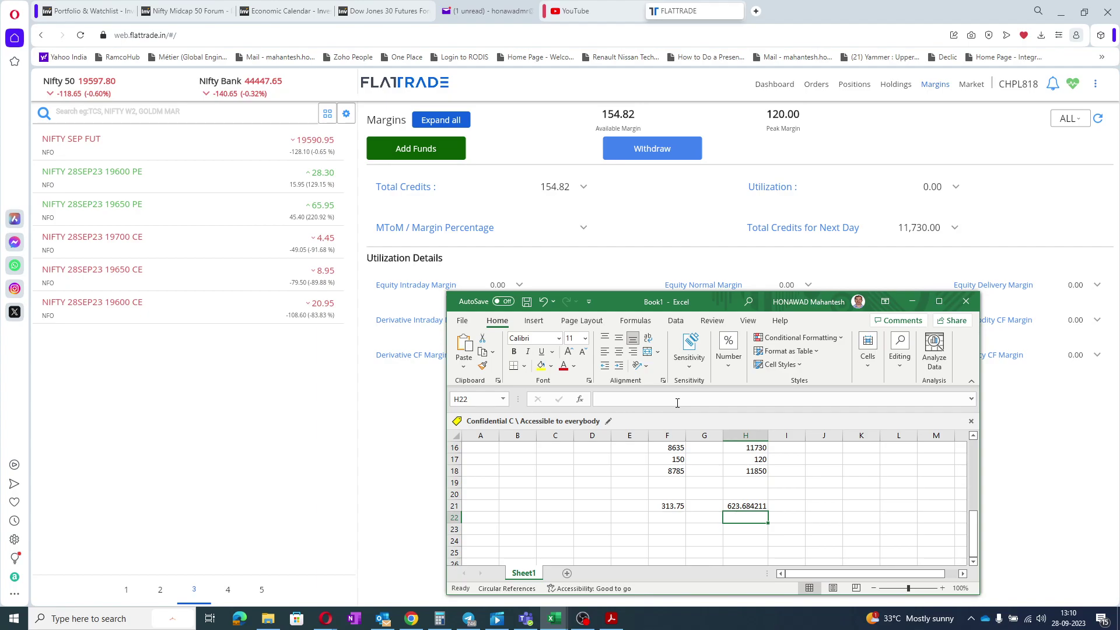
- Check the market depth of NIFTY SEP FUT and NIFTY 28SEP23 19600 CE, along with the order list and positions
left_click(245, 143)
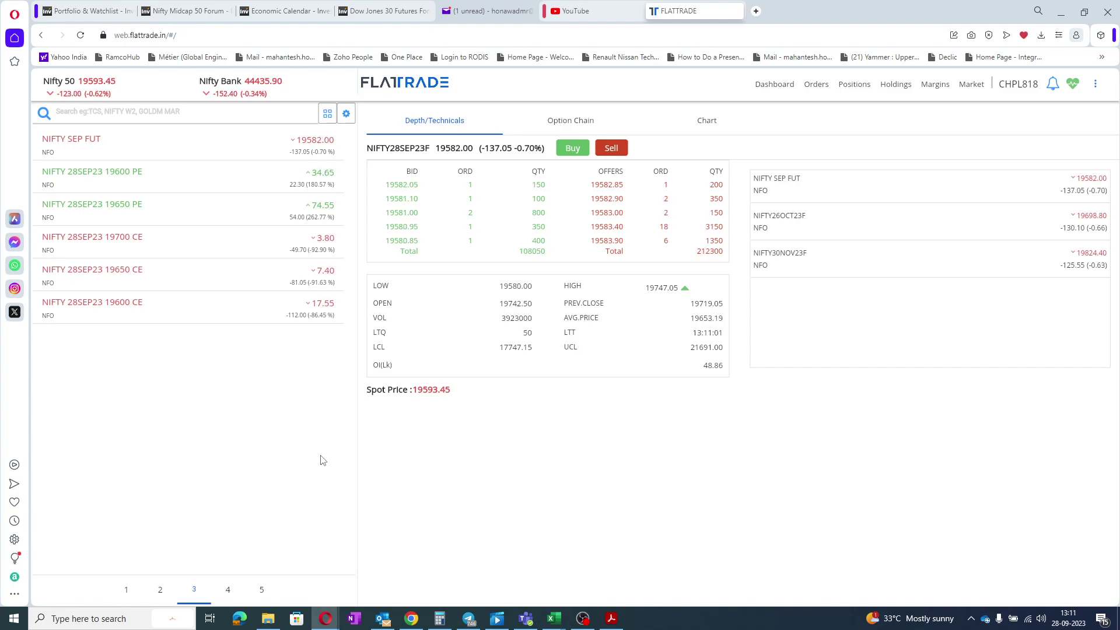
left_click(817, 88)
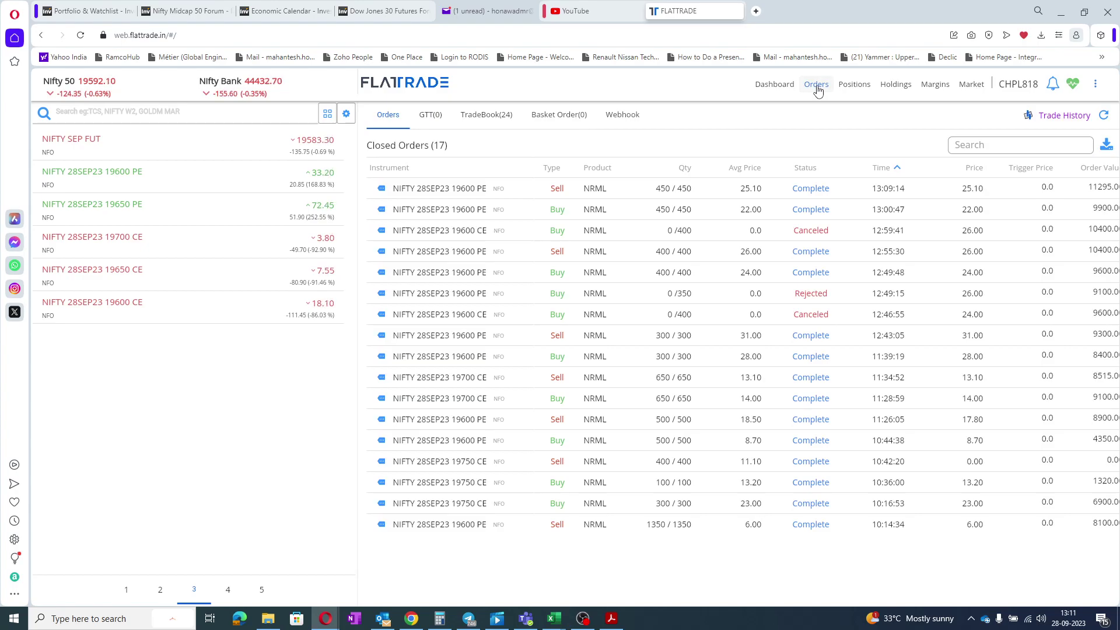
left_click(854, 86)
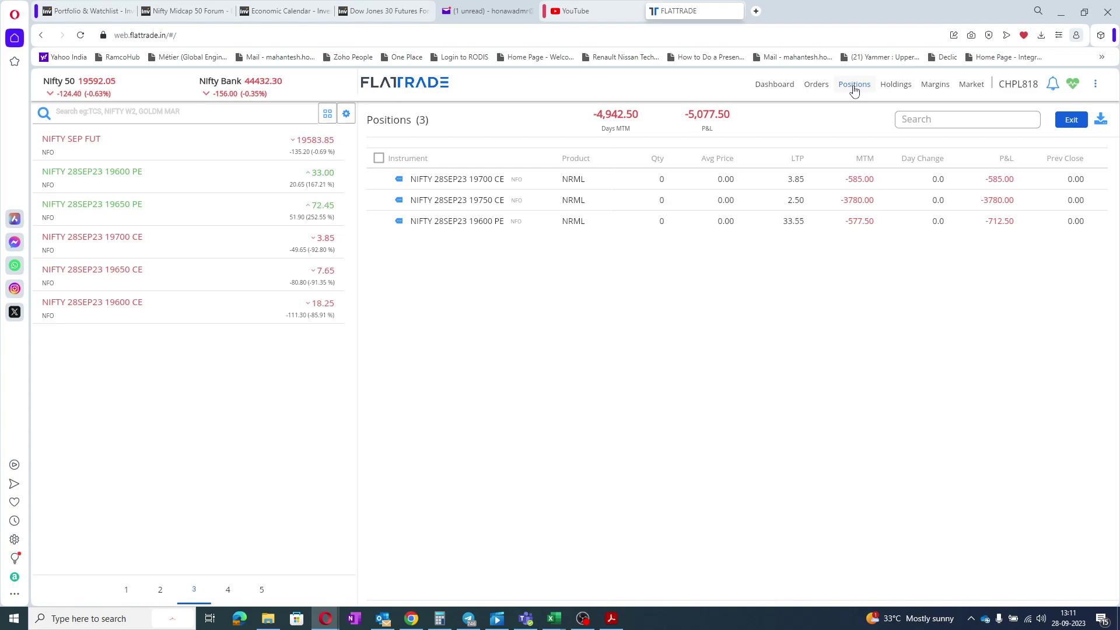
mouse_move(291, 306)
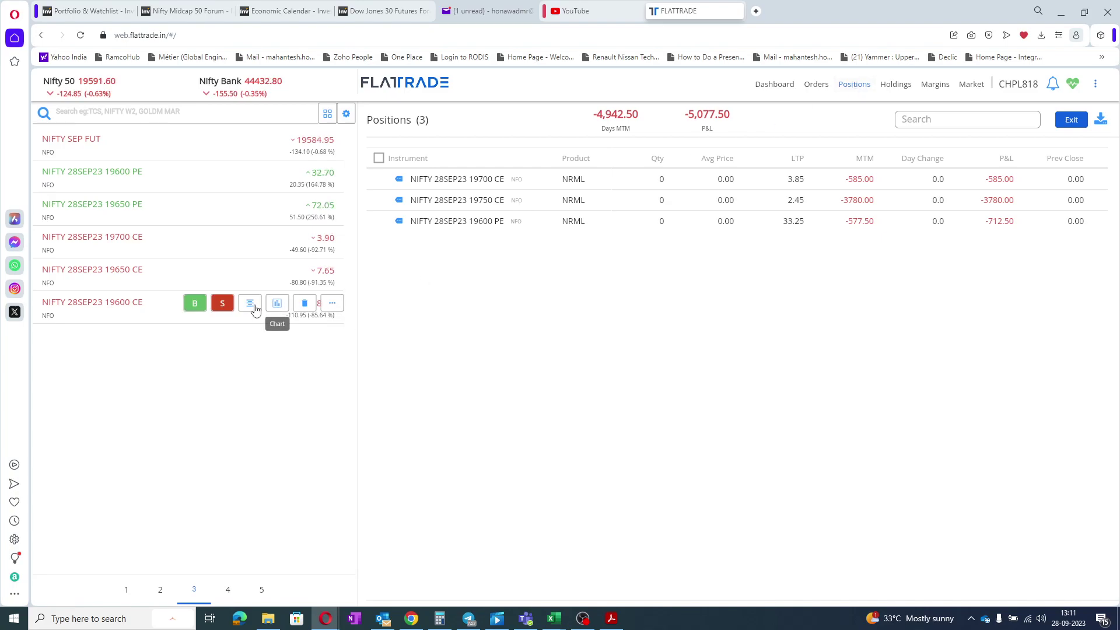
left_click(255, 310)
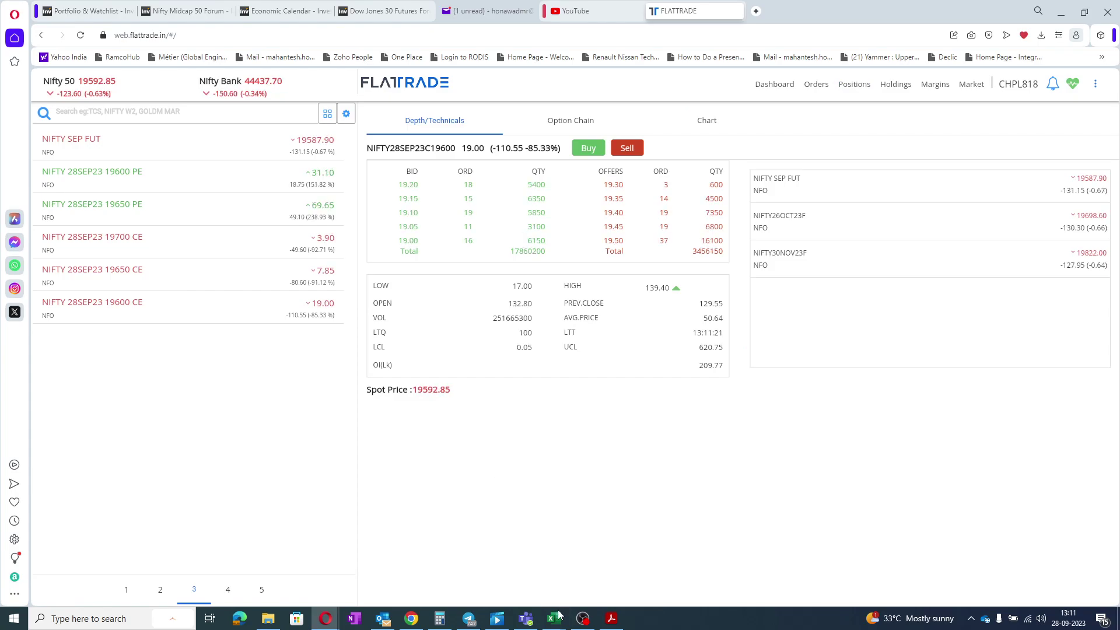
- Switch to the Book1 workbook in Excel and change the formula in cell H21 to =H18/18
mouse_move(549, 619)
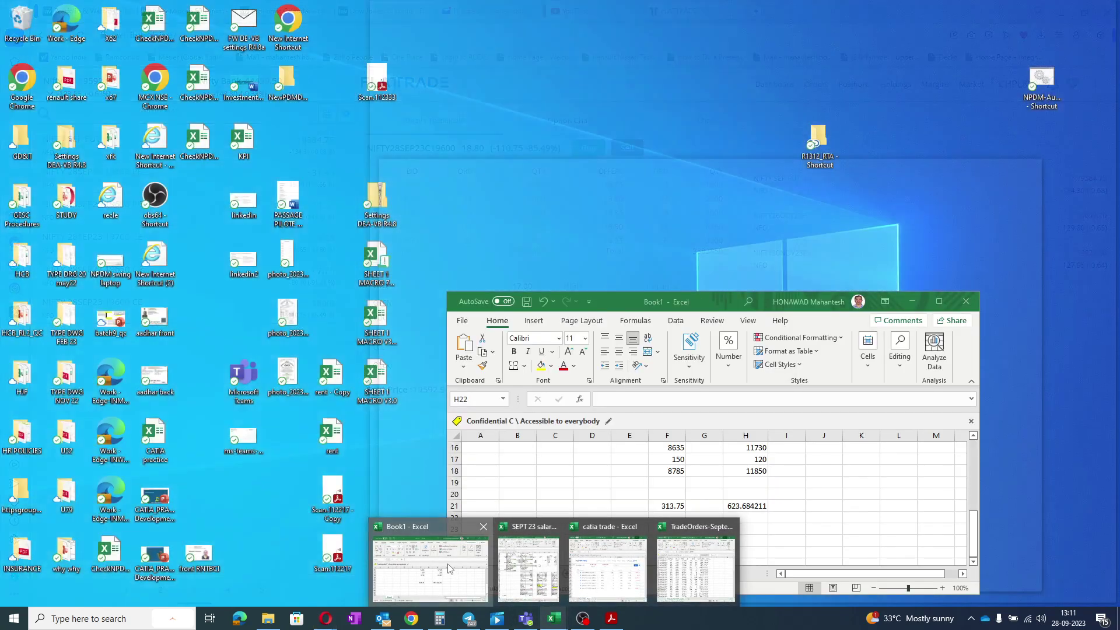
left_click(443, 563)
key("Up")
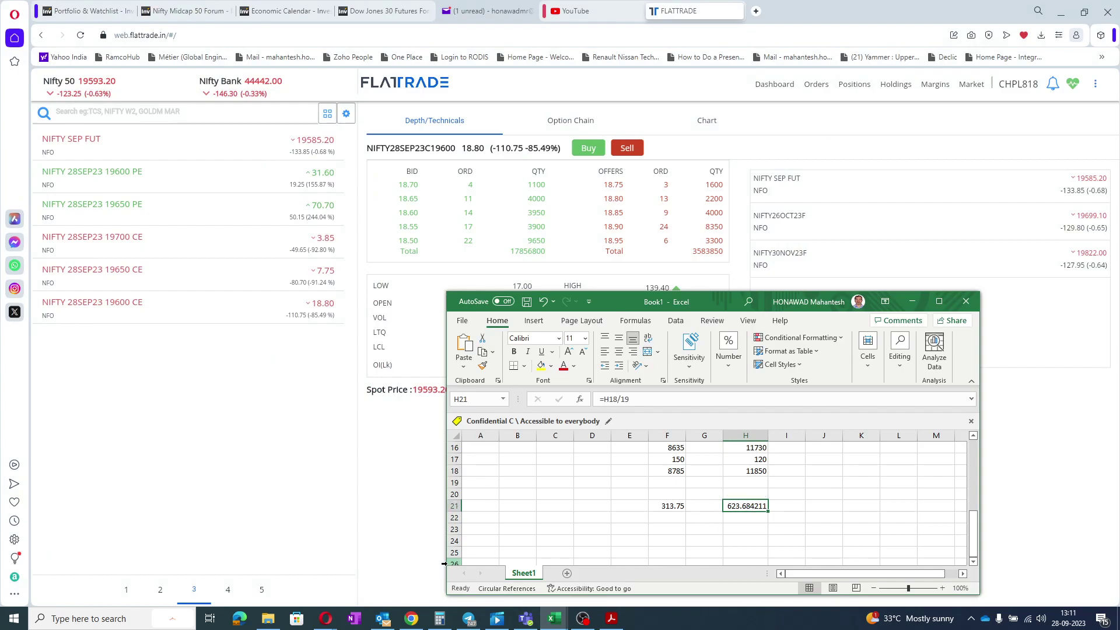
left_click(649, 403)
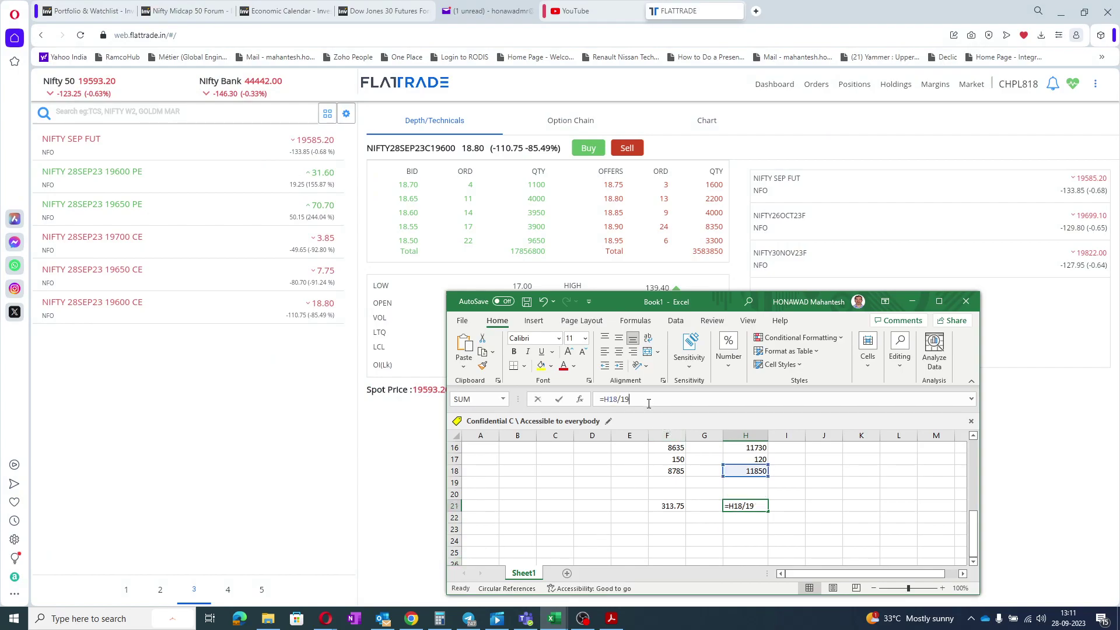
key("BackSpace")
type("8")
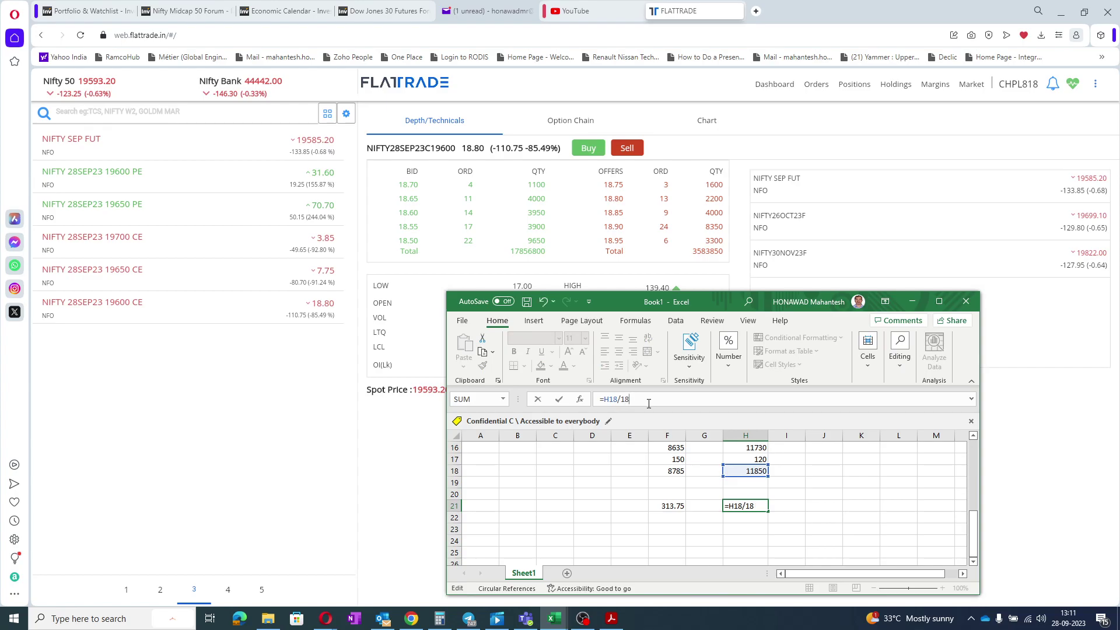
key("Return")
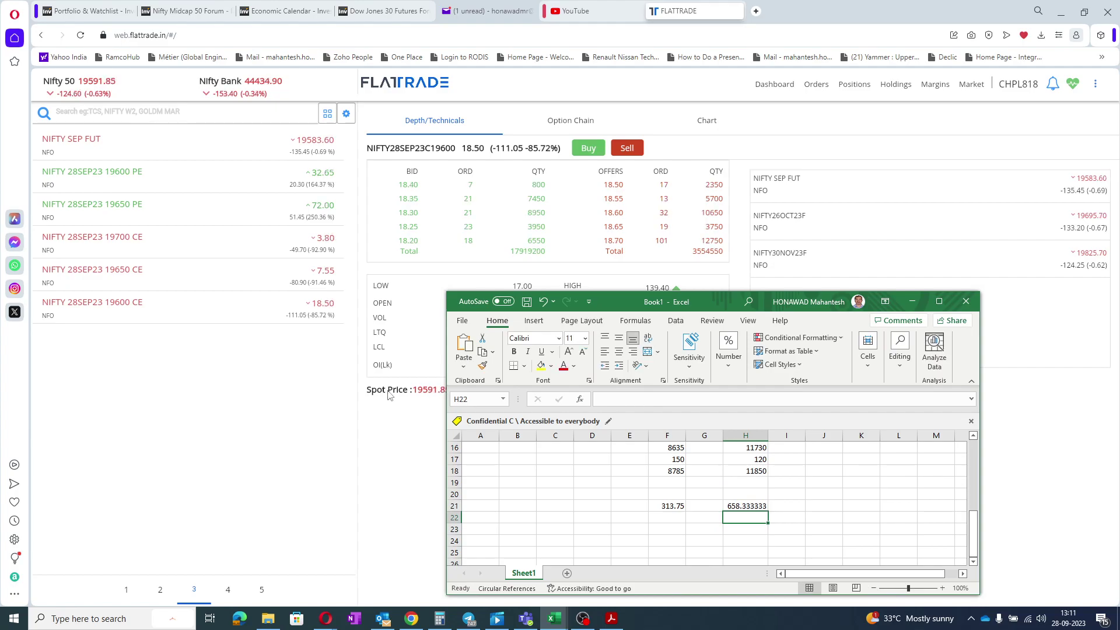
left_click(194, 307)
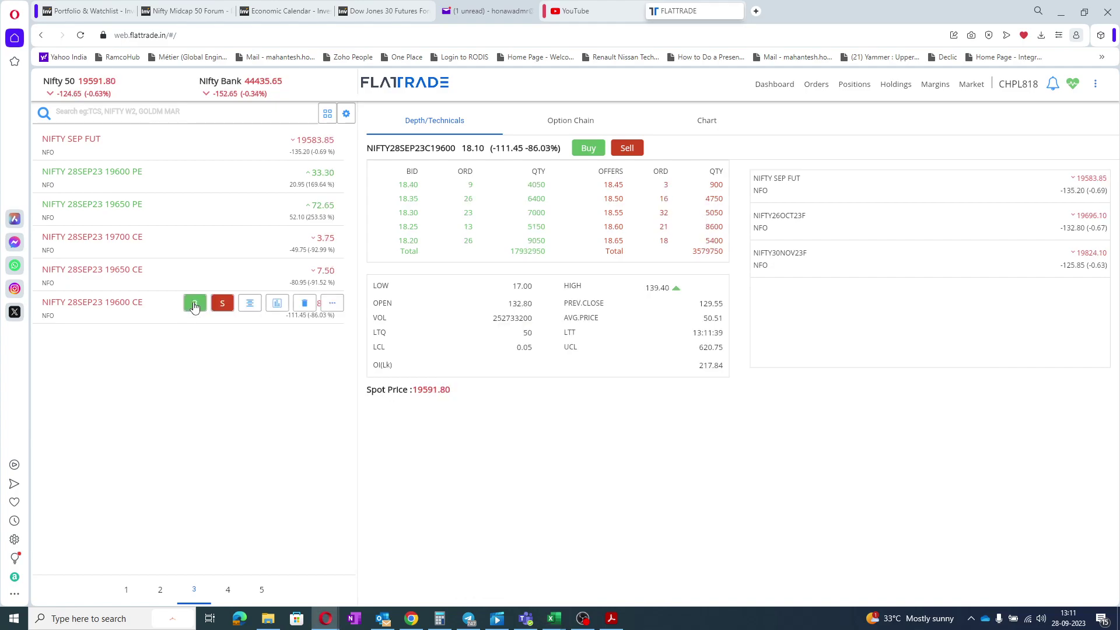
left_click(193, 303)
type("650")
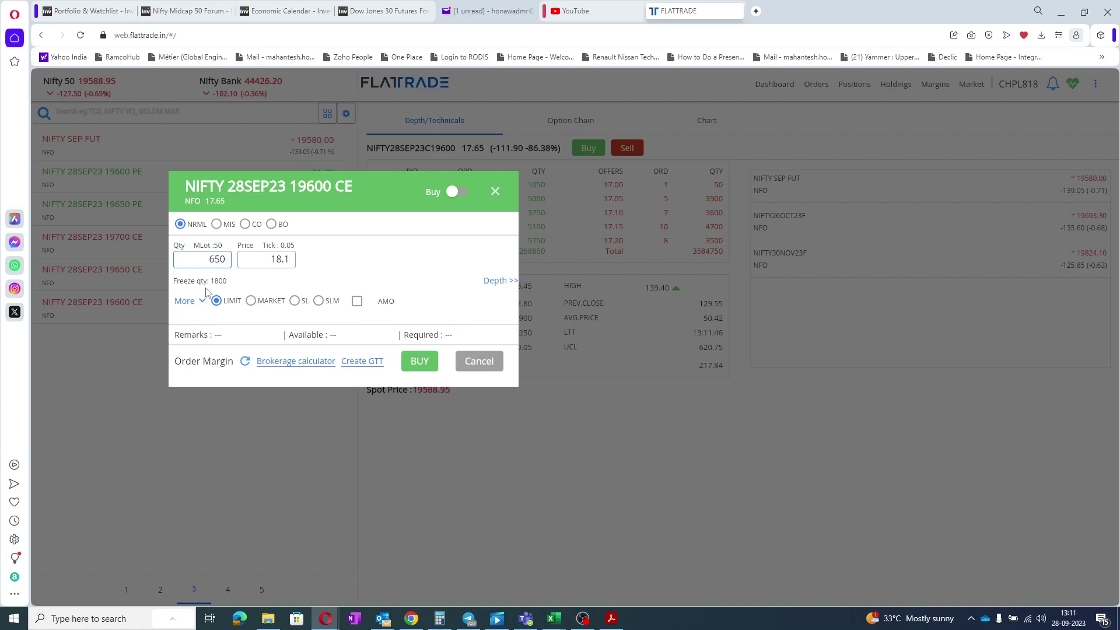
left_click(494, 192)
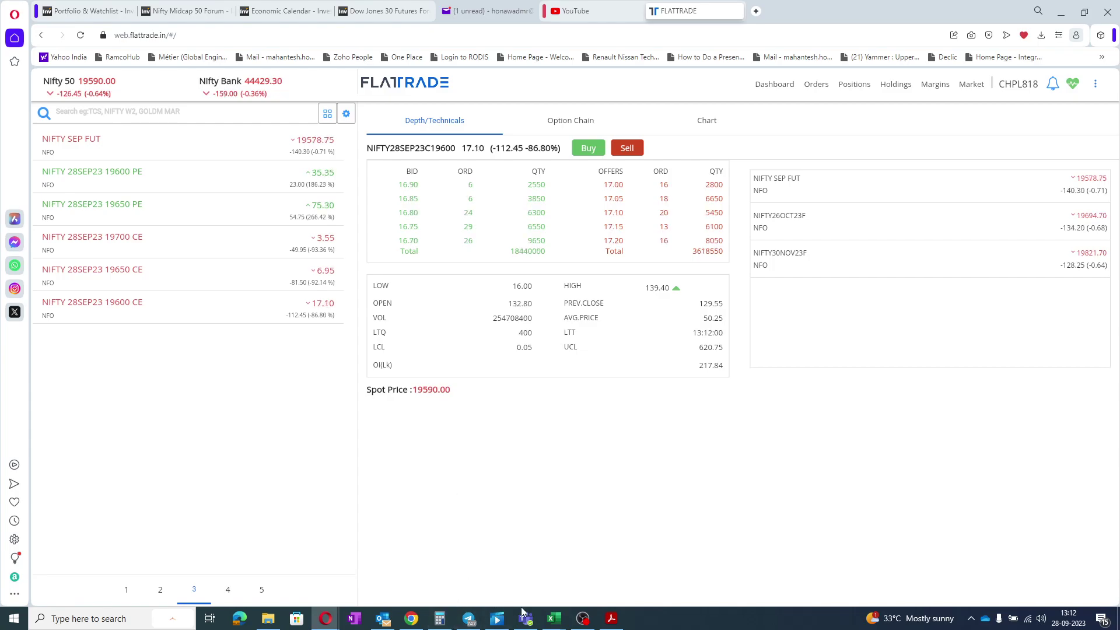
- Return to the Book1 workbook in Excel and change the H21 formula to =H18/16
mouse_move(551, 621)
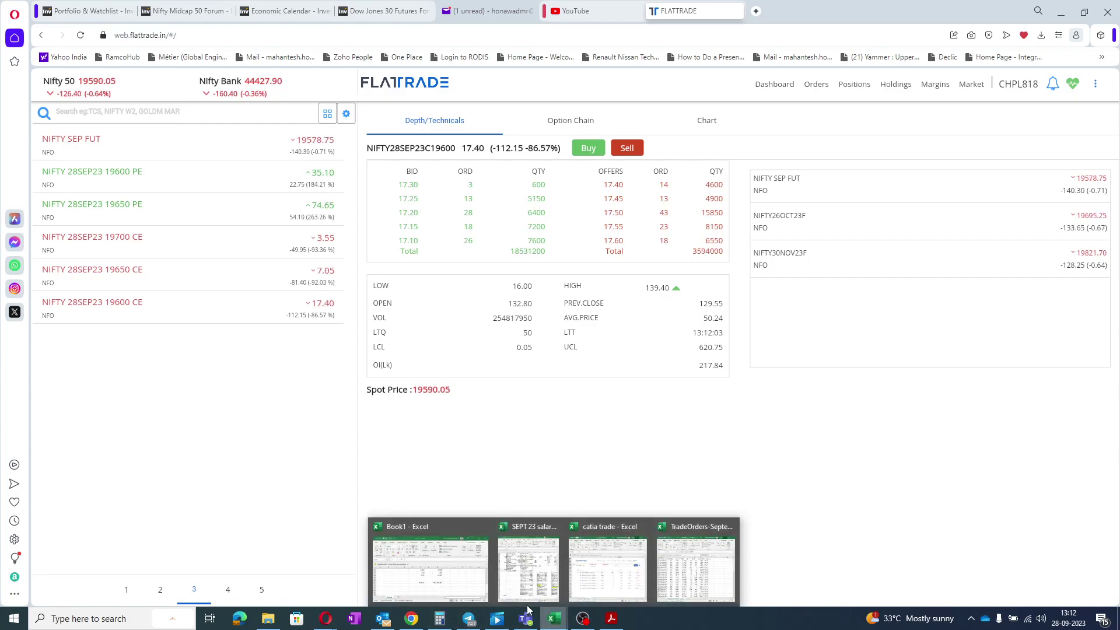
left_click(430, 569)
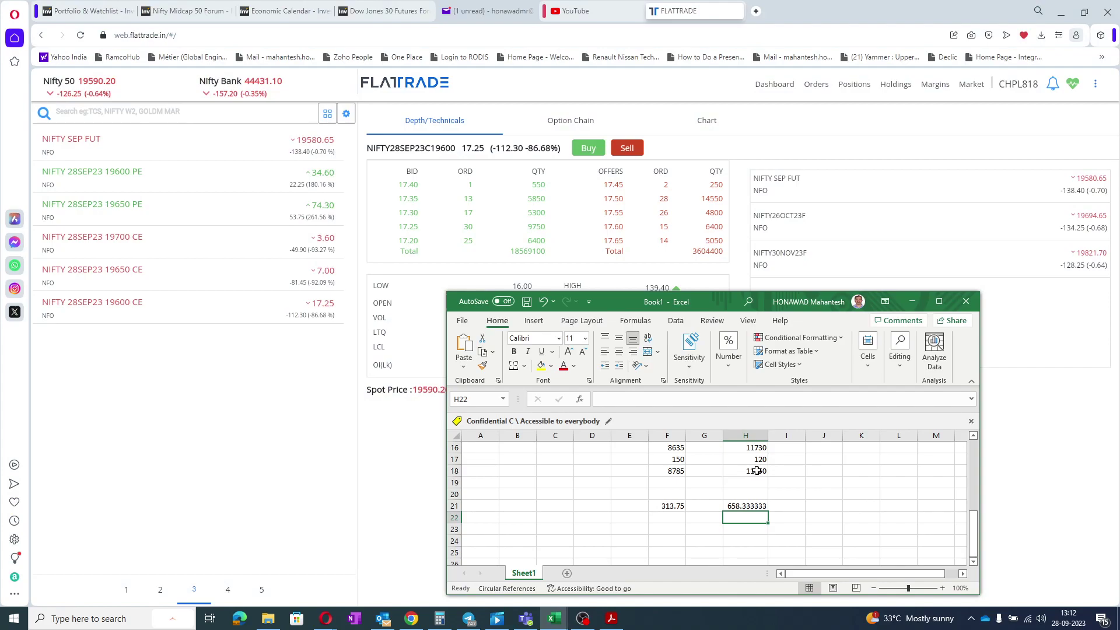
left_click(751, 502)
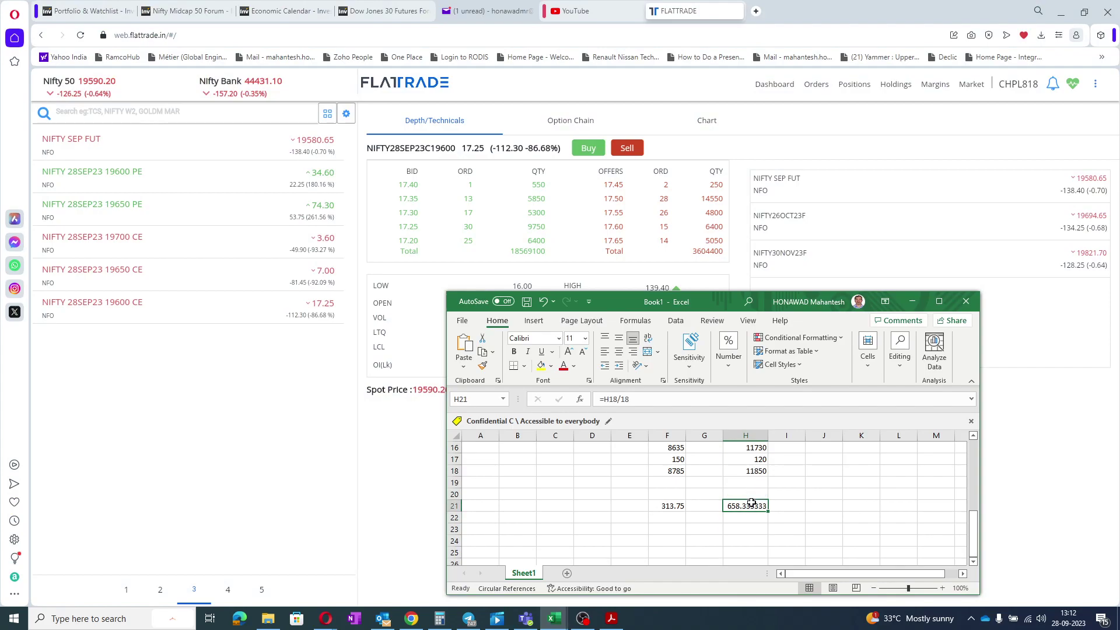
left_click(685, 401)
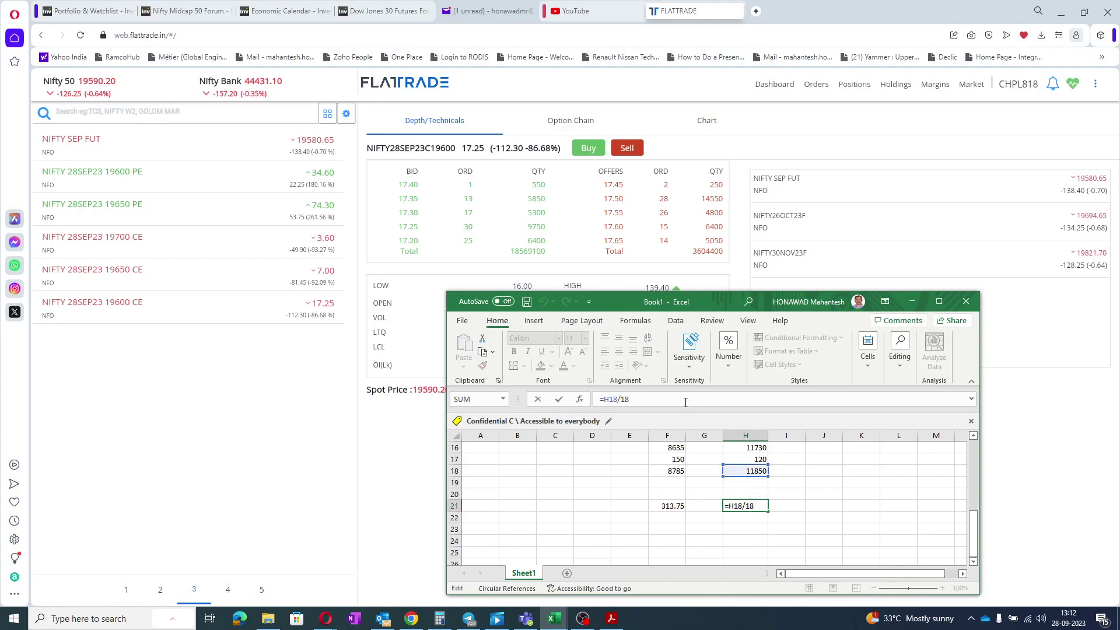
key("BackSpace")
type("6")
key("Return")
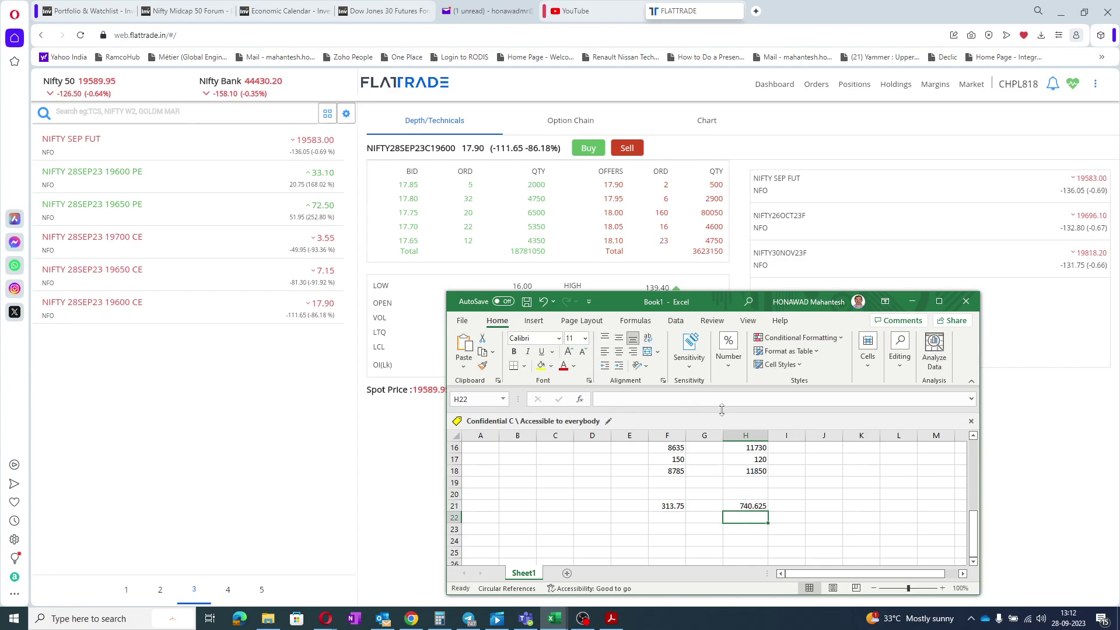
- Recalculate the affordable quantity at a price of 14 by changing the H21 formula to =H18/14
left_click(750, 505)
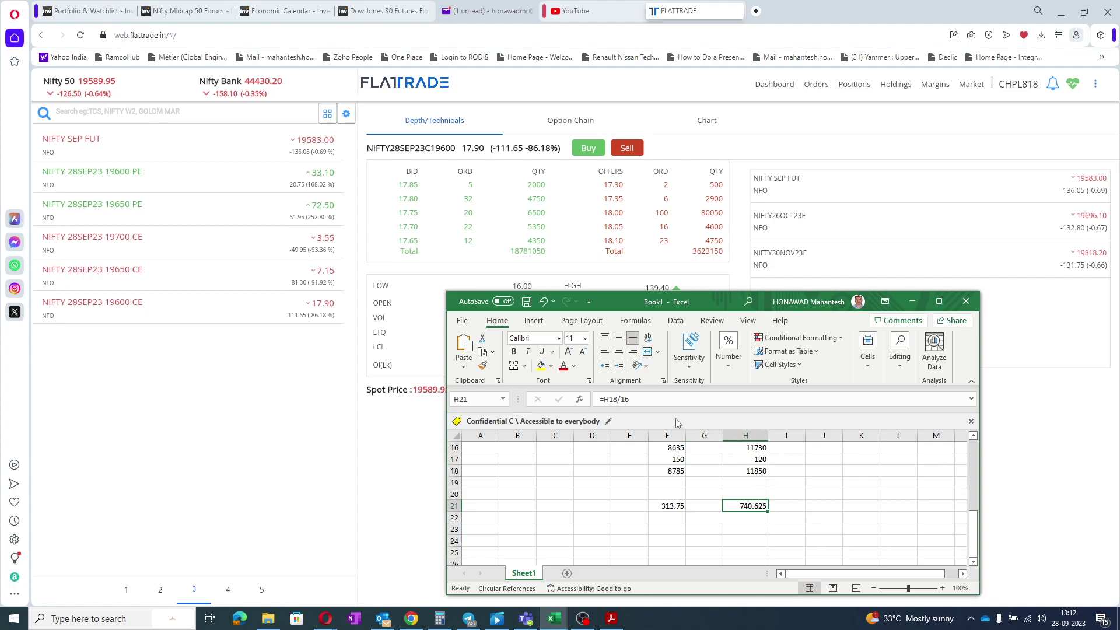
left_click(664, 401)
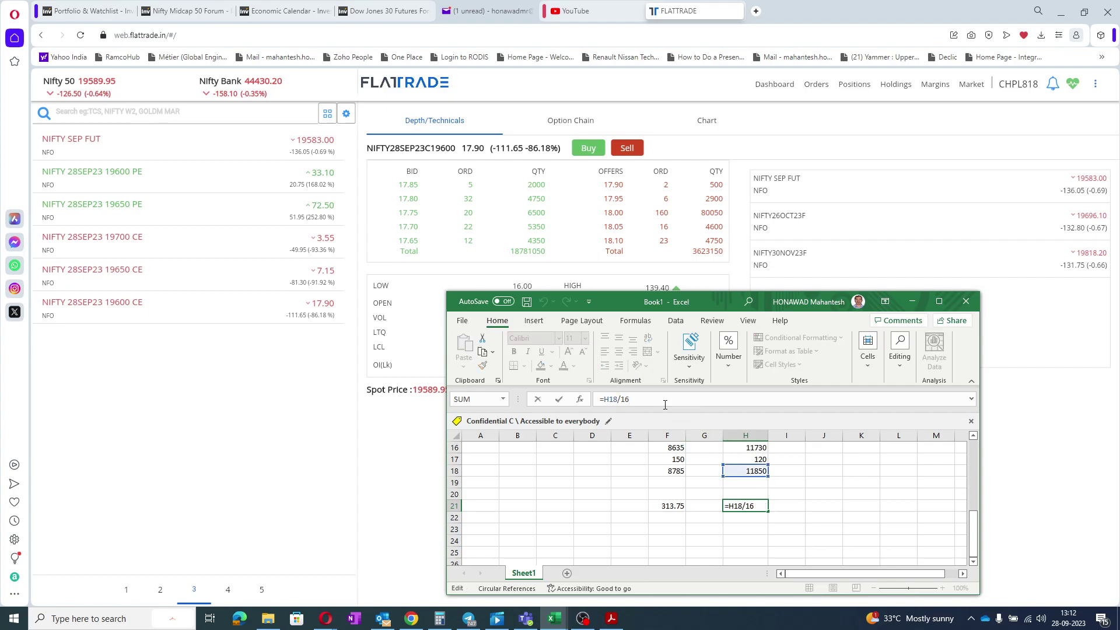
key("BackSpace")
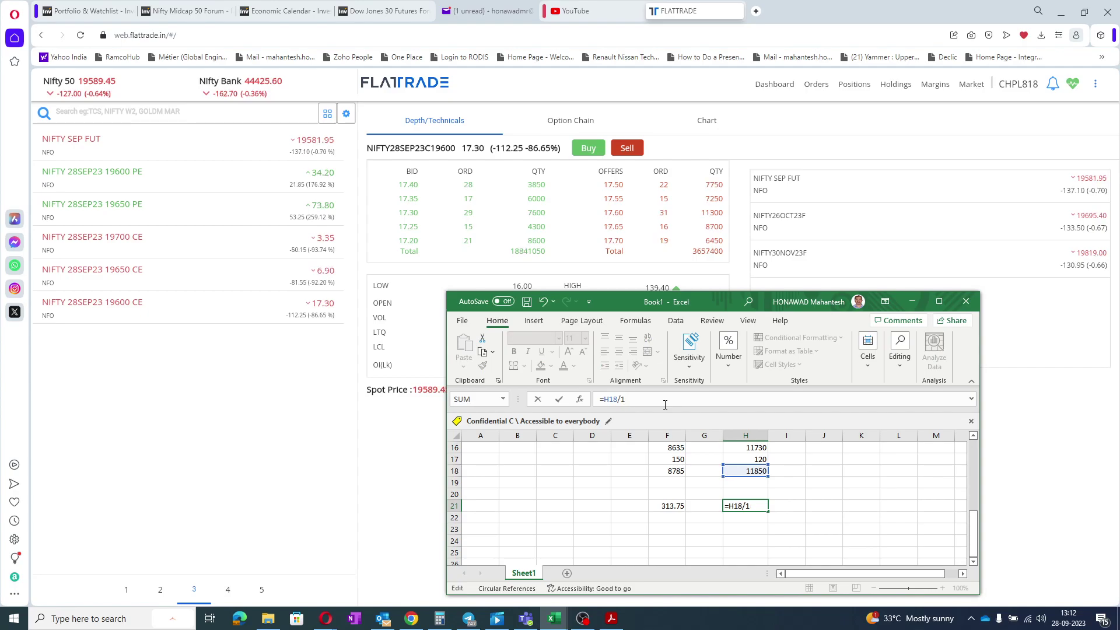
type("4")
key("Return")
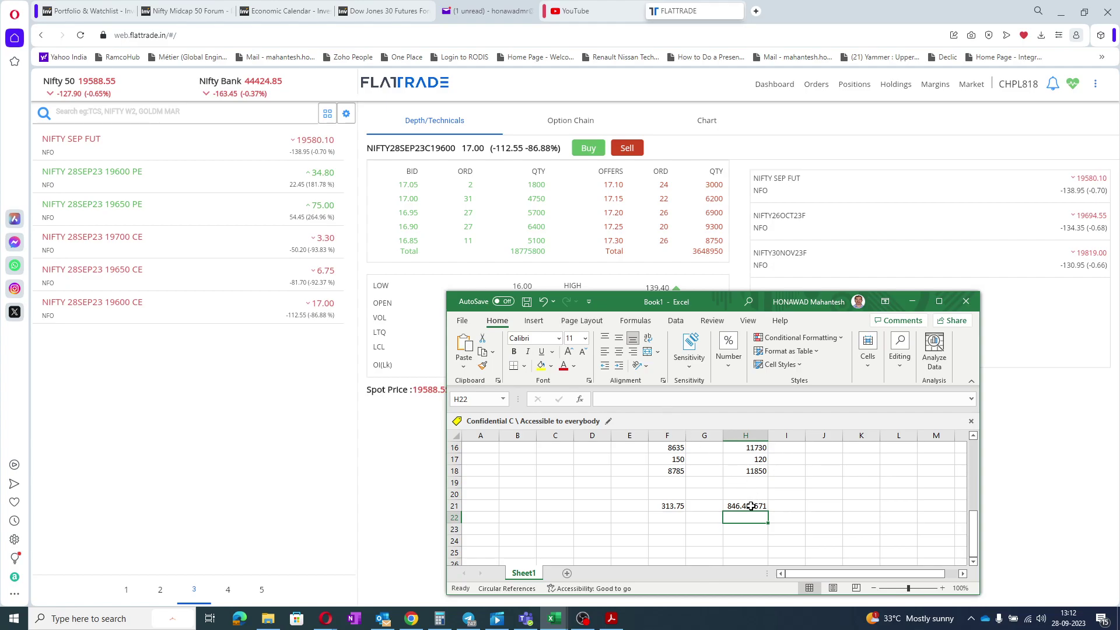
- Review the orders and positions in Flattrade, and set the H21 formula in Excel's Book1 back to =H18/18
left_click(809, 85)
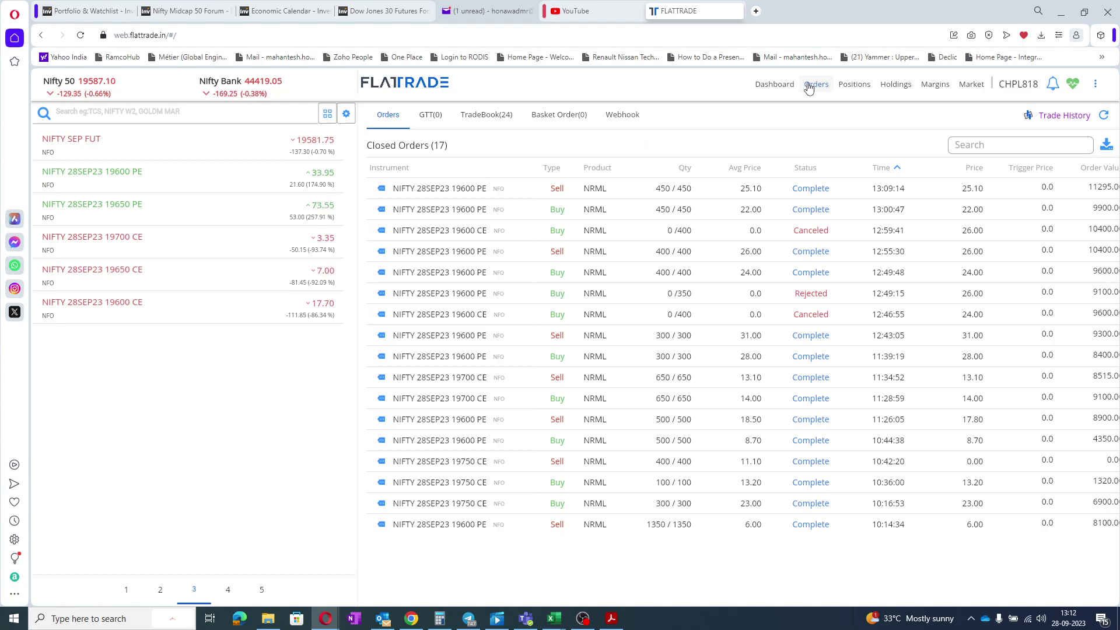
left_click(865, 87)
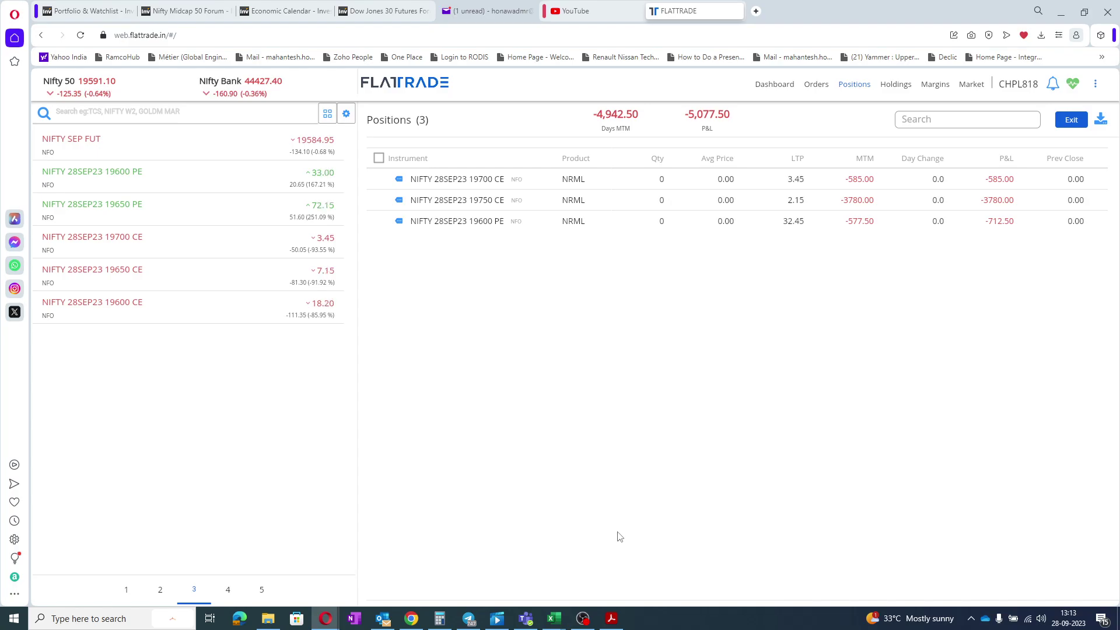
mouse_move(555, 619)
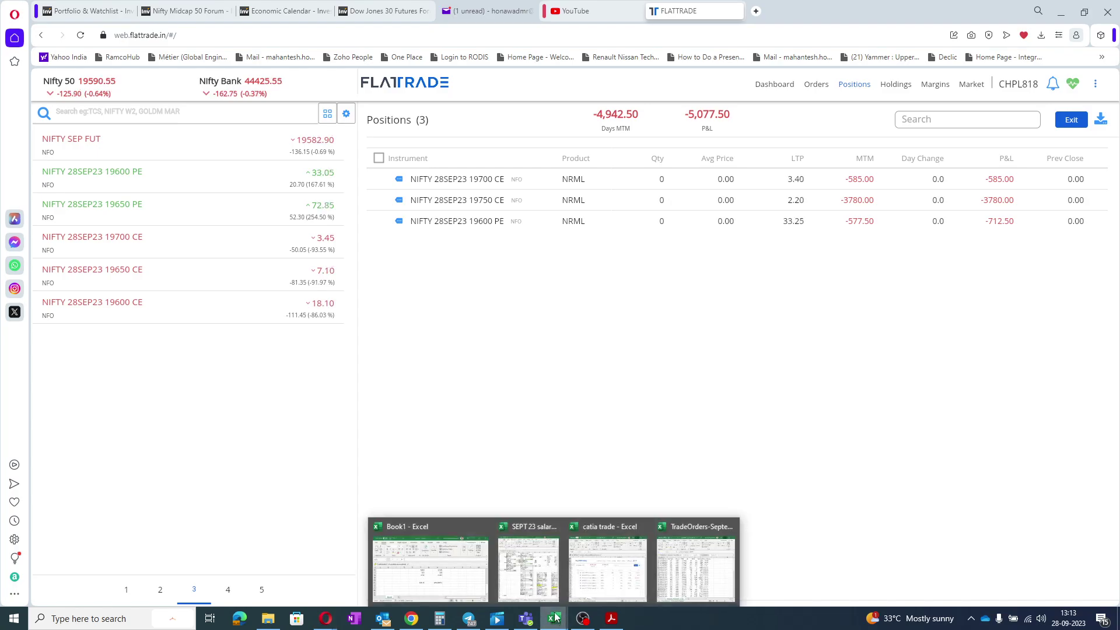
left_click(441, 574)
left_click(744, 505)
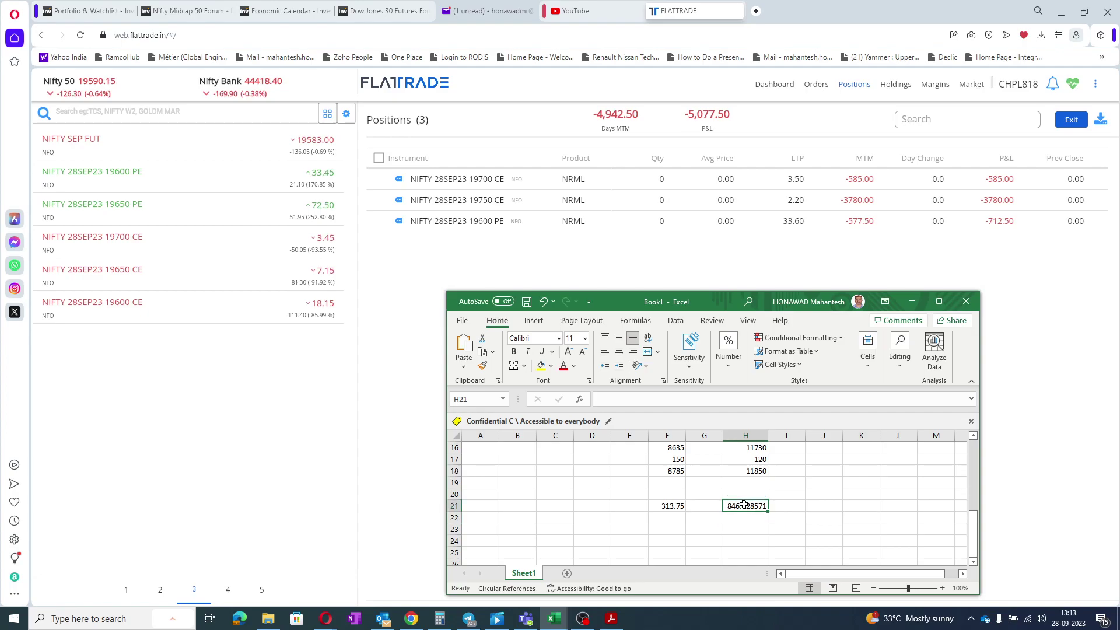
left_click(688, 395)
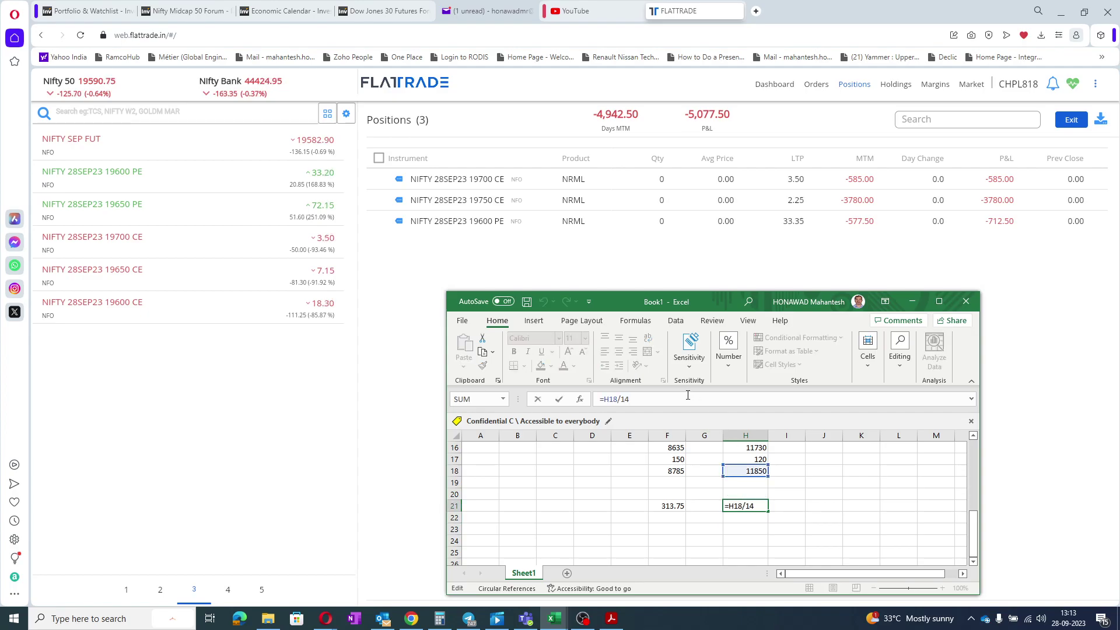
key("BackSpace")
type("8")
key("Return")
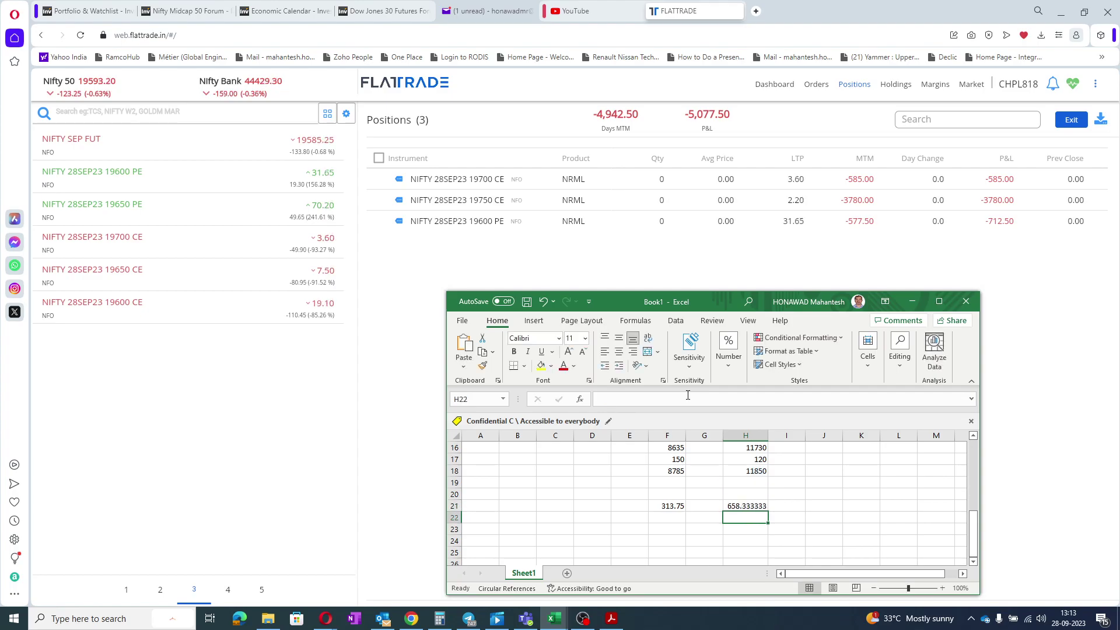
- Place a NRML limit buy order in Flattrade for 650 NIFTY 28SEP23 19600 CE at a price of 18
left_click(196, 314)
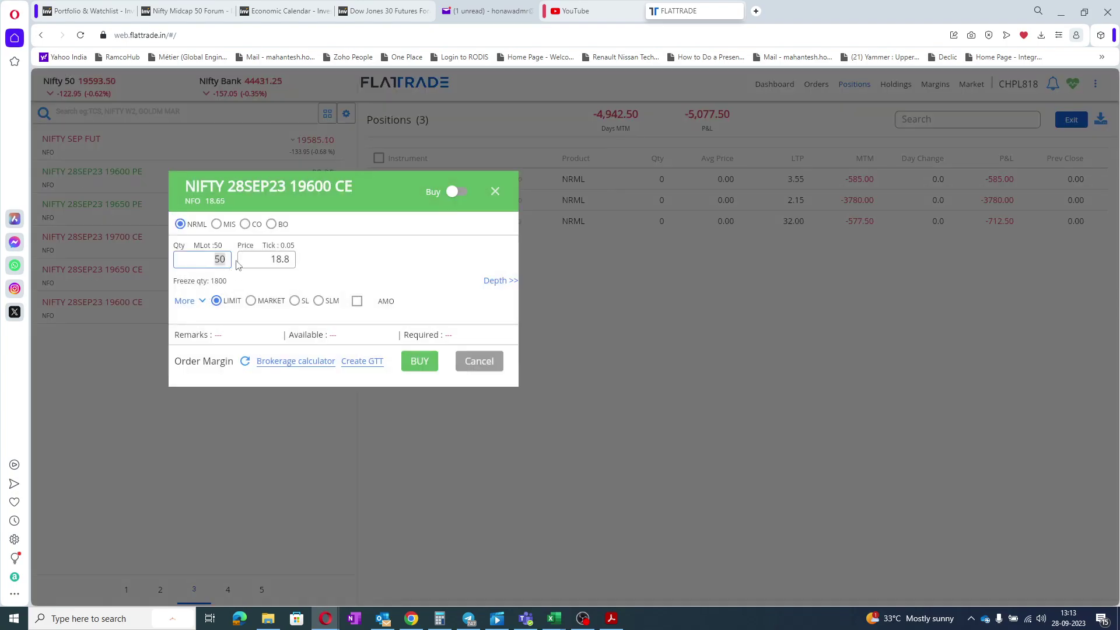
type("650")
left_click(261, 258)
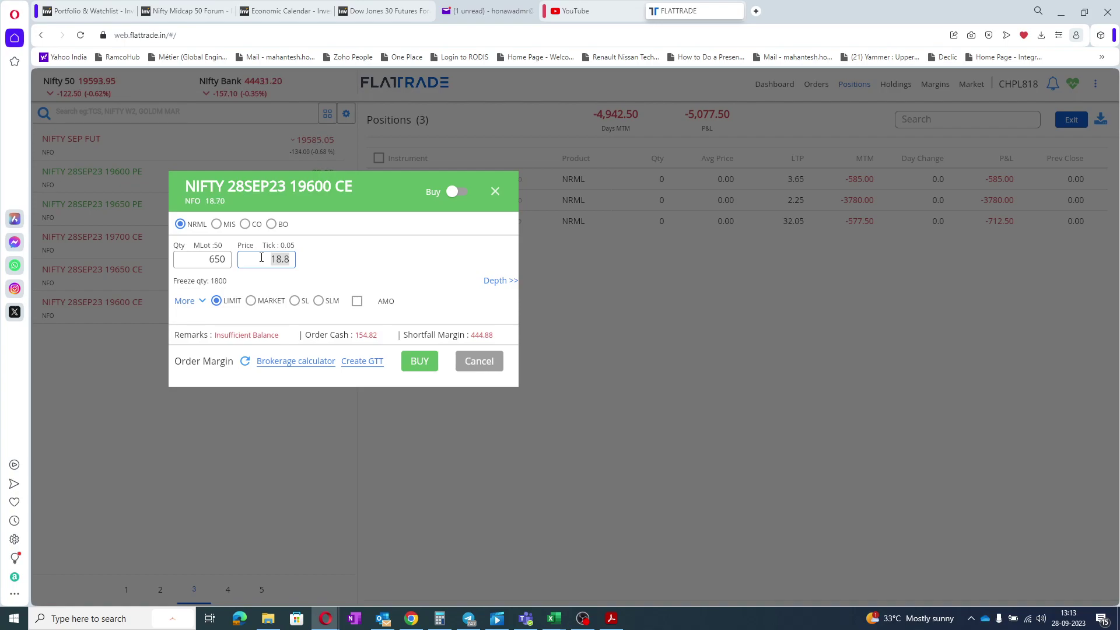
type("18")
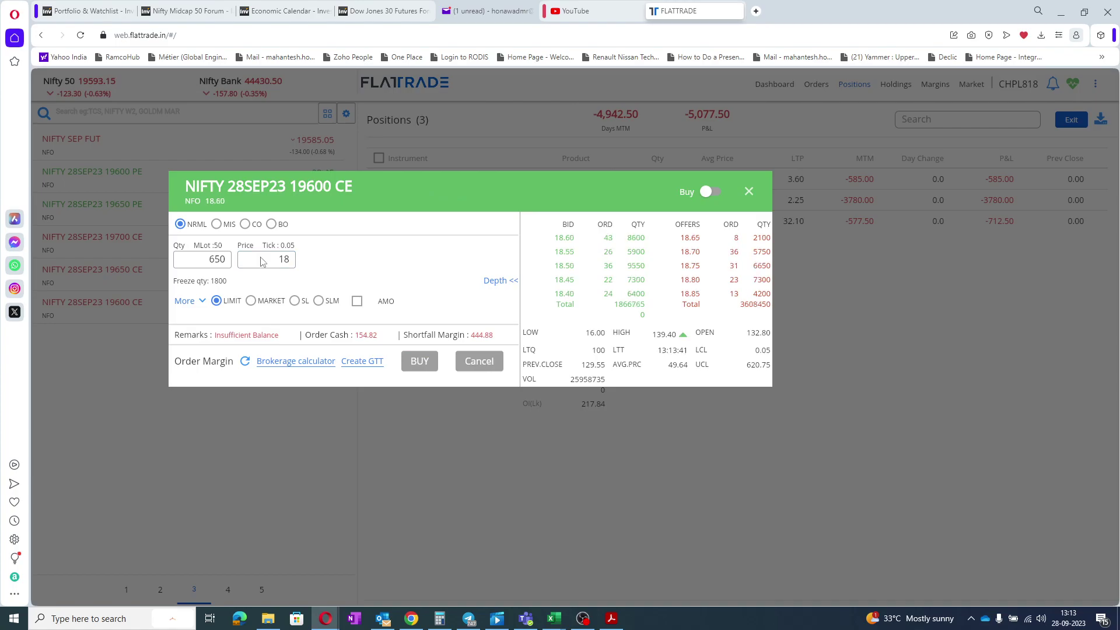
key("Return")
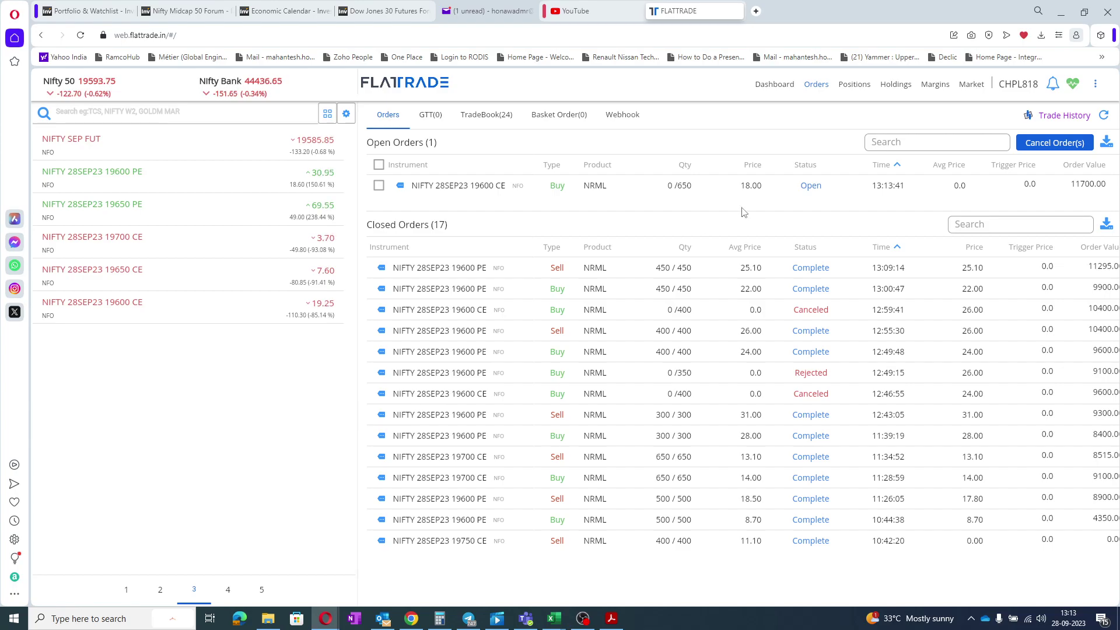
- Review the available margins, the order book and the market depth of NIFTY 28SEP23 19600 CE, returning to the orders
left_click(929, 86)
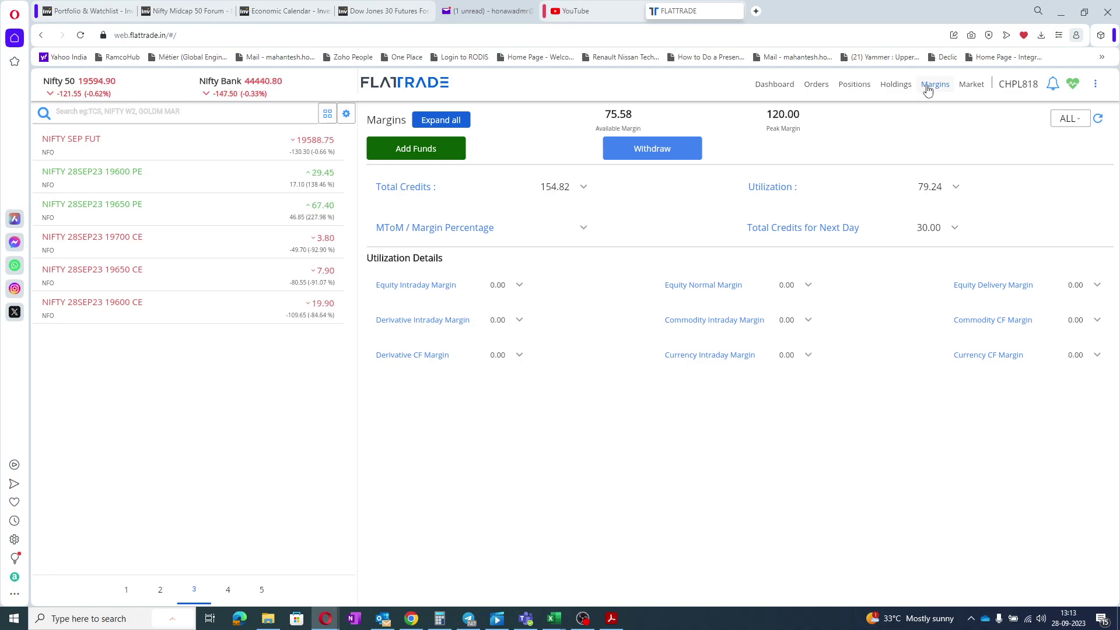
left_click(821, 86)
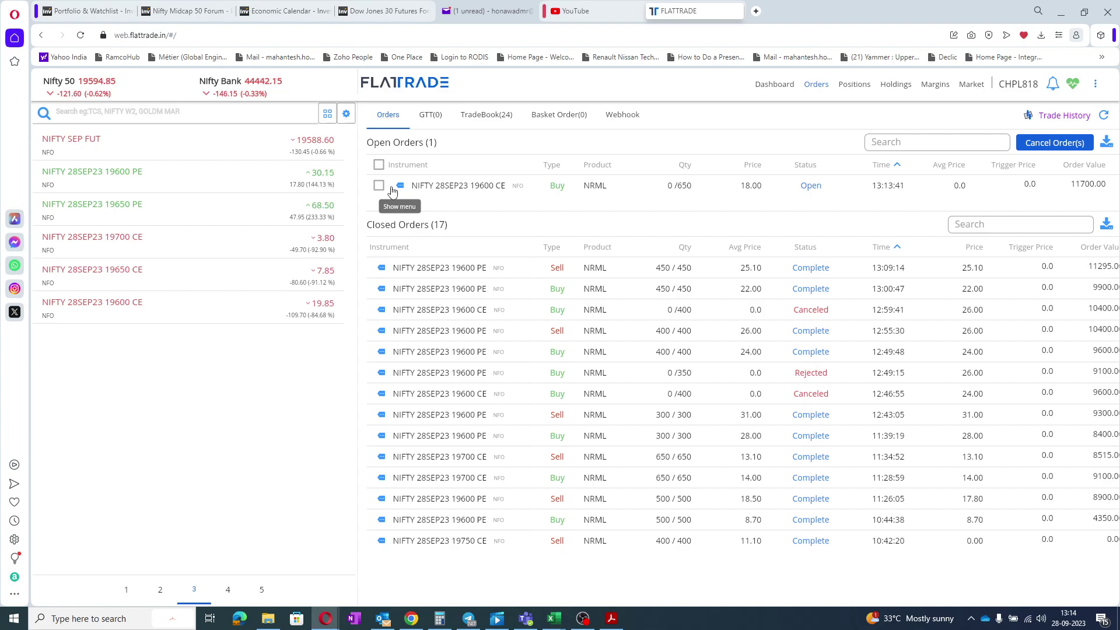
mouse_move(239, 312)
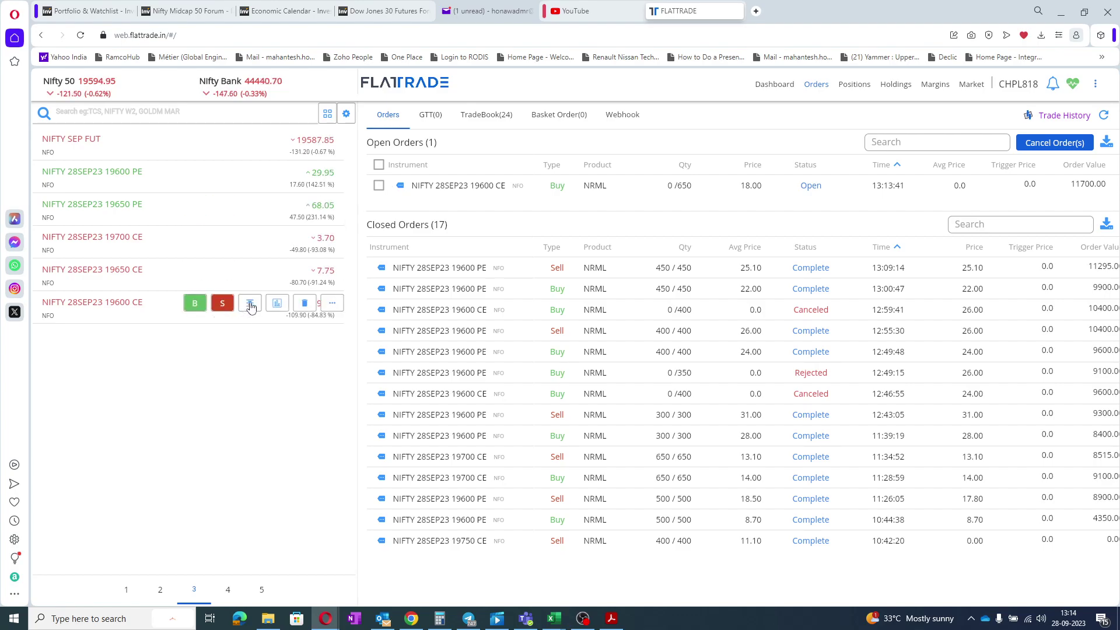
left_click(273, 308)
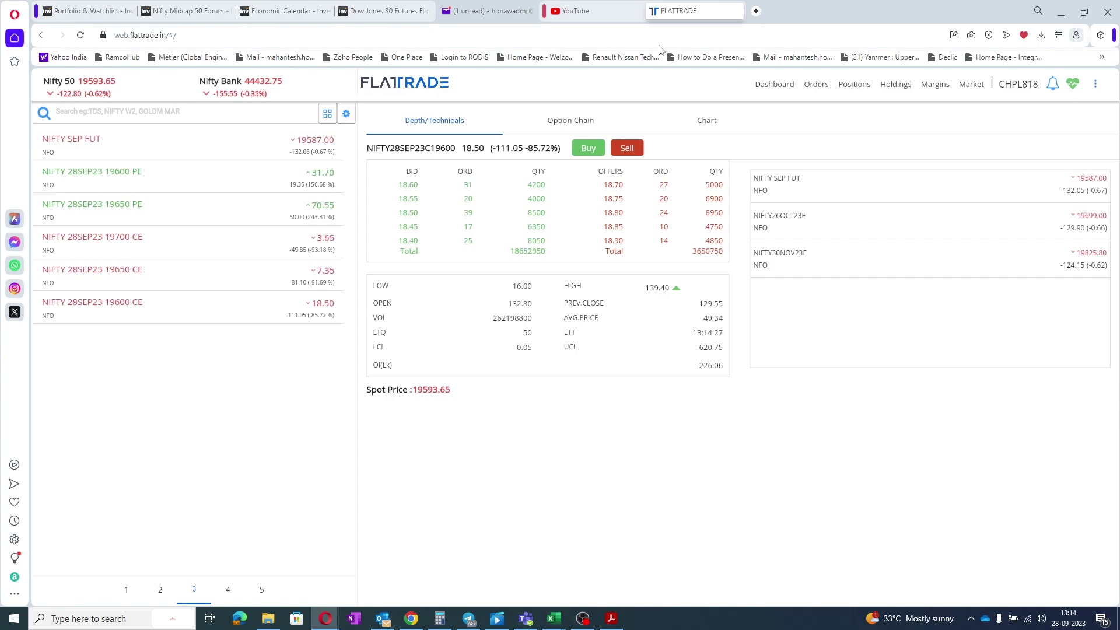
left_click(810, 88)
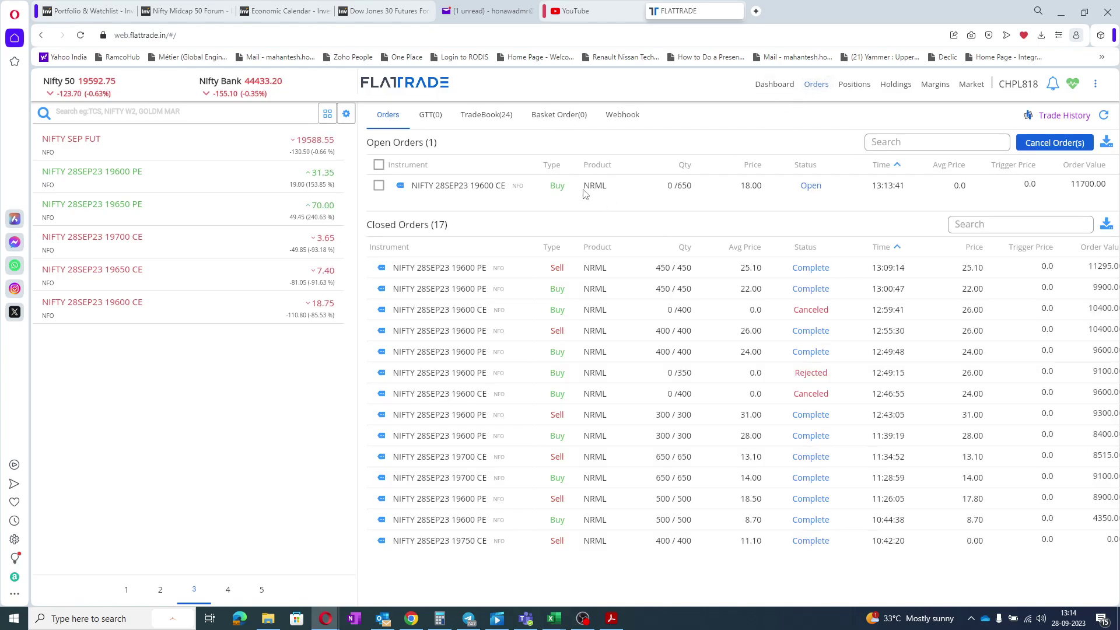
left_click(395, 187)
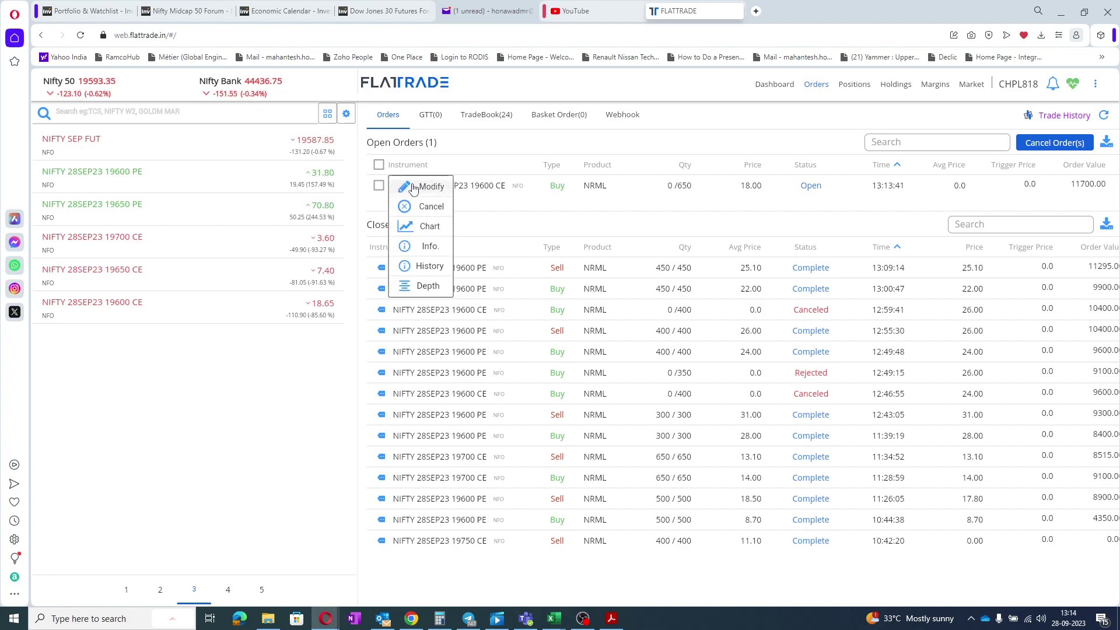
left_click(416, 185)
key("Tab")
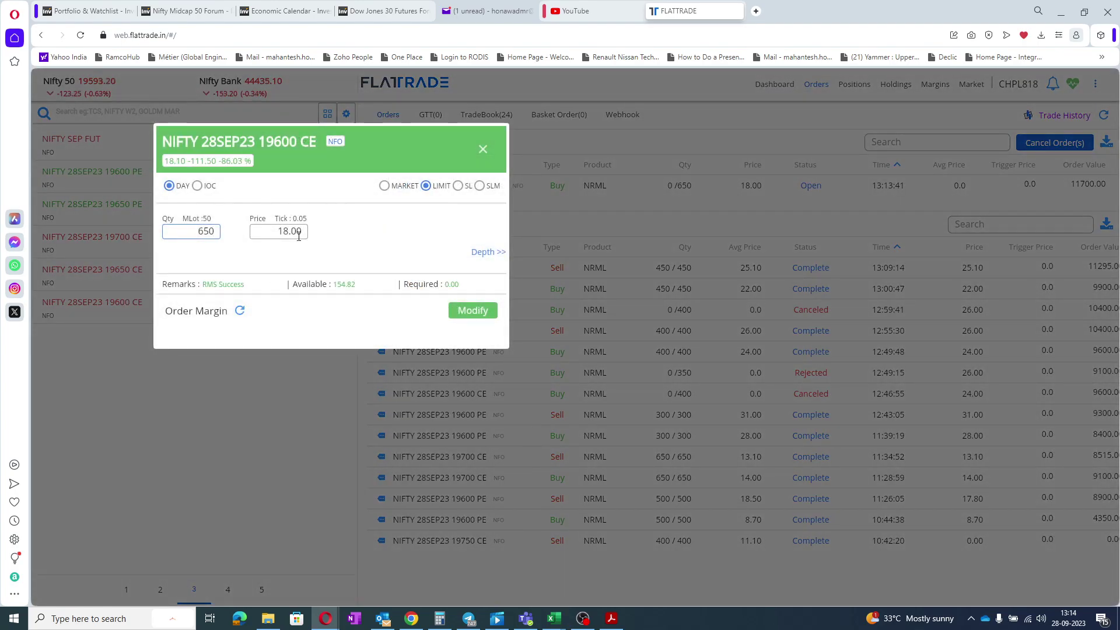
left_click(482, 150)
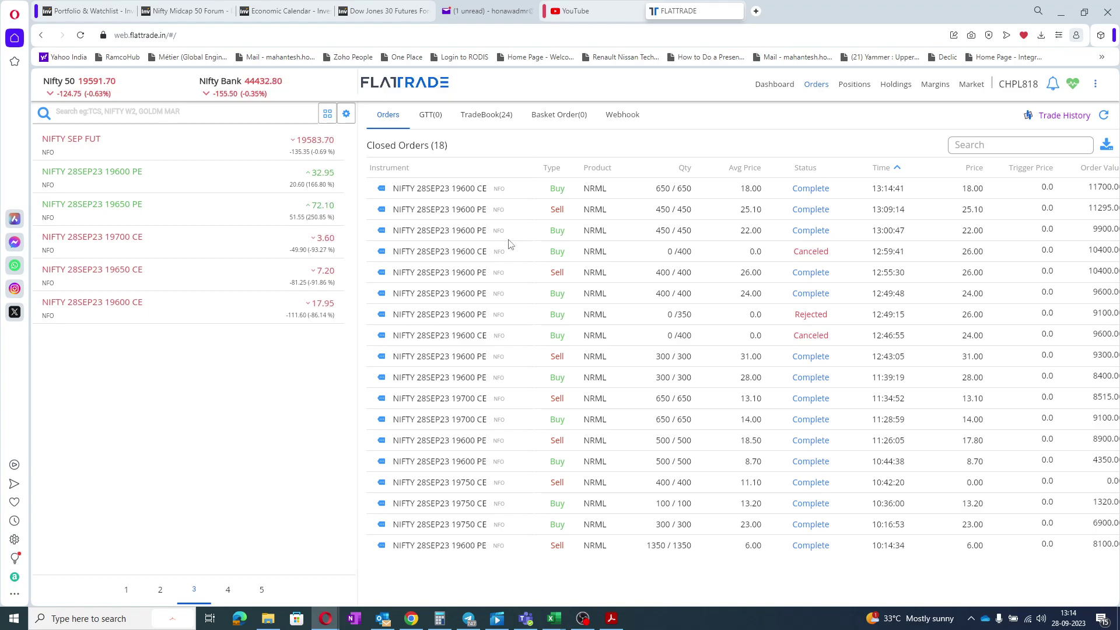
- View the current positions and dismiss the two pending Outlook meeting reminders
left_click(851, 87)
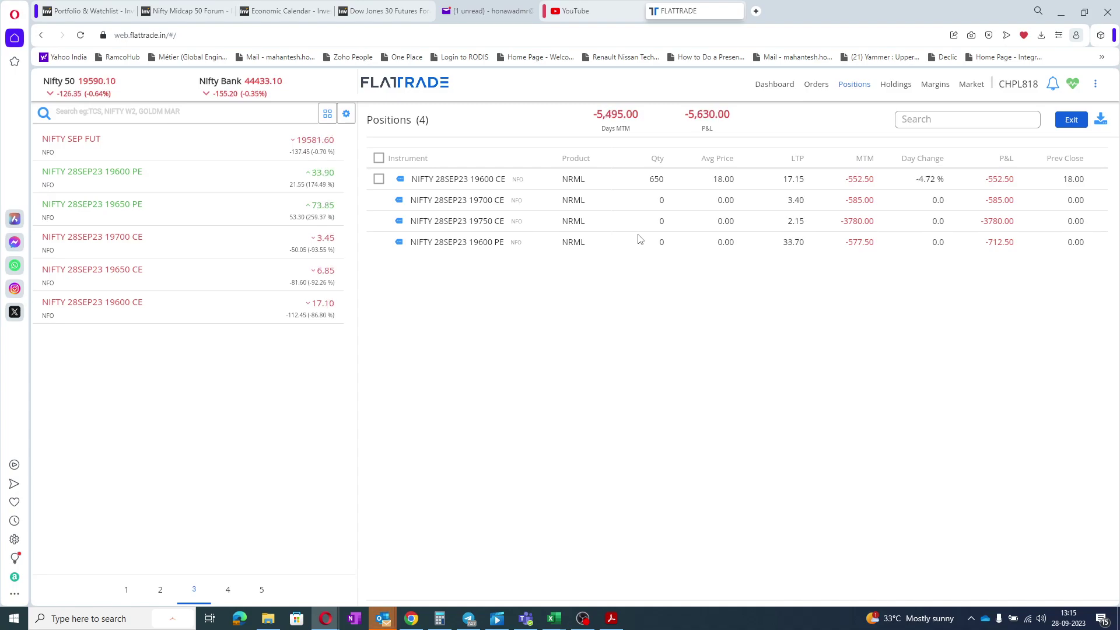
mouse_move(384, 617)
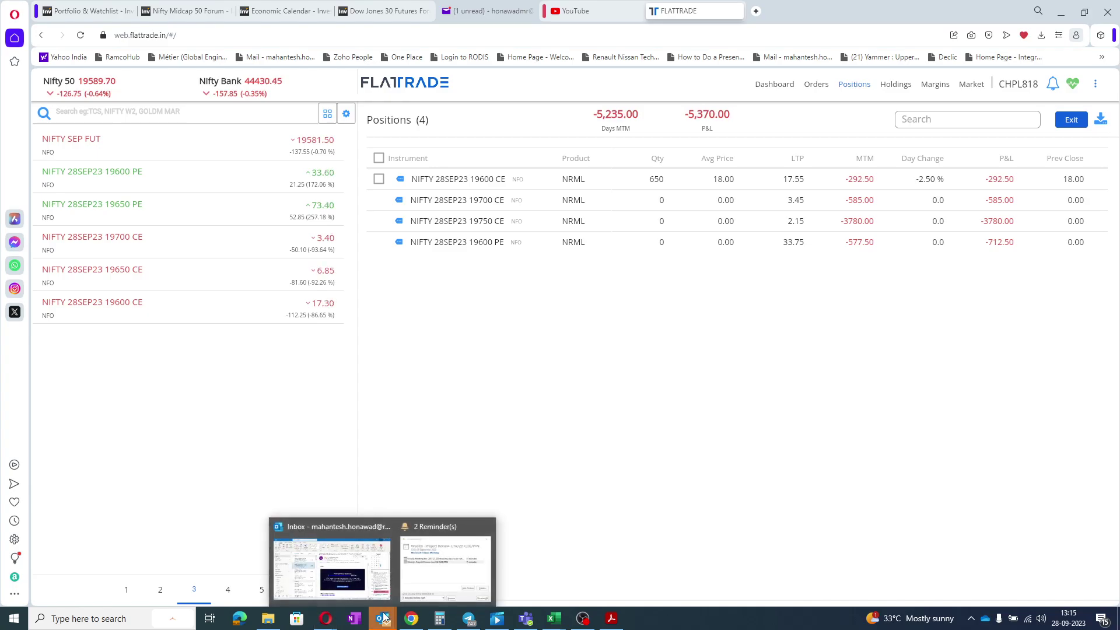
left_click(430, 577)
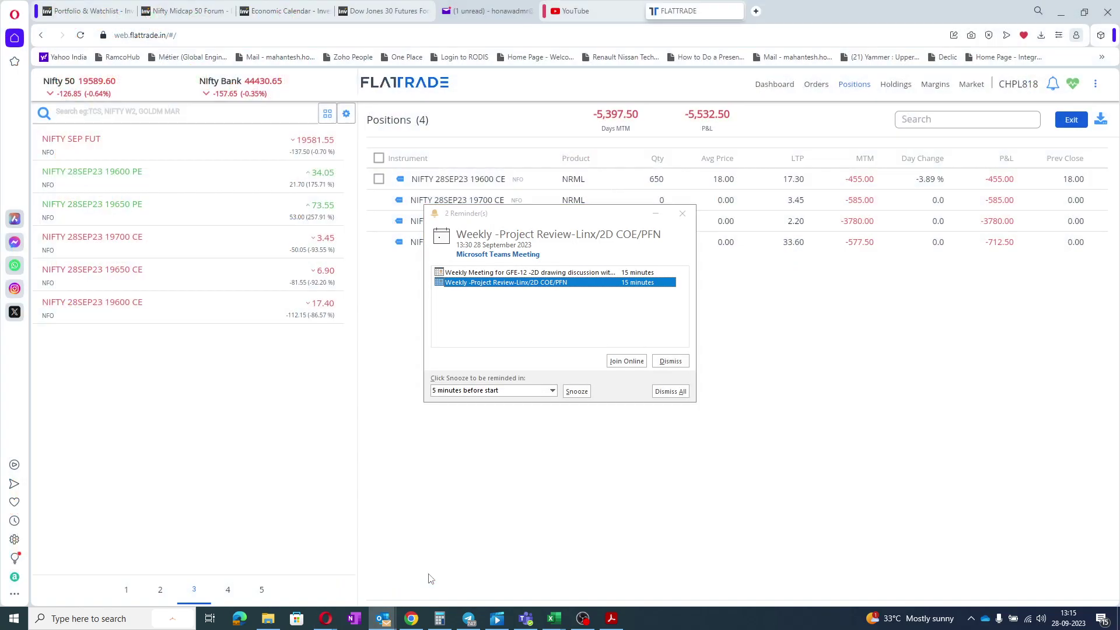
left_click(670, 361)
left_click(670, 361)
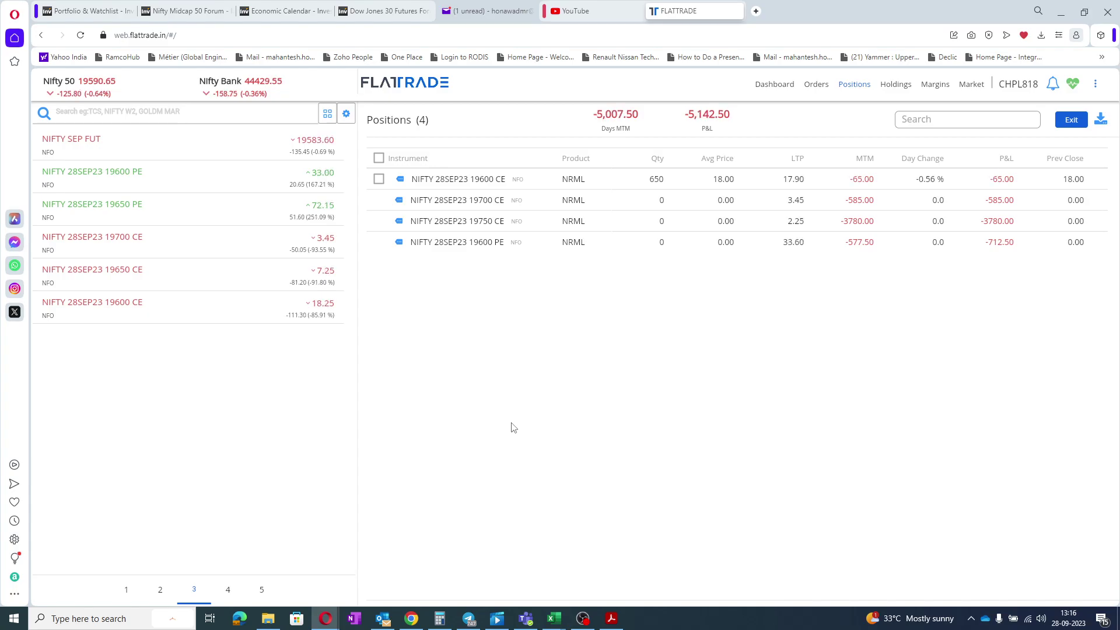
- Check the BANKNIFTY contracts in watchlist 1 and return to watchlist 3
left_click(126, 590)
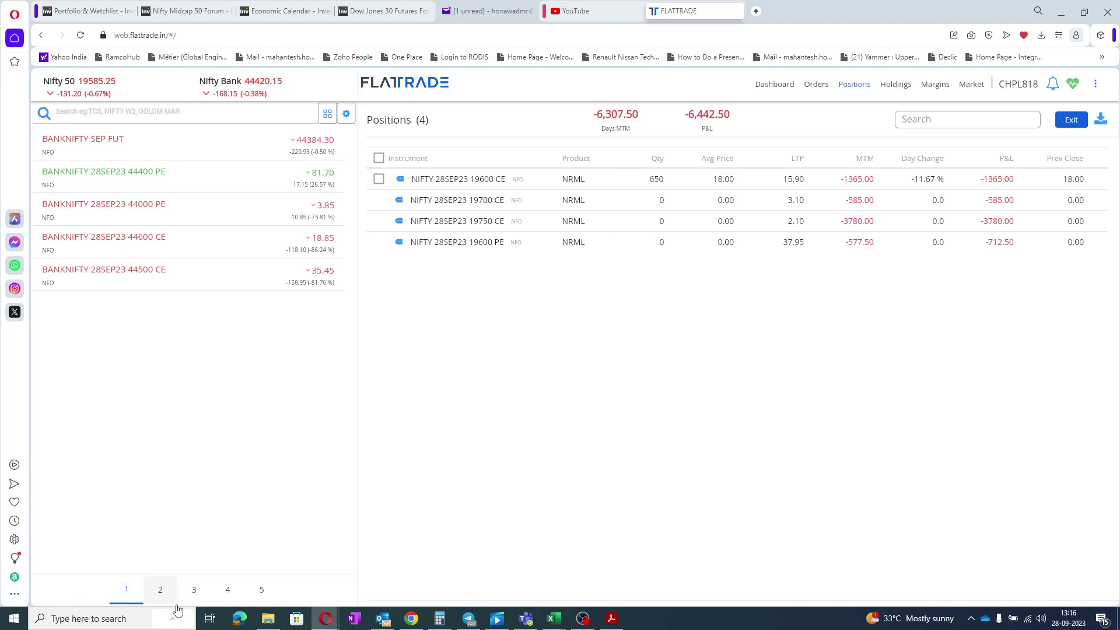
left_click(196, 590)
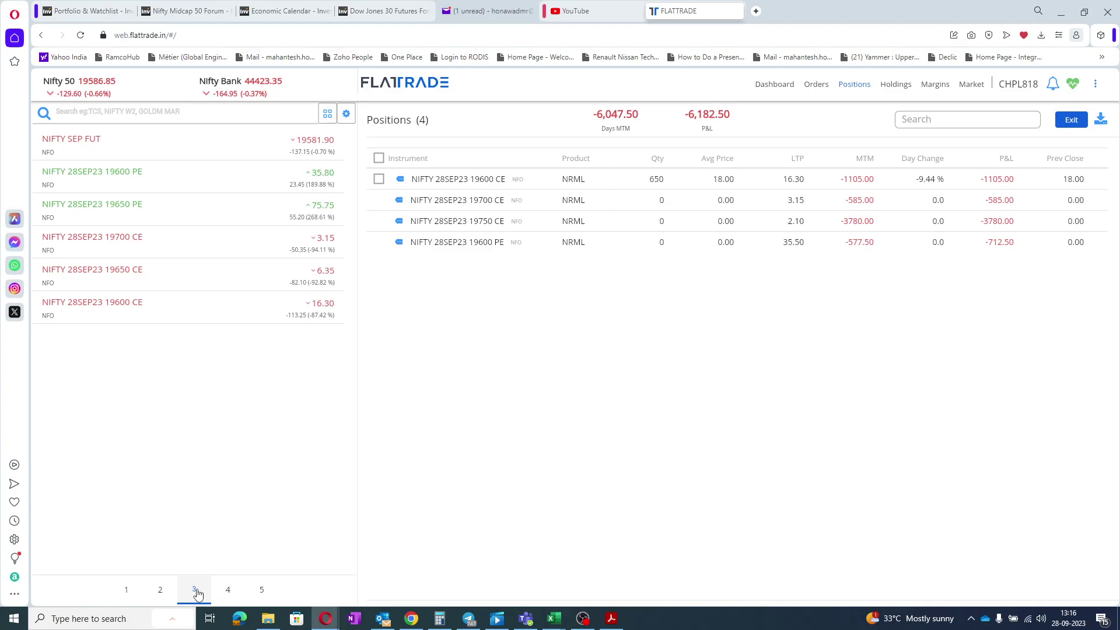
- Switch to Outlook and read today's two messages in the Other part of the inbox
left_click(383, 620)
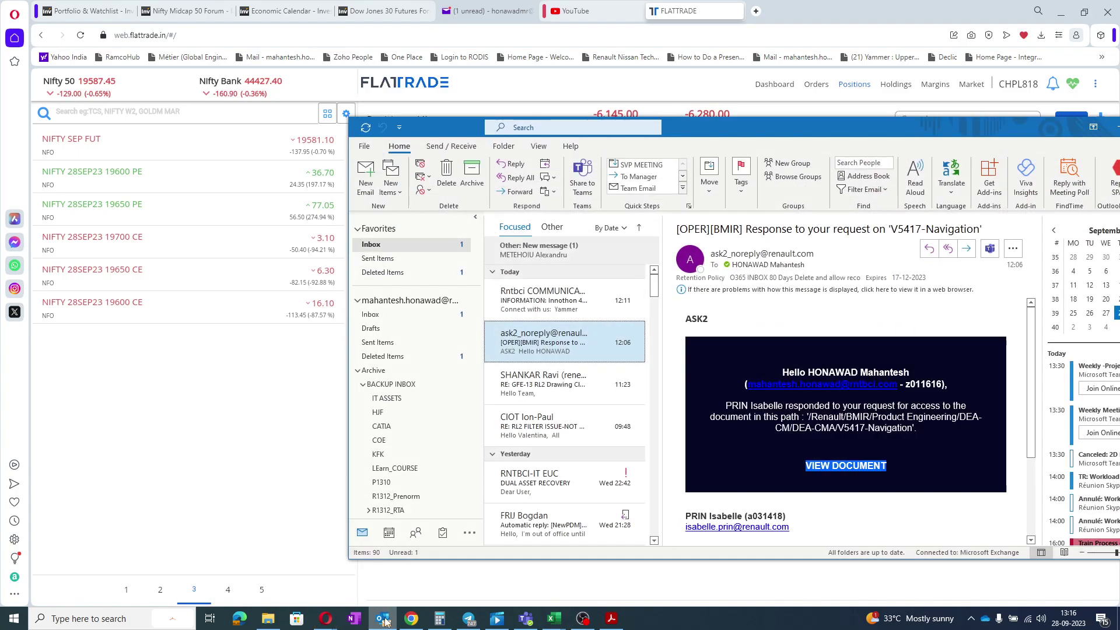
left_click(551, 229)
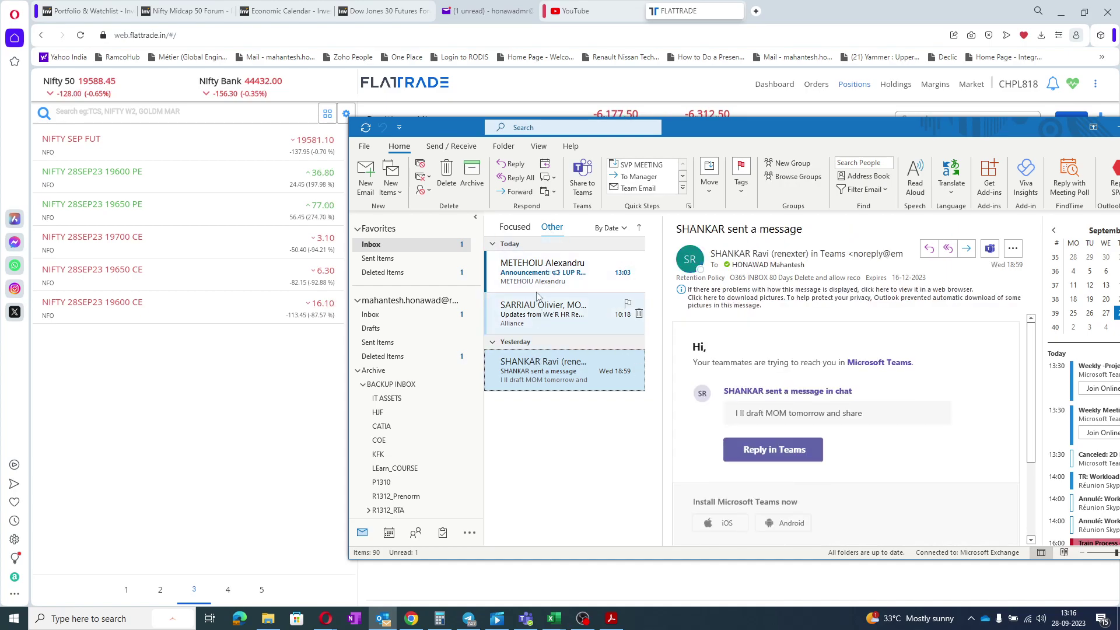
left_click(541, 277)
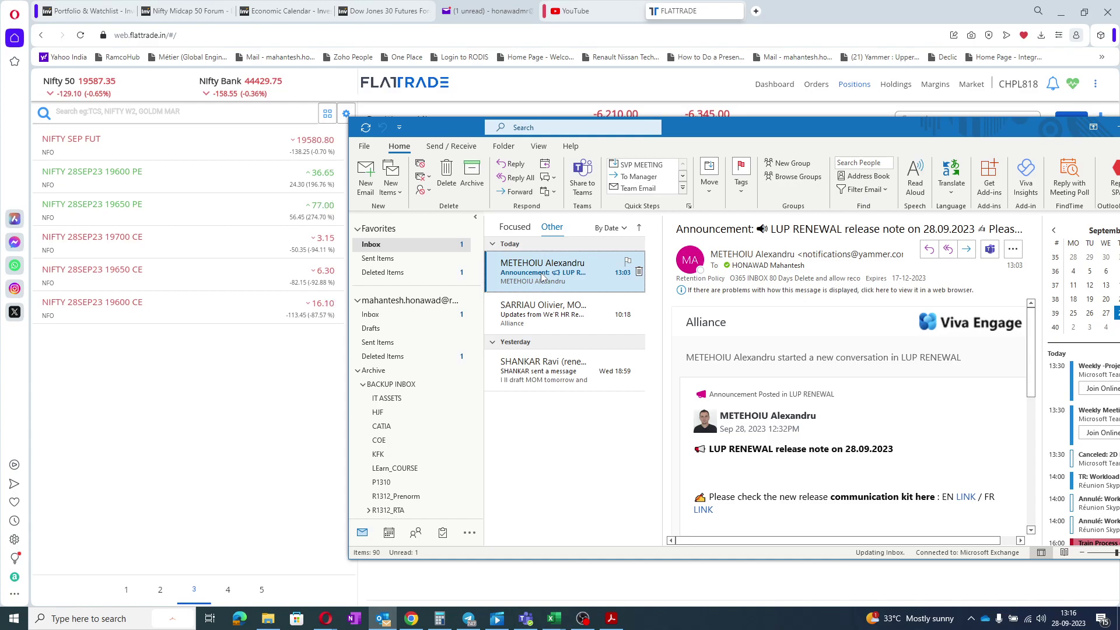
left_click(535, 321)
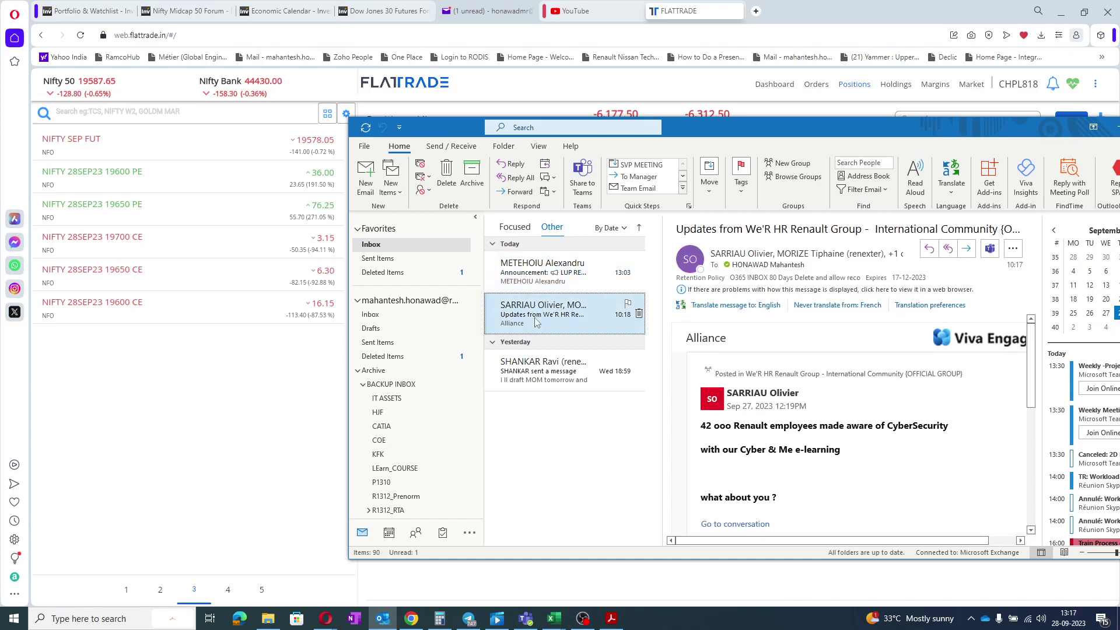
- Permanently delete the "FW: GFE-13 RL2 Drawing Clarification meeting" draft from Outlook's Deleted Items folder and return to Flattrade
left_click(425, 275)
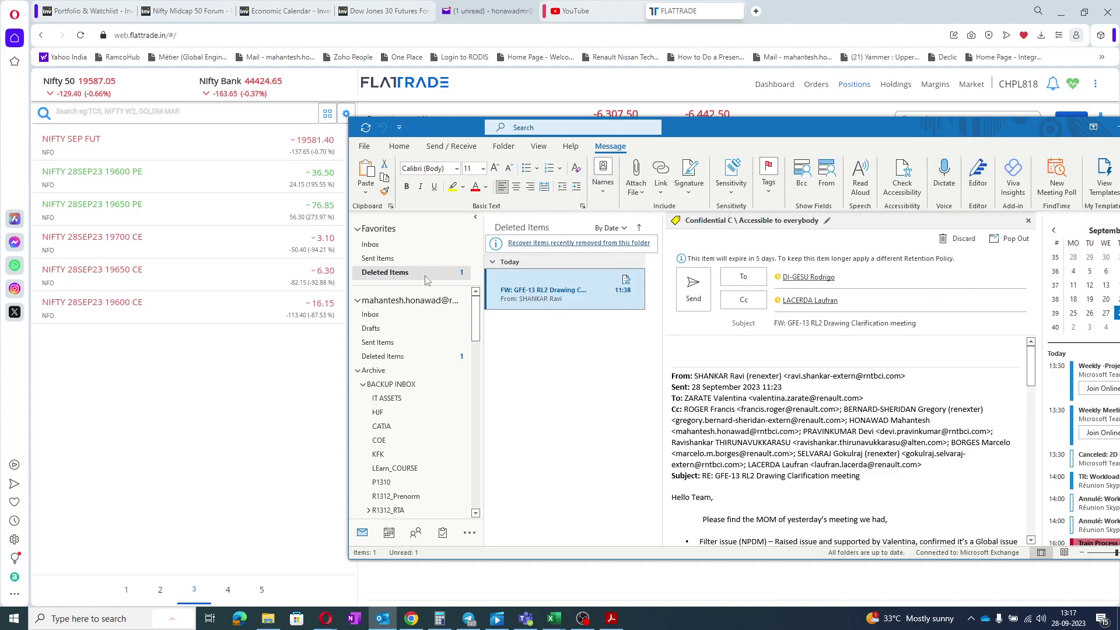
key("Delete")
key("Return")
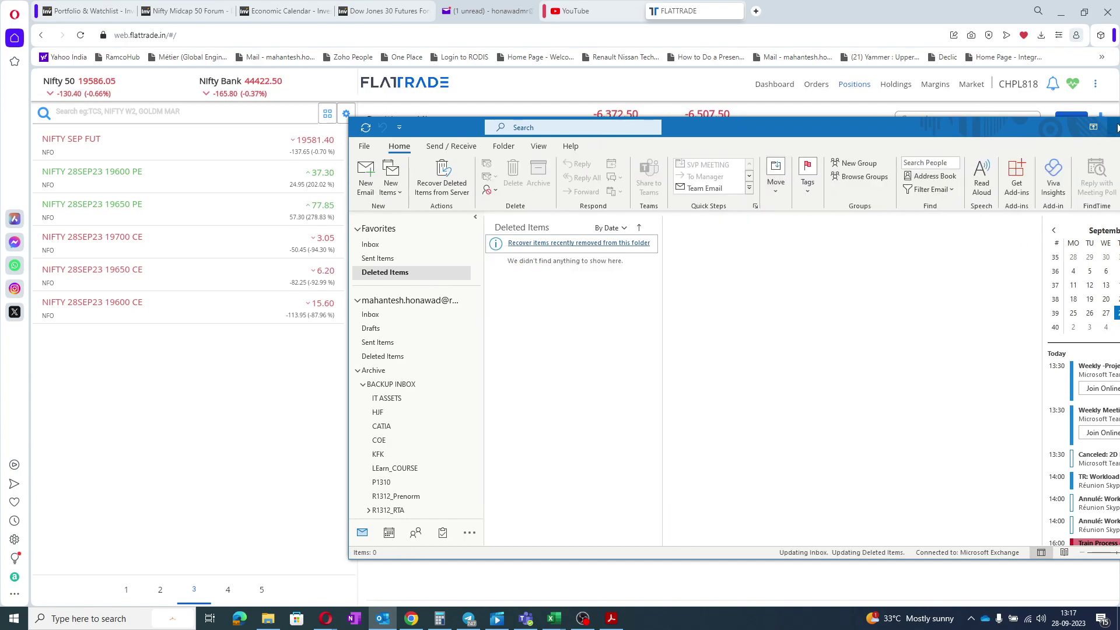
left_click(1111, 130)
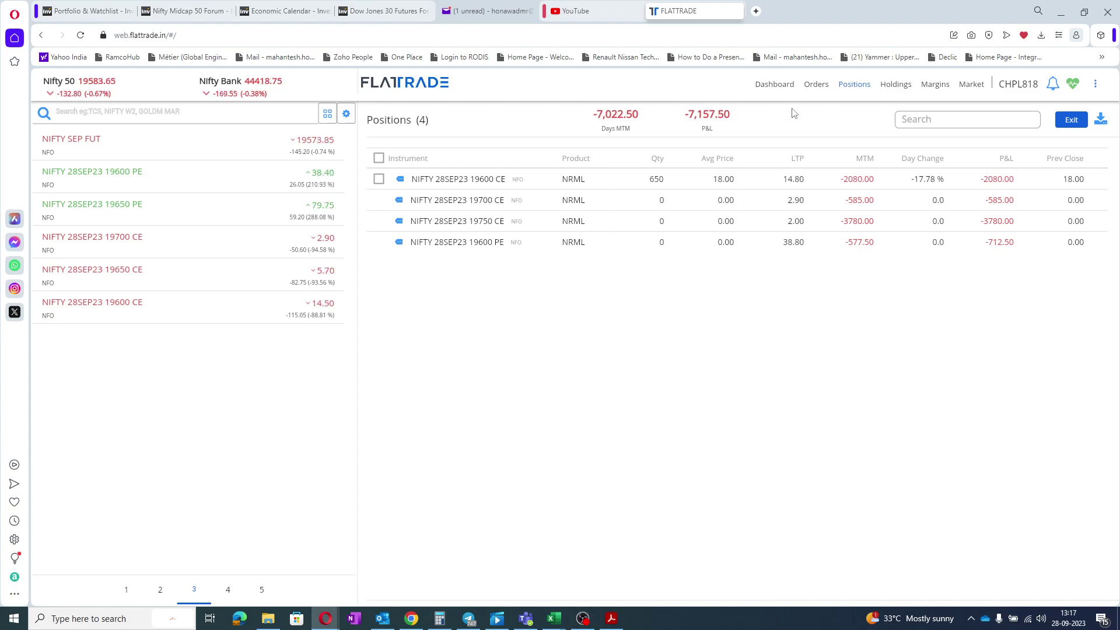
- Check the order book in Flattrade and calculate 40 × 450 in Calculator
left_click(814, 85)
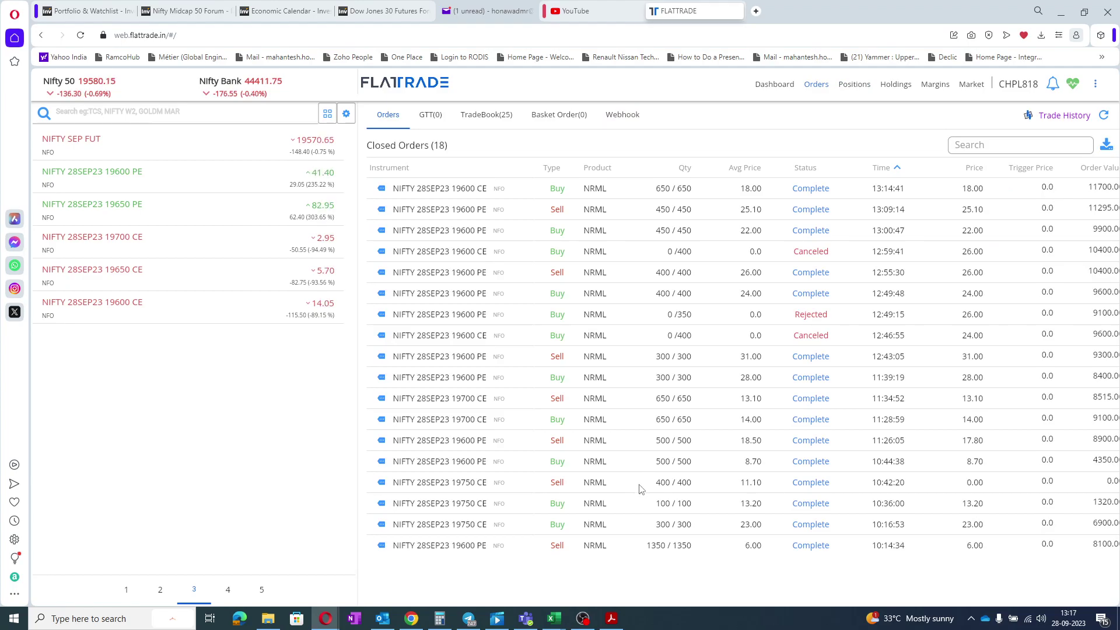
left_click(440, 618)
type("40")
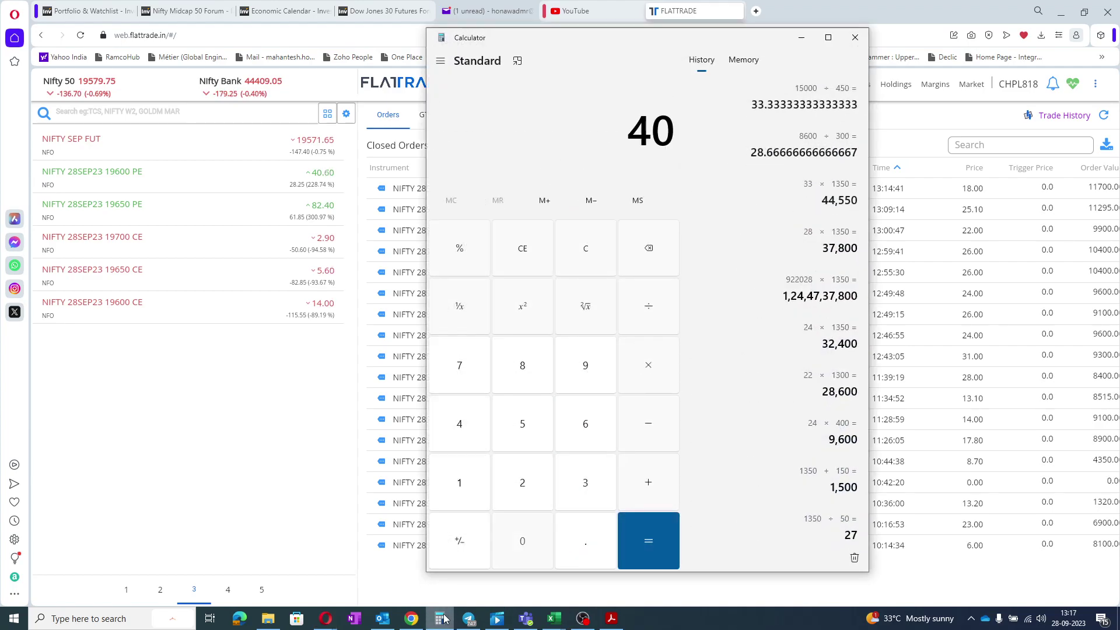
type(" × 450")
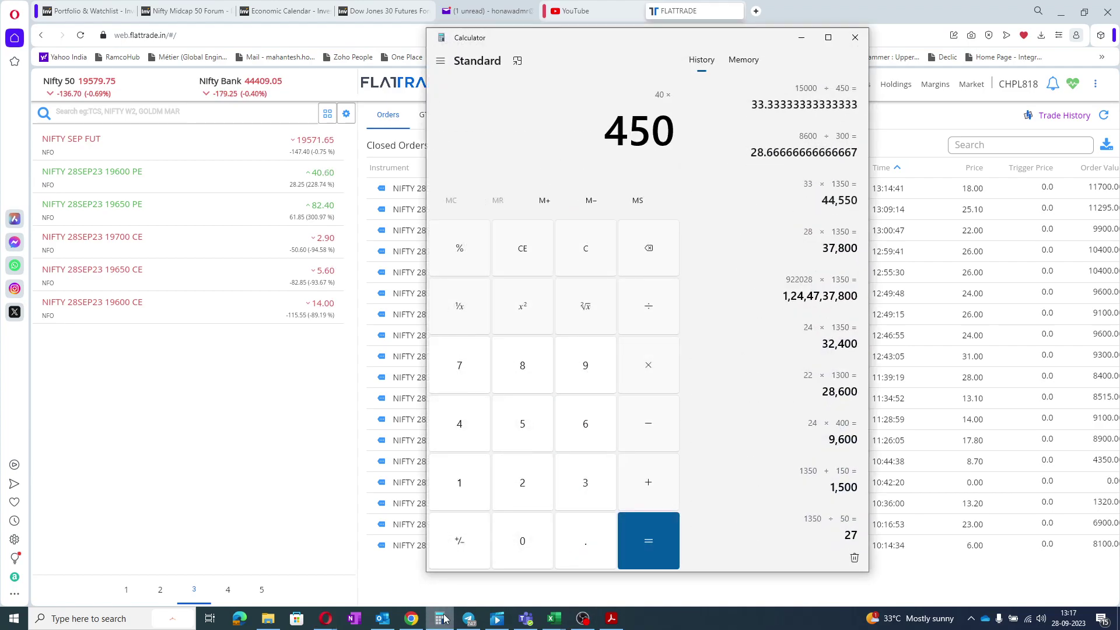
key("Return")
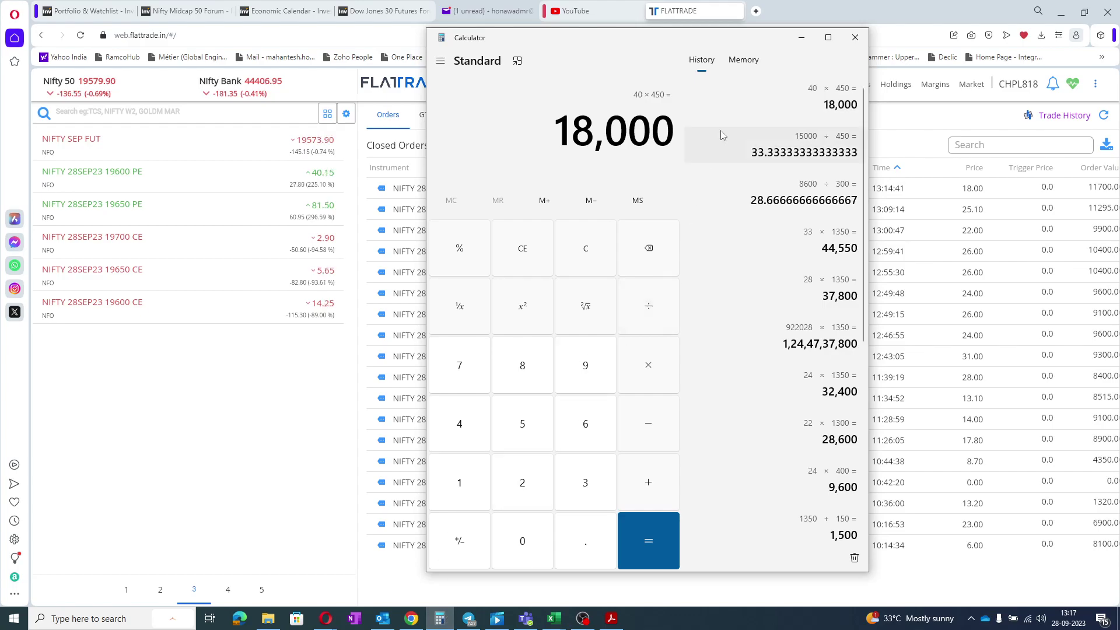
left_click(802, 43)
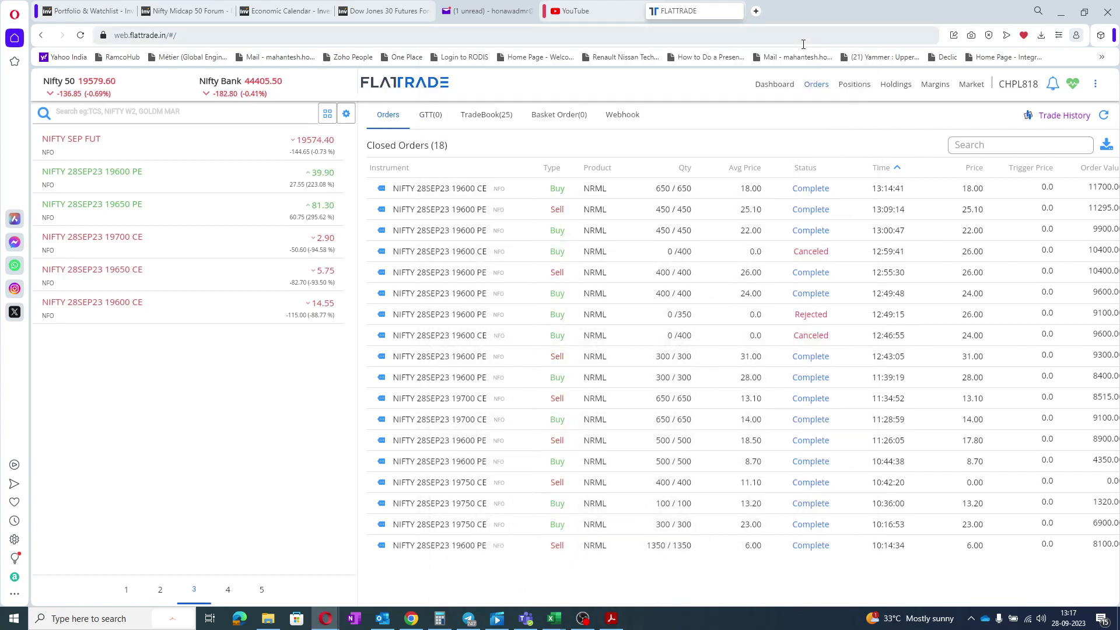
- Calculate 40 × 1350 in Calculator and return to the Flattrade orders
left_click(439, 617)
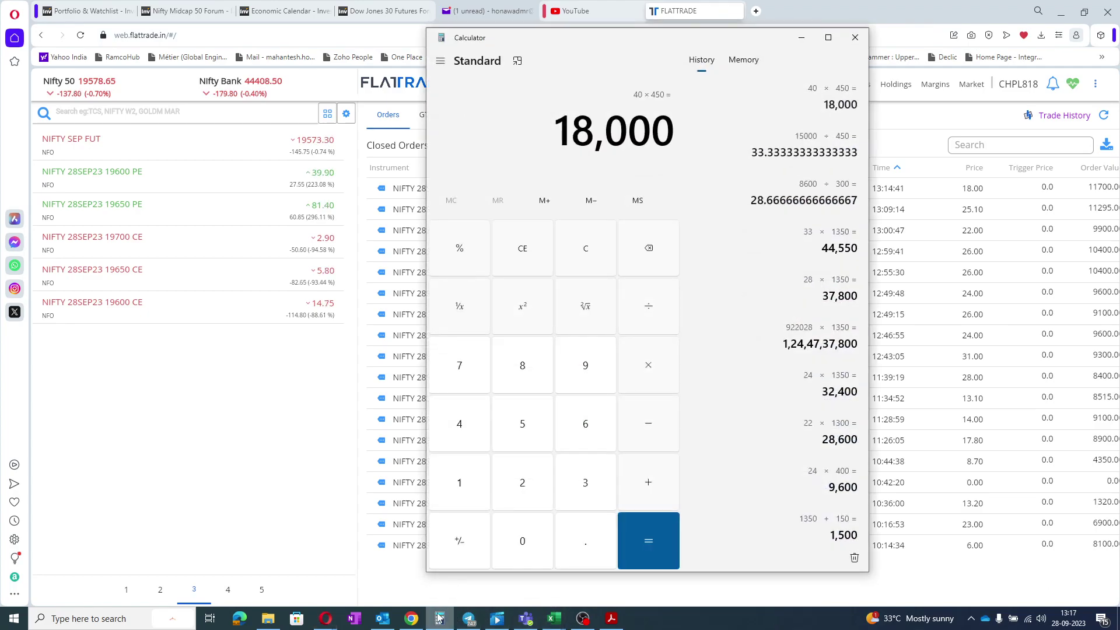
type("4")
type("0")
type("*1350")
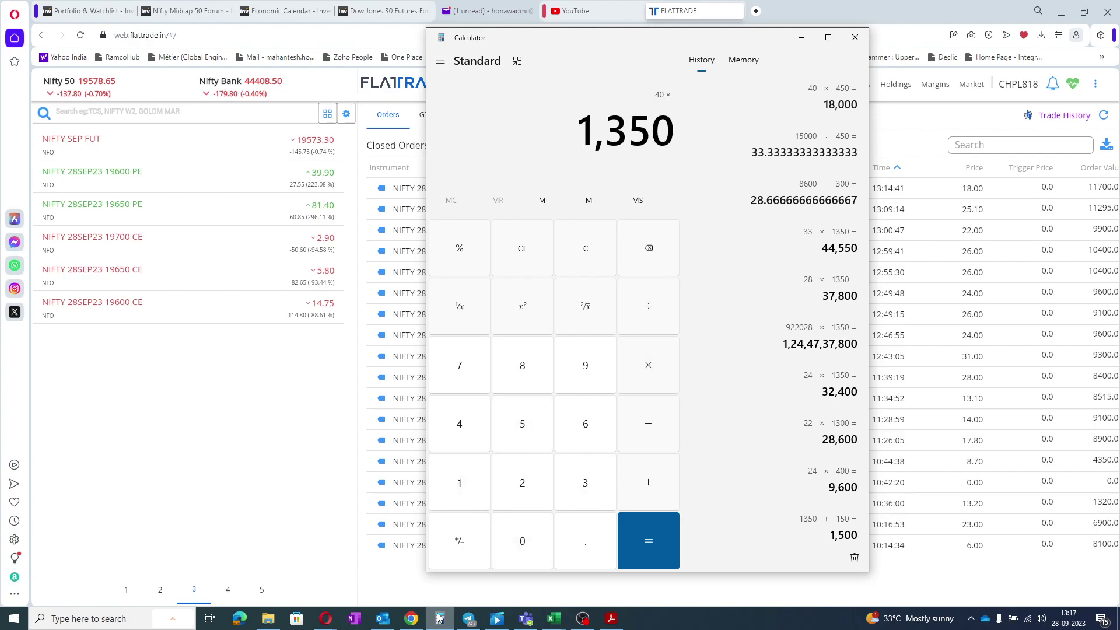
key("Return")
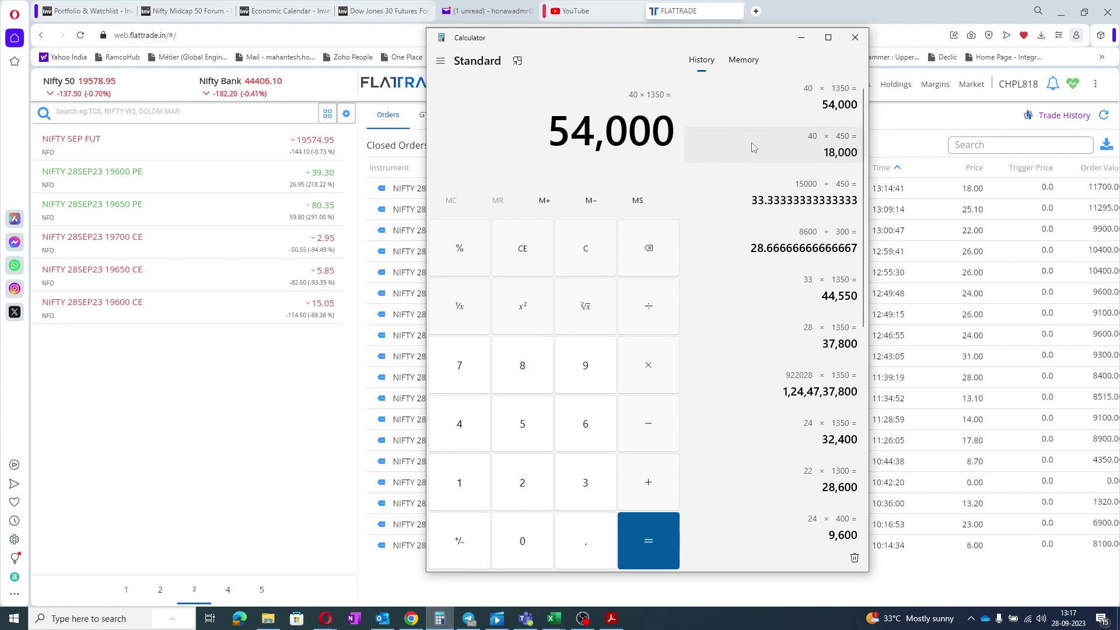
left_click(800, 39)
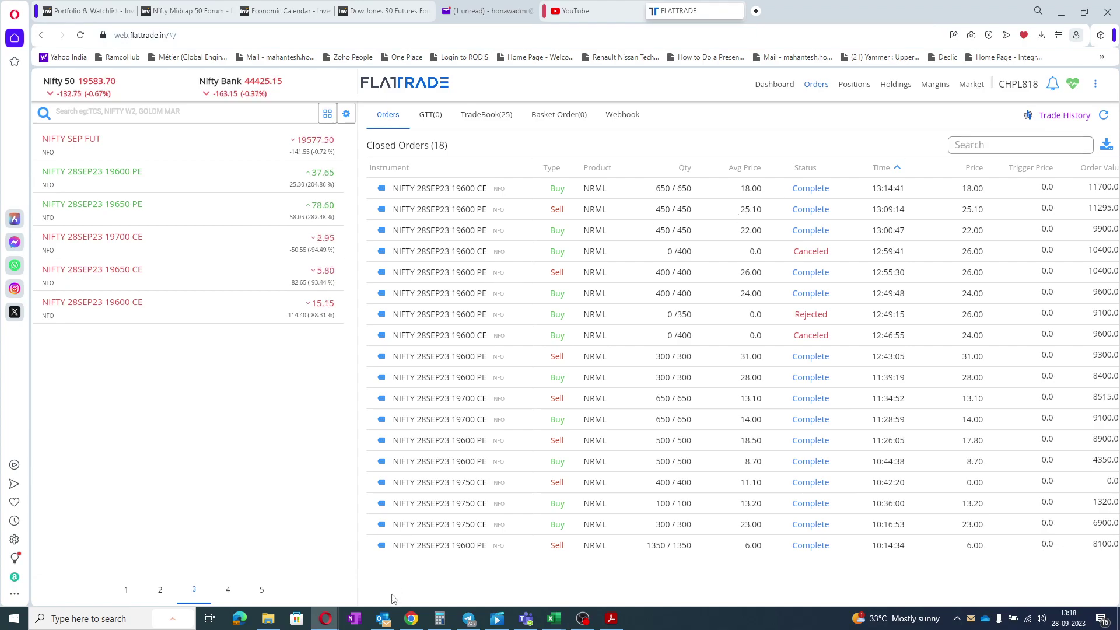
- Switch to Outlook, read the cancelled weekly GFE-12 2D drawing meeting notice in the inbox, and return to Flattrade
left_click(383, 619)
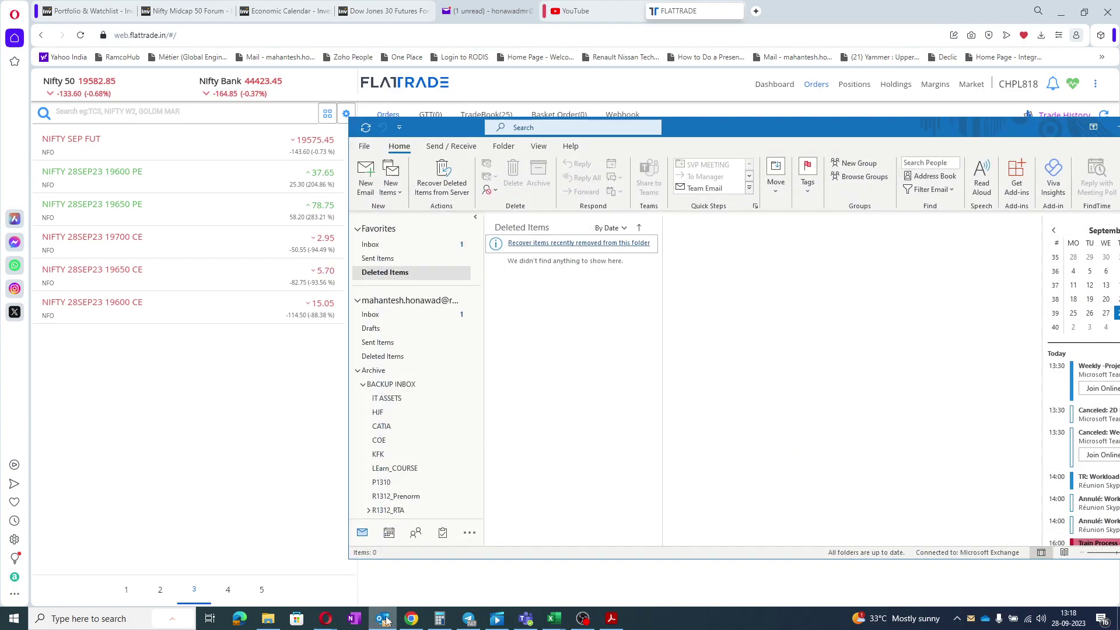
left_click(419, 249)
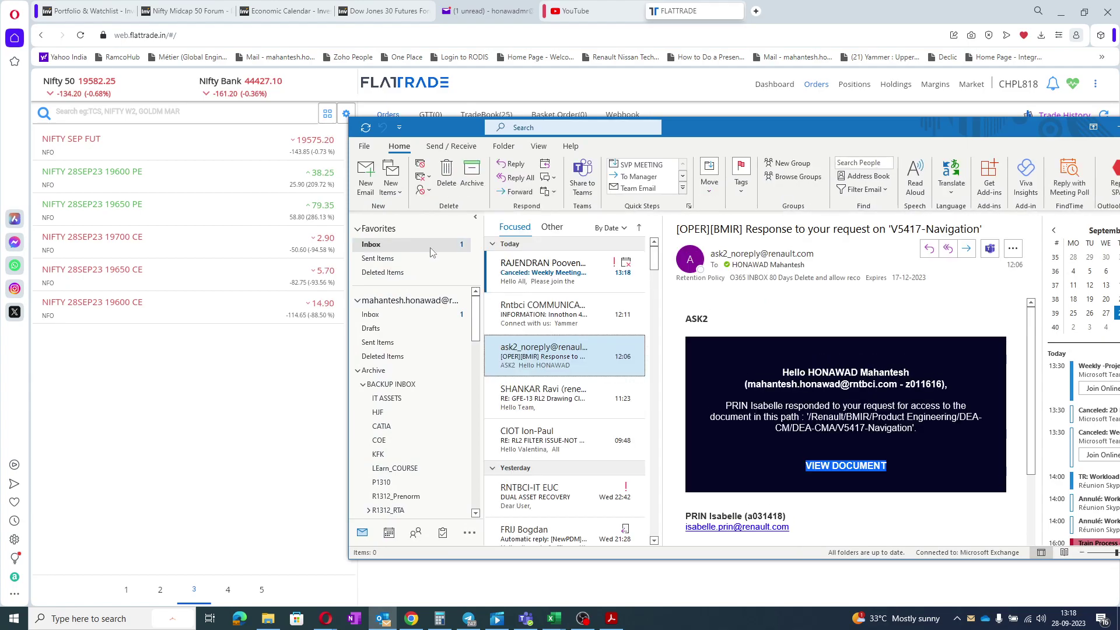
left_click(524, 276)
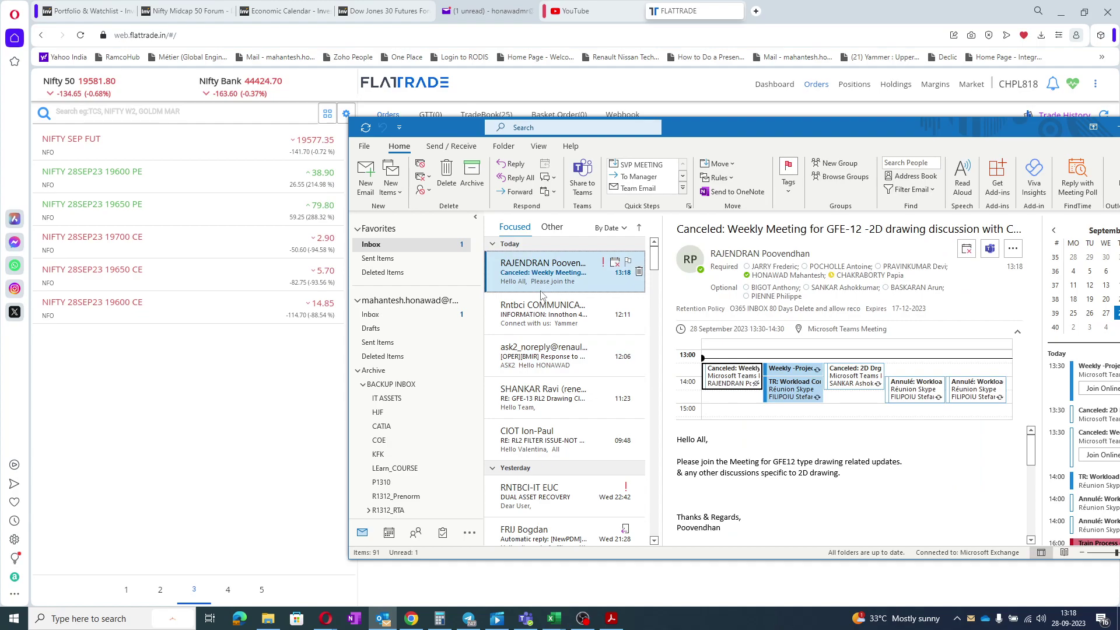
left_click(1113, 132)
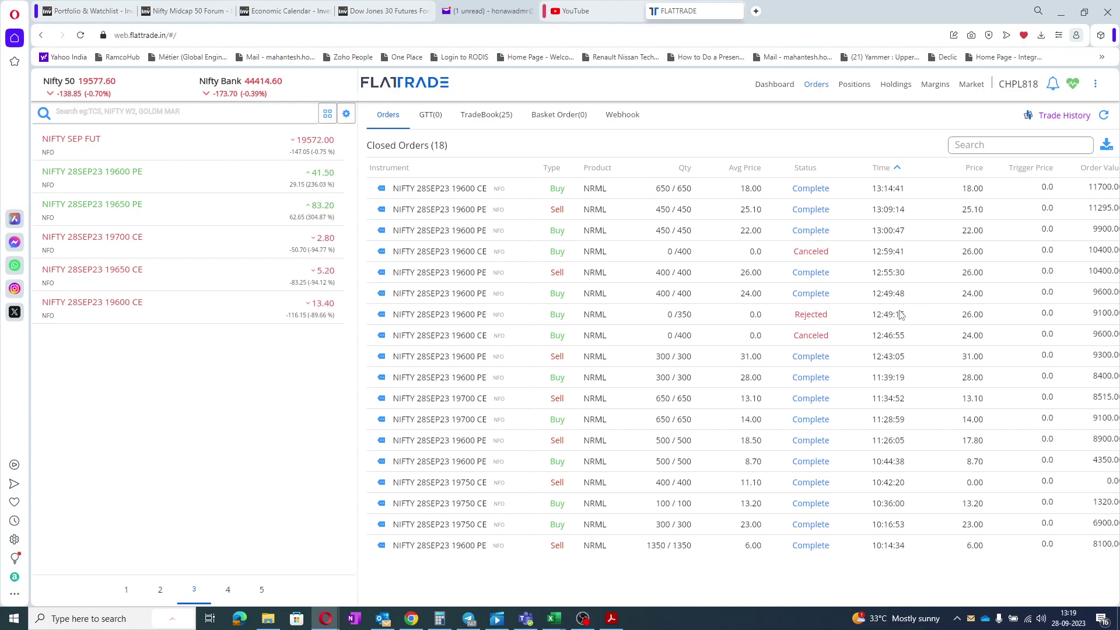
- Switch to Outlook, maximize its window to check the inbox, and return to Flattrade
left_click(383, 618)
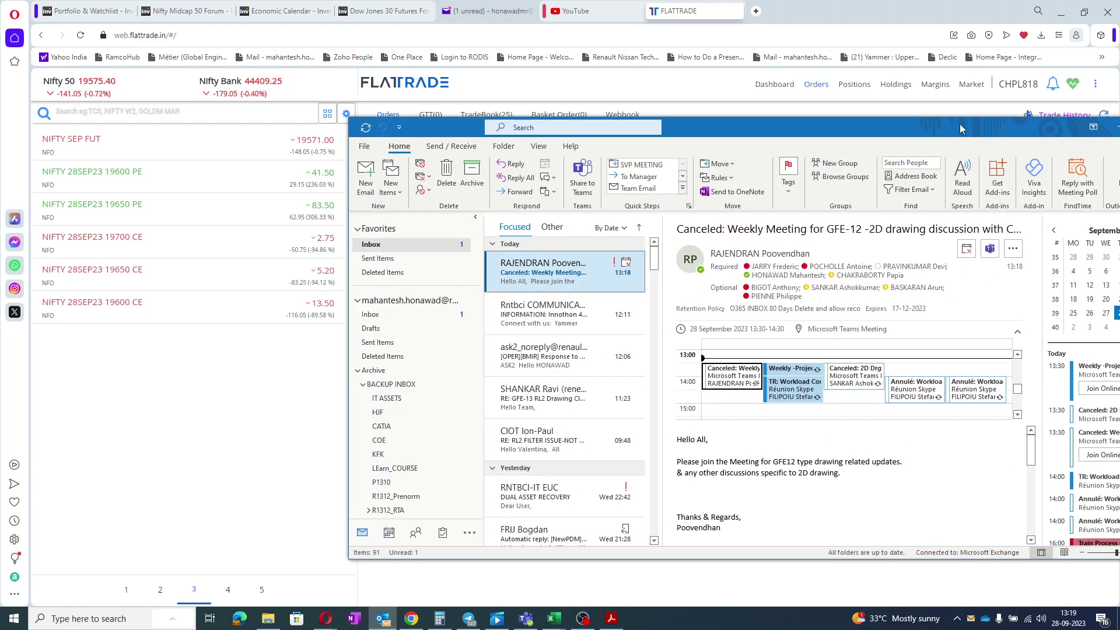
double_click(960, 124)
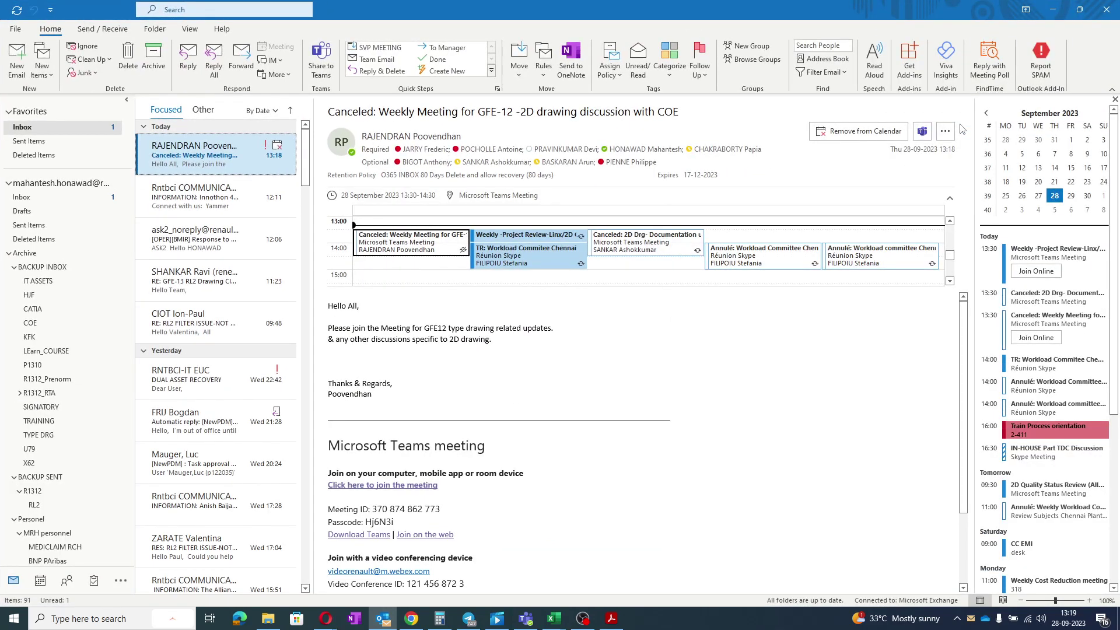
left_click(1053, 10)
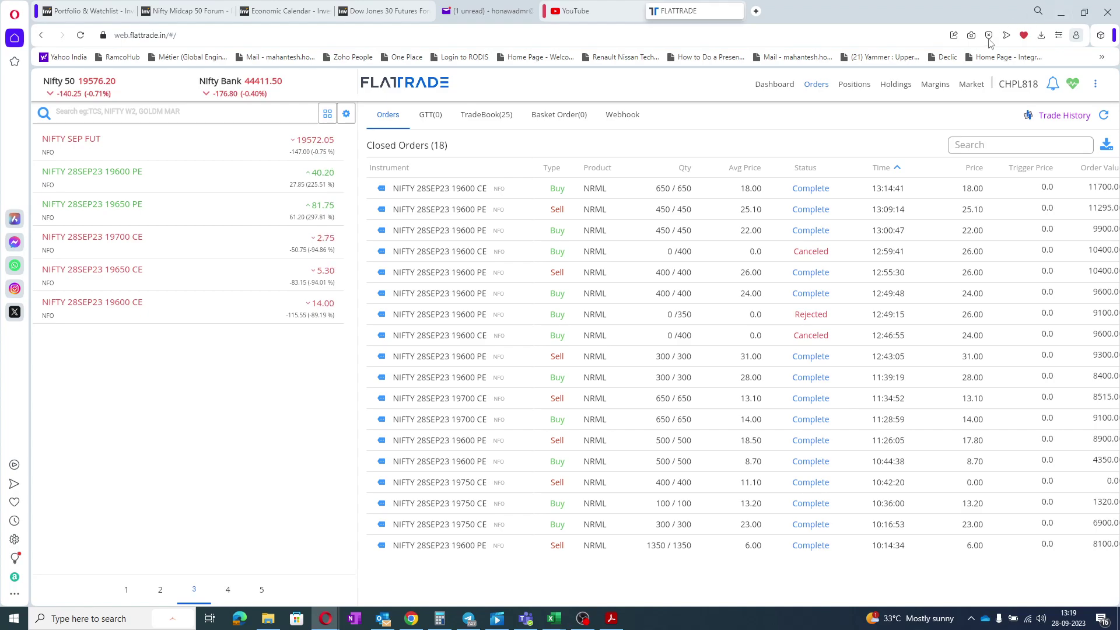
- Check the Flattrade positions and view the market depth of NIFTY 28SEP23 19600 PE and 19600 CE
left_click(855, 84)
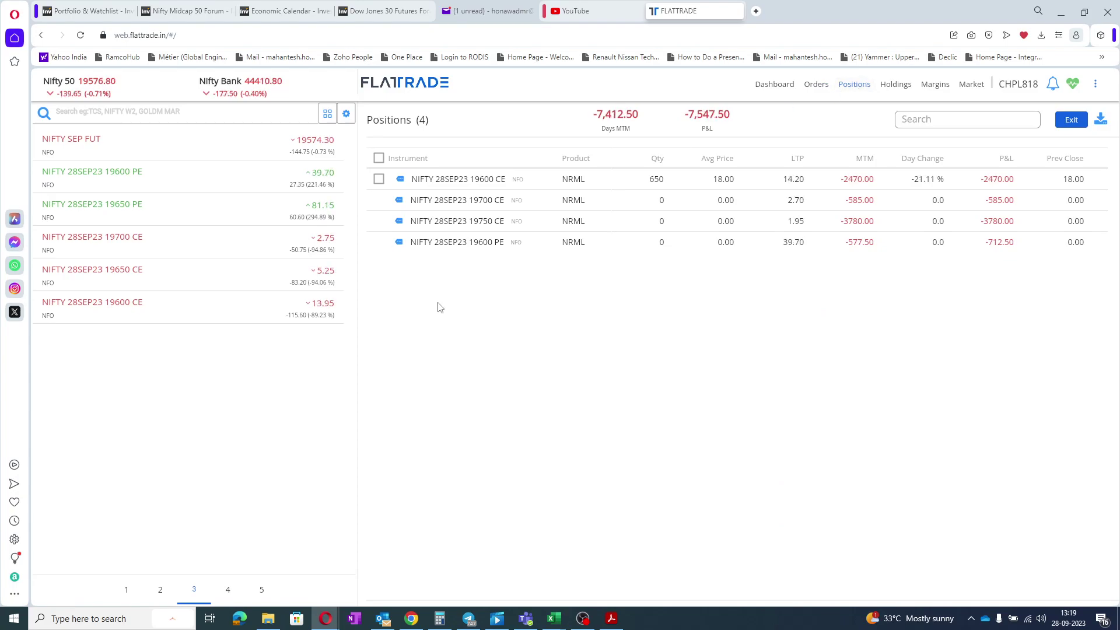
left_click(380, 181)
left_click(249, 173)
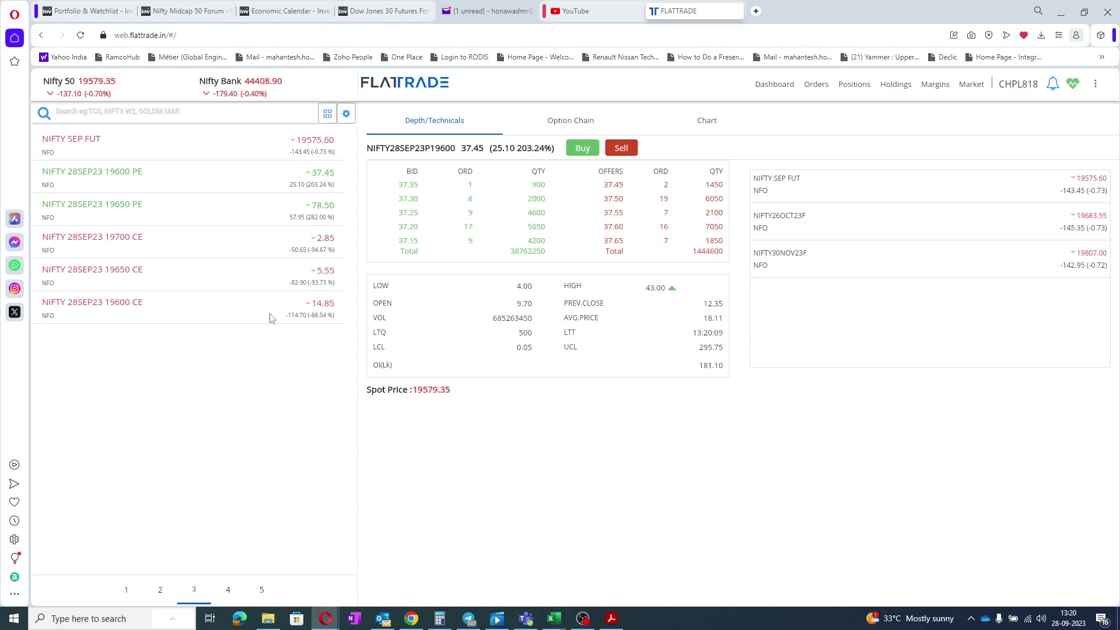
left_click(249, 303)
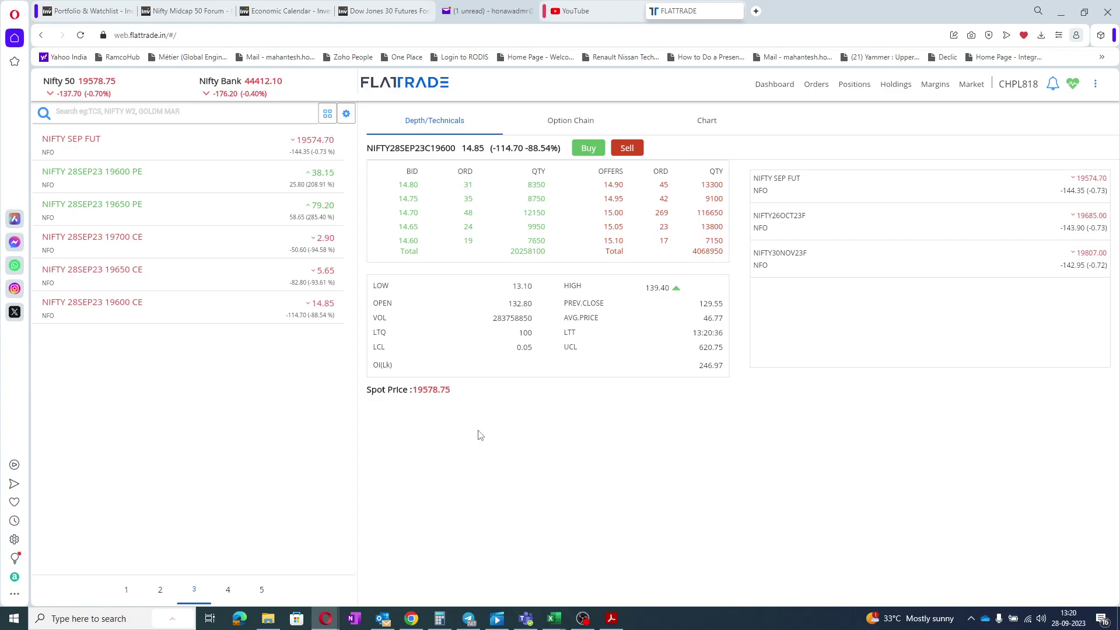
- Switch to Telegram and look through the Gharkekalesh channel and the newest messages in Gharkekalesh Chat
left_click(471, 618)
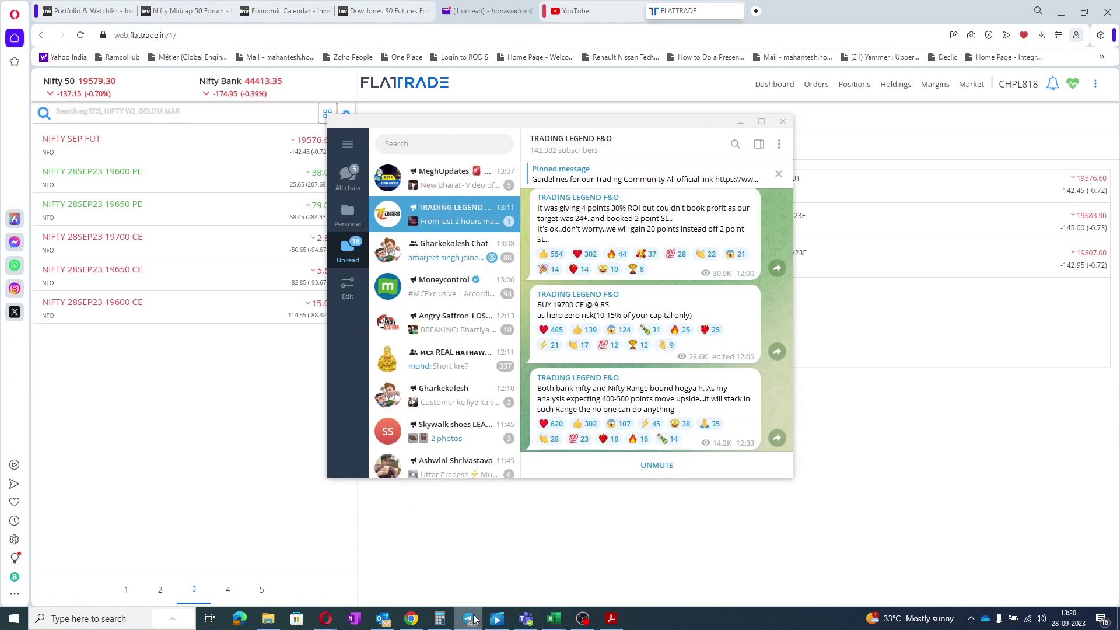
left_click(463, 401)
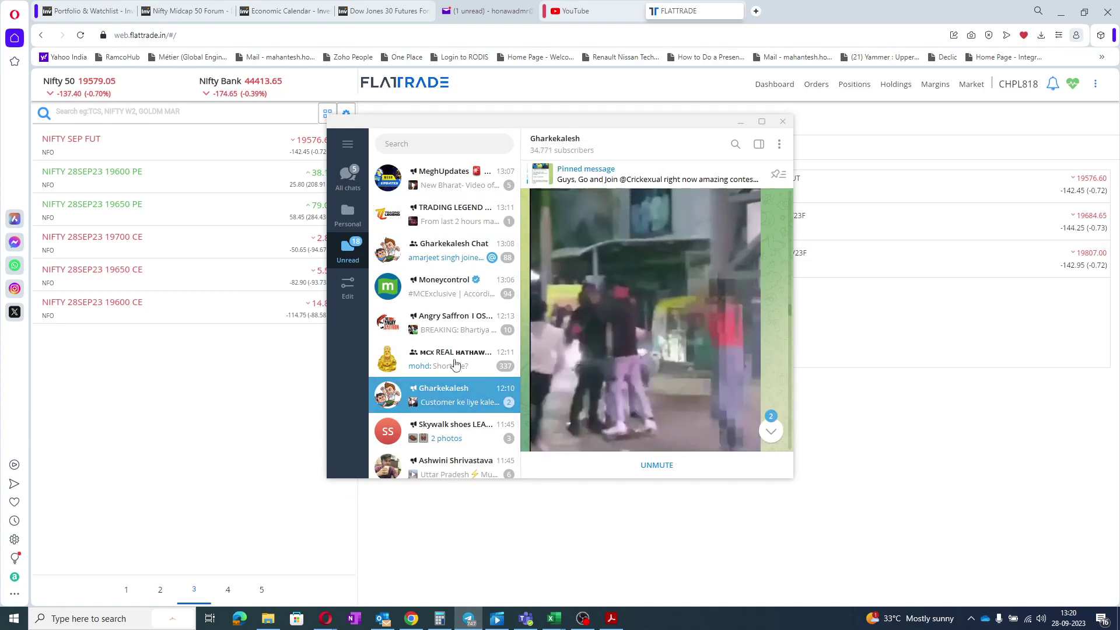
left_click(455, 265)
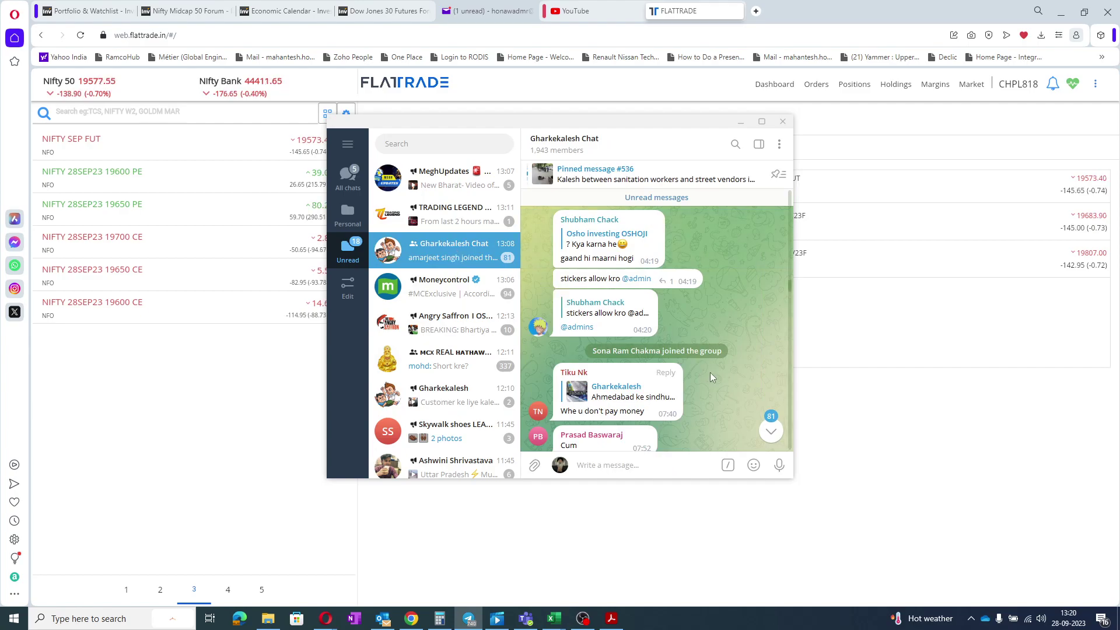
left_click(771, 432)
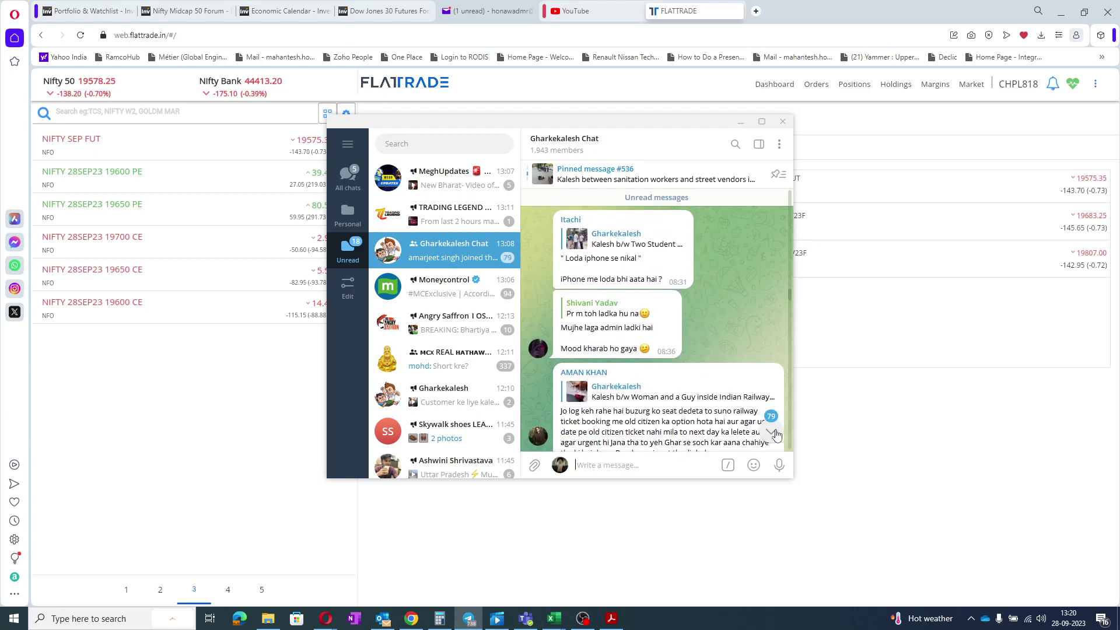
left_click(772, 432)
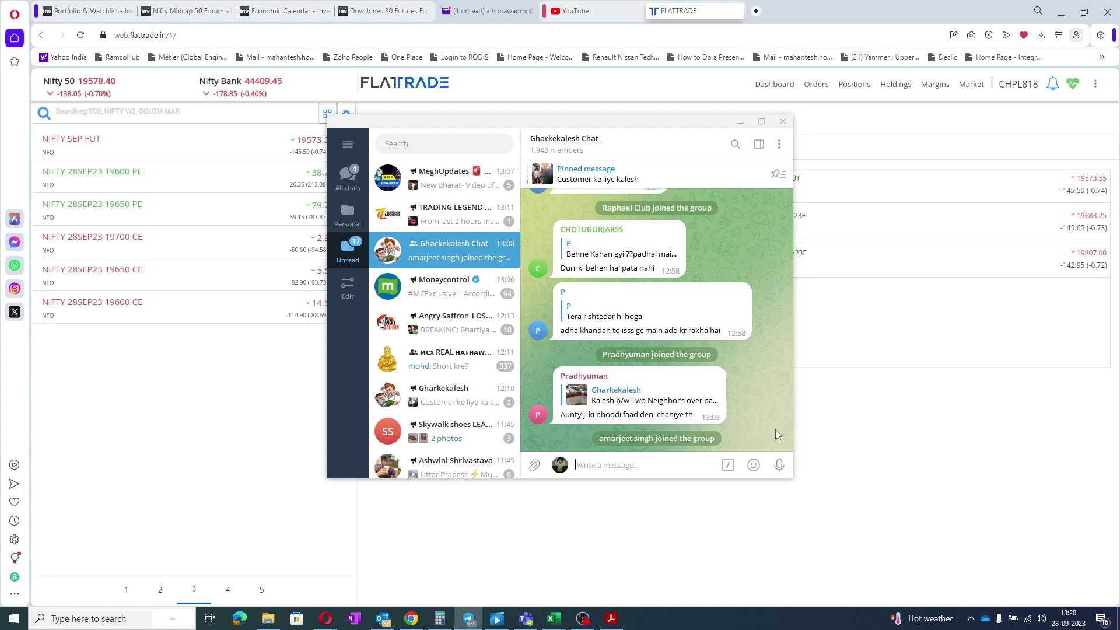
- Read the latest TRADING LEGEND F&O posts in Telegram and return to Flattrade
left_click(467, 212)
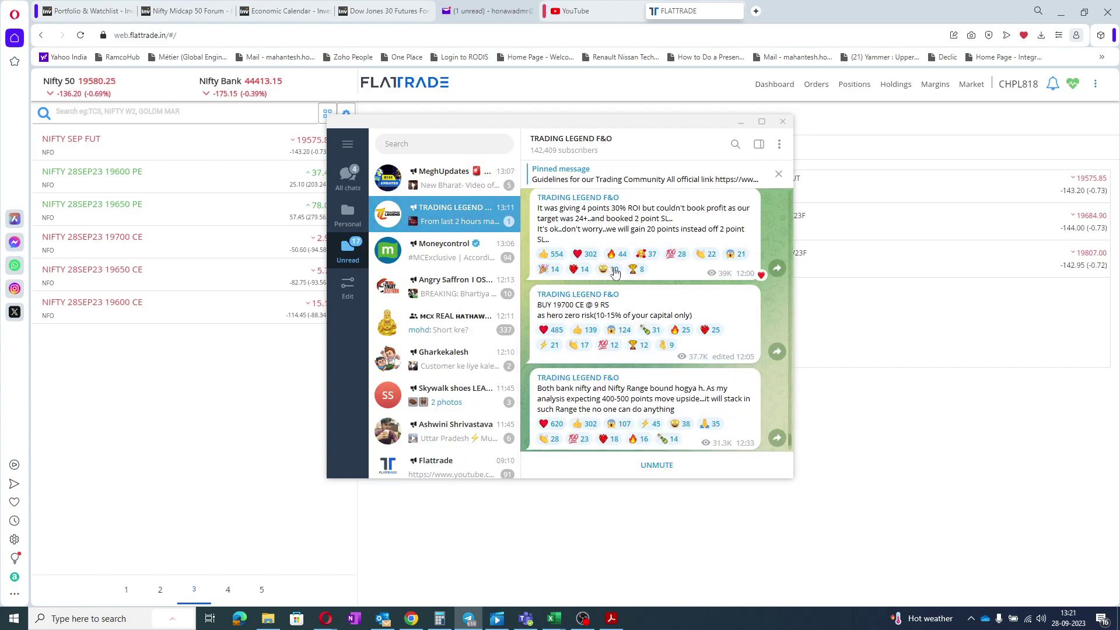
scroll(615, 273, "down", 4)
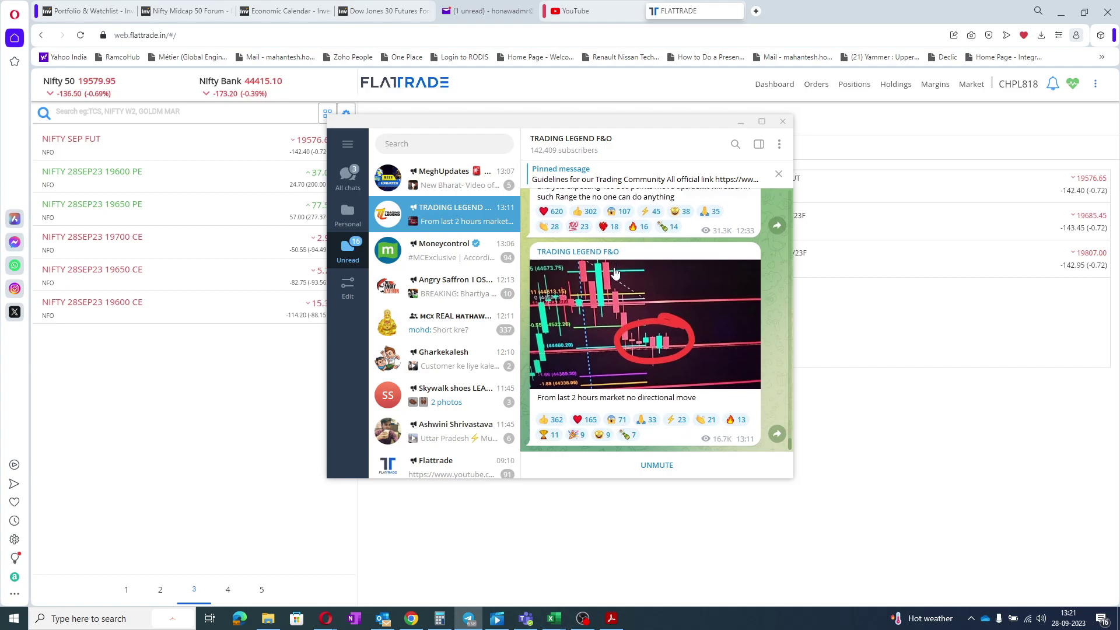
scroll(615, 273, "up", 1)
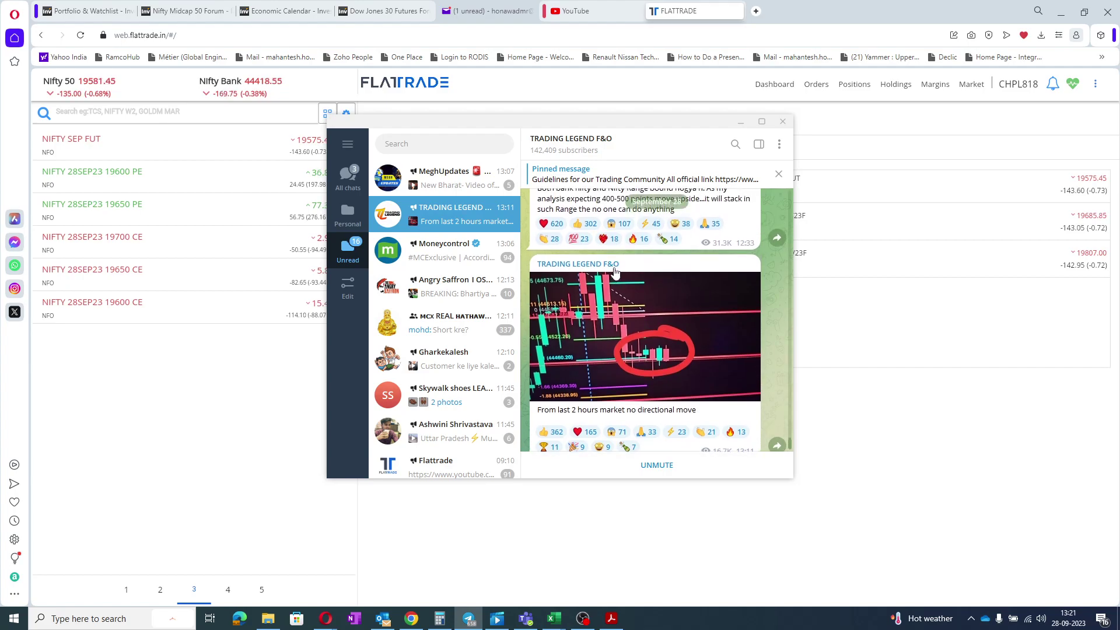
scroll(616, 273, "up", 1)
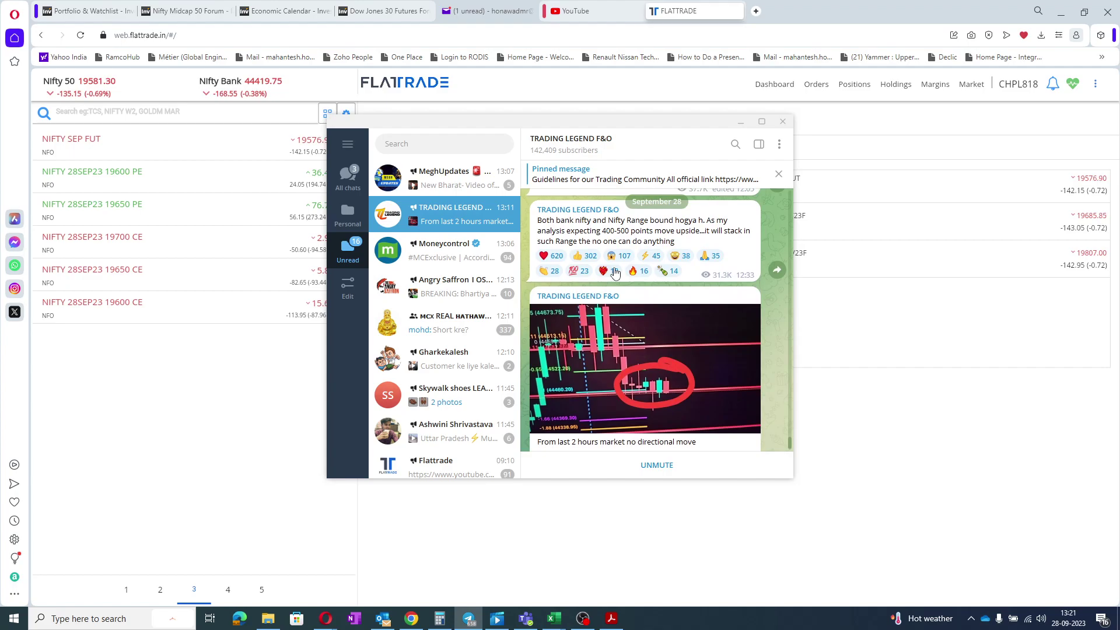
scroll(615, 273, "down", 1)
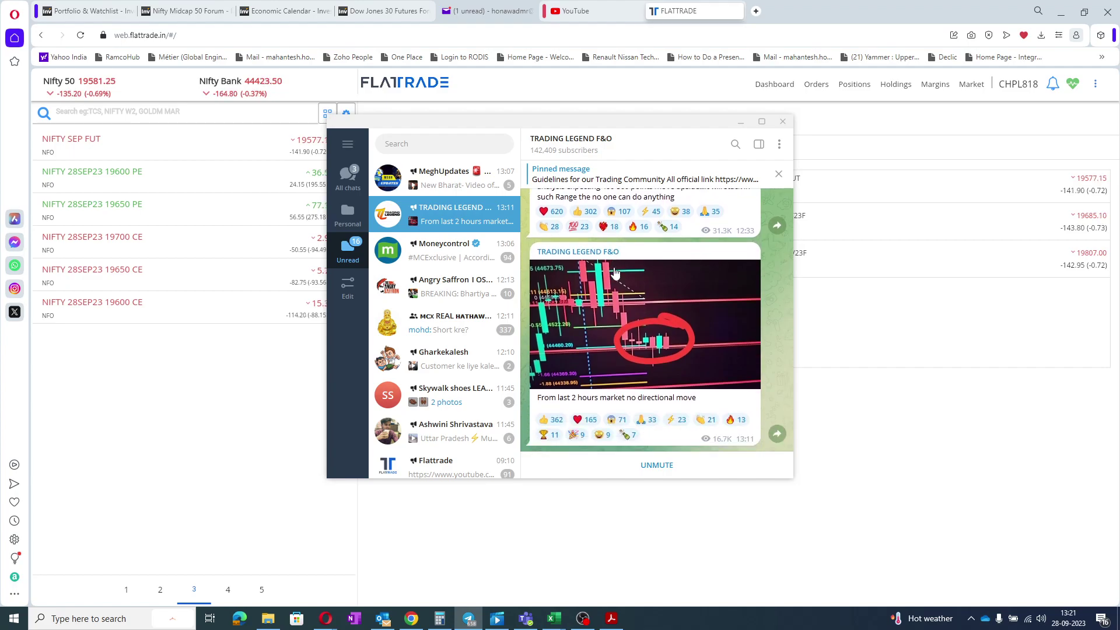
left_click(739, 126)
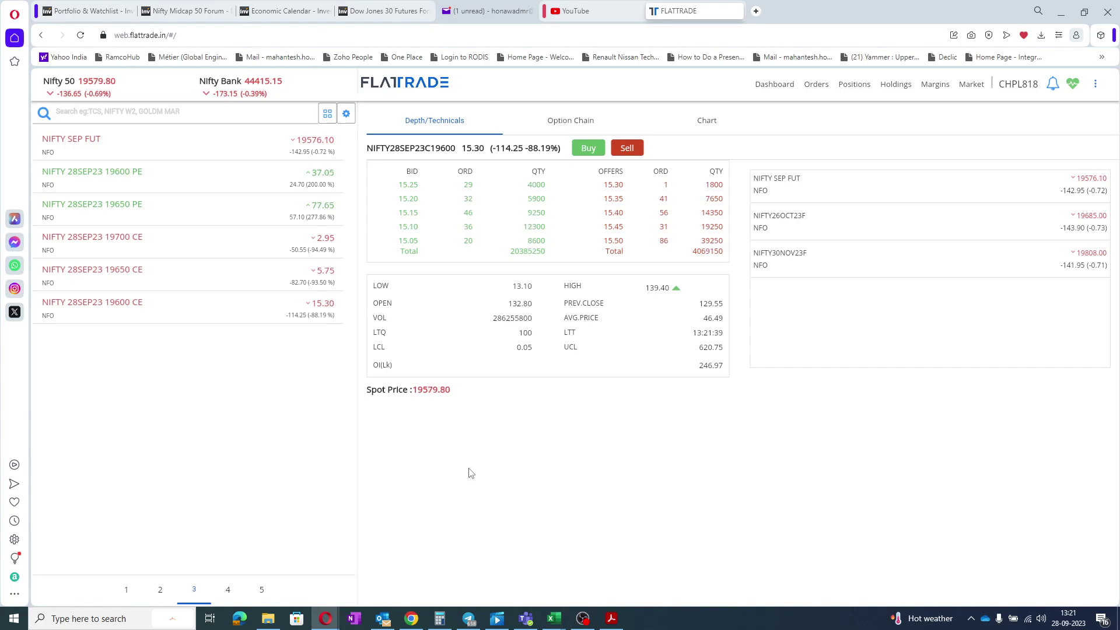
- Review the closed orders and the positions list in Flattrade
left_click(815, 84)
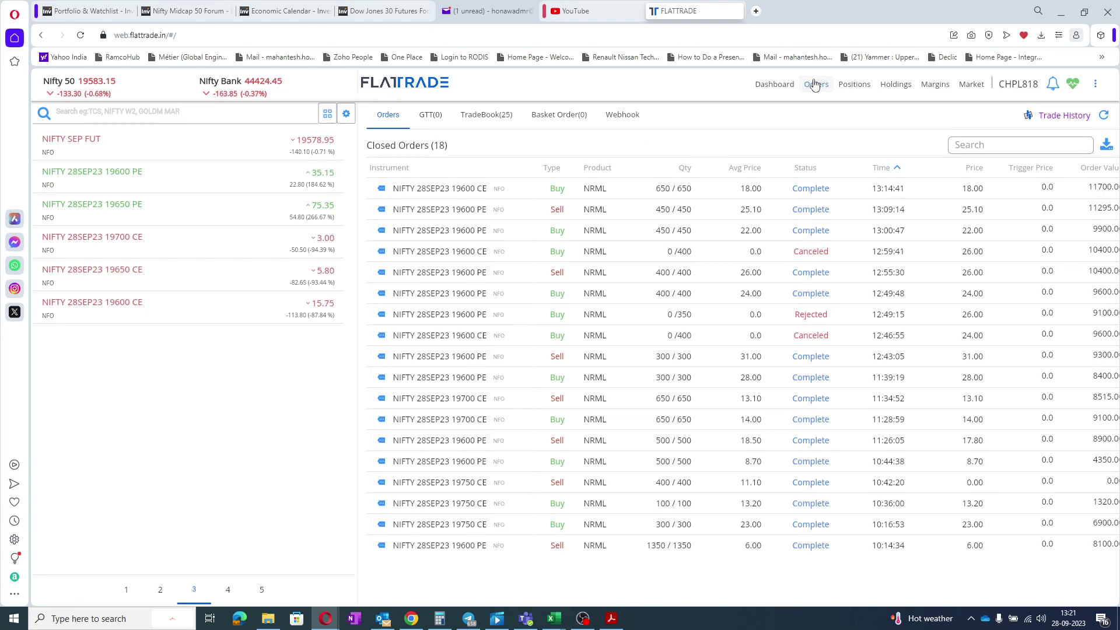
left_click(849, 86)
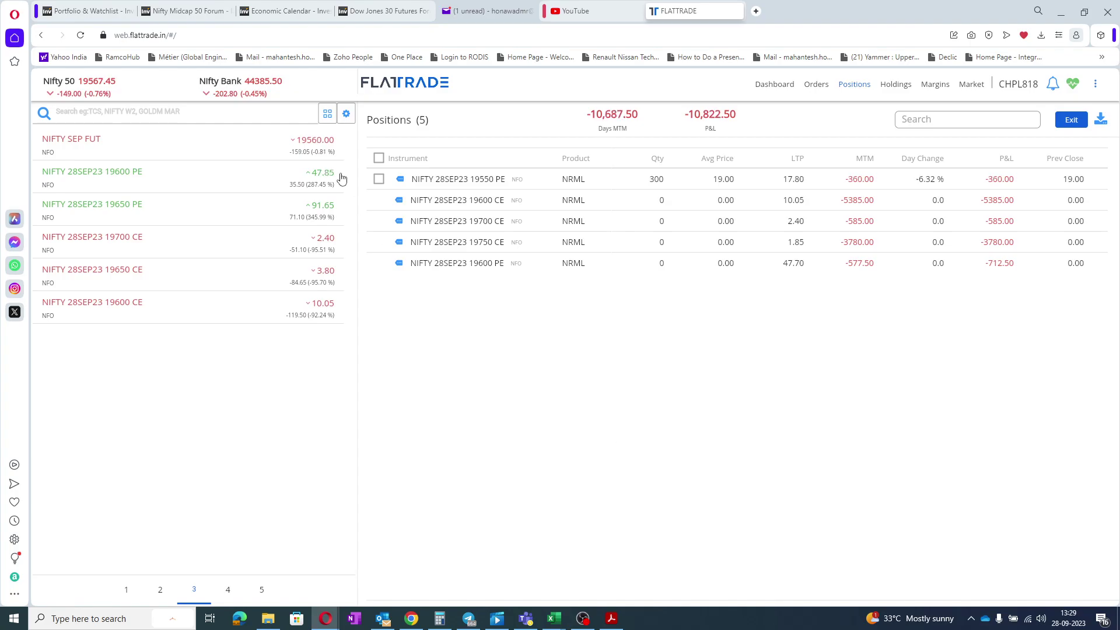
- Reload the Flattrade page, accept the derivatives risk disclosure, and show watchlist 3
left_click(81, 37)
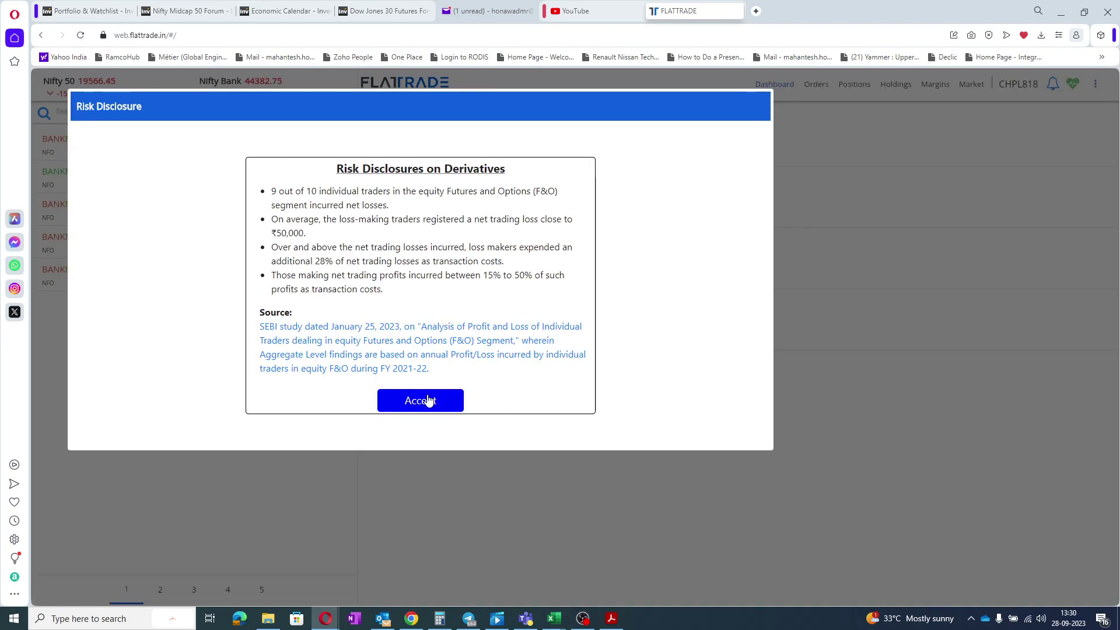
left_click(429, 400)
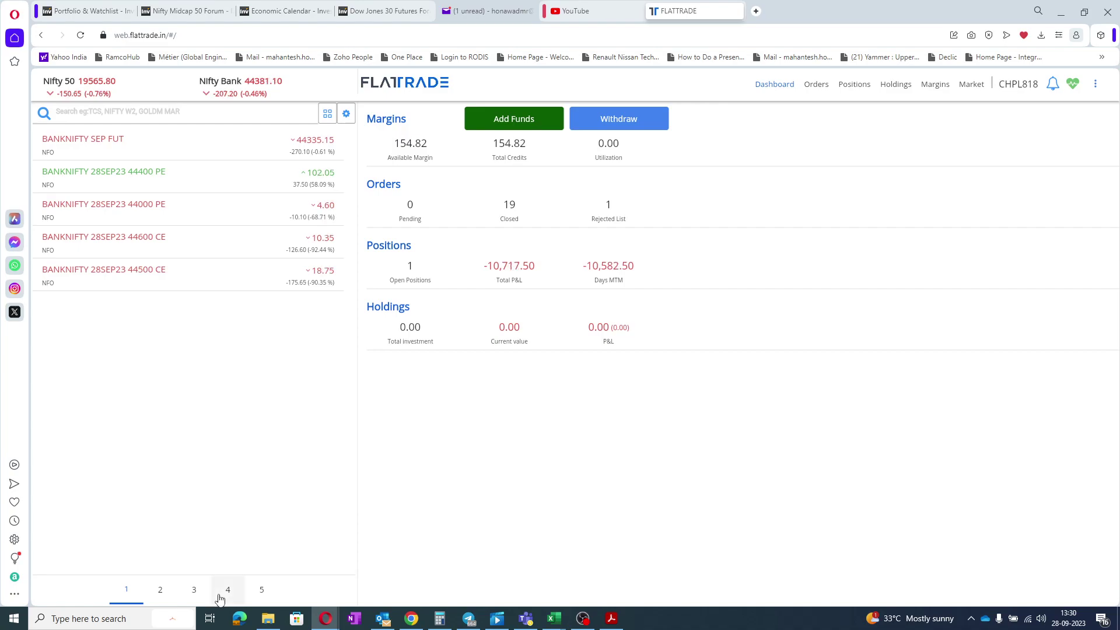
left_click(195, 590)
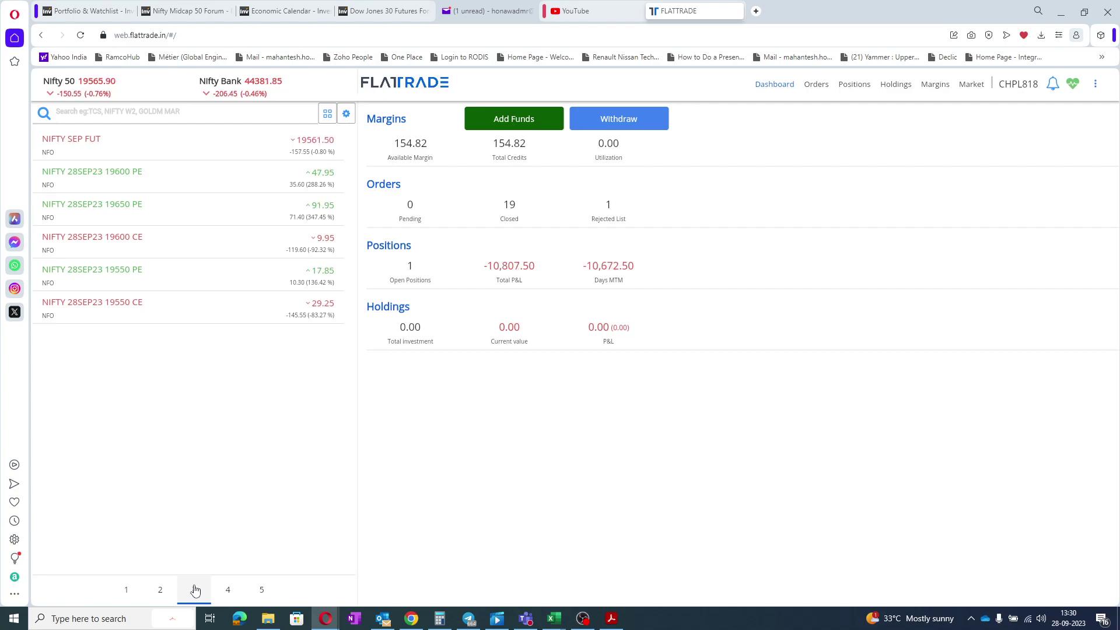
- View the market depth of NIFTY 28SEP23 19550 PE and of NIFTY SEP FUT
left_click(250, 271)
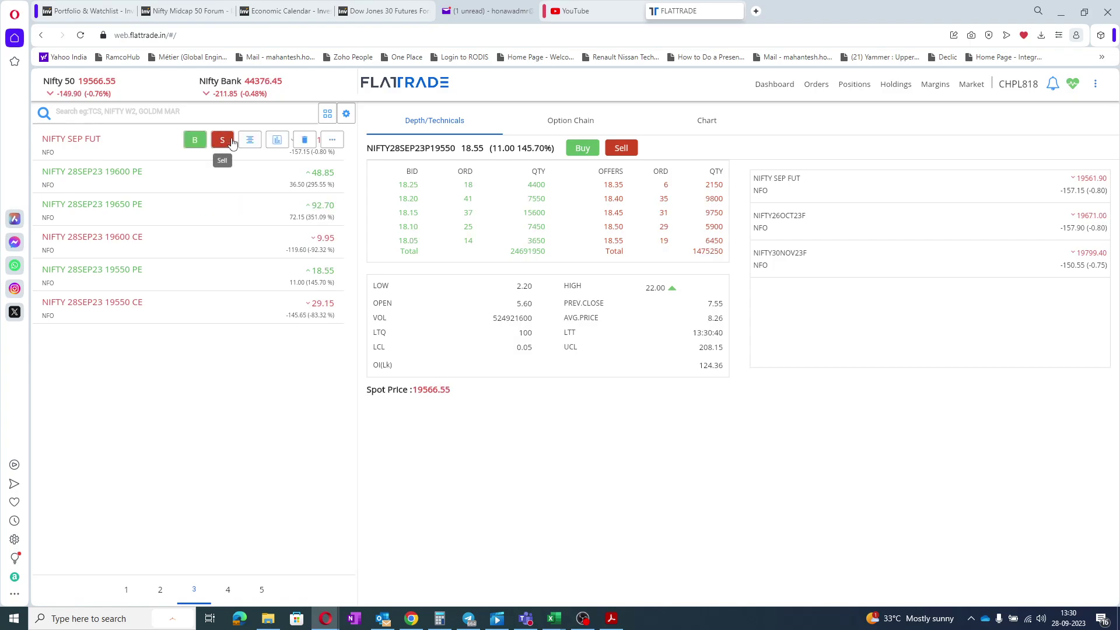
left_click(250, 142)
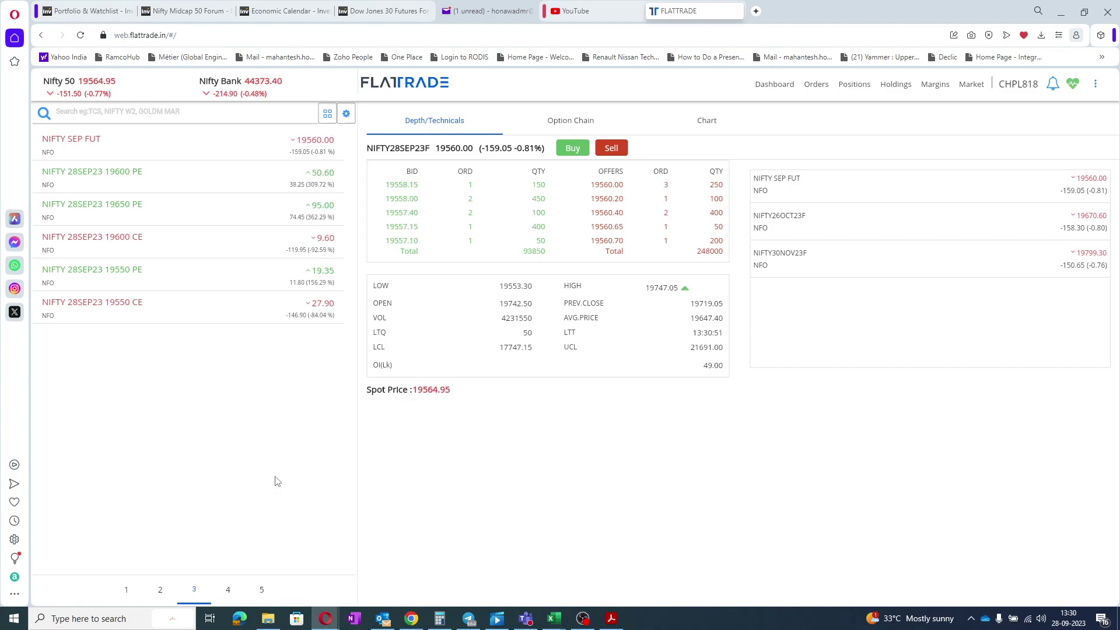
- Switch to Teams, open the recent chat with the unread image, and send the message "san pe went to 55"
left_click(439, 618)
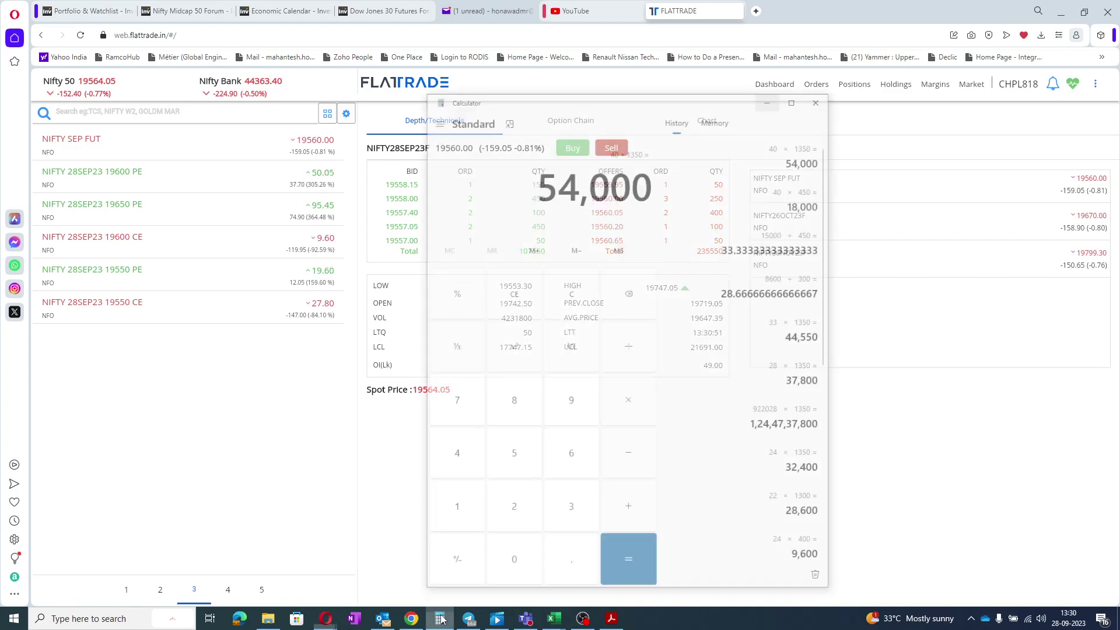
left_click(525, 618)
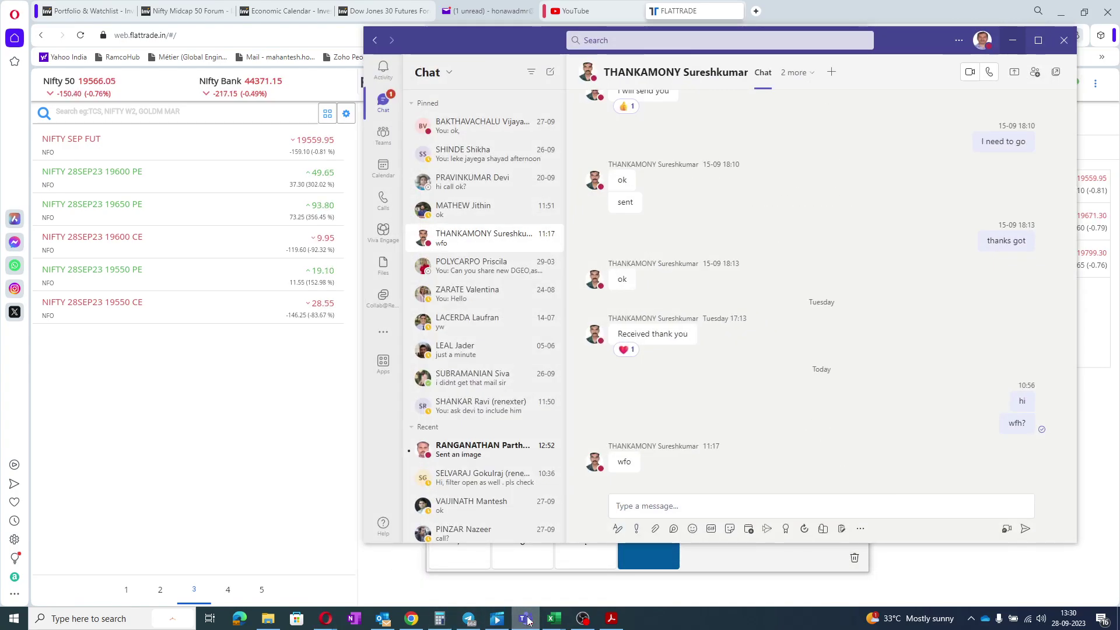
left_click(481, 455)
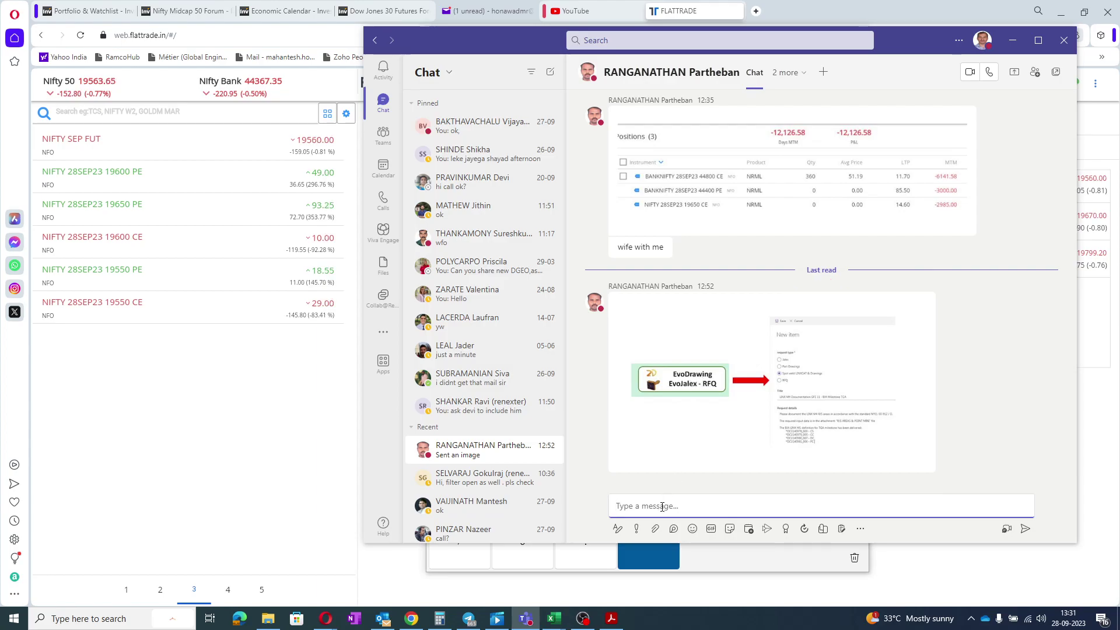
type("san pe")
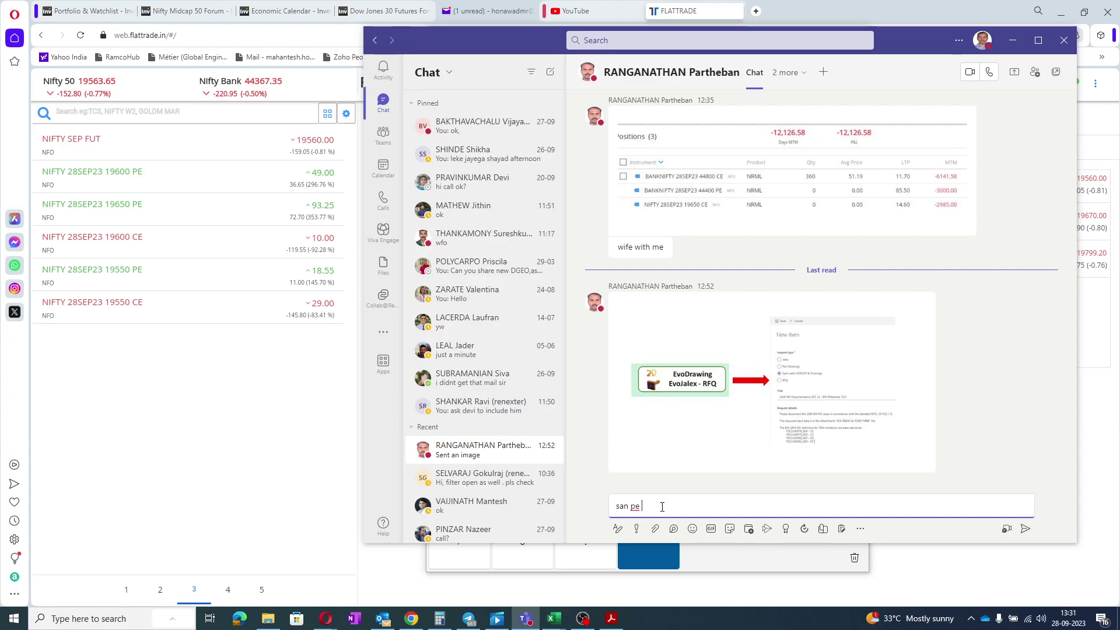
type(" went to 55")
key("Return")
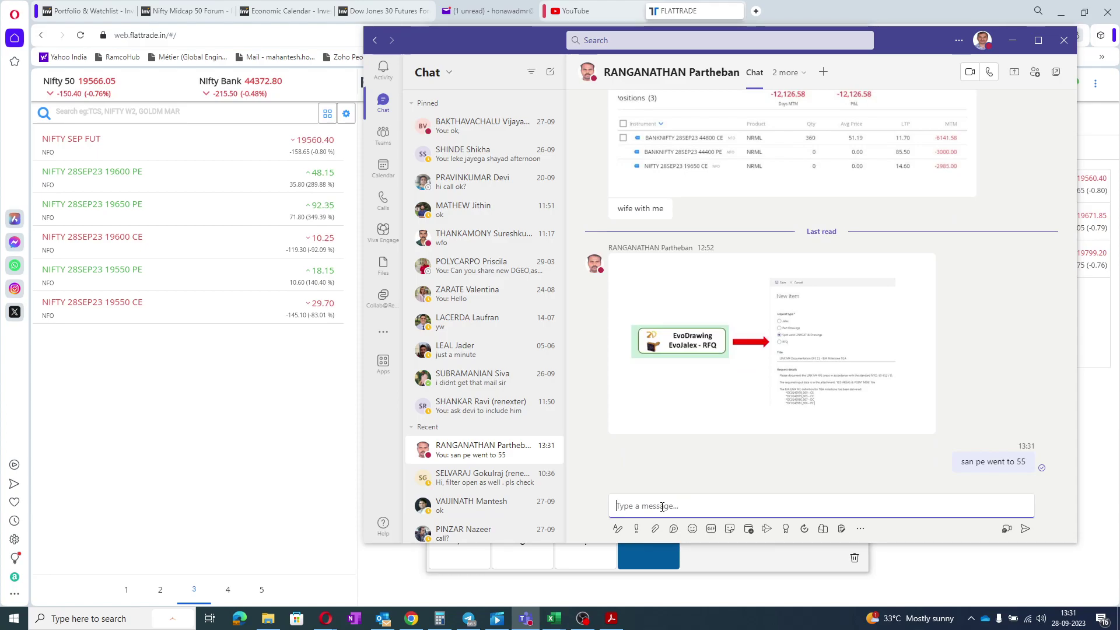
- Send the follow-up message "i shud taken risk" in the same Teams chat
type("i shud ")
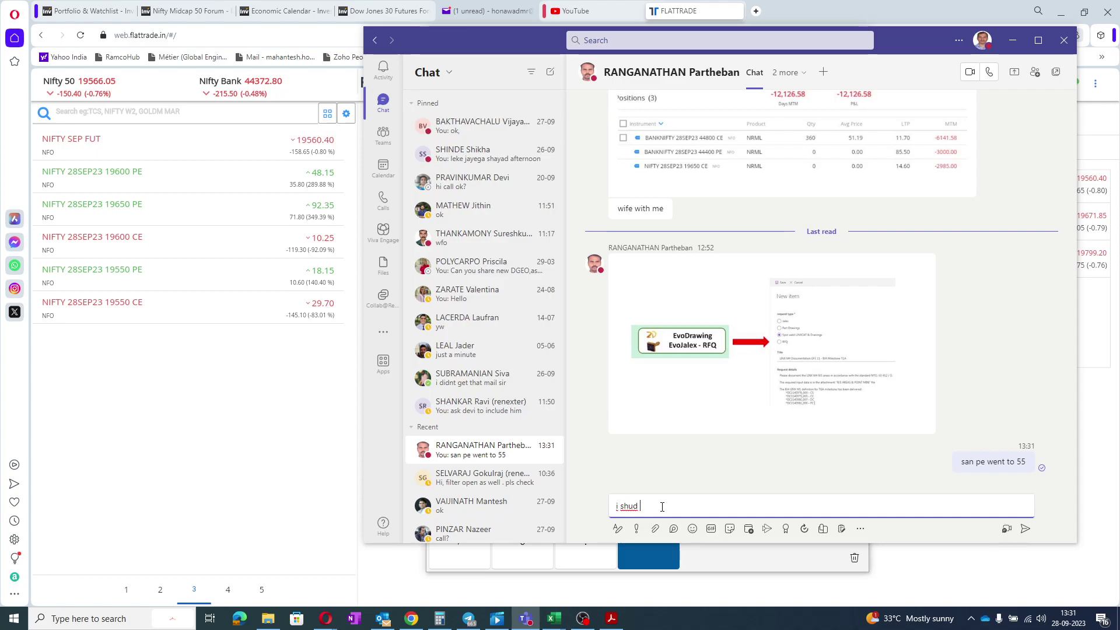
type("taken risk")
key("Return")
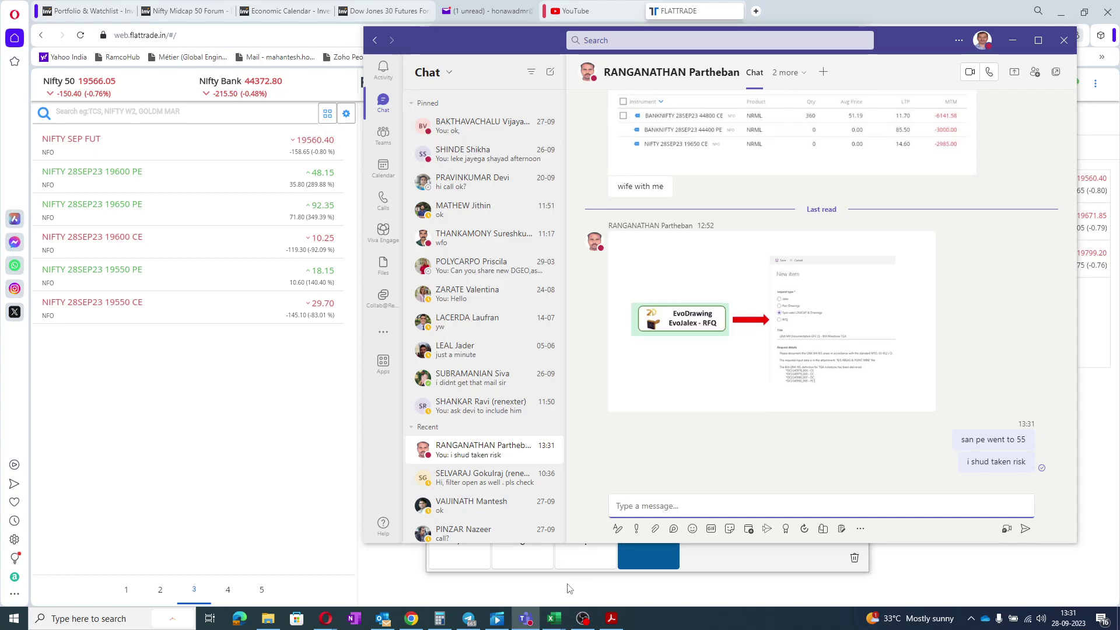
- Switch to Calculator, compute 55 × 1350, and minimize it to return to the Teams chat
left_click(442, 619)
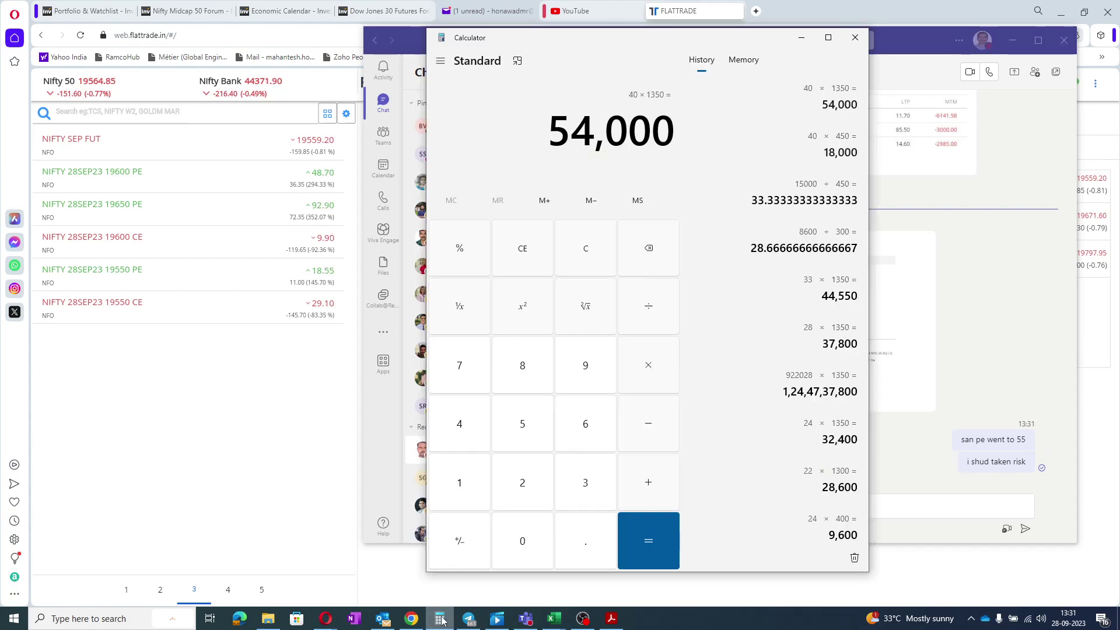
type("5")
type("5")
type("*1350")
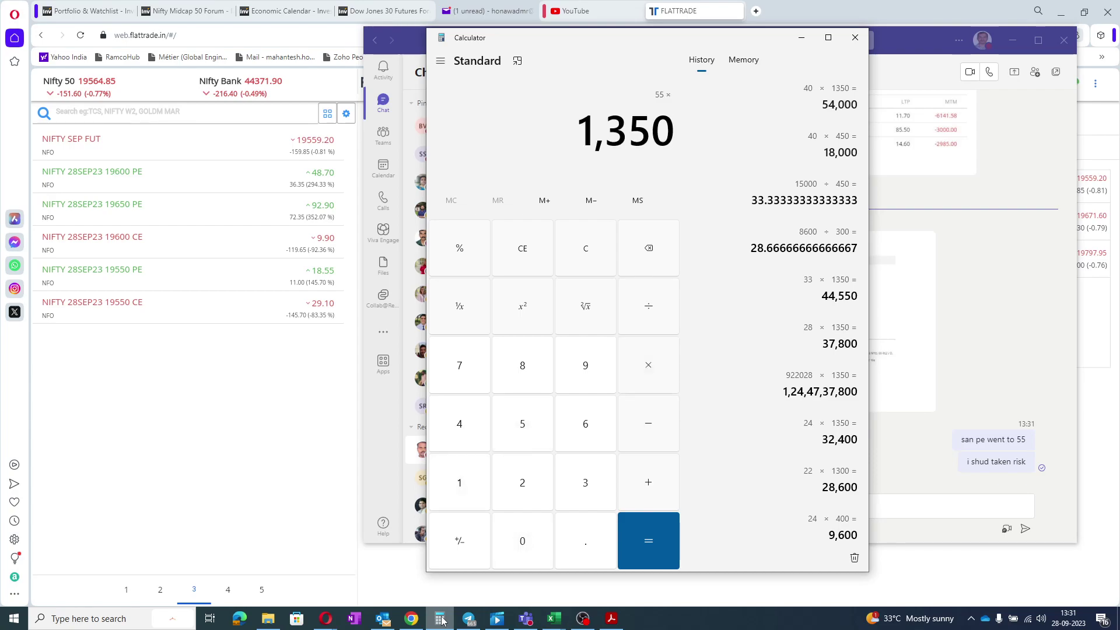
key("Return")
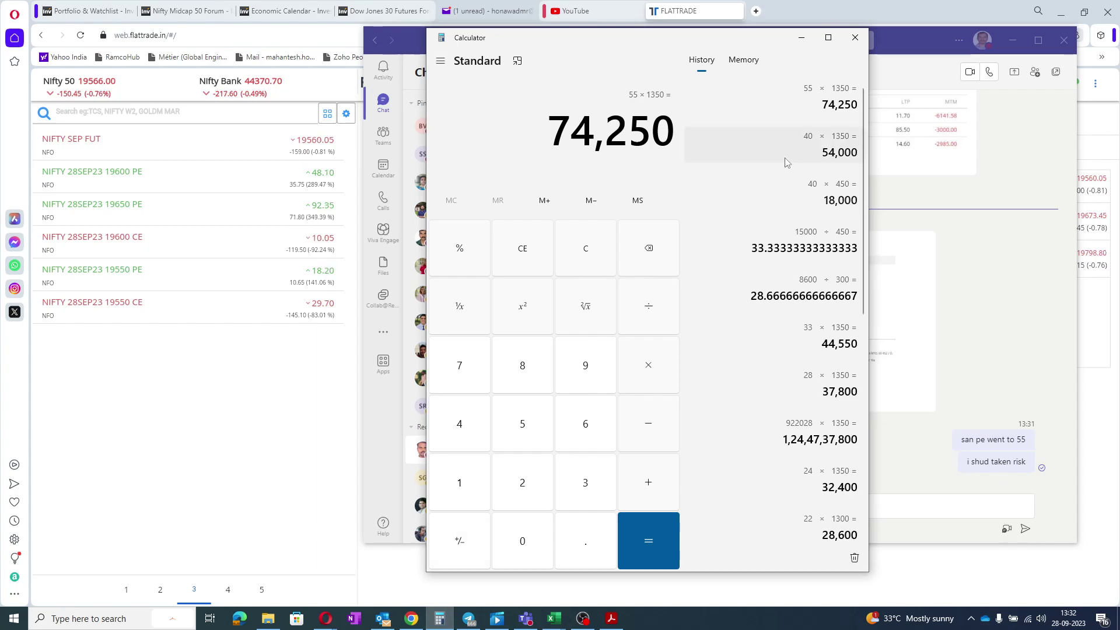
left_click(803, 38)
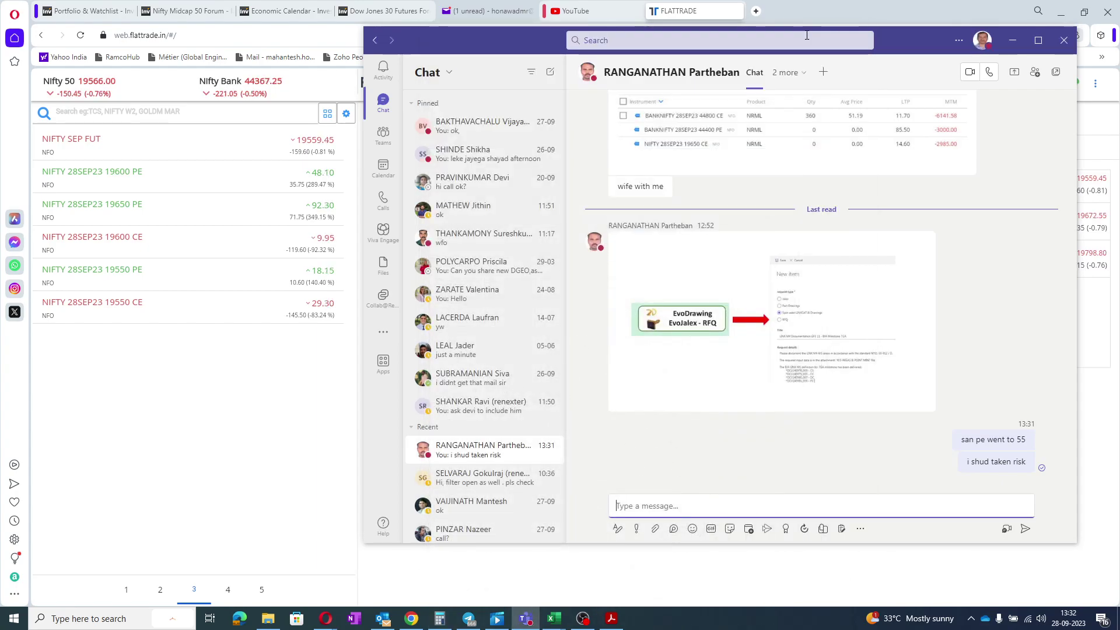
- Minimize Teams to return to Flattrade and view the account margins
left_click(1013, 42)
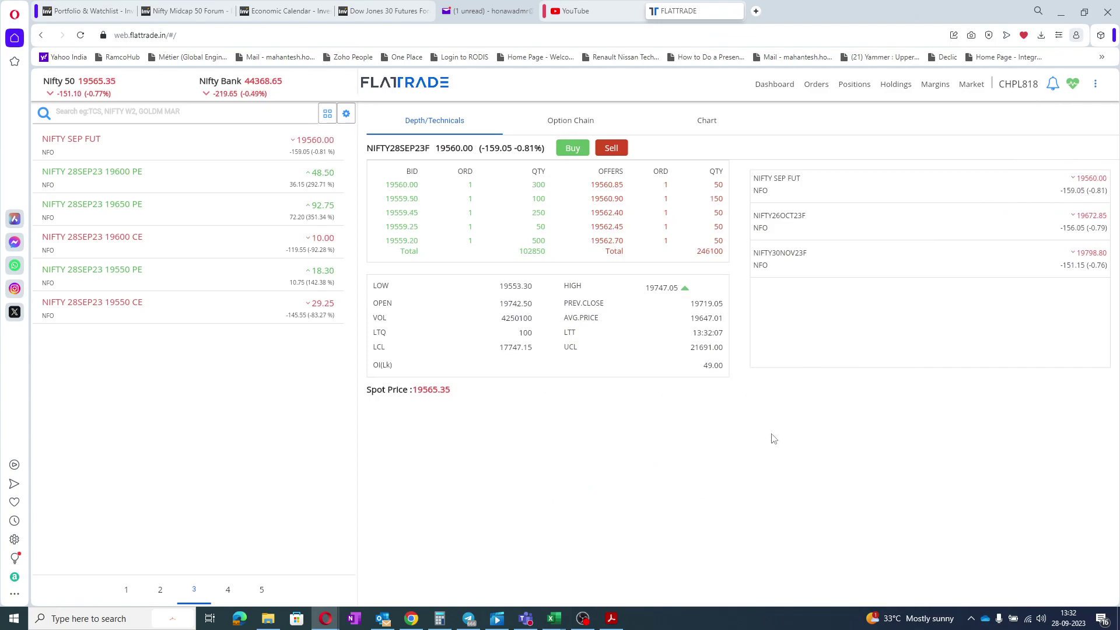
left_click(935, 86)
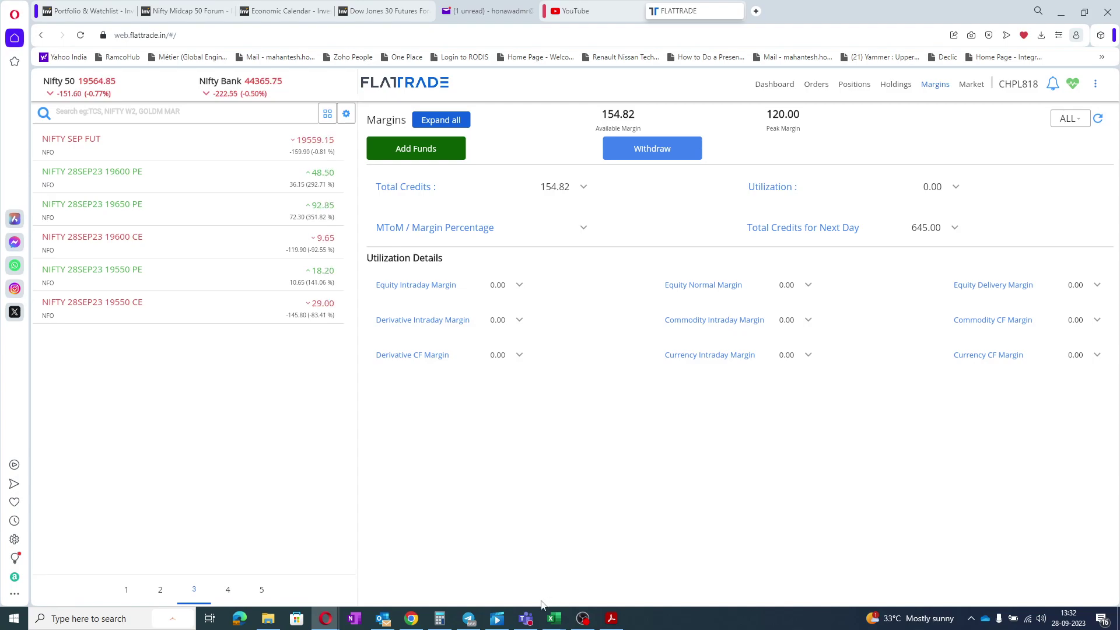
- Switch to Calculator, compute 800 ÷ 50, and minimize it to return to Flattrade
left_click(440, 617)
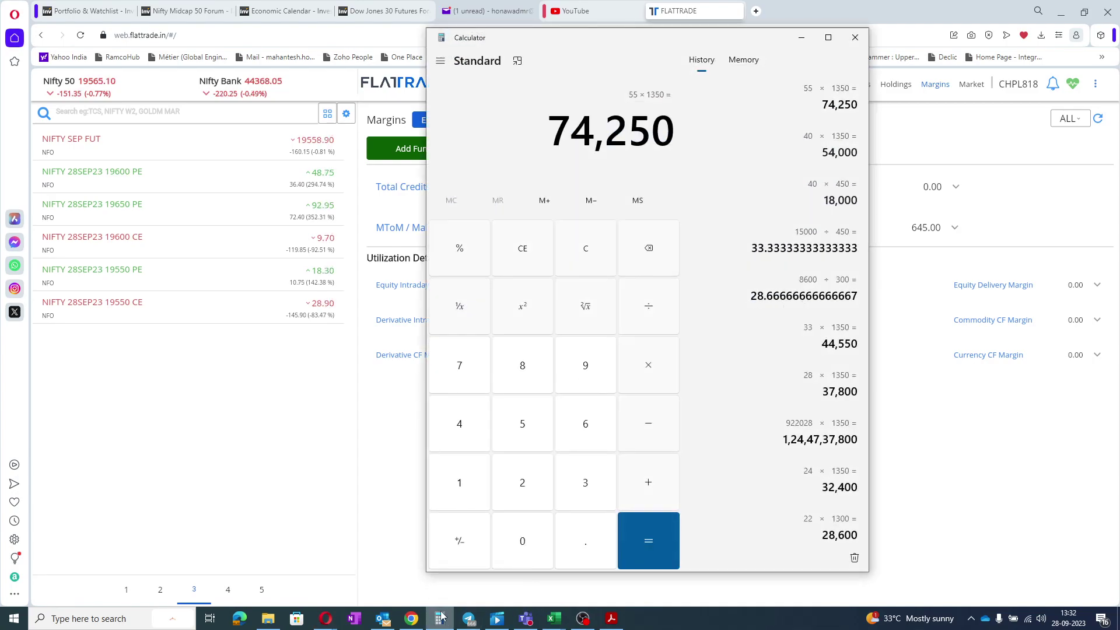
type("800")
key("slash")
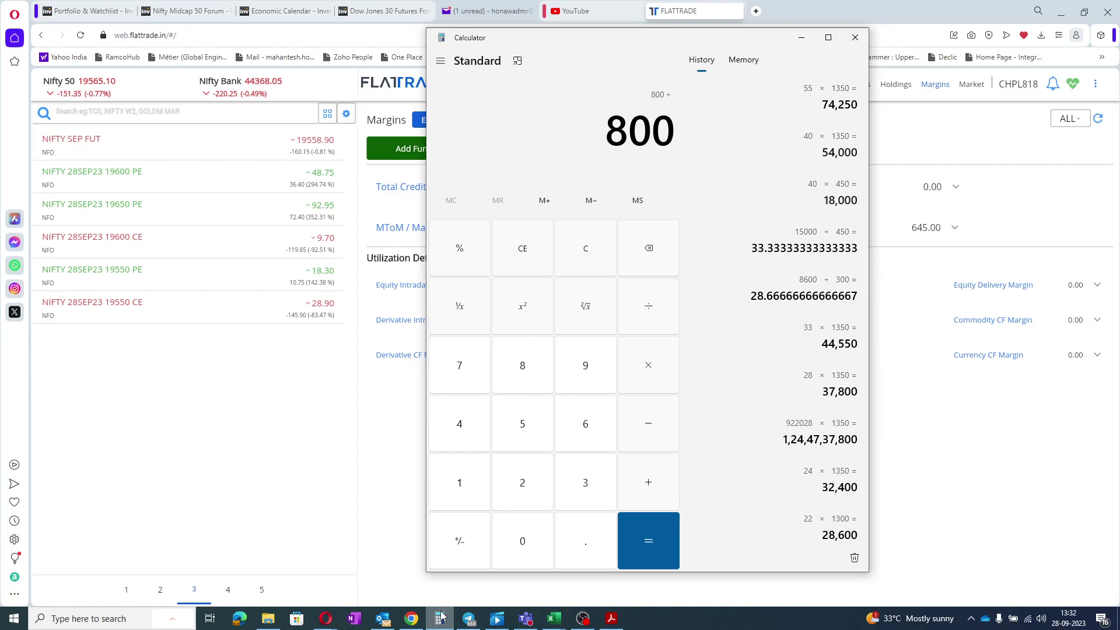
type("50")
key("Return")
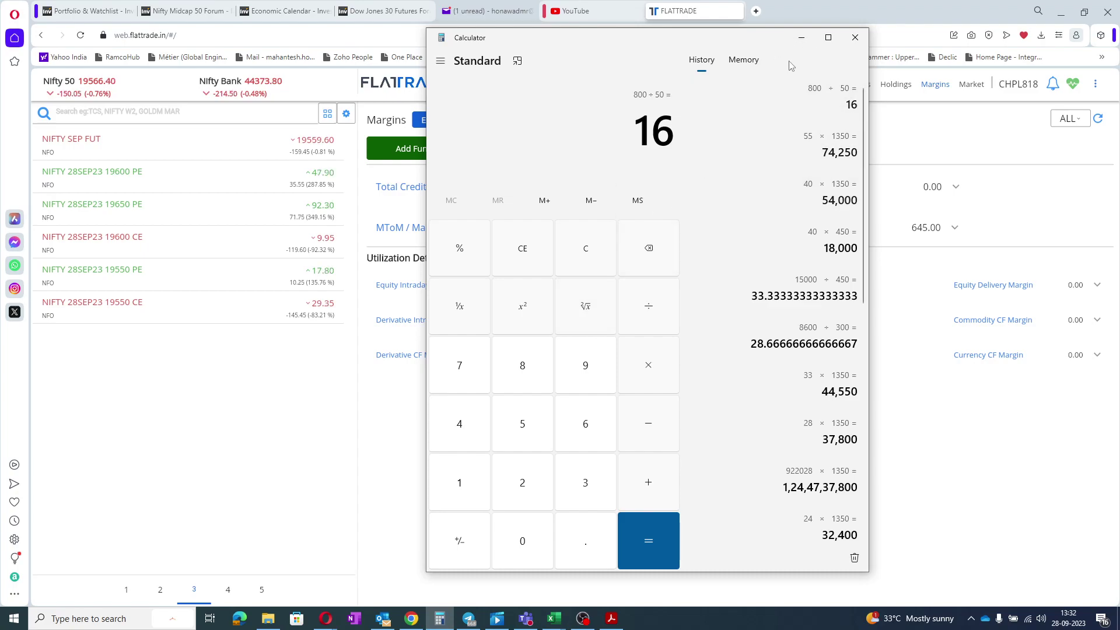
left_click(802, 38)
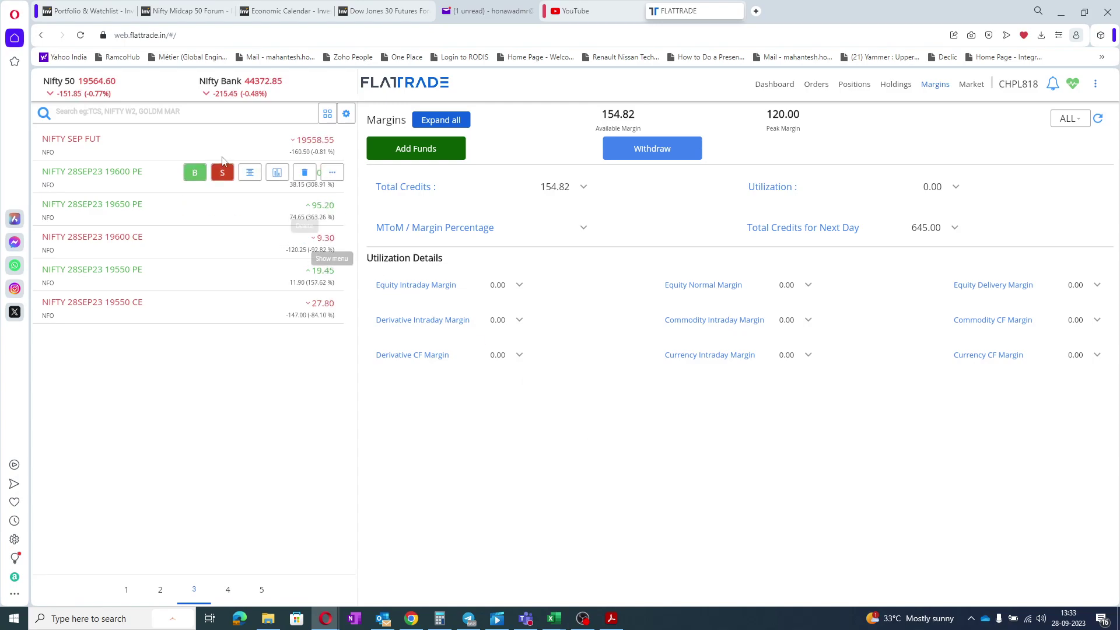
- View the market depth of NIFTY SEP FUT and of NIFTY 28SEP23 19600 PE
left_click(247, 142)
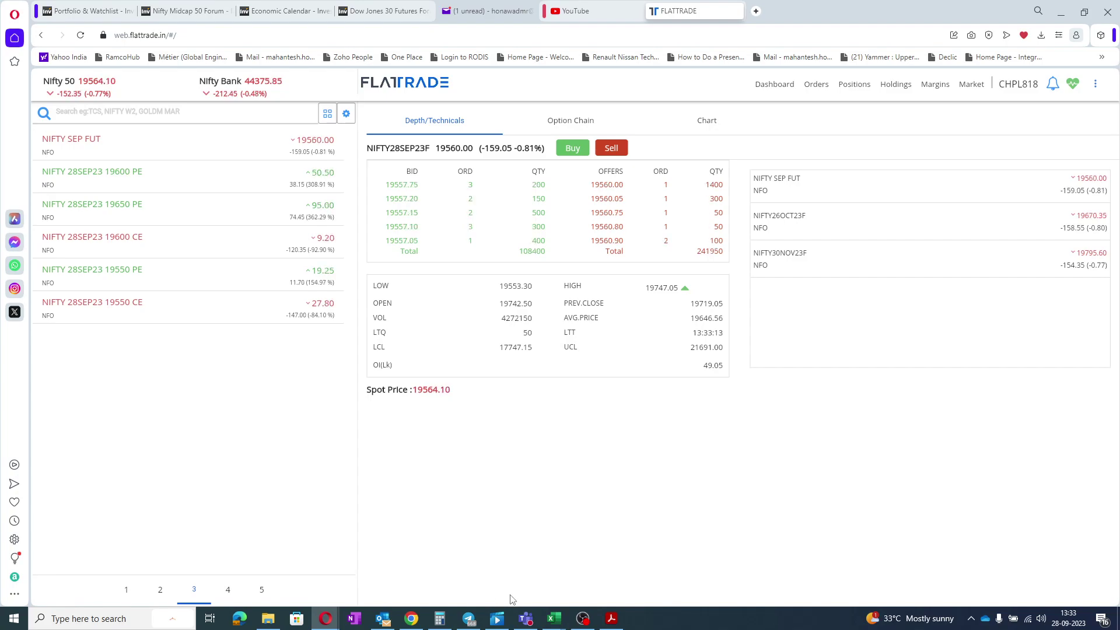
left_click(439, 620)
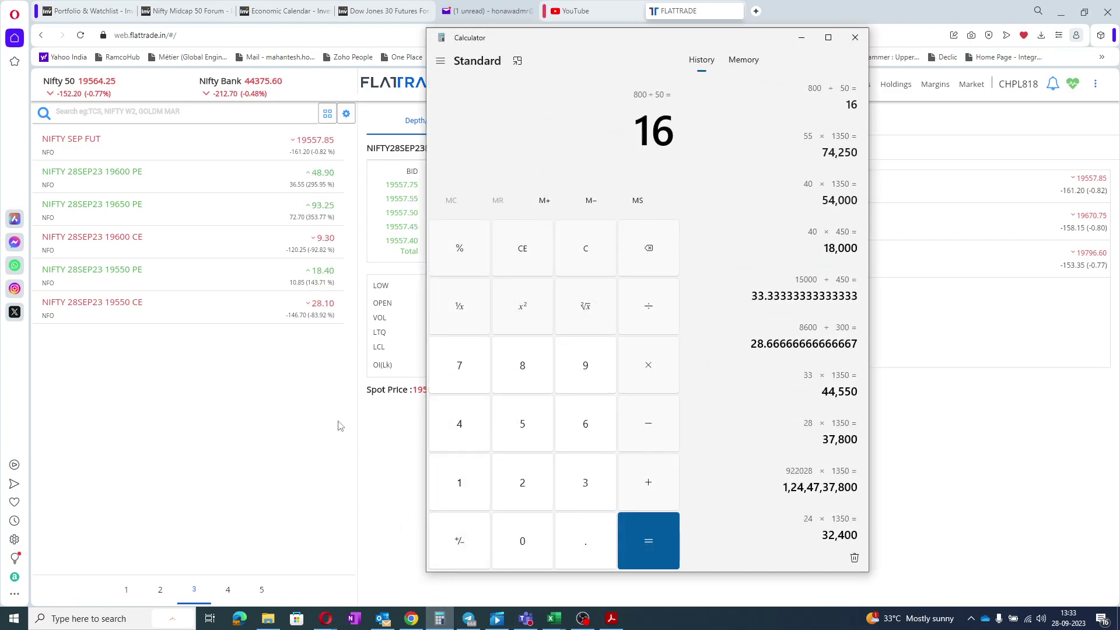
left_click(248, 179)
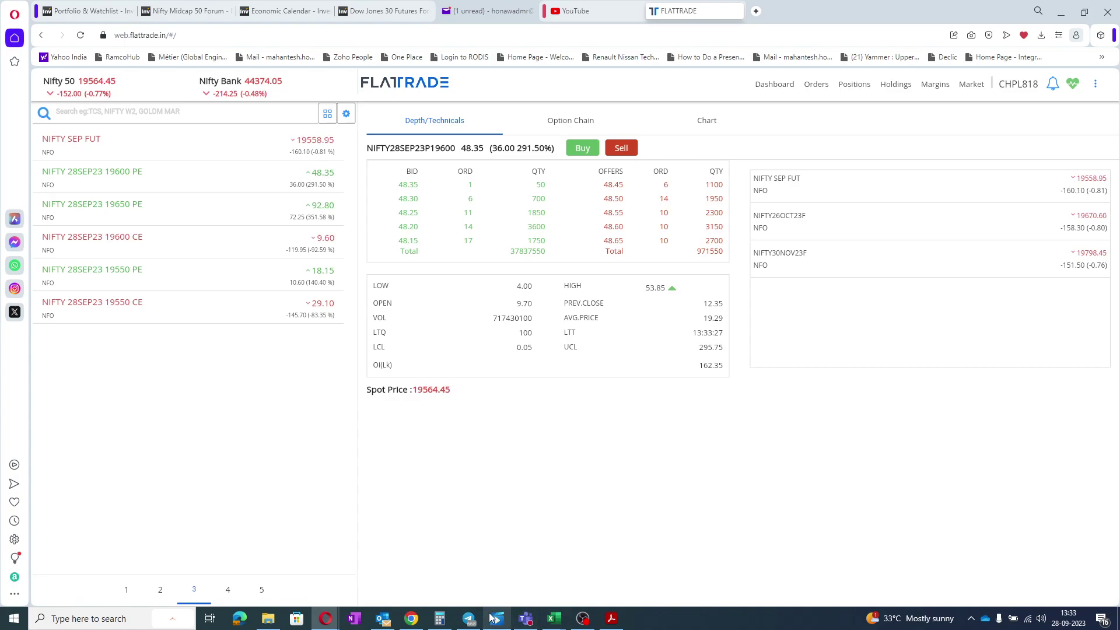
- Switch to Calculator, compute 54 × 1350, and minimize it to return to Flattrade
left_click(441, 618)
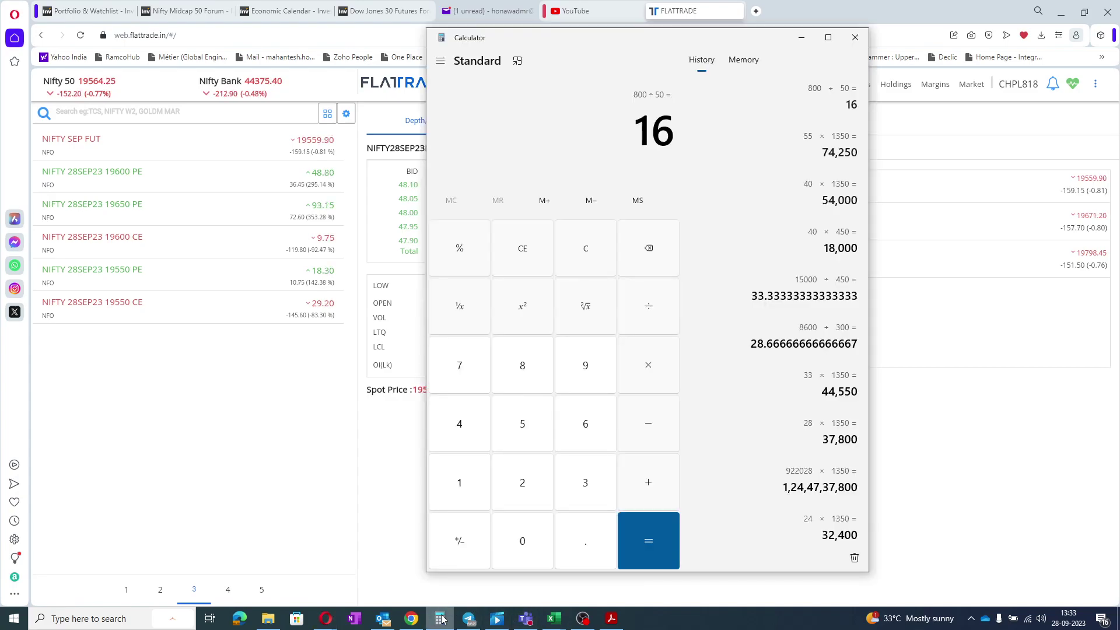
type("54")
type("*")
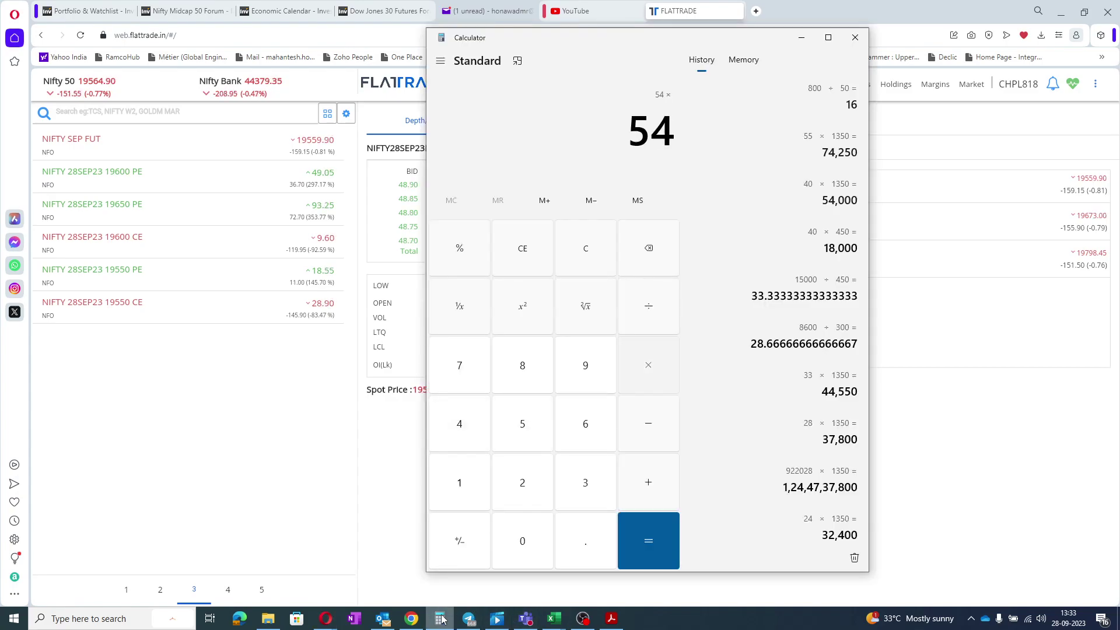
type("1350")
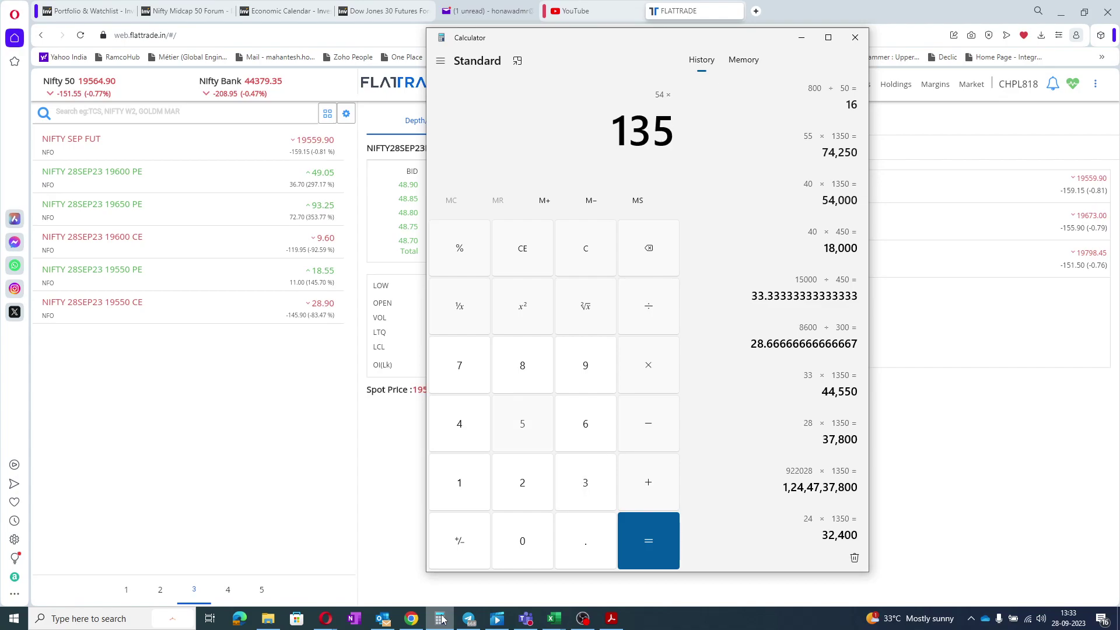
key("Return")
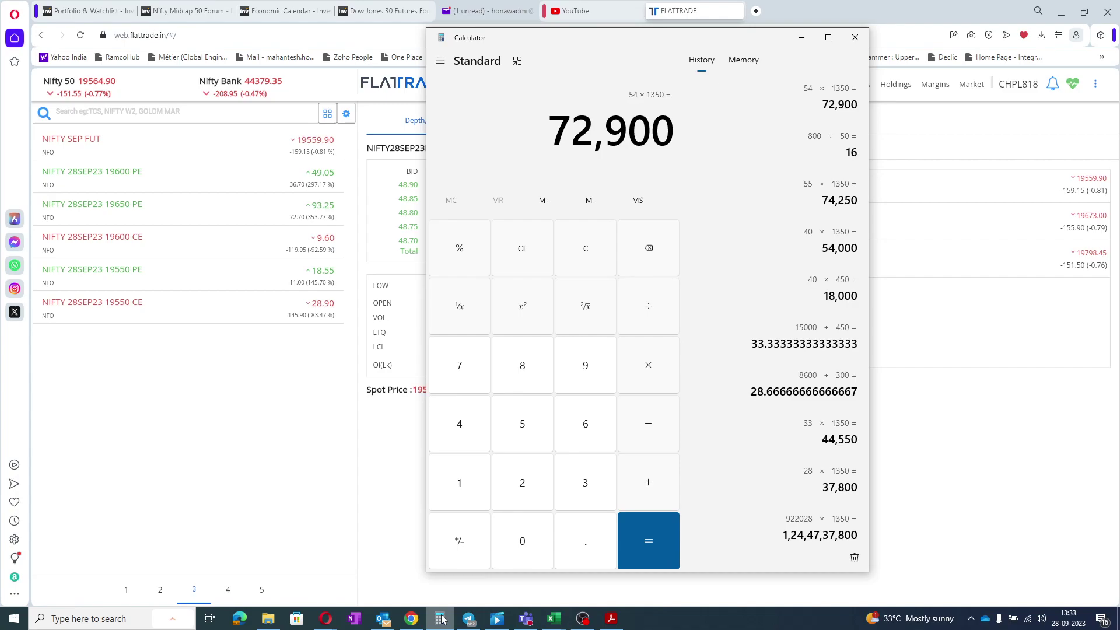
left_click(799, 37)
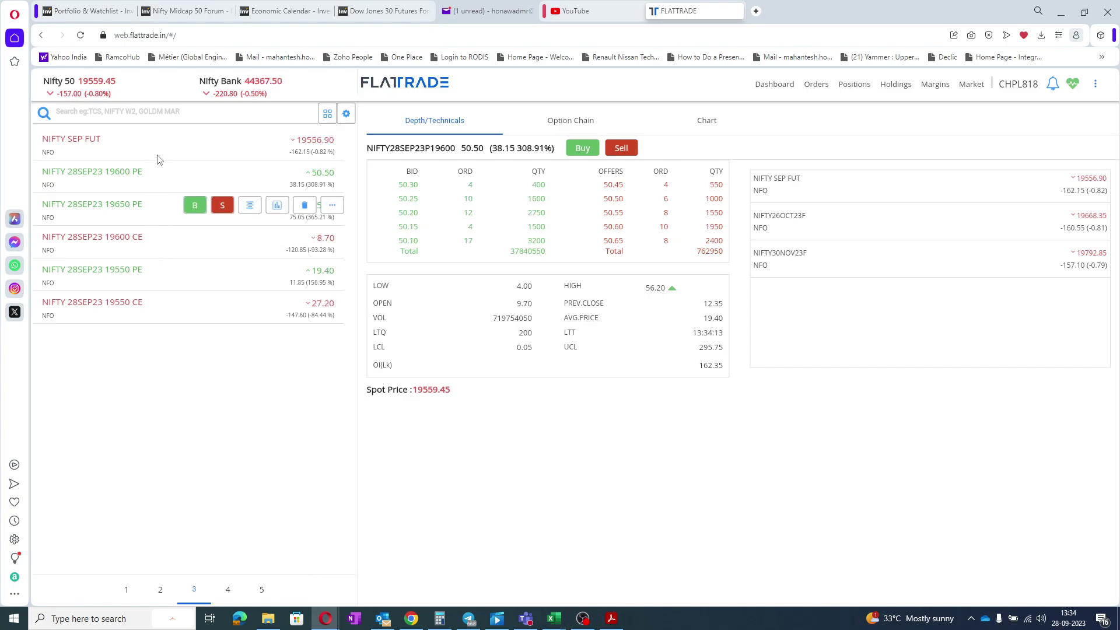
- View the market depth of NIFTY SEP FUT, of NIFTY 28SEP23 19550 CE, and of NIFTY SEP FUT again
mouse_move(213, 138)
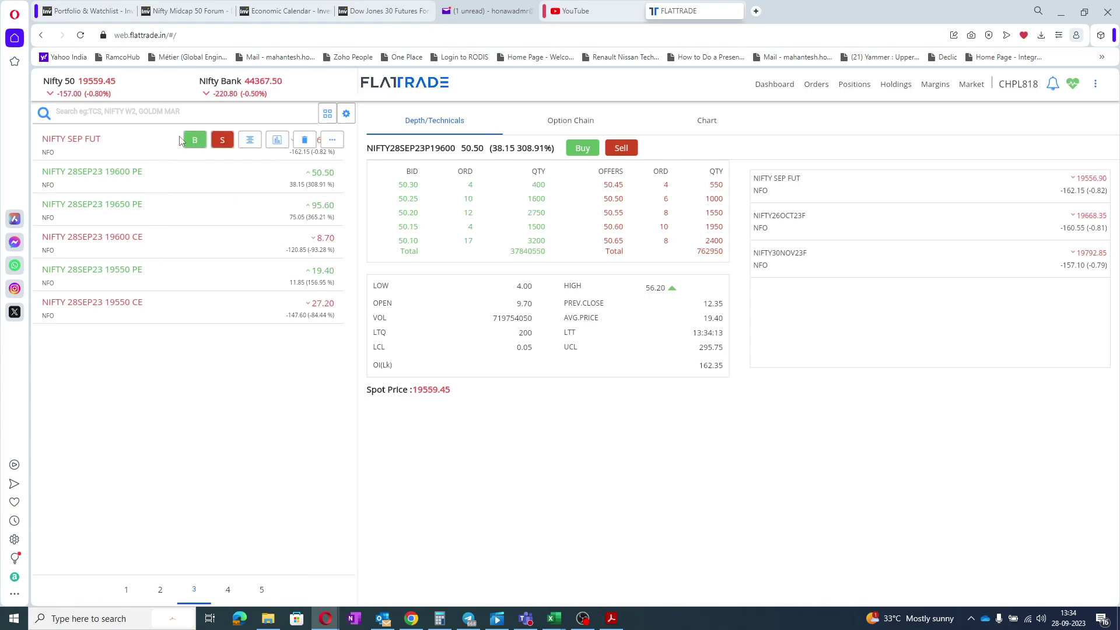
left_click(250, 140)
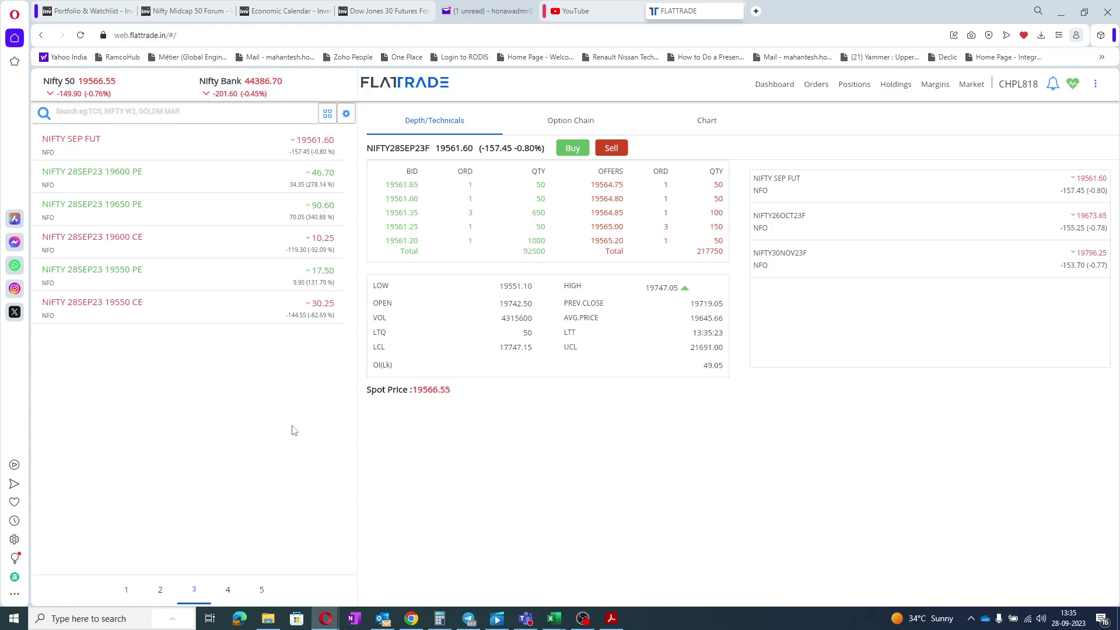
left_click(250, 306)
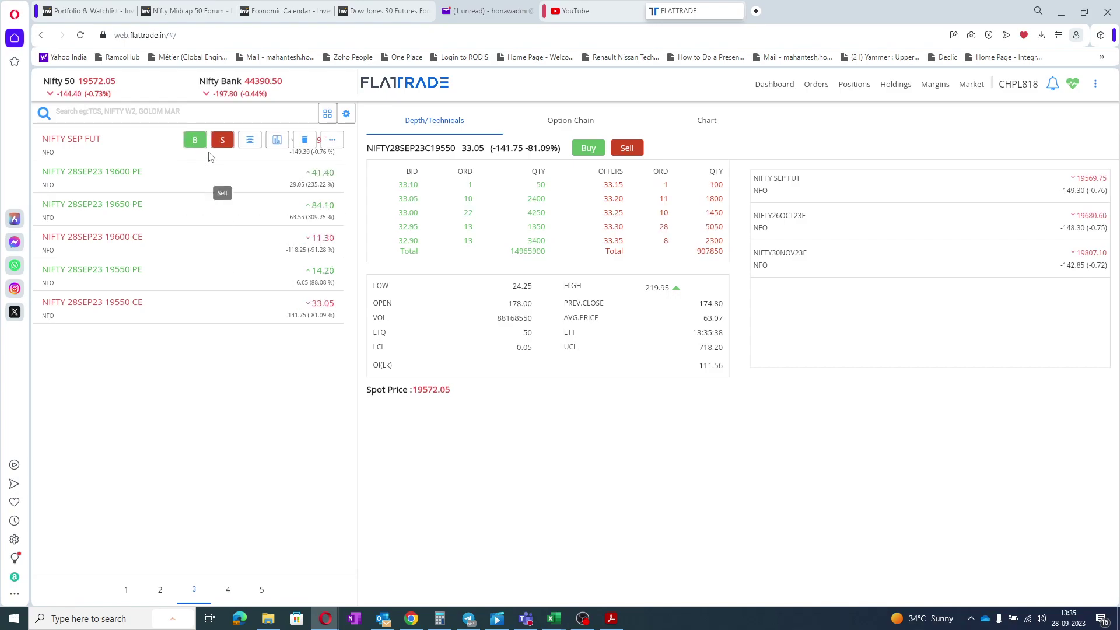
left_click(250, 140)
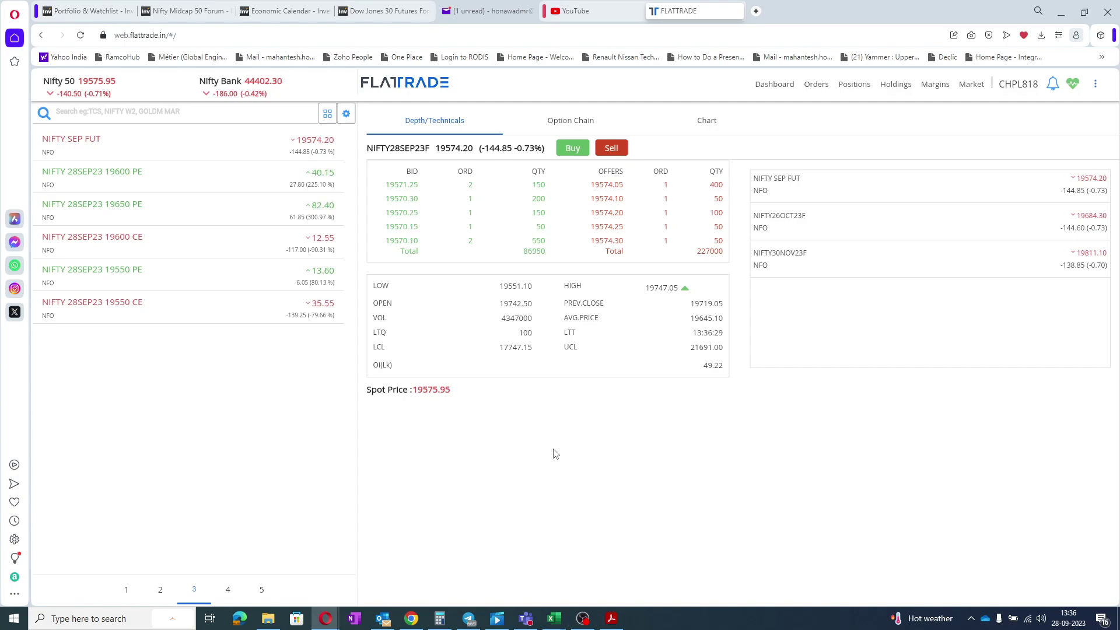
- Review the open positions and the closed orders, returning to the positions list
left_click(852, 87)
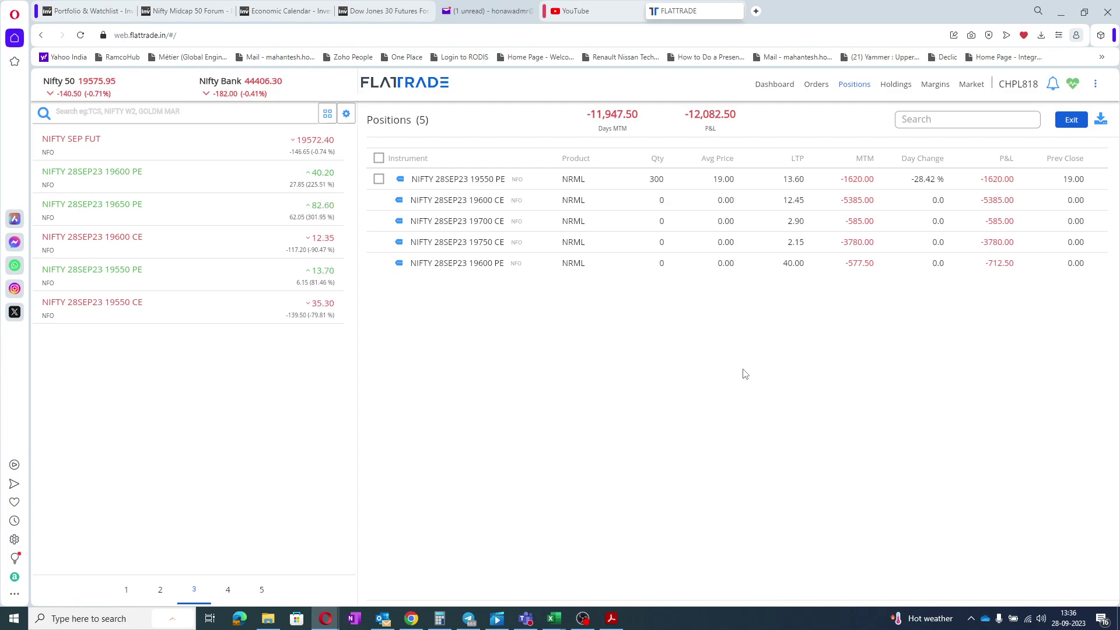
left_click(809, 90)
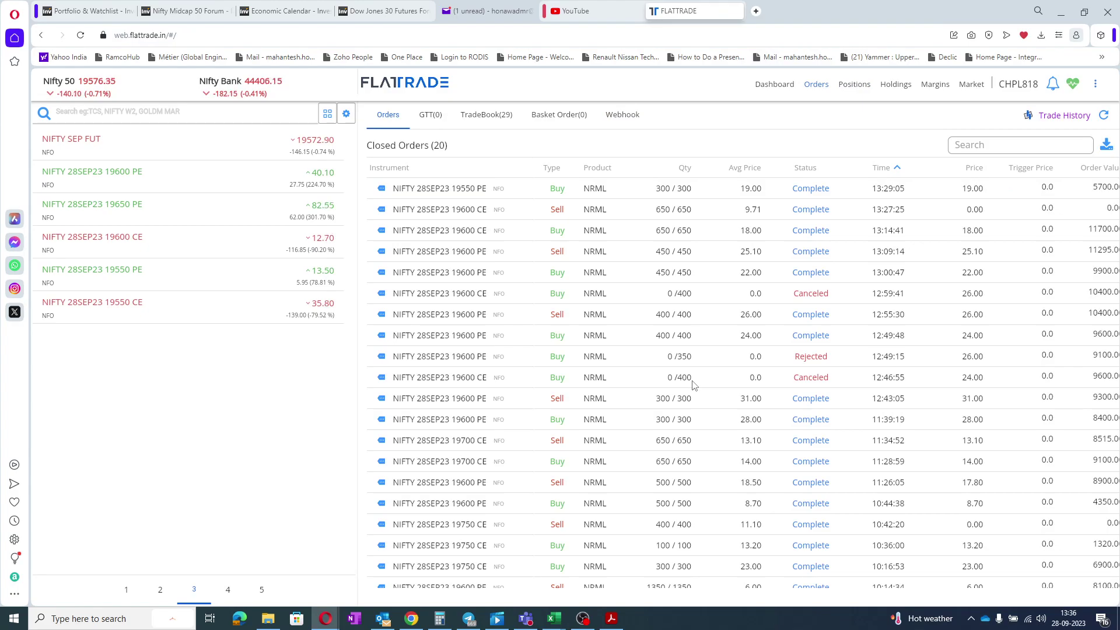
left_click(849, 94)
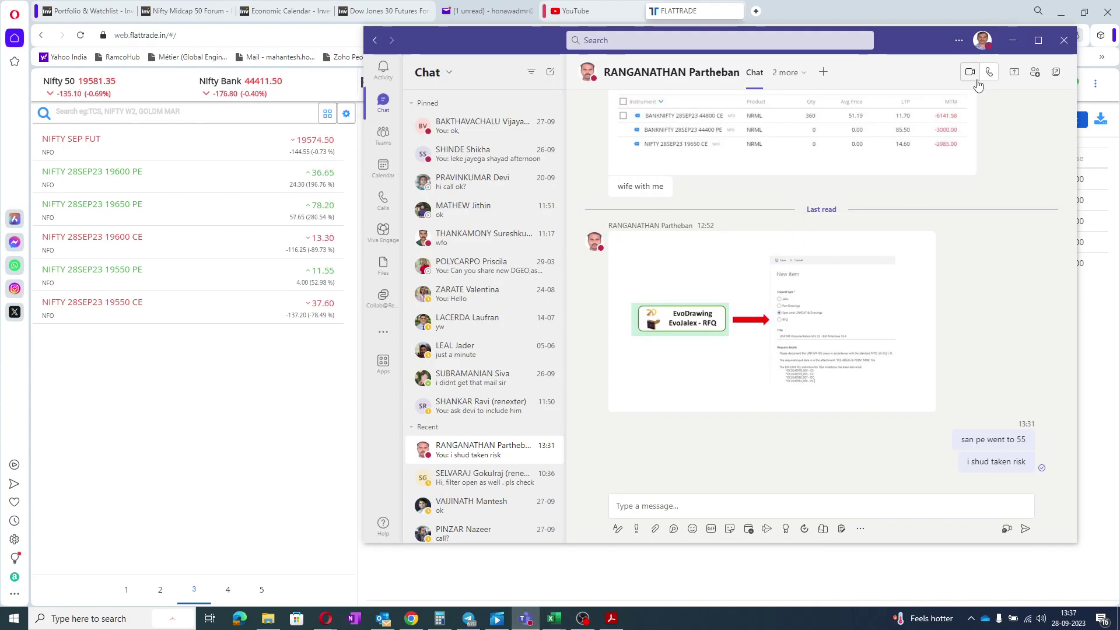
- Sign out of Teams, closing its account picker, and show the closed orders in Flattrade
left_click(981, 40)
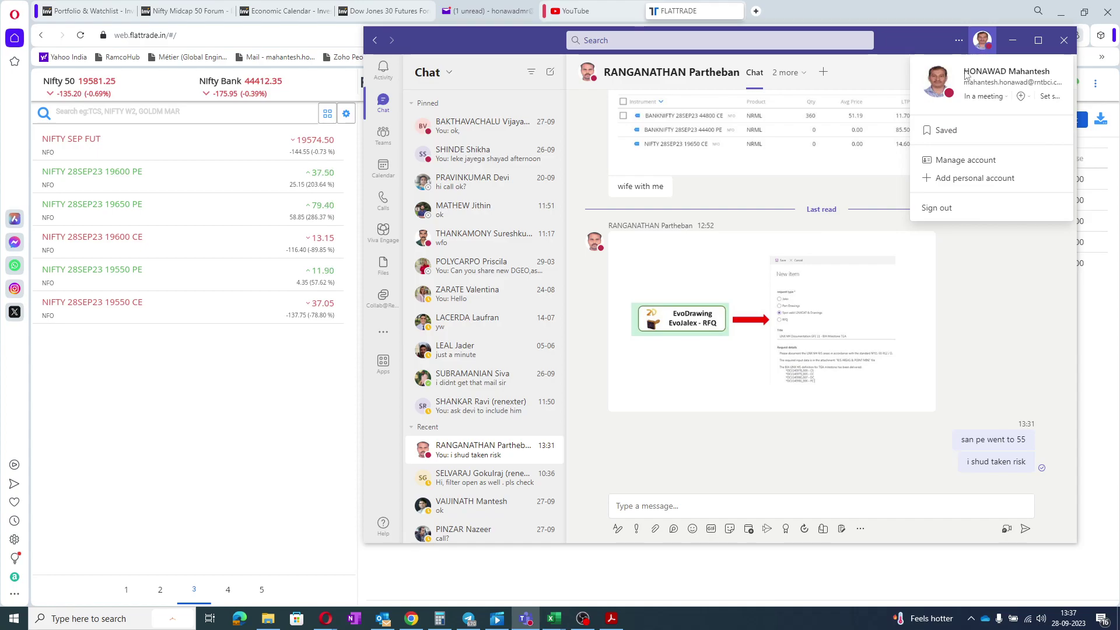
left_click(942, 208)
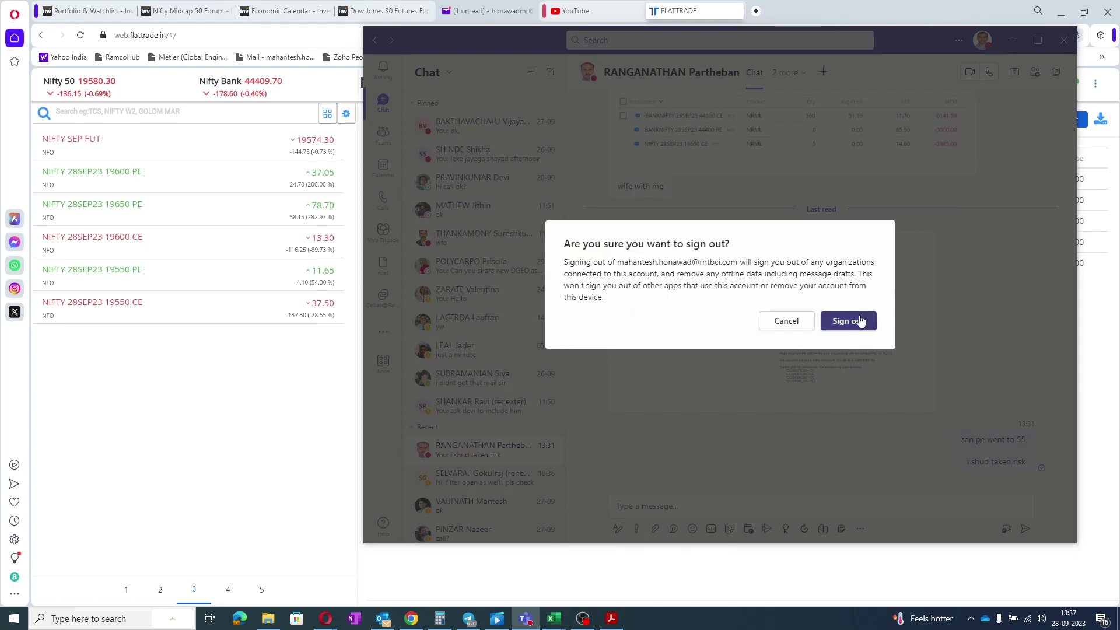
left_click(860, 321)
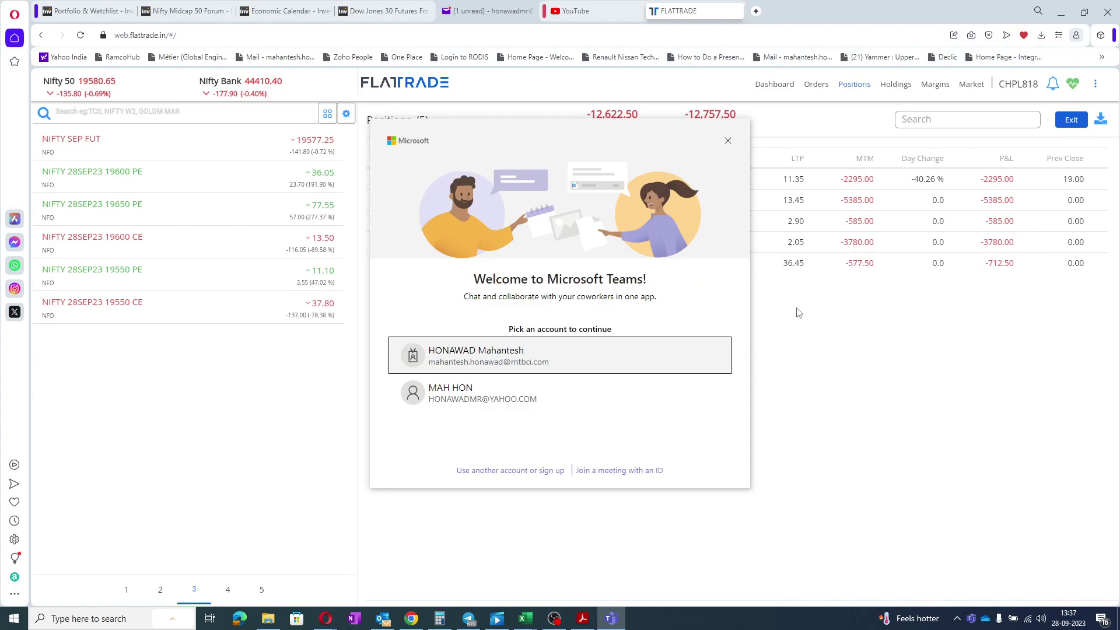
left_click(727, 144)
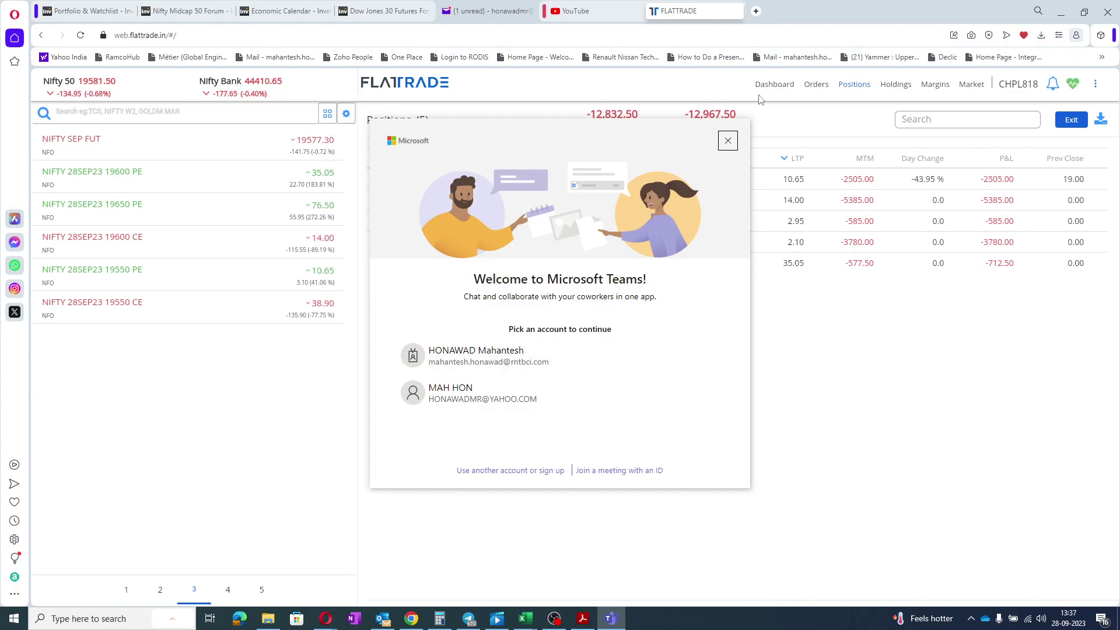
left_click(814, 85)
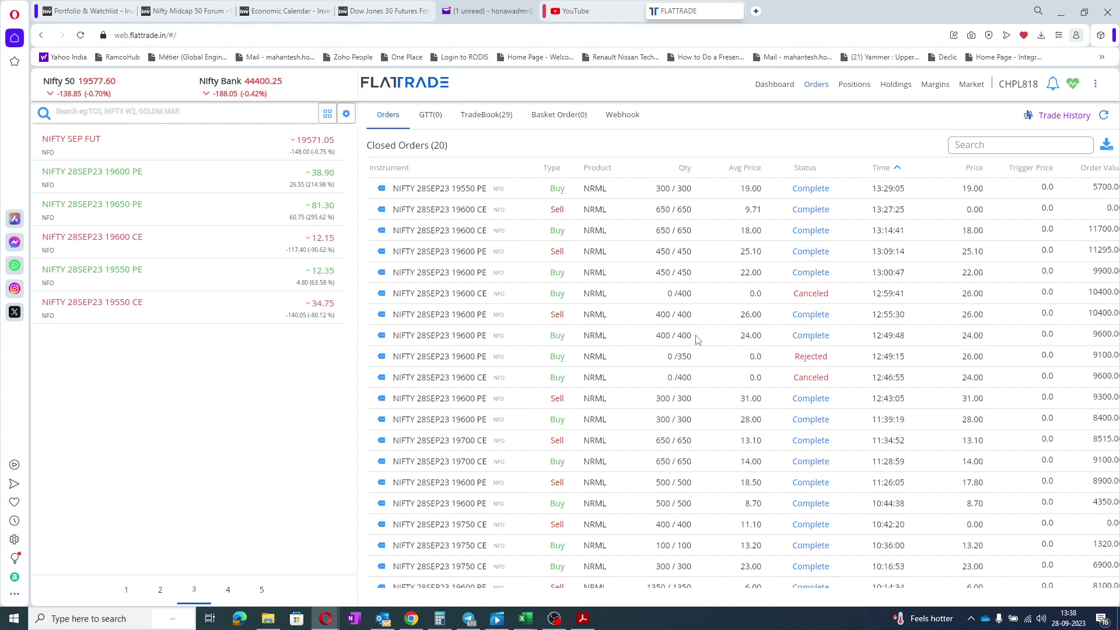
- Switch to Outlook, delete the cancelled GFE-12 weekly meeting message from the inbox, and minimize Outlook
left_click(382, 618)
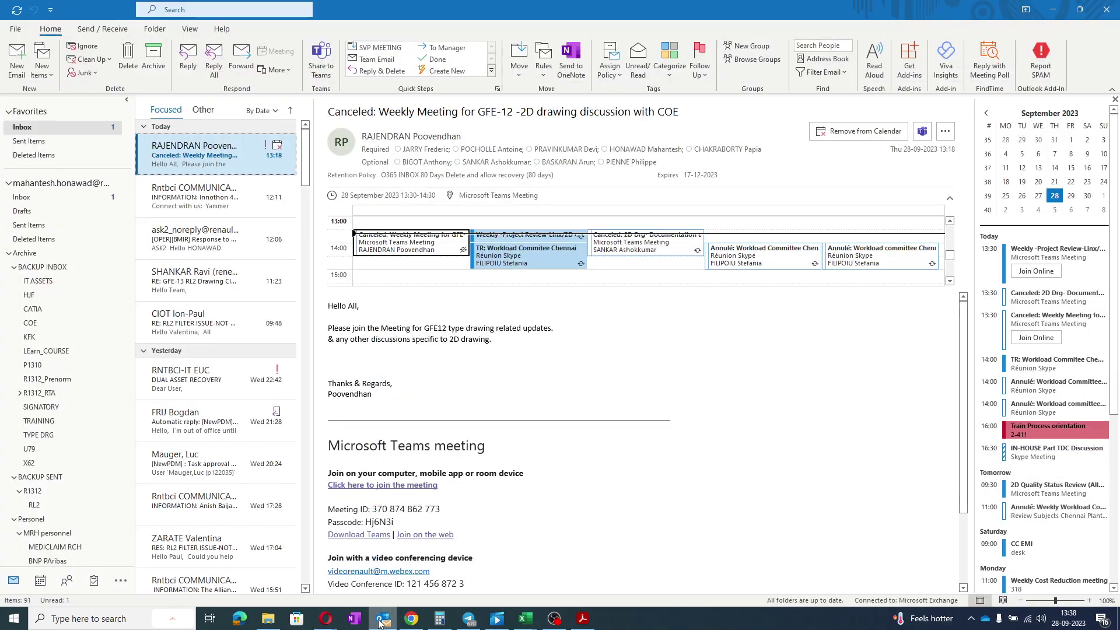
left_click(211, 207)
left_click(208, 165)
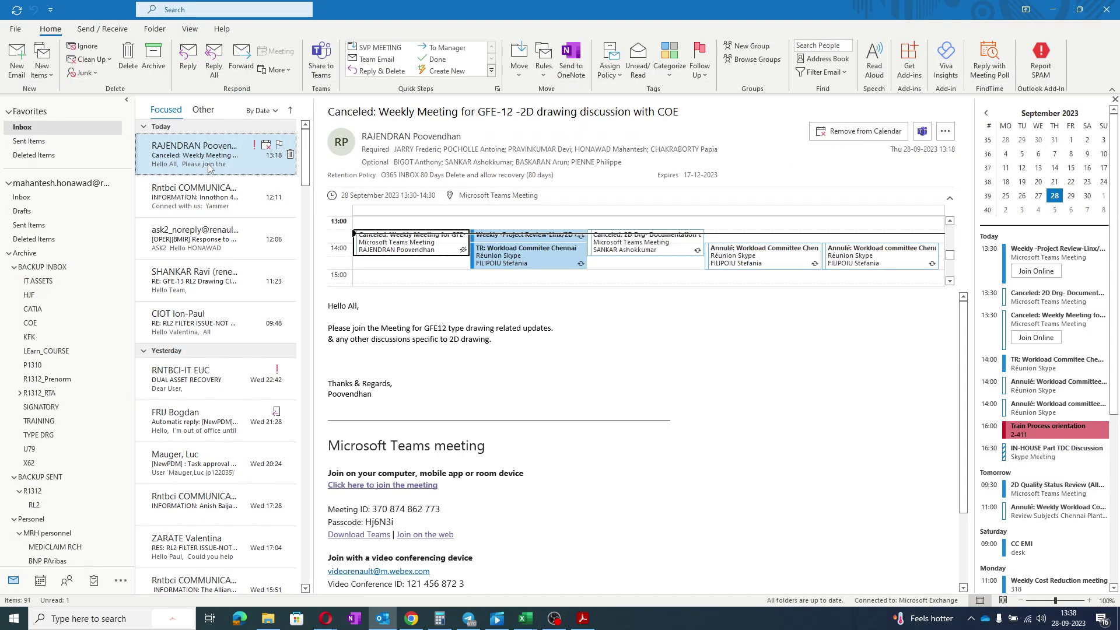
key("Delete")
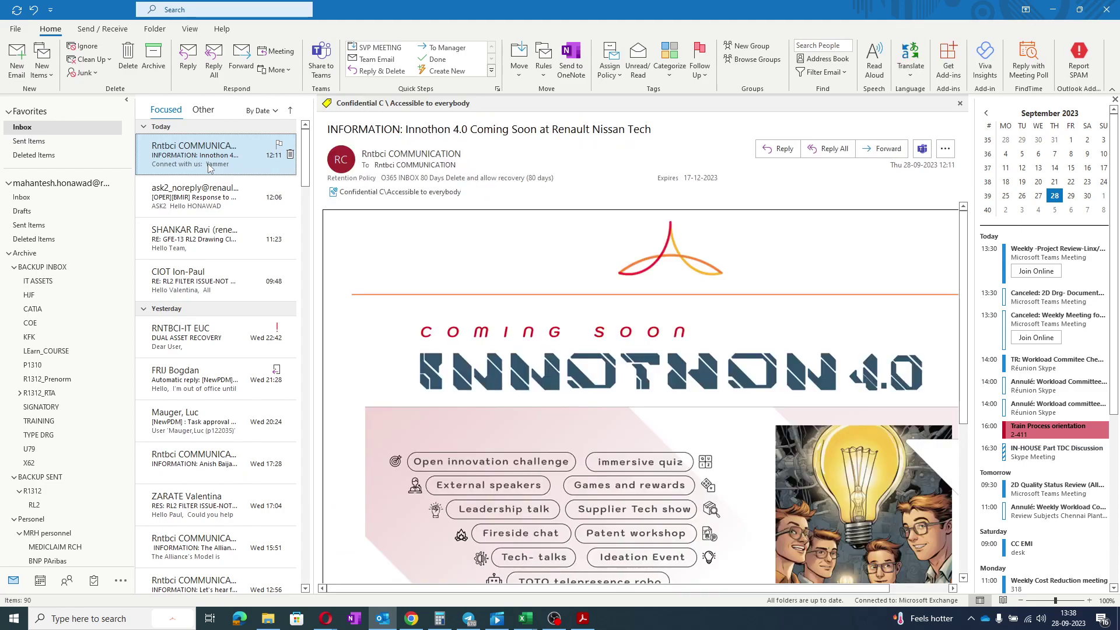
left_click(1051, 8)
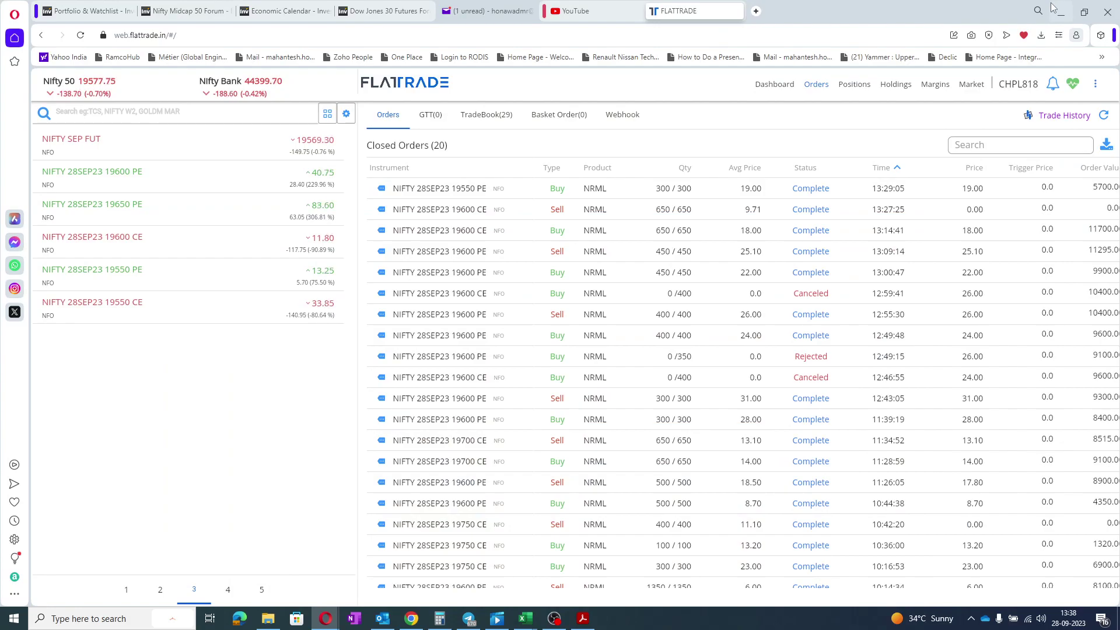
- View the market depth of NIFTY SEP FUT and of NIFTY 28SEP23 19550 CE
mouse_move(201, 140)
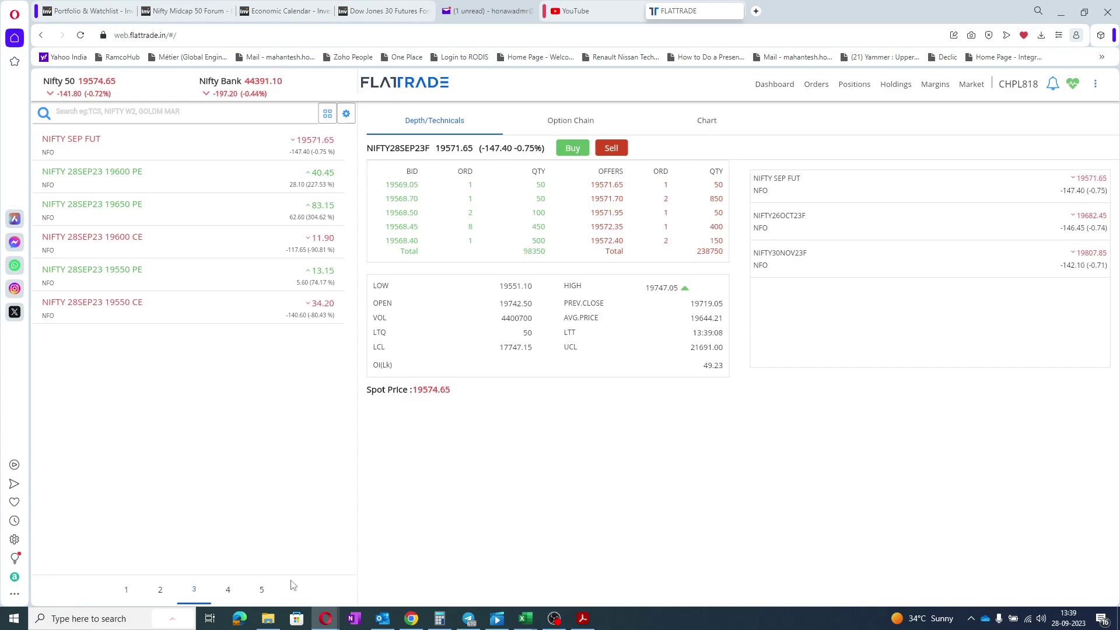
mouse_move(215, 303)
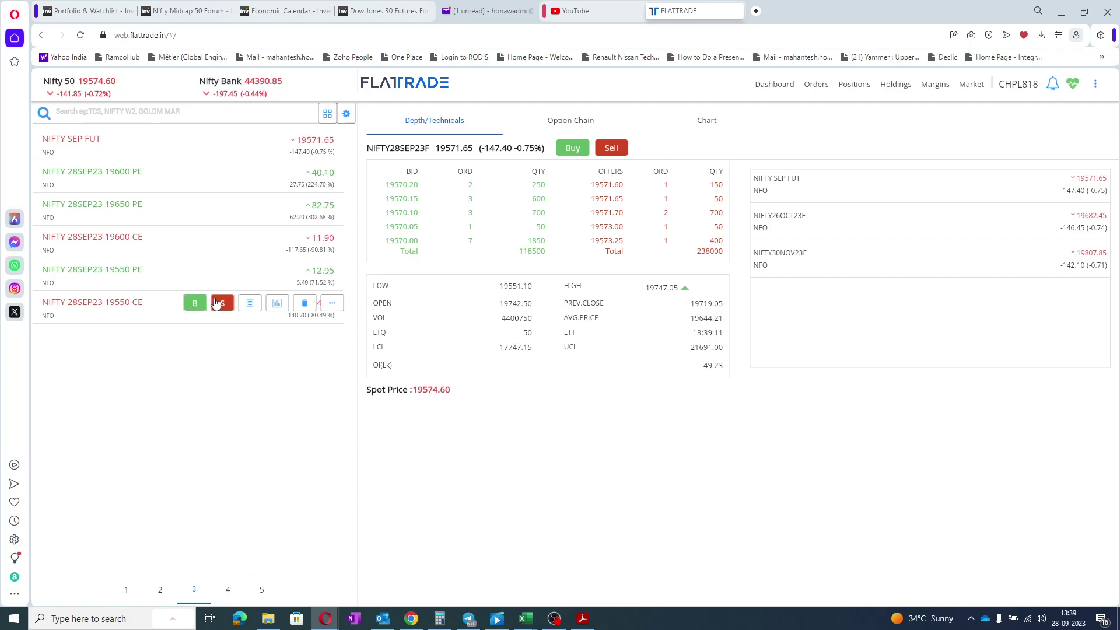
left_click(249, 303)
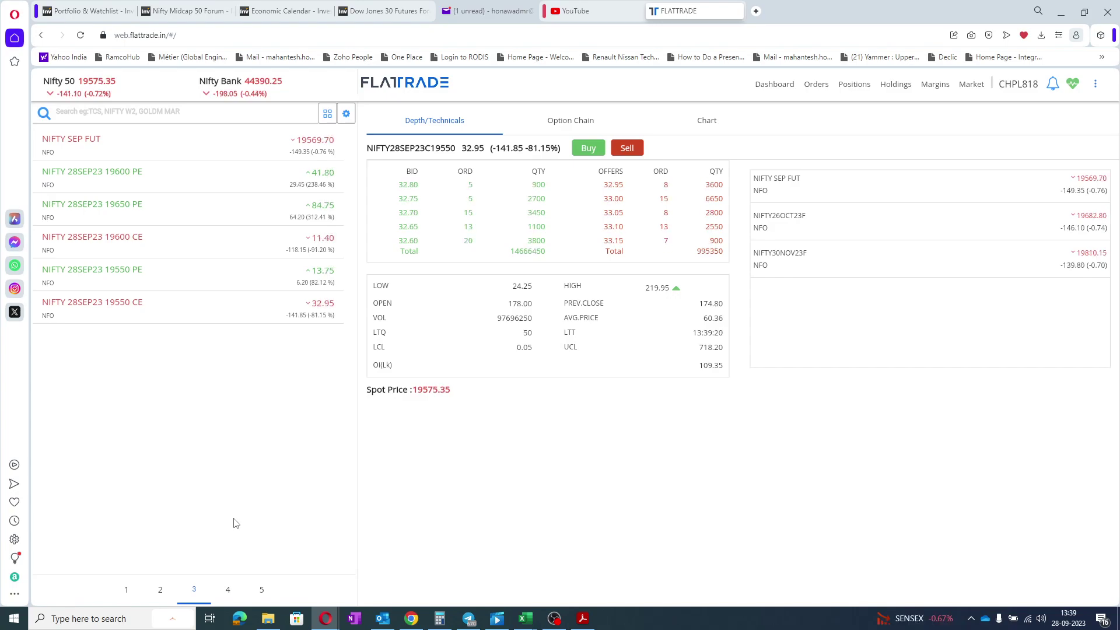
- Review the positions list and switch to watchlist 1 with the BANKNIFTY contracts
left_click(840, 87)
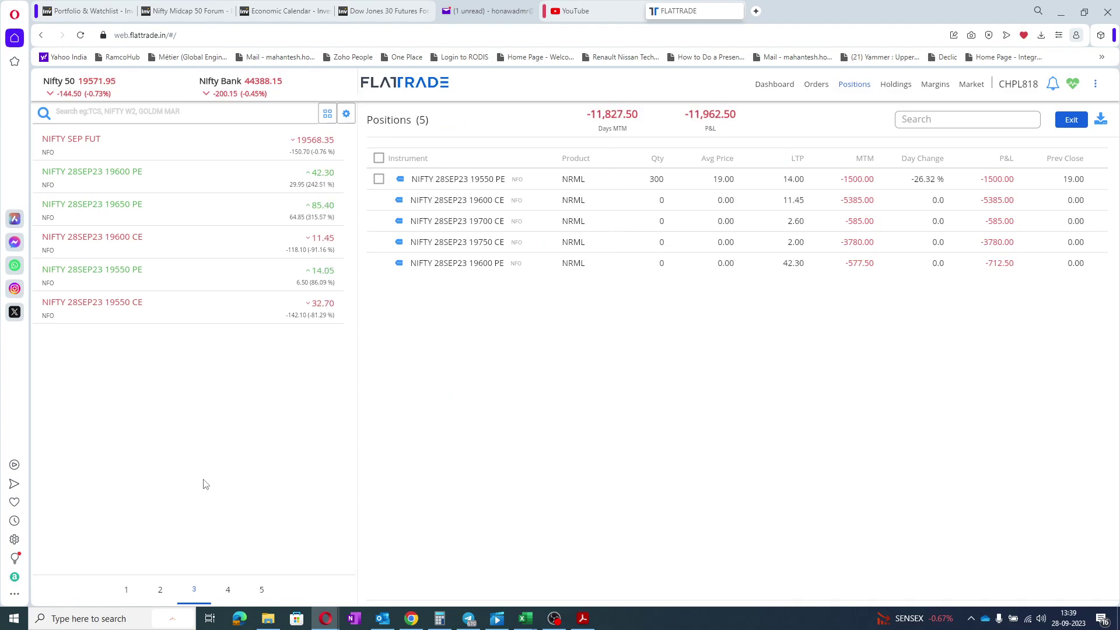
left_click(122, 598)
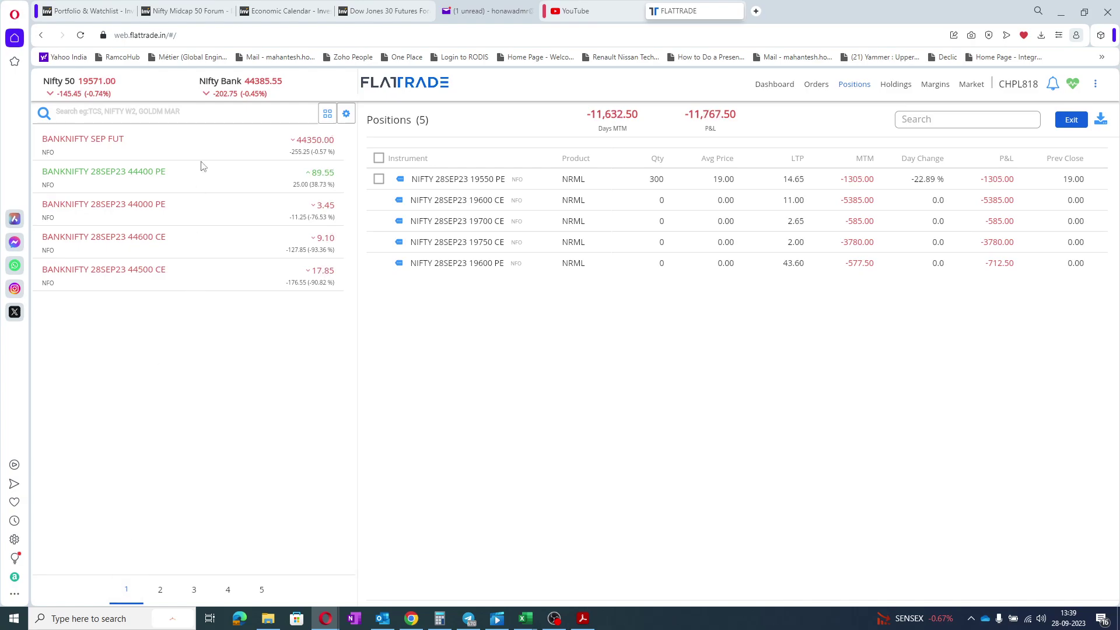
- Search for 44400 and add BANKNIFTY 28SEP23 44400 CE to watchlist 1
left_click(172, 108)
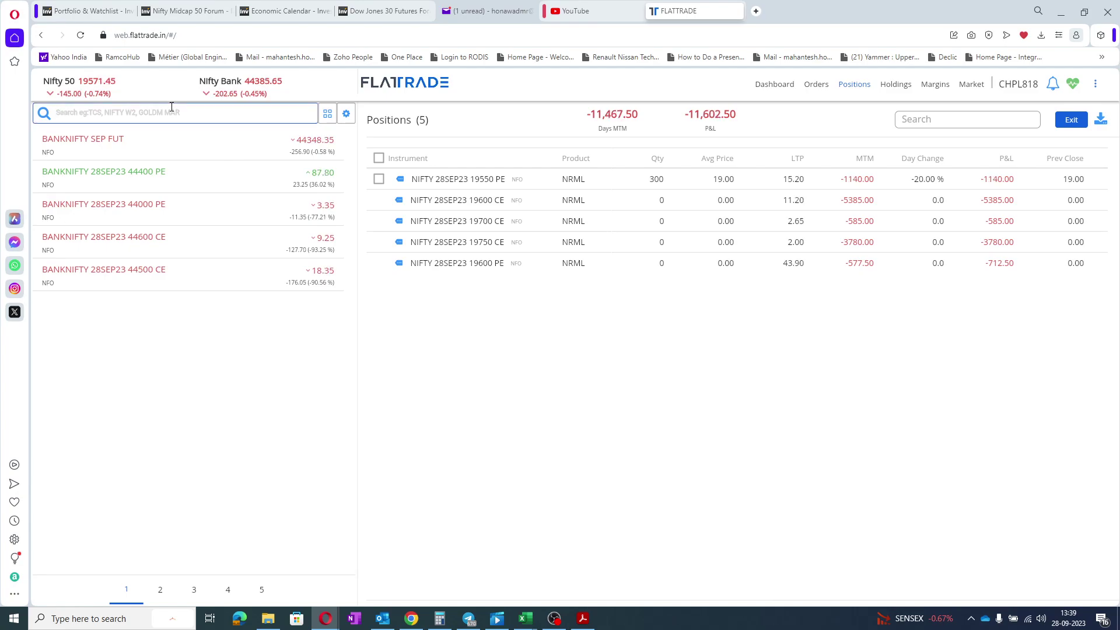
type("44400")
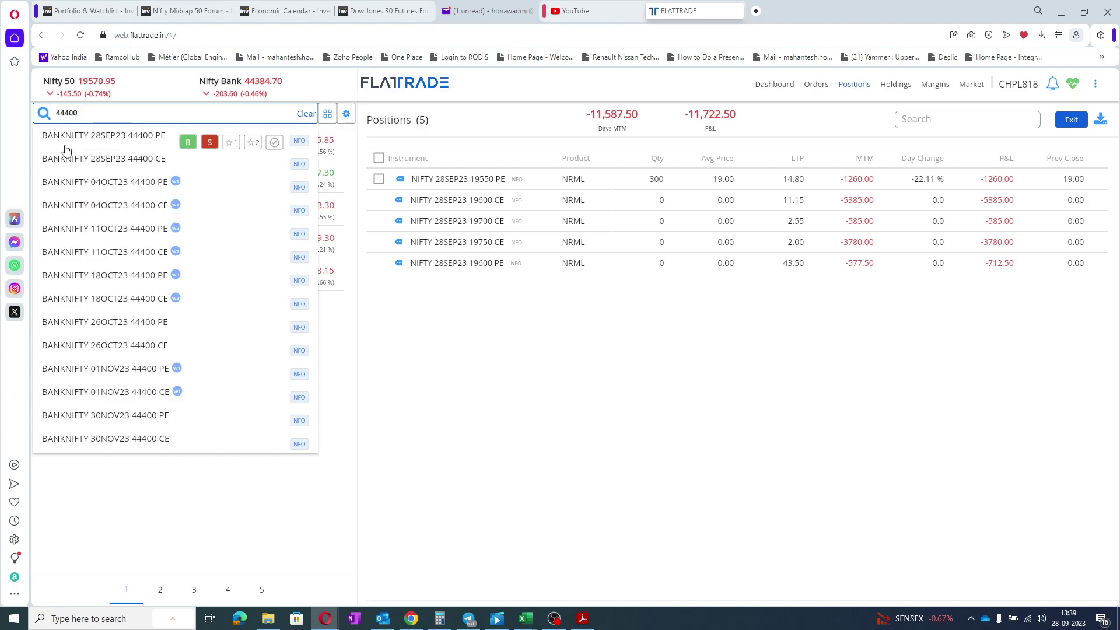
left_click(59, 161)
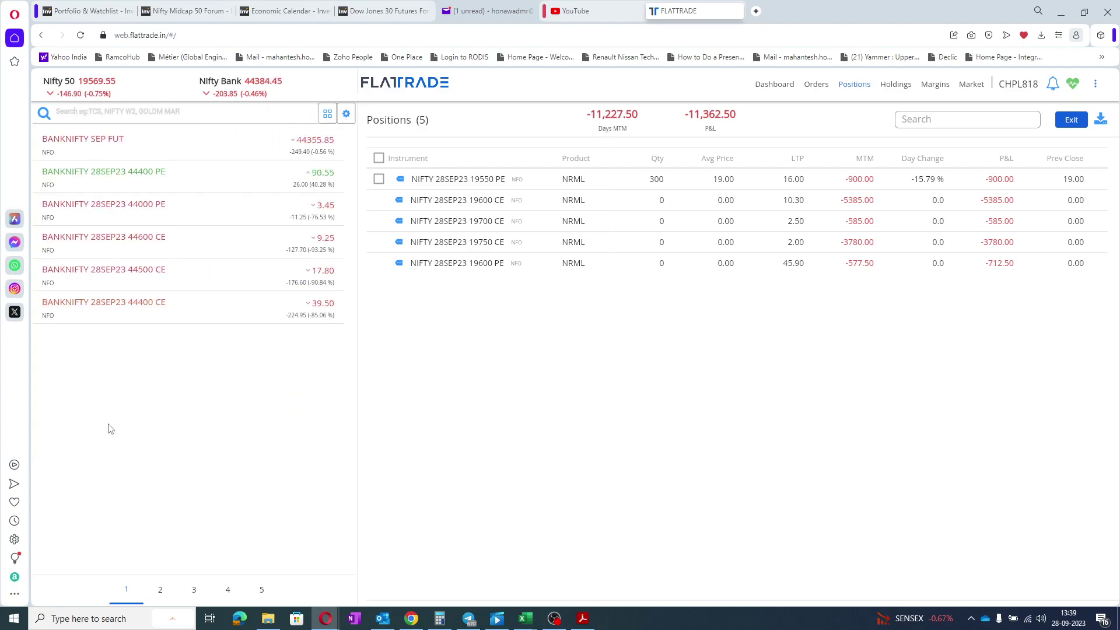
- Switch to watchlist 3, and review the closed orders and the market depth of NIFTY 28SEP23 19600 CE
left_click(194, 592)
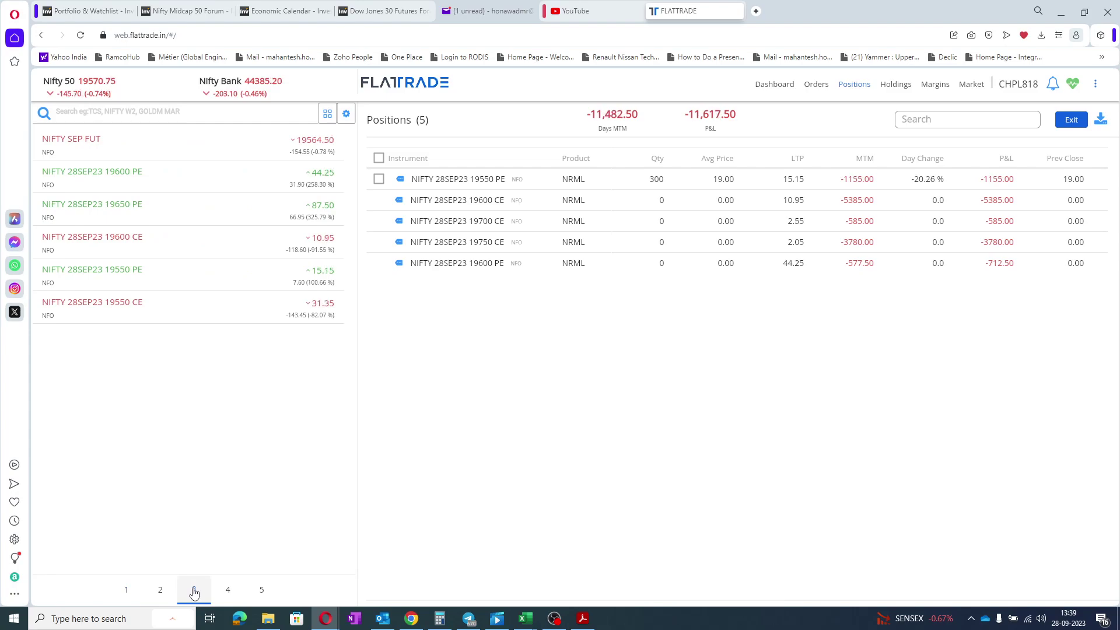
left_click(815, 85)
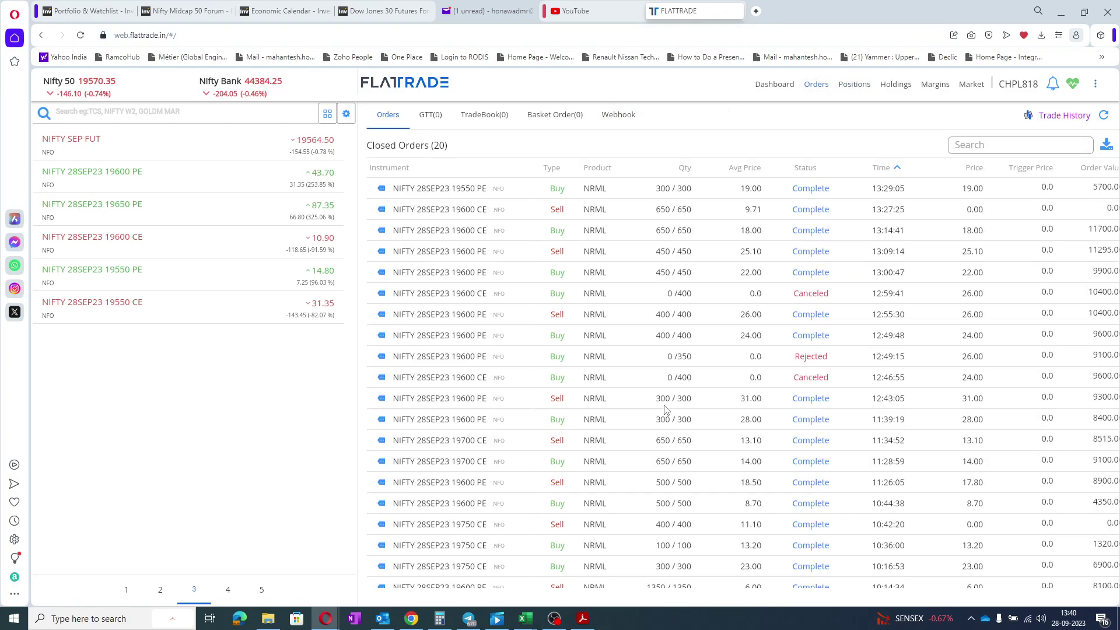
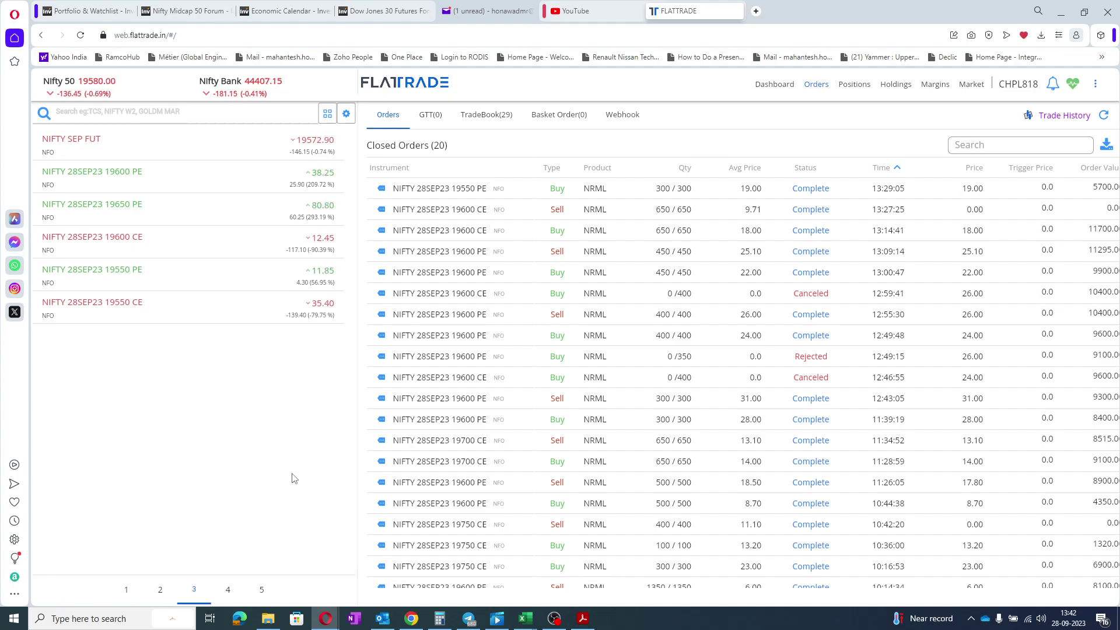
mouse_move(192, 247)
left_click(250, 238)
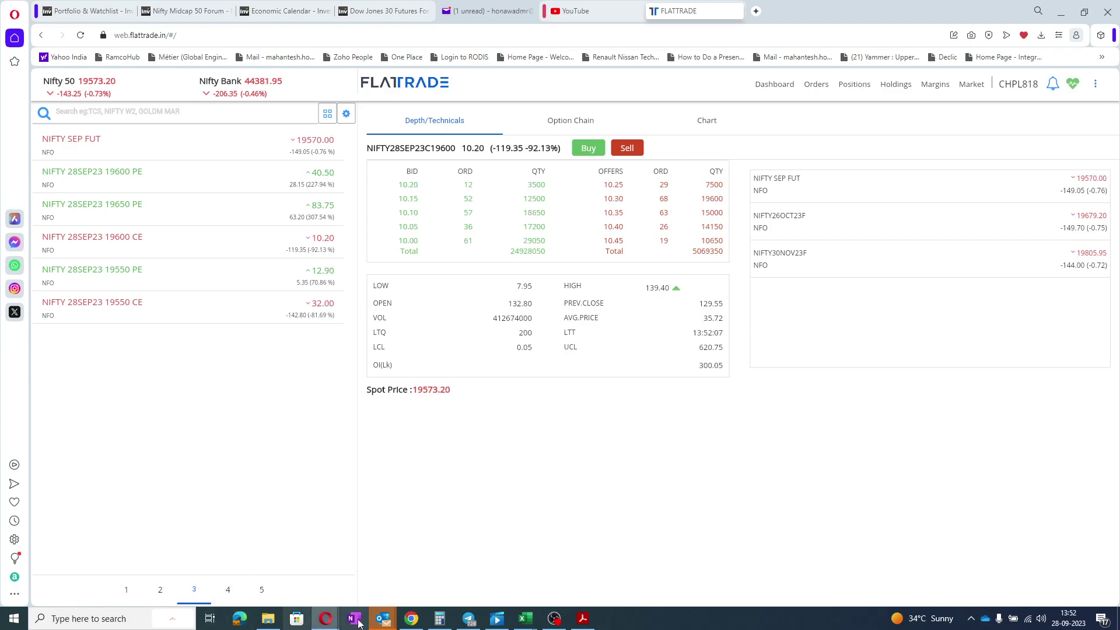
- Bring up the Outlook reminder for the TR: Workload Commitee Chennai meeting and dismiss it
mouse_move(386, 623)
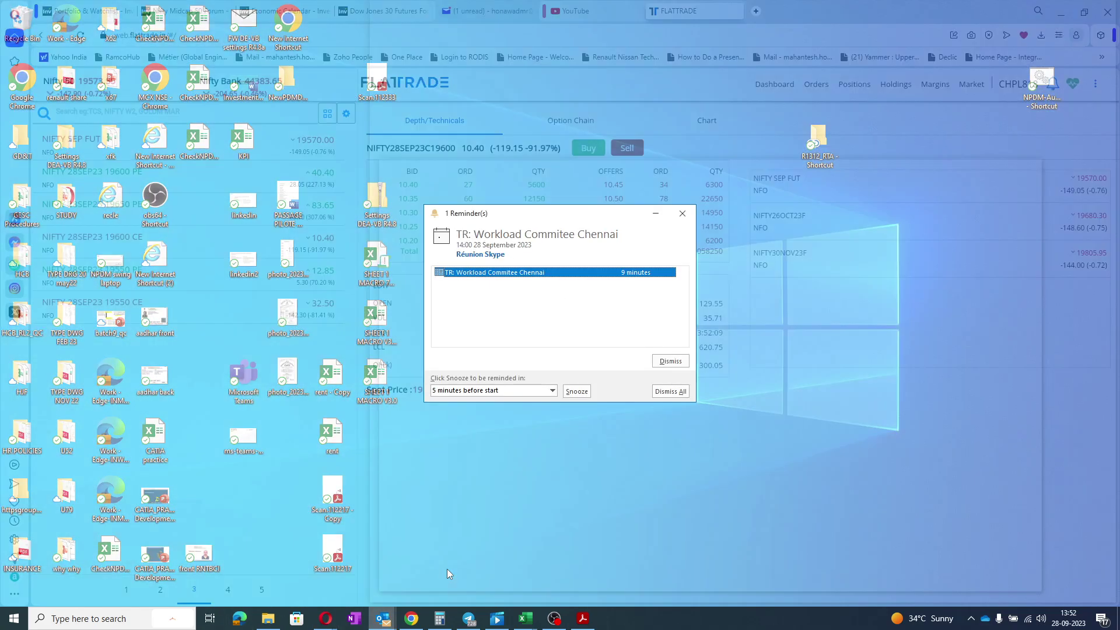
left_click(446, 568)
left_click(669, 360)
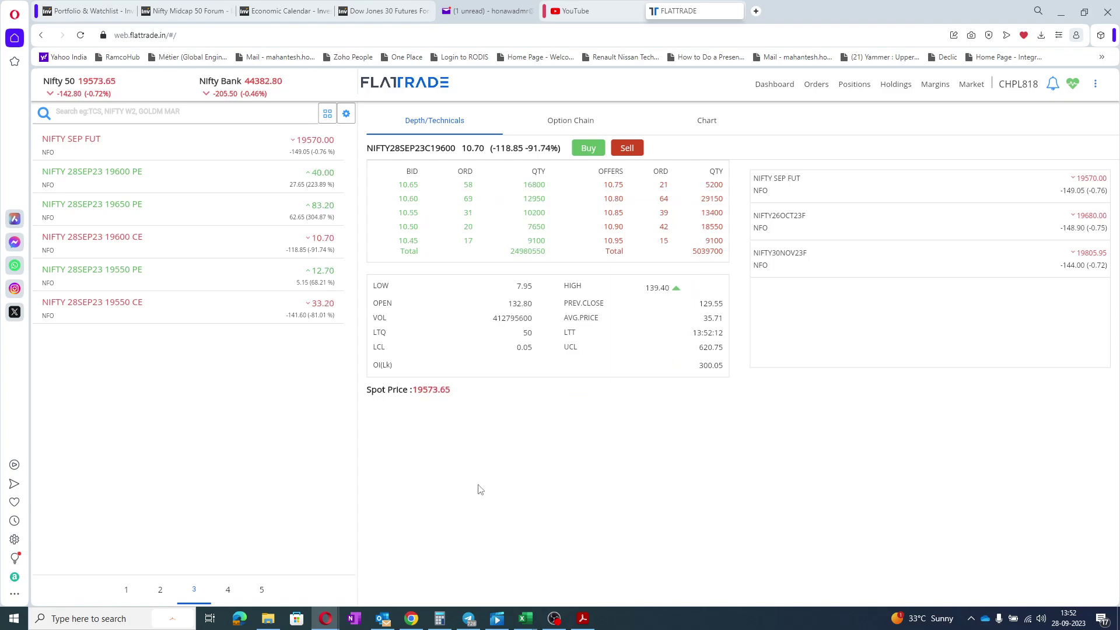
- Compare the market depth of NIFTY SEP FUT and NIFTY 28SEP23 19550 CE, and check watchlist 1 before returning to watchlist 3
mouse_move(260, 220)
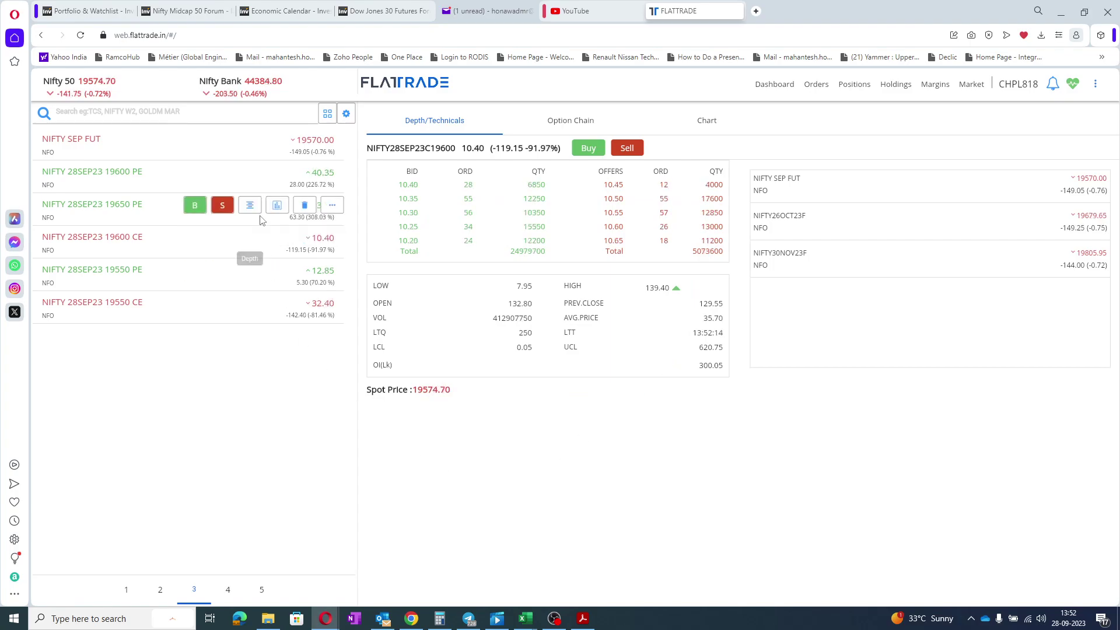
left_click(250, 141)
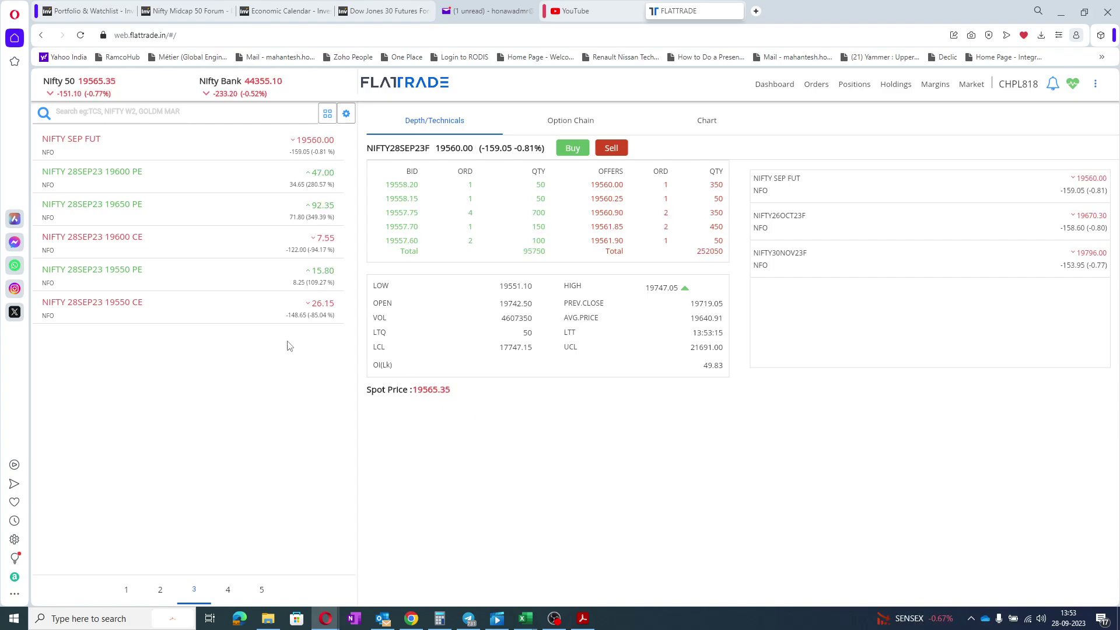
left_click(248, 306)
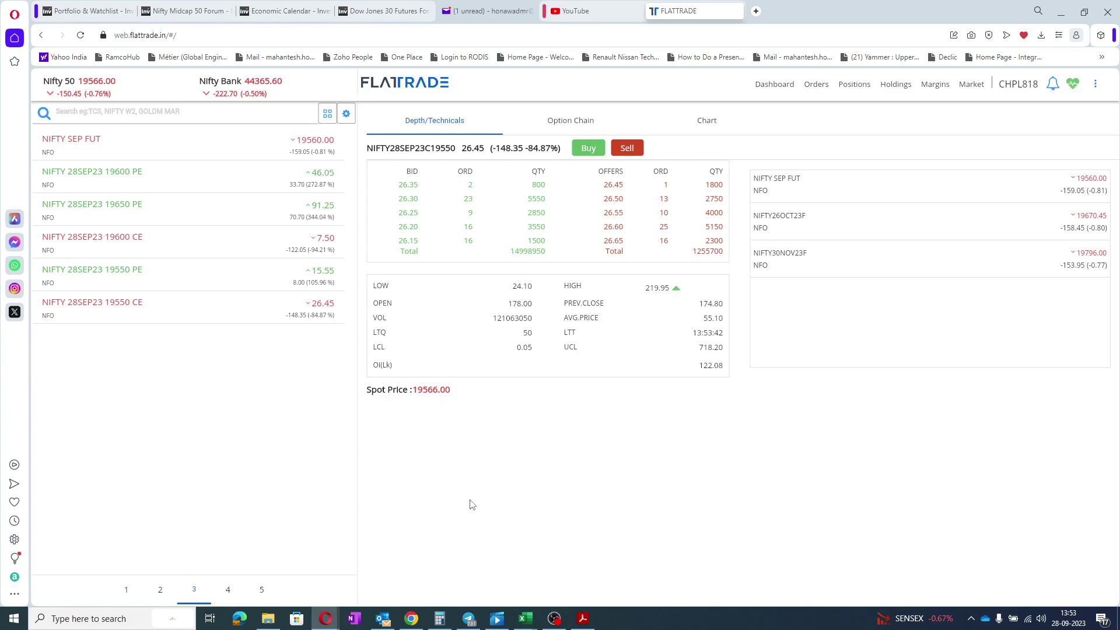
mouse_move(218, 158)
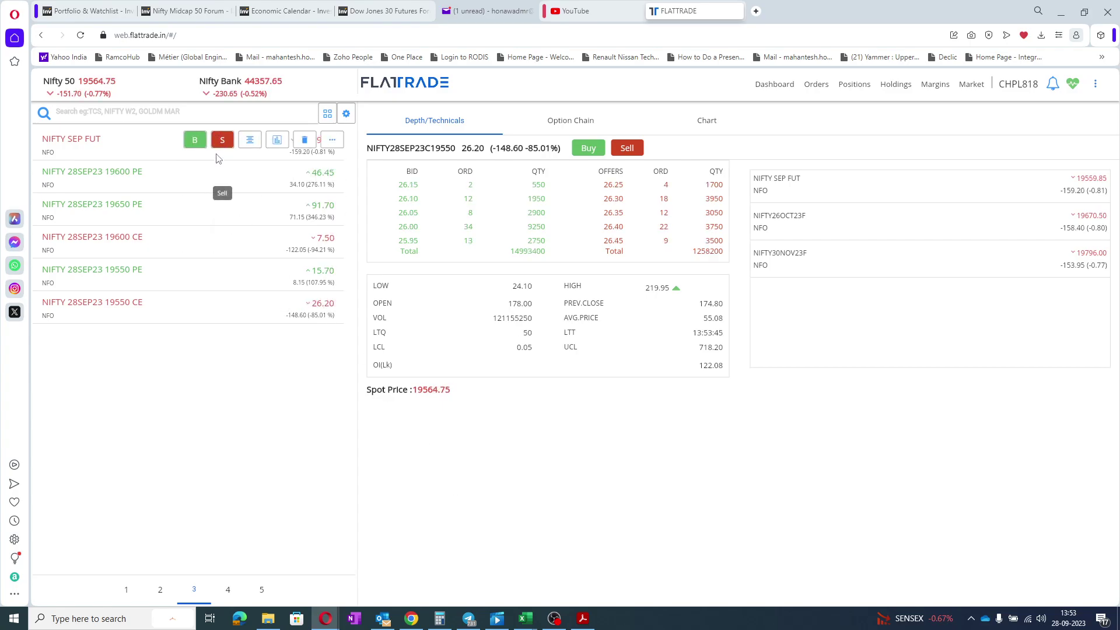
left_click(246, 142)
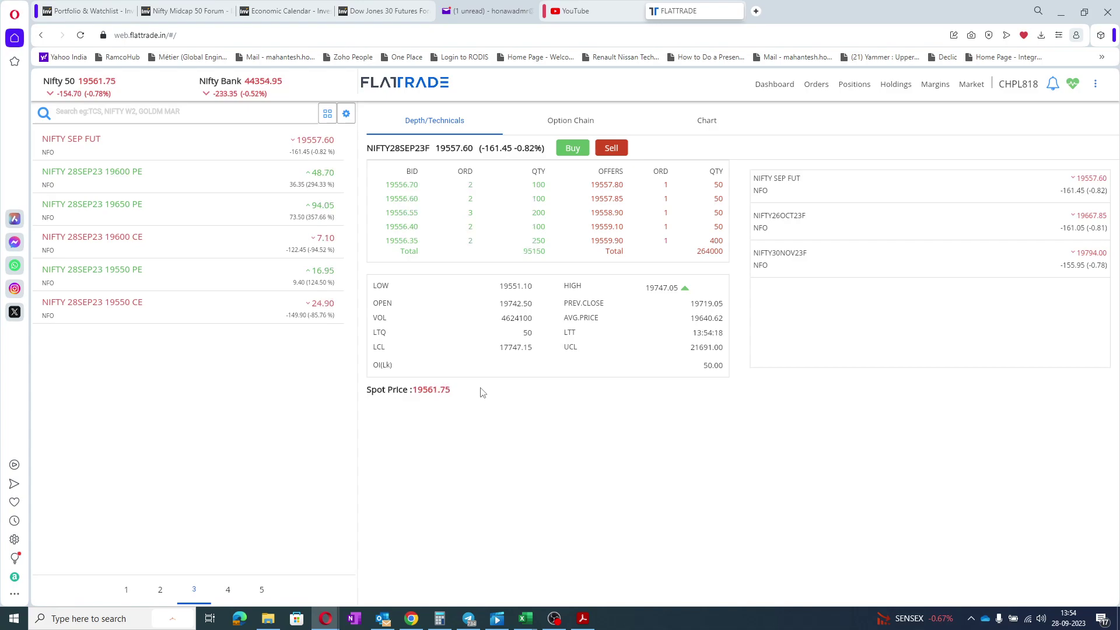
left_click(125, 594)
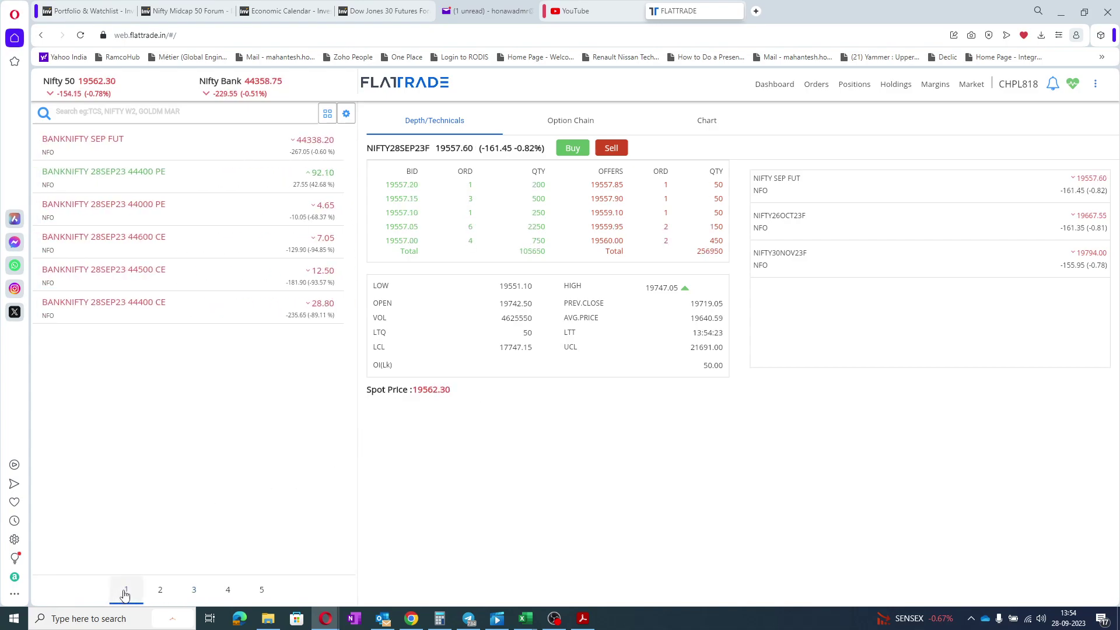
left_click(199, 594)
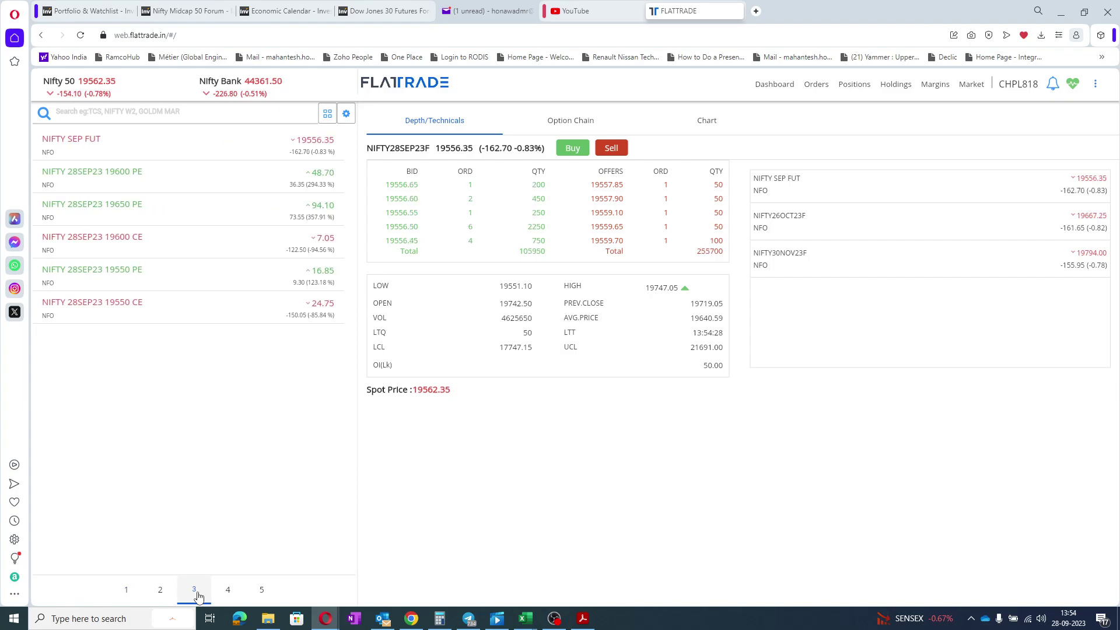
- Switch to Telegram, read the unread messages in the TRADING LEGEND F&O channel through the latest one, and minimize Telegram
left_click(467, 618)
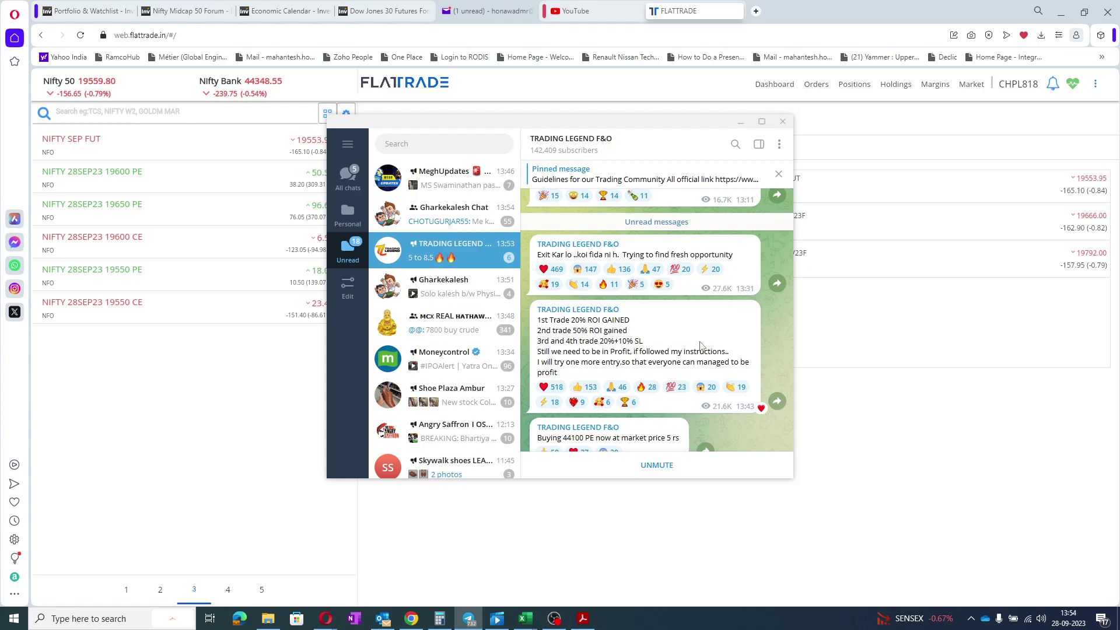
scroll(699, 346, "down", 1)
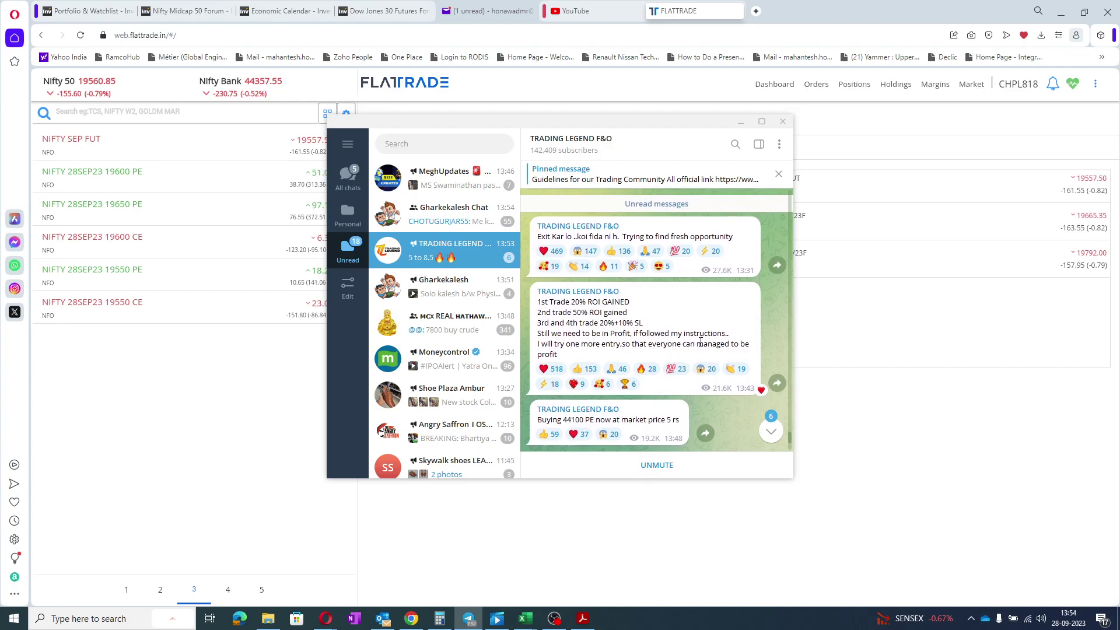
scroll(700, 343, "down", 1)
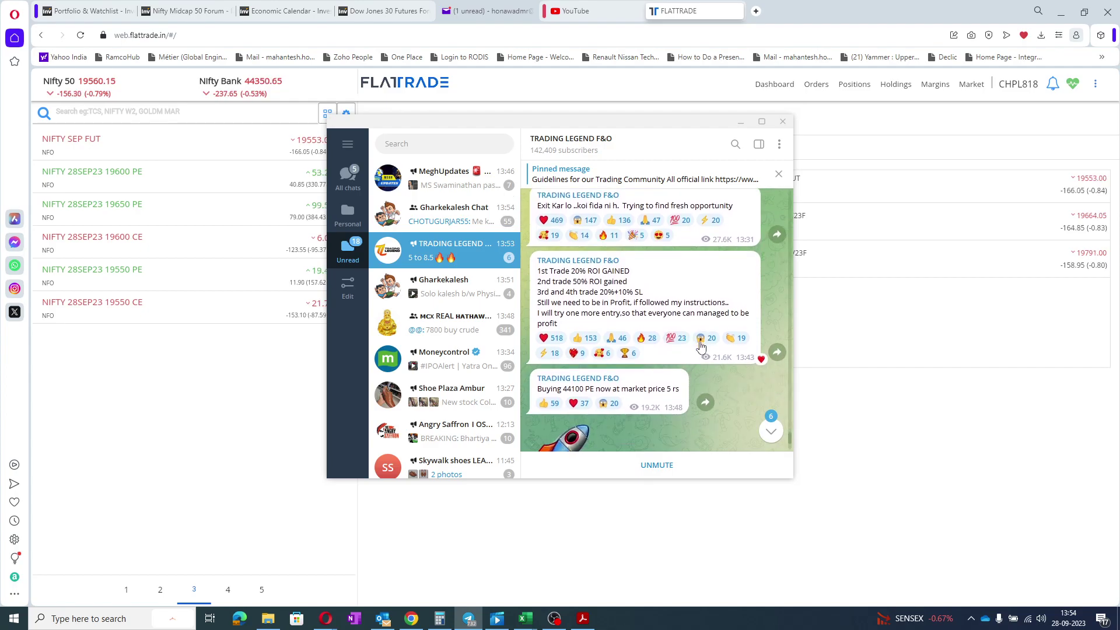
scroll(701, 344, "down", 1)
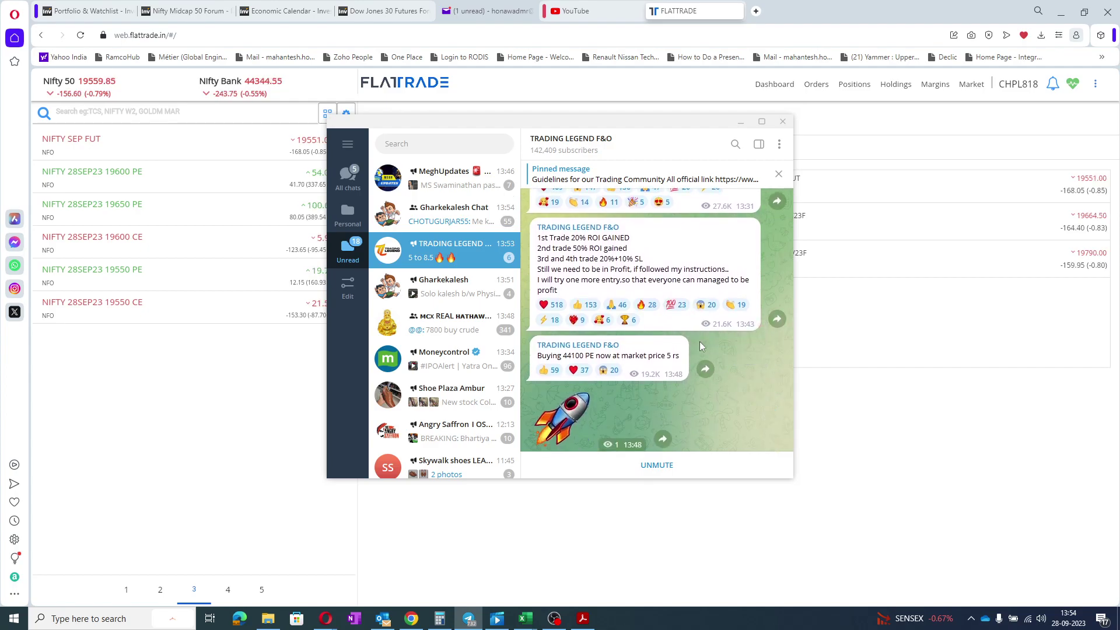
scroll(700, 344, "down", 3)
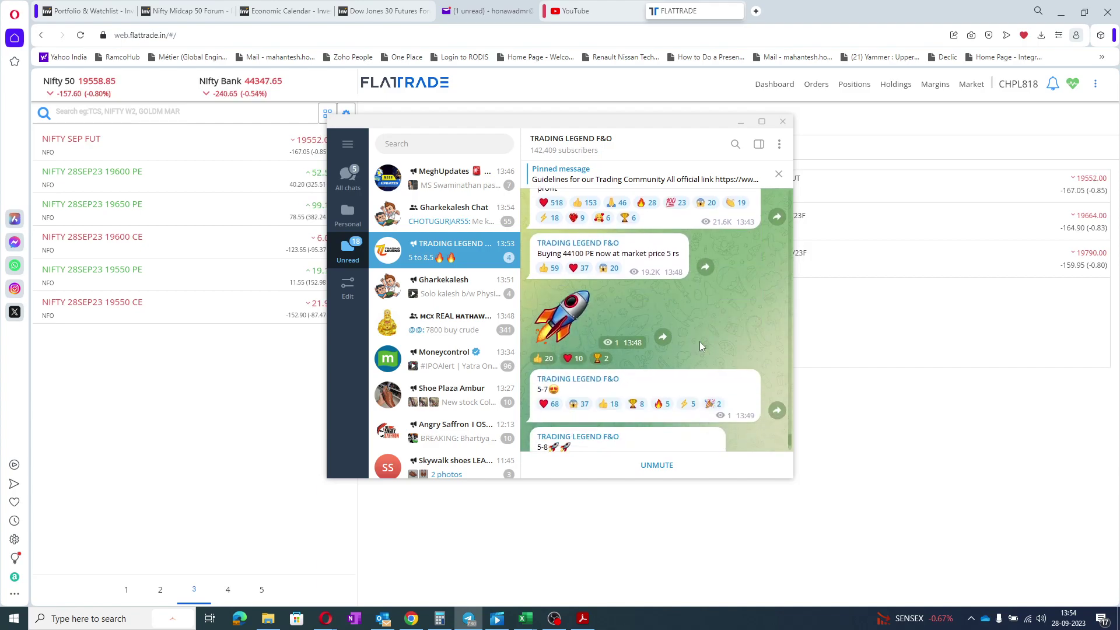
scroll(699, 341, "down", 3)
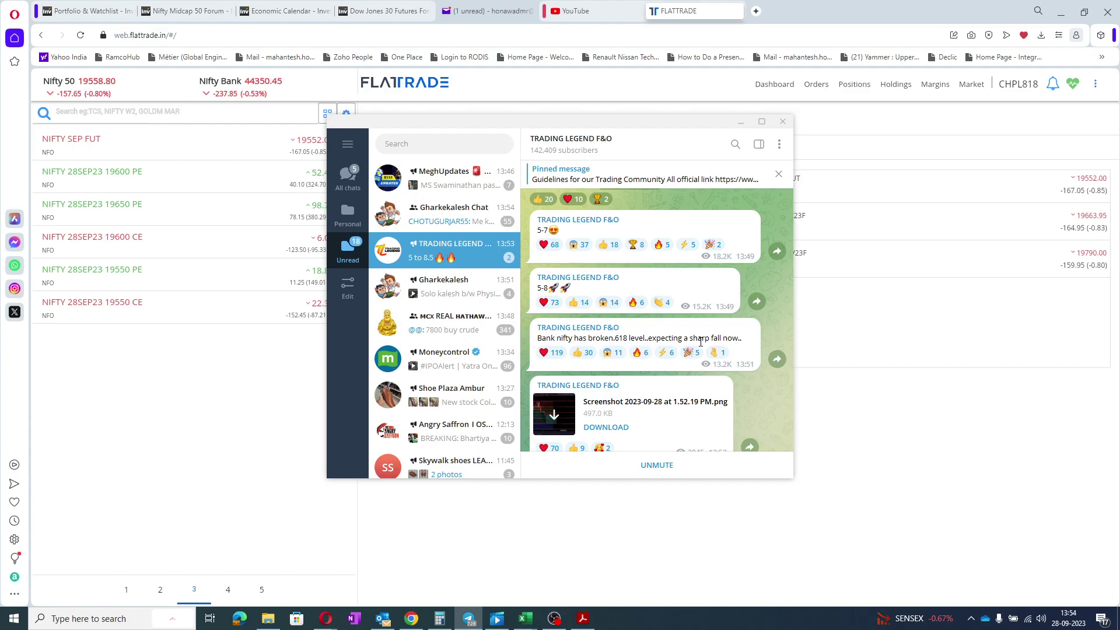
scroll(700, 343, "down", 2)
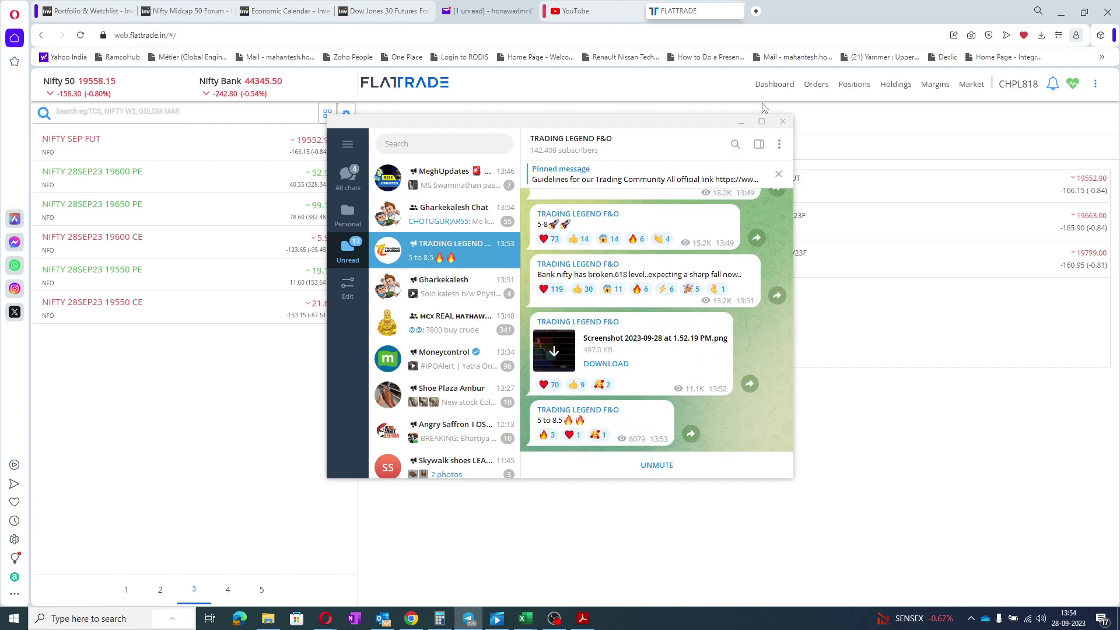
left_click(742, 125)
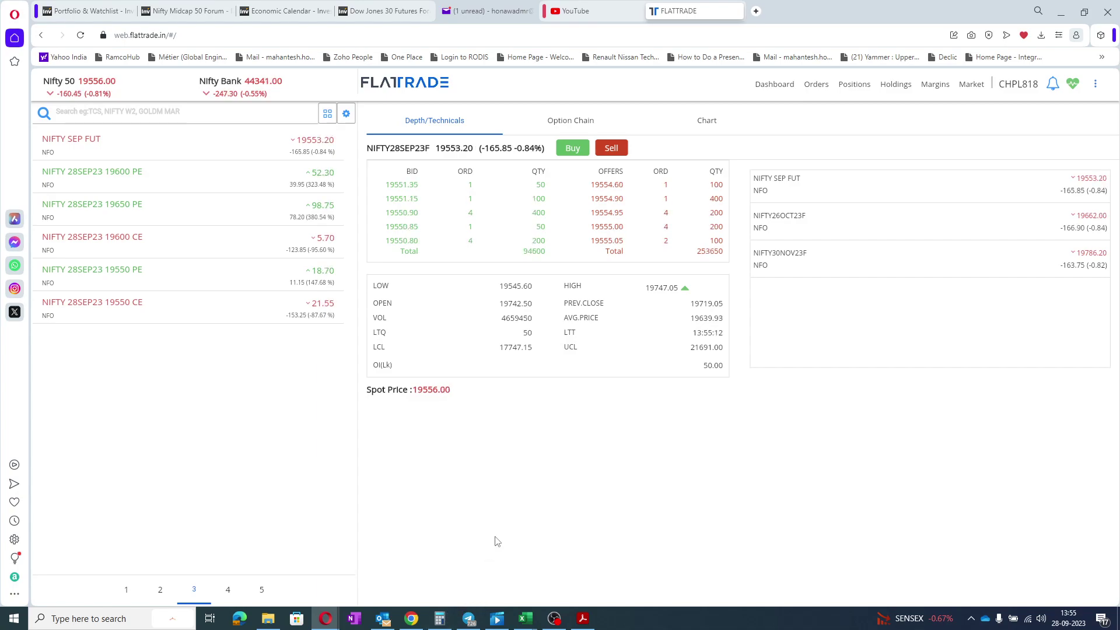
- Review the Flattrade positions list and open the market depth of NIFTY SEP FUT
left_click(840, 86)
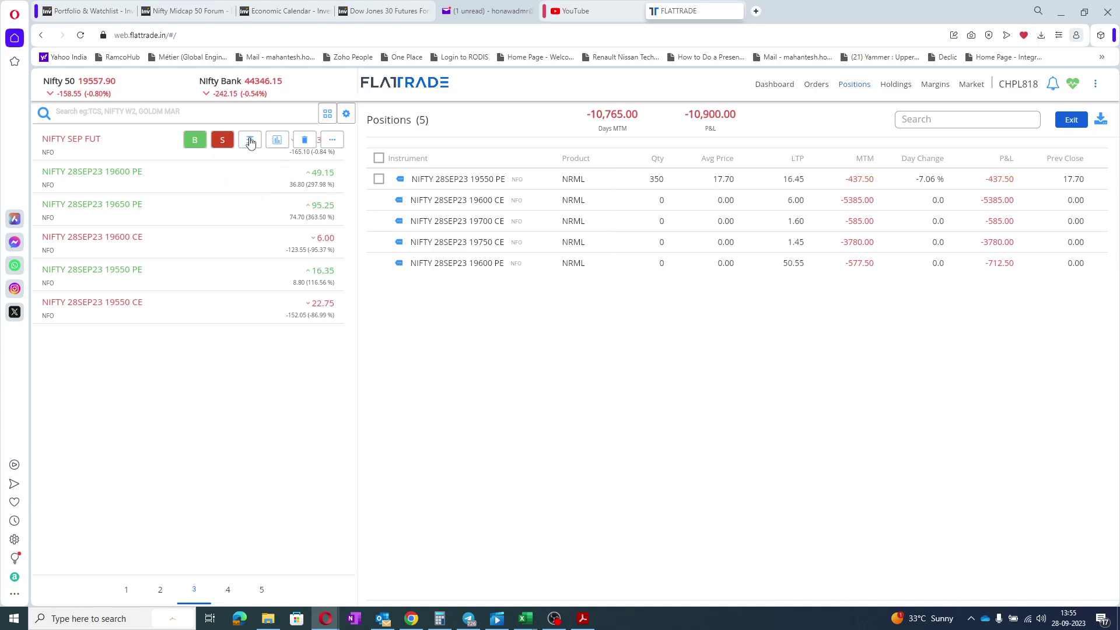
left_click(250, 142)
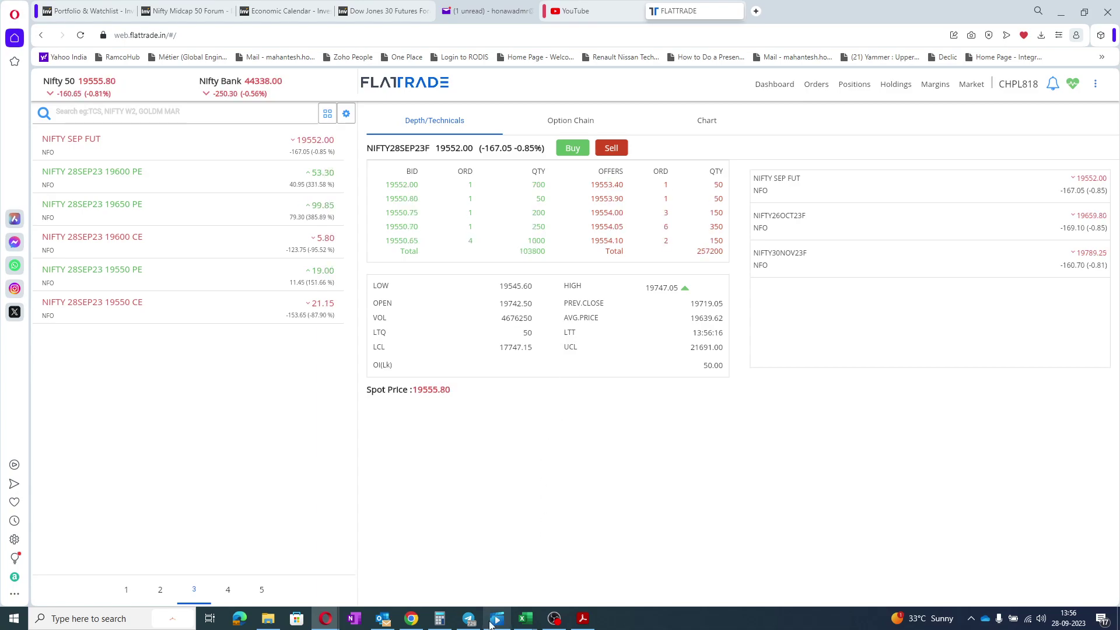
- Switch to Calculator, multiply 55 by 1350, and minimize Calculator
left_click(439, 620)
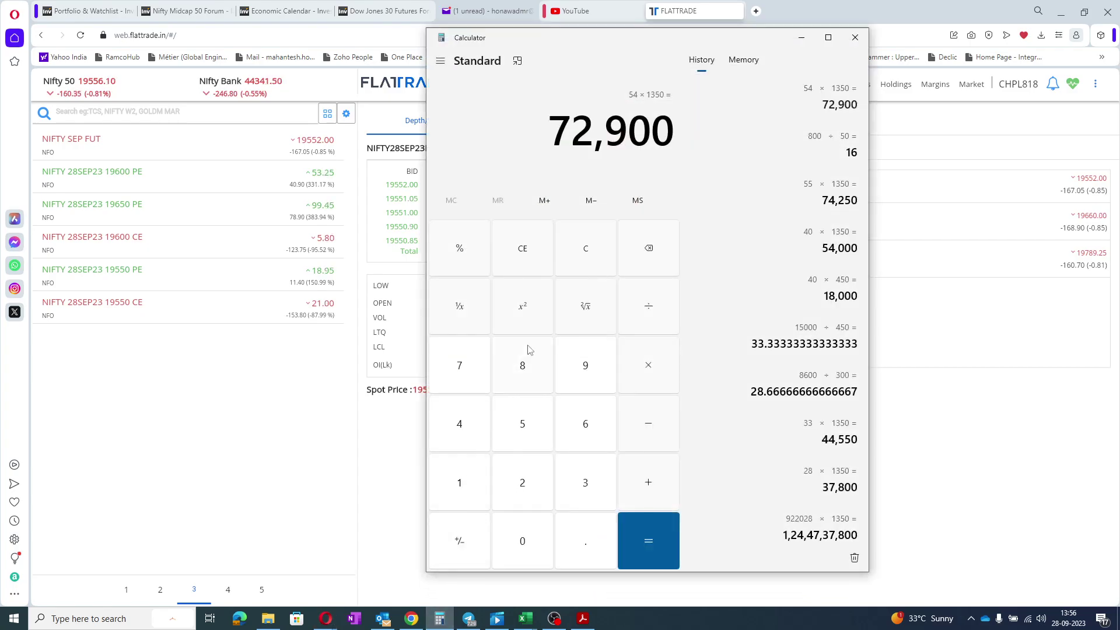
left_click(524, 261)
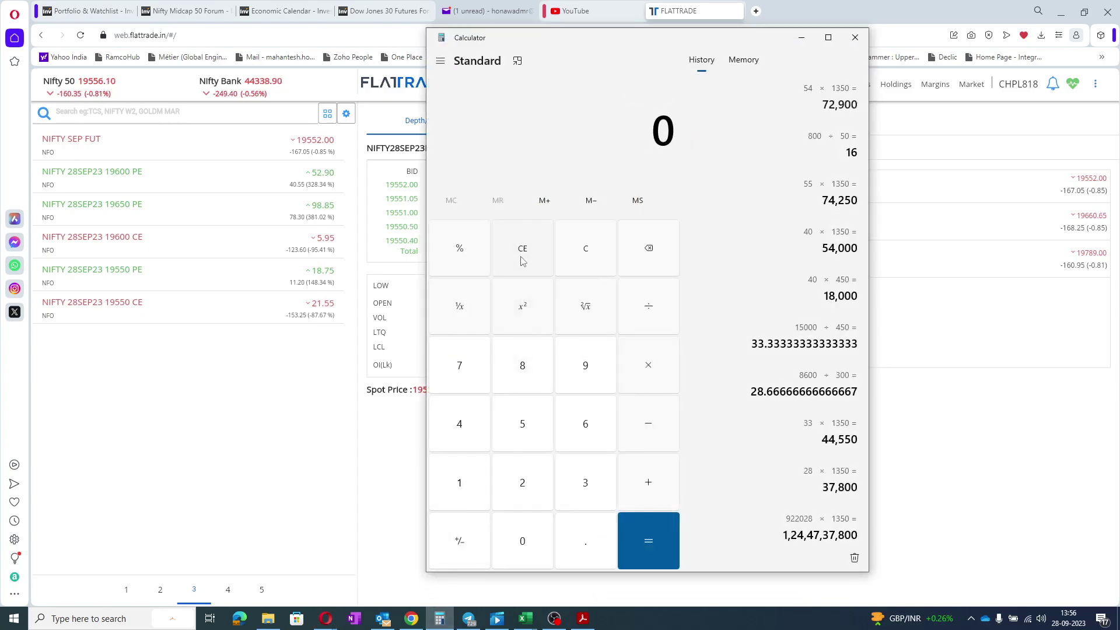
type("55 × ")
type("1,350")
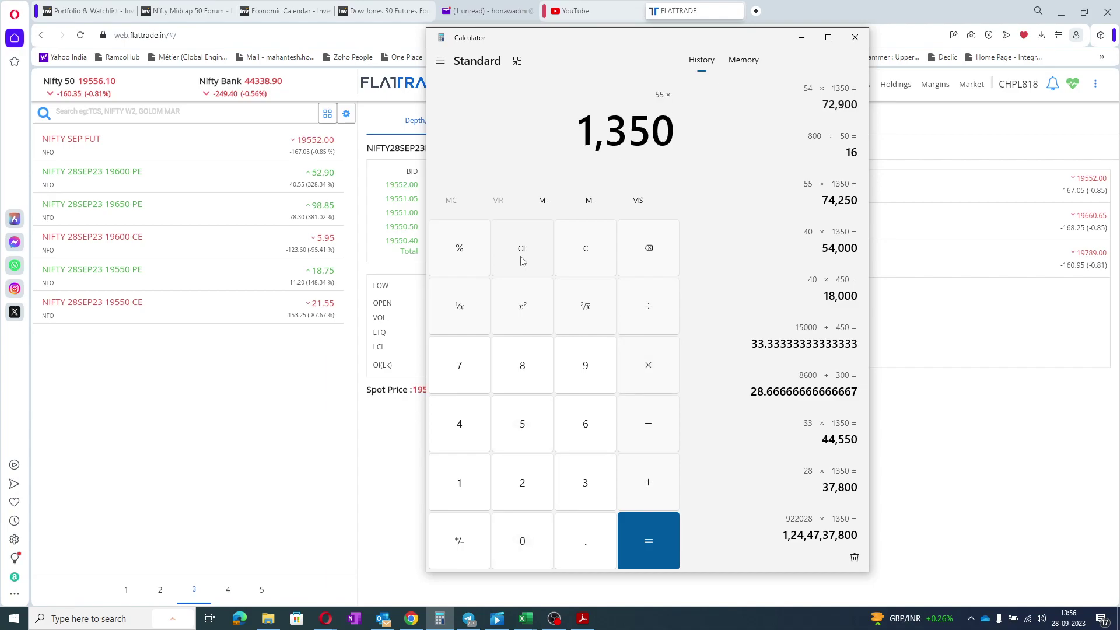
key("Return")
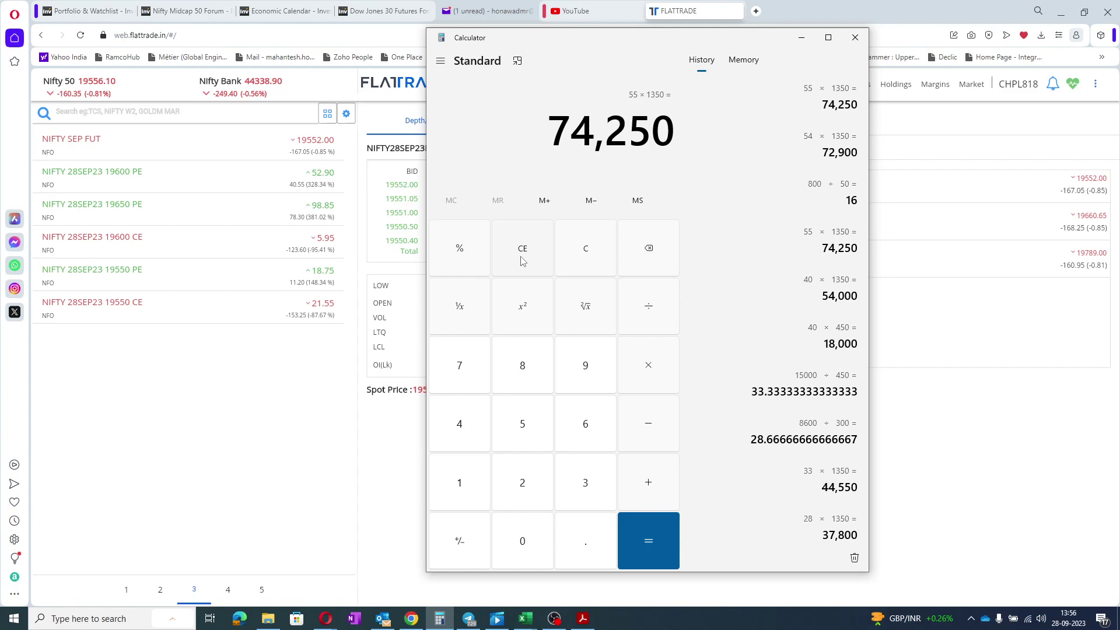
left_click(800, 38)
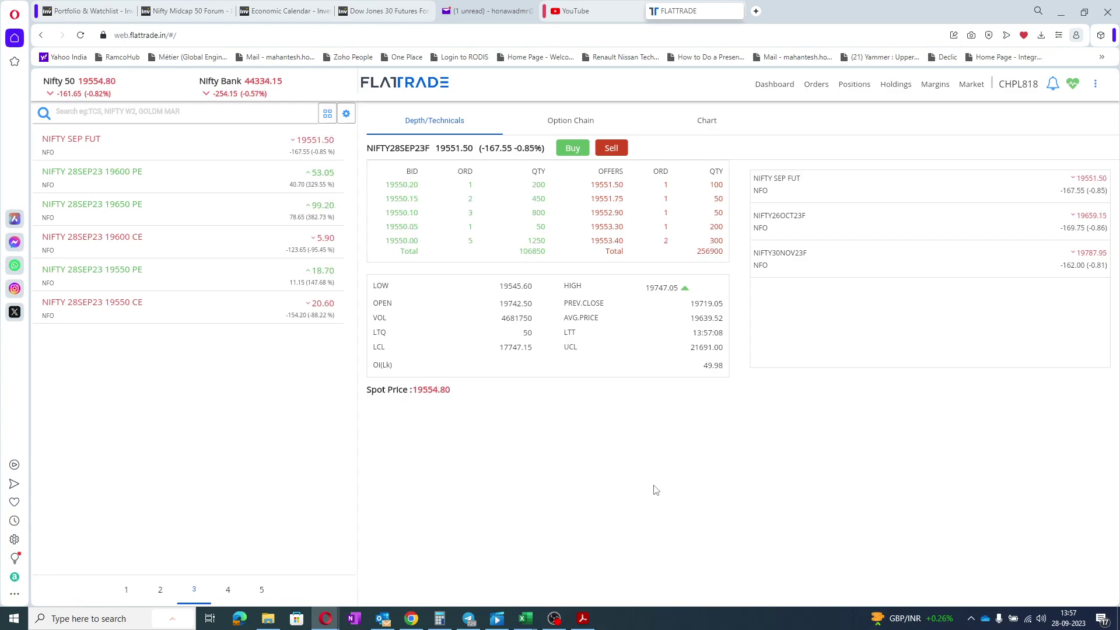
- Monitor the positions list alongside the market depth of NIFTY SEP FUT and NIFTY 28SEP23 19550 CE
left_click(851, 89)
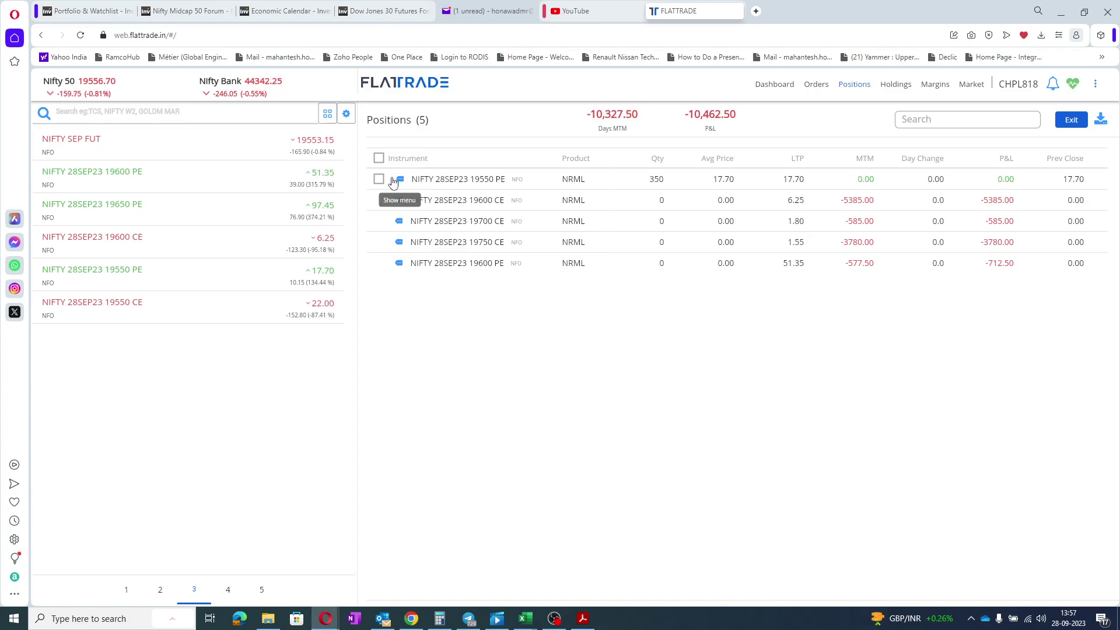
left_click(252, 146)
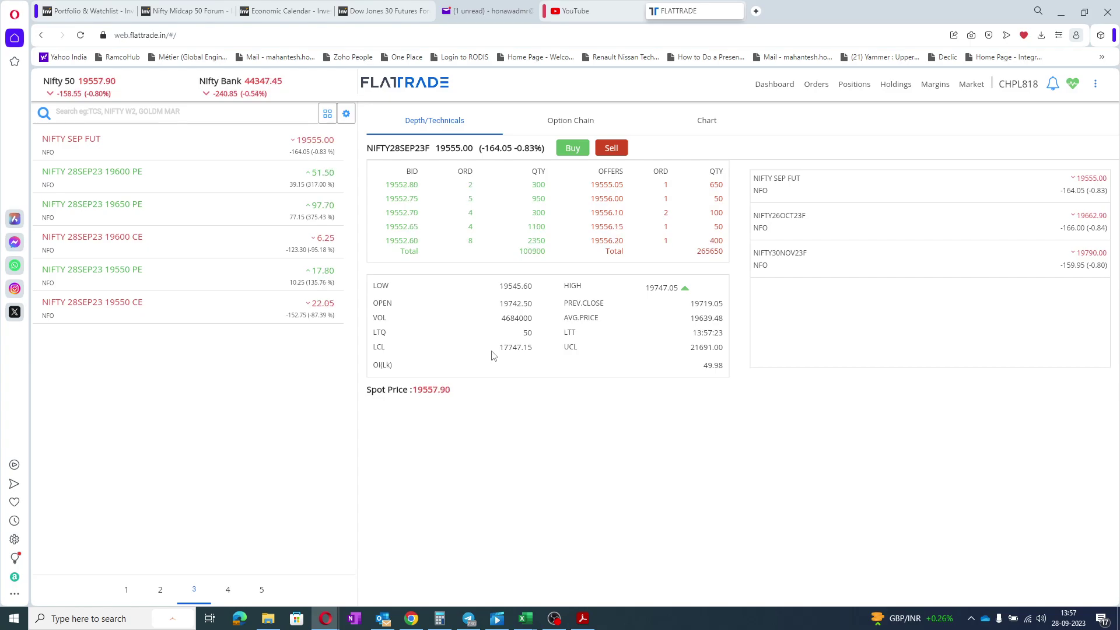
left_click(849, 86)
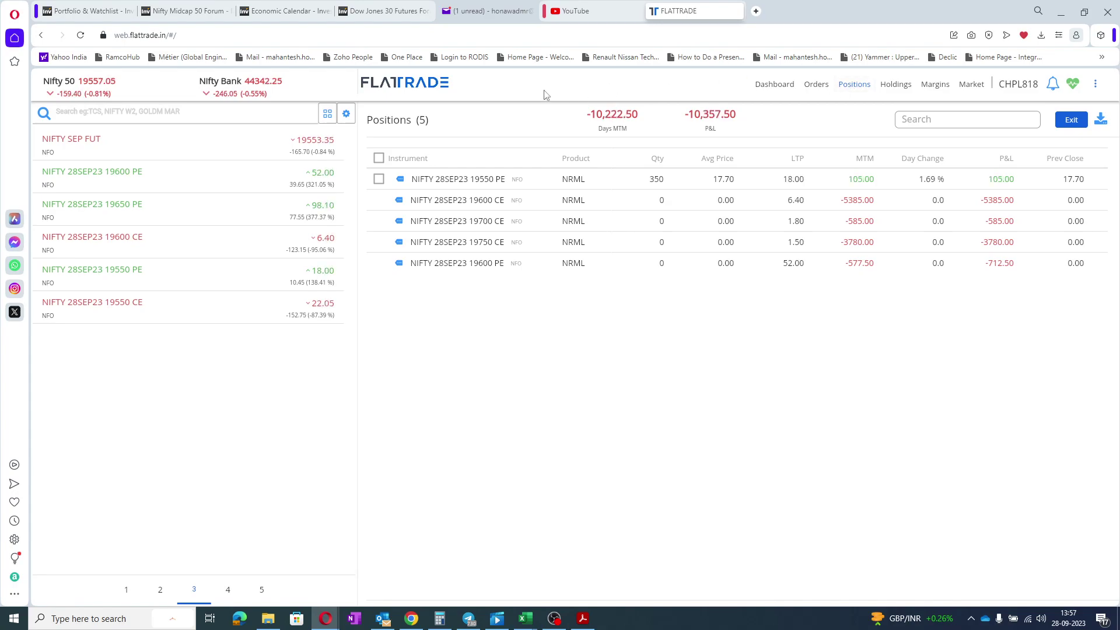
mouse_move(268, 139)
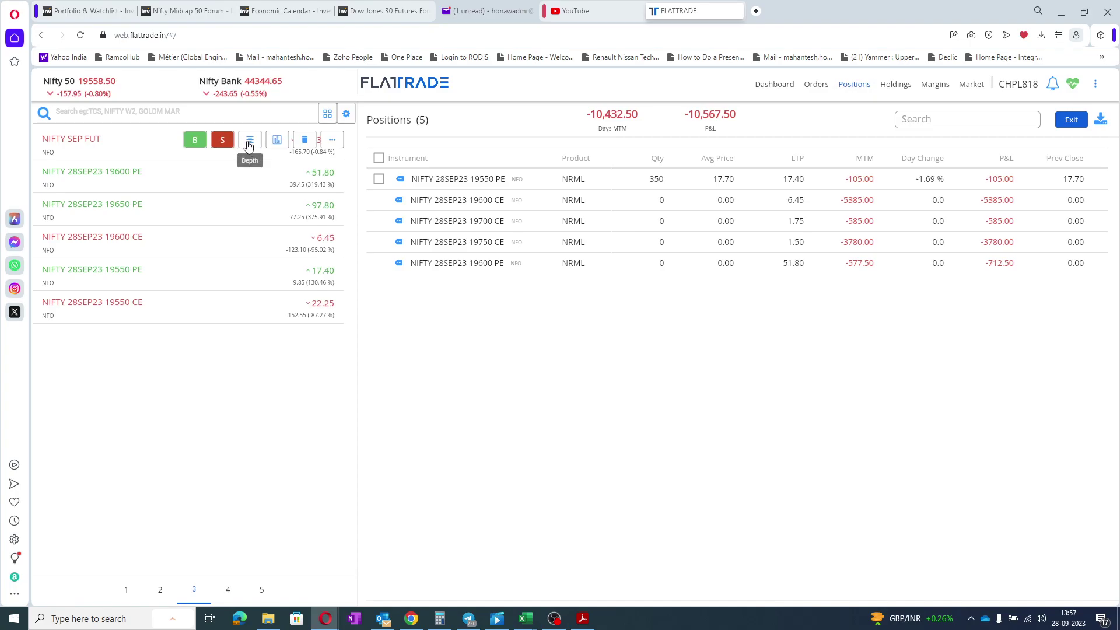
left_click(249, 142)
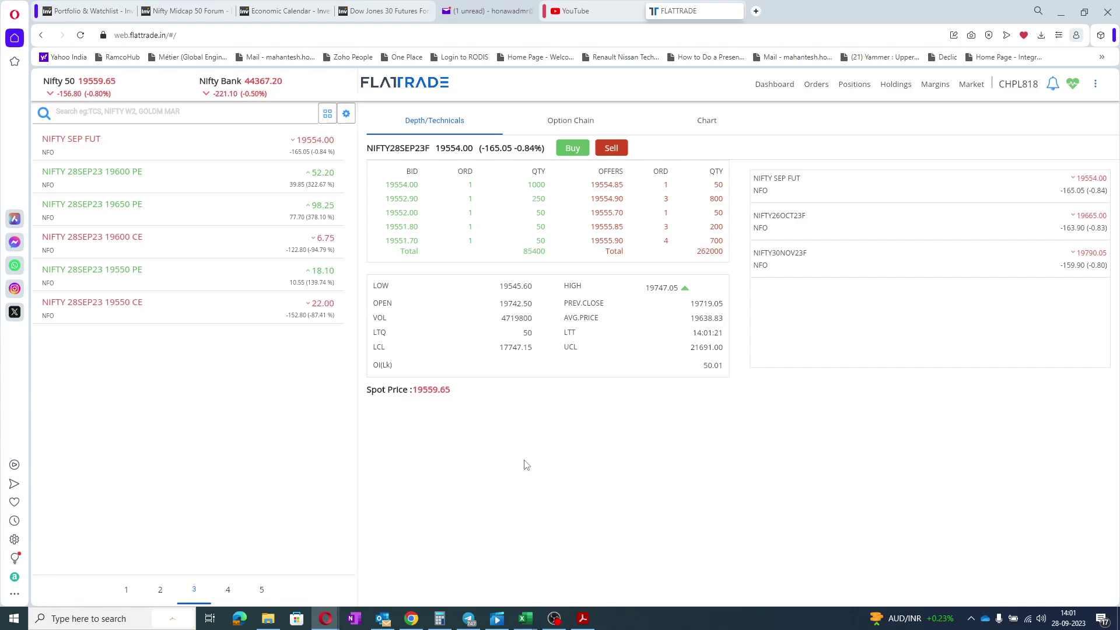
left_click(249, 305)
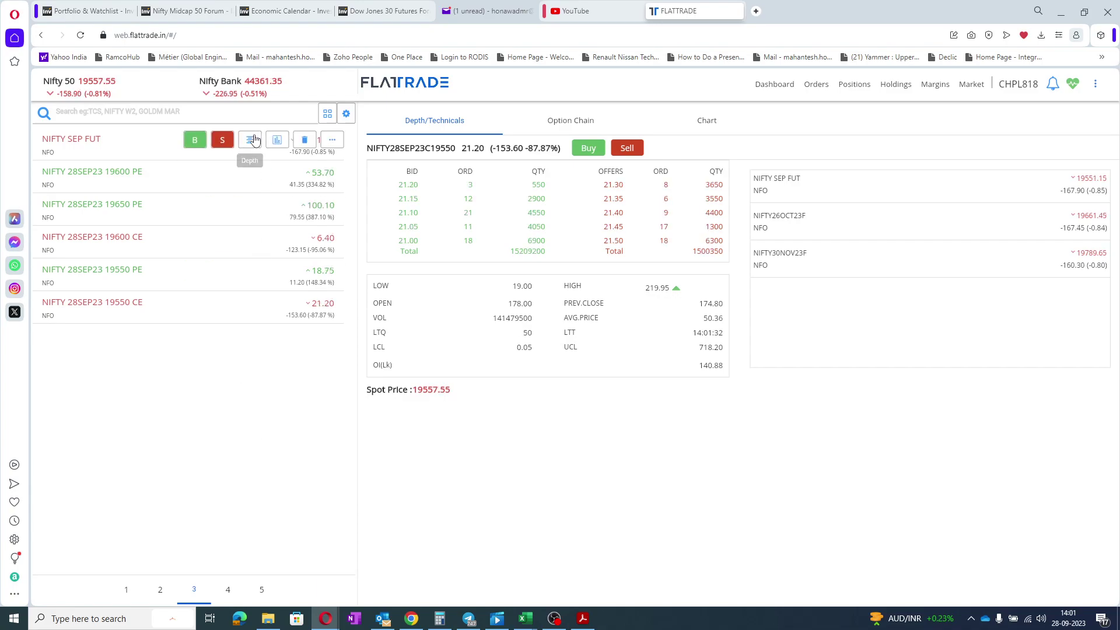
left_click(255, 140)
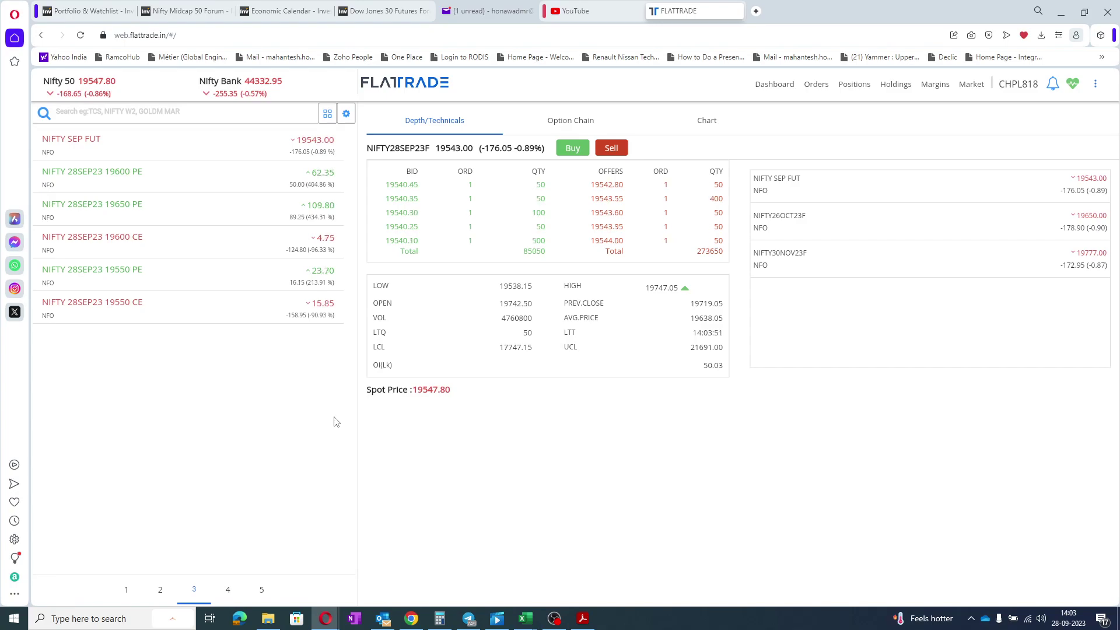
- Exit the NIFTY 28SEP23 19550 PE position with an NRML limit sell order for 350 at 24.75
left_click(851, 86)
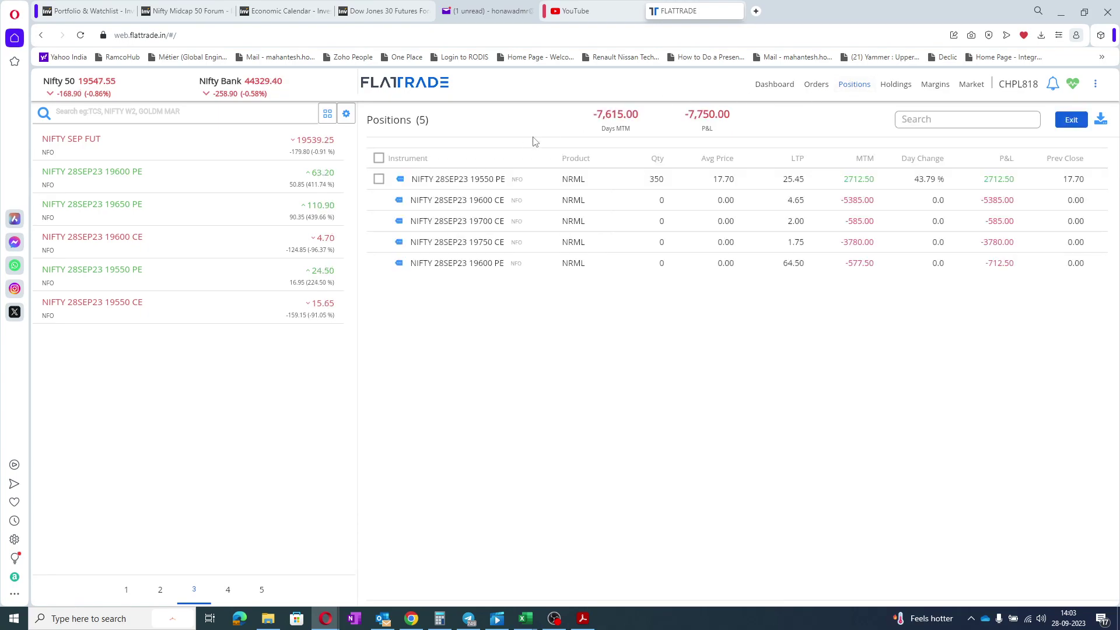
left_click(393, 179)
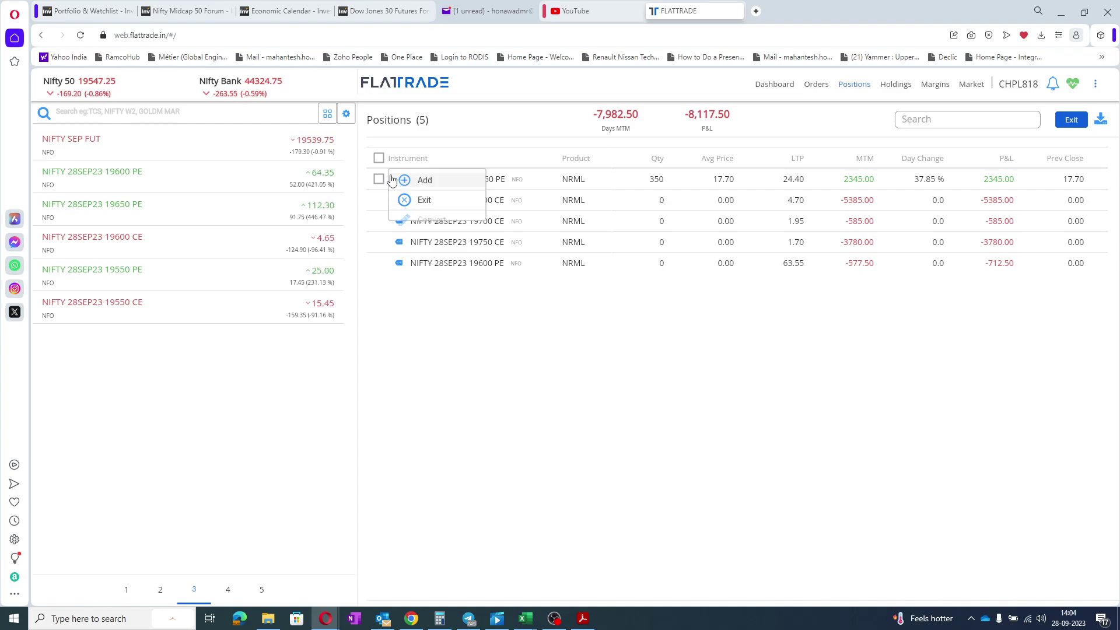
left_click(423, 201)
left_click_drag(349, 184, 605, 221)
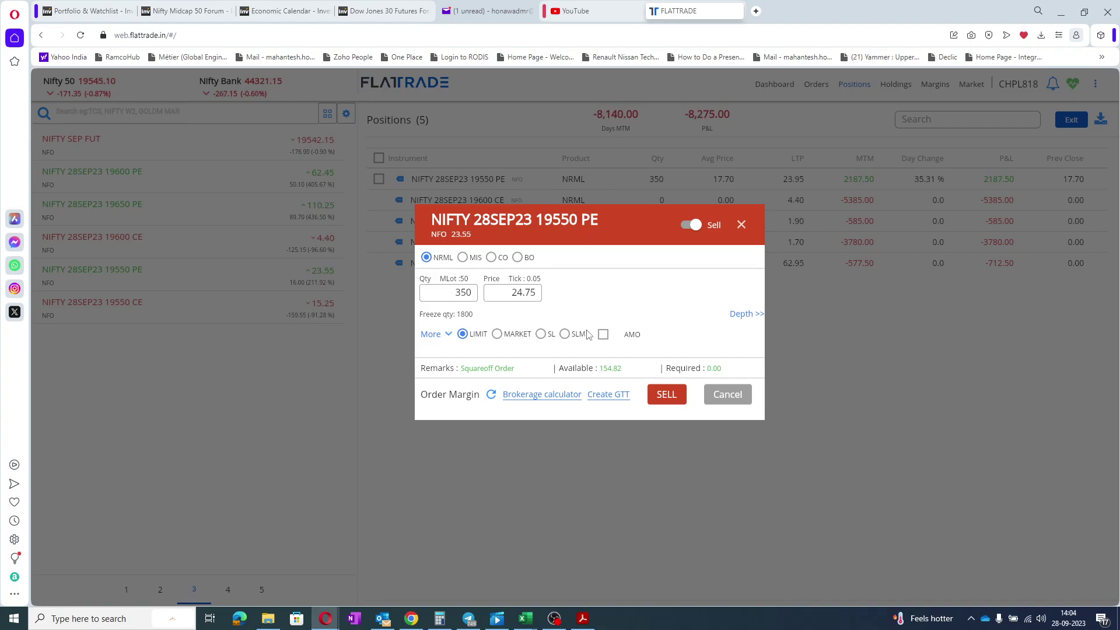
left_click(665, 395)
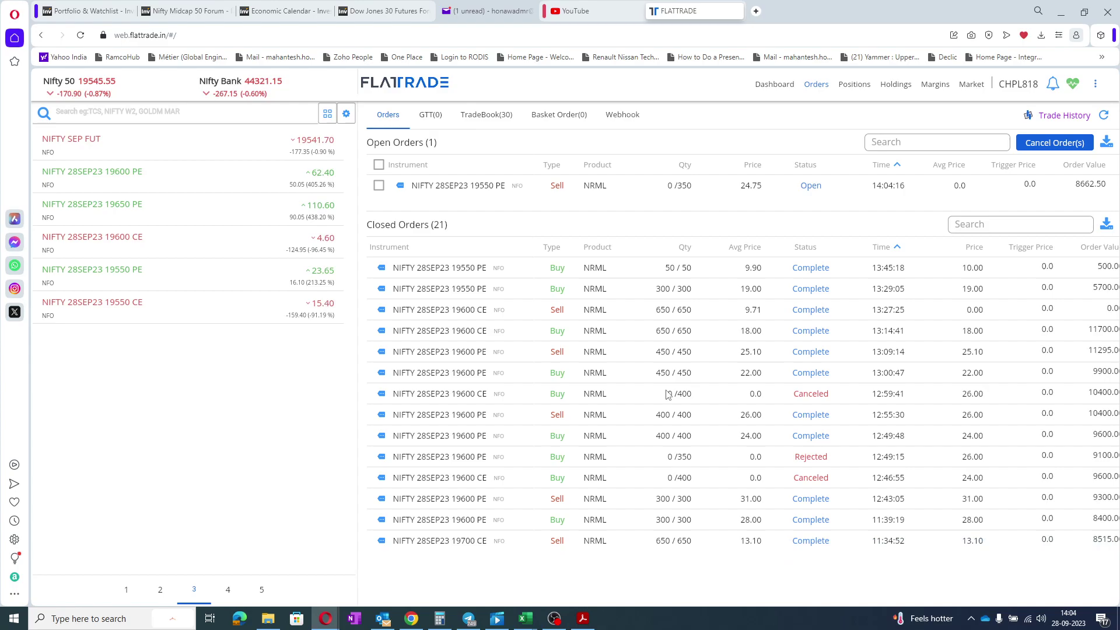
- Modify the open NIFTY 28SEP23 19550 PE sell order to a price of 23 and check that option's market depth
left_click(397, 187)
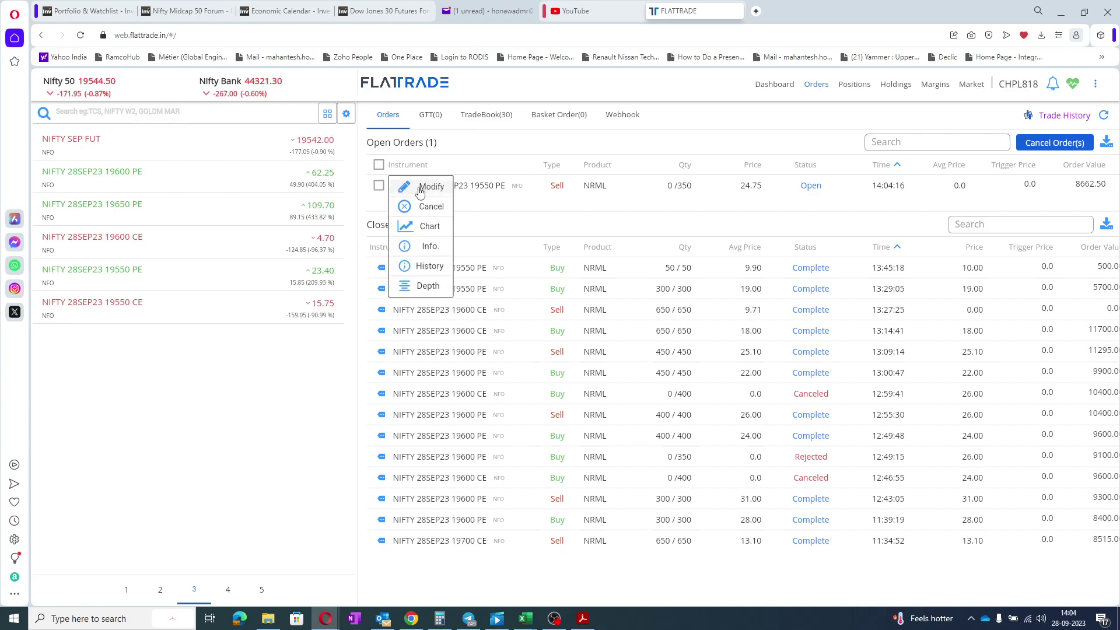
left_click(421, 187)
double_click(283, 231)
type("23")
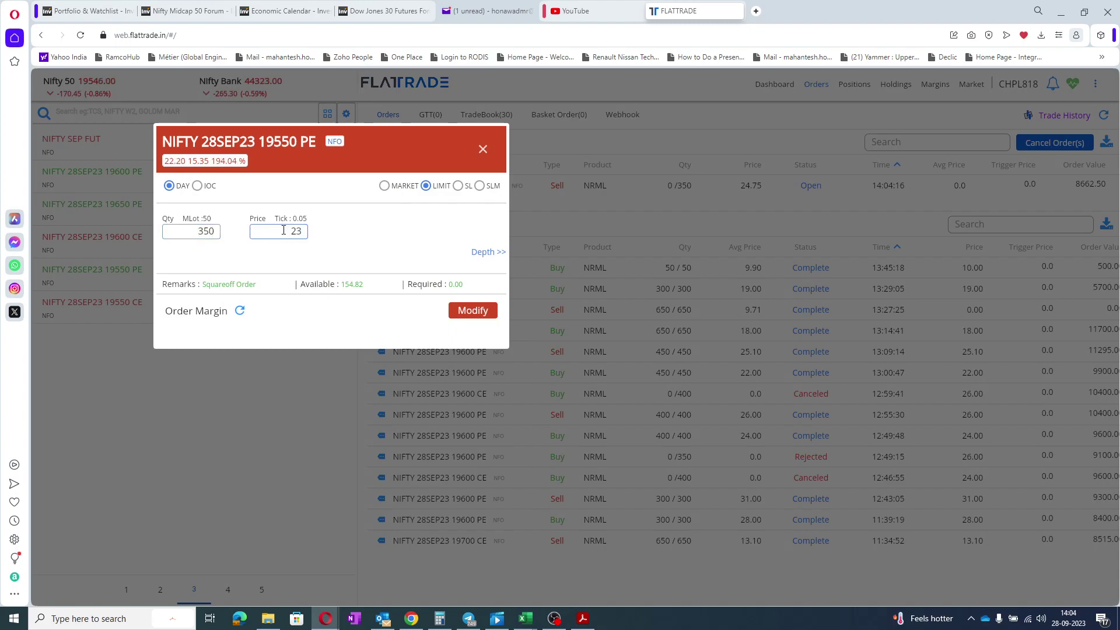
key("Return")
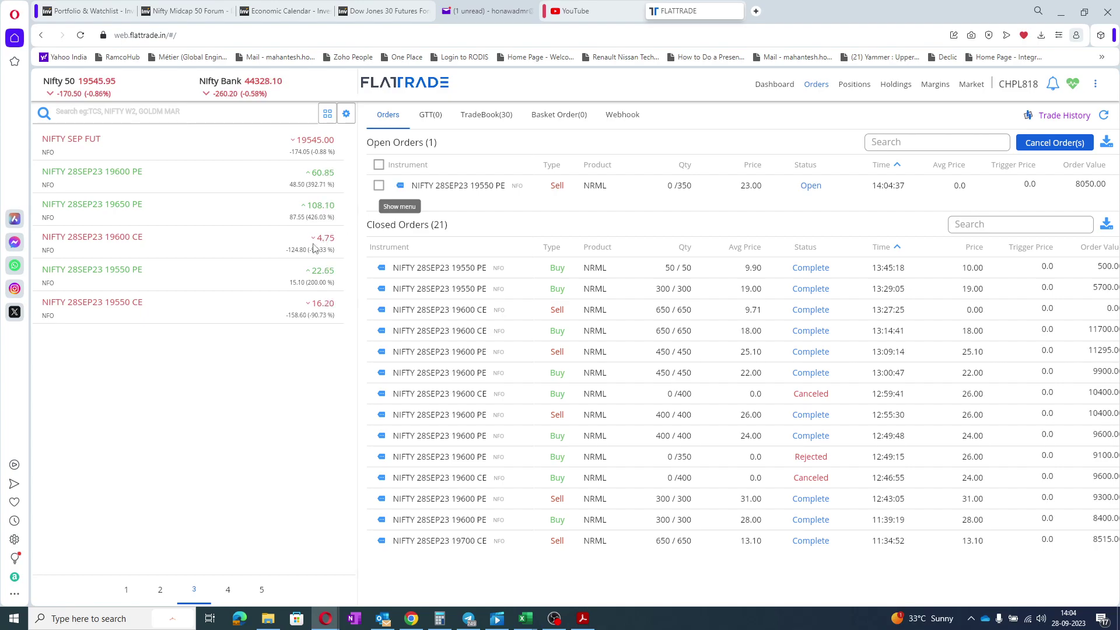
left_click(269, 272)
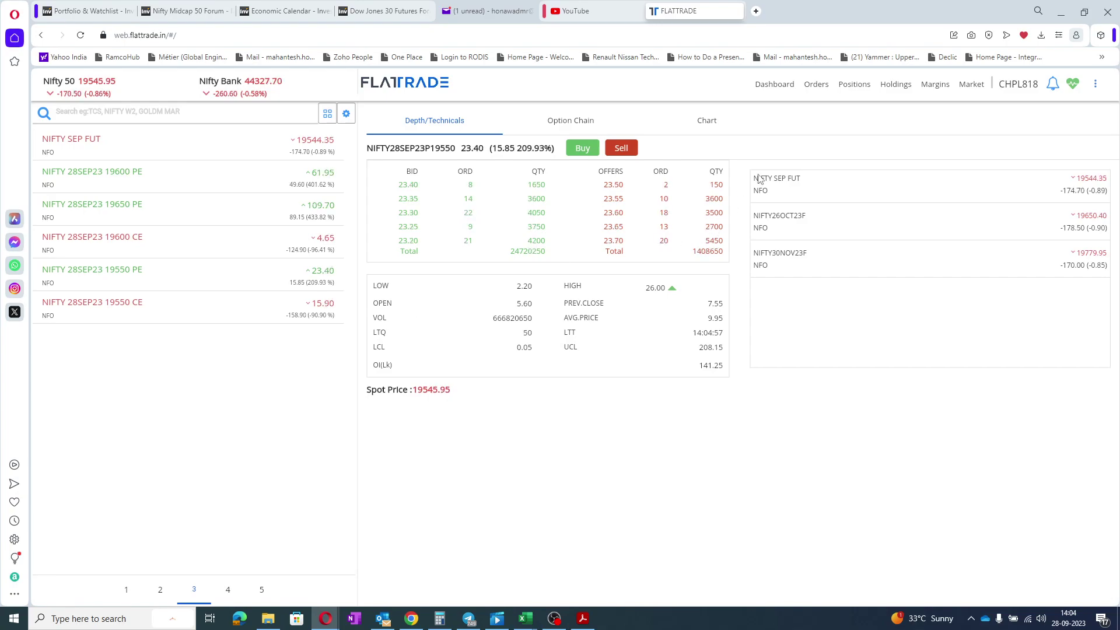
- Show the account margins, switch to the Book1 workbook in Excel, and set F16 to 8200 and F17 to 120
left_click(932, 85)
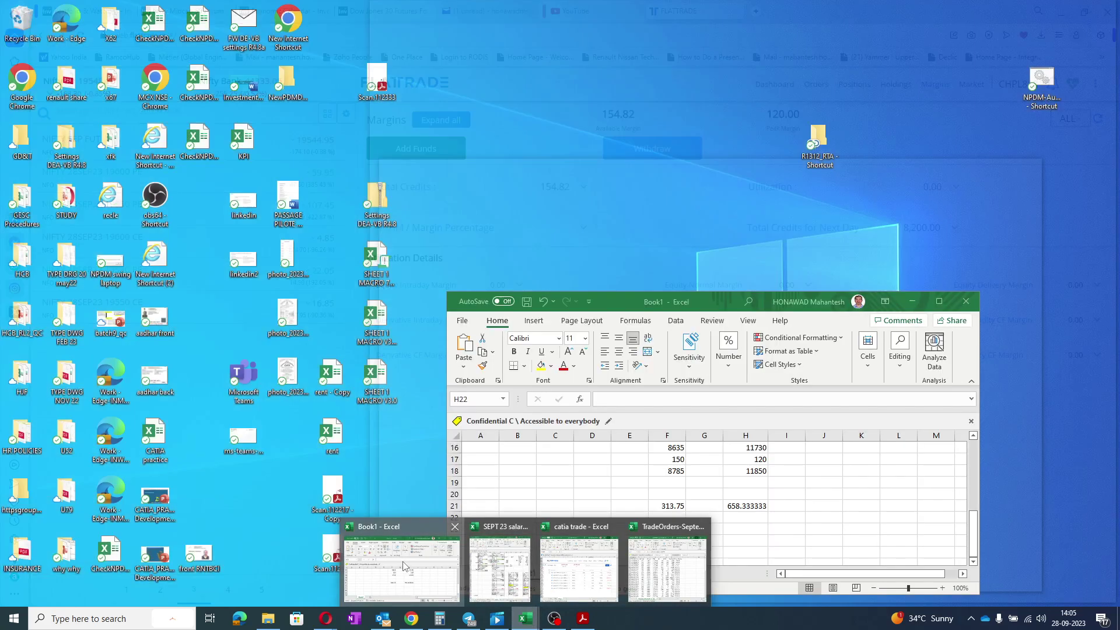
left_click(405, 566)
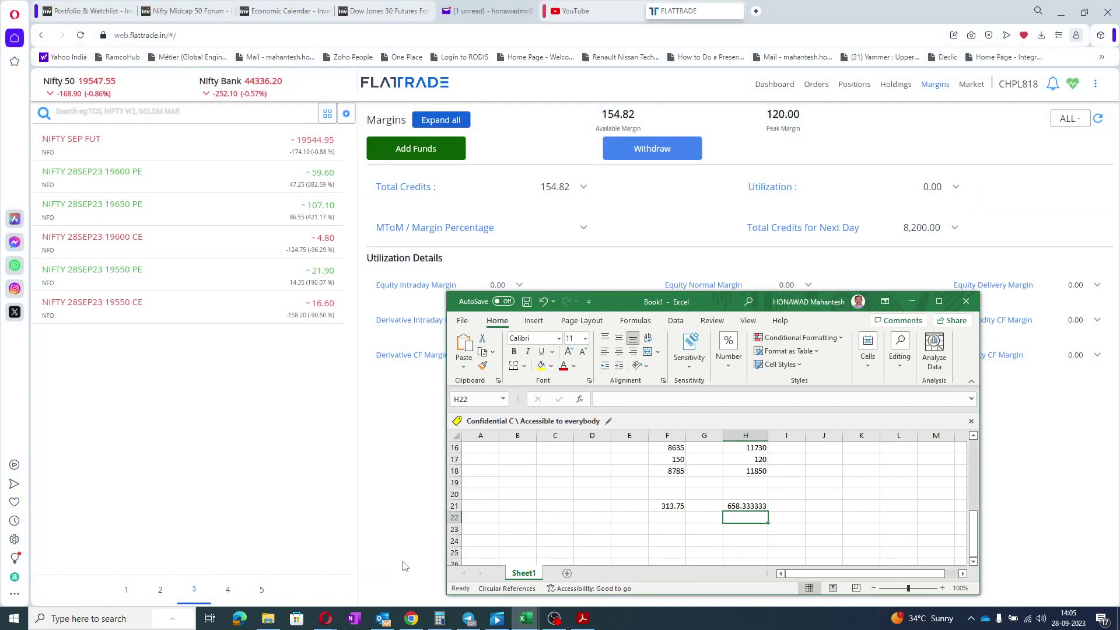
left_click(671, 447)
type("8200")
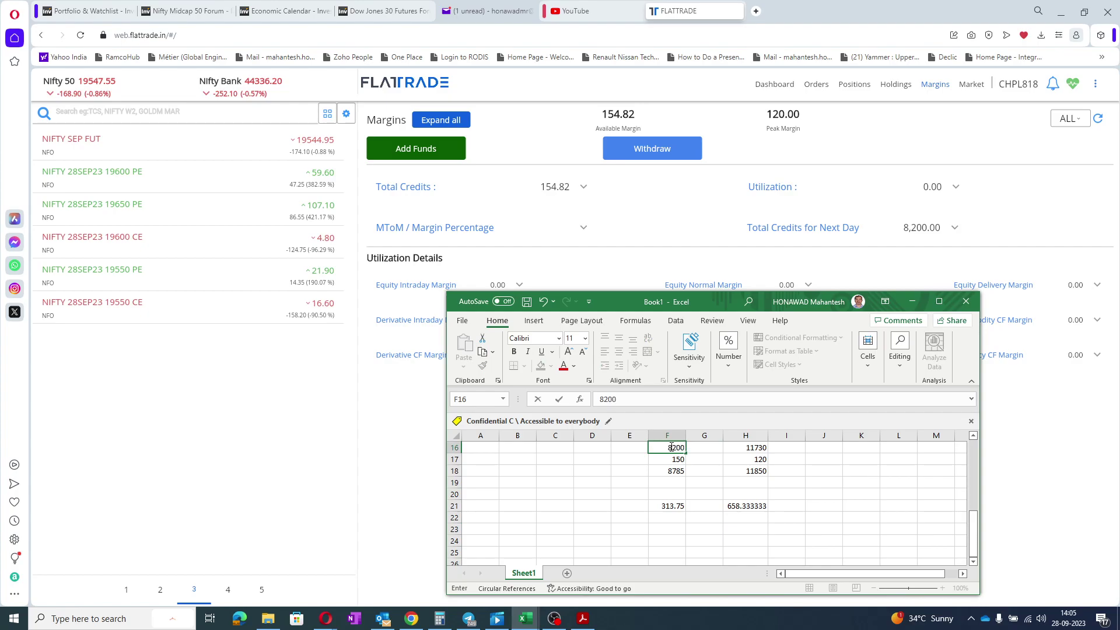
key("Return")
type("120")
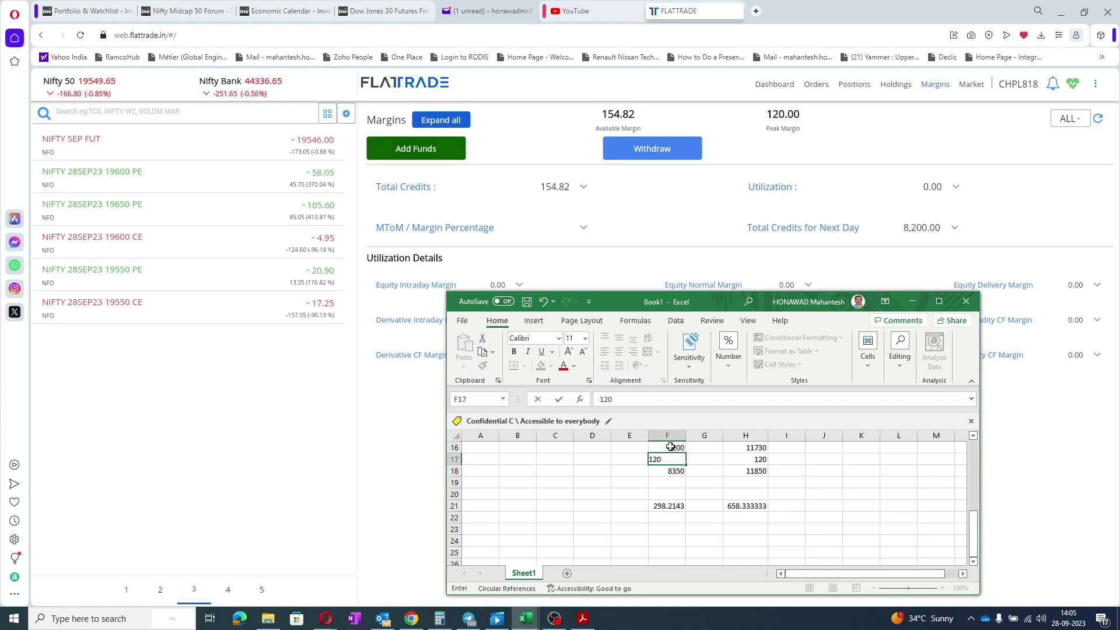
key("Return")
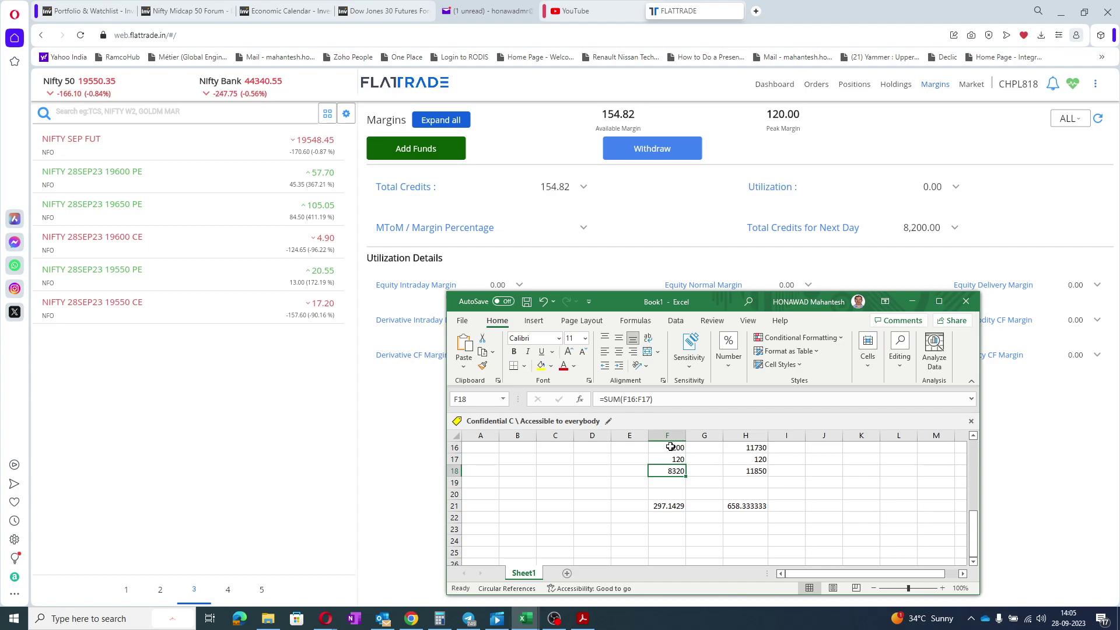
- Change the formula in cell F21 to =F18/15
left_click(663, 505)
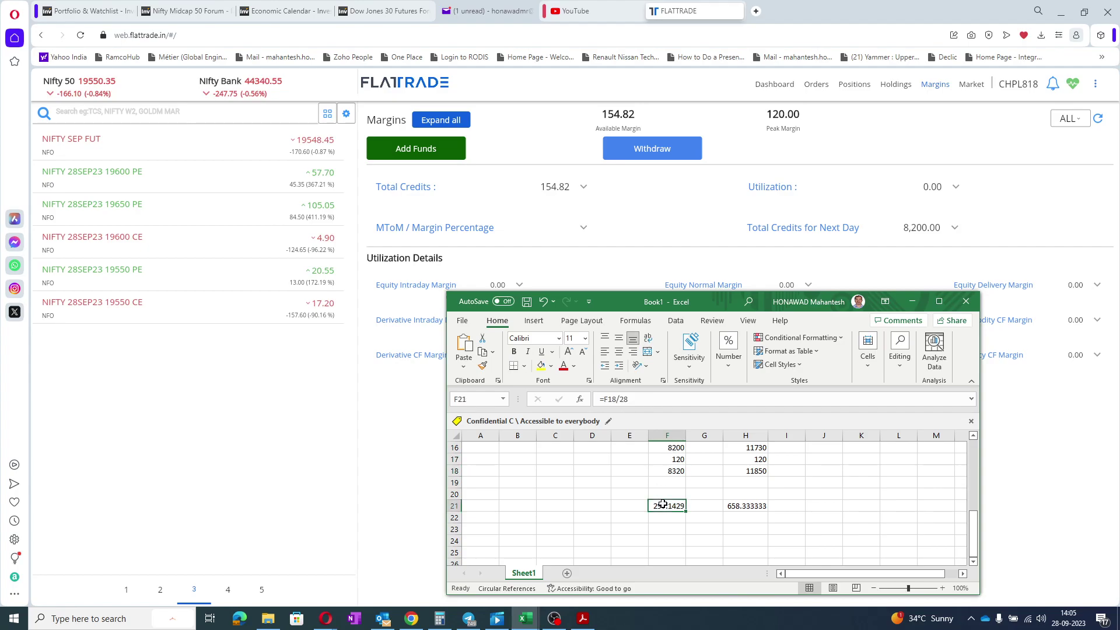
left_click(643, 396)
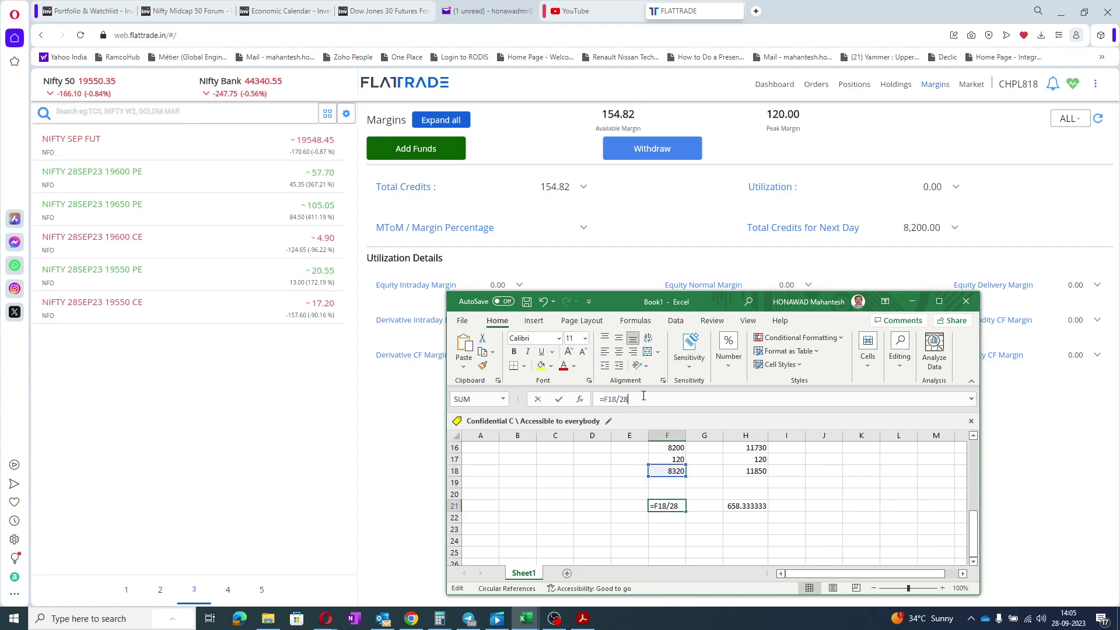
key("BackSpace")
key("BackSpace")
type("15")
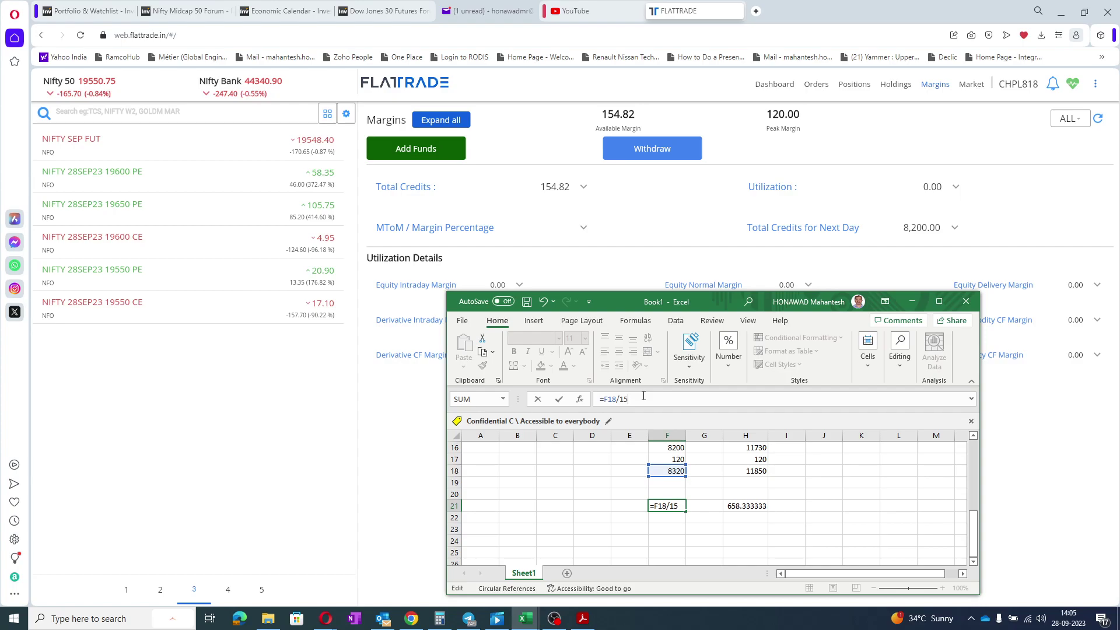
key("Return")
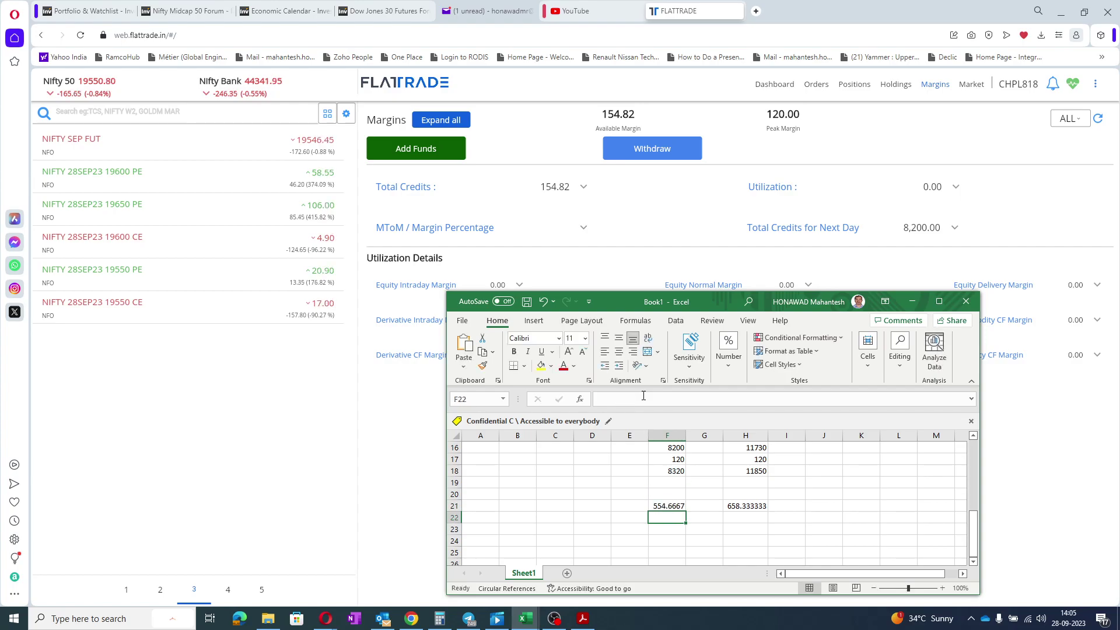
left_click(194, 308)
left_click(194, 308)
type("550")
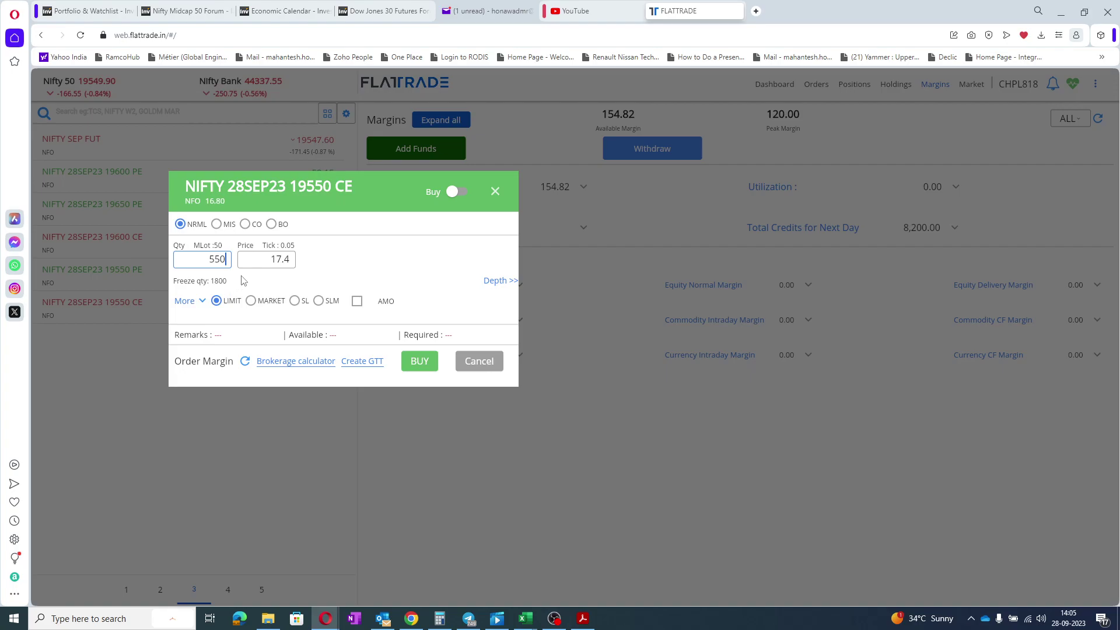
left_click(261, 257)
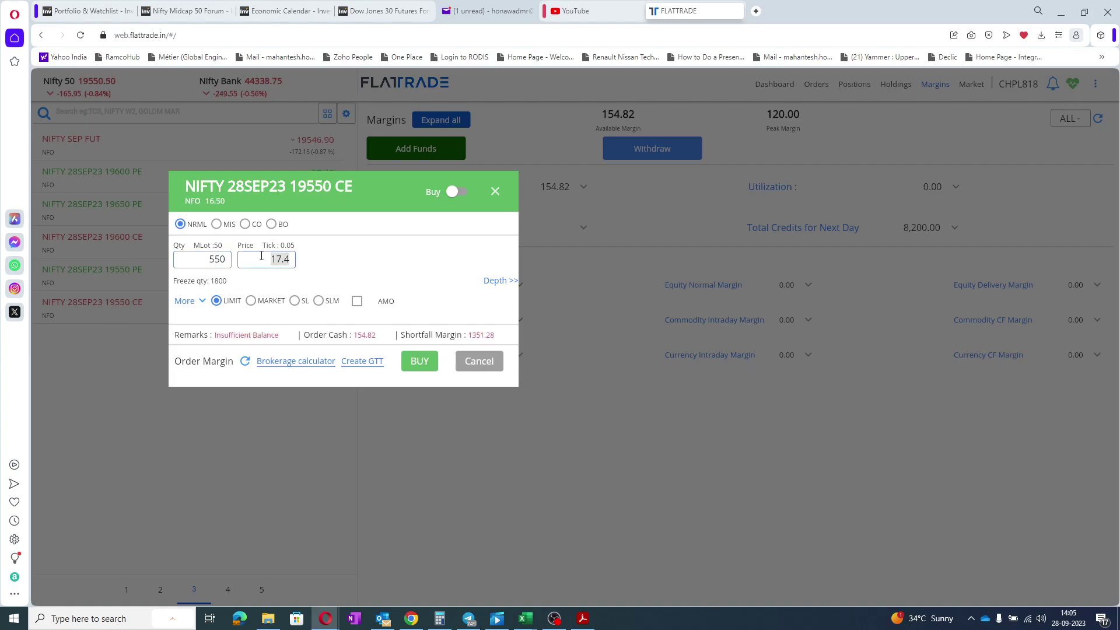
type("15")
left_click_drag(274, 191, 527, 293)
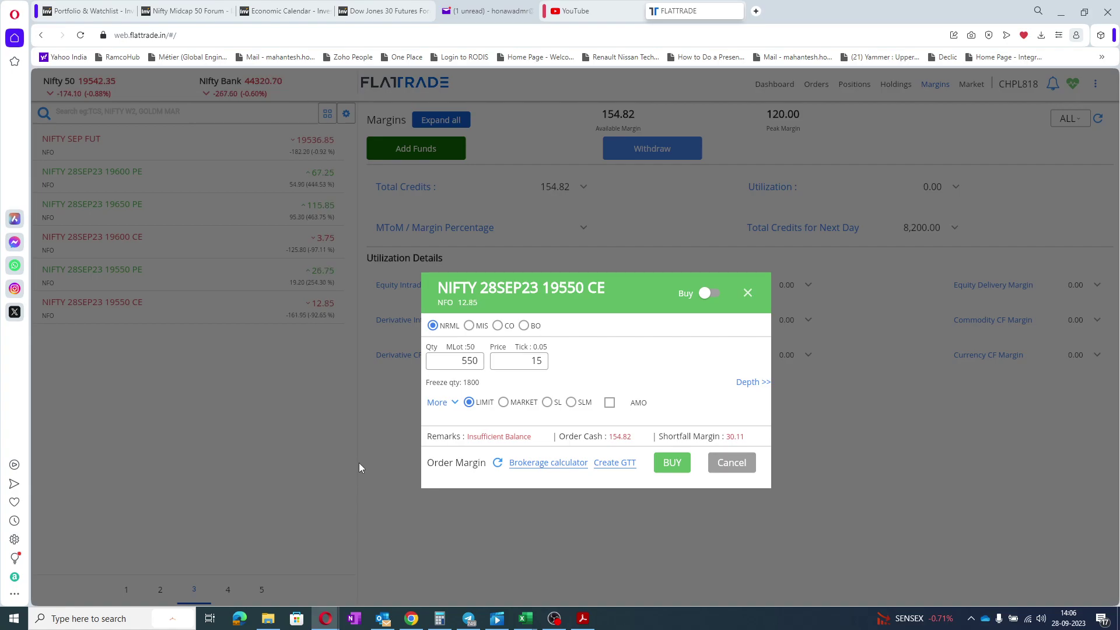
left_click(747, 293)
- Search for 44200 in watchlist 1, add BANKNIFTY 28SEP23 44200 PE, and open its market depth
left_click(124, 591)
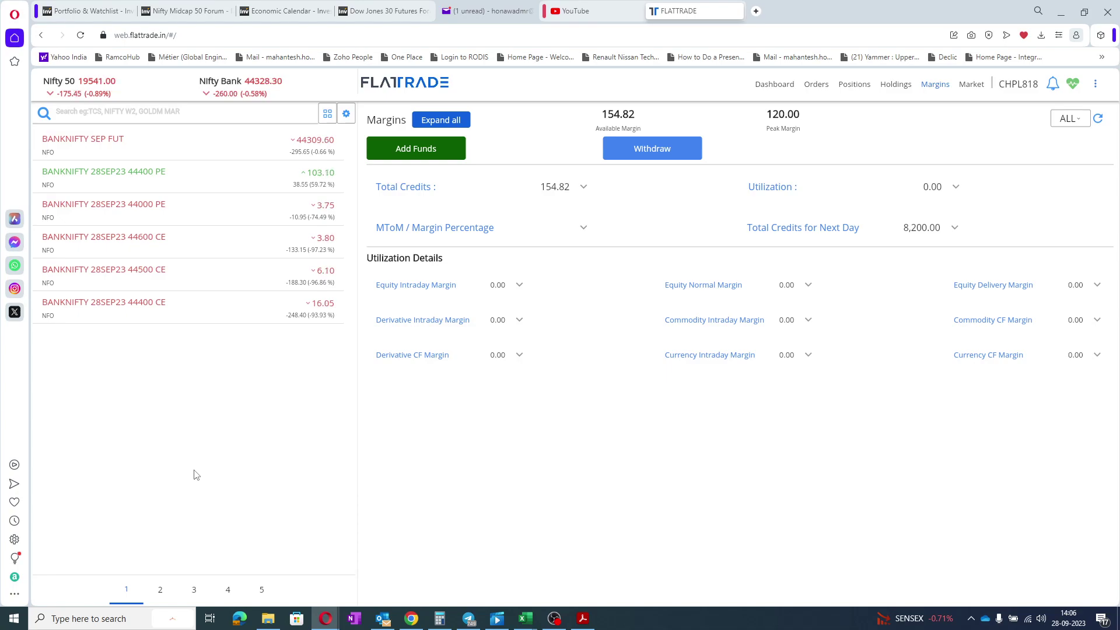
left_click(199, 112)
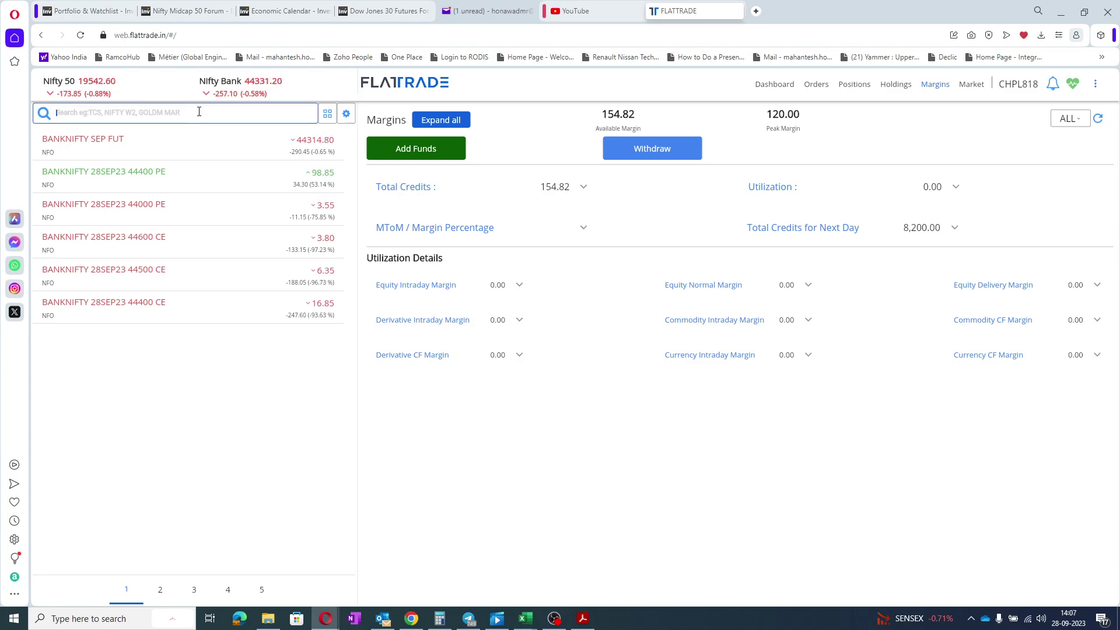
type("44200")
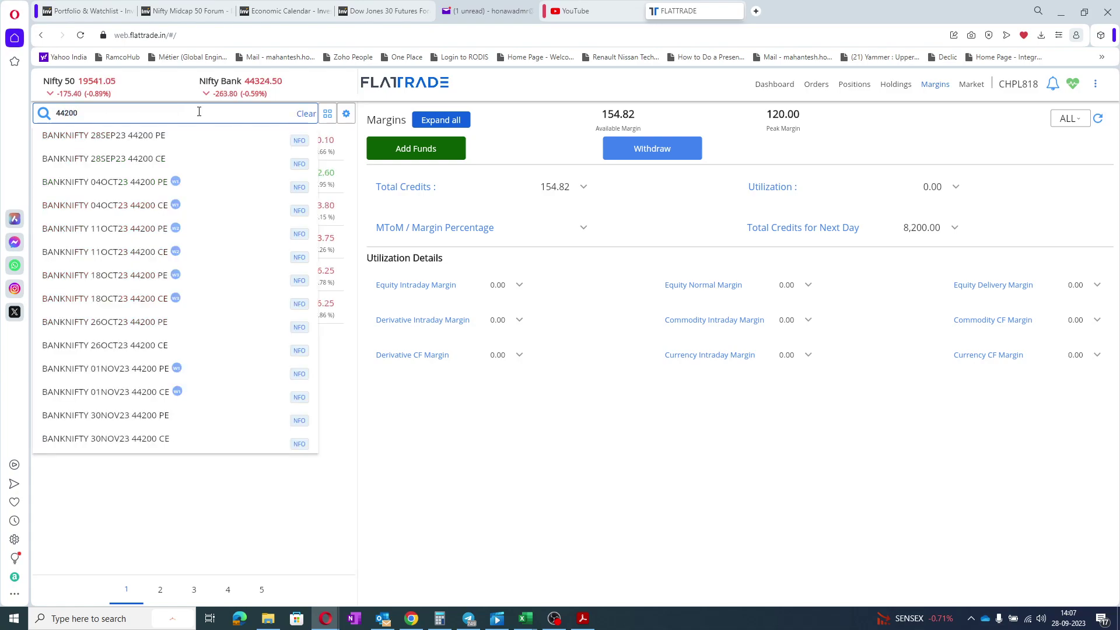
key("Escape")
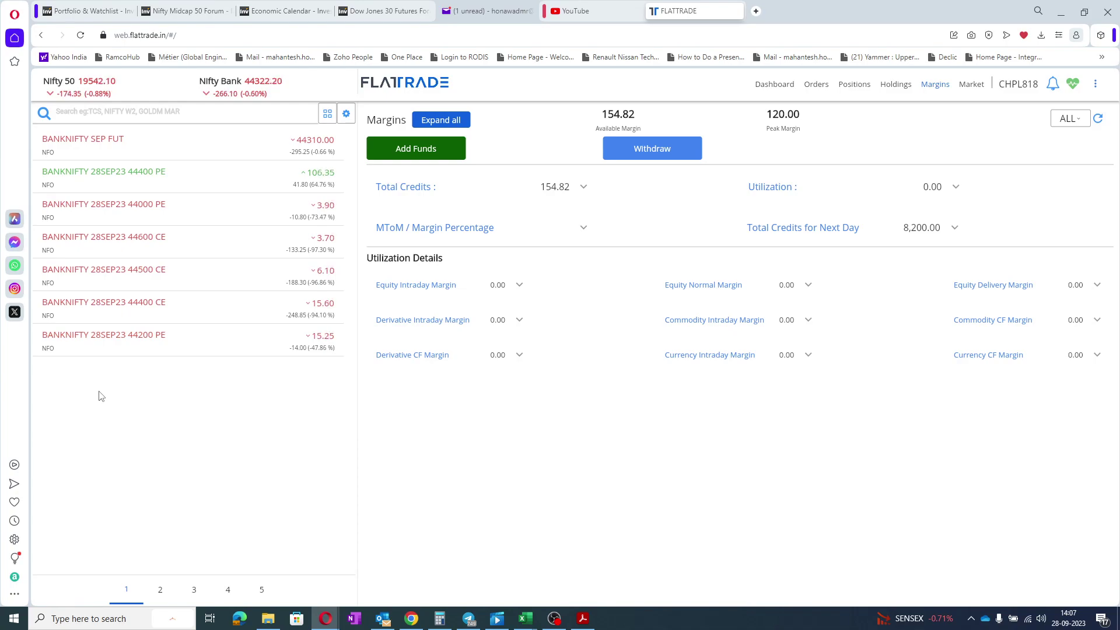
mouse_move(240, 345)
left_click(250, 338)
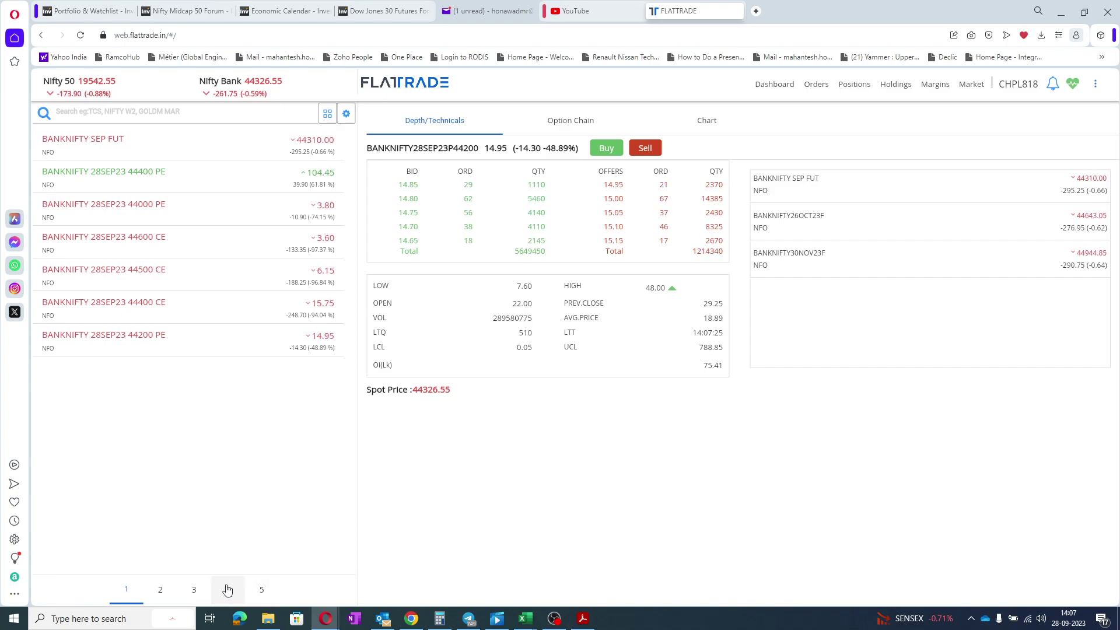
- Show watchlist 3, switch to the Book1 workbook in Excel, and change the formula in F21 to =F18/12
left_click(193, 590)
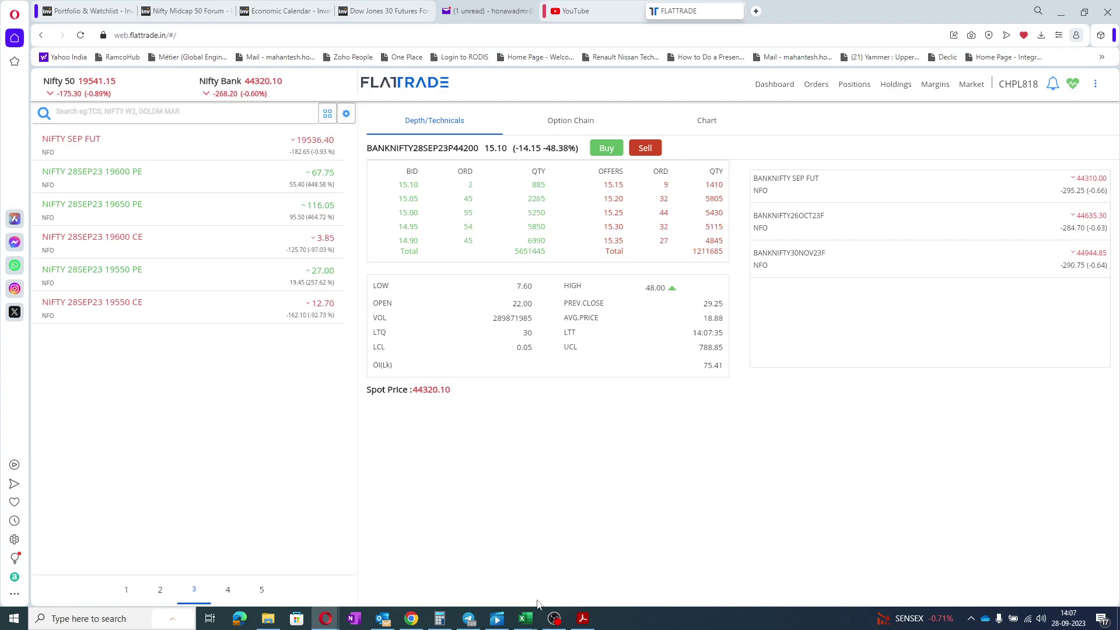
mouse_move(525, 623)
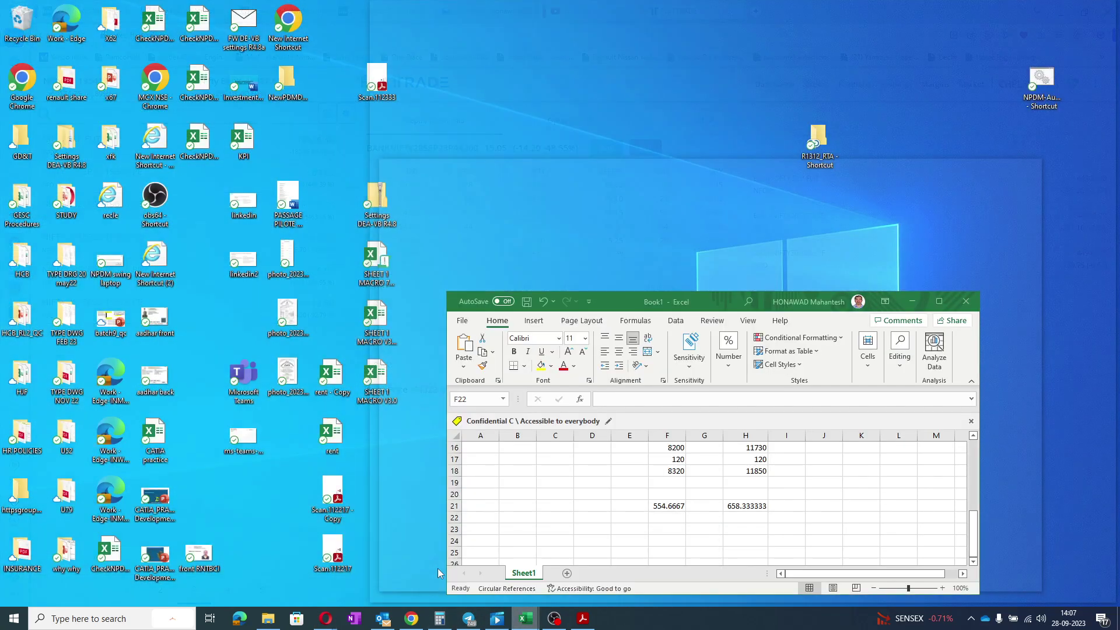
left_click(437, 568)
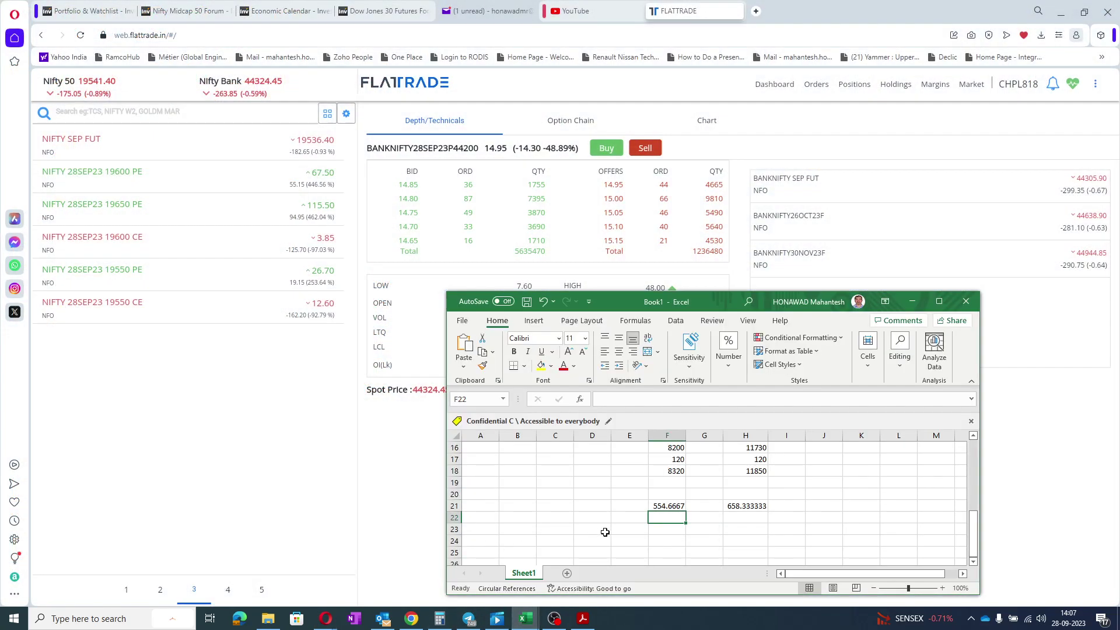
left_click(656, 506)
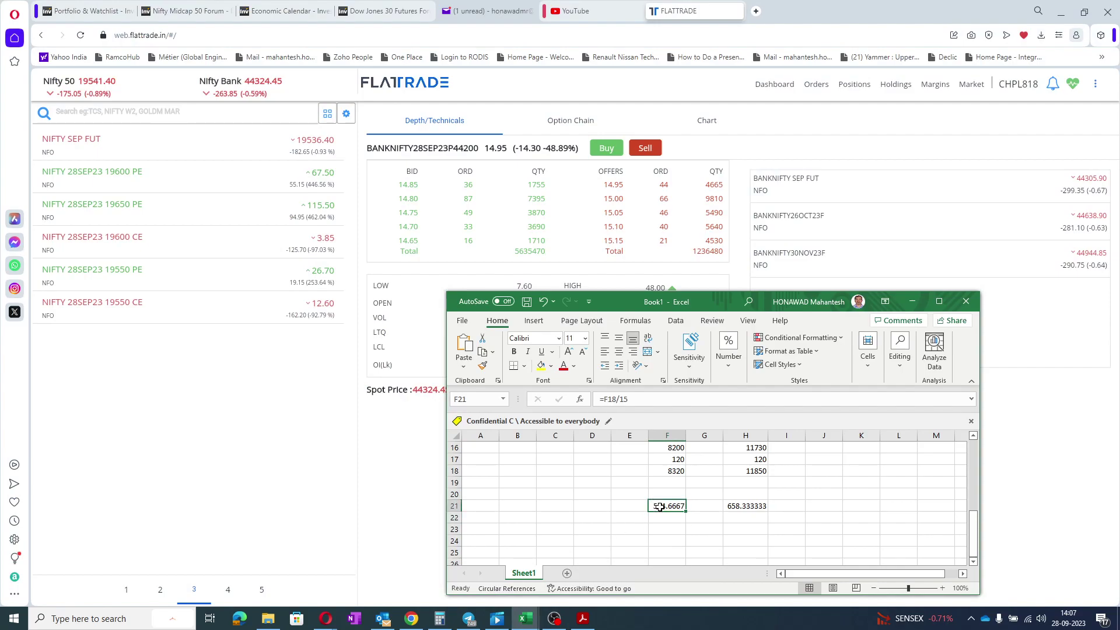
left_click(651, 397)
key("BackSpace")
type("2")
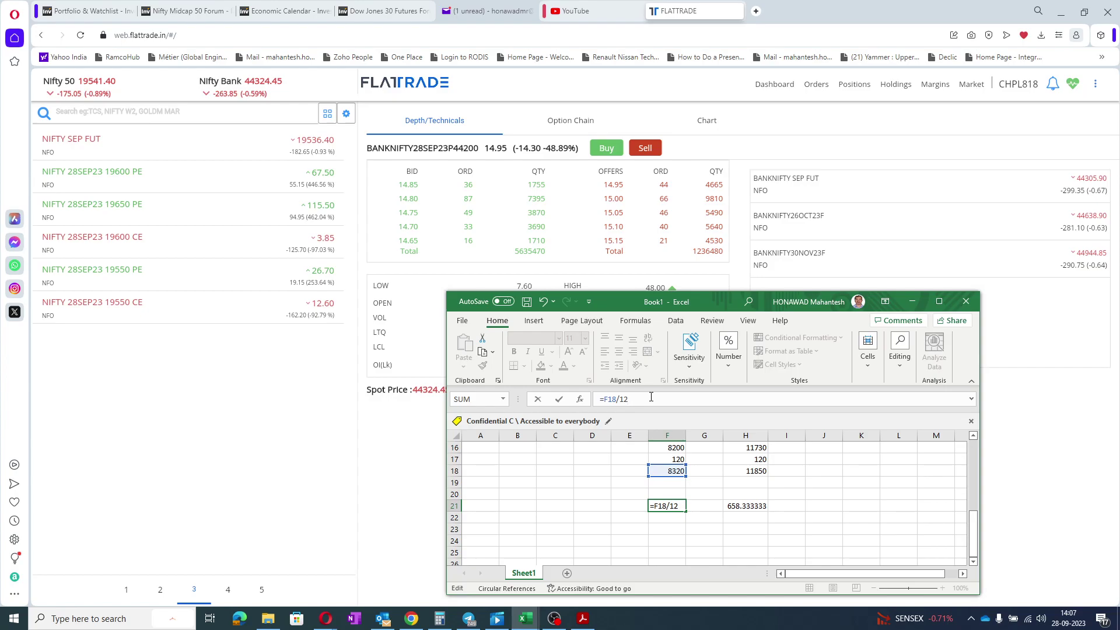
key("Return")
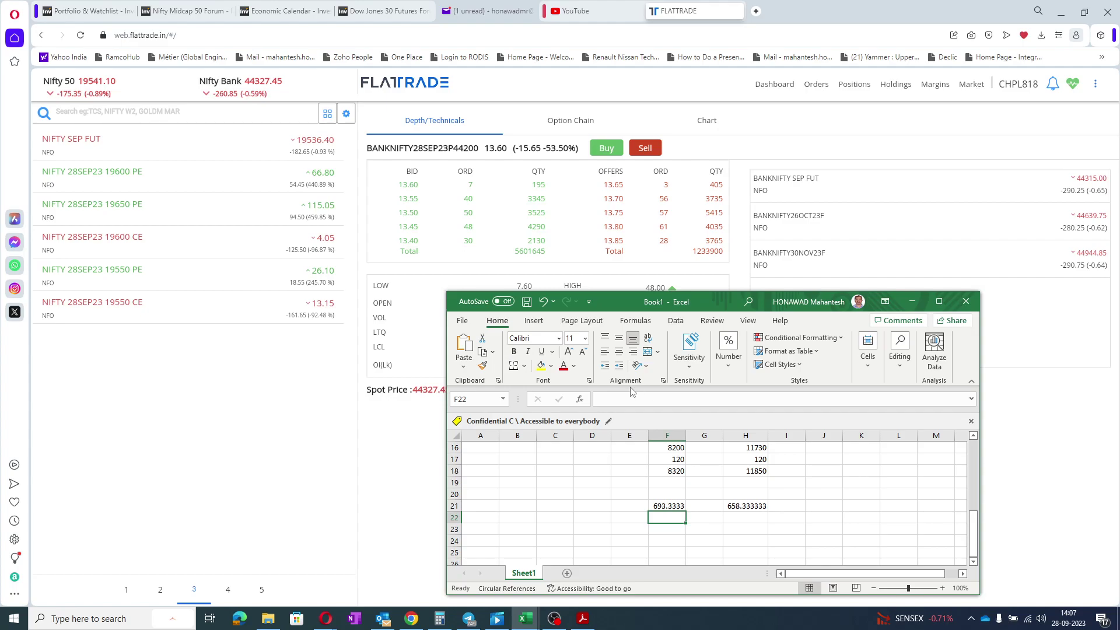
- Check the market depth of NIFTY SEP FUT, return to the Book1 workbook, and change the formula in F21 to =F18/13
left_click(250, 141)
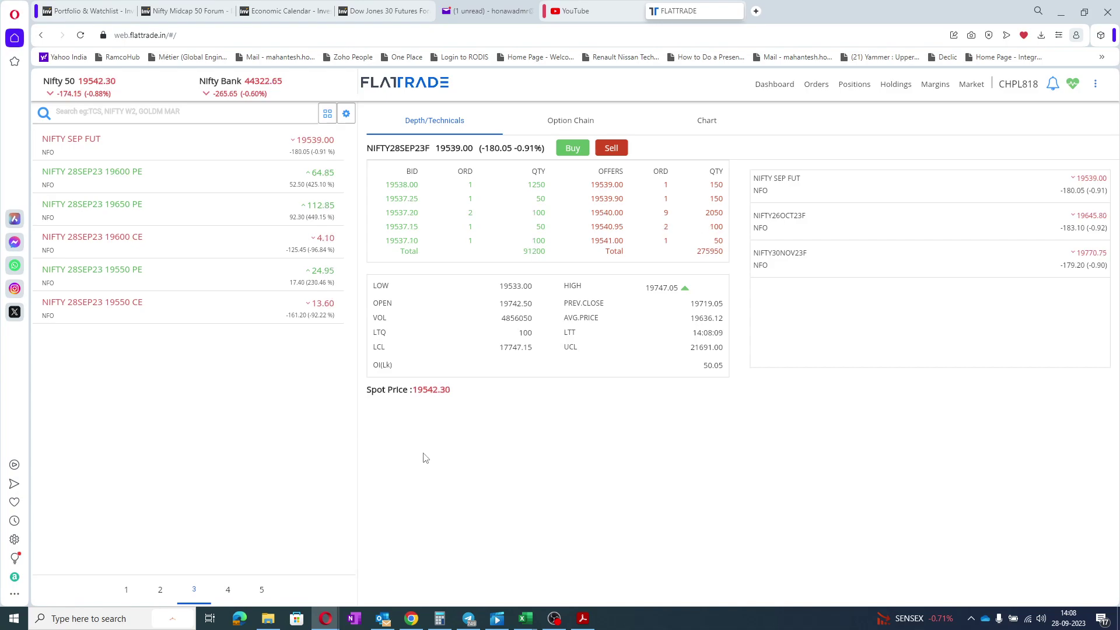
mouse_move(526, 622)
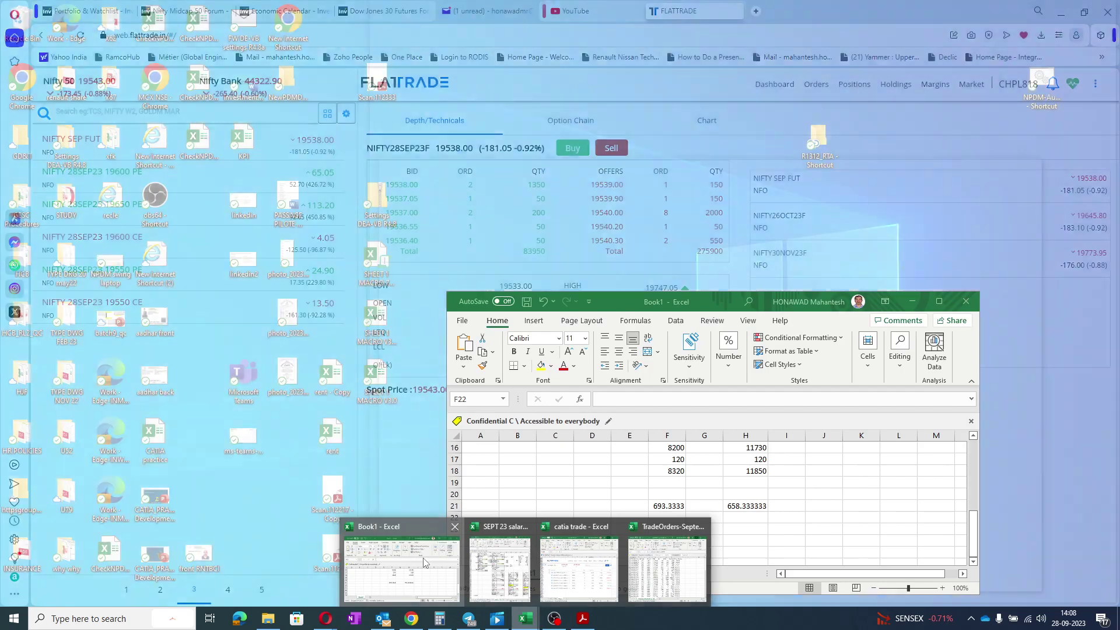
left_click(435, 559)
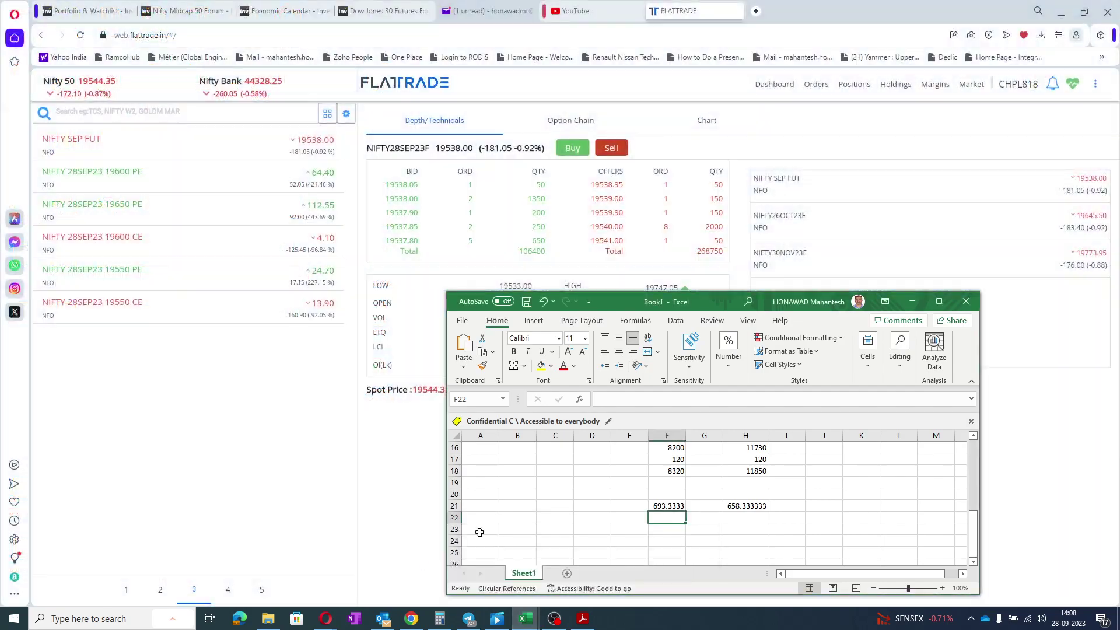
left_click(662, 505)
left_click(643, 402)
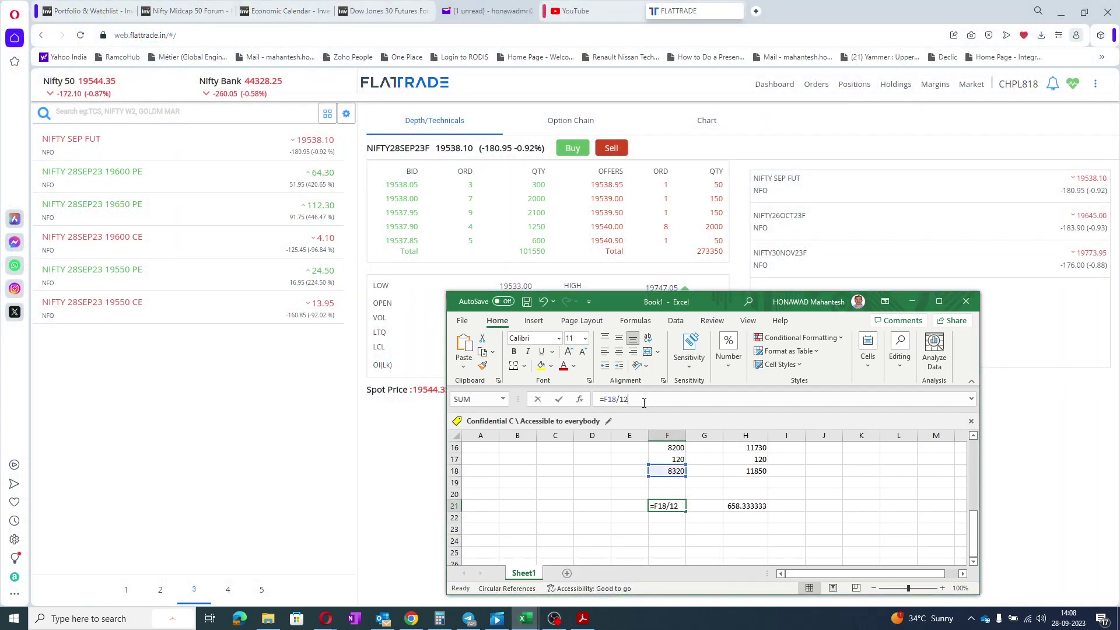
key("BackSpace")
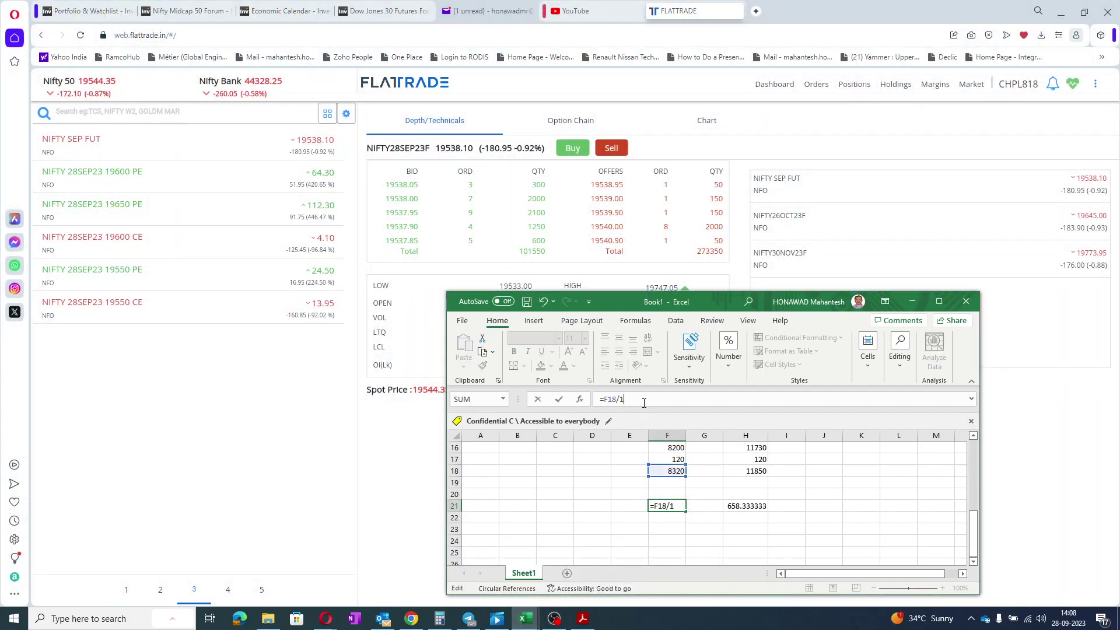
type("3")
key("Return")
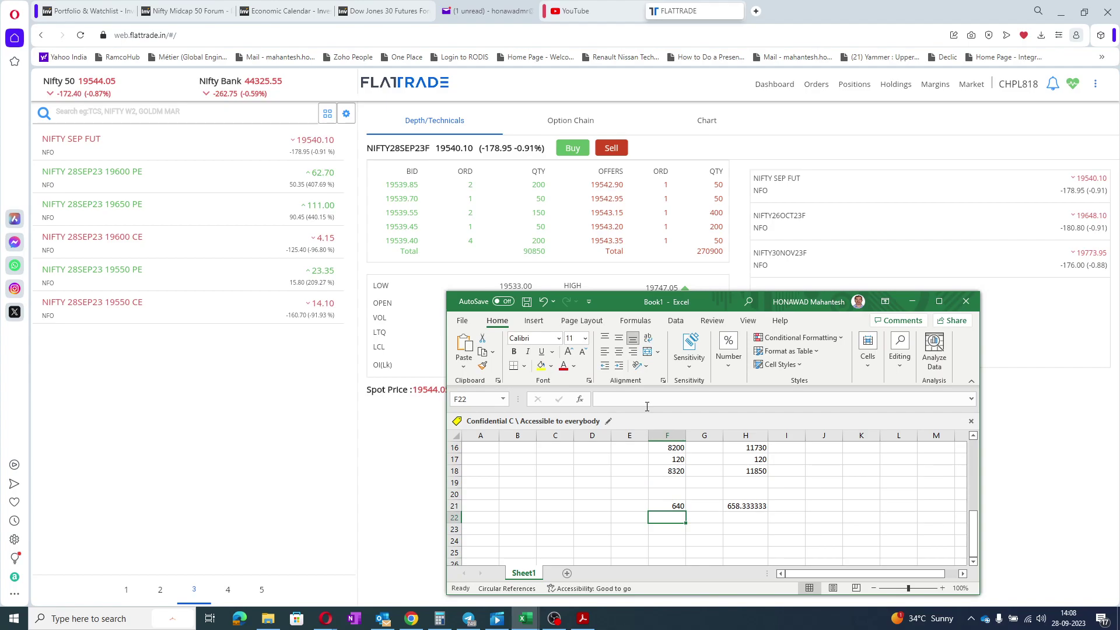
- Set the divisor in the F21 formula back to 12
left_click(672, 502)
left_click(651, 398)
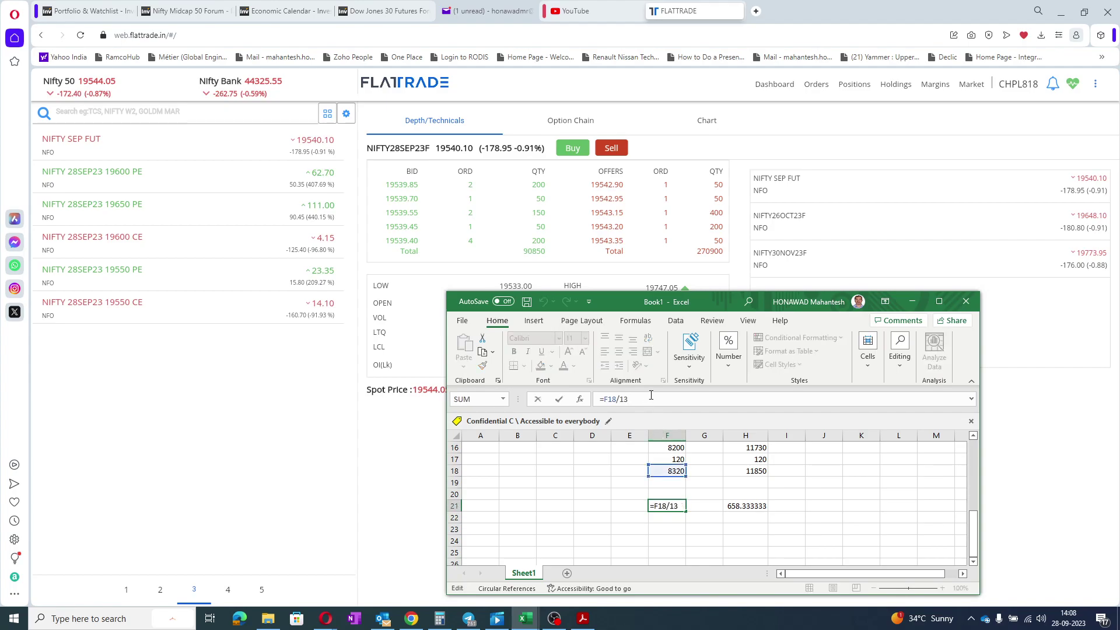
key("BackSpace")
key("Return")
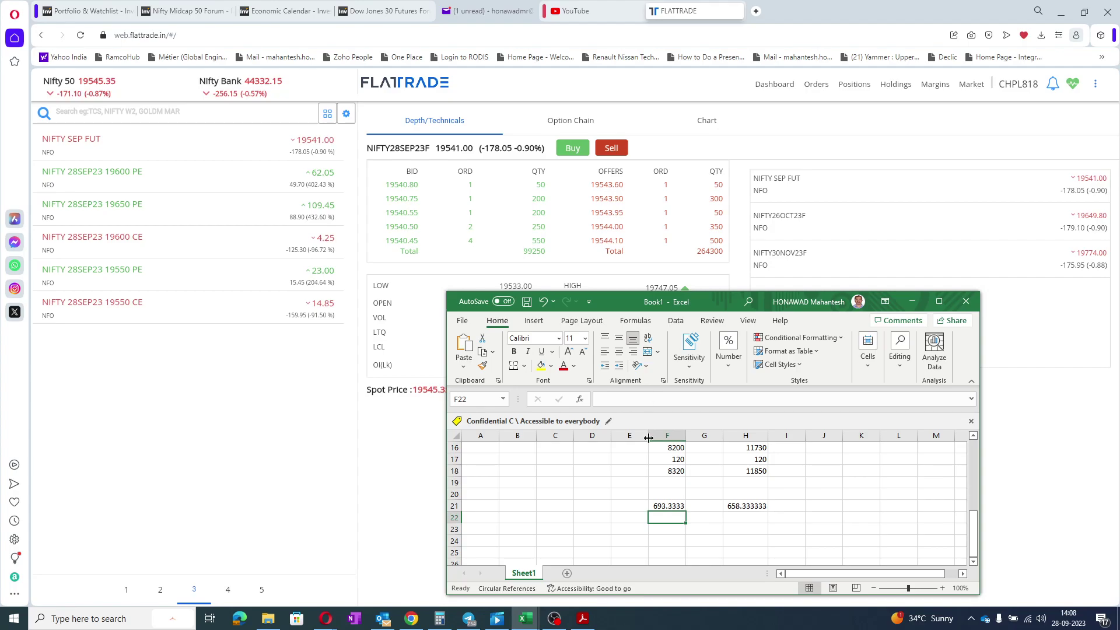
- Change the formula in cell F21 to =F18/11
left_click(663, 505)
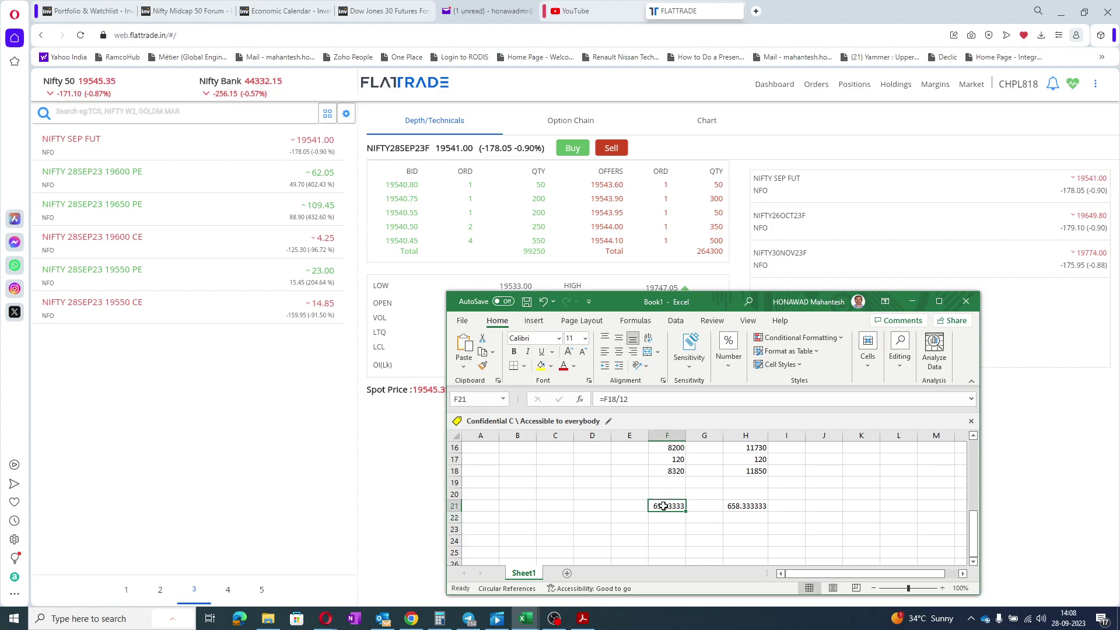
left_click(659, 403)
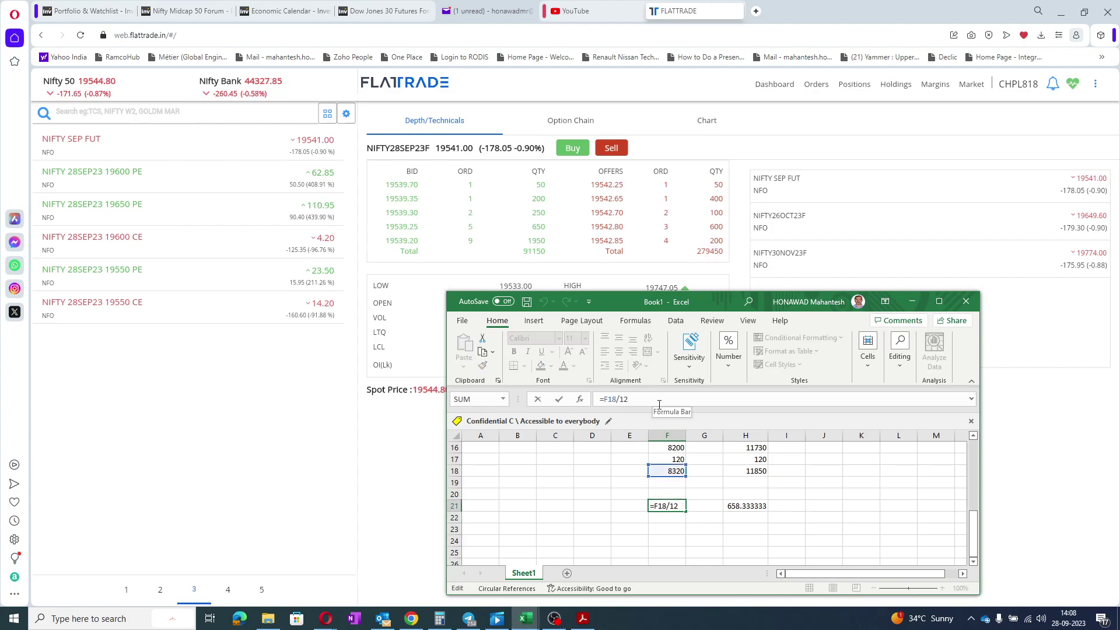
key("BackSpace")
type("1")
key("Return")
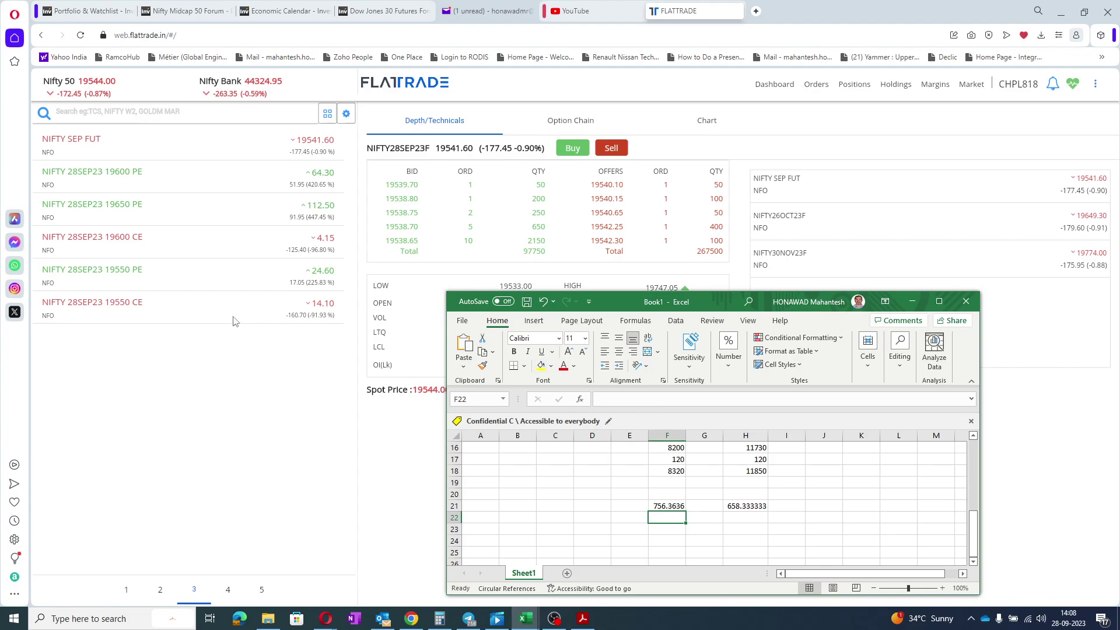
- Submit an NRML limit buy order for 750 NIFTY 28SEP23 19550 CE at a price of 11 in Flattrade
left_click(193, 311)
left_click(193, 303)
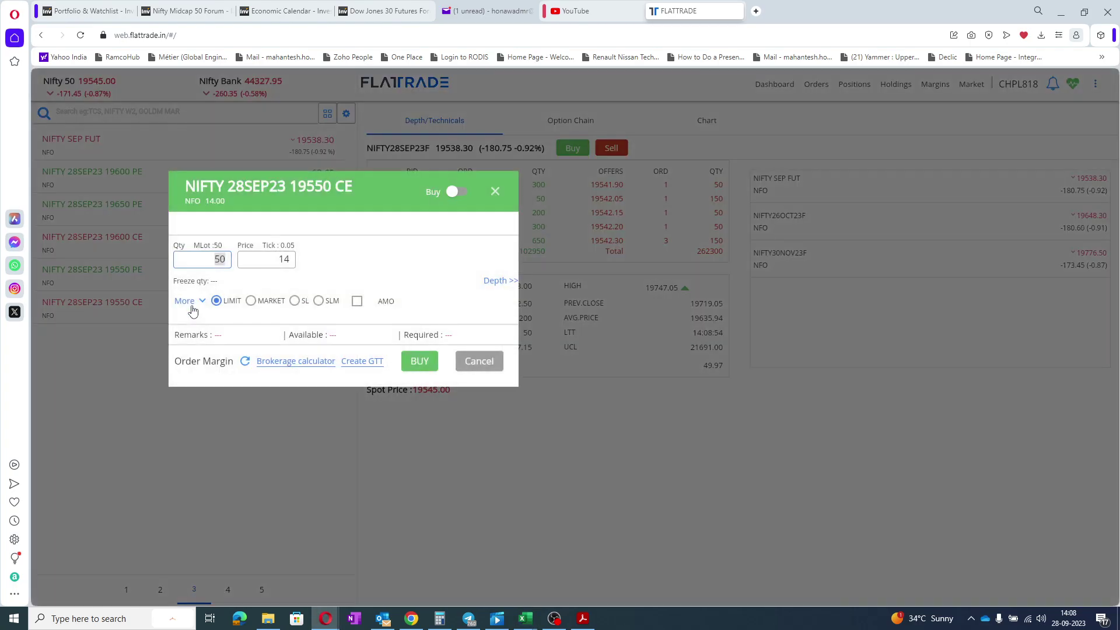
type("750")
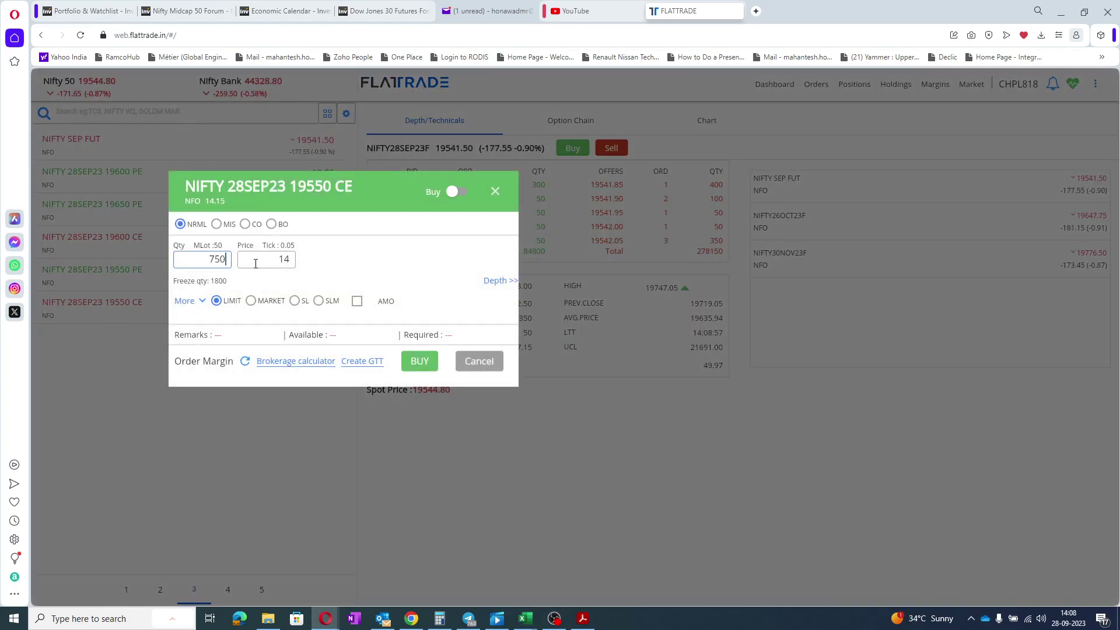
left_click(257, 264)
type("11")
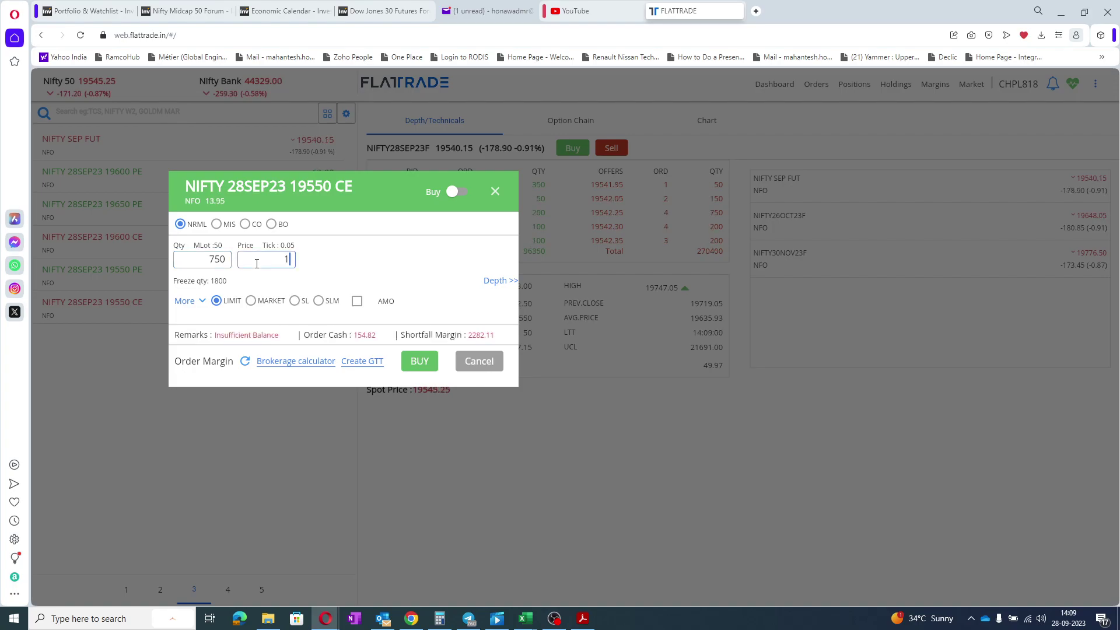
left_click(418, 361)
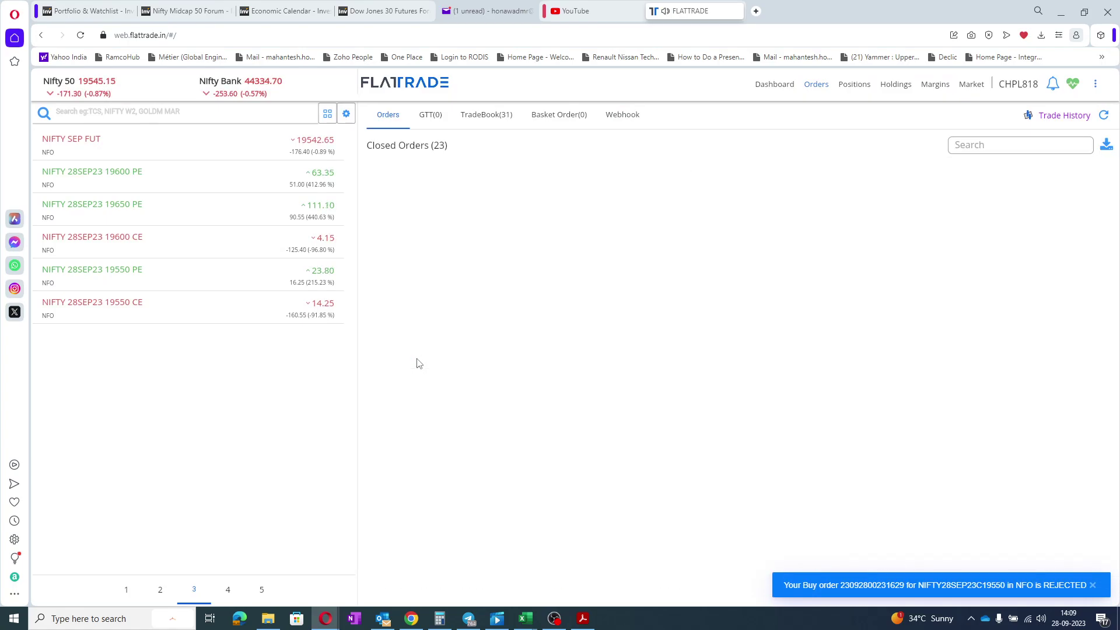
- Review the details of the rejected NIFTY 28SEP23 19550 CE order, and look over the quantity calculation in Book1
left_click(807, 190)
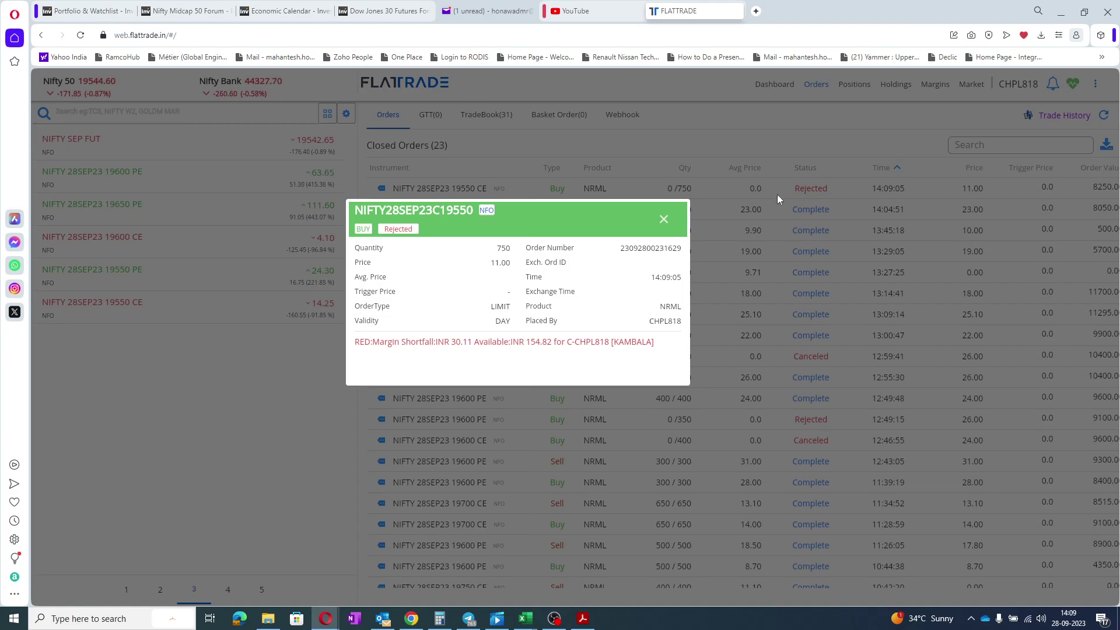
left_click(663, 220)
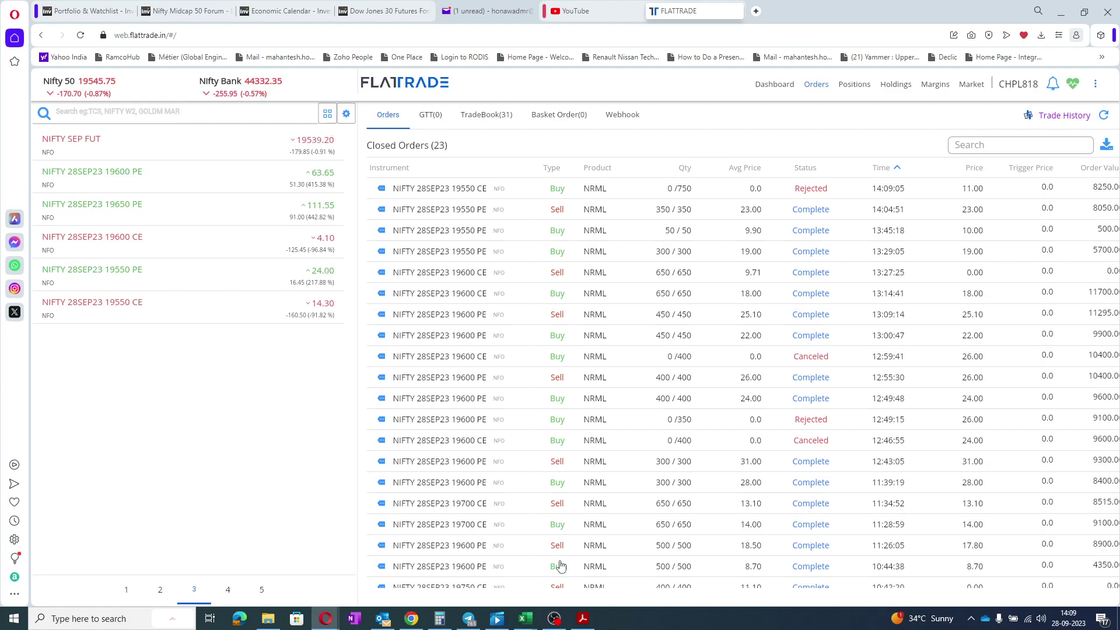
mouse_move(524, 618)
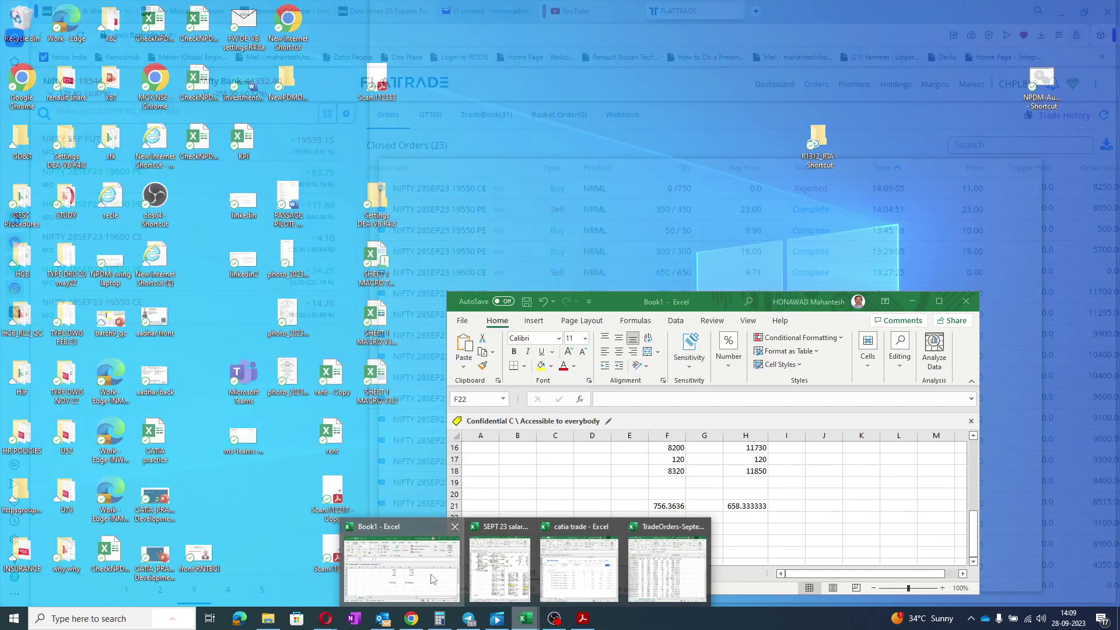
left_click(432, 578)
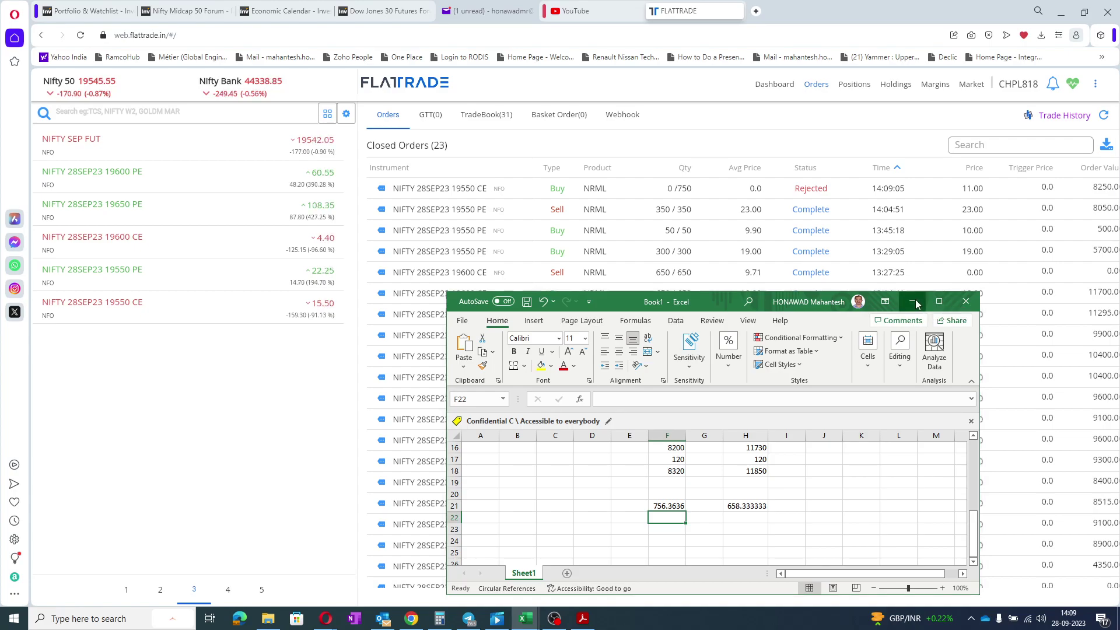
left_click(913, 301)
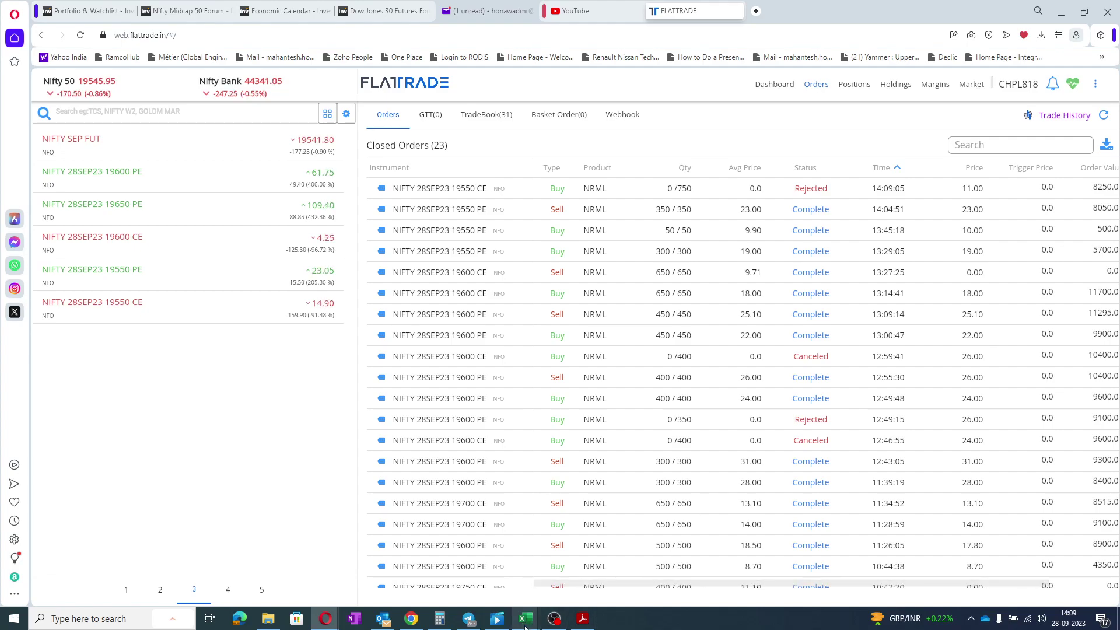
- Bring the Book1 workbook back up in Excel and change the formula in F21 to =F18/14
left_click(440, 619)
left_click(440, 619)
mouse_move(524, 619)
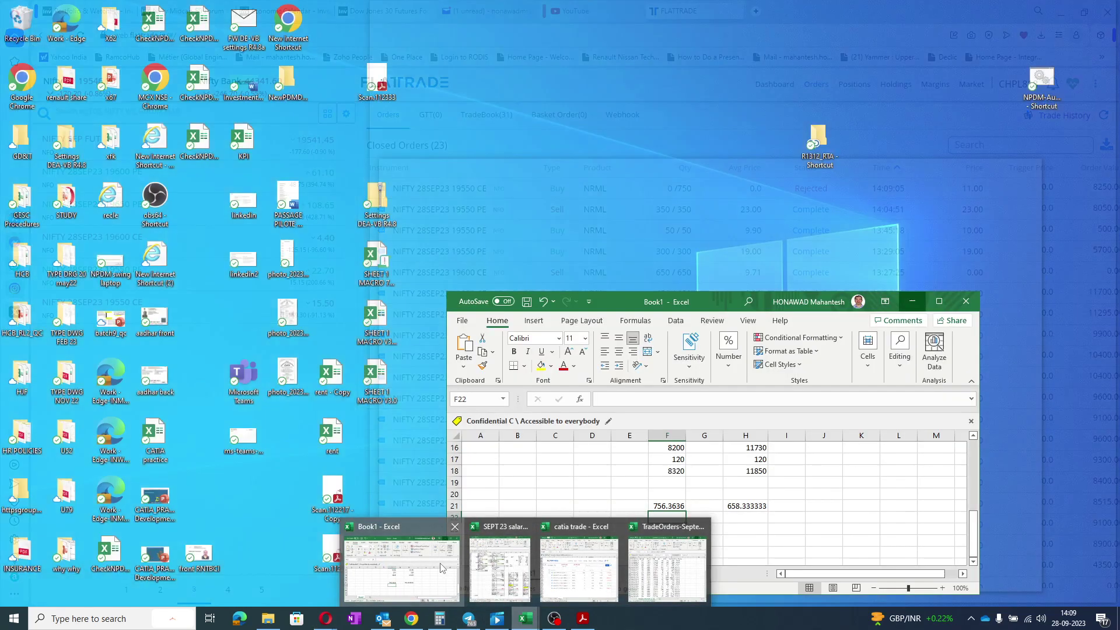
left_click(441, 567)
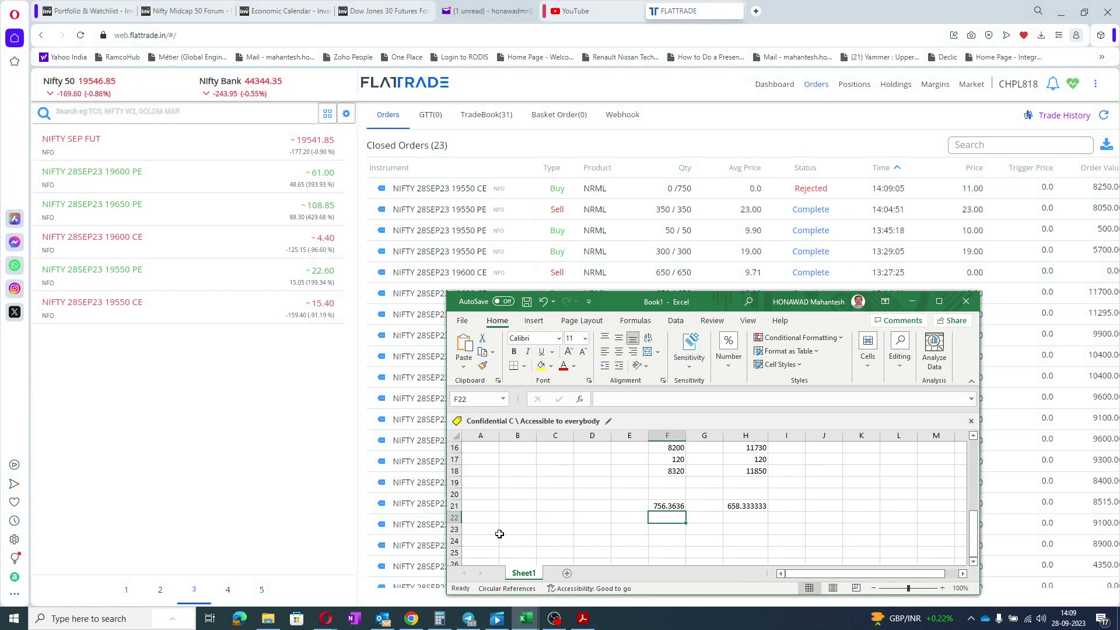
left_click(664, 505)
left_click(663, 402)
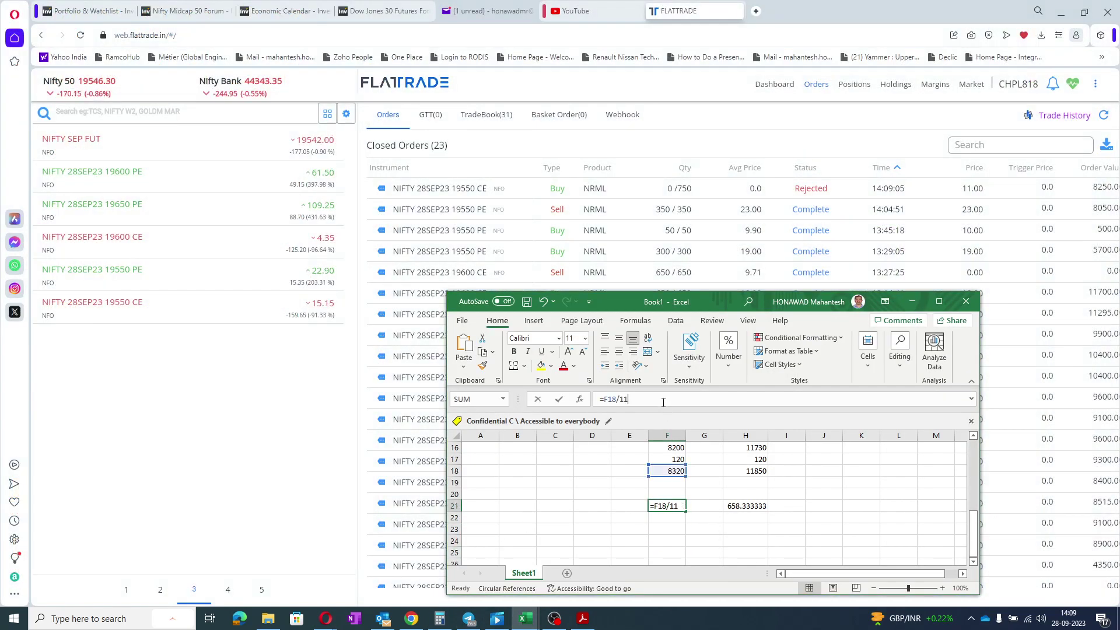
key("BackSpace")
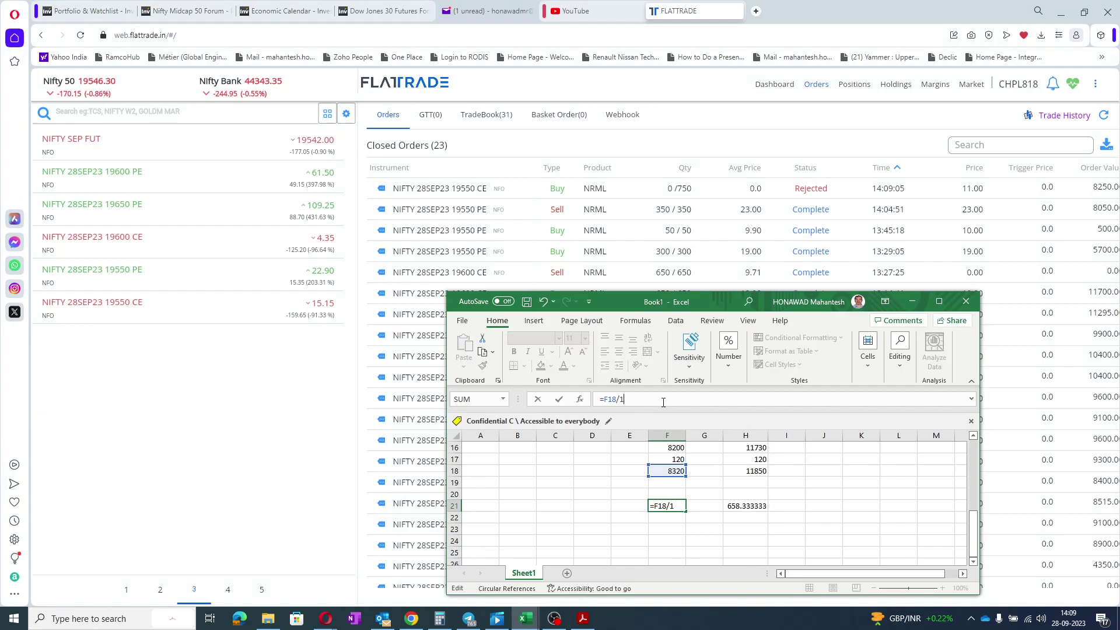
key("Return")
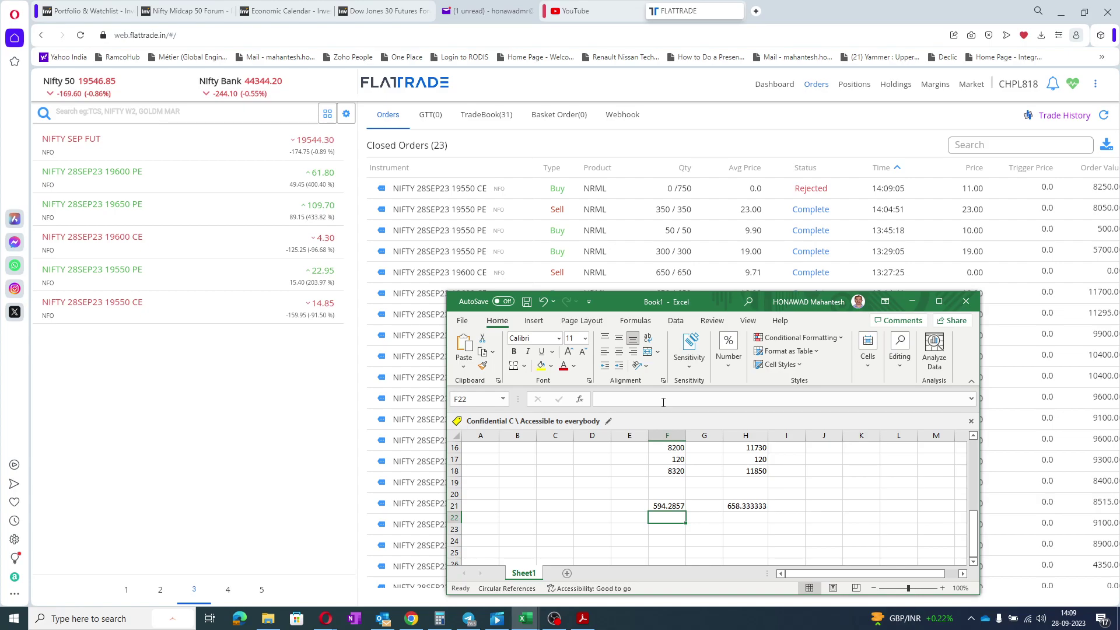
- Replace the divisor in the F21 formula with 13, making it =F18/13
left_click(659, 505)
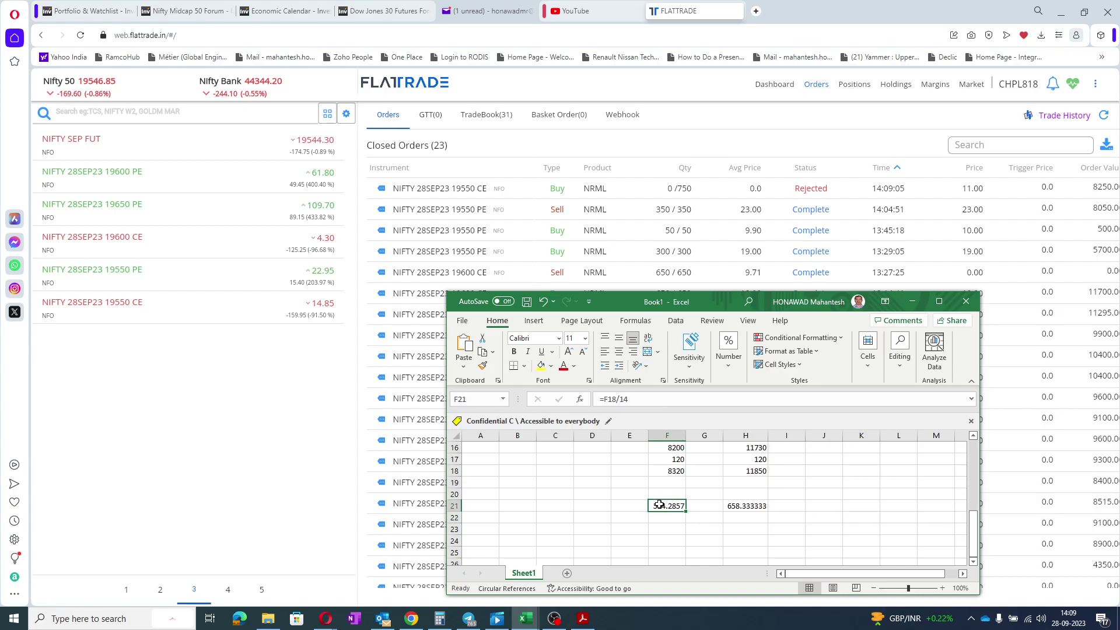
left_click(649, 400)
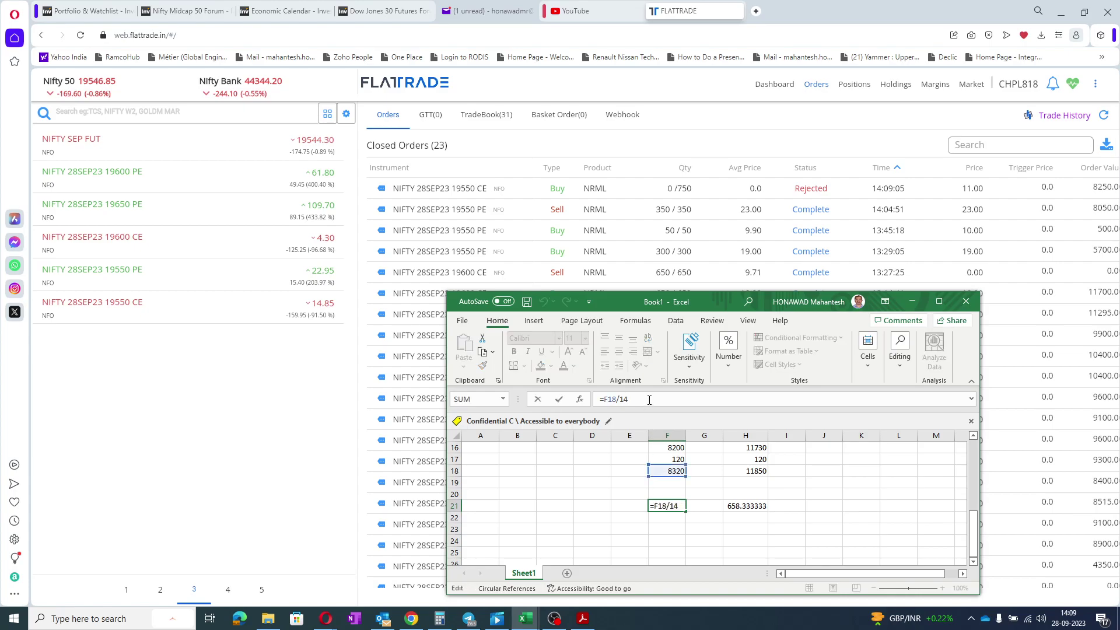
key("BackSpace")
type("3")
key("Return")
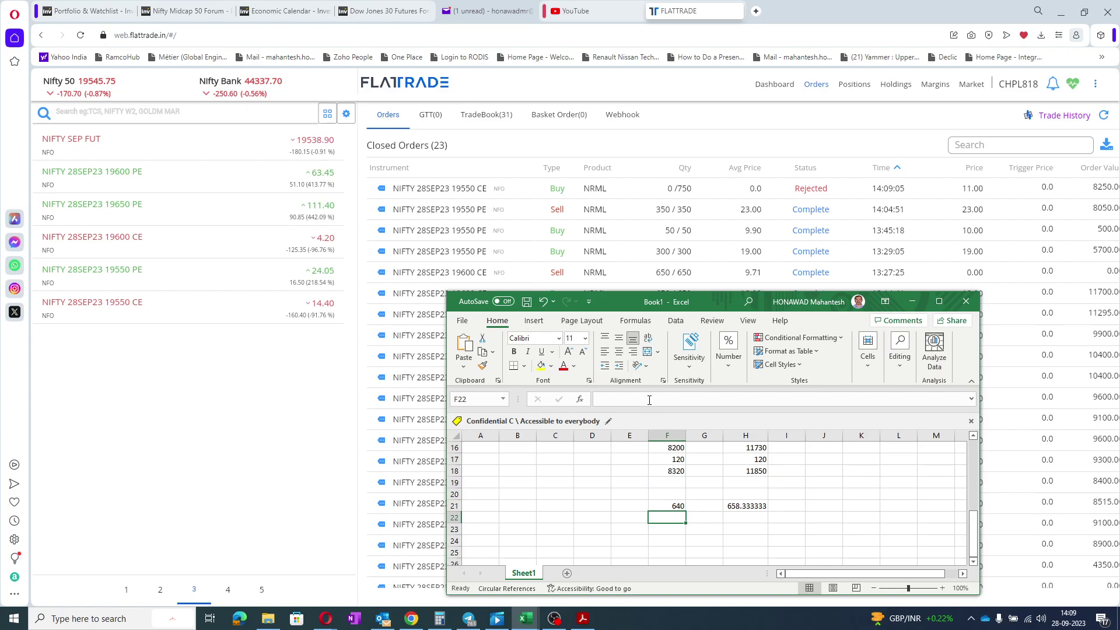
left_click(664, 505)
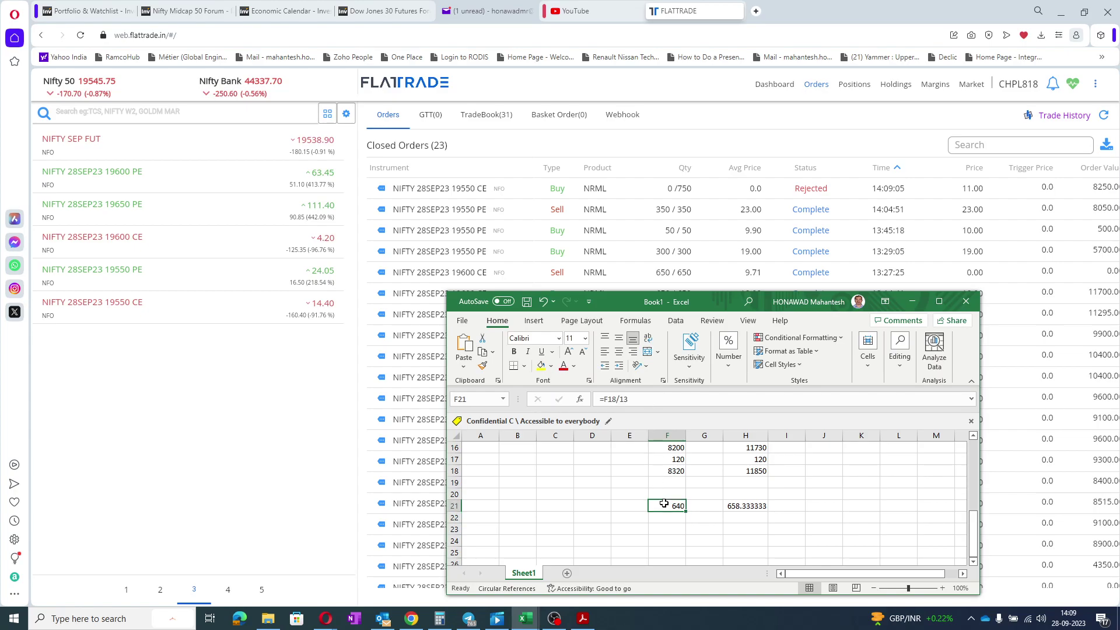
- Change the divisor in the F21 formula of Book1 to 10.5, making it =F18/10.5
left_click(654, 401)
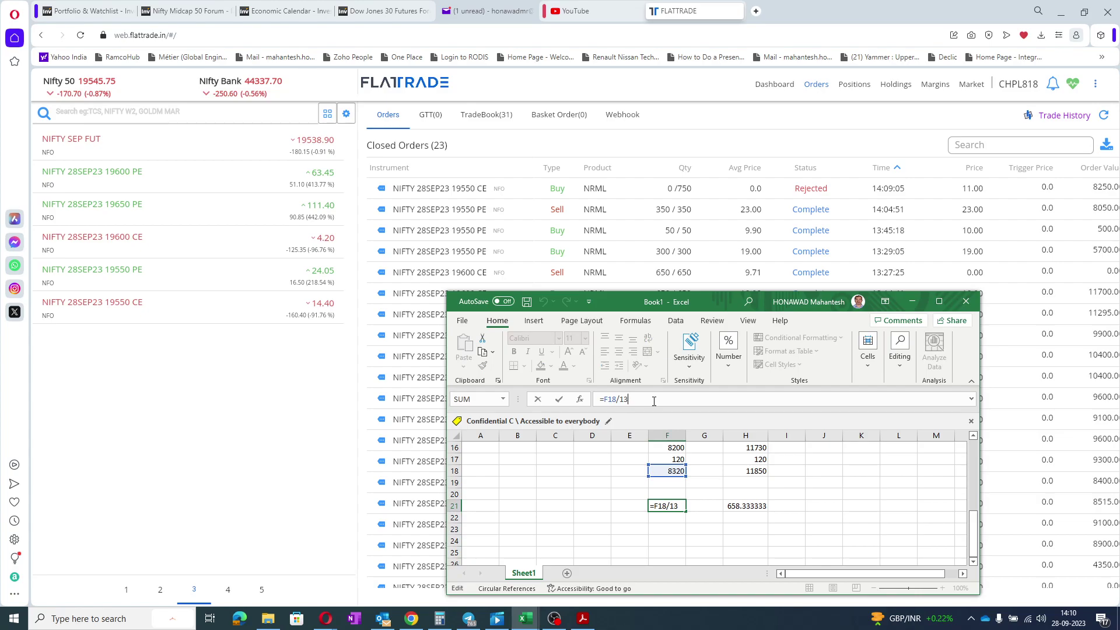
key("BackSpace")
type("0.5")
key("Return")
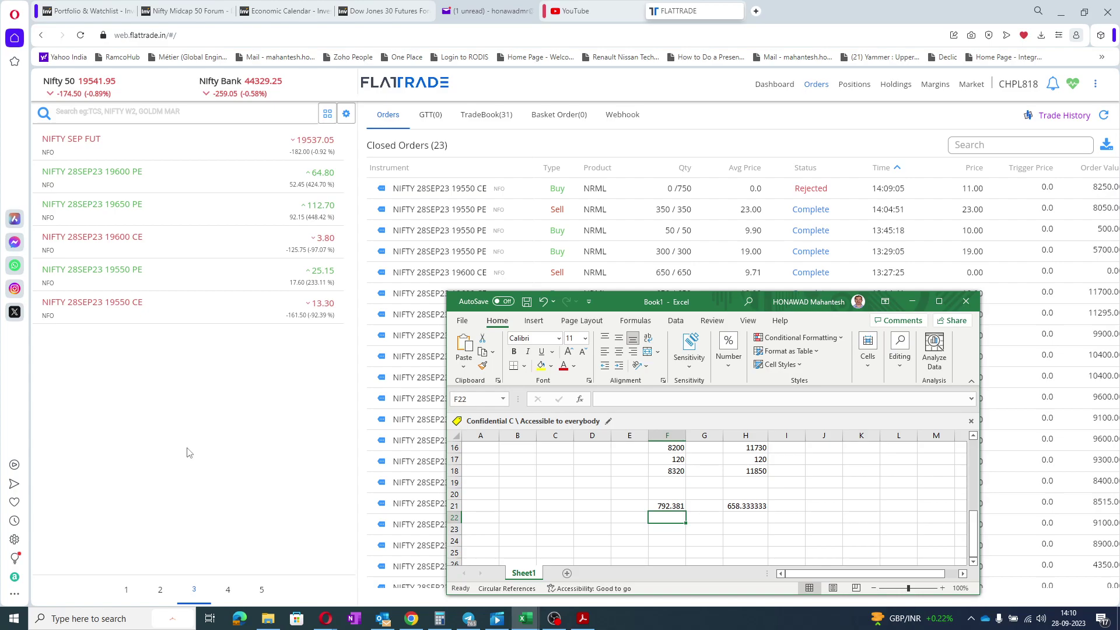
- Check the prices in the BANKNIFTY watchlist 1 and return to the NIFTY watchlist 3
left_click(126, 591)
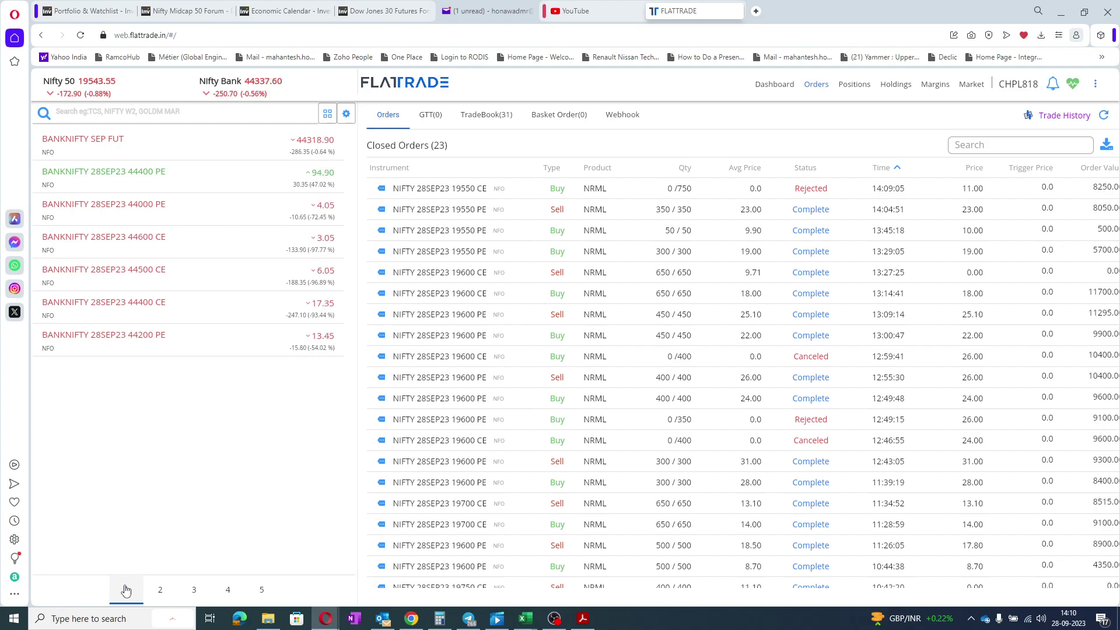
left_click(192, 590)
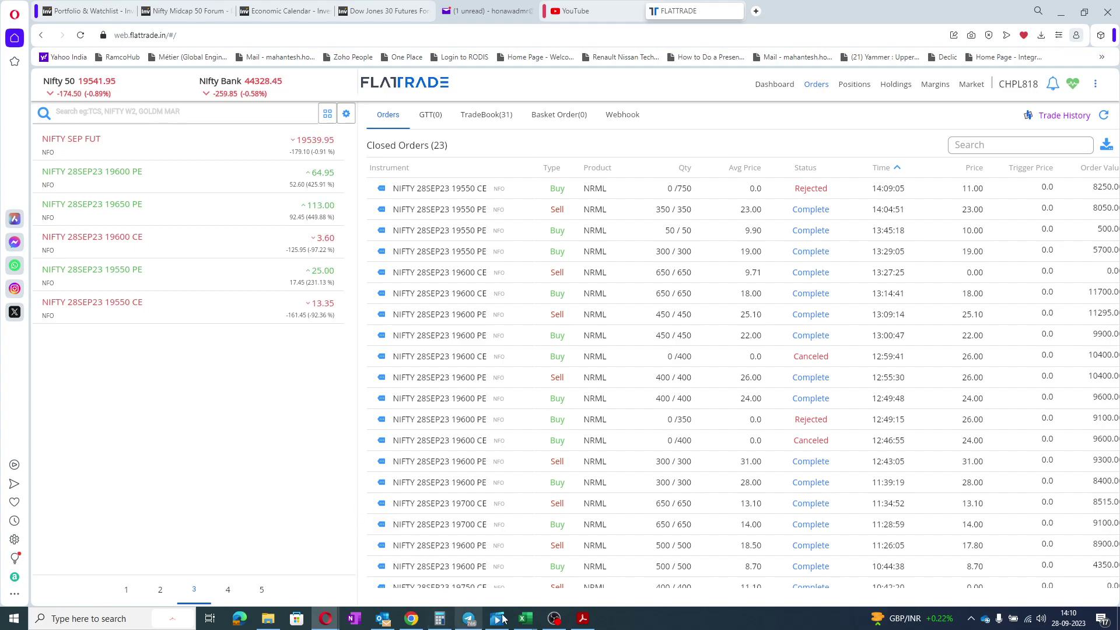
- Bring the Book1 workbook back up in Excel and set the F21 formula to =F18/13
mouse_move(525, 620)
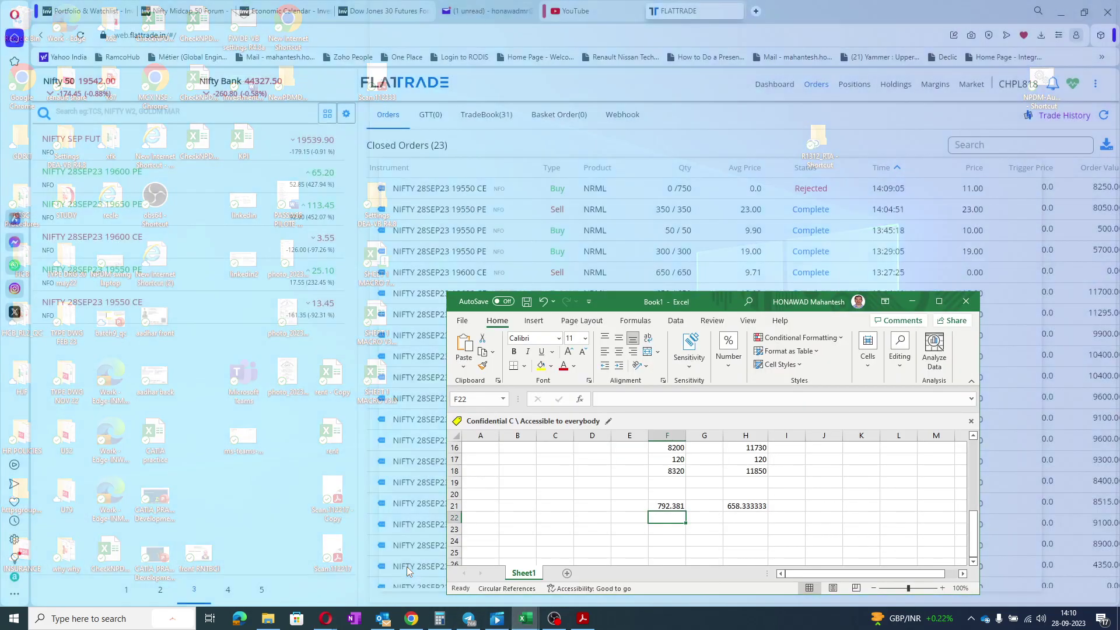
left_click(407, 565)
left_click(667, 505)
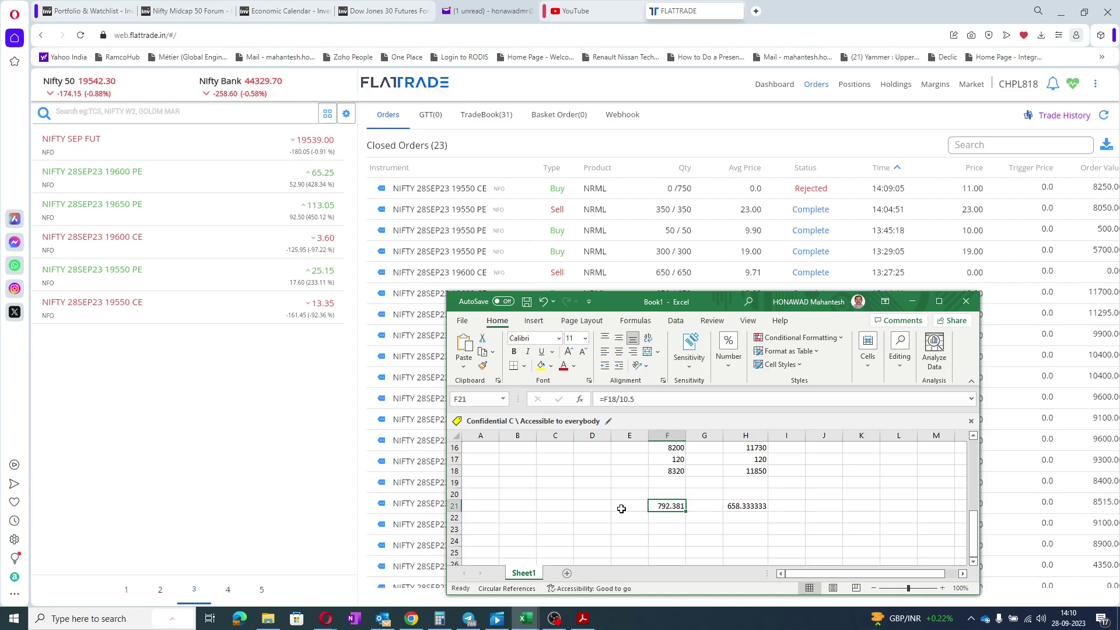
left_click(657, 397)
key("BackSpace")
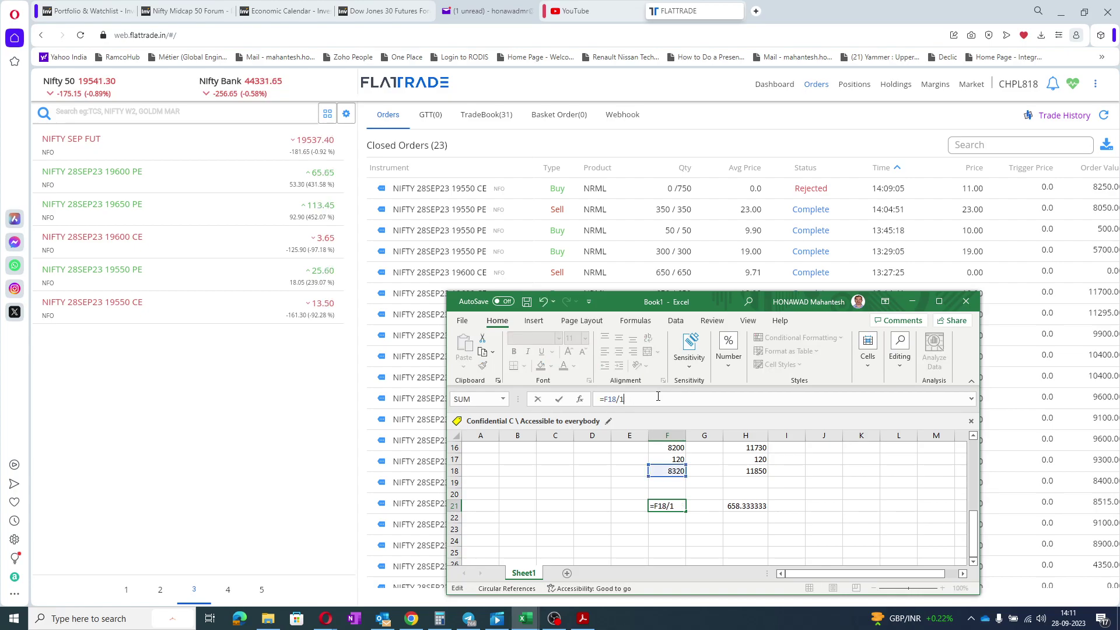
key("Return")
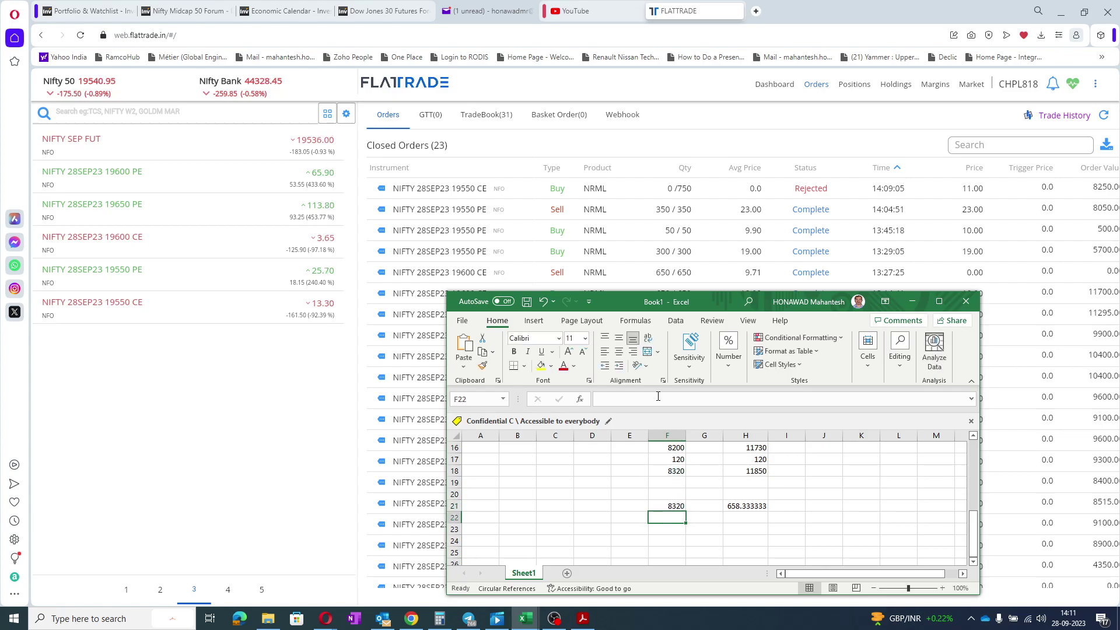
left_click(673, 506)
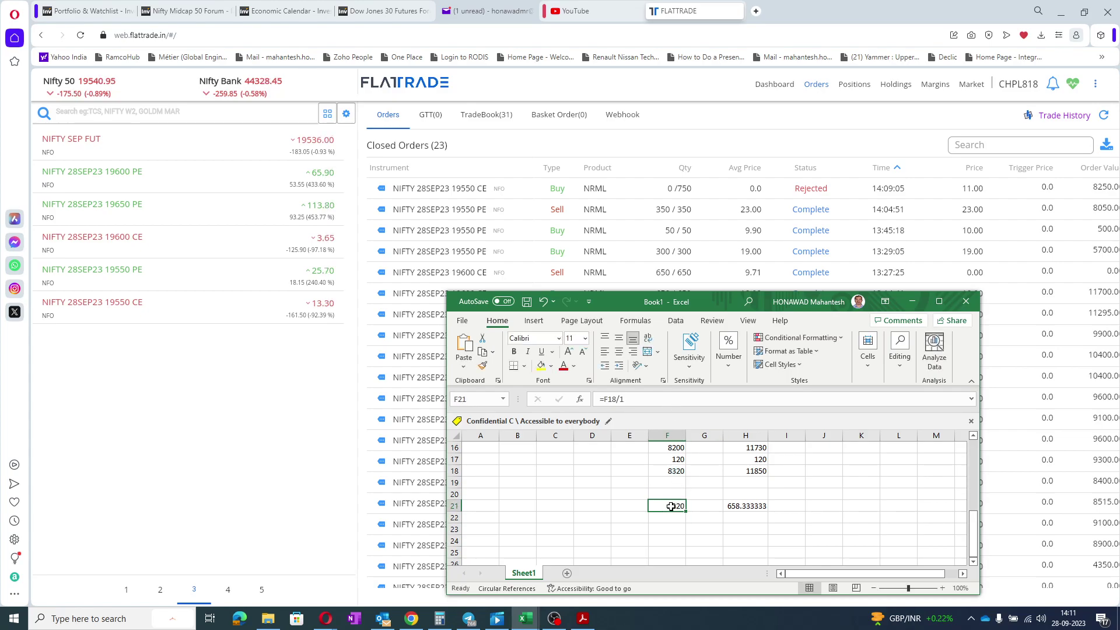
left_click(642, 400)
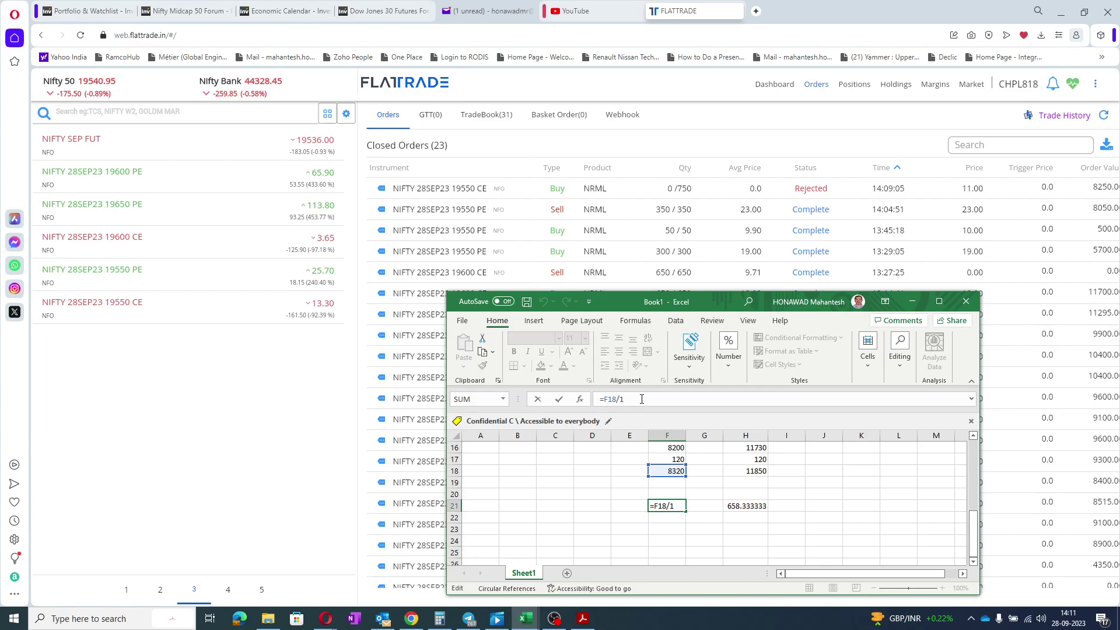
type("3")
key("Return")
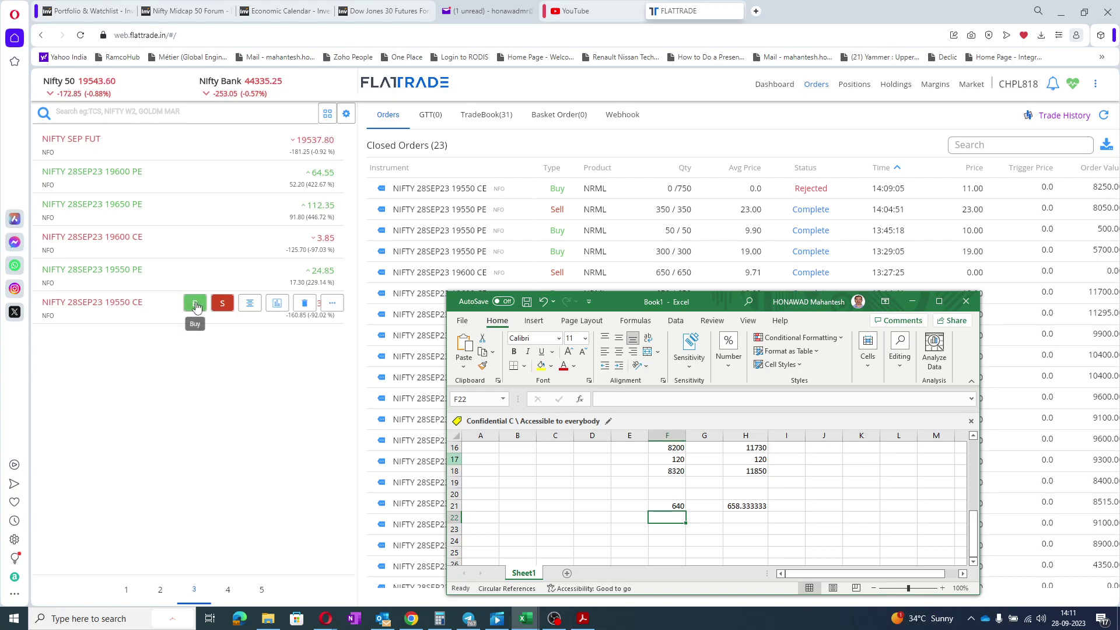
- Submit an NRML limit buy order for 600 NIFTY 28SEP23 19550 CE at a price of 13 in Flattrade
left_click(194, 303)
type("600")
key("Tab")
type("13")
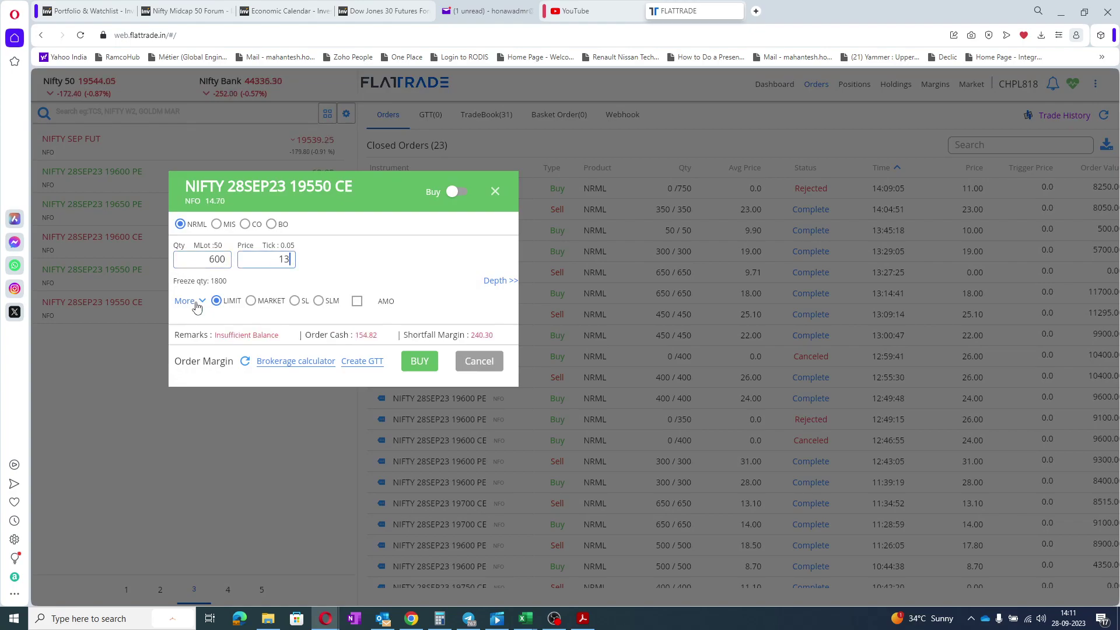
left_click(419, 368)
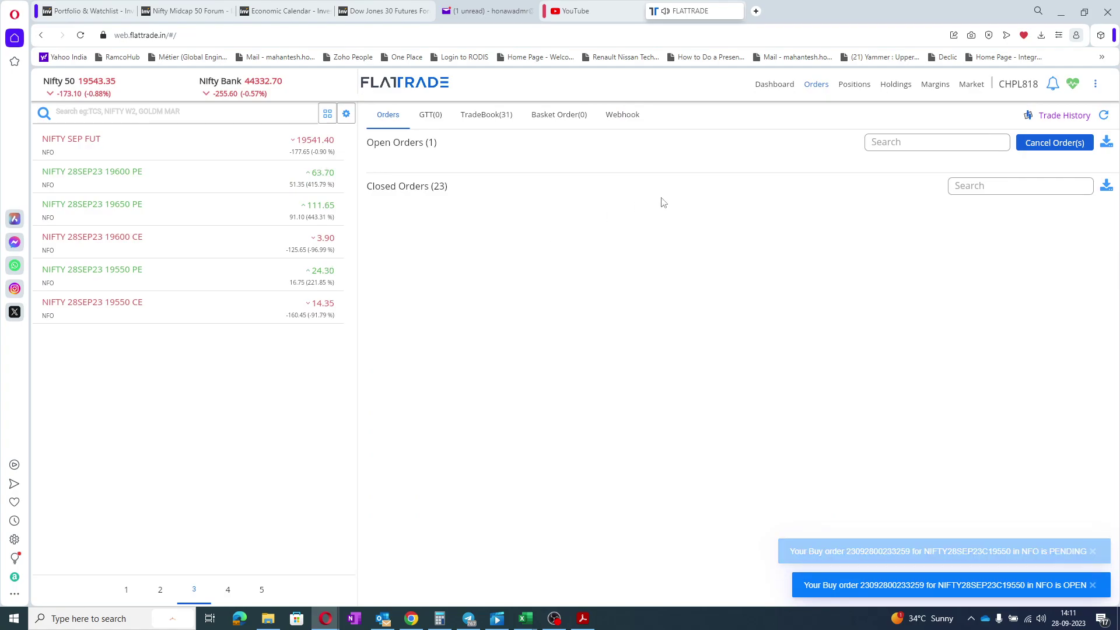
- Review the account margins and the order list, and view the market depth of NIFTY 28SEP23 19600 PE
left_click(933, 84)
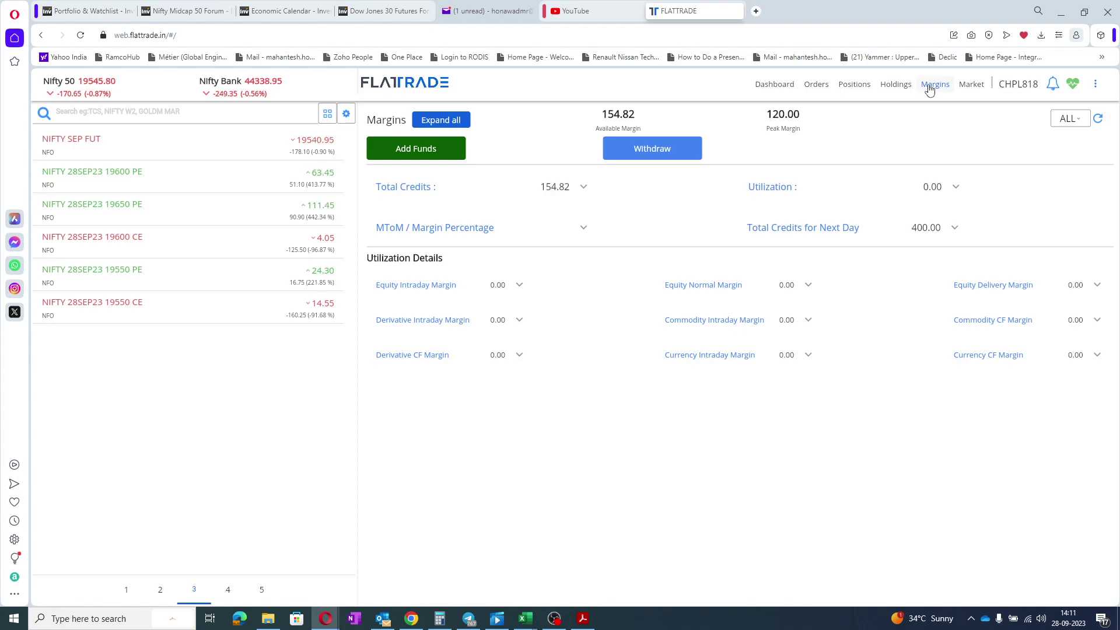
left_click(815, 88)
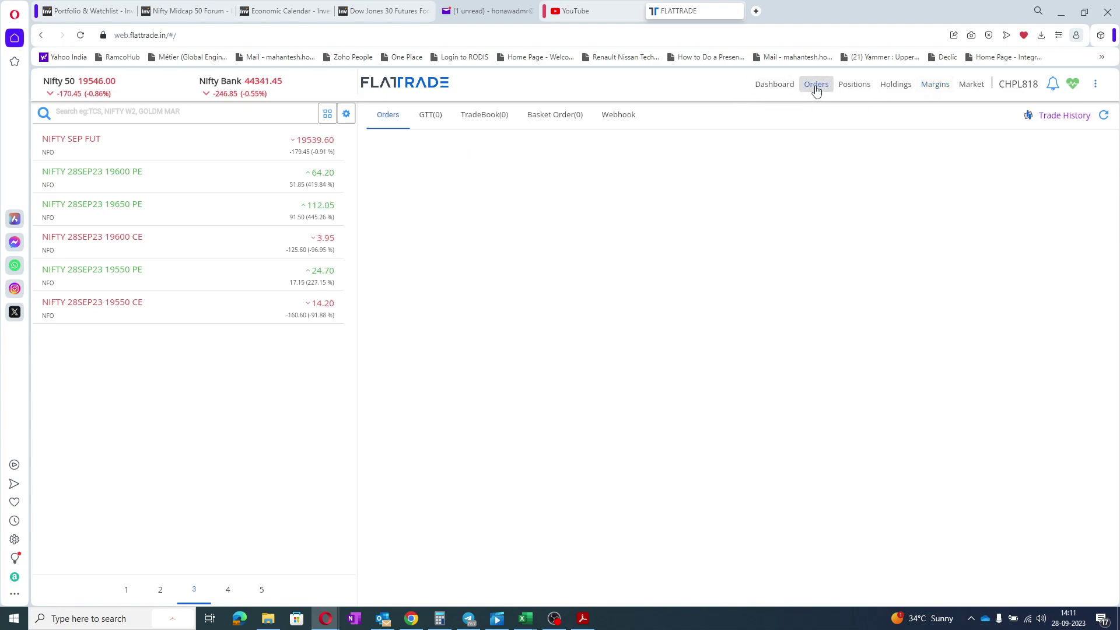
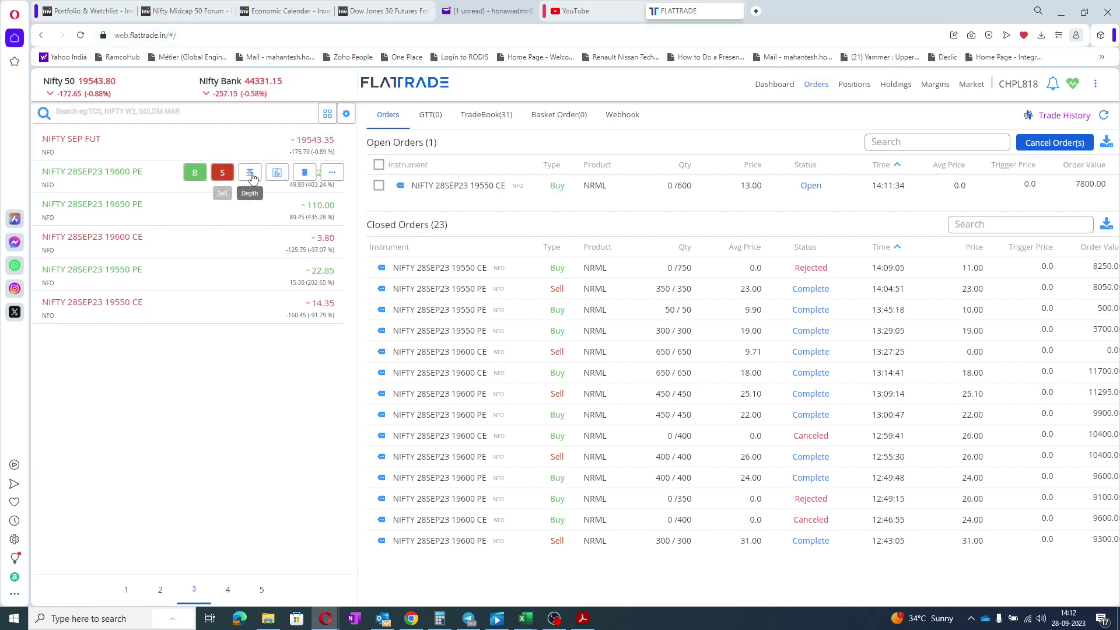
left_click(250, 173)
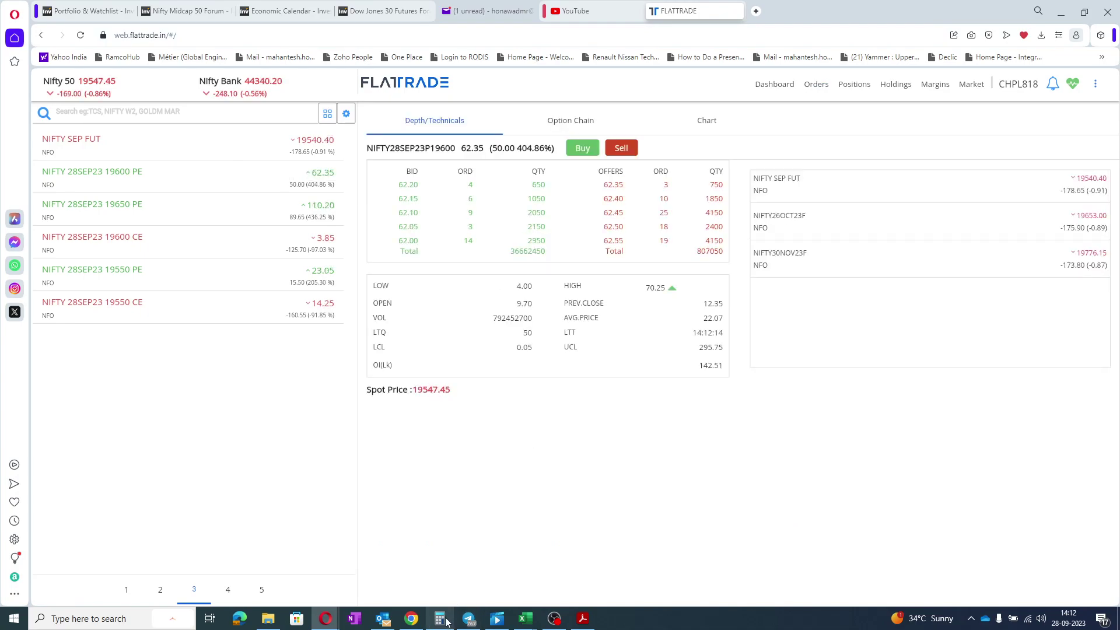
- Find and launch Microsoft Teams, and sign in with the listed account
left_click(169, 618)
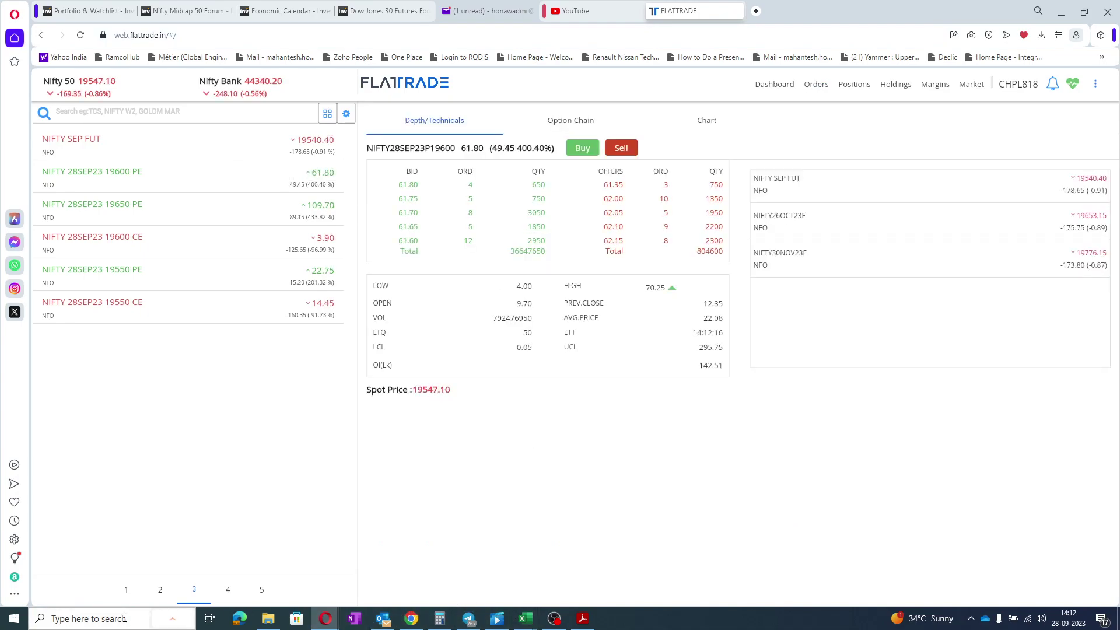
type("teams")
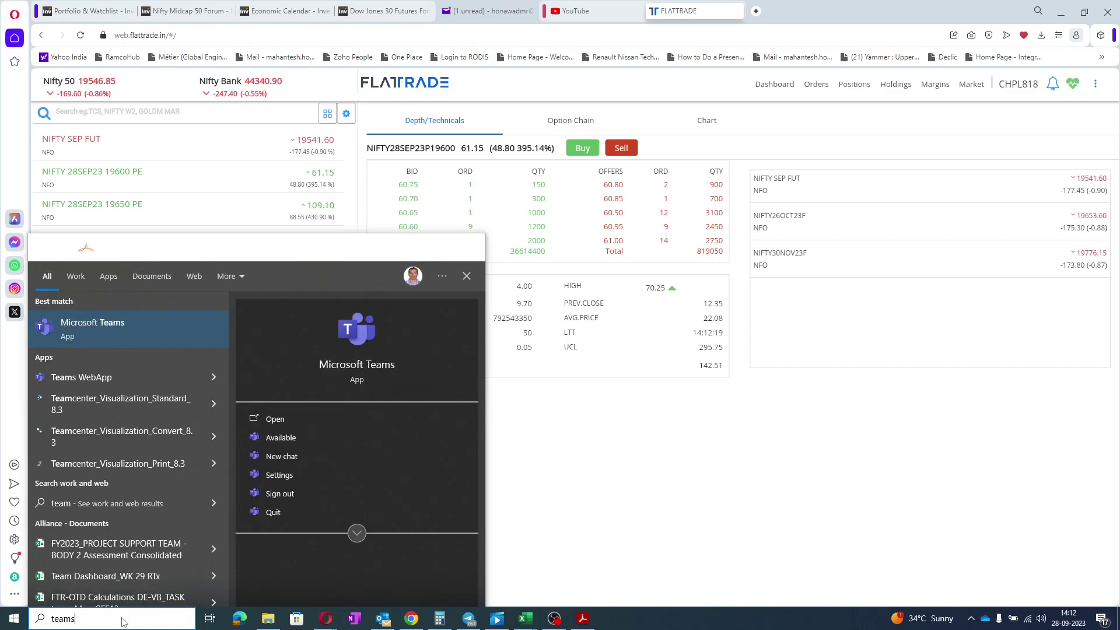
left_click(101, 344)
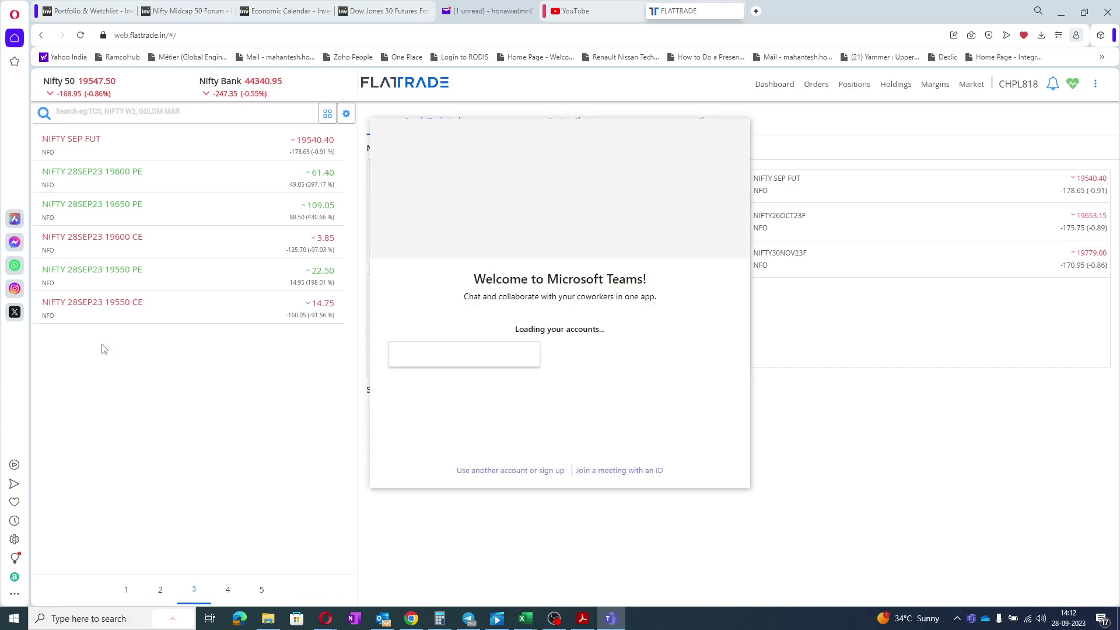
left_click(453, 356)
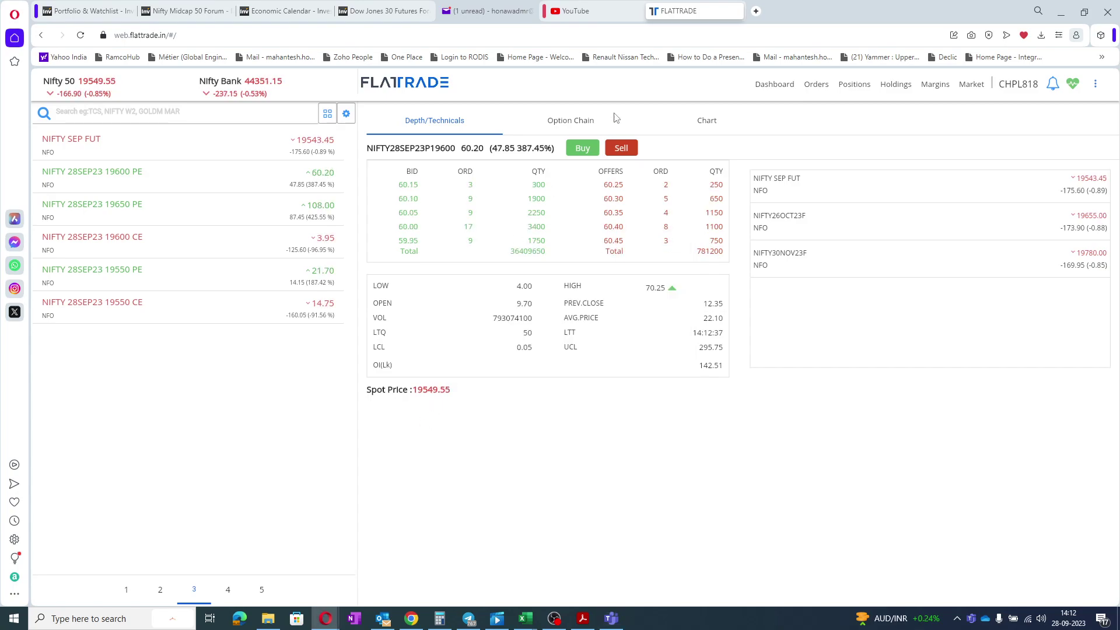
- Try to modify the open NIFTY 28SEP23 19550 CE buy order in Flattrade to a quantity of 550 at a price of 15
left_click(818, 85)
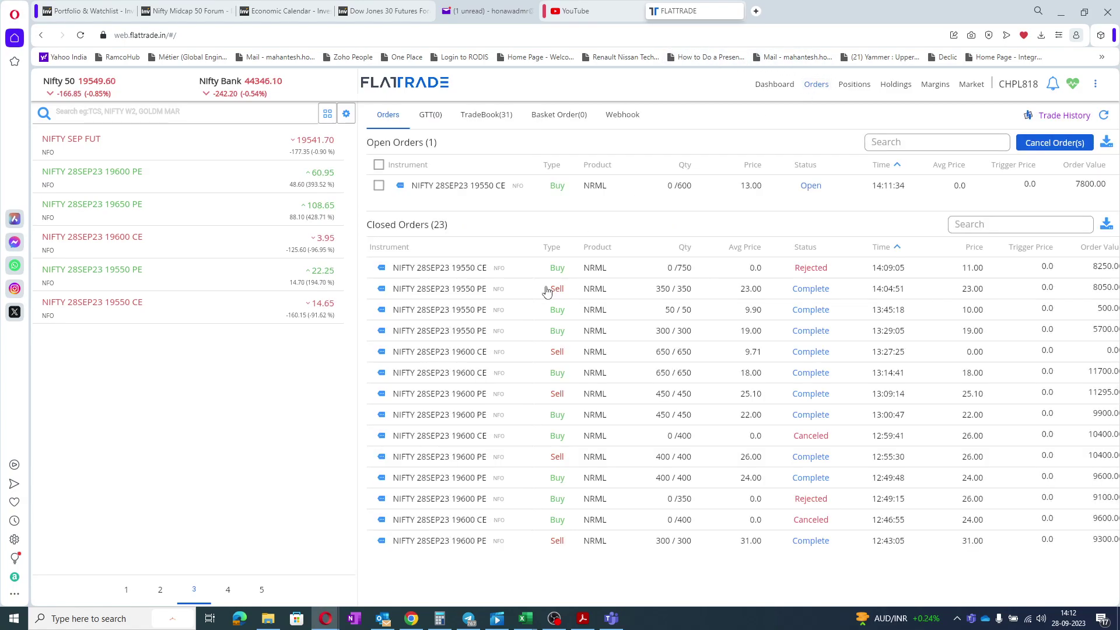
left_click(393, 186)
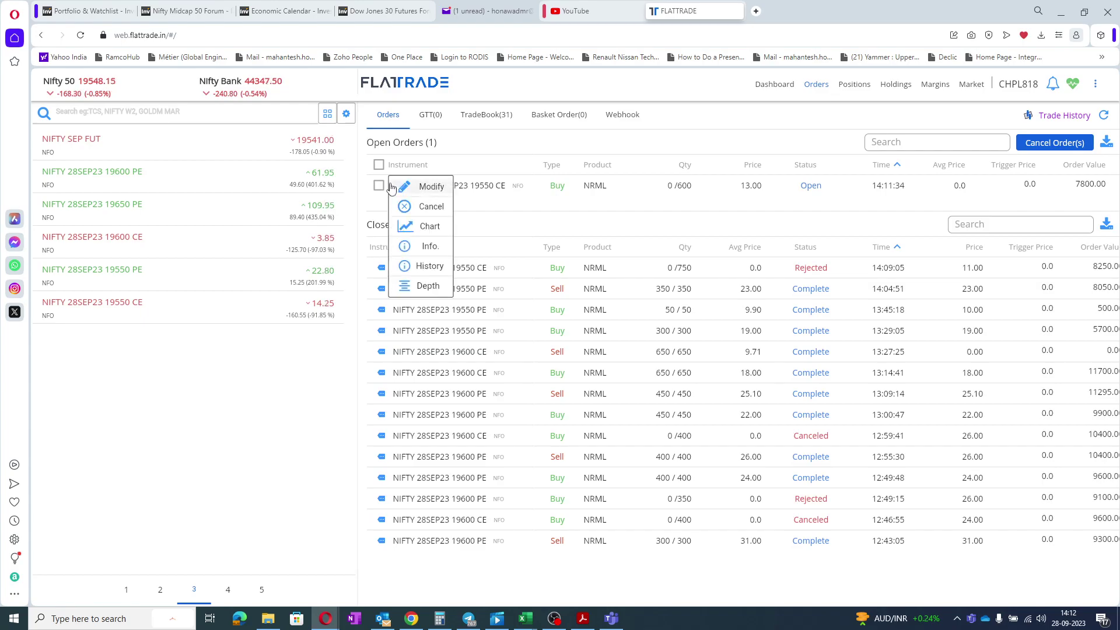
left_click(283, 516)
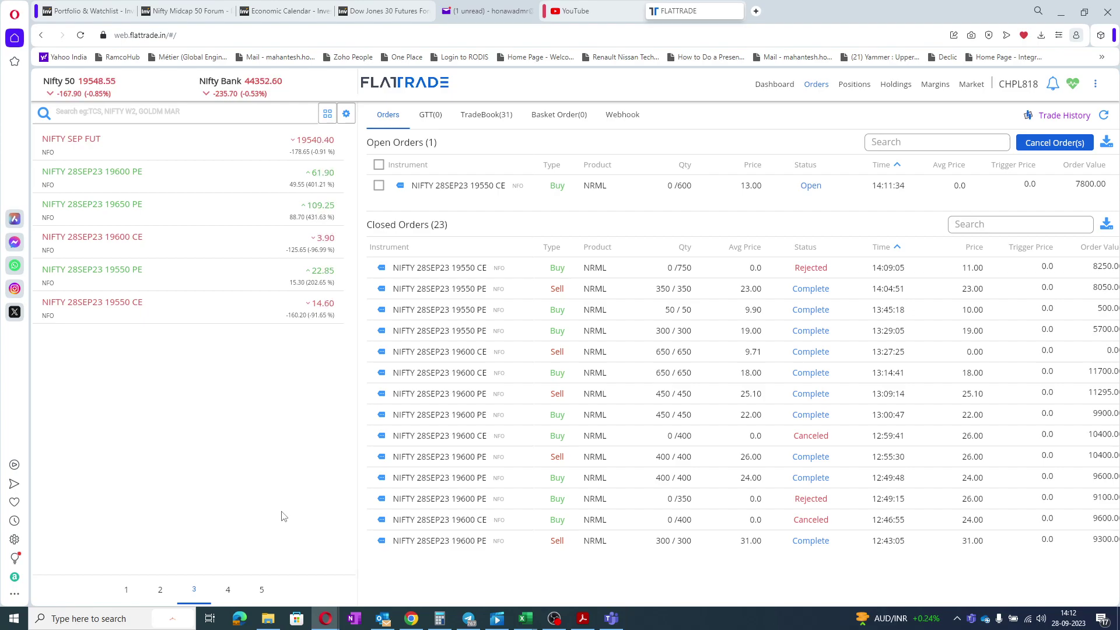
left_click(393, 187)
left_click(424, 190)
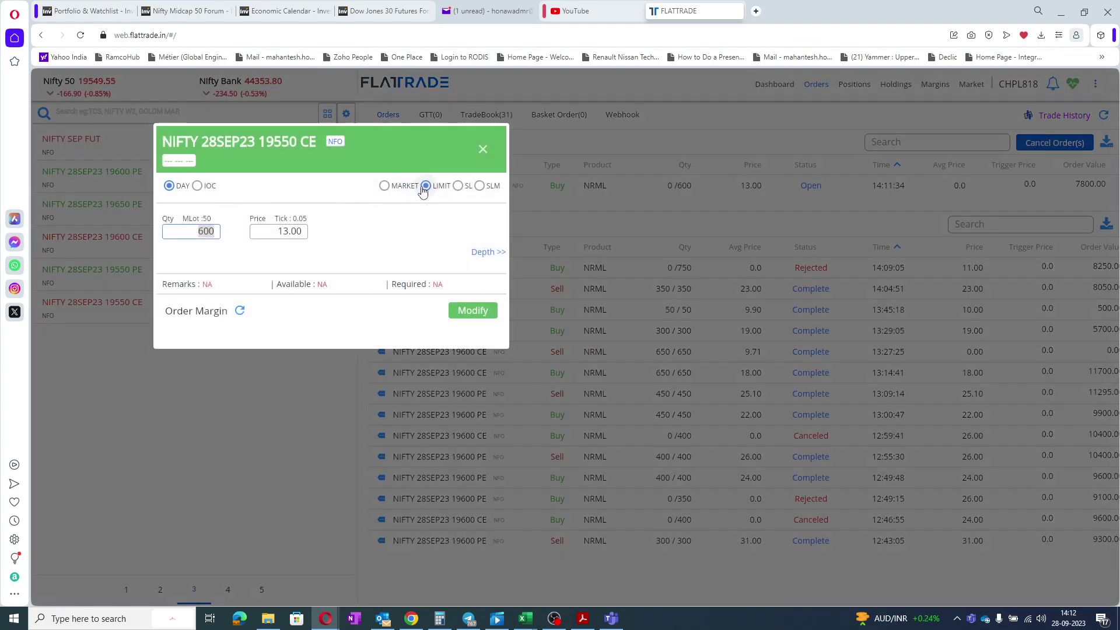
type("550")
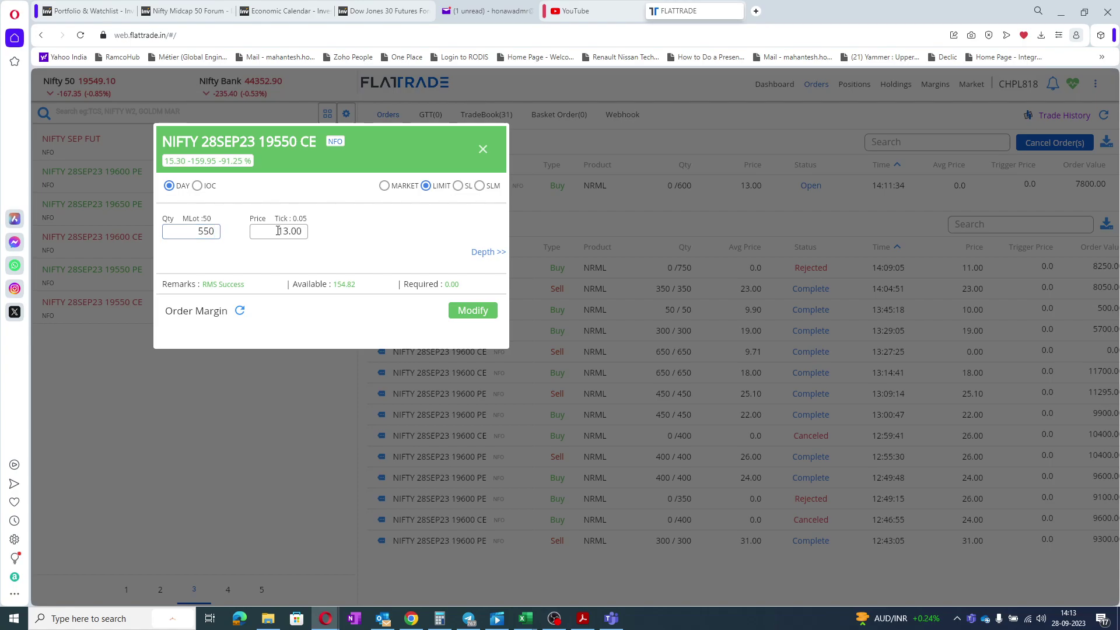
left_click(277, 231)
type("15")
left_click(464, 312)
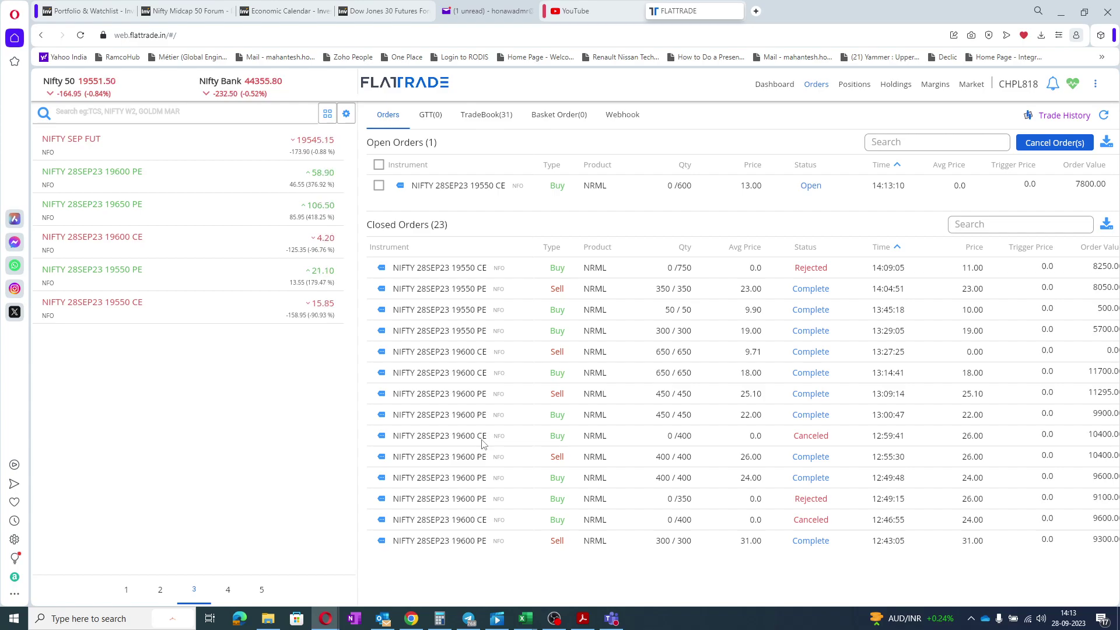
- Look over the recent chats in Microsoft Teams and minimize its window
left_click(609, 617)
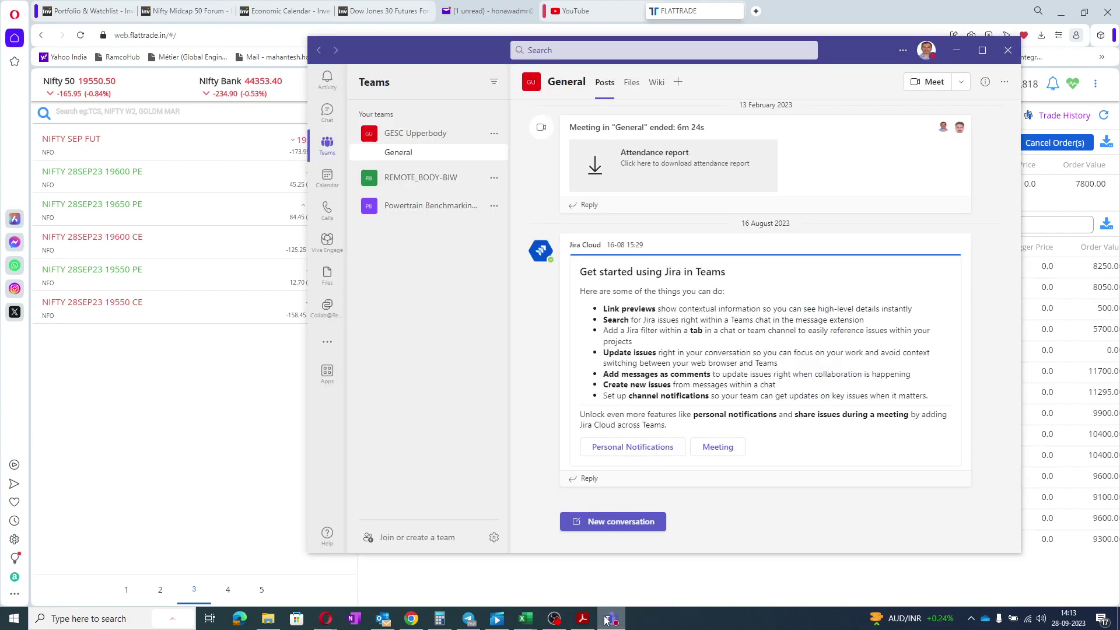
left_click(328, 120)
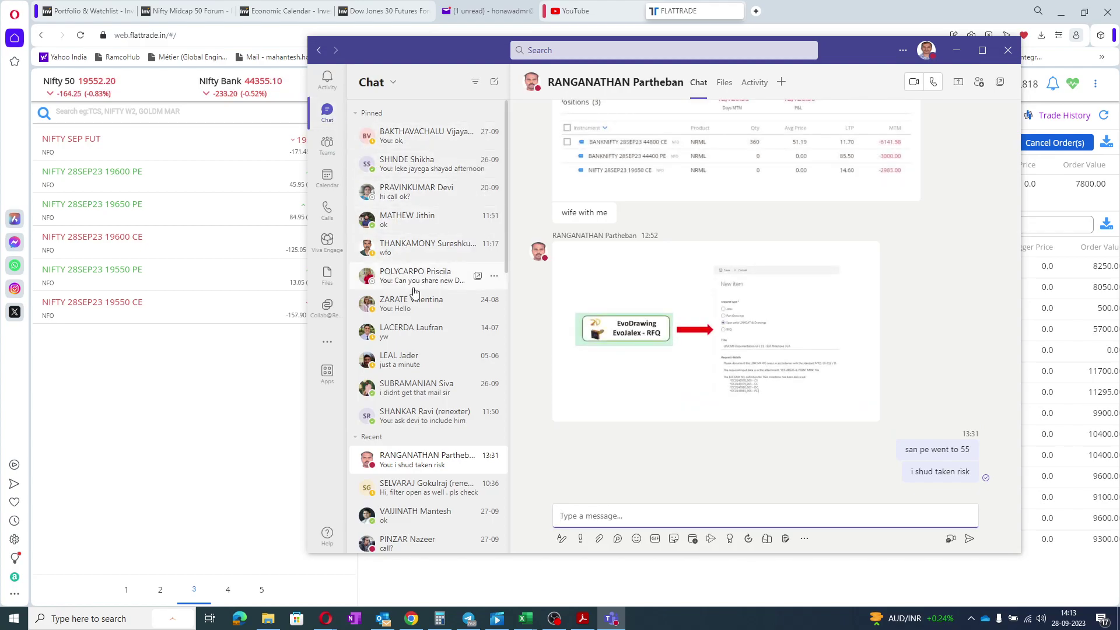
left_click(955, 50)
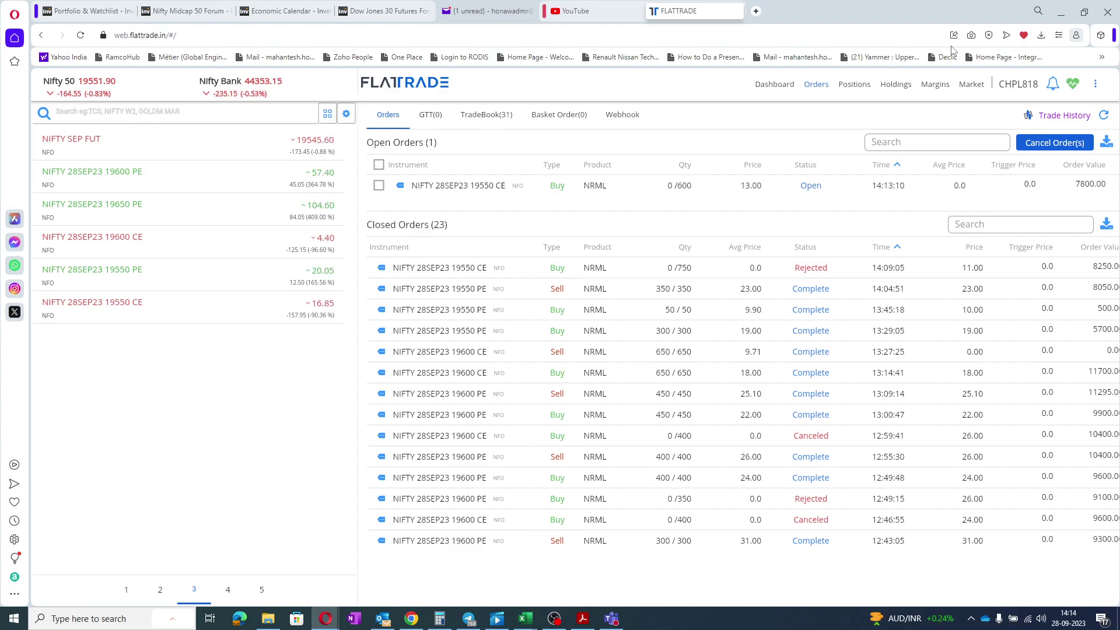
- Read the "IMPORTANT: Karnataka Bandh on 29th September 2023" e-mail in Outlook and minimize the mailbox
left_click(385, 620)
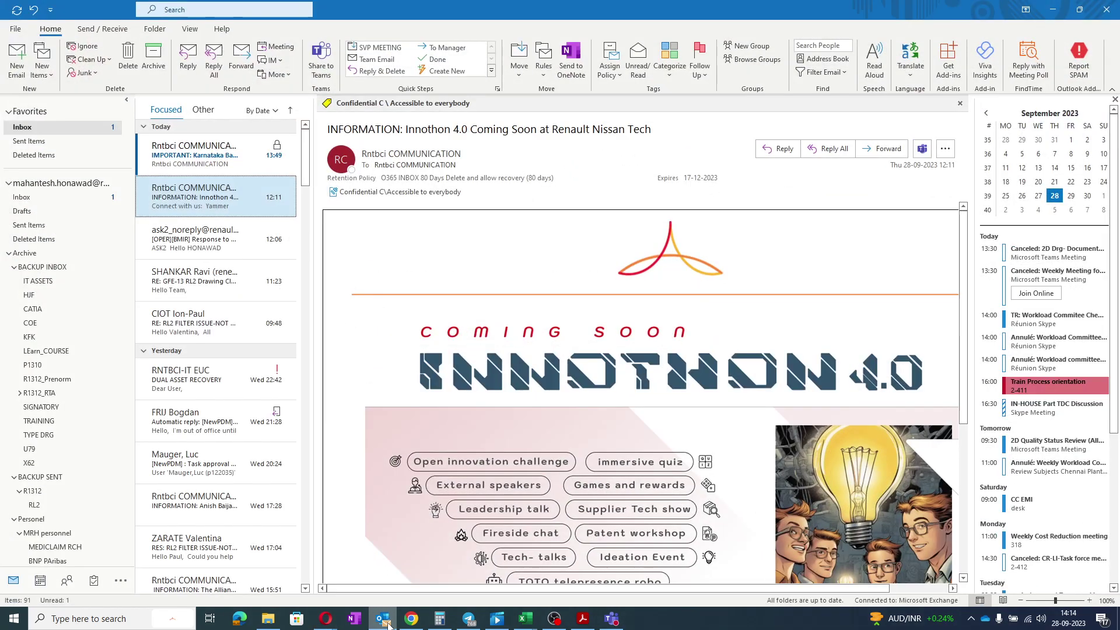
left_click(212, 168)
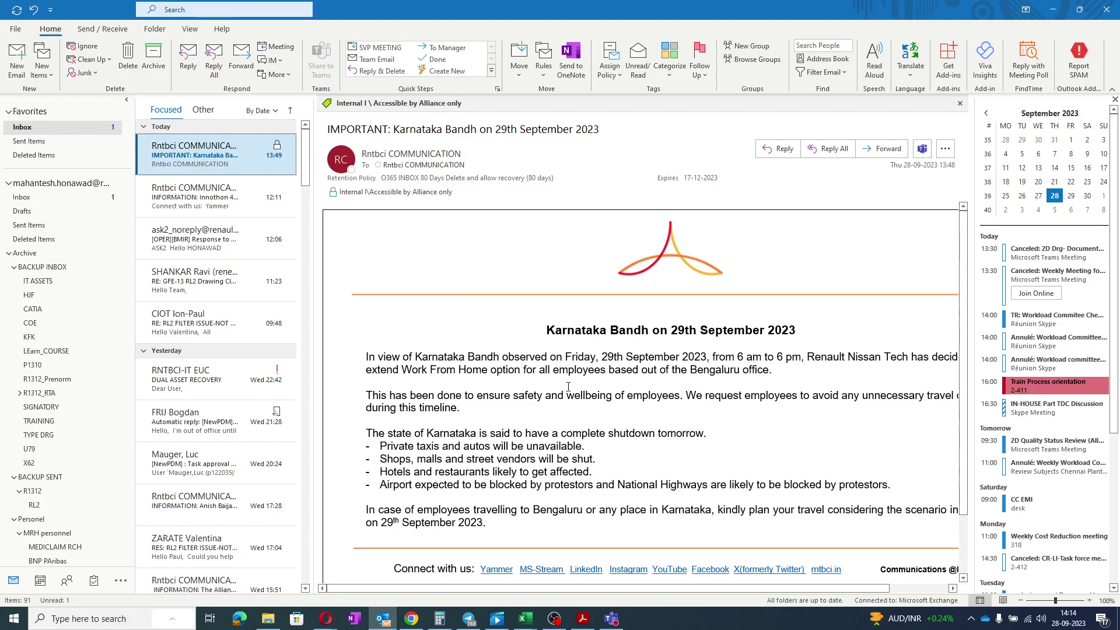
scroll(568, 387, "down", 1)
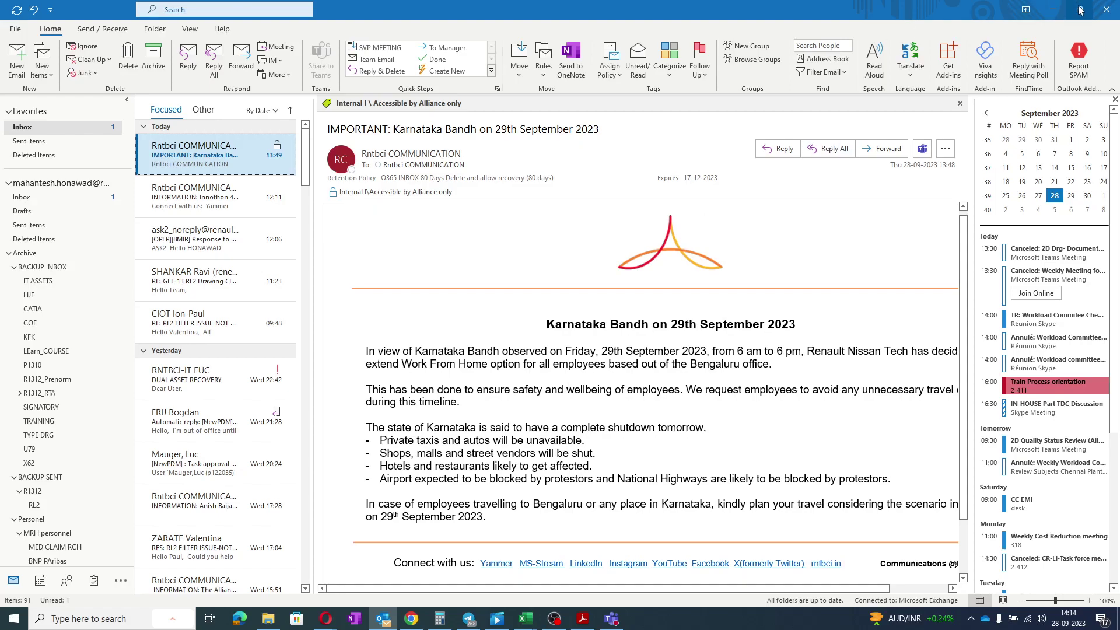
left_click(1058, 8)
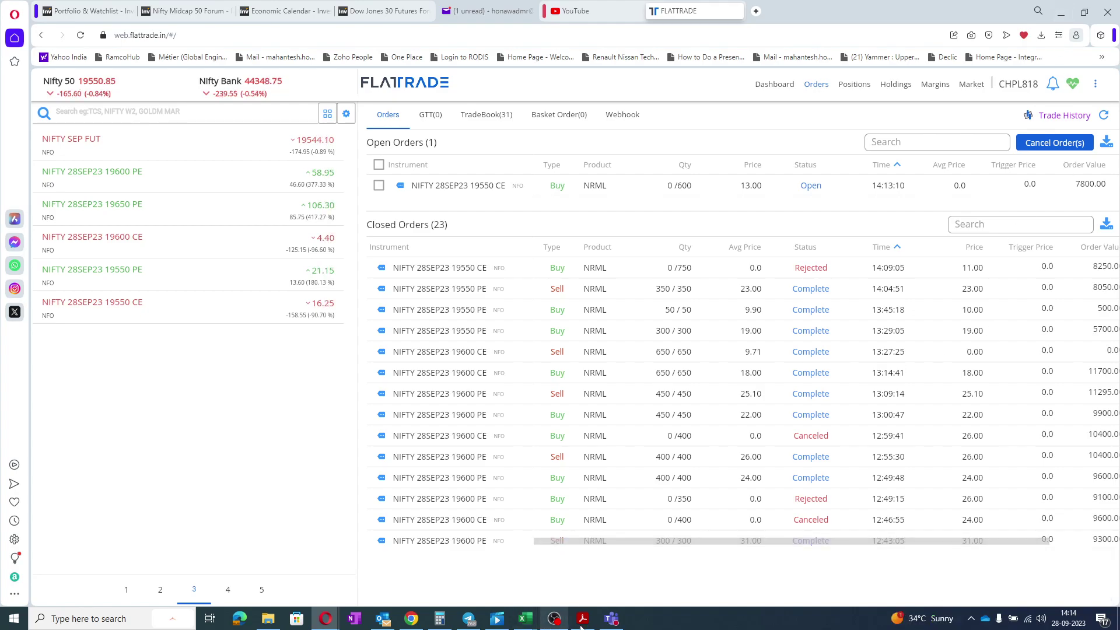
- View the EvoDrawing request form image in the open Microsoft Teams chat and minimize Teams
left_click(609, 619)
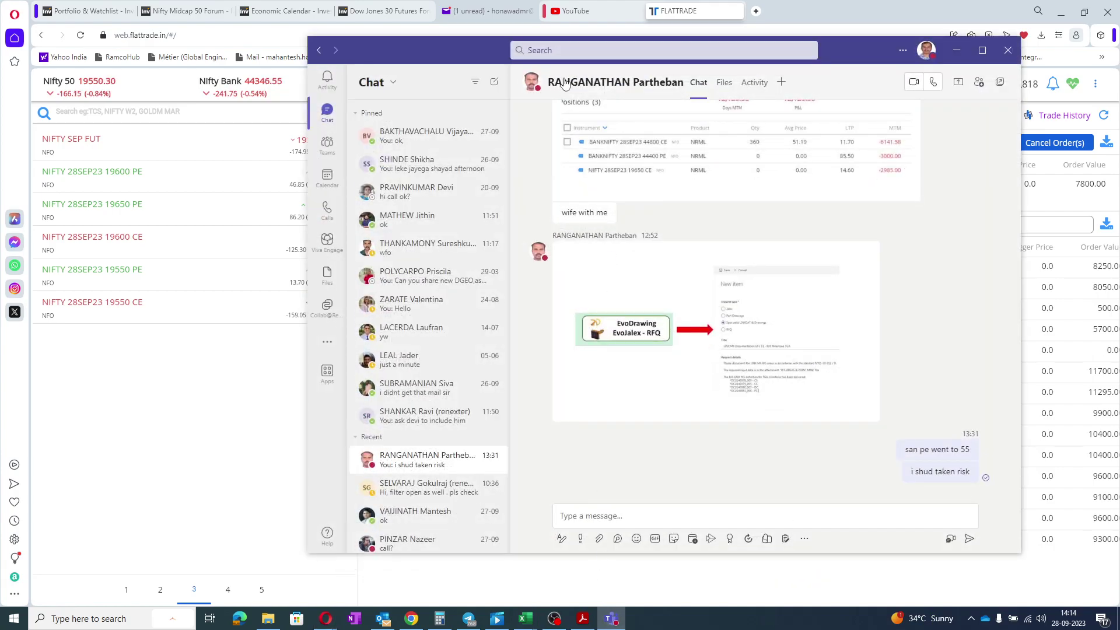
mouse_move(564, 84)
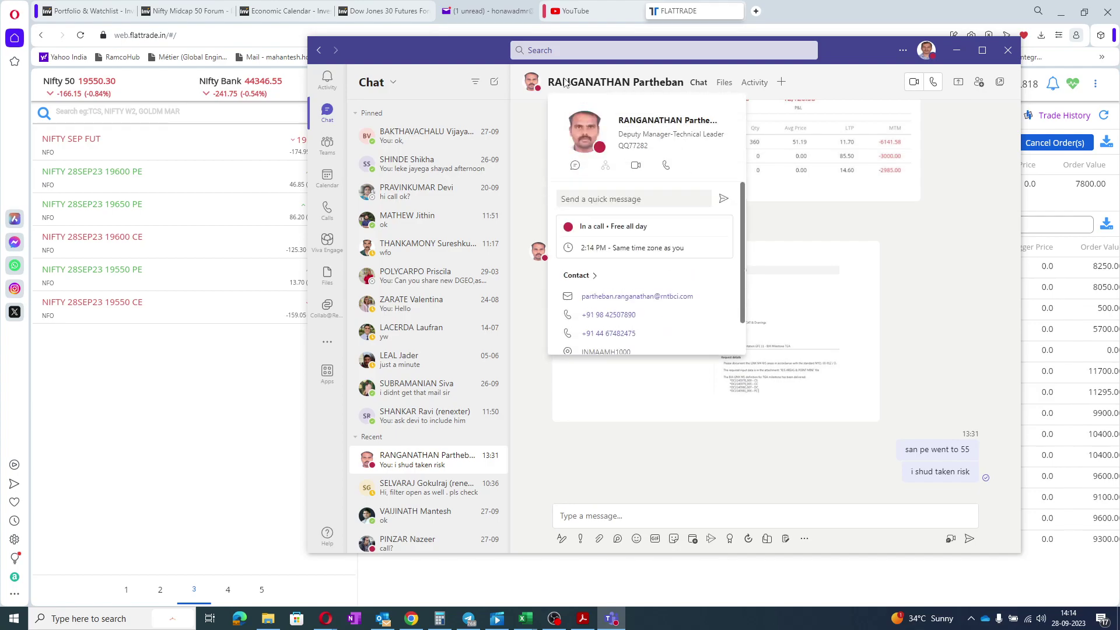
left_click(703, 381)
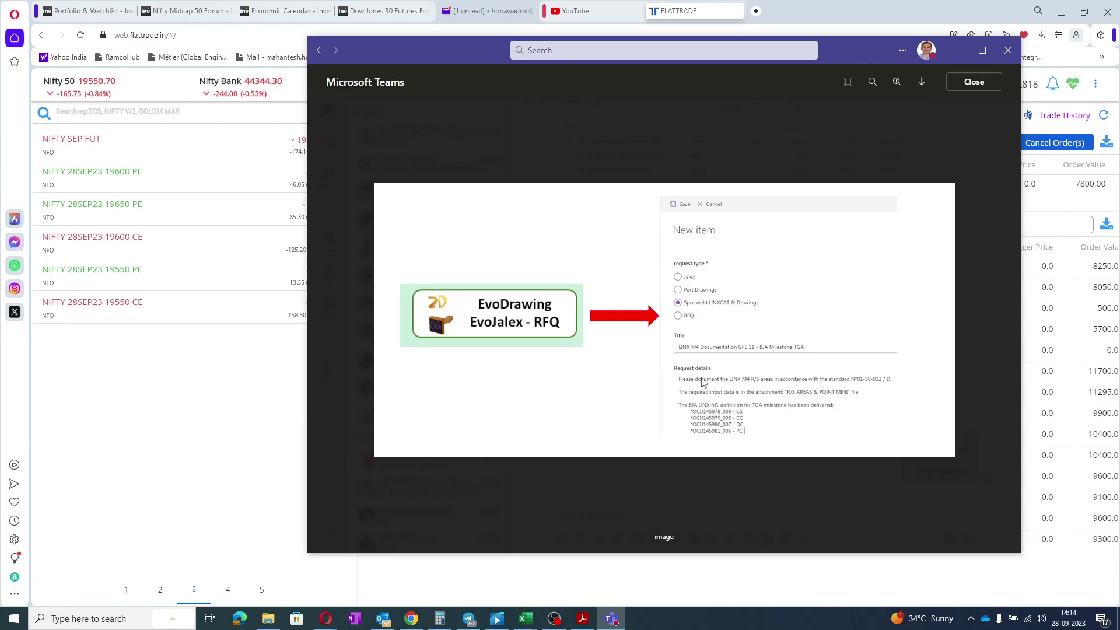
left_click(964, 82)
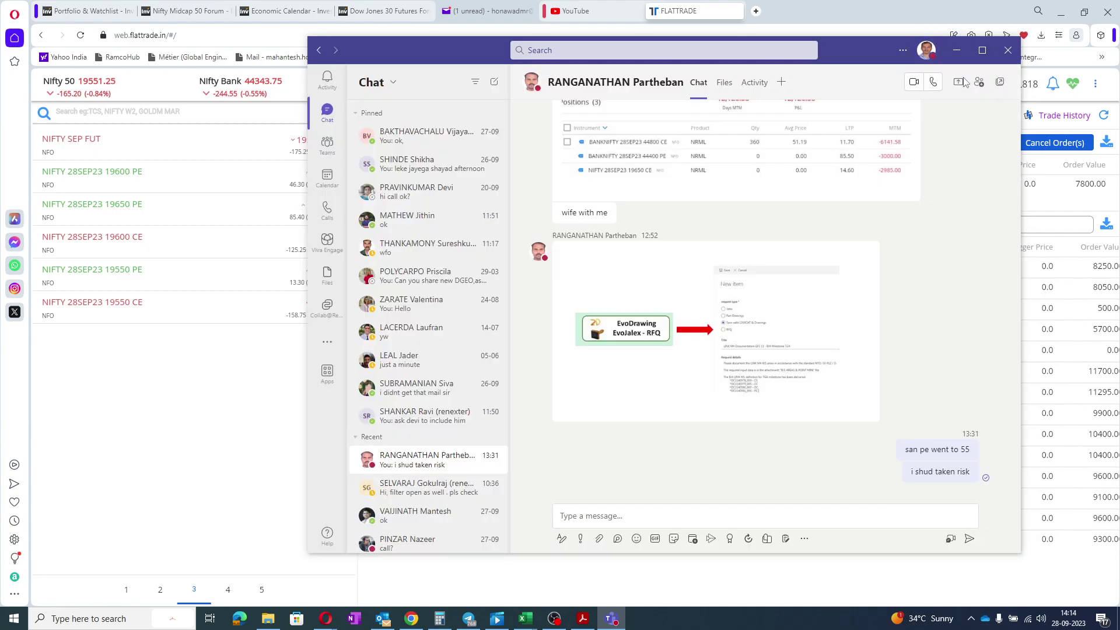
left_click(955, 55)
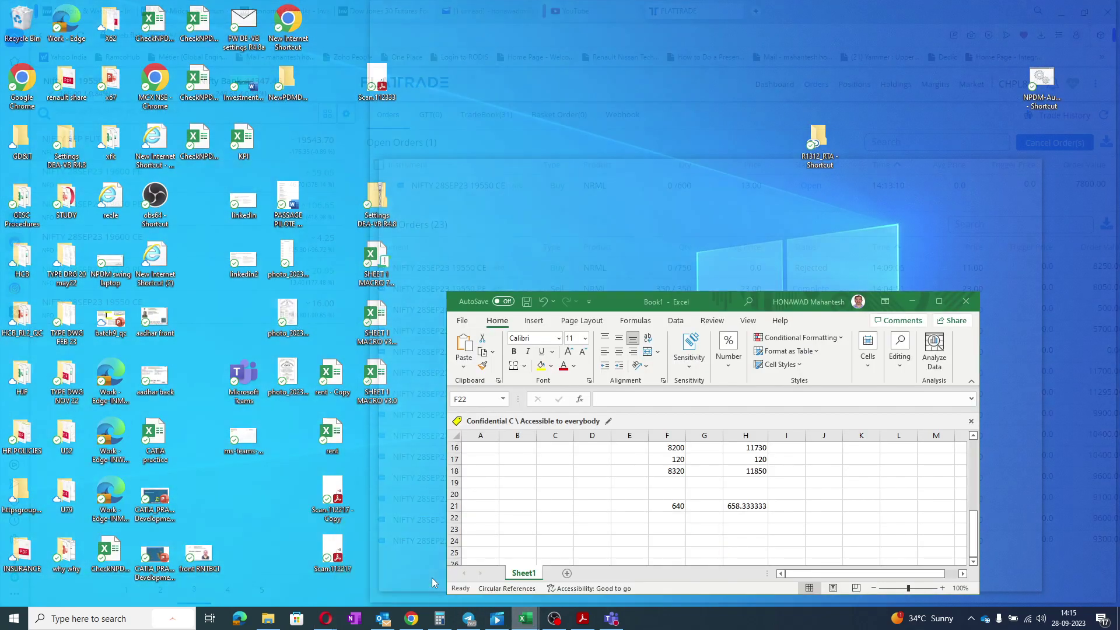
- Recalculate the affordable quantity in cell F21 of the Book1 workbook in Excel with the formula =F18/14
left_click(434, 582)
left_click(662, 505)
left_click(646, 404)
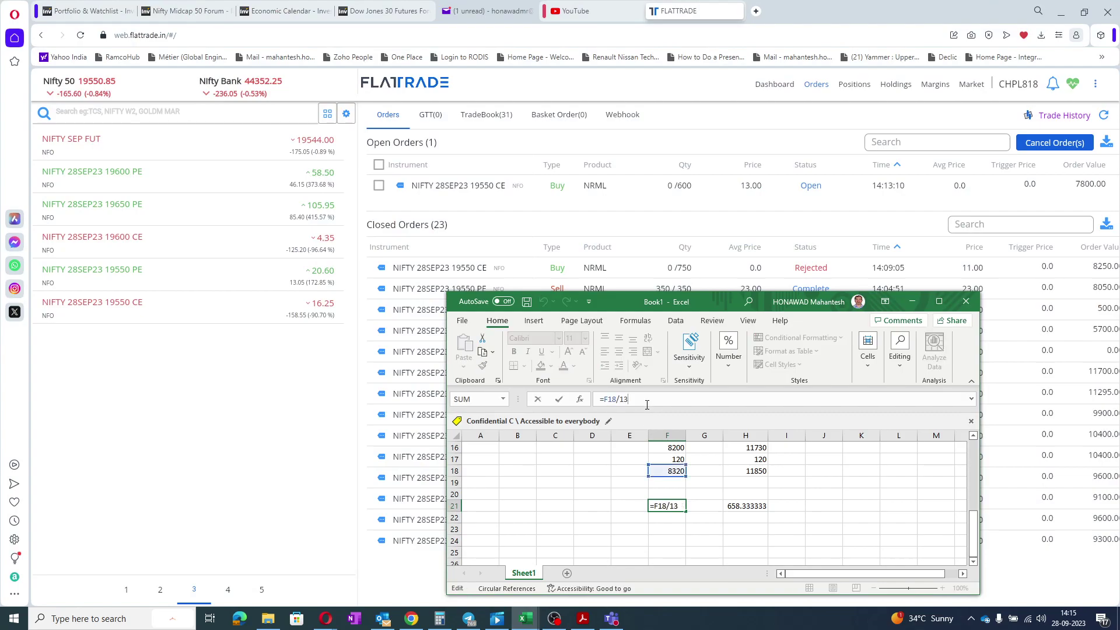
key("BackSpace")
type("4")
key("Return")
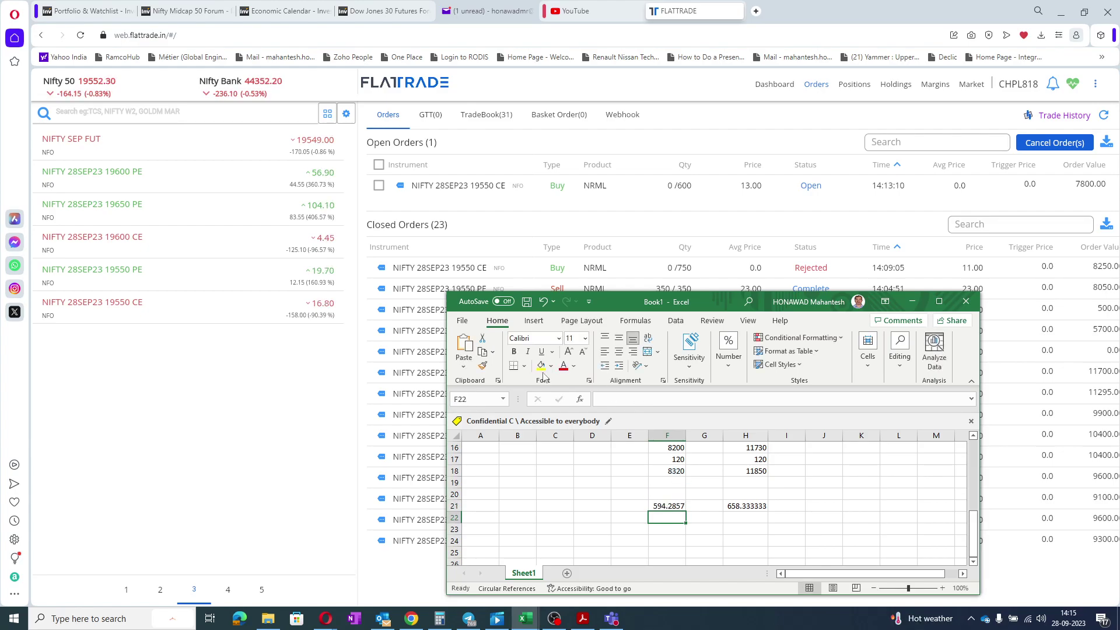
- Switch to Flattrade and modify the open NIFTY 28SEP23 19550 CE buy order to a quantity of 550 at a price of 14
left_click(391, 186)
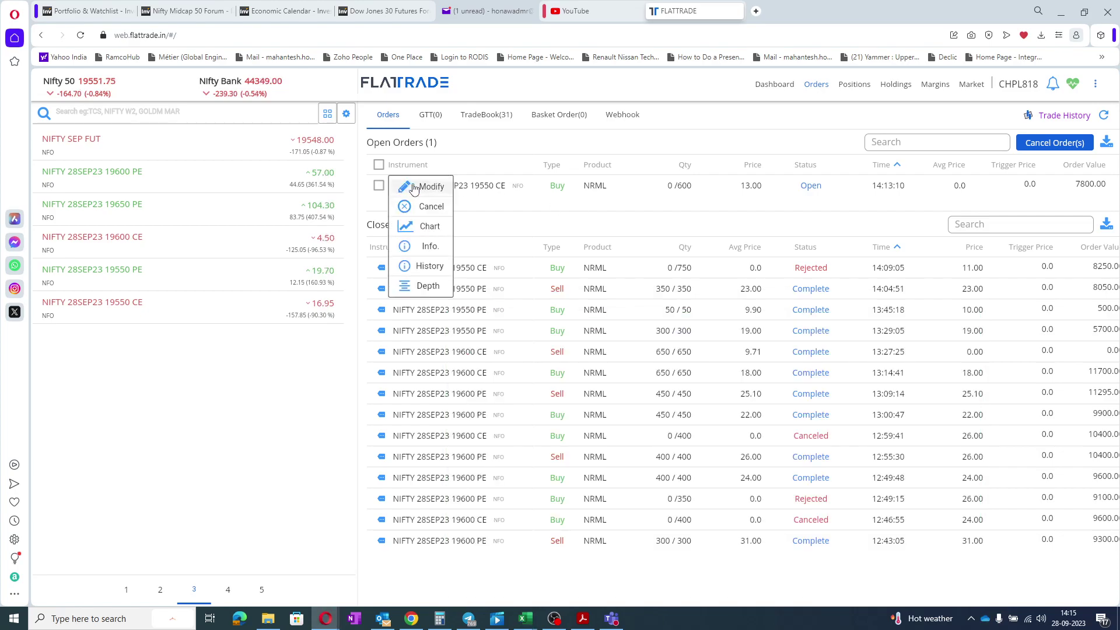
left_click(421, 186)
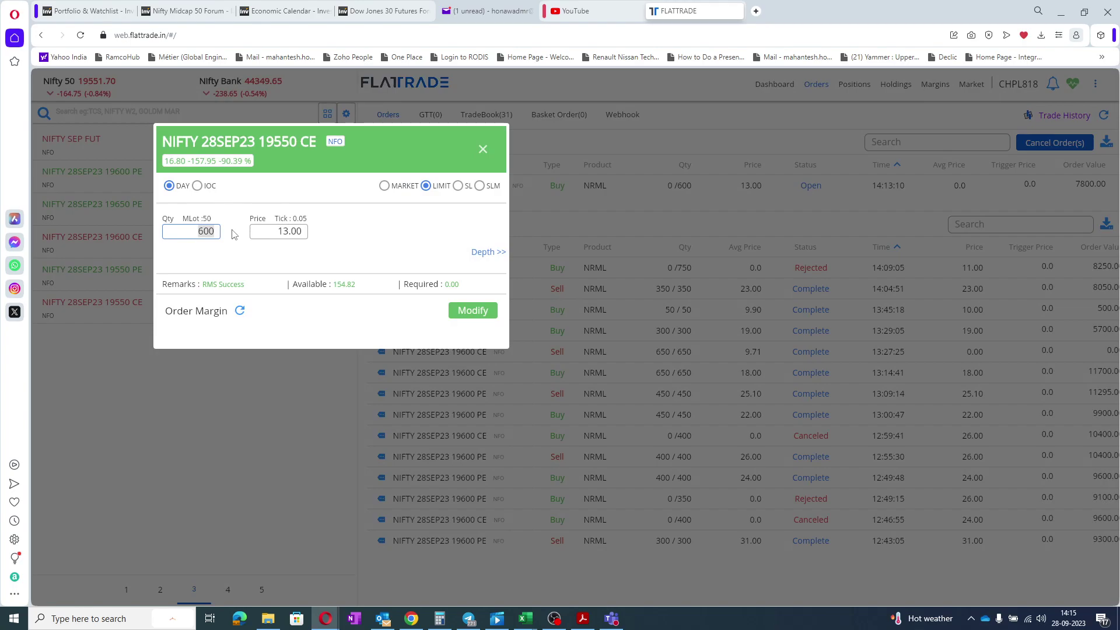
type("550")
left_click_drag(282, 146, 490, 257)
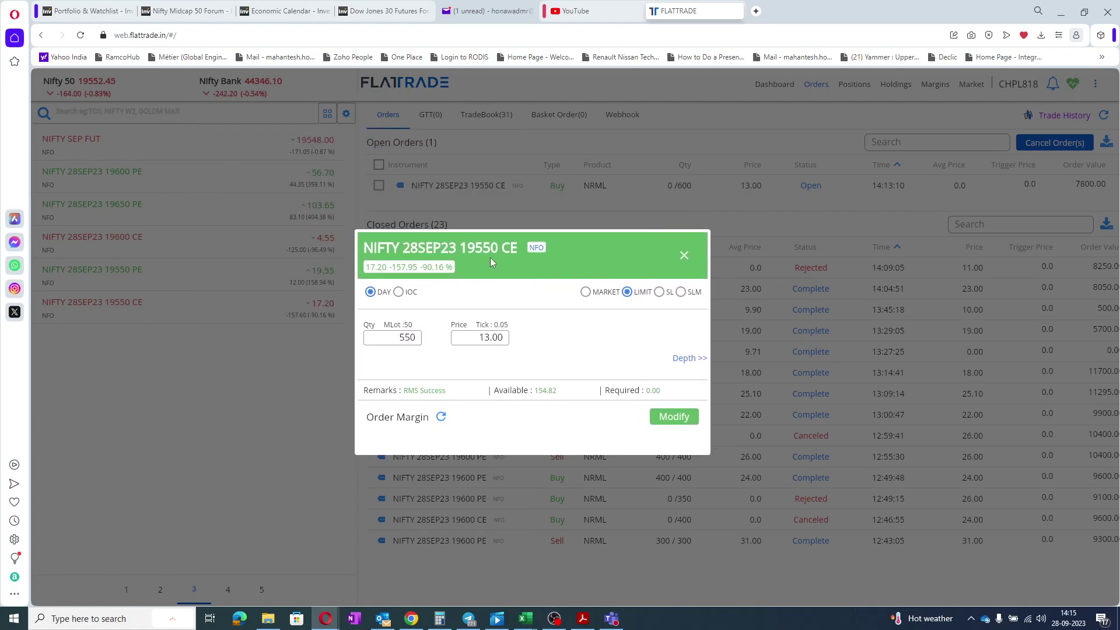
double_click(504, 340)
type("14")
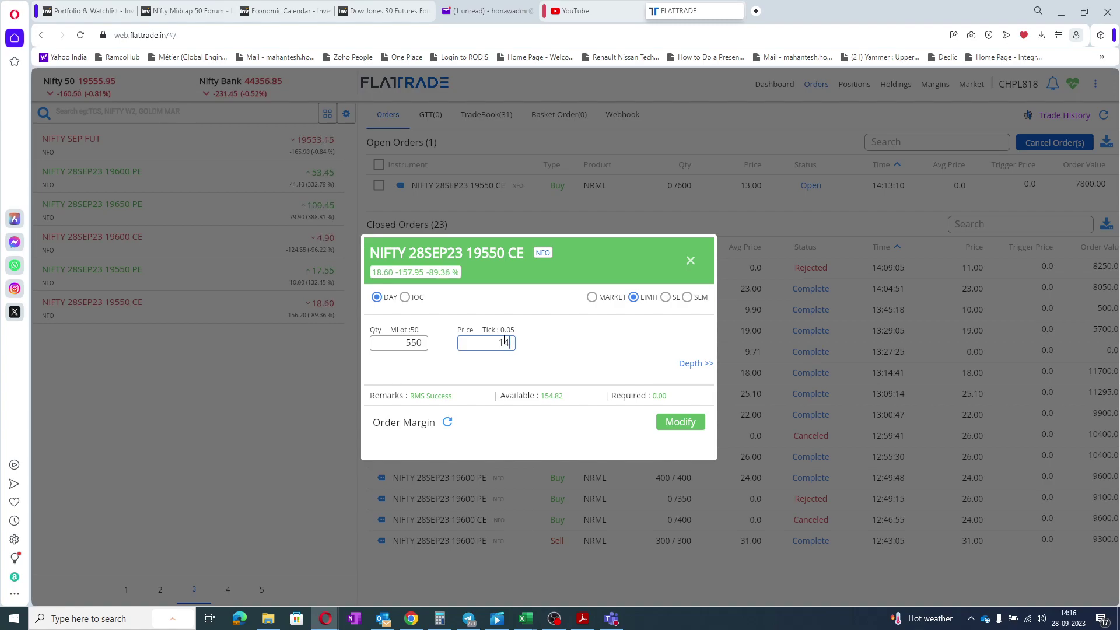
key("Return")
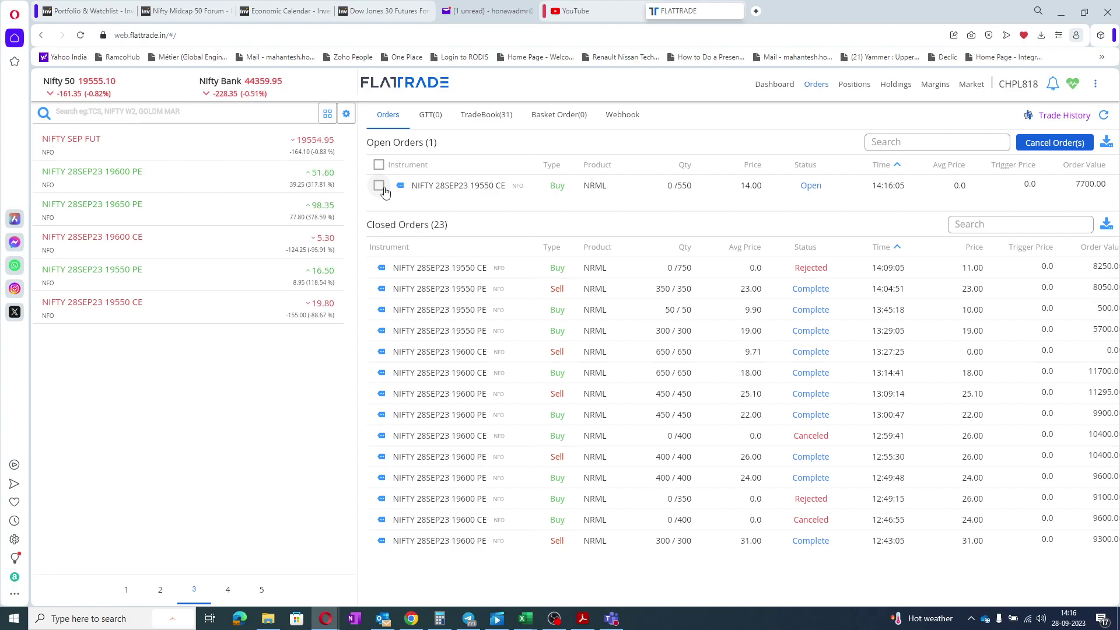
- Cancel the open NIFTY 28SEP23 19550 CE buy order
left_click(380, 187)
left_click(1047, 143)
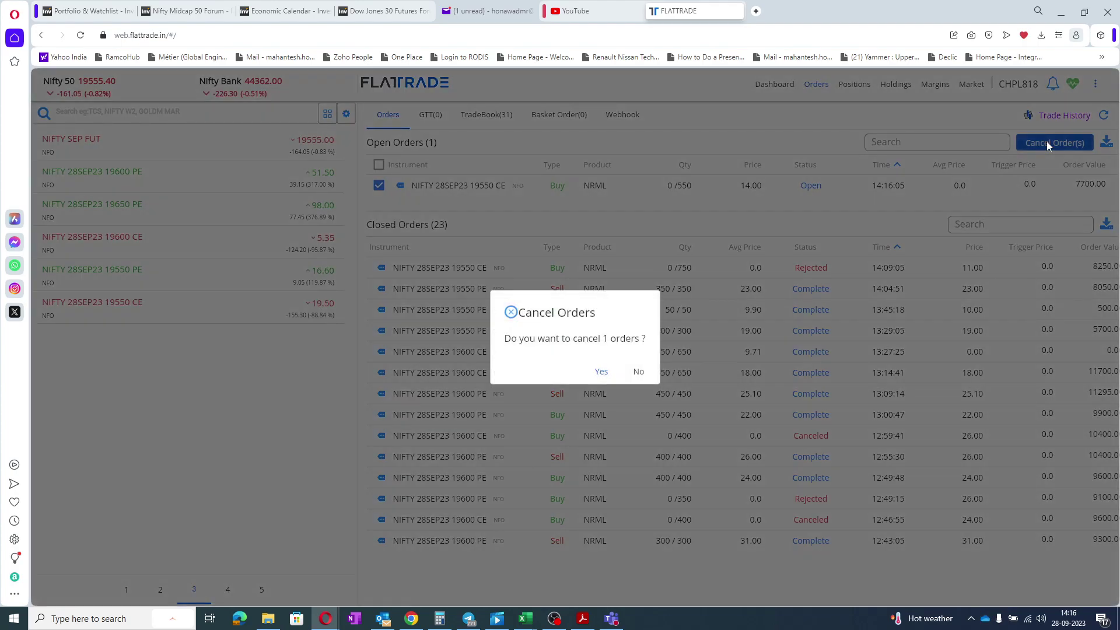
left_click(601, 372)
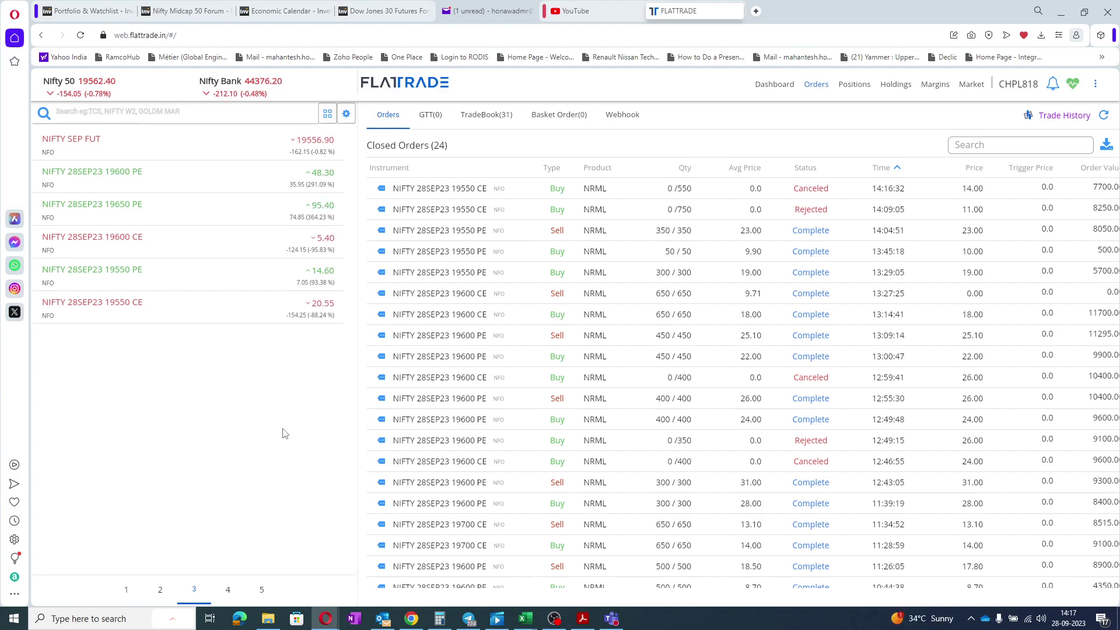
- Check the NIFTY SEP FUT market depth and the account's available margin
mouse_move(199, 231)
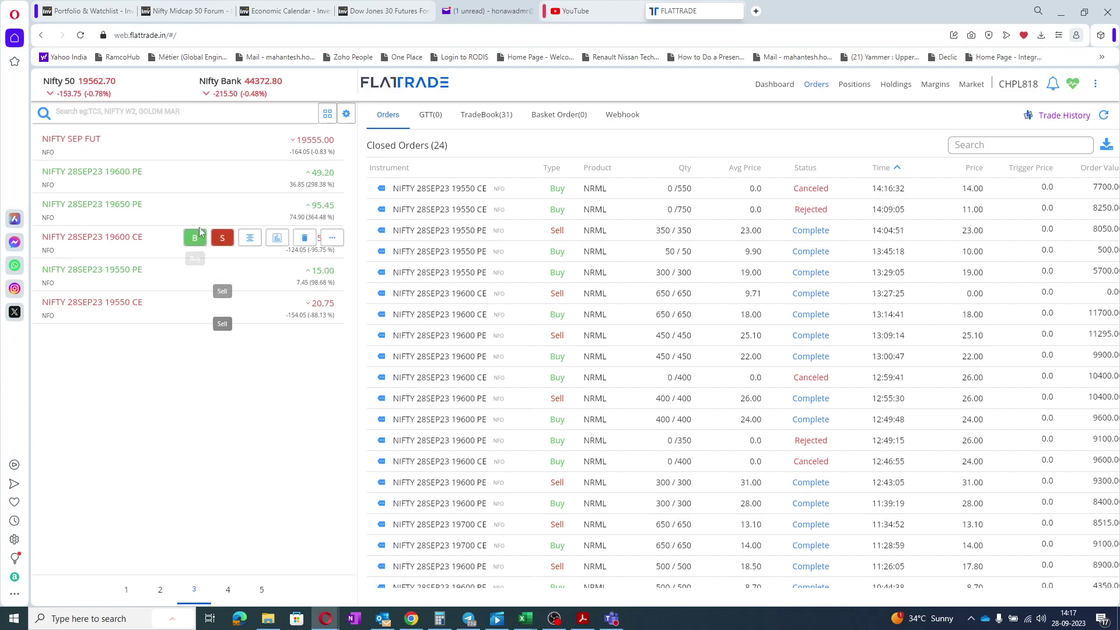
left_click(250, 141)
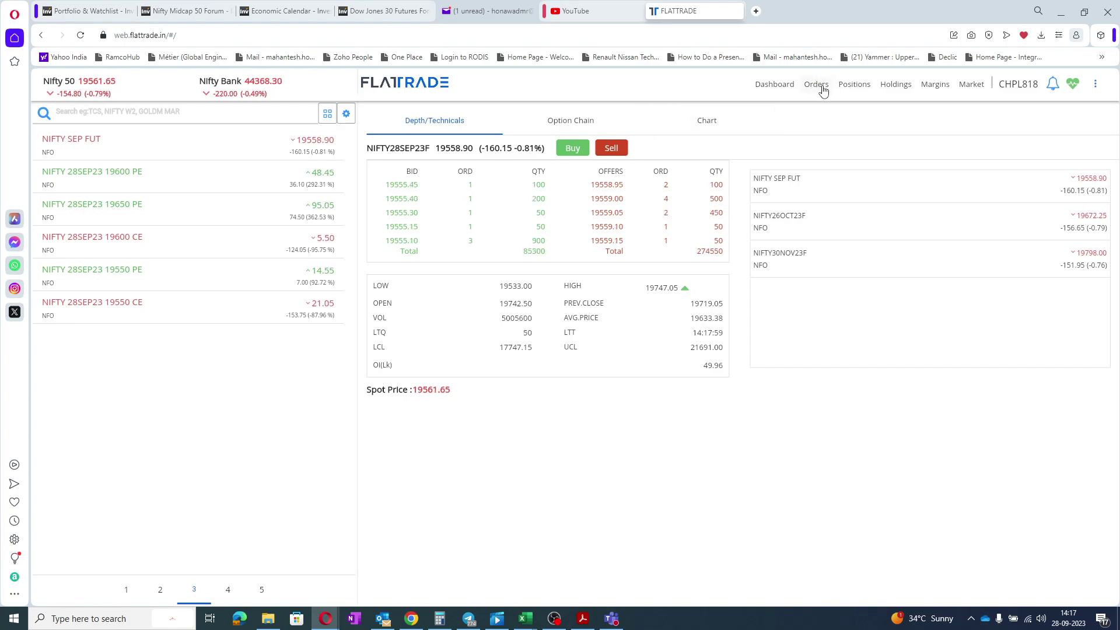
left_click(933, 85)
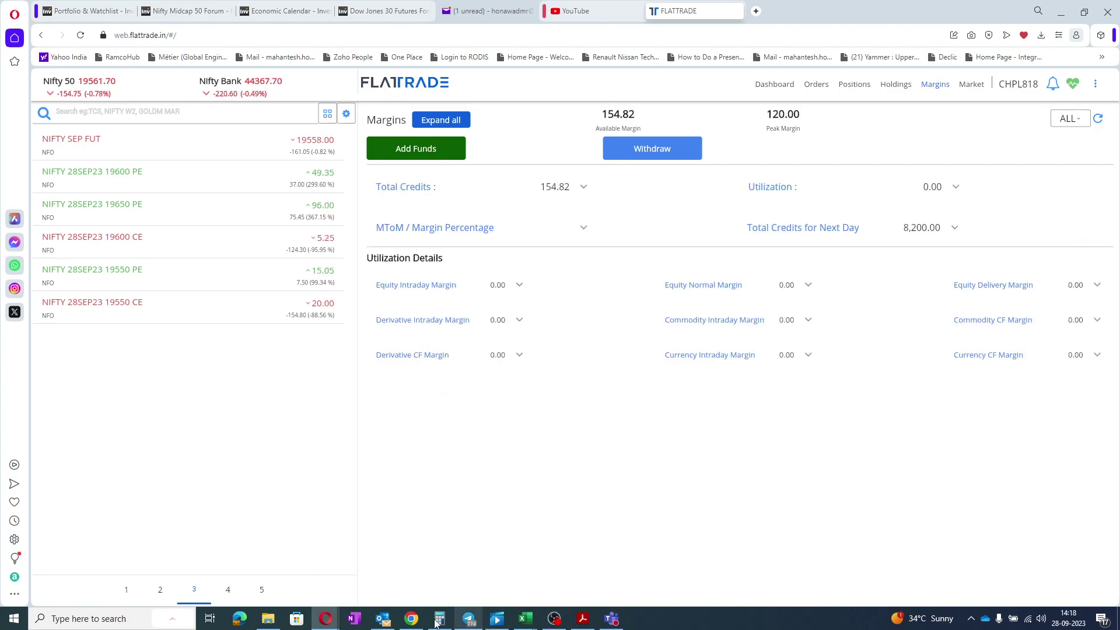
- Switch to the Book1 workbook in Excel and change the quantity formula in cell F21 to =F18/10
mouse_move(526, 620)
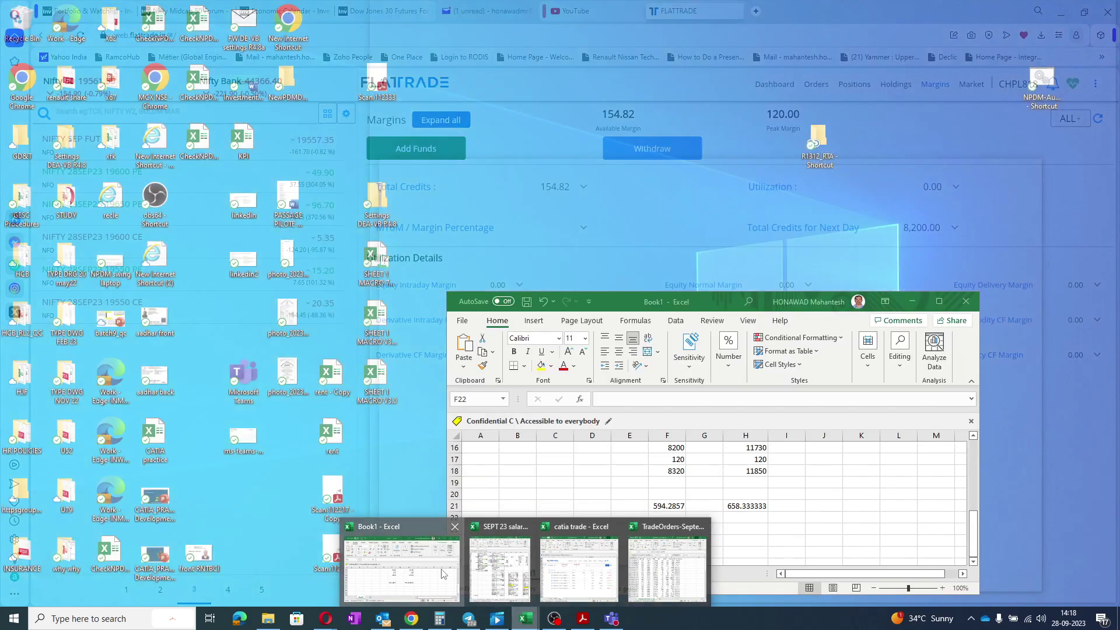
left_click(401, 568)
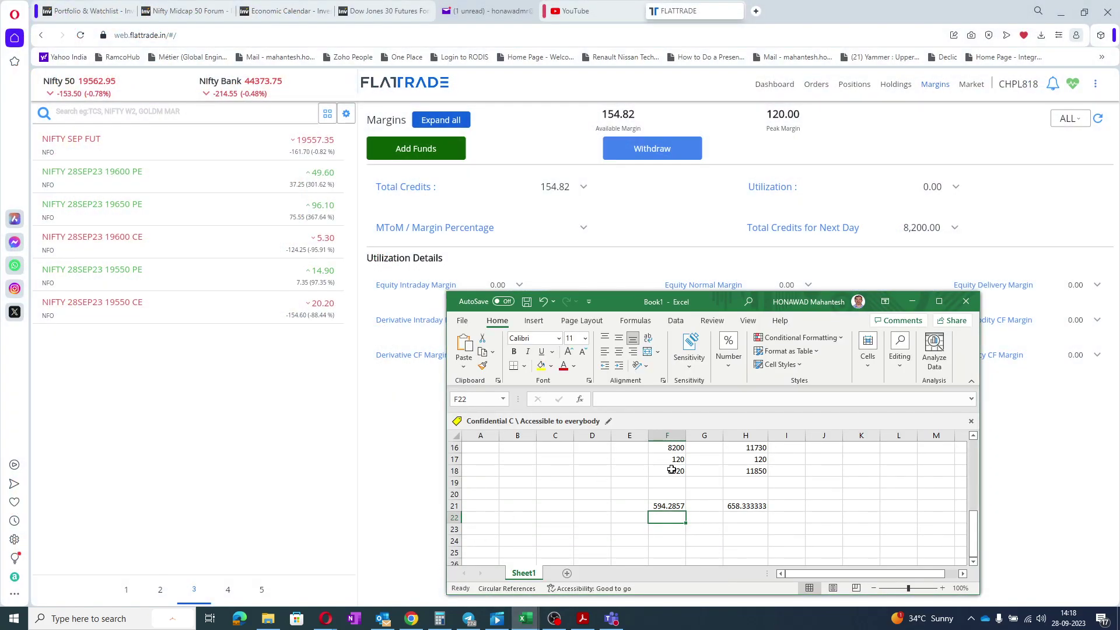
left_click(663, 505)
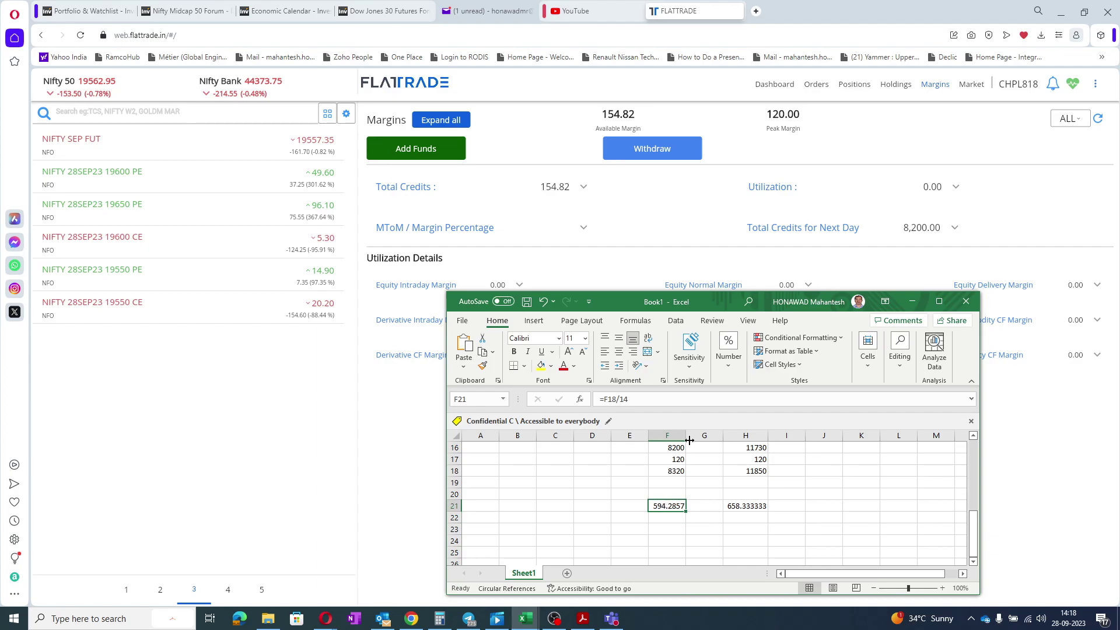
left_click(675, 400)
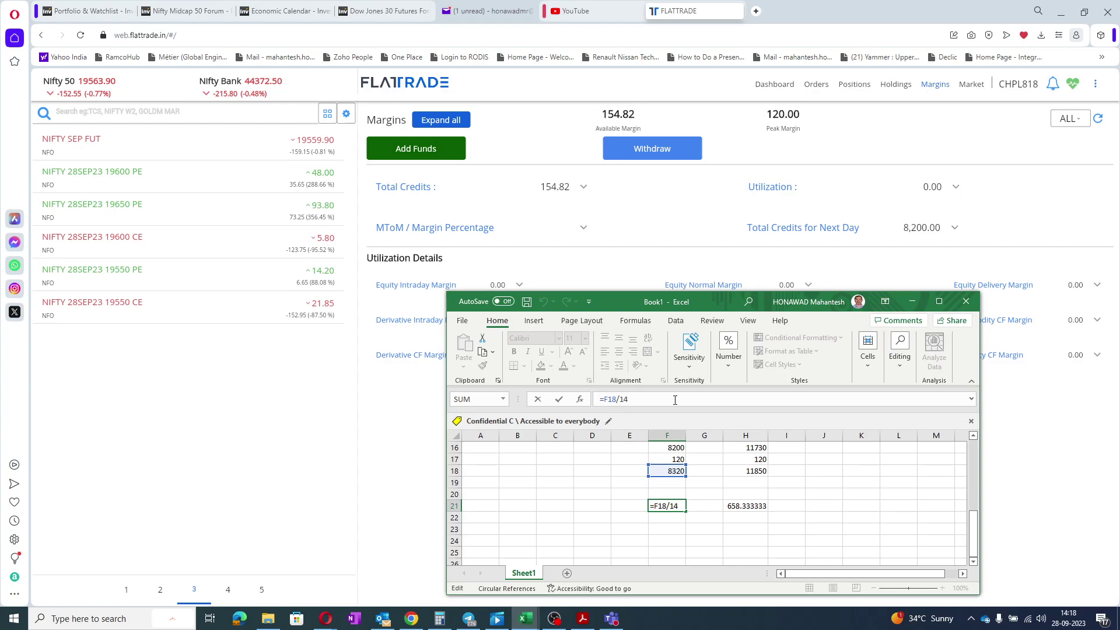
key("BackSpace")
key("Return")
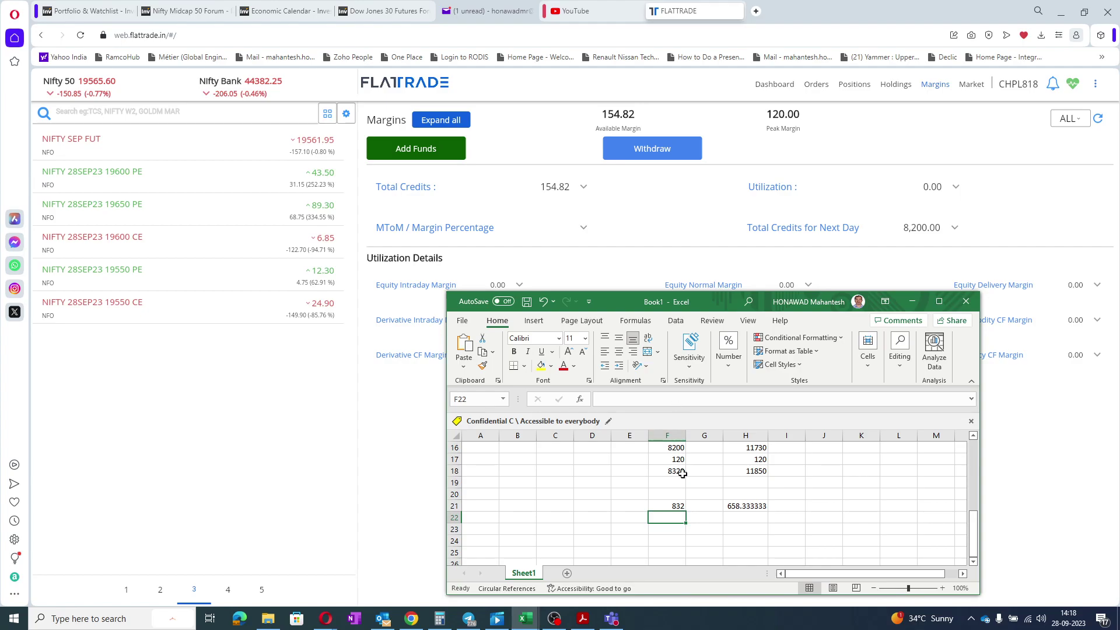
- Change the divisor in cell F21 so that the formula reads =F18/8
left_click(672, 505)
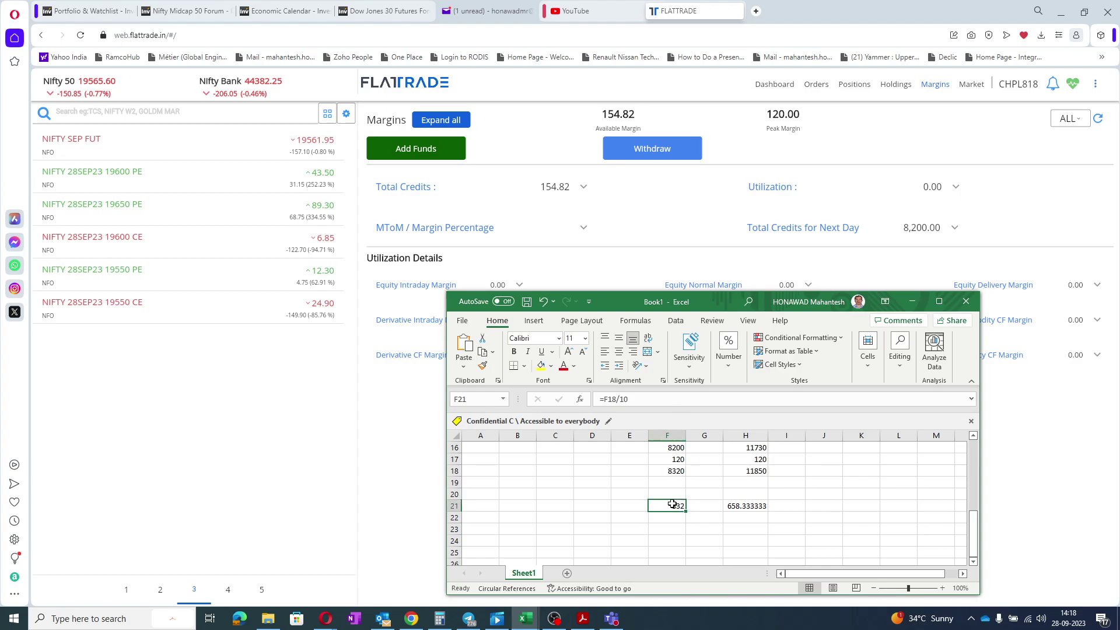
left_click(664, 400)
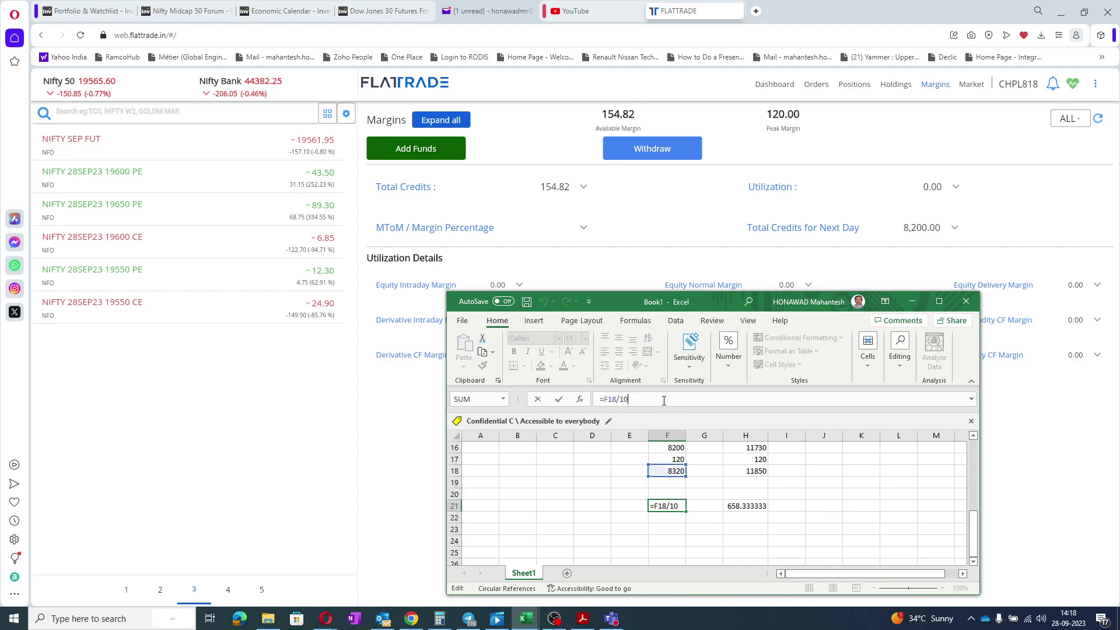
key("BackSpace")
key("BackSpace")
type("8")
key("Return")
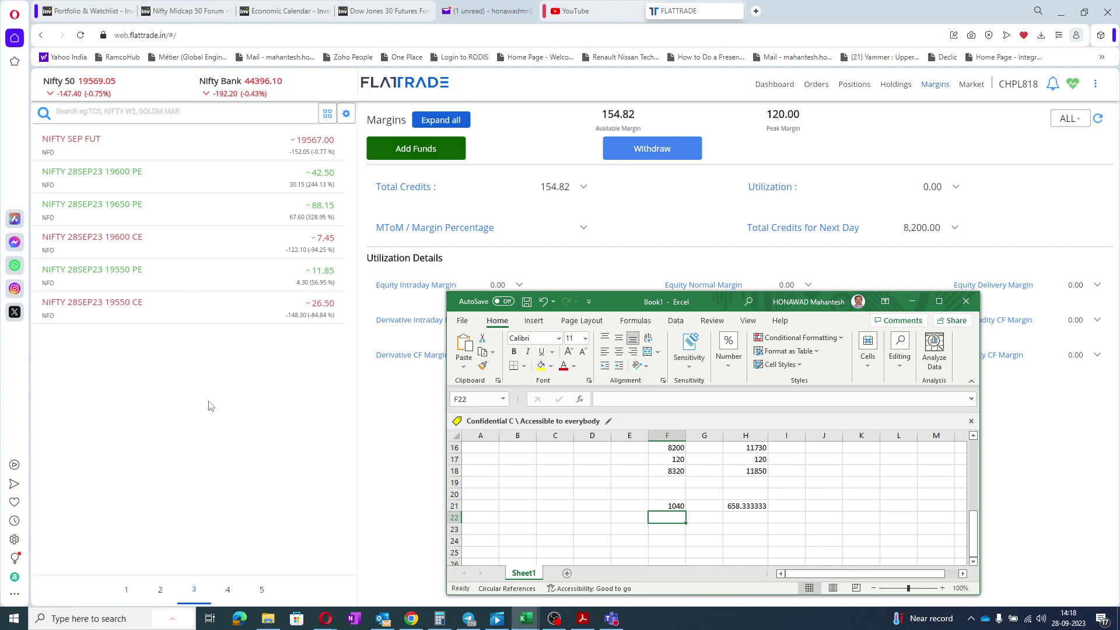
- Place a limit buy order in Flattrade for 1000 NIFTY 28SEP23 19550 PE at a price of 8
left_click(193, 273)
left_click(193, 267)
type("1000")
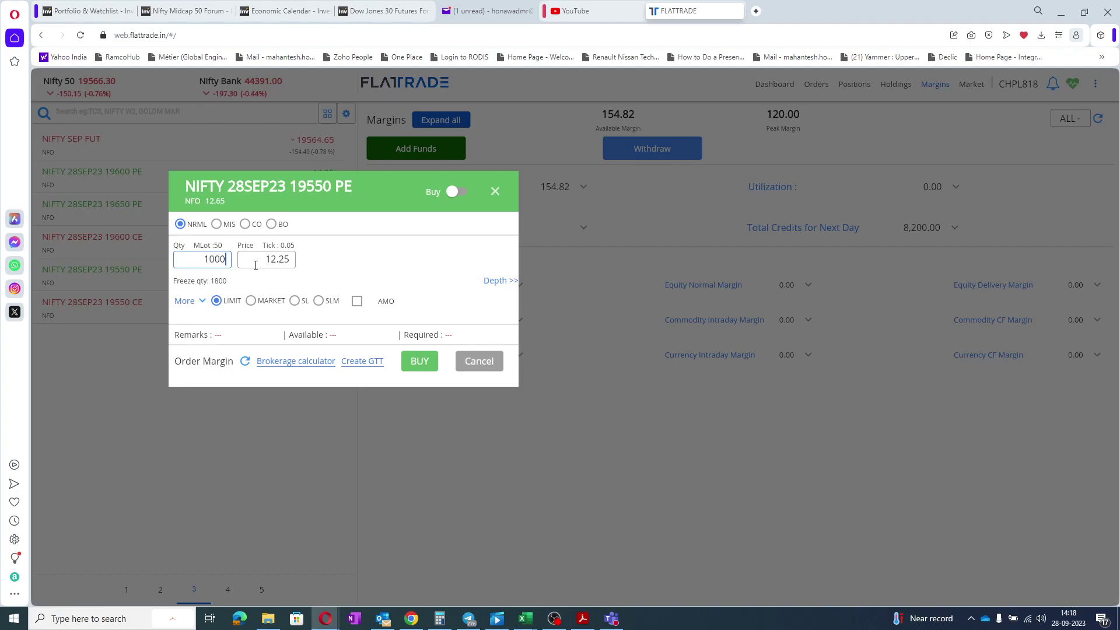
left_click(262, 259)
type("8")
key("Return")
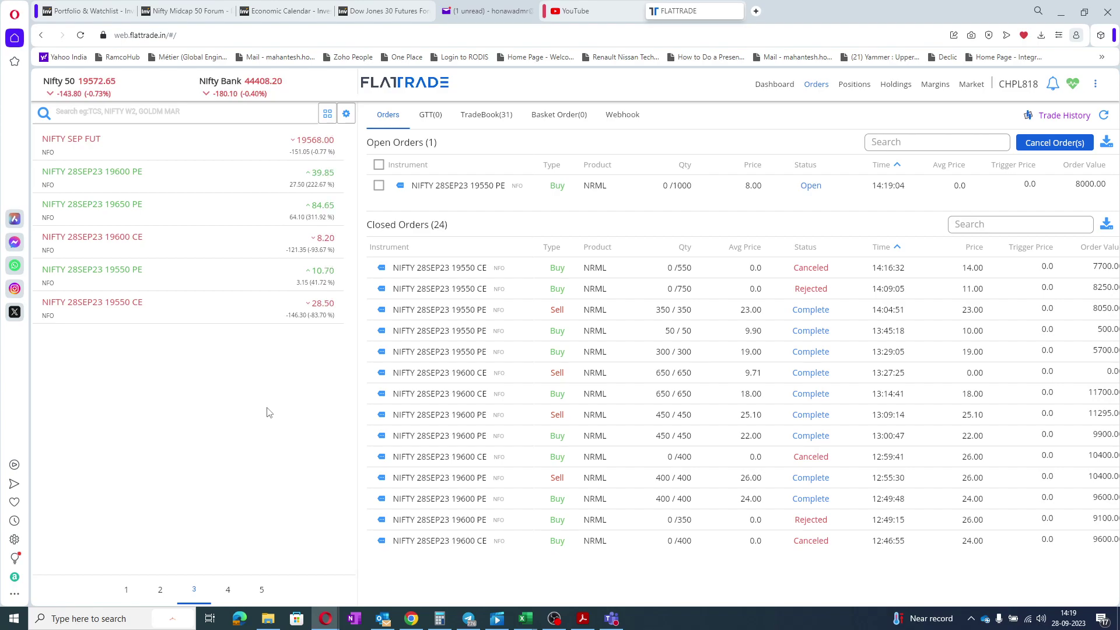
- Check the market depth of NIFTY 28SEP23 19600 CE and return to the order list
left_click(249, 239)
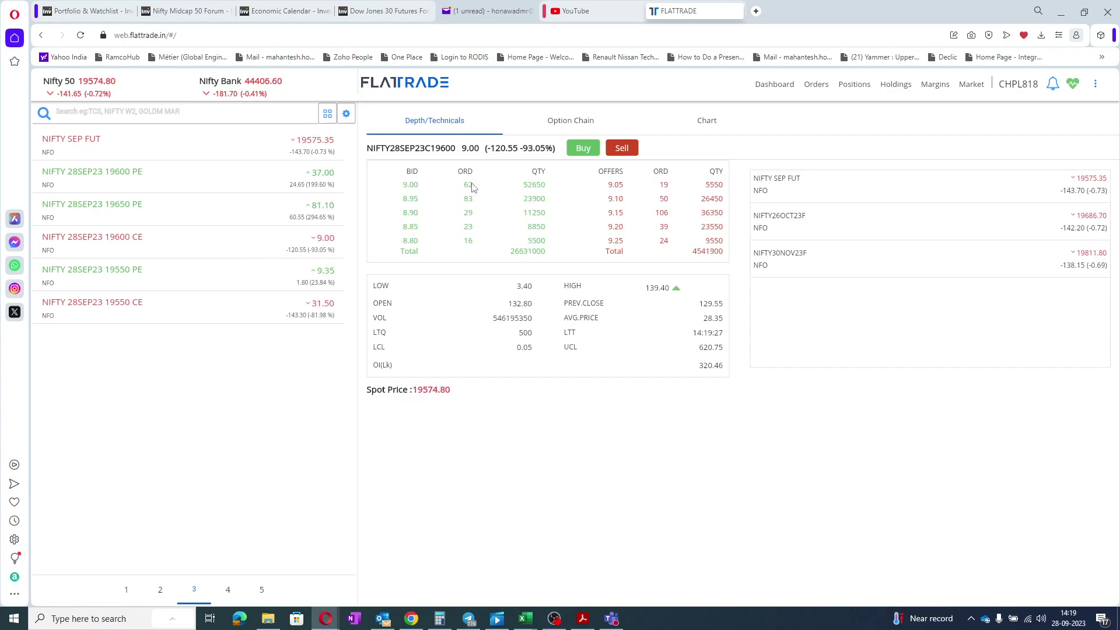
left_click(819, 91)
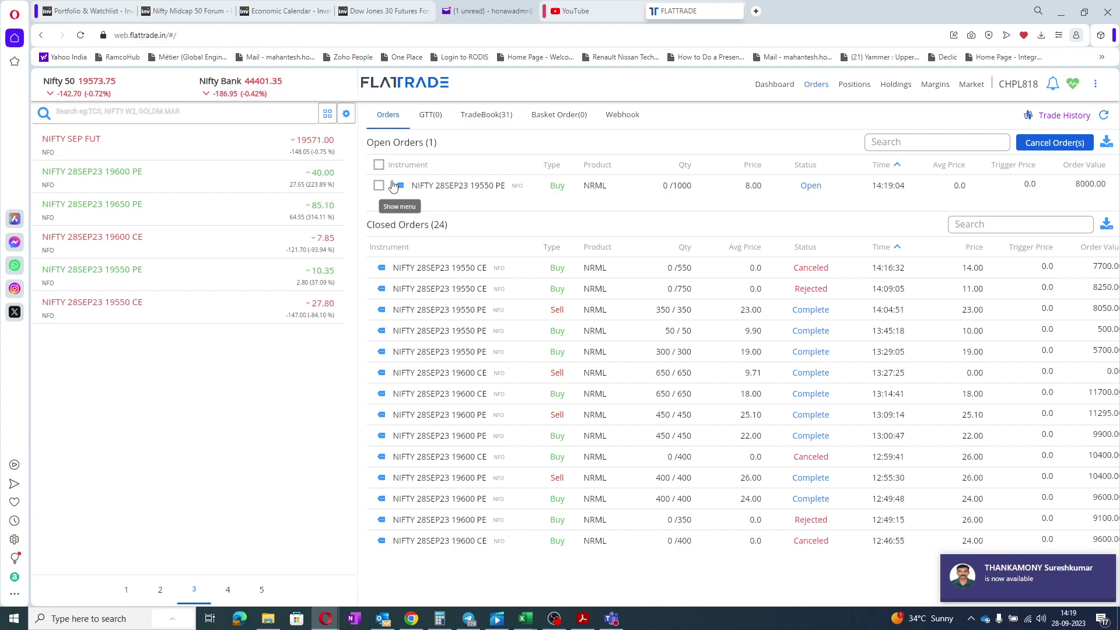
left_click(393, 185)
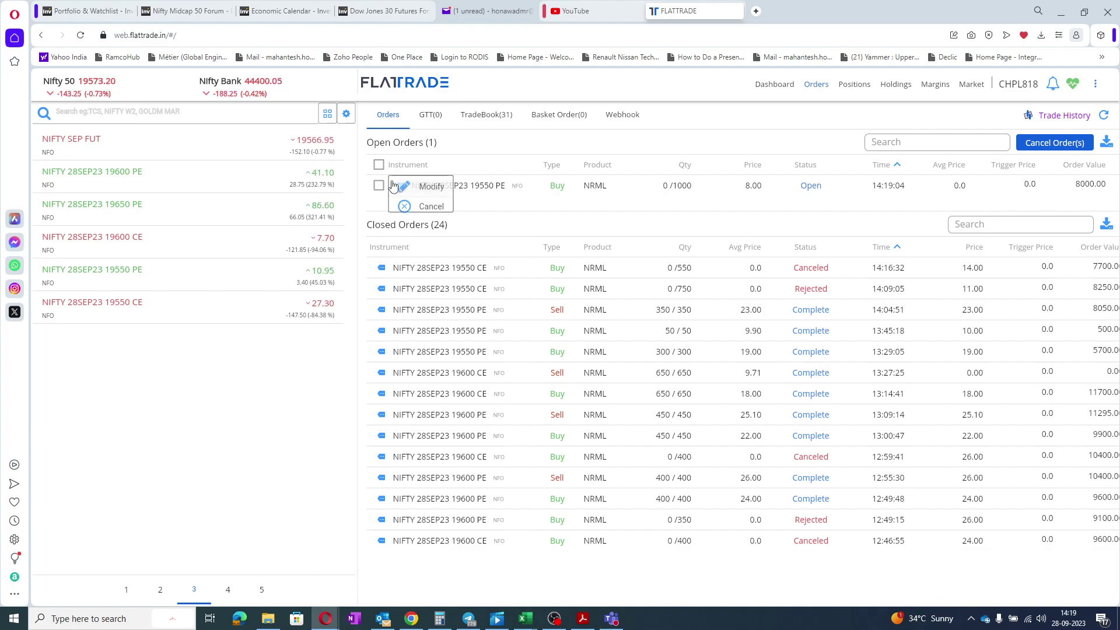
left_click(401, 186)
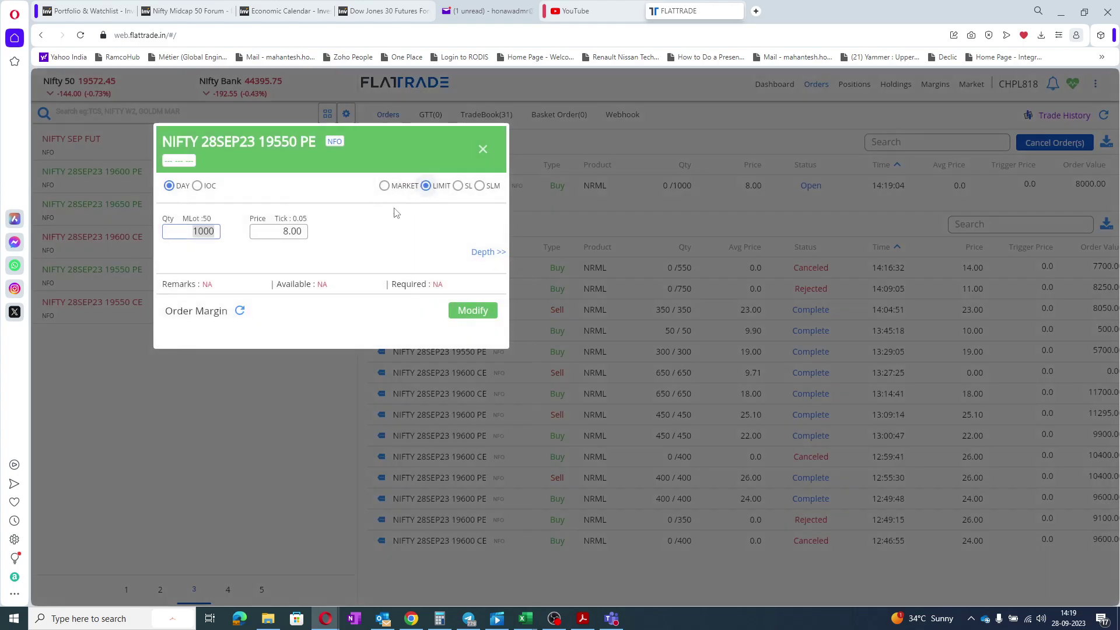
type("800")
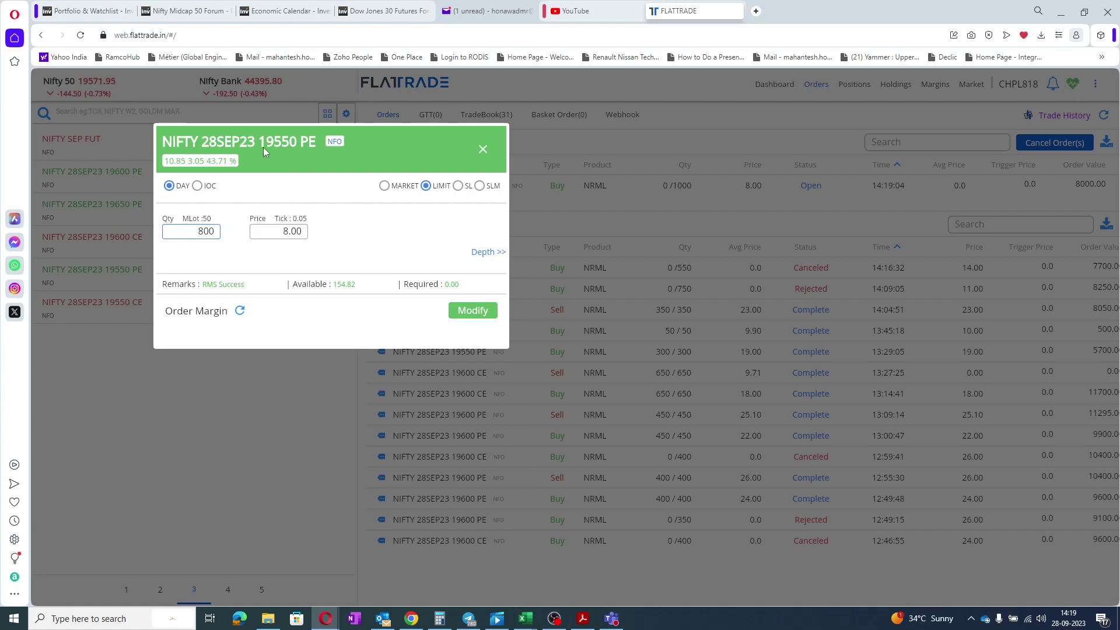
left_click_drag(263, 147, 509, 285)
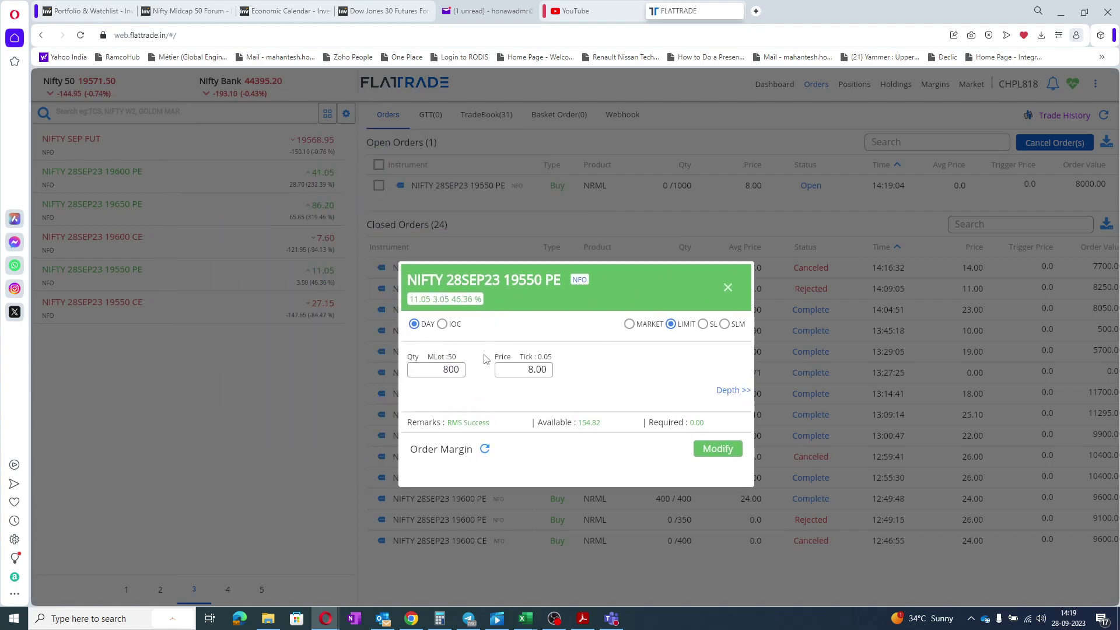
left_click(516, 371)
type("10")
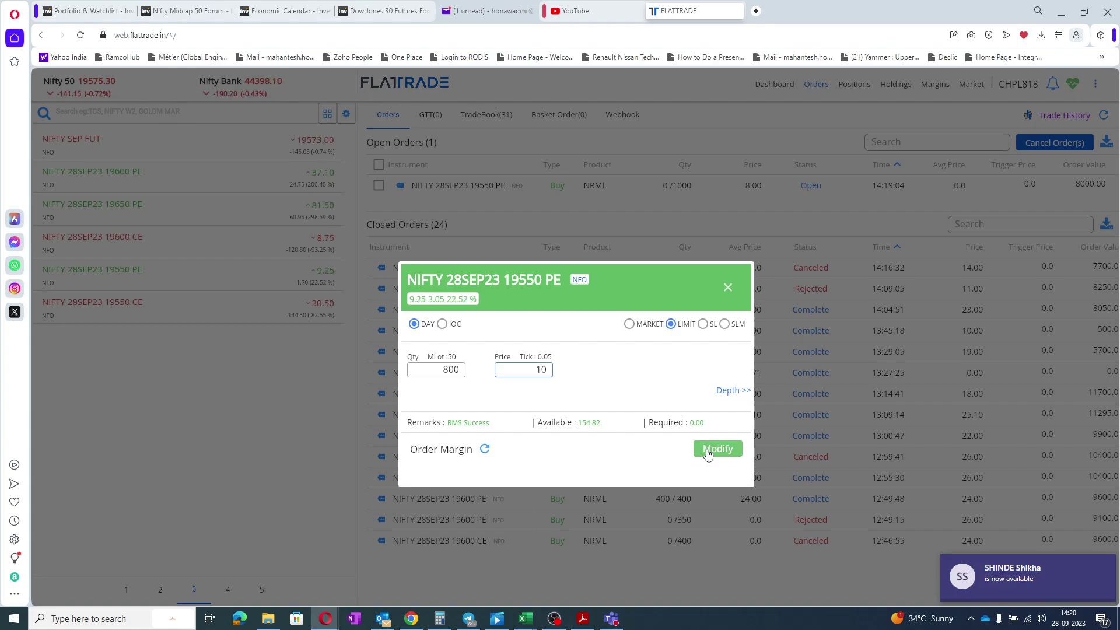
left_click(726, 288)
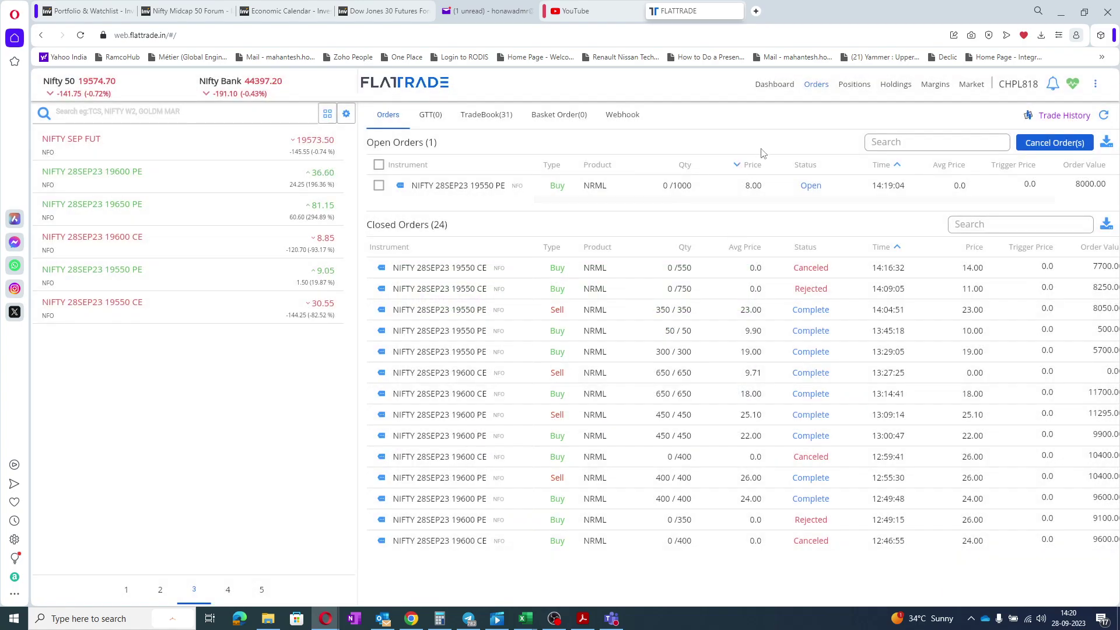
- Check the account margins, and draft a modification of the open NIFTY 28SEP23 19550 PE buy order with quantity 800 and price 10
left_click(933, 85)
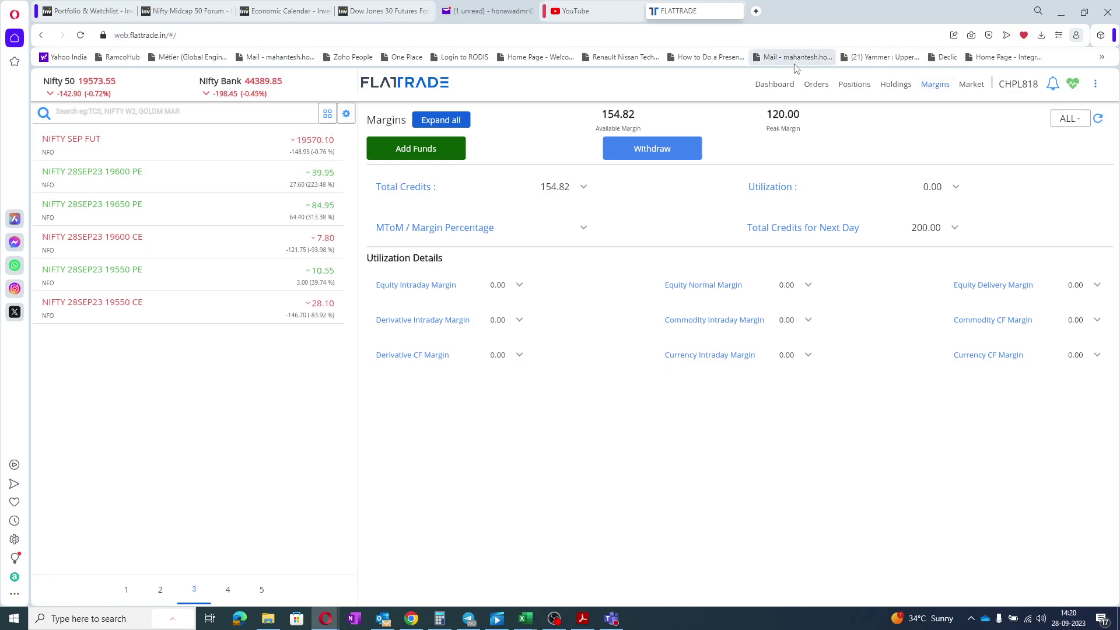
left_click(817, 85)
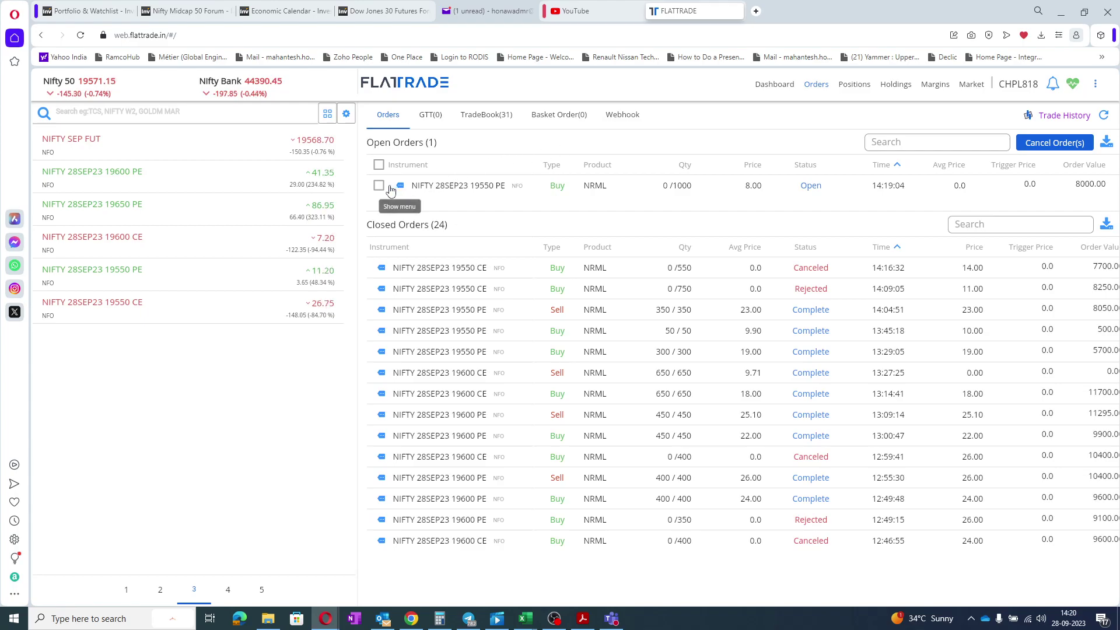
left_click(389, 190)
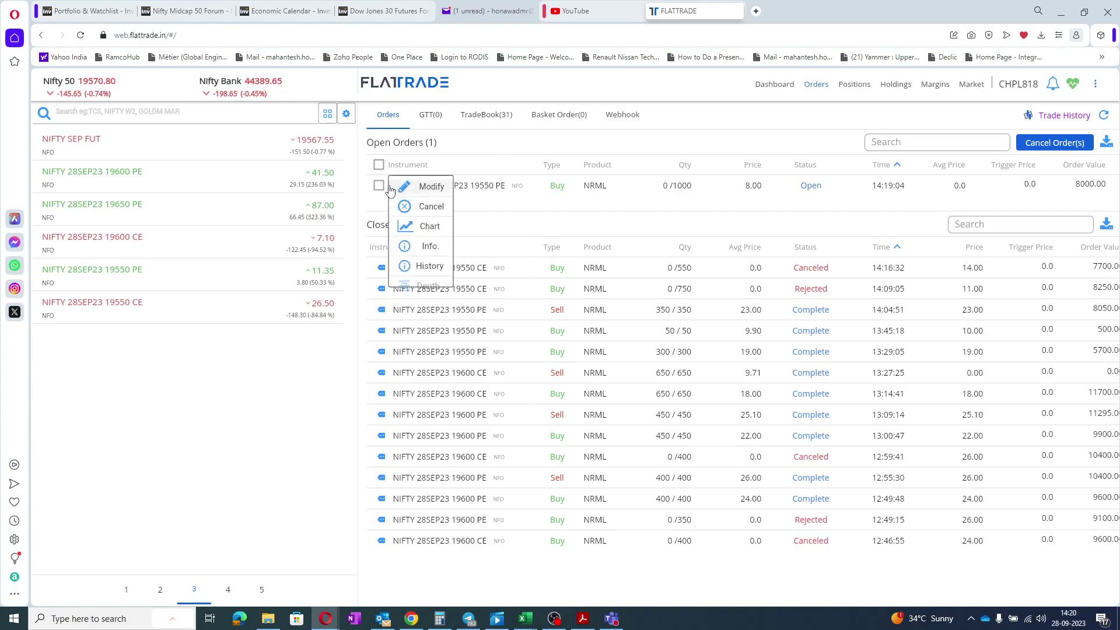
left_click(424, 186)
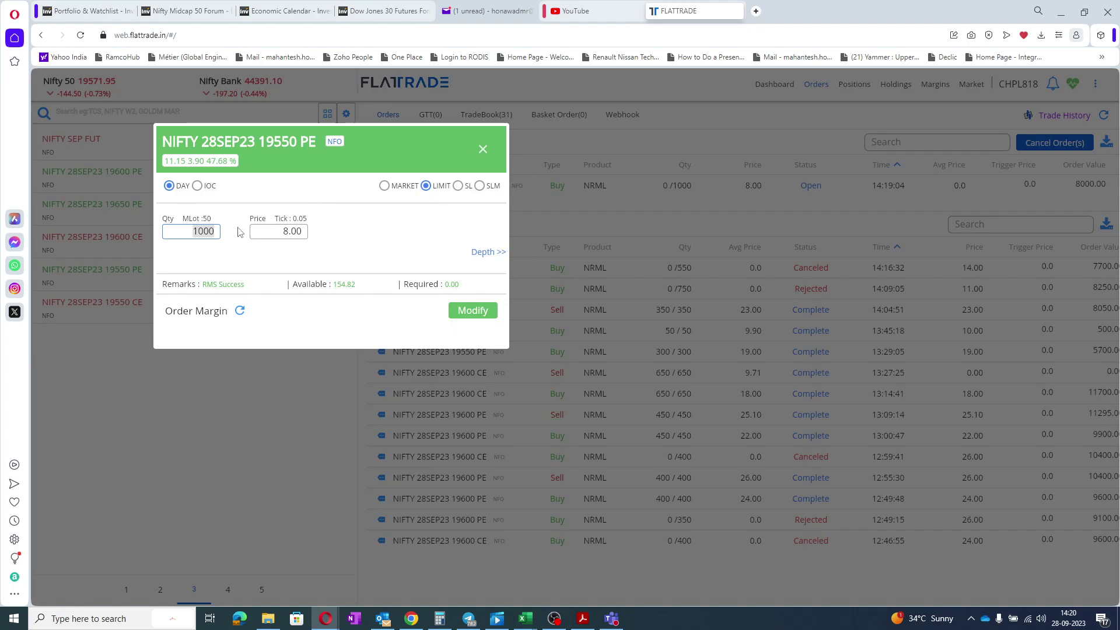
type("800")
left_click_drag(273, 146, 555, 282)
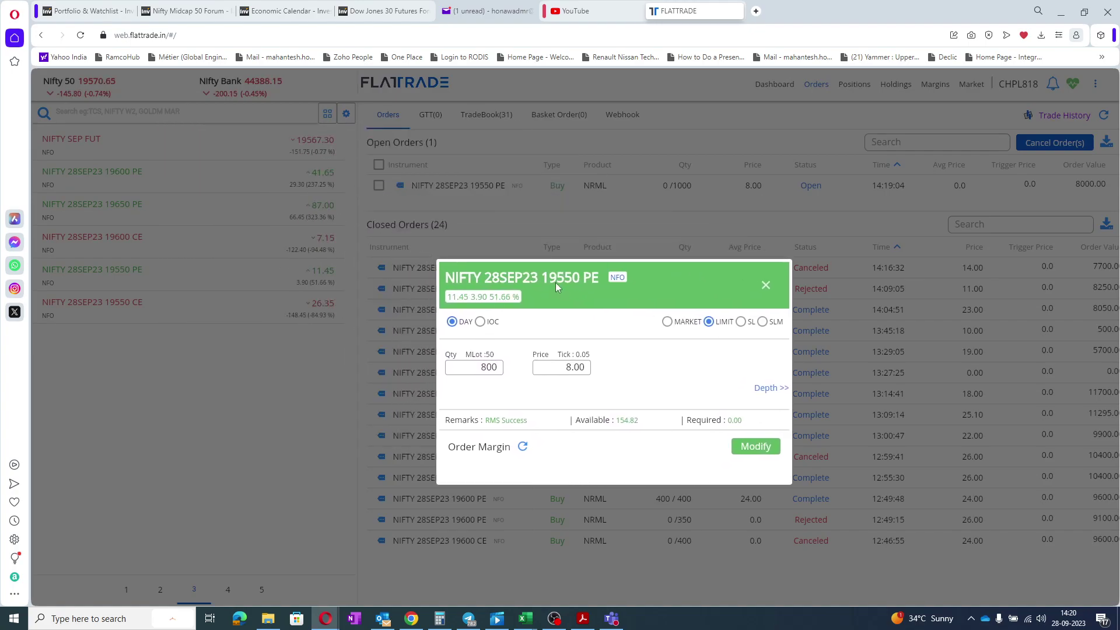
left_click(555, 364)
type("10")
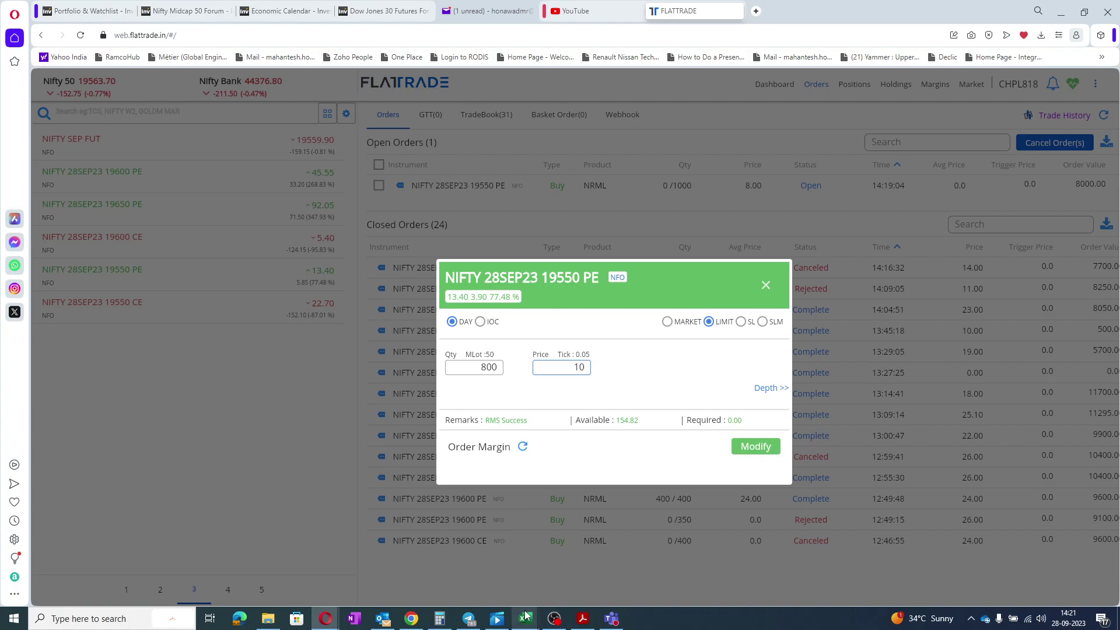
- Switch to the Book1 workbook in Excel, change the formula in cell F21 to =F18/13, and return to Flattrade
mouse_move(526, 615)
left_click(431, 554)
left_click(663, 502)
left_click(655, 397)
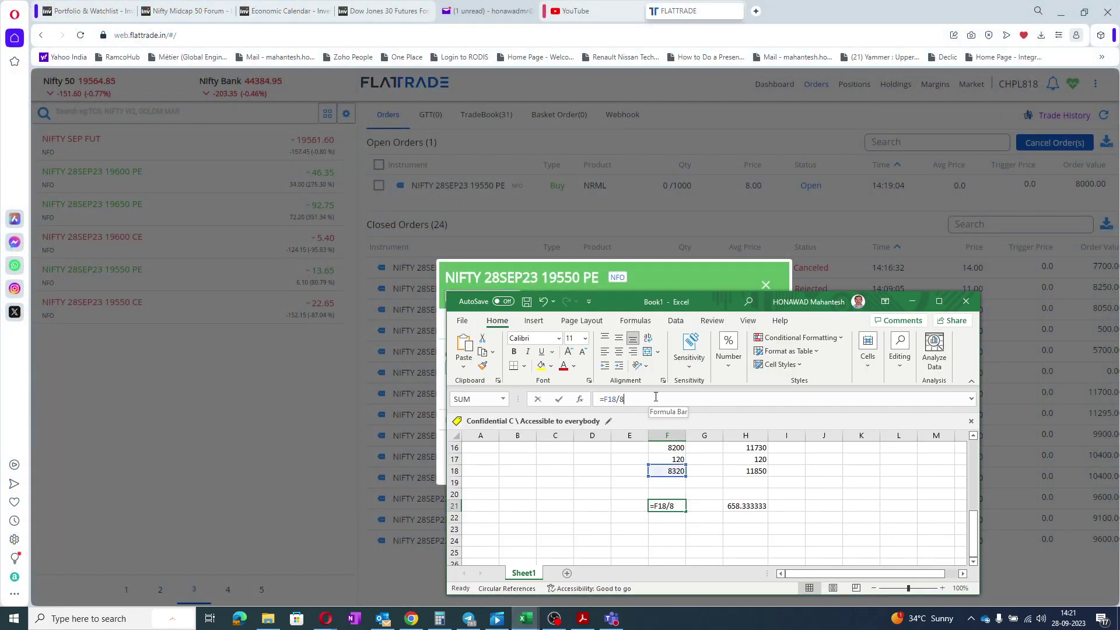
key("BackSpace")
key("BackSpace")
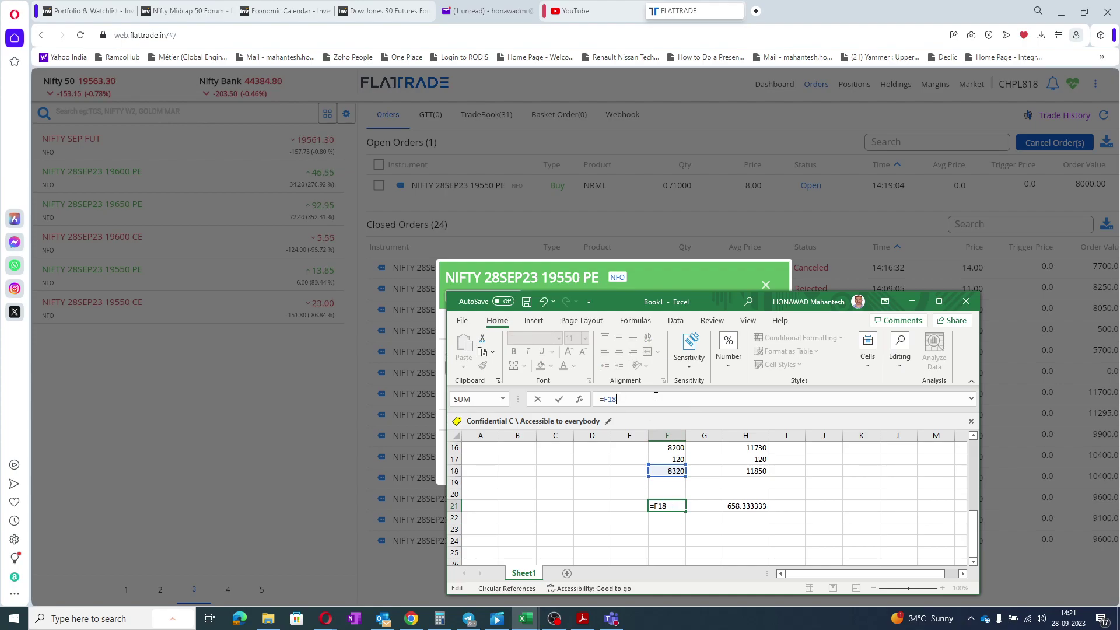
type("/13")
key("Return")
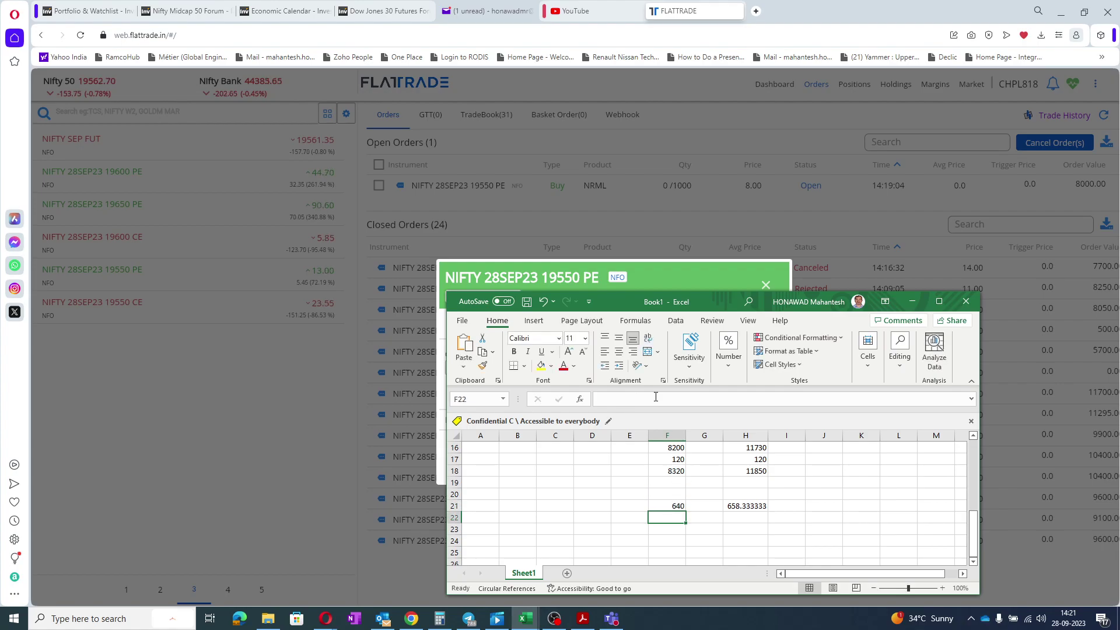
left_click(912, 302)
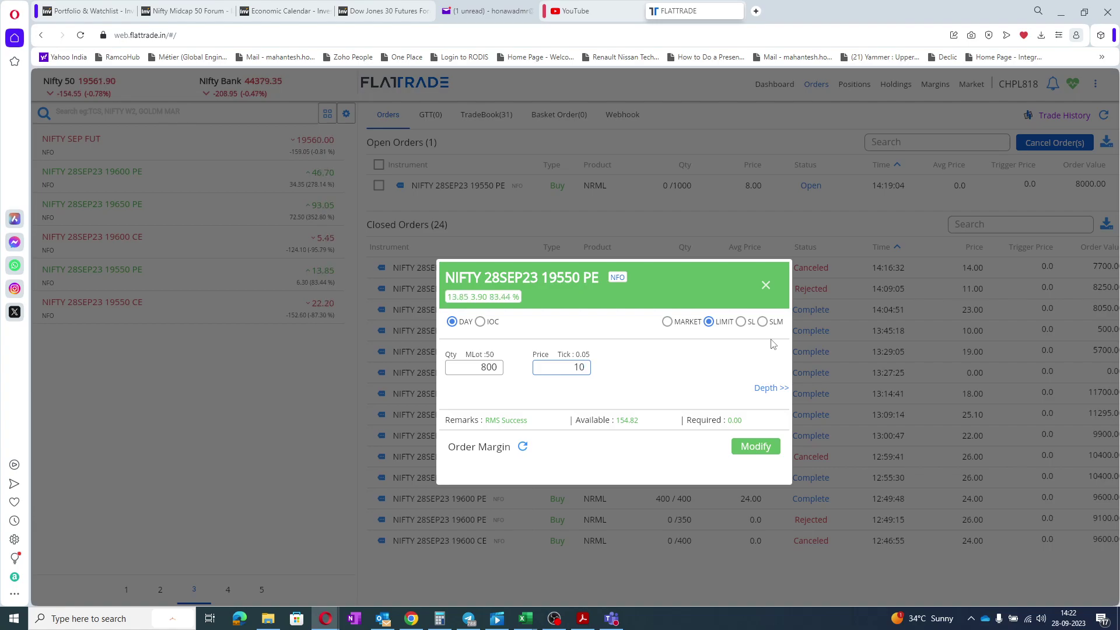
- Set the NIFTY 28SEP23 19550 PE order's quantity to 600 and its price to 13, and submit the modification
key("alt+Tab")
key("alt+Tab")
double_click(499, 367)
type("600")
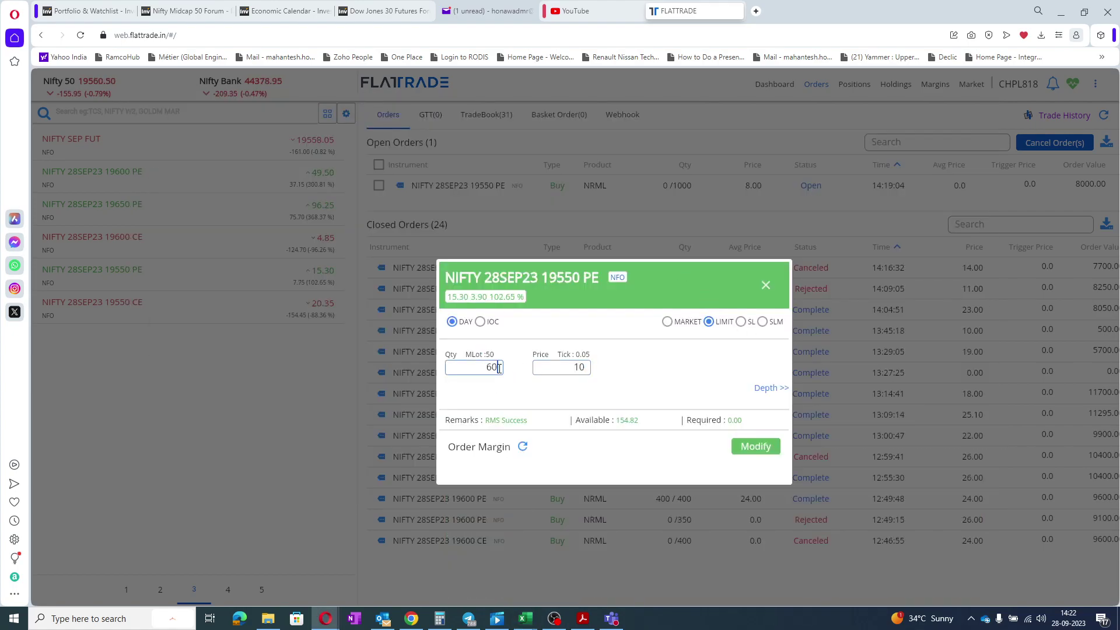
left_click(549, 363)
type("9")
key("Return")
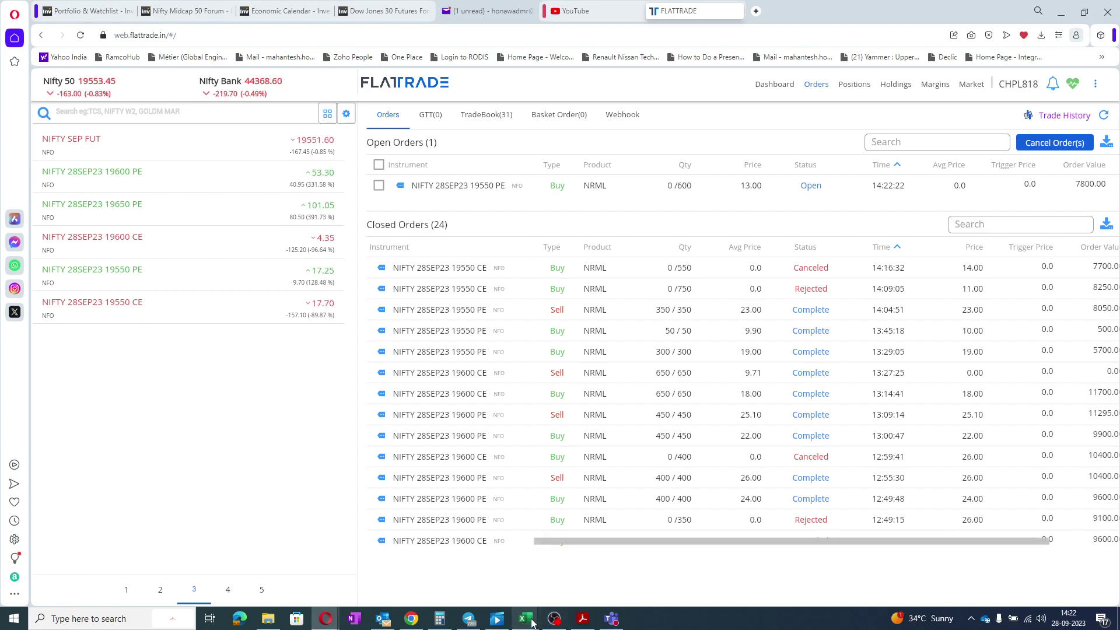
- Read the latest TRADING LEGEND F&O messages in Telegram, and check the Flattrade margins before returning to the order list
mouse_move(533, 624)
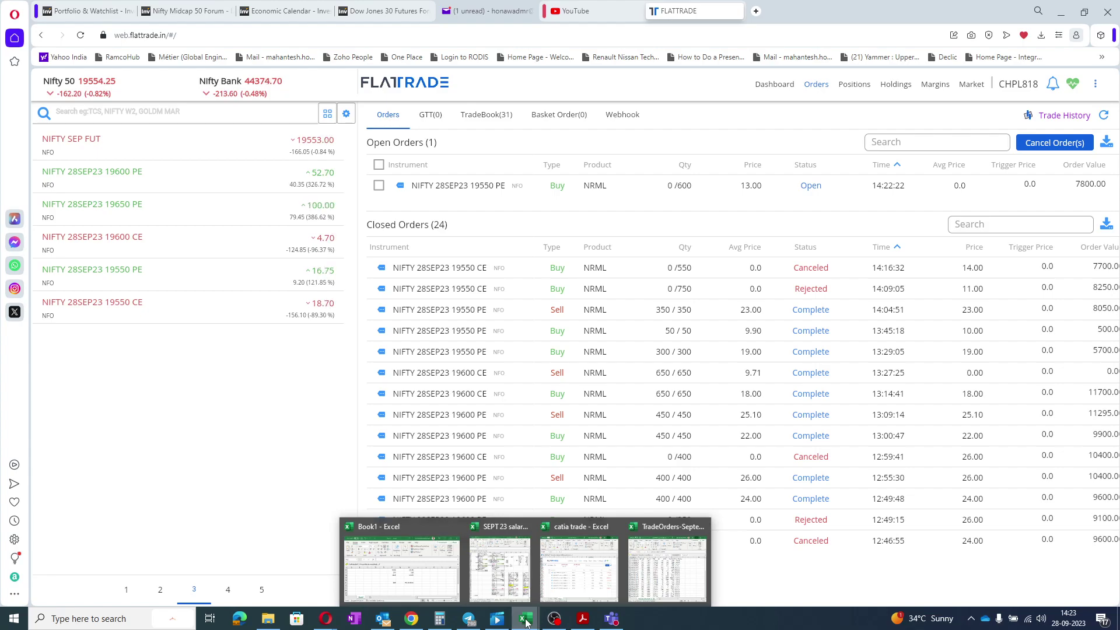
left_click(470, 618)
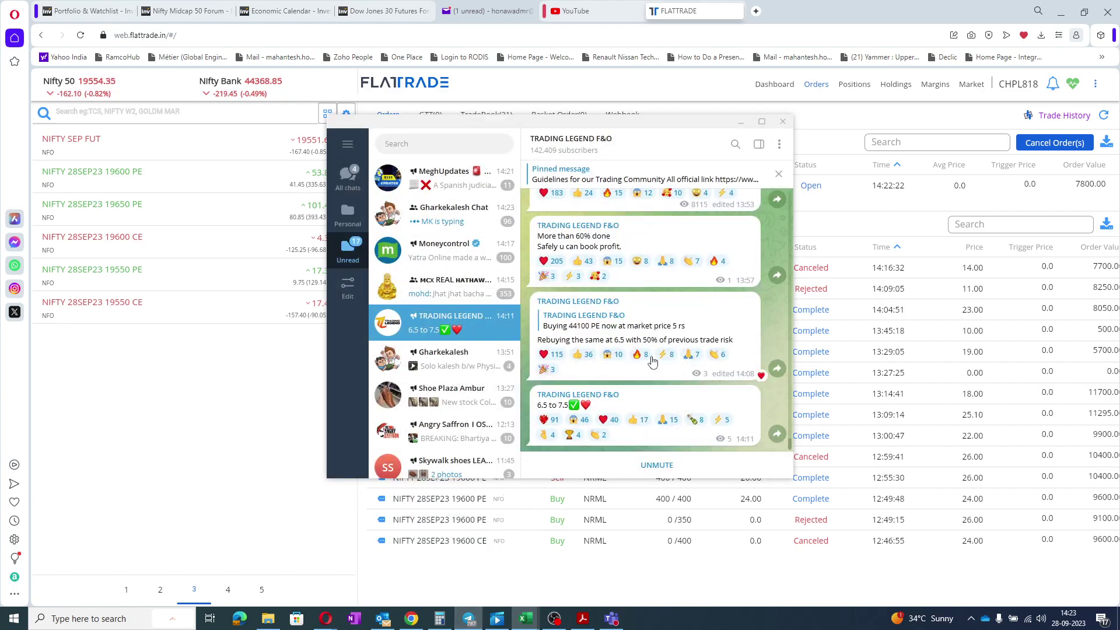
left_click(741, 123)
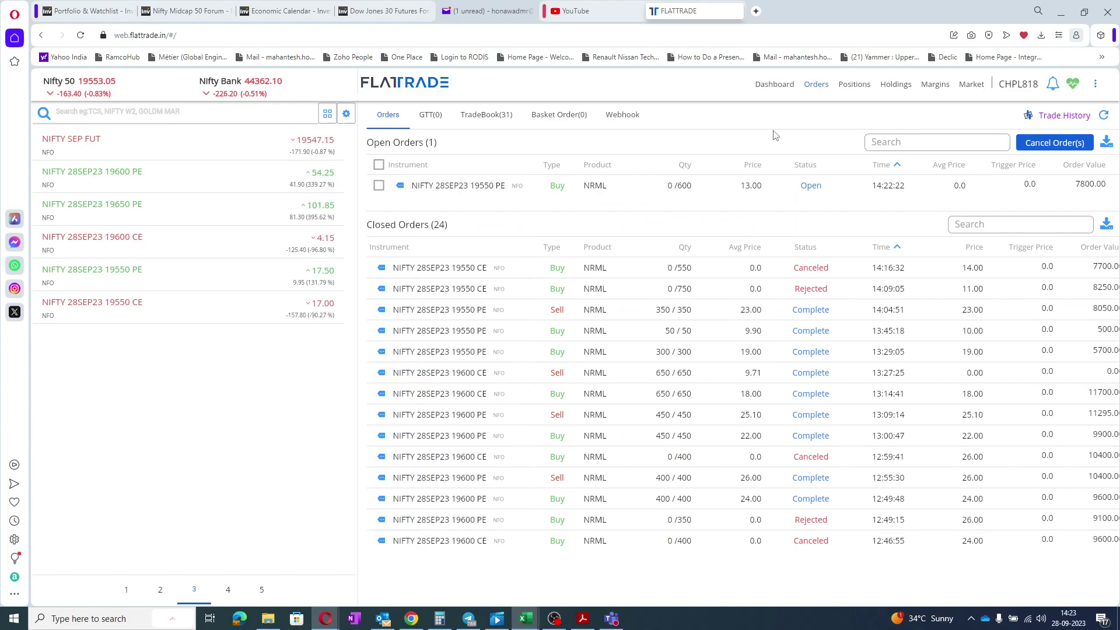
left_click(934, 85)
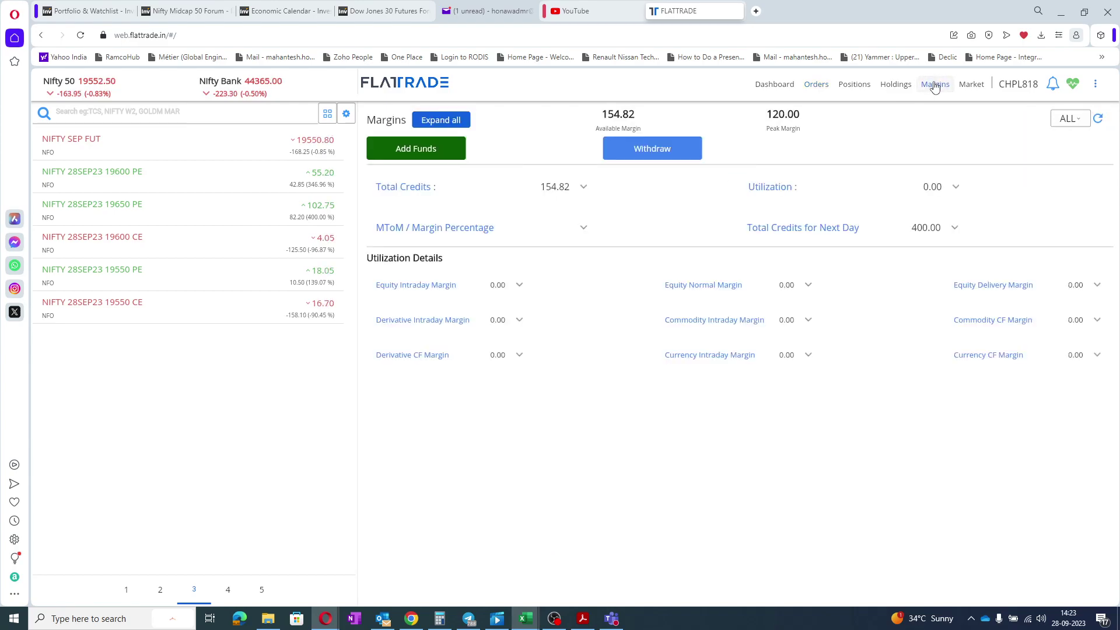
left_click(818, 85)
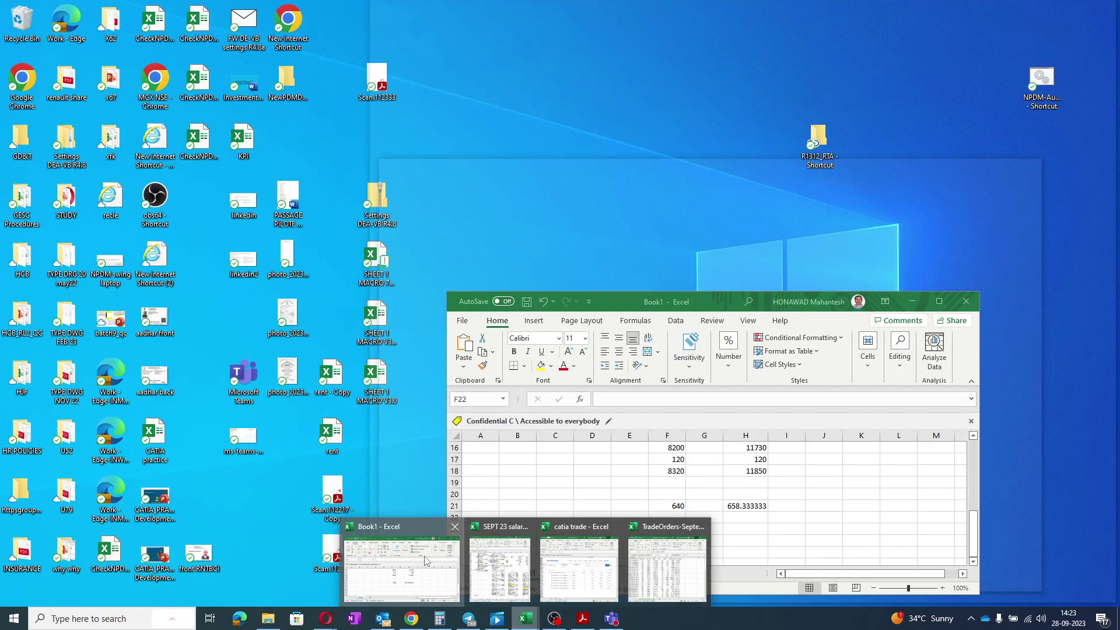
- Switch to the Book1 workbook in Excel and change the divisor in cell F21 so that the formula reads =F18/16
left_click(425, 555)
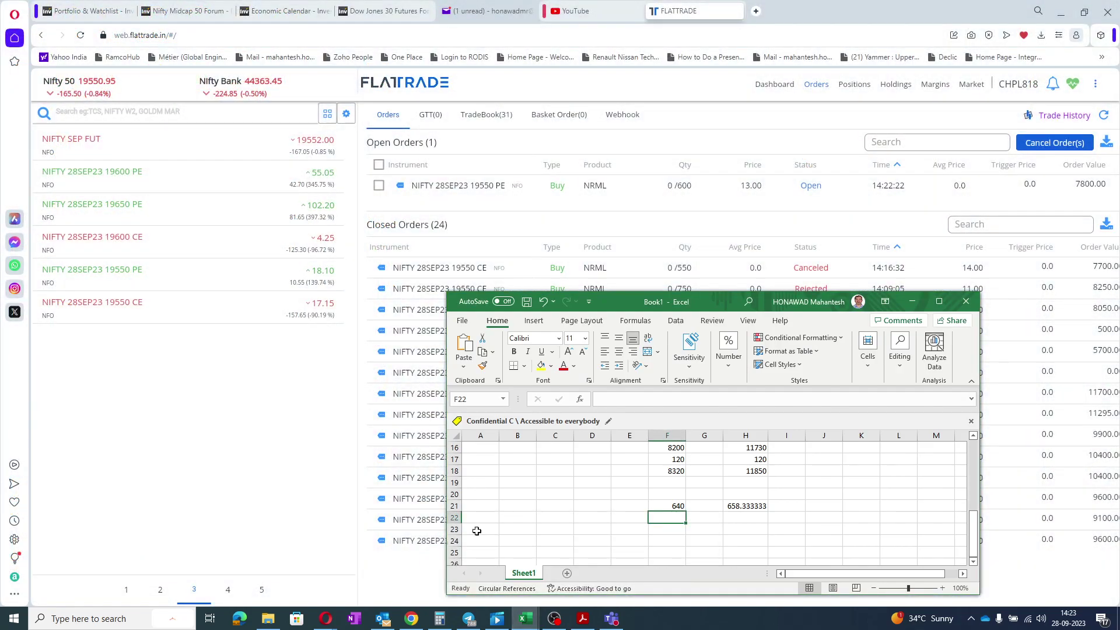
left_click(675, 503)
left_click(691, 398)
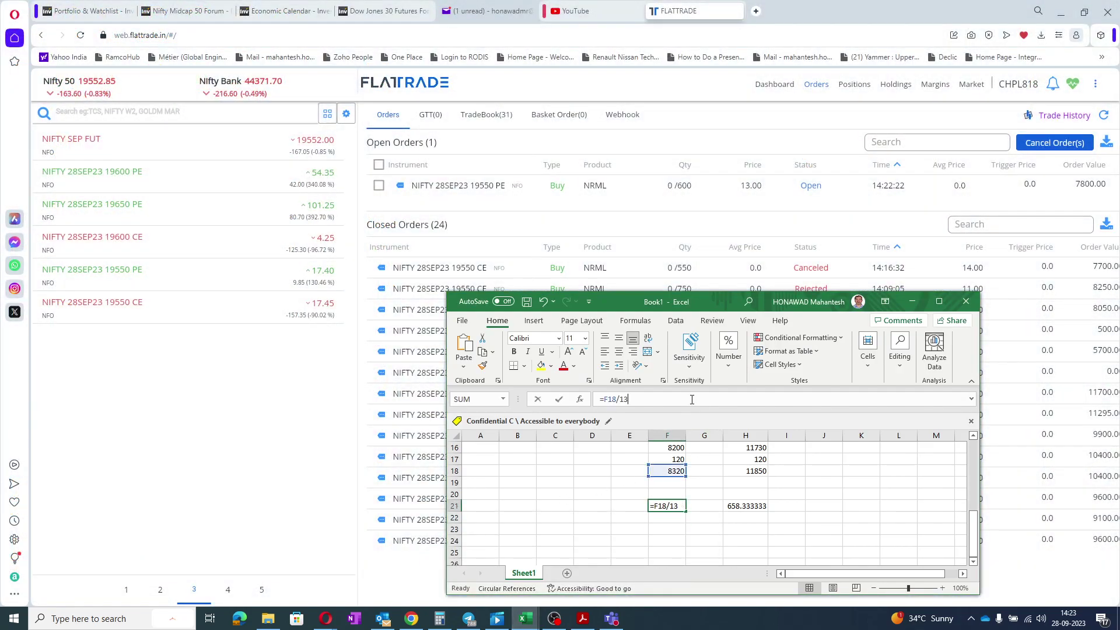
key("BackSpace")
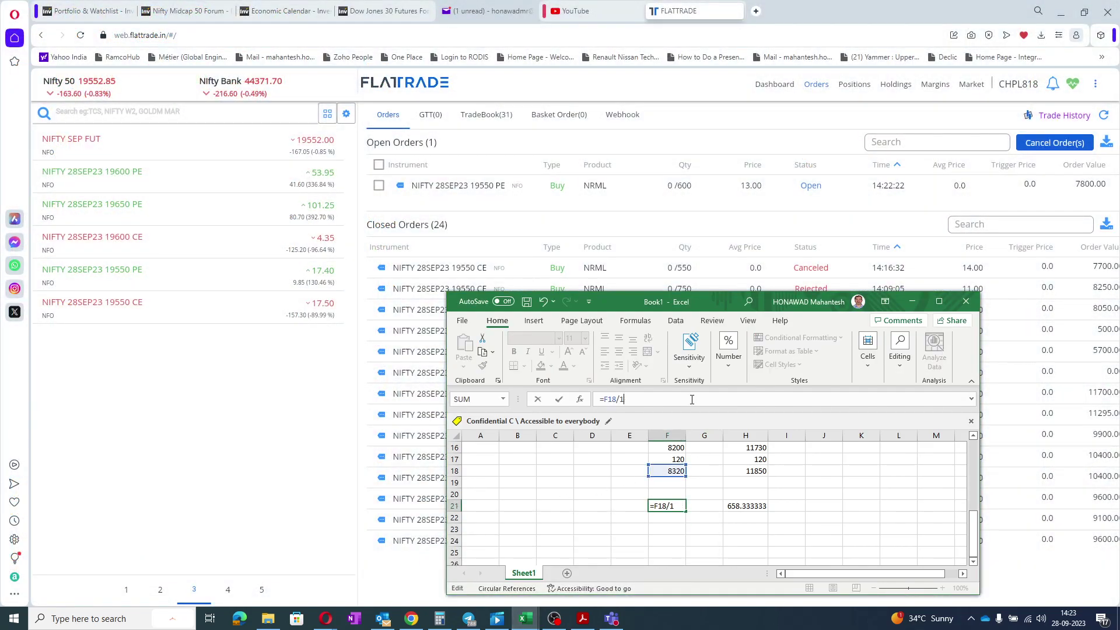
type("6")
key("Return")
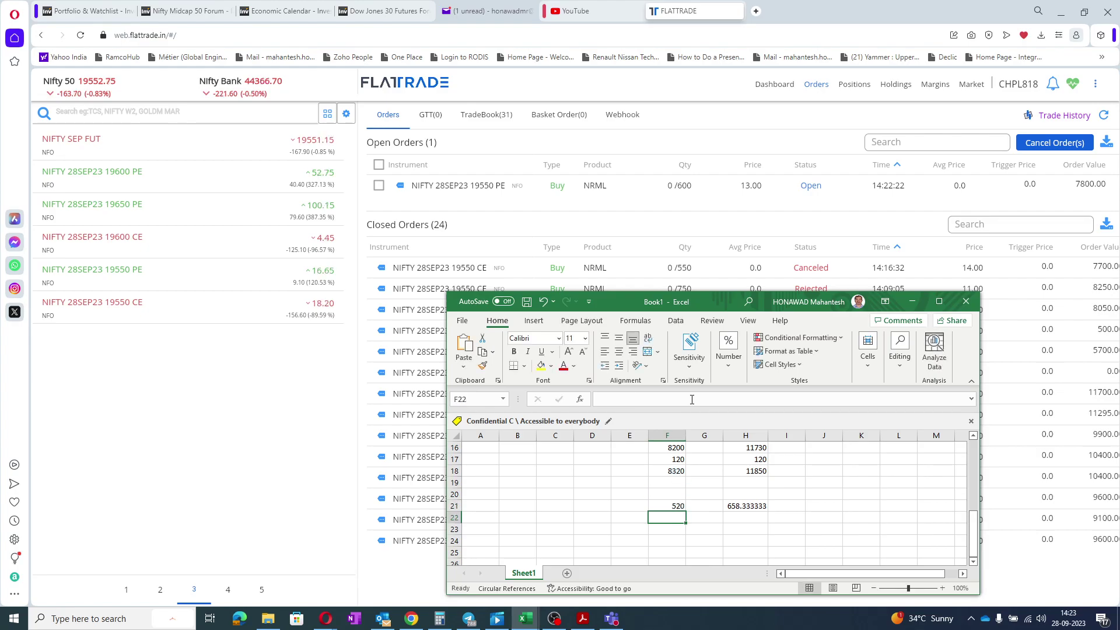
left_click(914, 305)
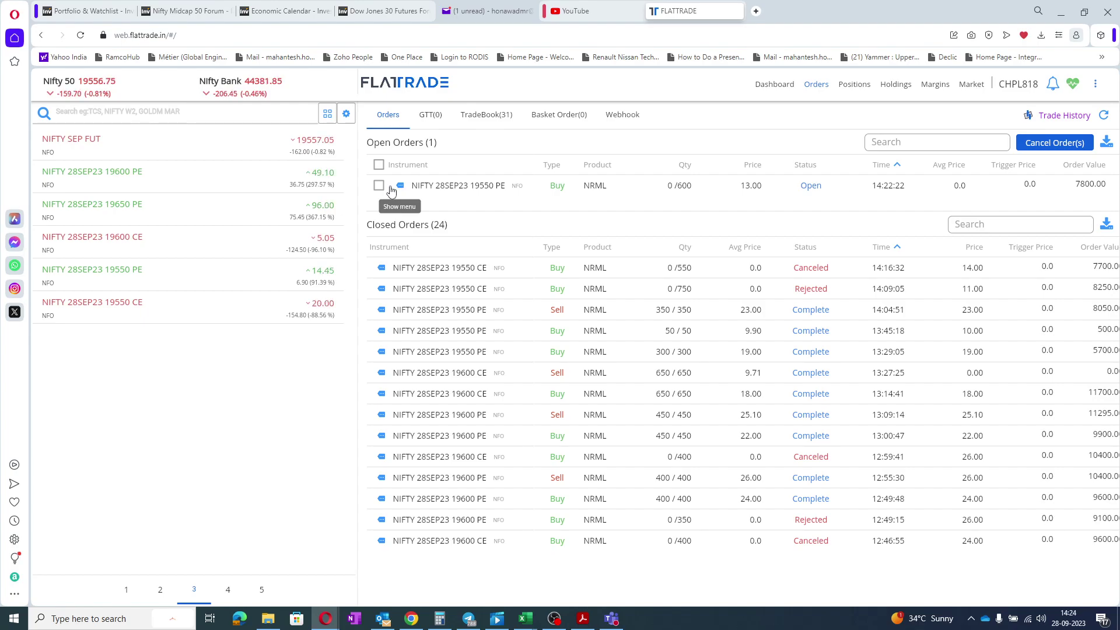
- Modify the open NIFTY 28SEP23 19550 PE buy order in Flattrade to a limit price of 12
left_click(392, 189)
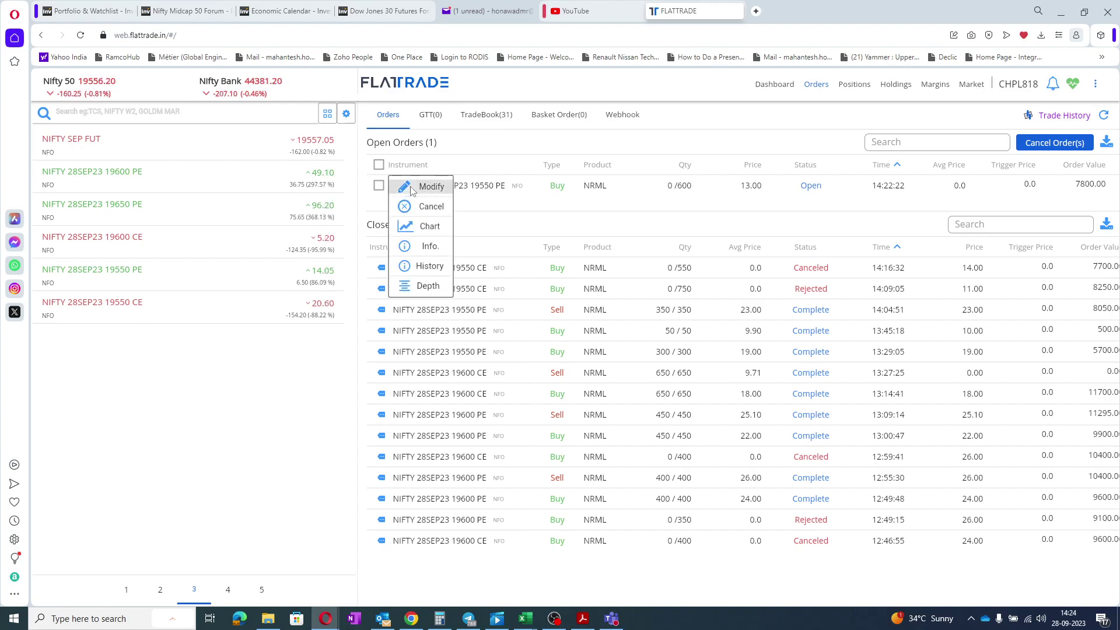
left_click(411, 188)
double_click(277, 232)
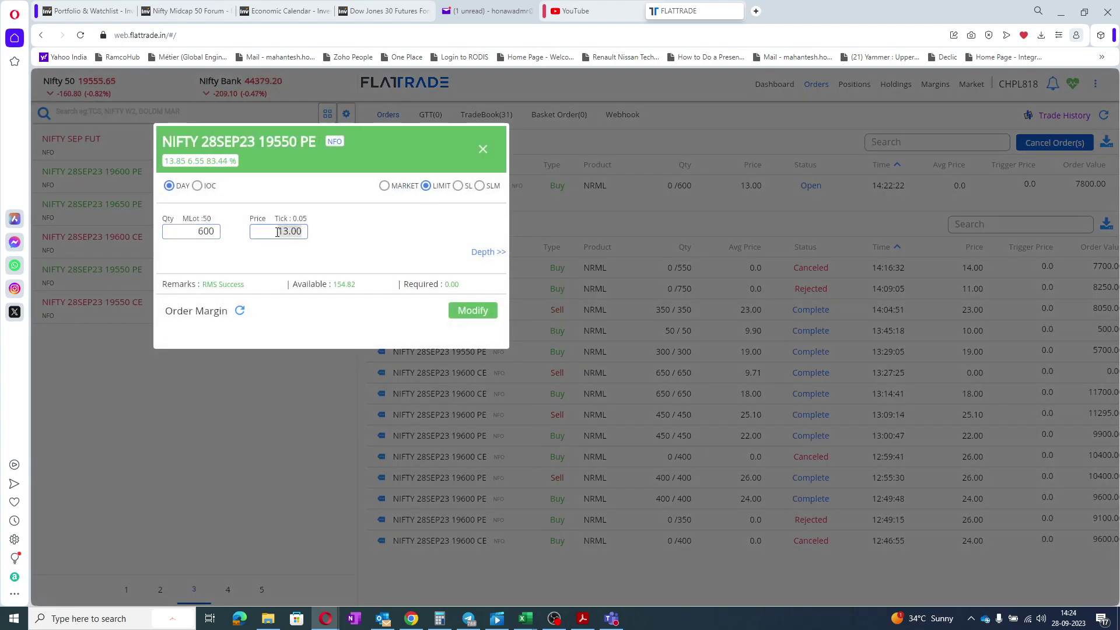
type("12")
key("Return")
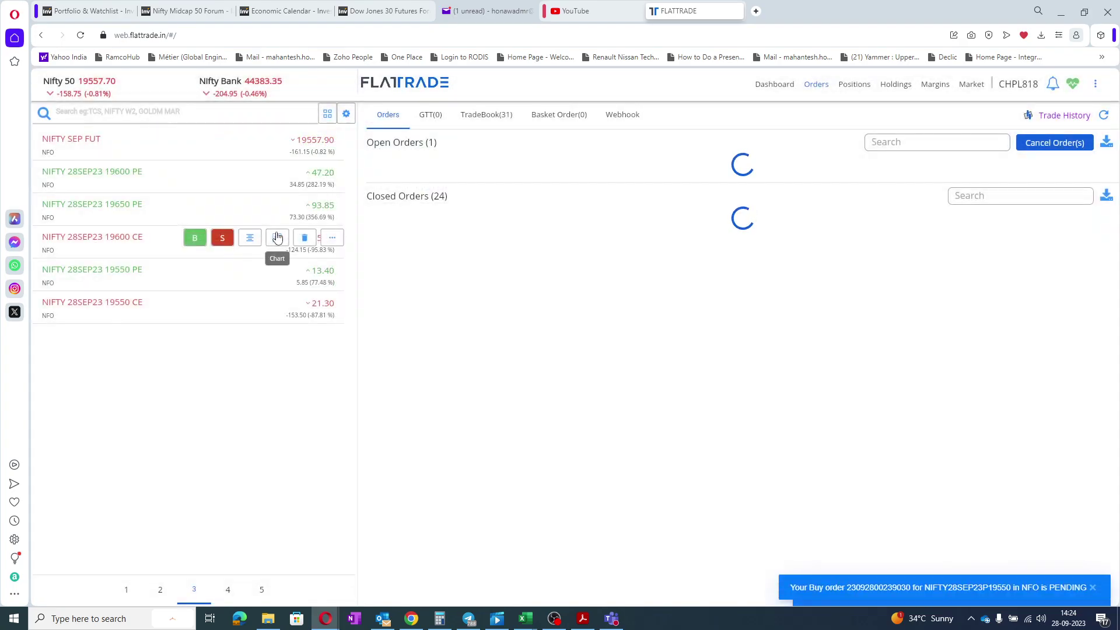
- Change the formula in cell F21 of the Excel workbook Book1 to =F18/12, check it, and return to Flattrade
left_click(393, 189)
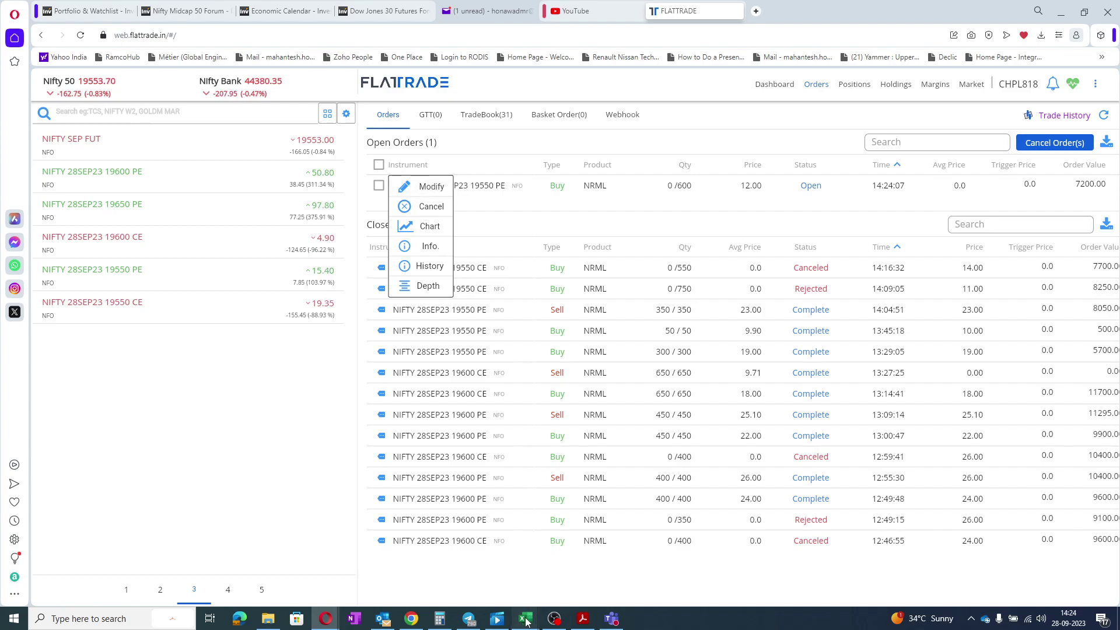
mouse_move(527, 614)
left_click(414, 567)
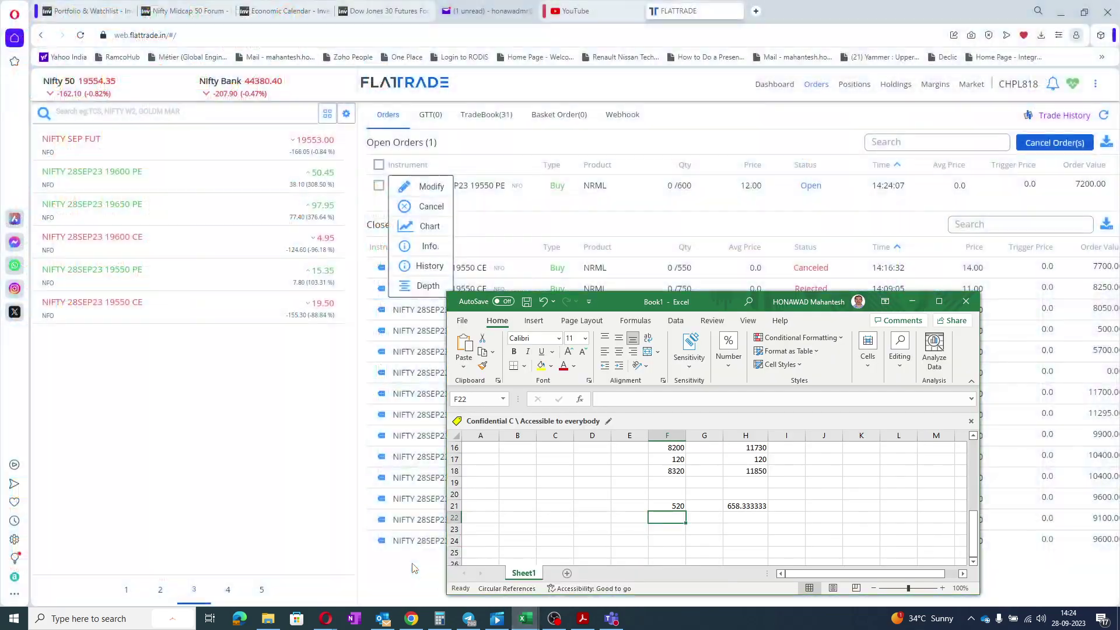
left_click(664, 505)
left_click(665, 398)
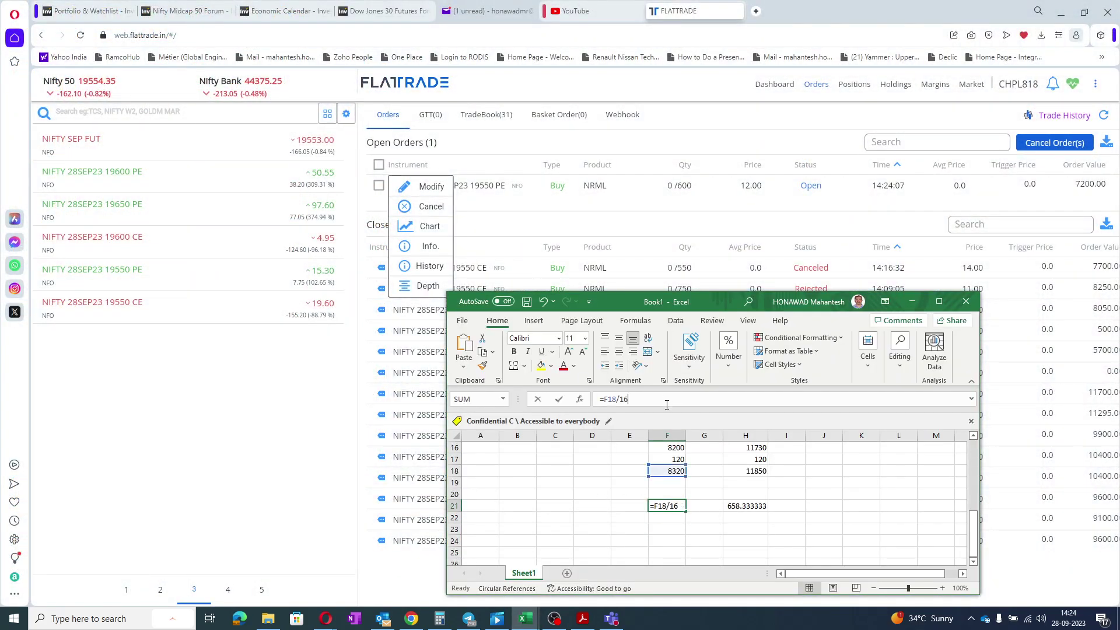
key("BackSpace")
type("2")
key("Return")
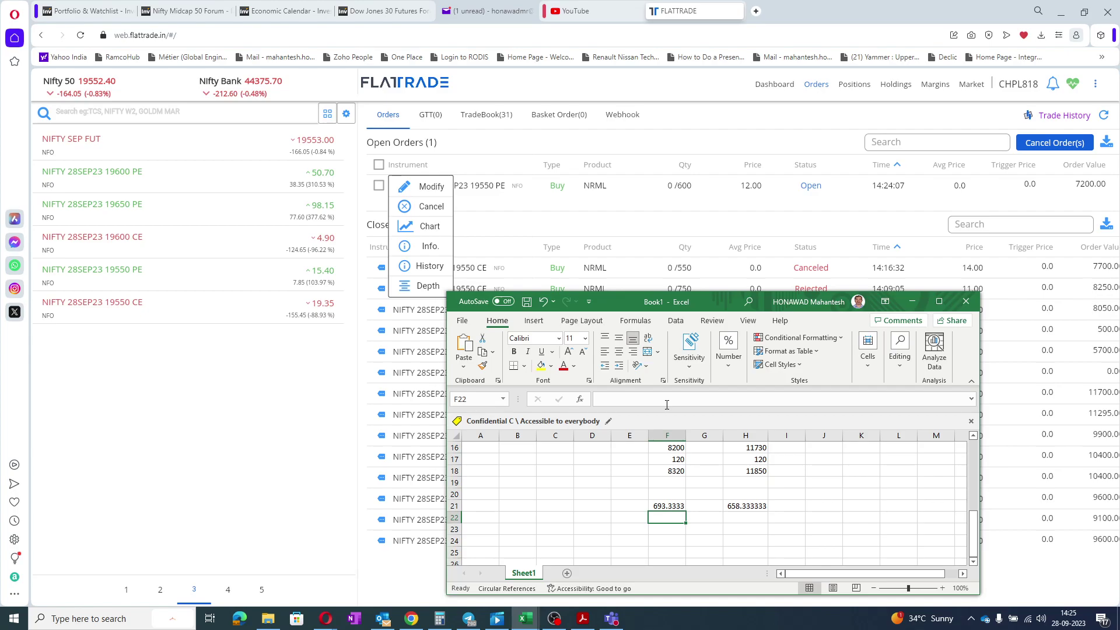
left_click(667, 506)
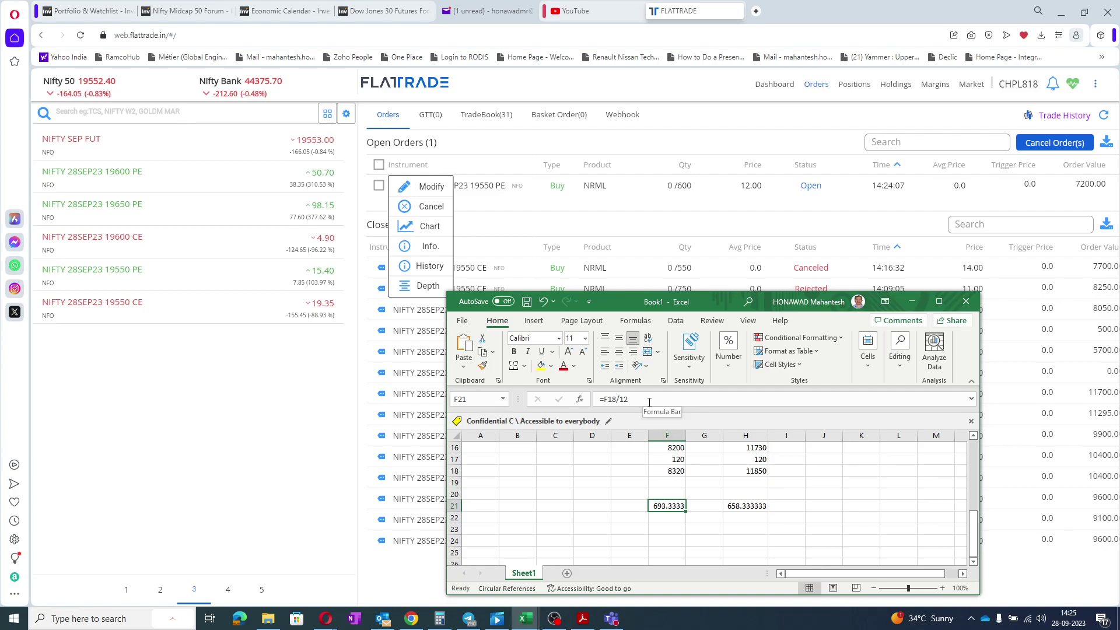
left_click(595, 471)
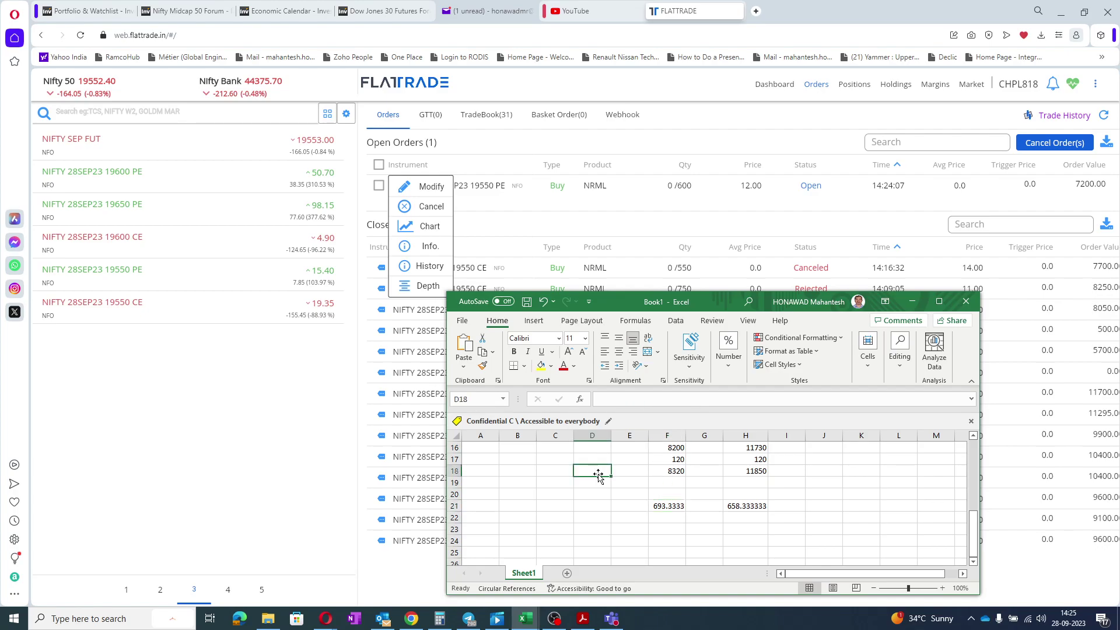
left_click(913, 302)
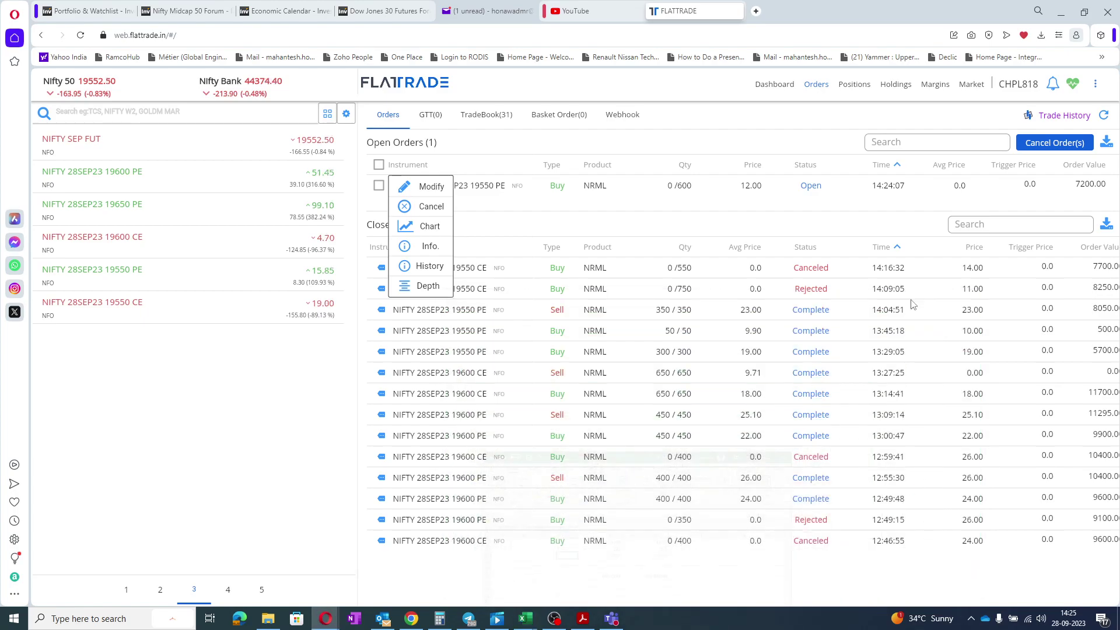
- Modify the open NIFTY 28SEP23 19550 PE buy order to a quantity of 800 at a limit price of 10
left_click(703, 214)
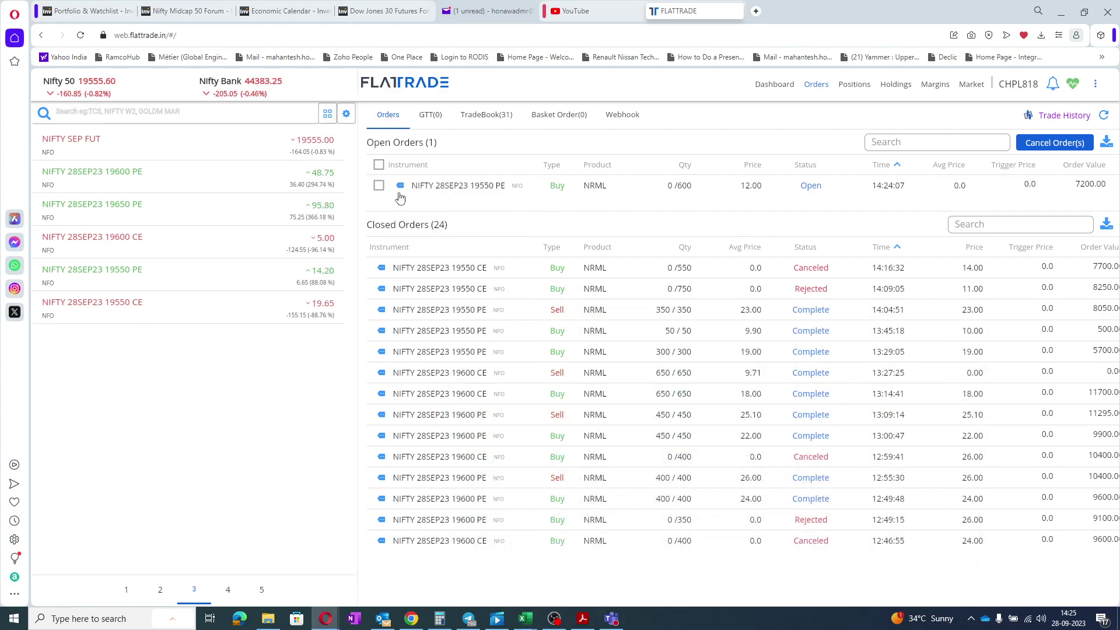
left_click(393, 190)
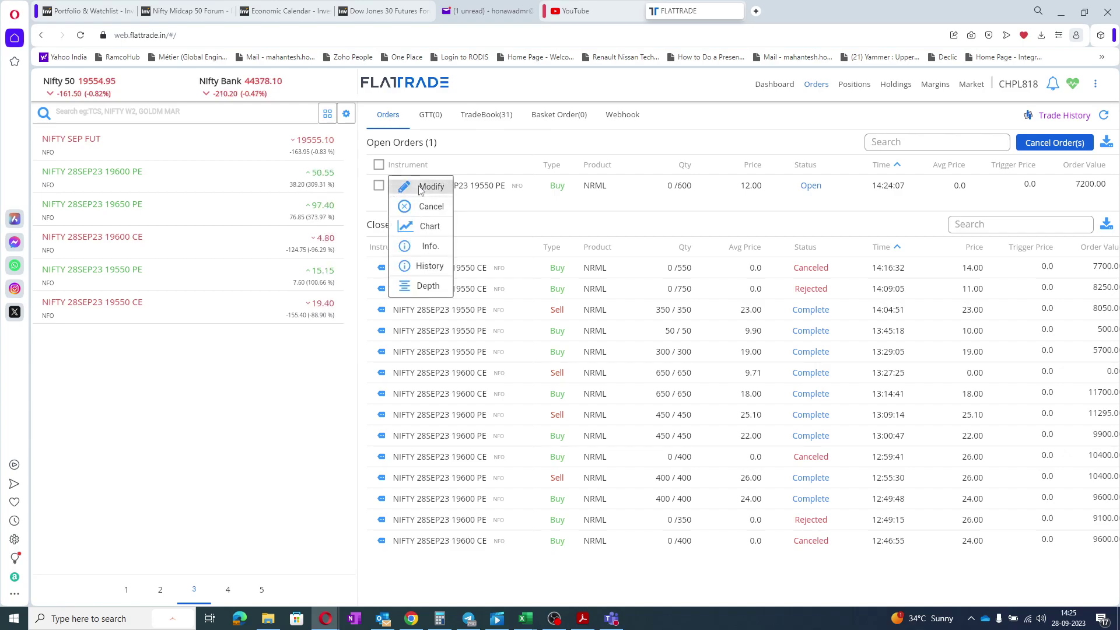
left_click(404, 186)
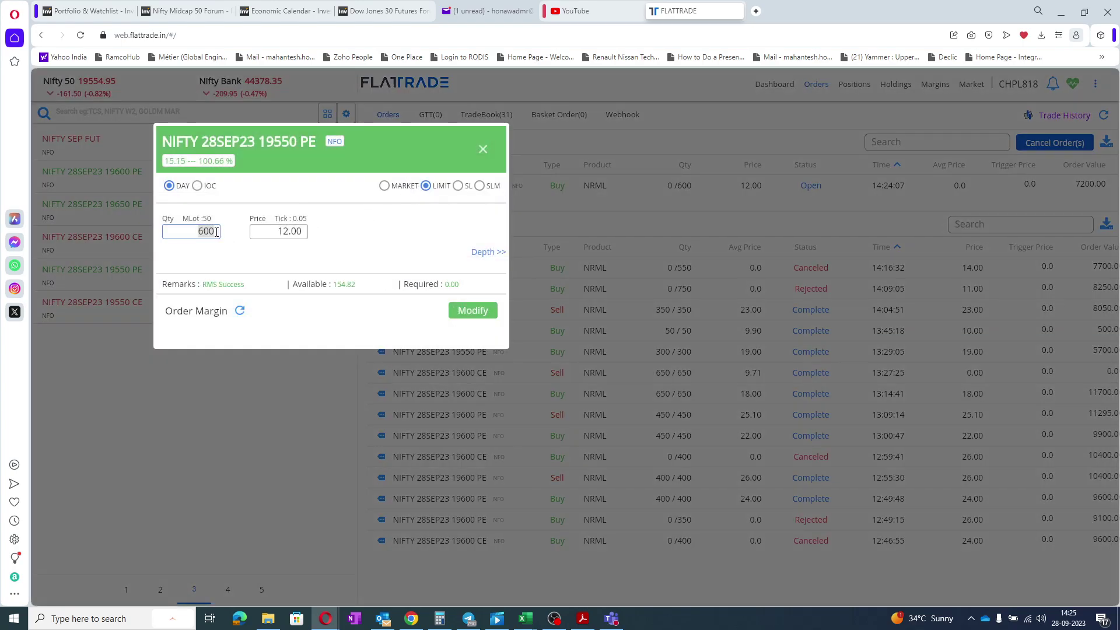
type("800")
left_click(271, 229)
type("10")
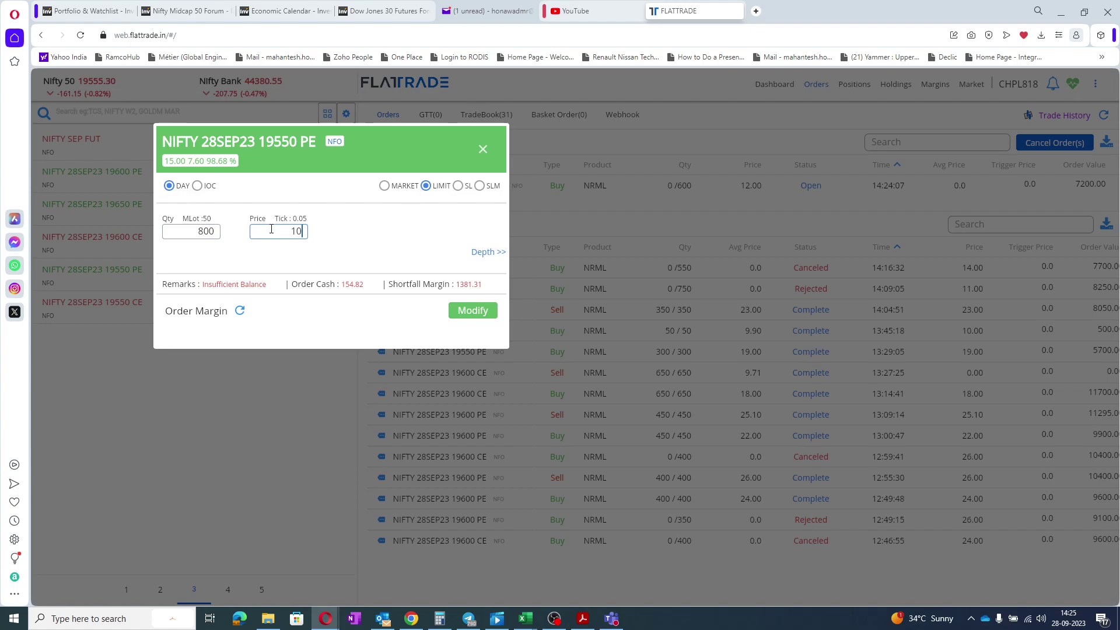
key("Return")
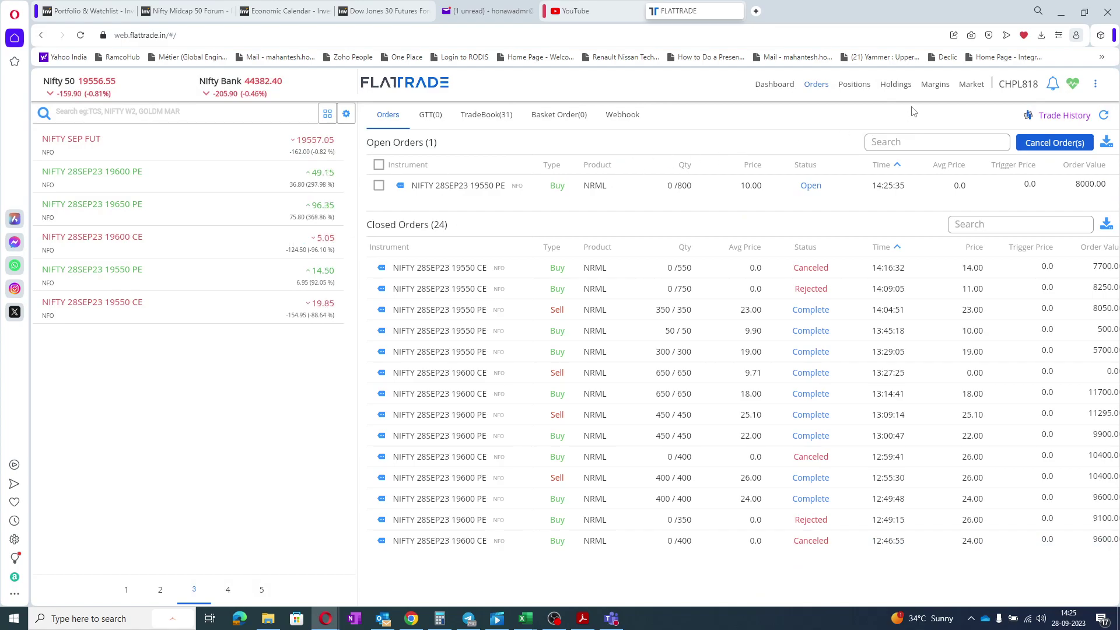
- Check the Flattrade margins, read the Innothon 4.0 and Karnataka Bandh emails in the Outlook inbox, and return to Flattrade
left_click(929, 86)
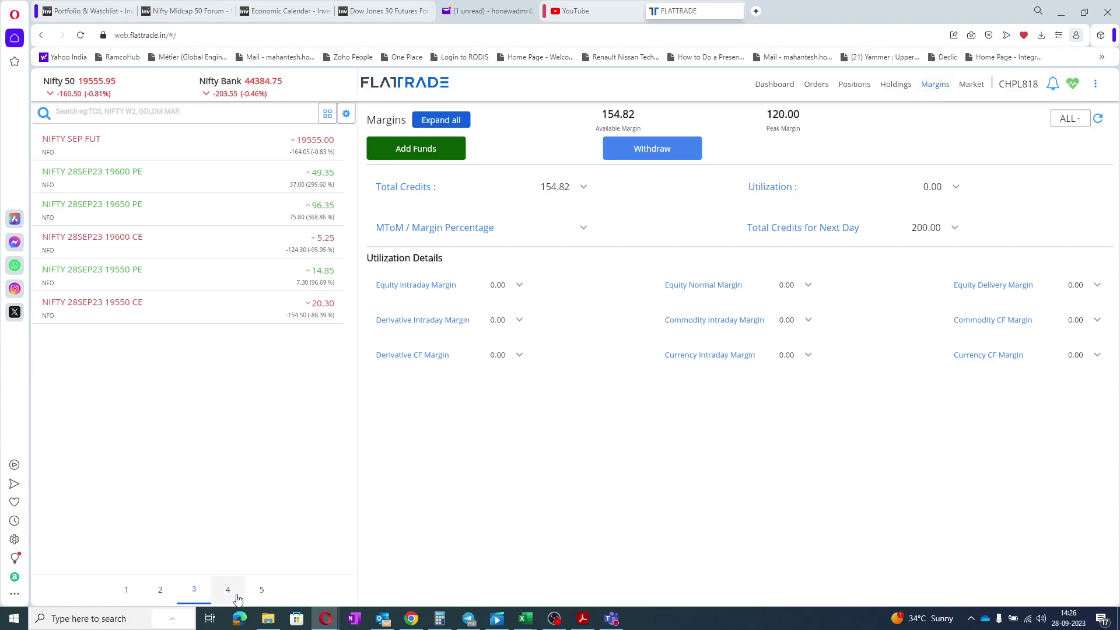
left_click(383, 618)
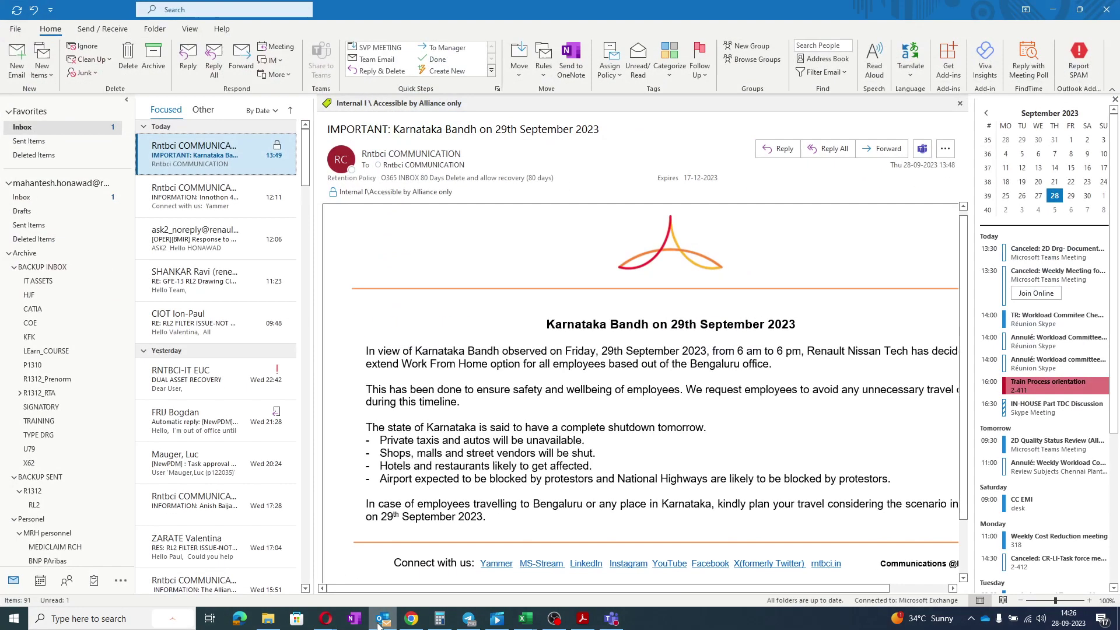
left_click(190, 202)
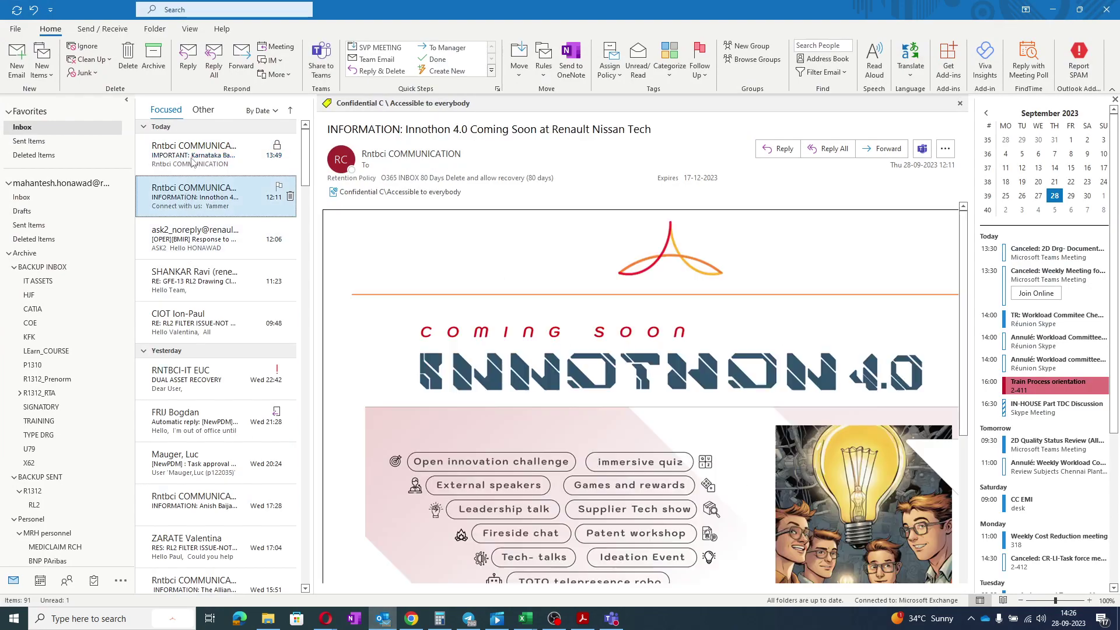
left_click(193, 156)
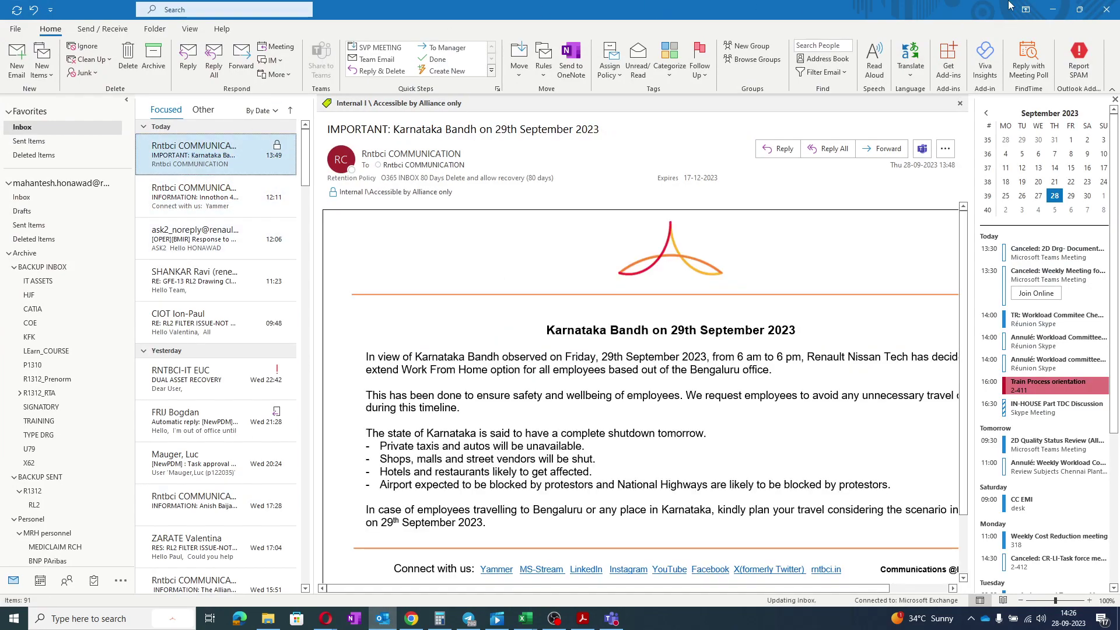
left_click(1051, 8)
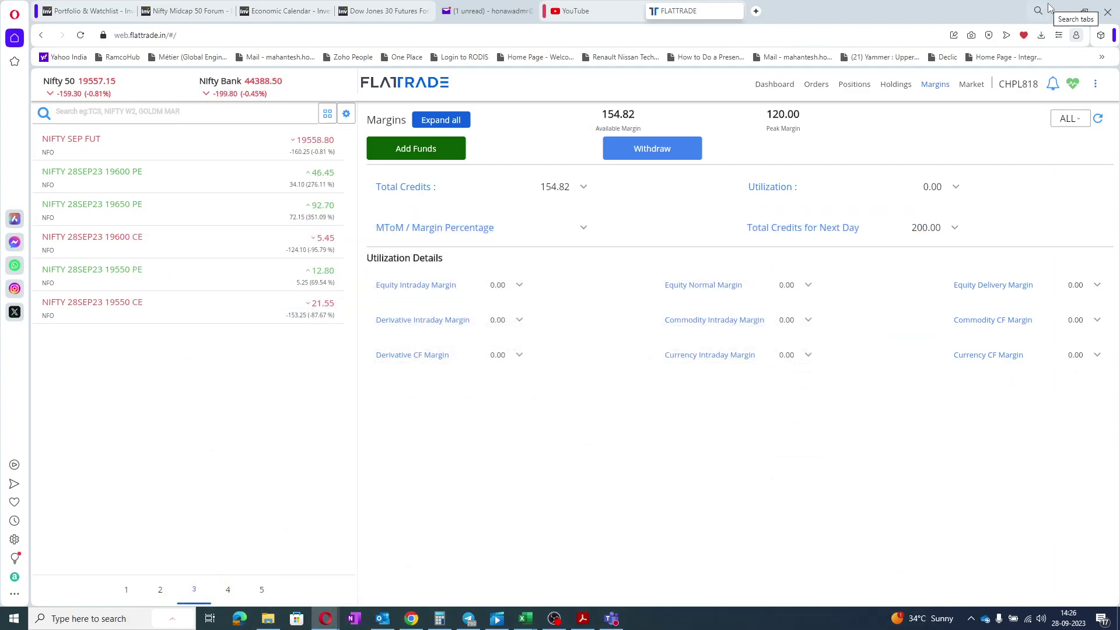
- Return to the order list and modify the open NIFTY 28SEP23 19550 PE buy order to a limit price of 8
left_click(815, 87)
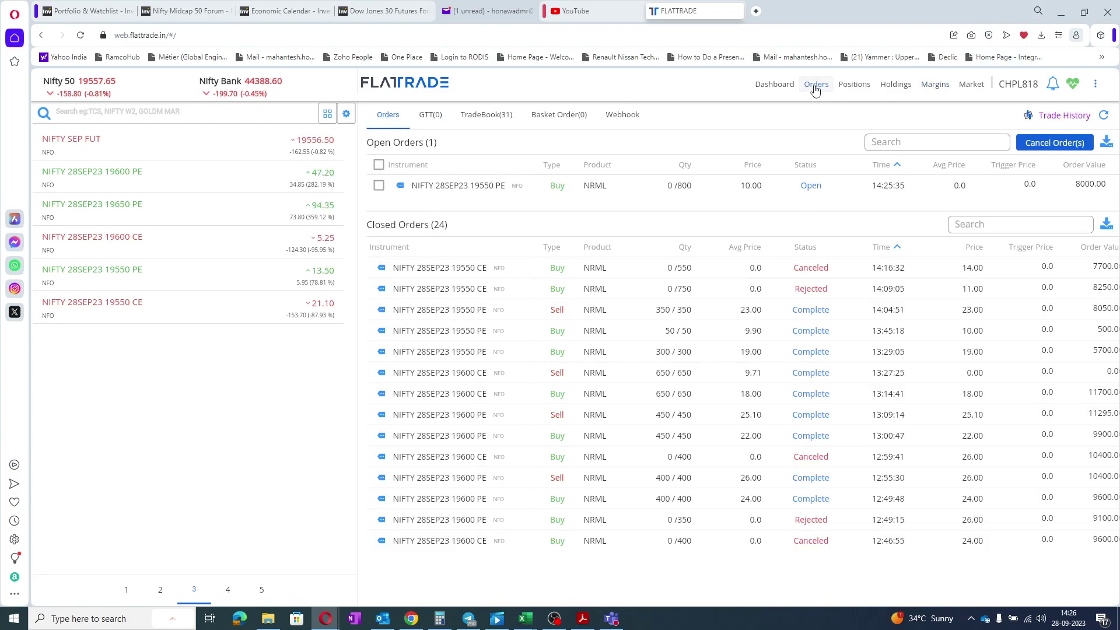
left_click(392, 188)
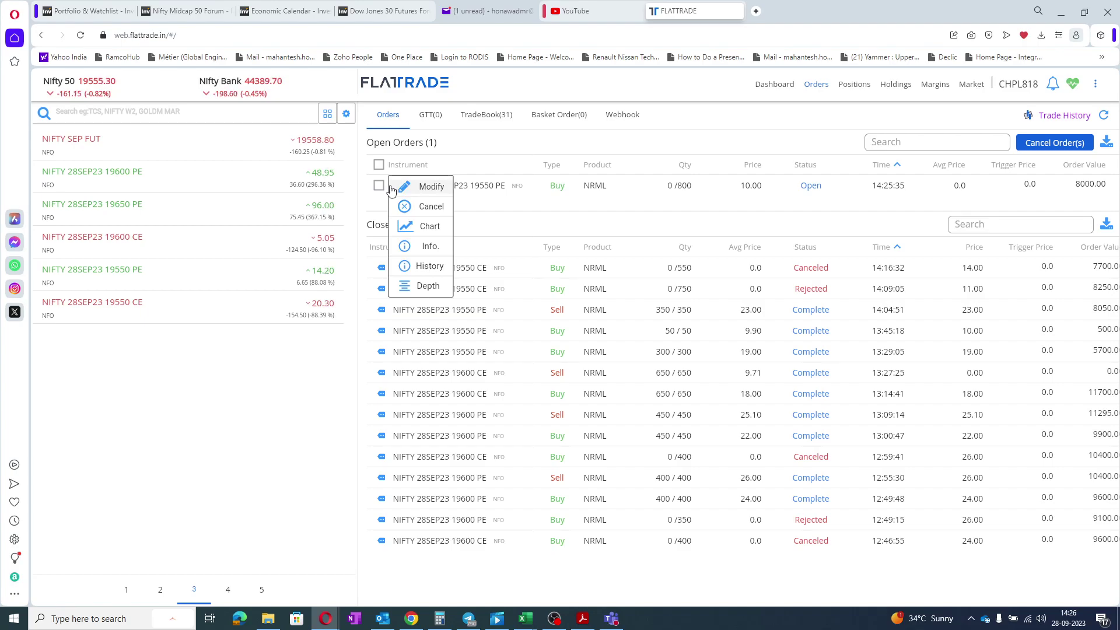
left_click(419, 186)
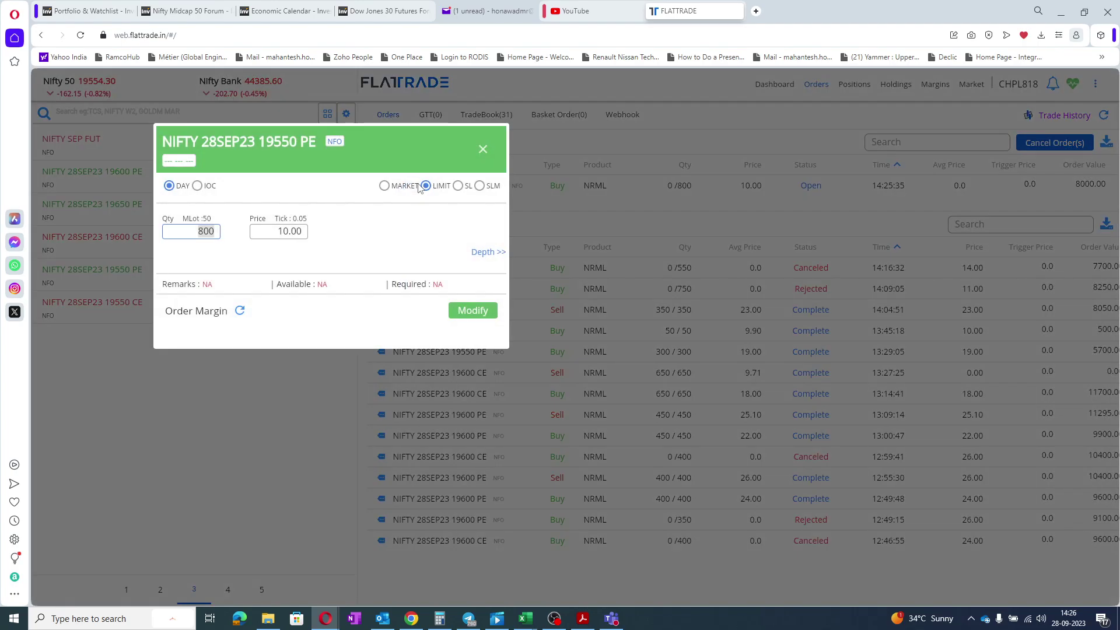
left_click(272, 227)
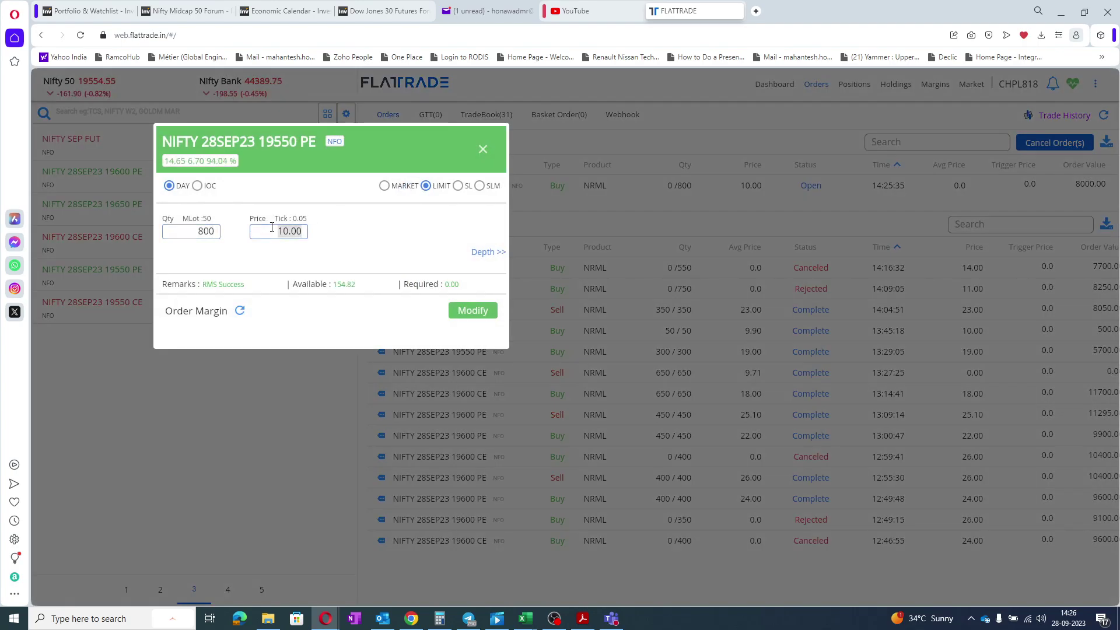
type("8")
key("Return")
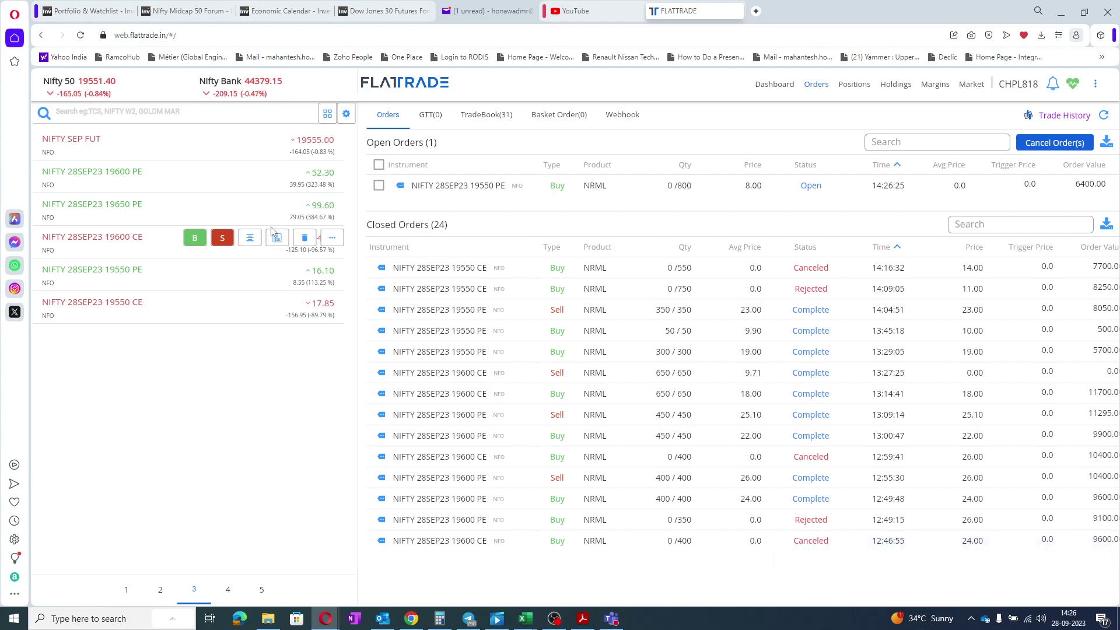
- Modify the open NIFTY 28SEP23 19550 PE buy order to a quantity of 400 at a limit price of 16
left_click(400, 186)
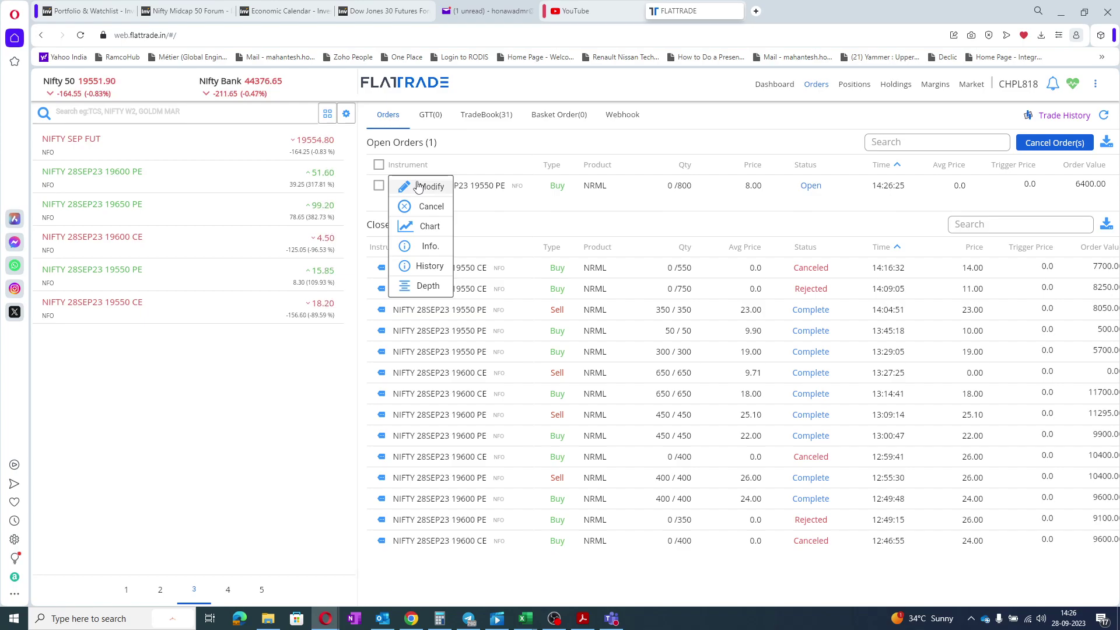
left_click(418, 186)
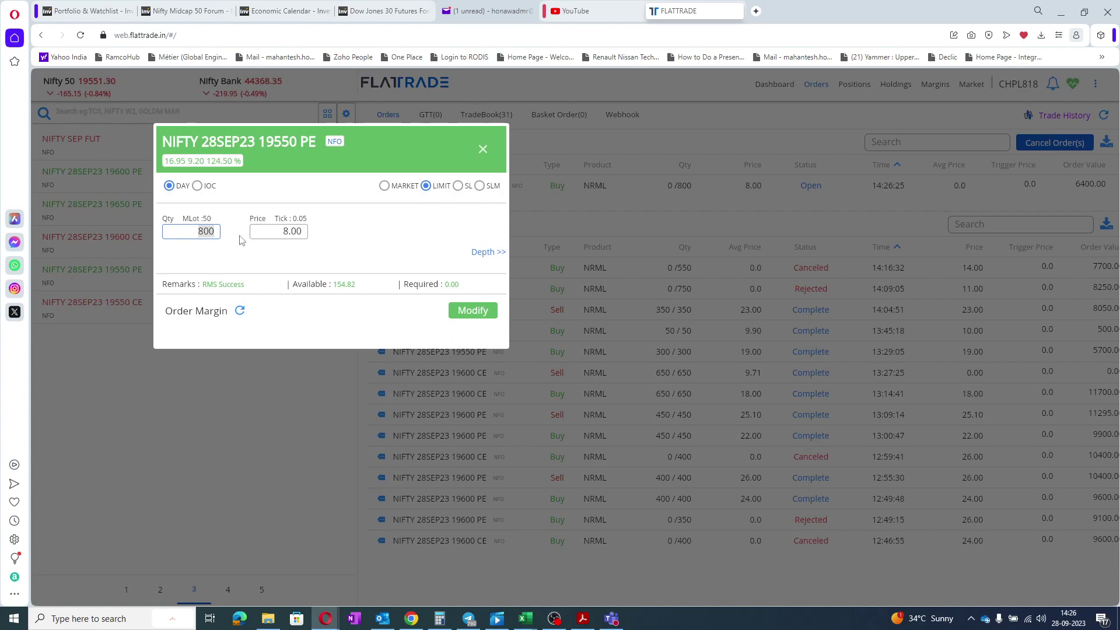
type("400")
left_click(278, 230)
type("16")
left_click(463, 312)
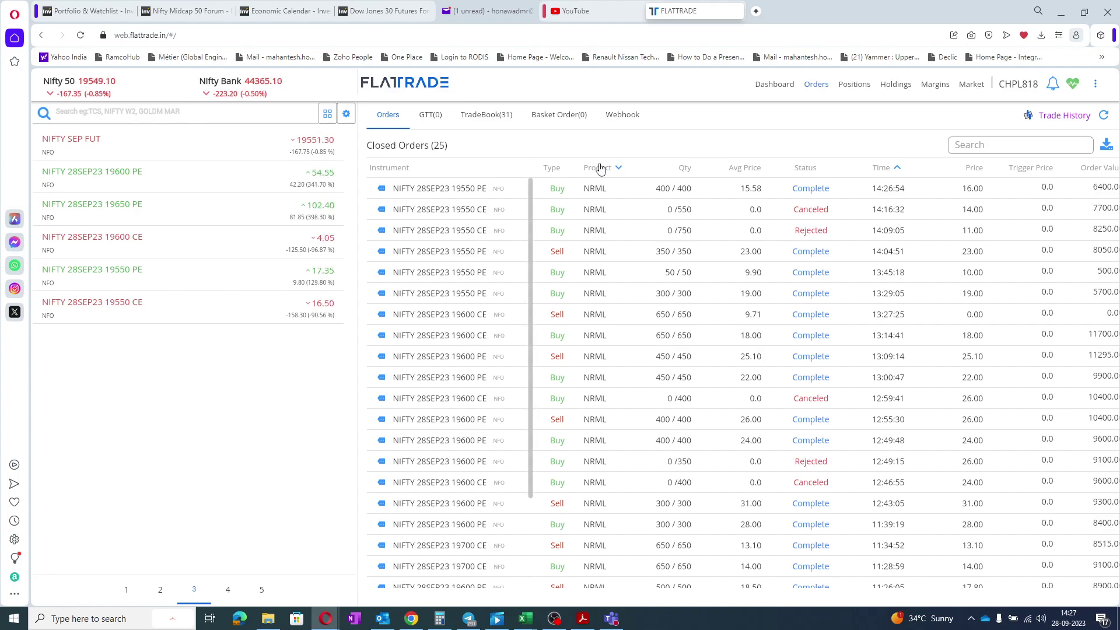
- Review the open positions and examine the market depth of NIFTY SEP FUT
left_click(853, 85)
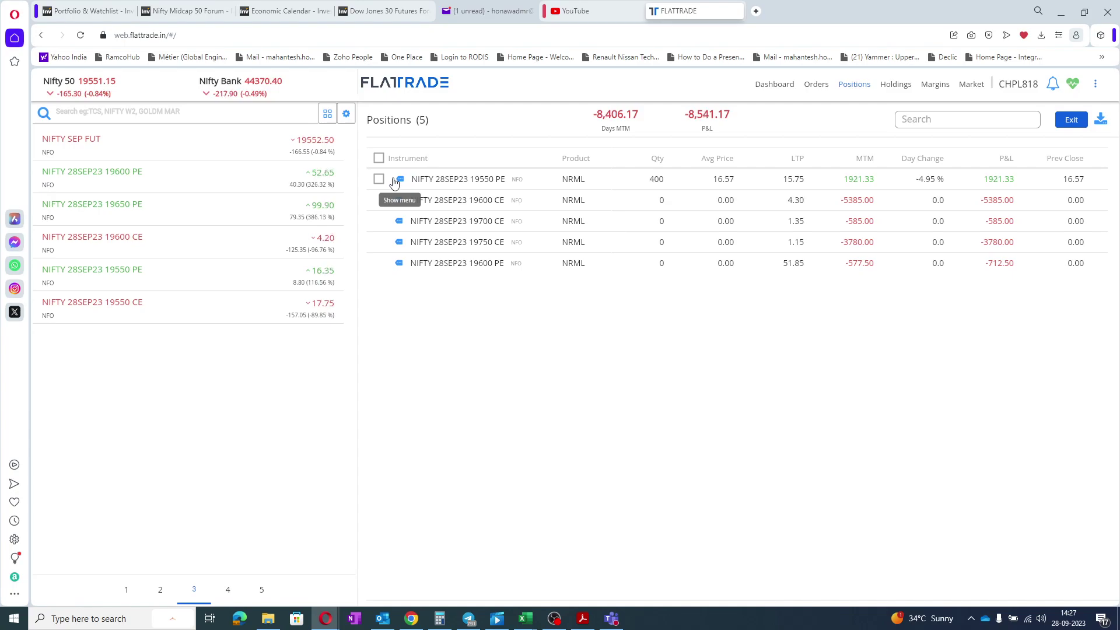
mouse_move(281, 178)
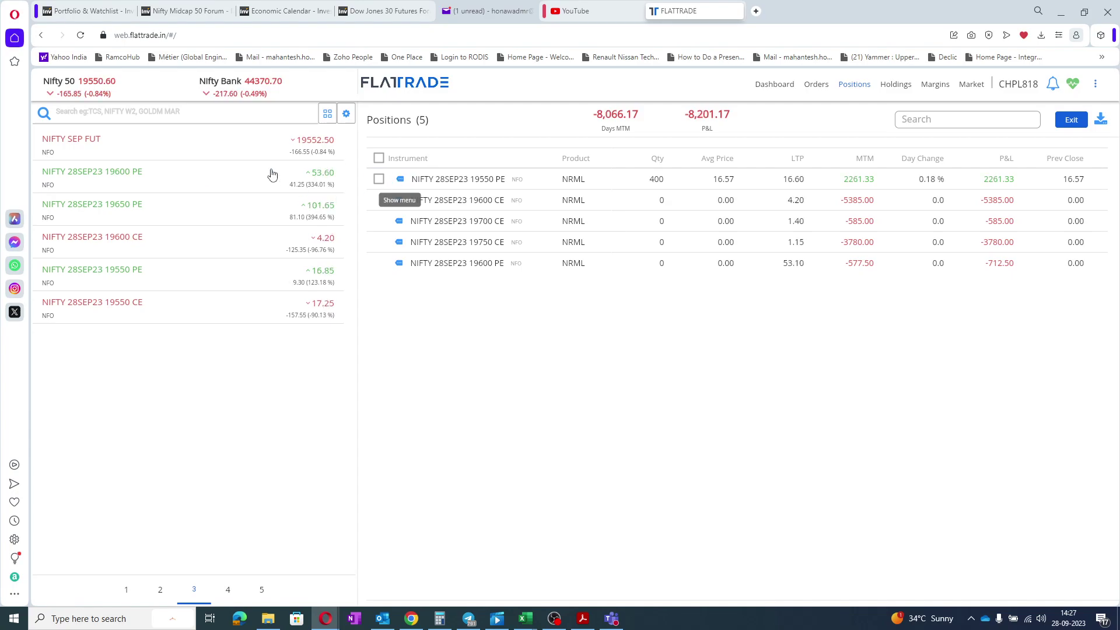
mouse_move(223, 140)
left_click(248, 140)
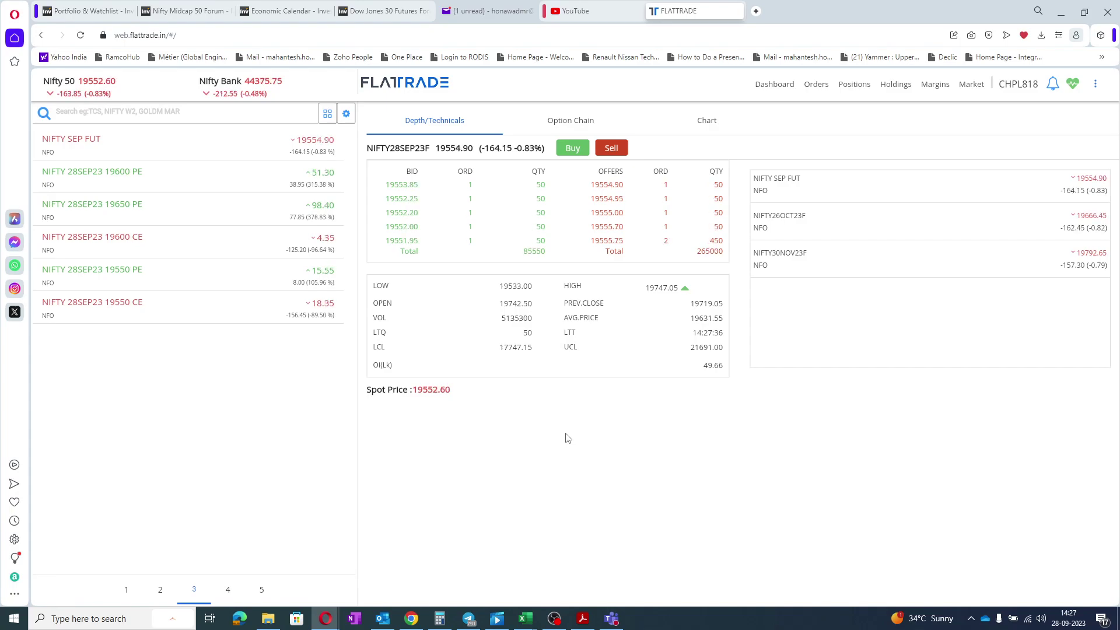
- Review the closed orders and the trade book, comparing them with the positions list
left_click(816, 86)
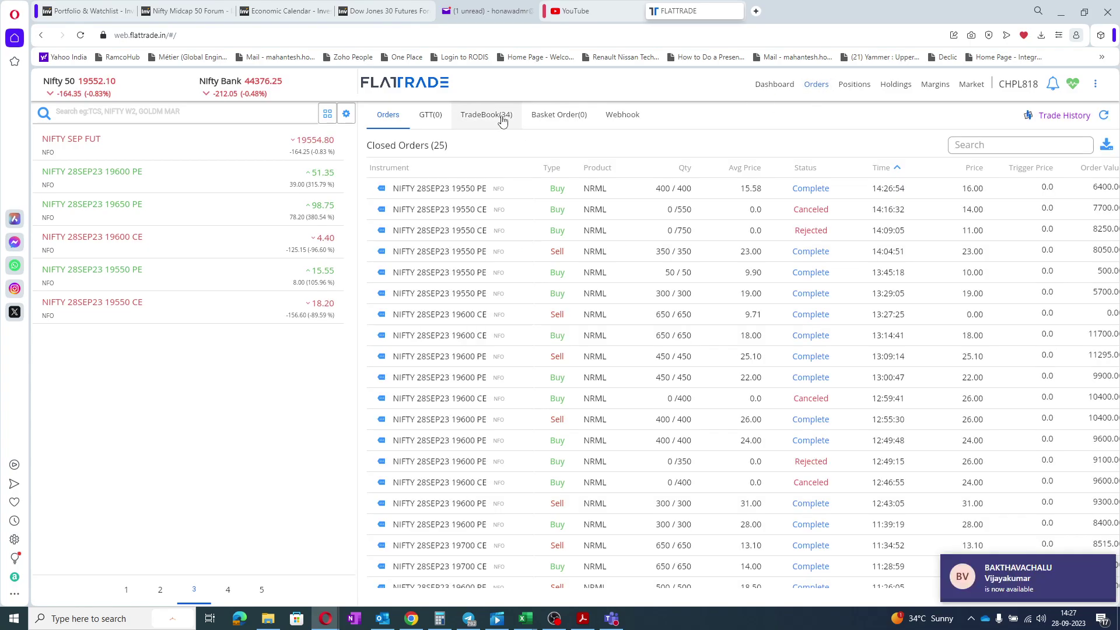
left_click(493, 116)
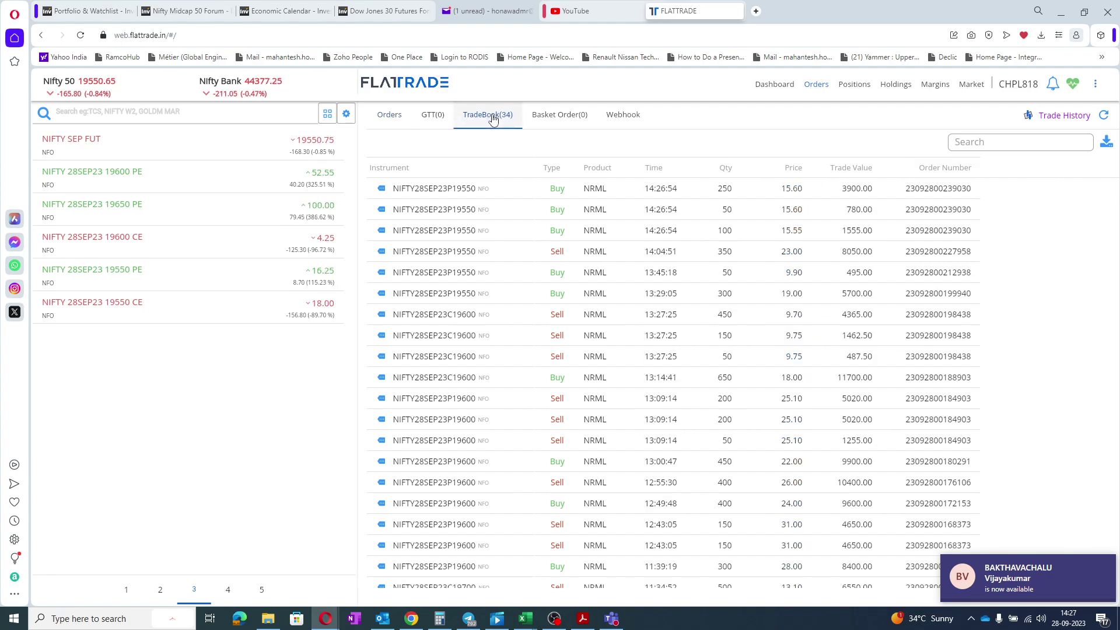
left_click(852, 86)
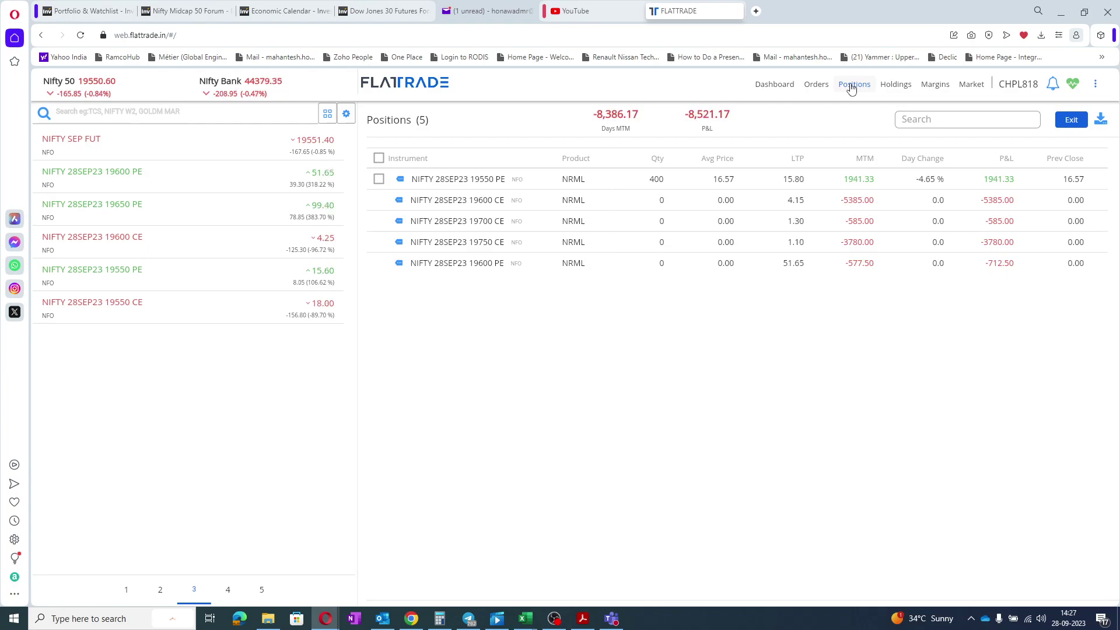
left_click(817, 88)
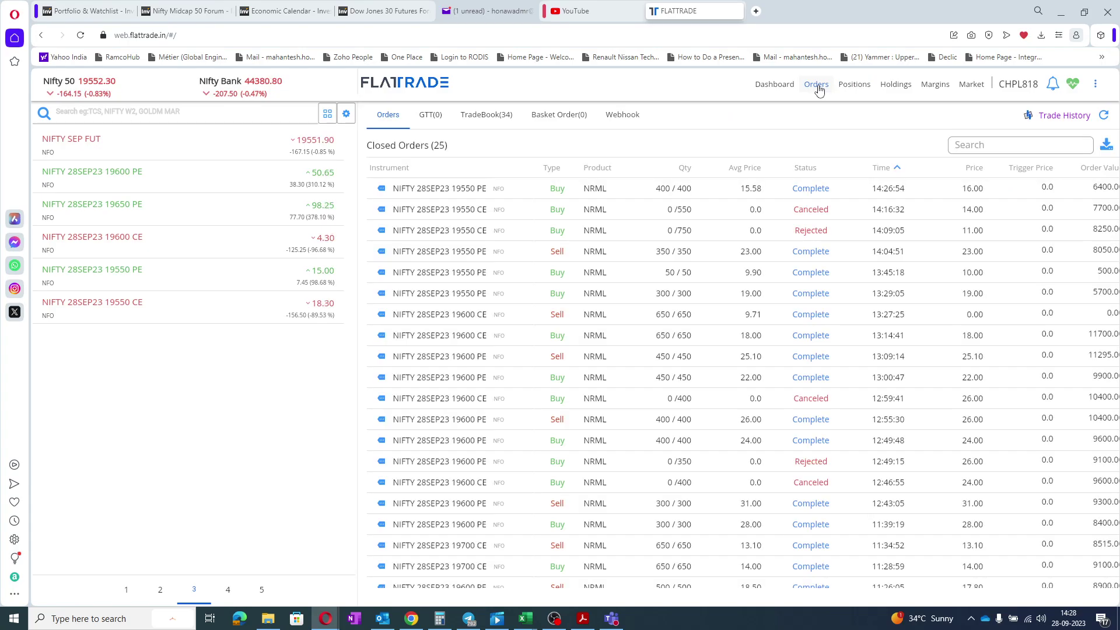
left_click(855, 85)
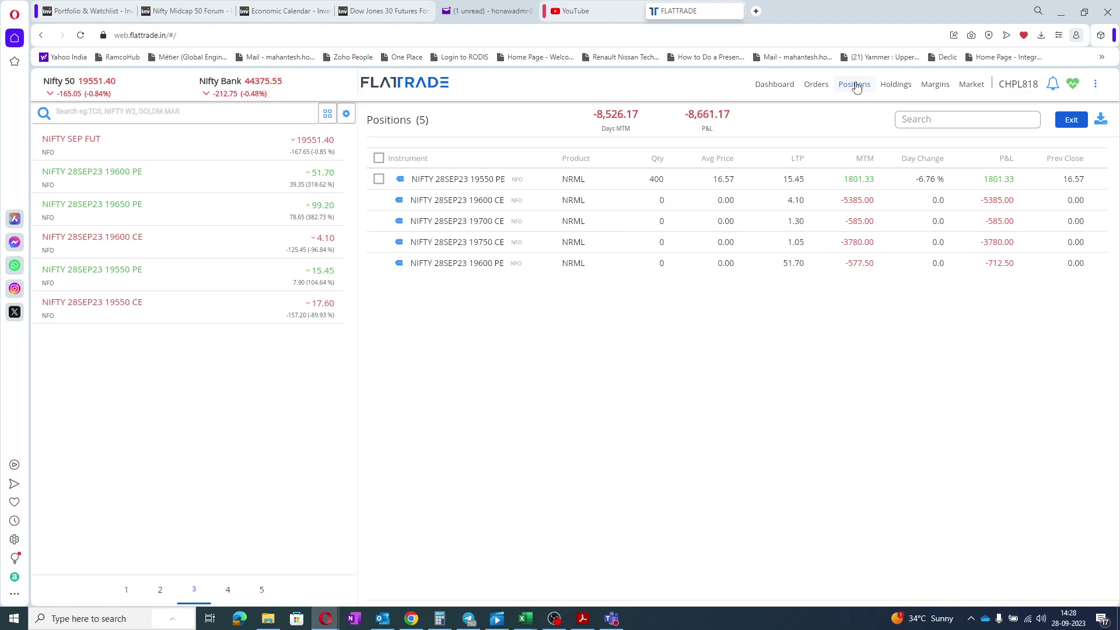
- Monitor the market depth of NIFTY SEP FUT and NIFTY 28SEP23 19550 PE, checking the positions in between
mouse_move(257, 150)
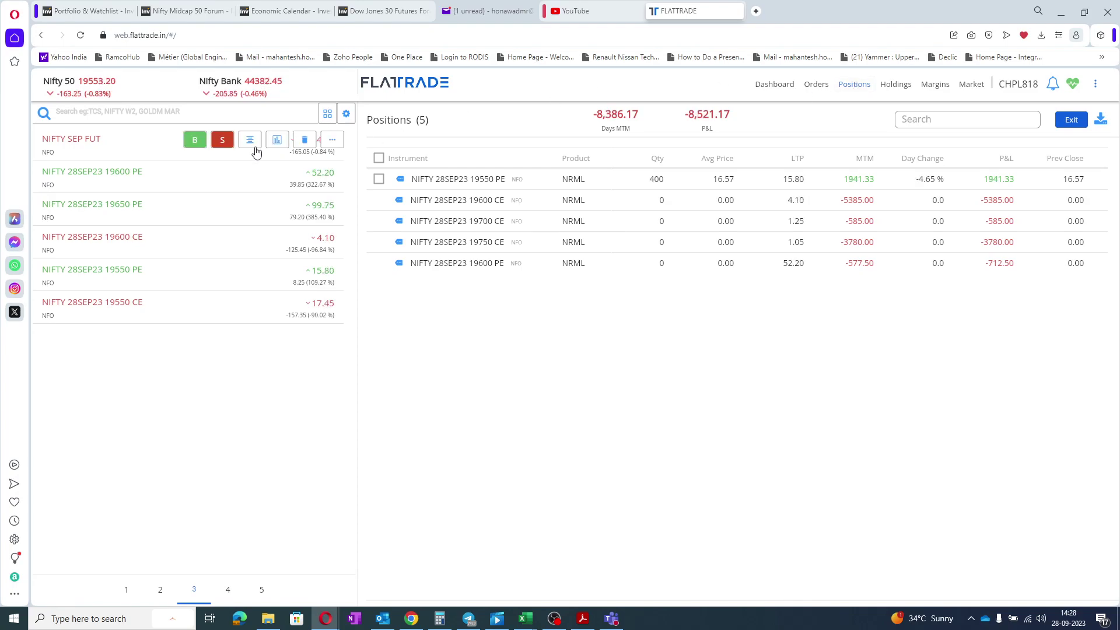
left_click(249, 141)
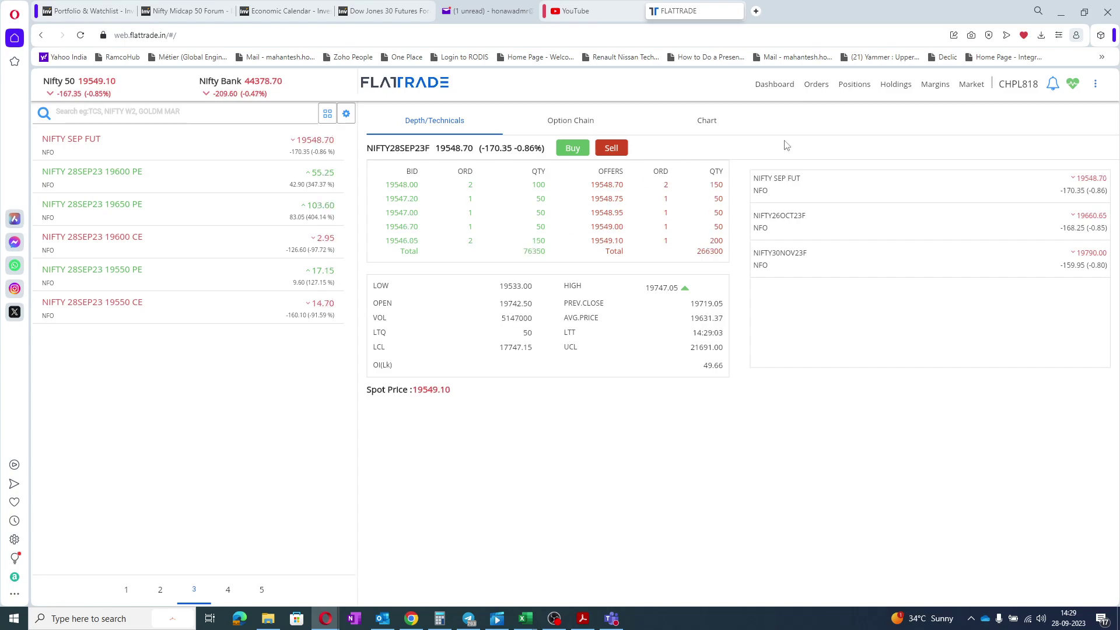
left_click(842, 88)
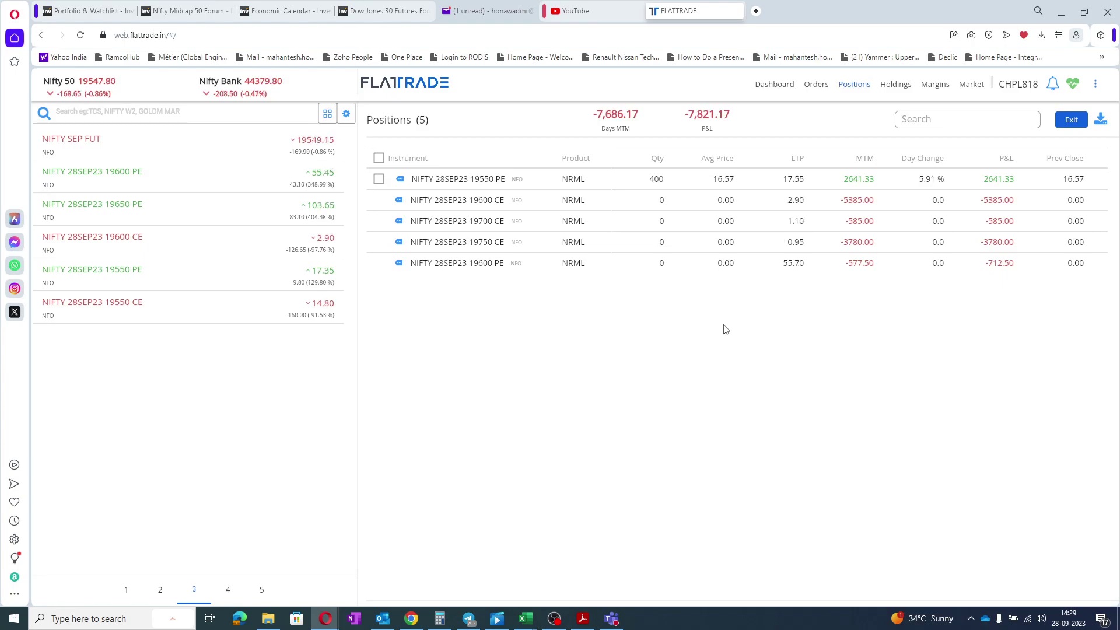
mouse_move(193, 149)
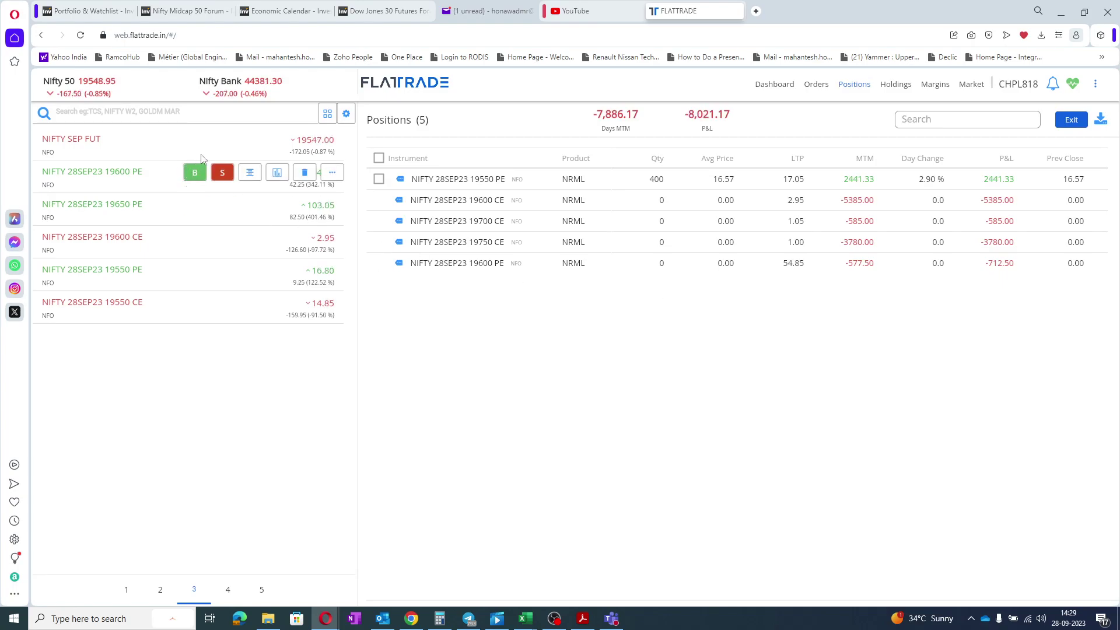
left_click(249, 142)
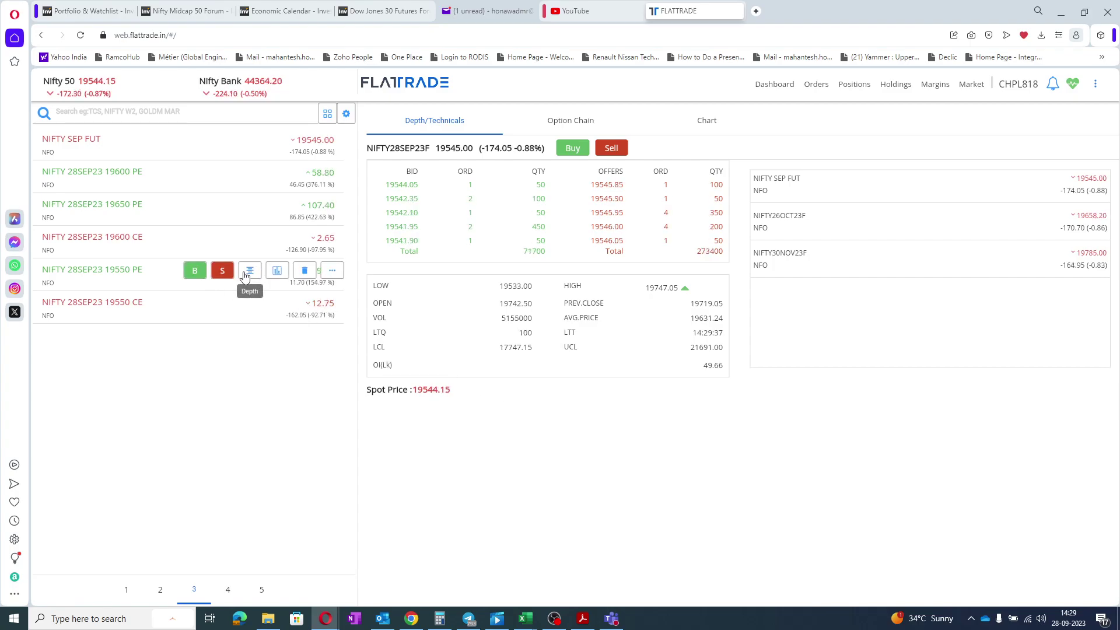
left_click(244, 276)
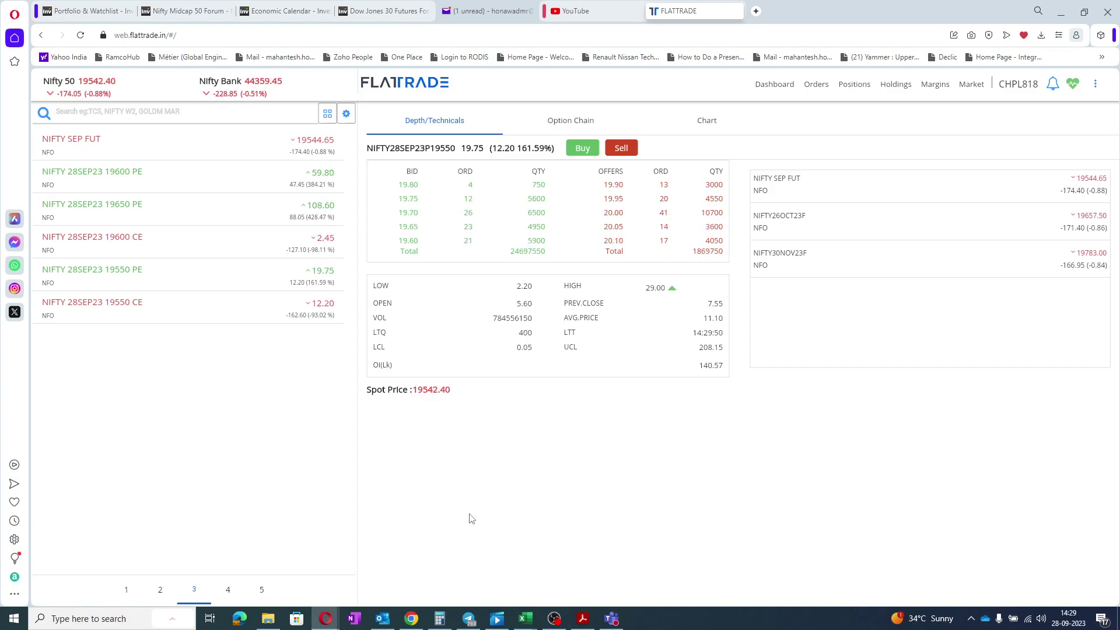
left_click(854, 85)
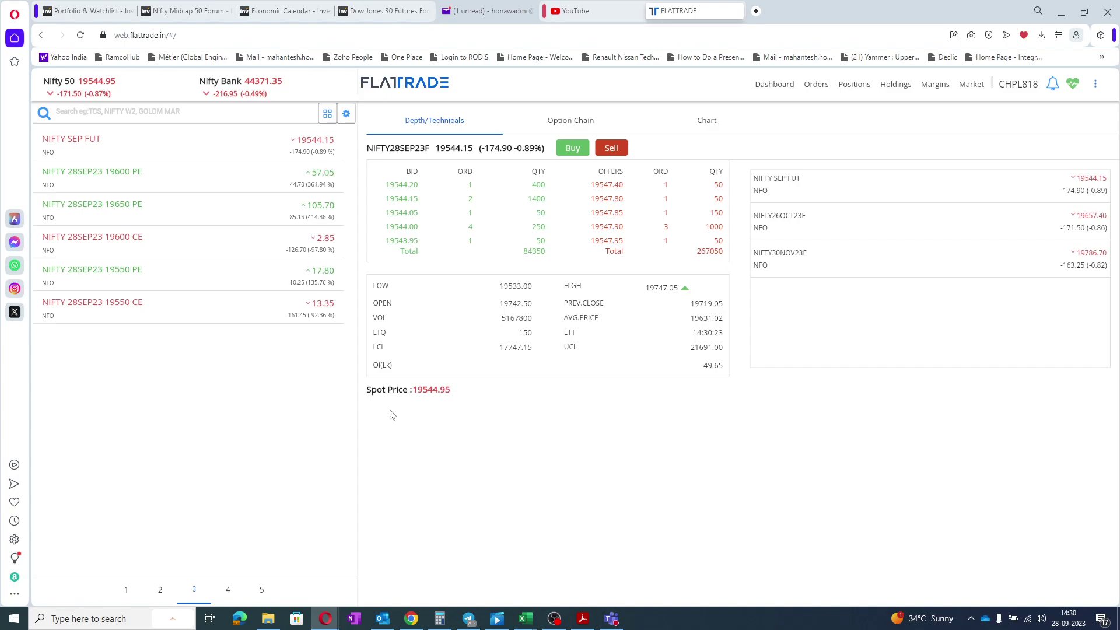
- Place an exit order for the NIFTY 28SEP23 19550 PE position, selling 400 at a limit price of 20
left_click(847, 85)
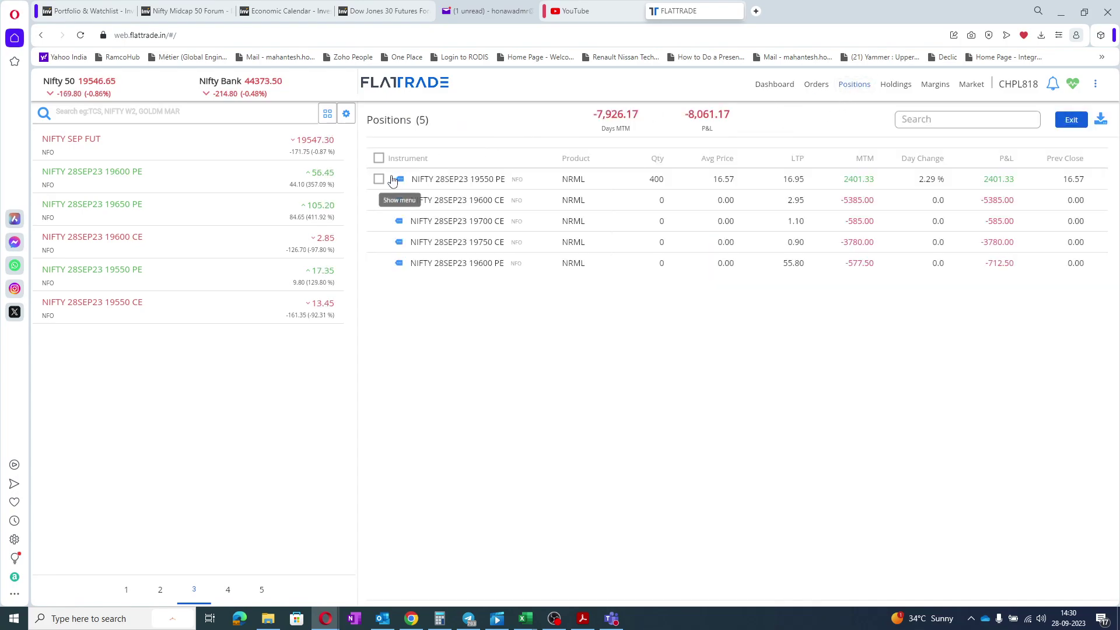
left_click(392, 181)
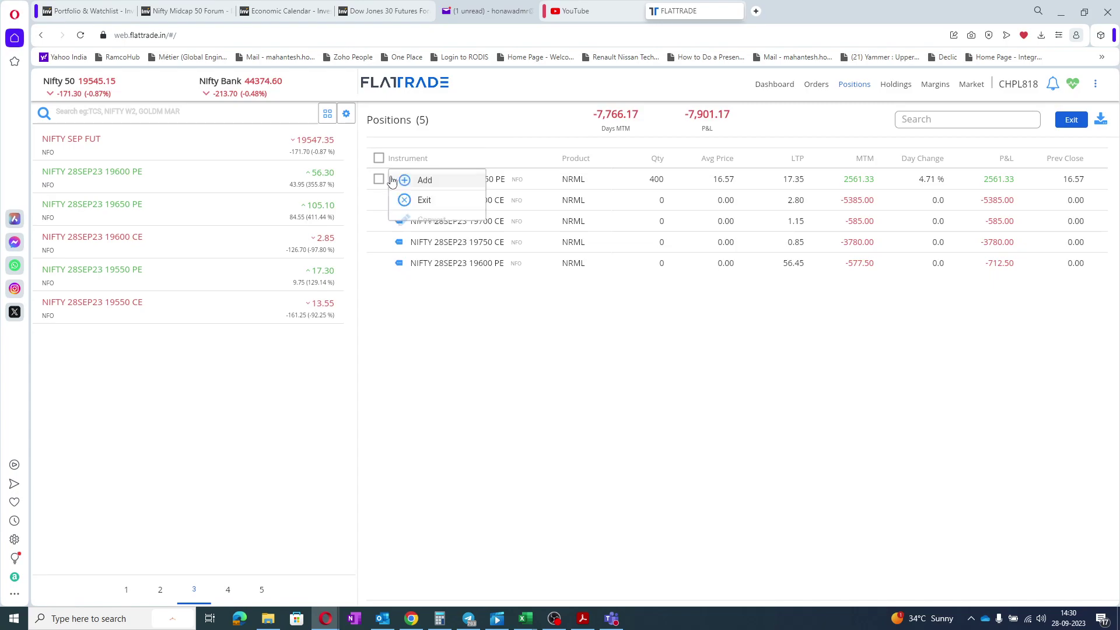
left_click(423, 201)
left_click(265, 261)
type("20")
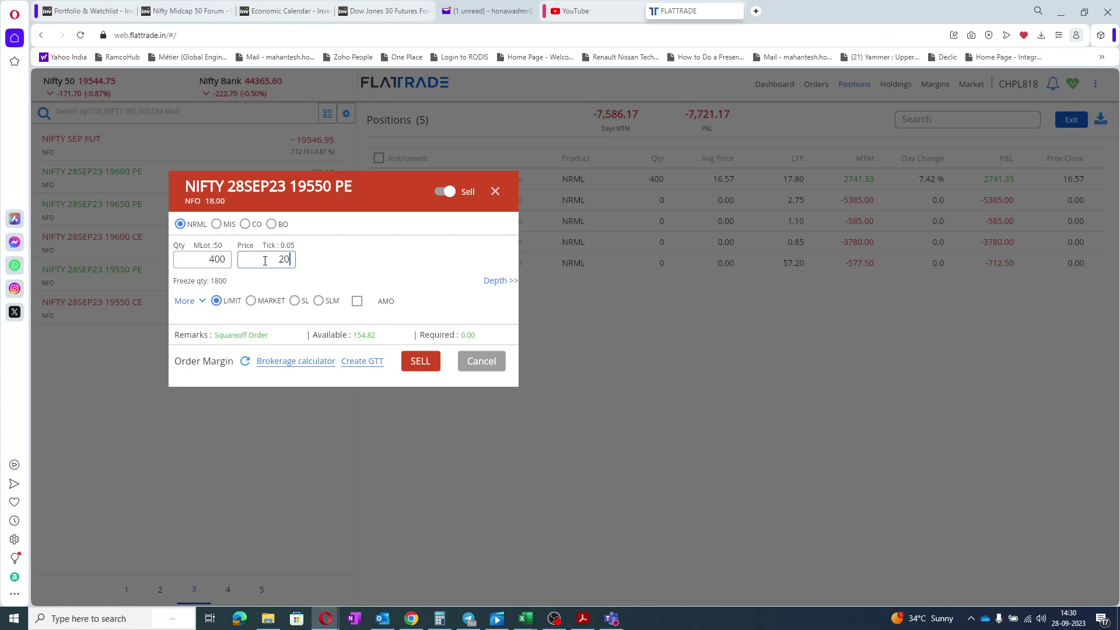
key("Return")
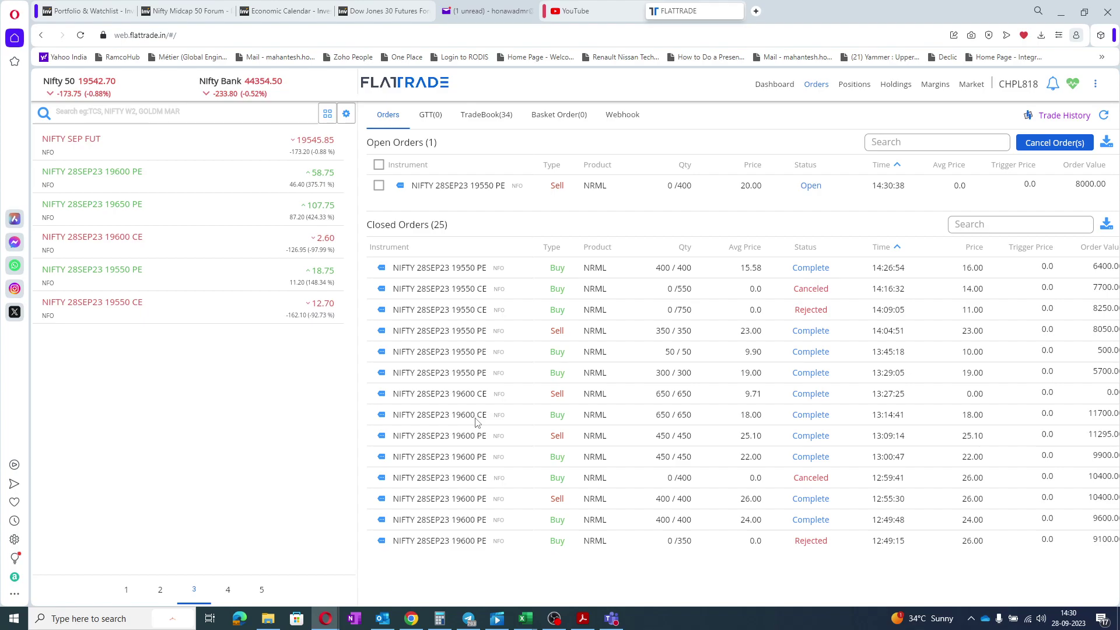
- Check the account's positions and margins, and enter 9965 in cell F16 of the Book1 workbook in Excel
left_click(855, 85)
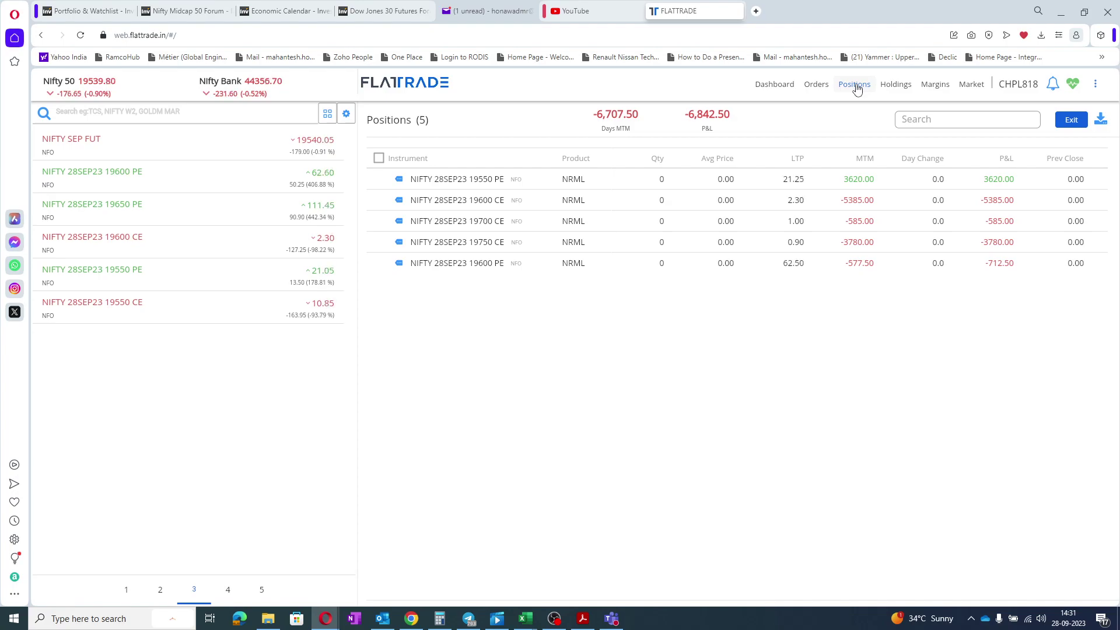
left_click(933, 85)
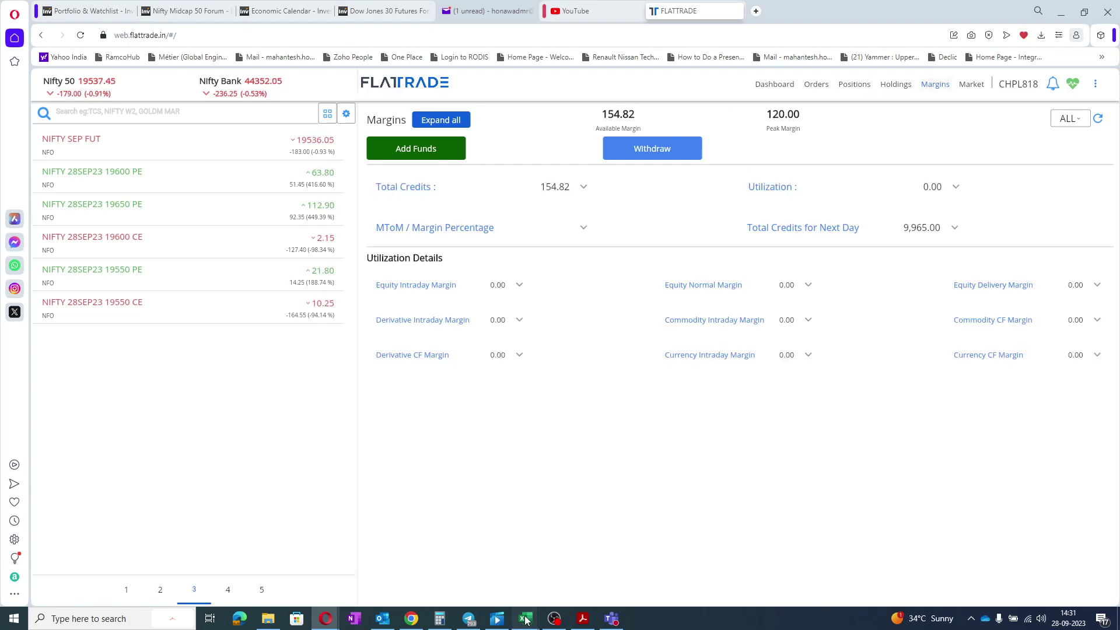
mouse_move(525, 620)
left_click(402, 560)
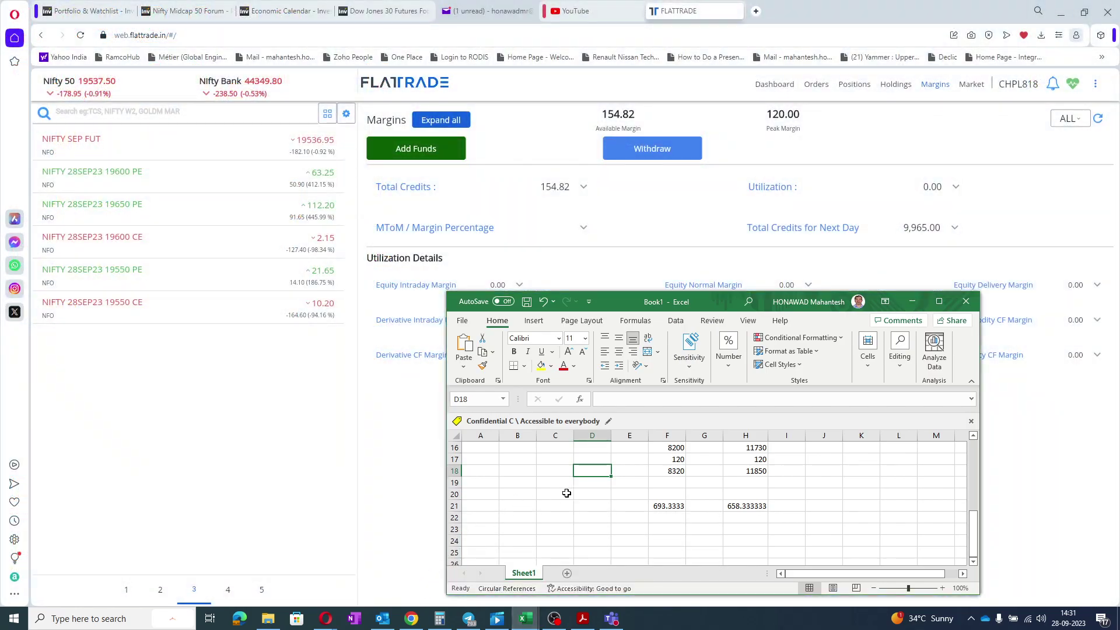
left_click(676, 448)
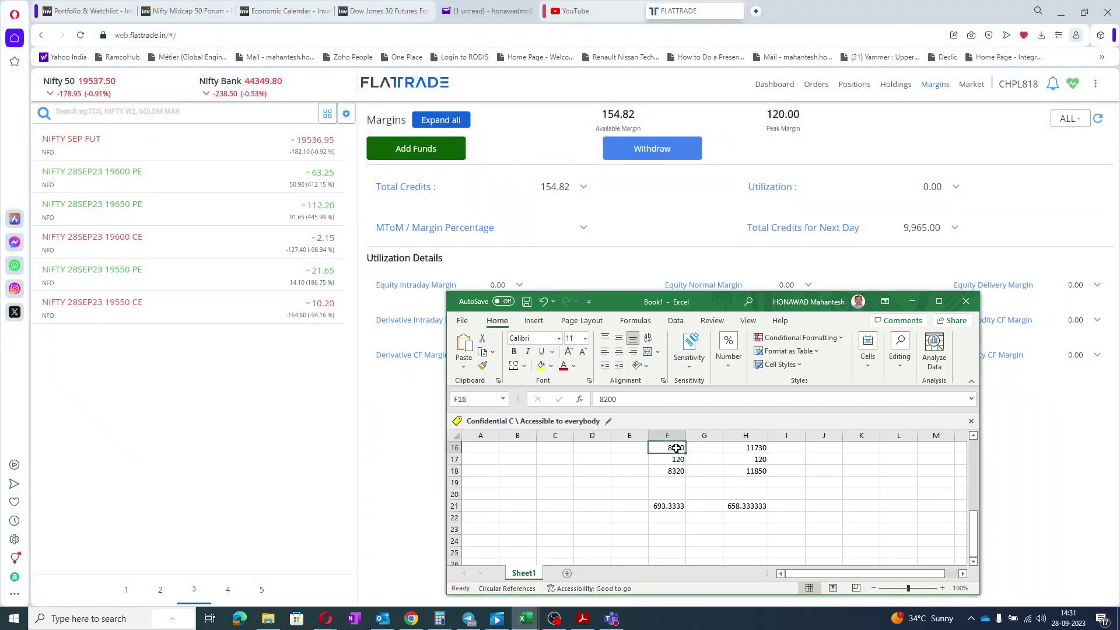
type("9965")
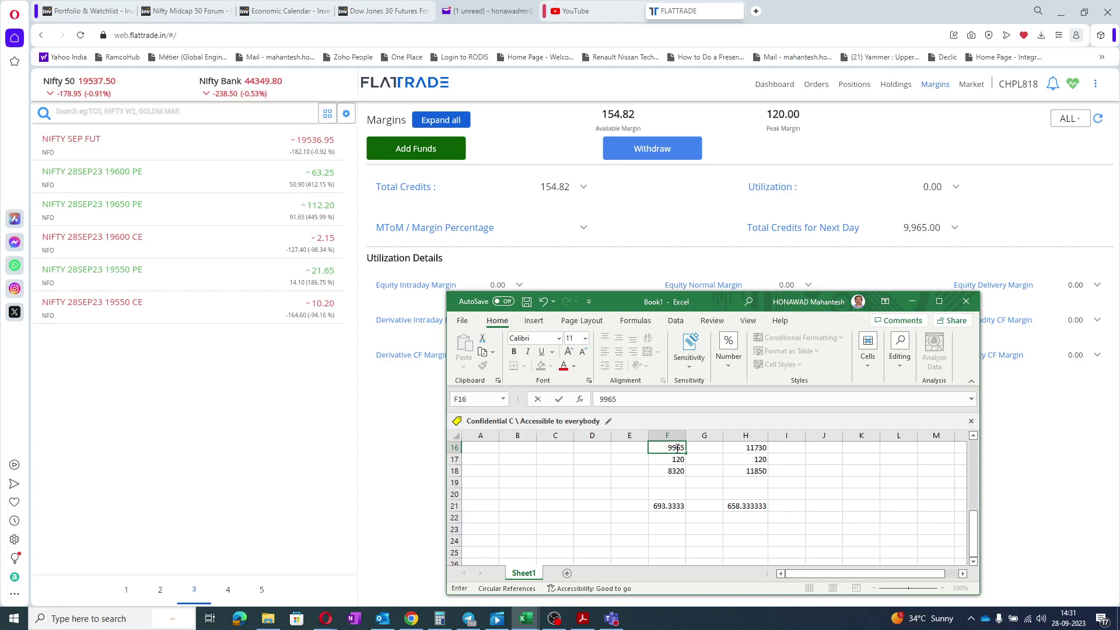
key("Return")
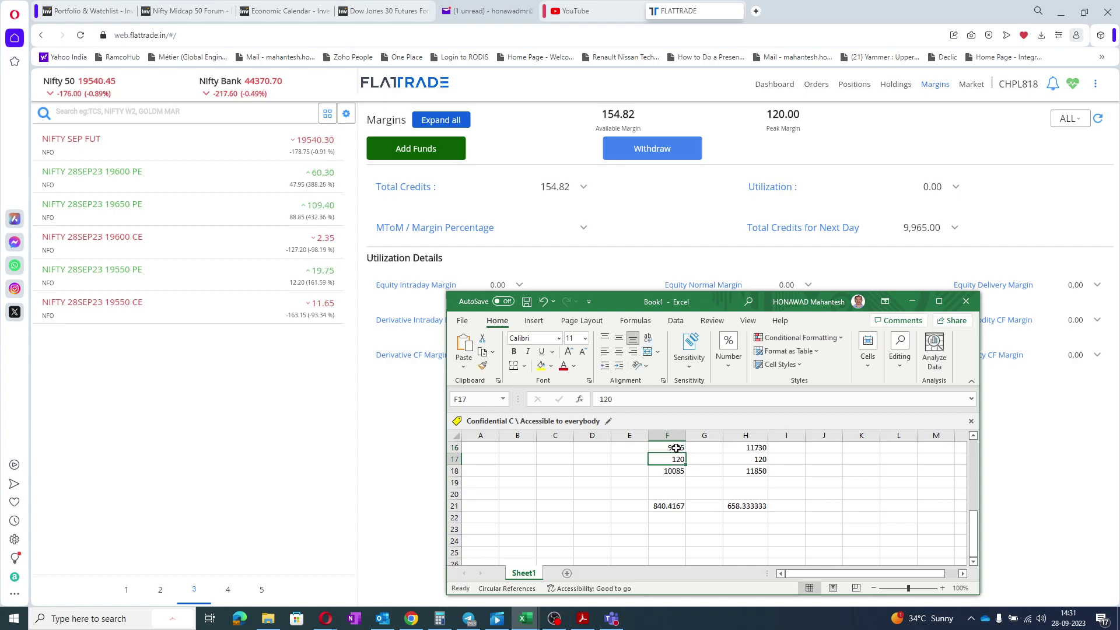
- Examine the formula in cell F21 that divides the F18 total by the option price
key("Down")
key("Down")
key("Down")
key("Down")
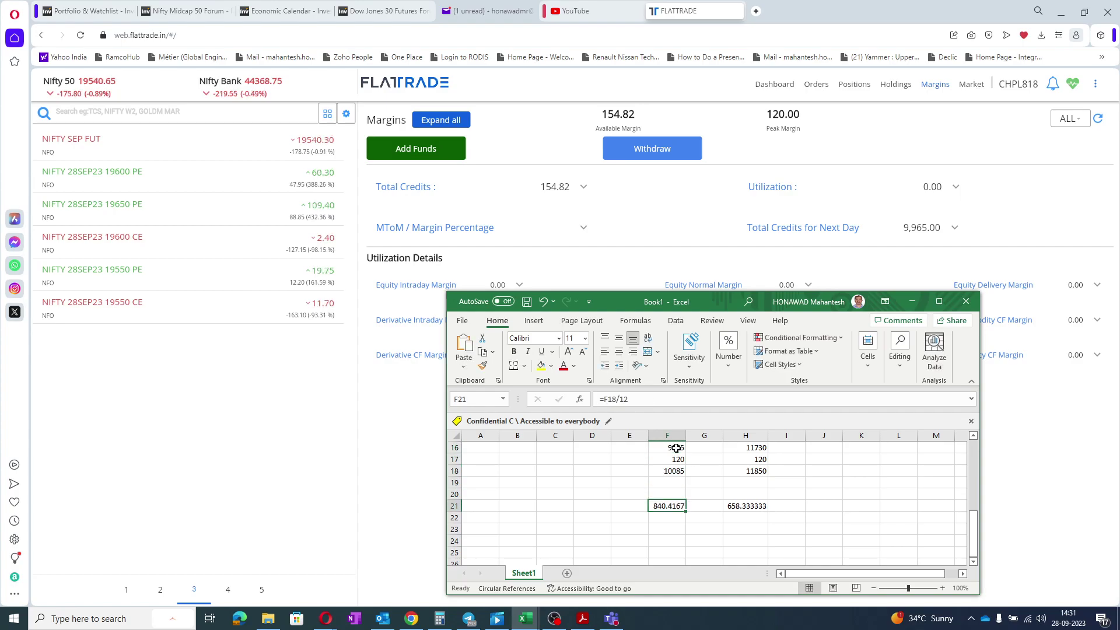
left_click(655, 404)
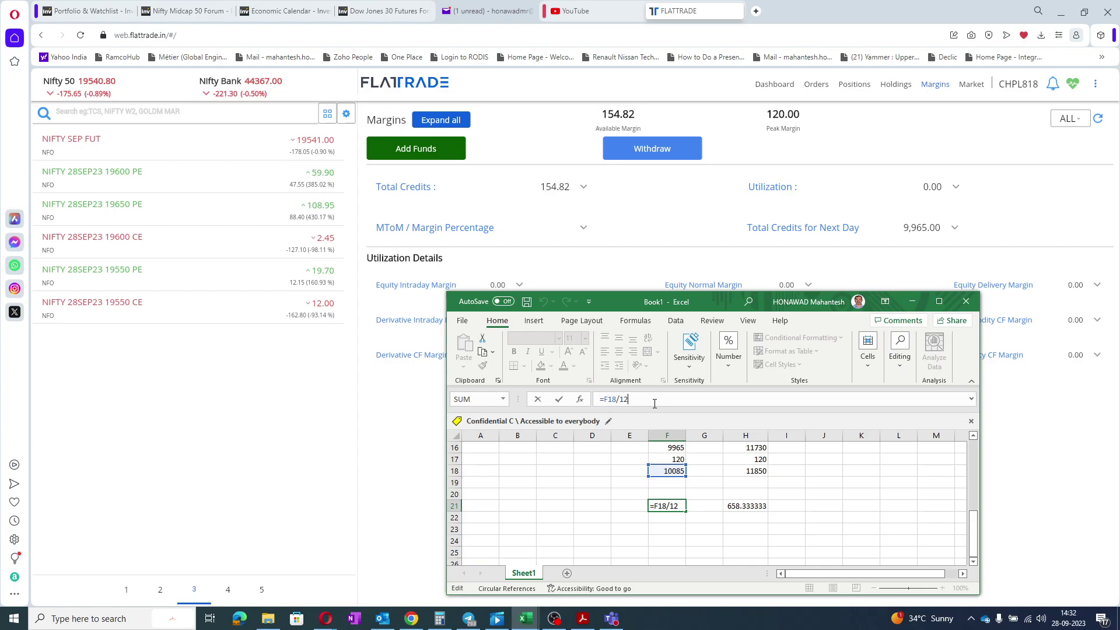
key("Return")
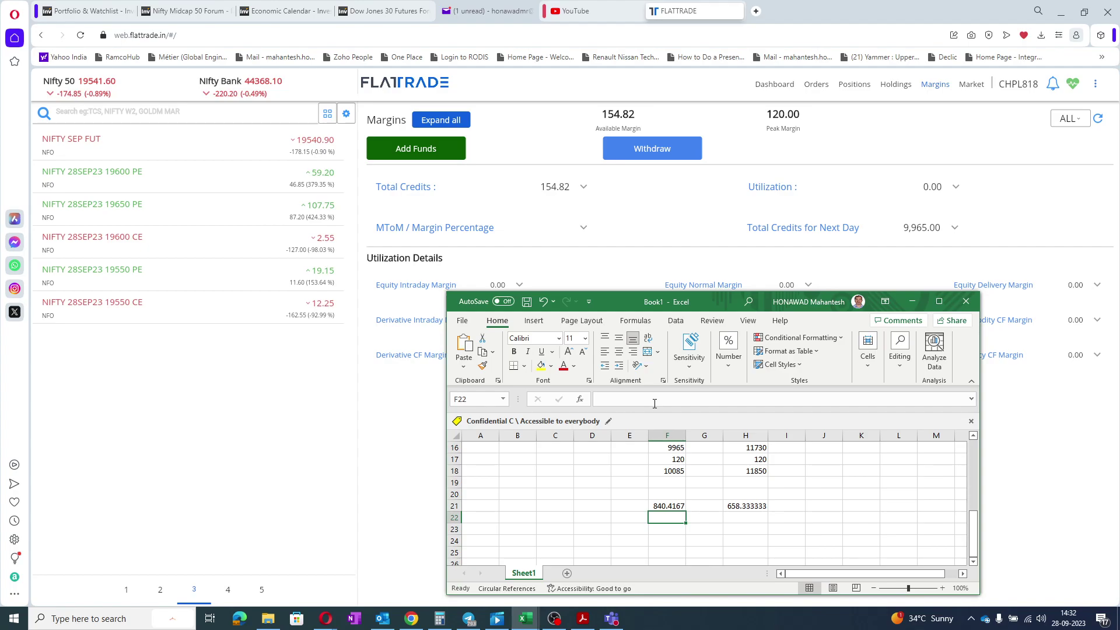
left_click(664, 505)
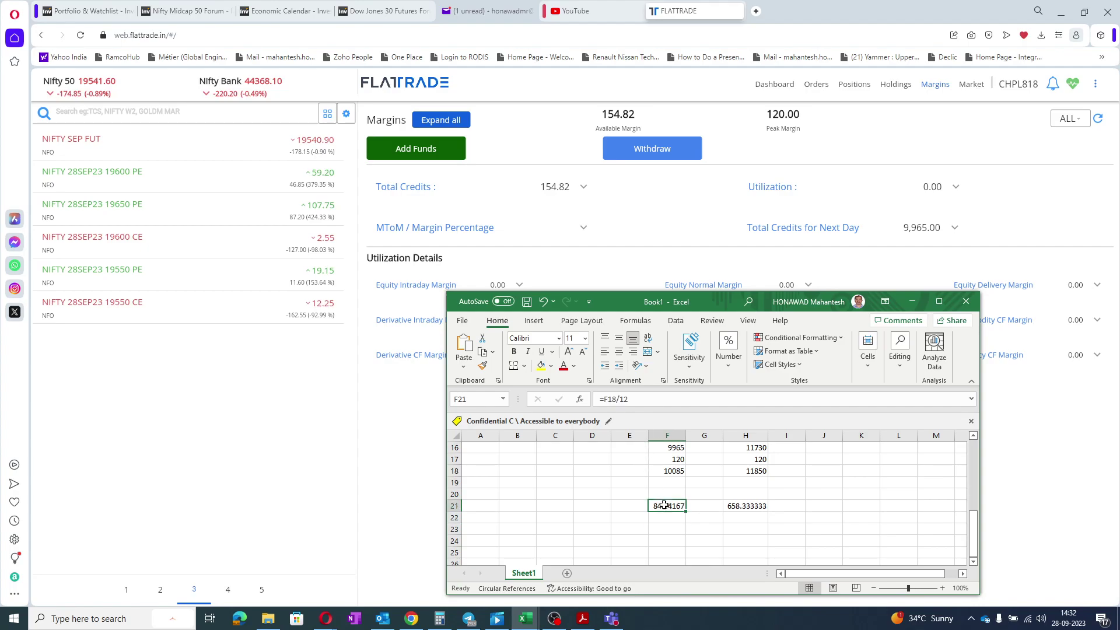
left_click(667, 403)
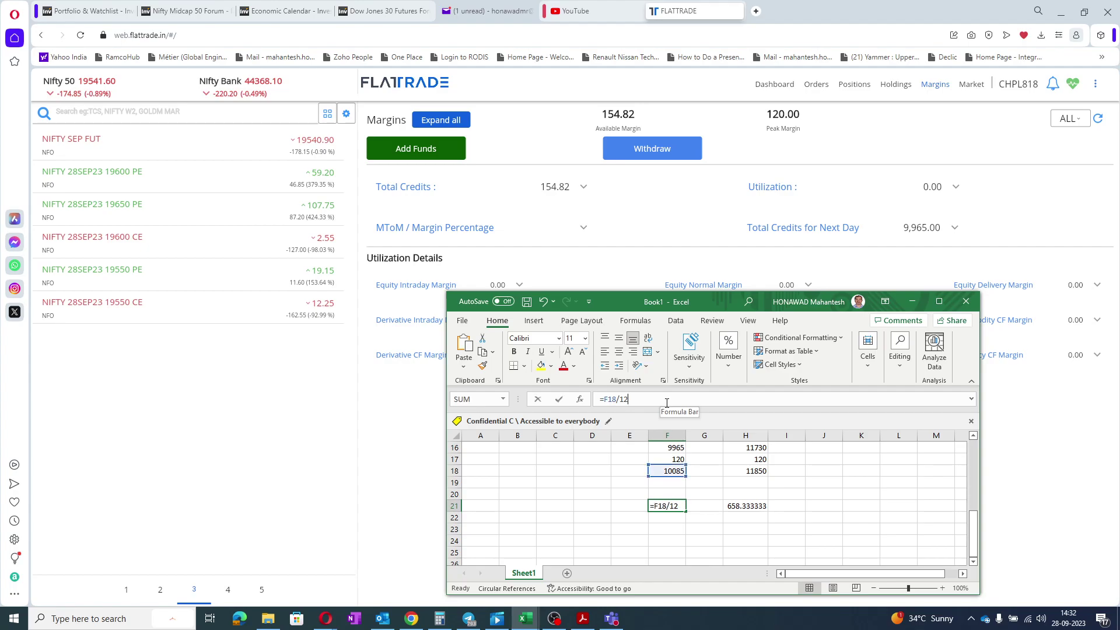
- View the market depth of NIFTY 28SEP23 19550 CE in Flattrade, and return to Book1 in Excel, keeping F21's formula
left_click(245, 307)
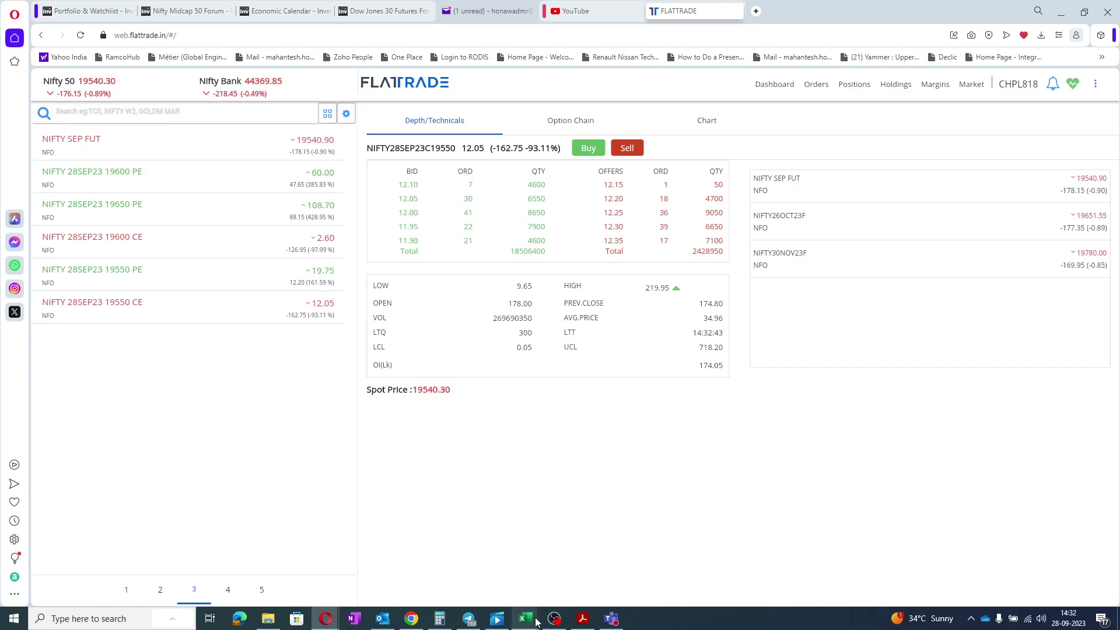
mouse_move(527, 618)
left_click(436, 561)
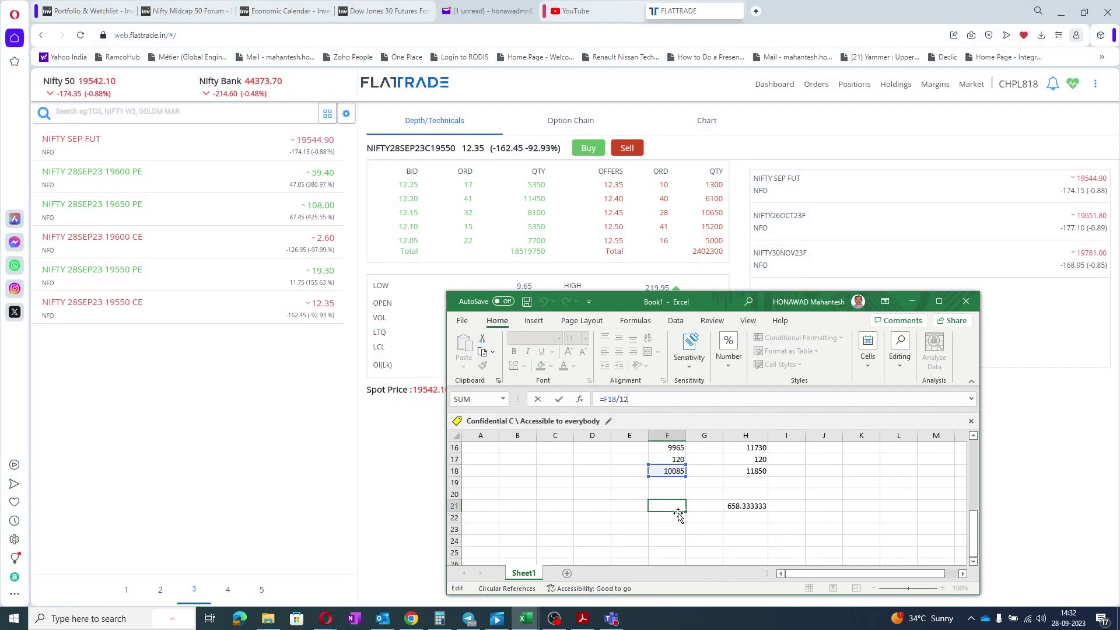
key("Return")
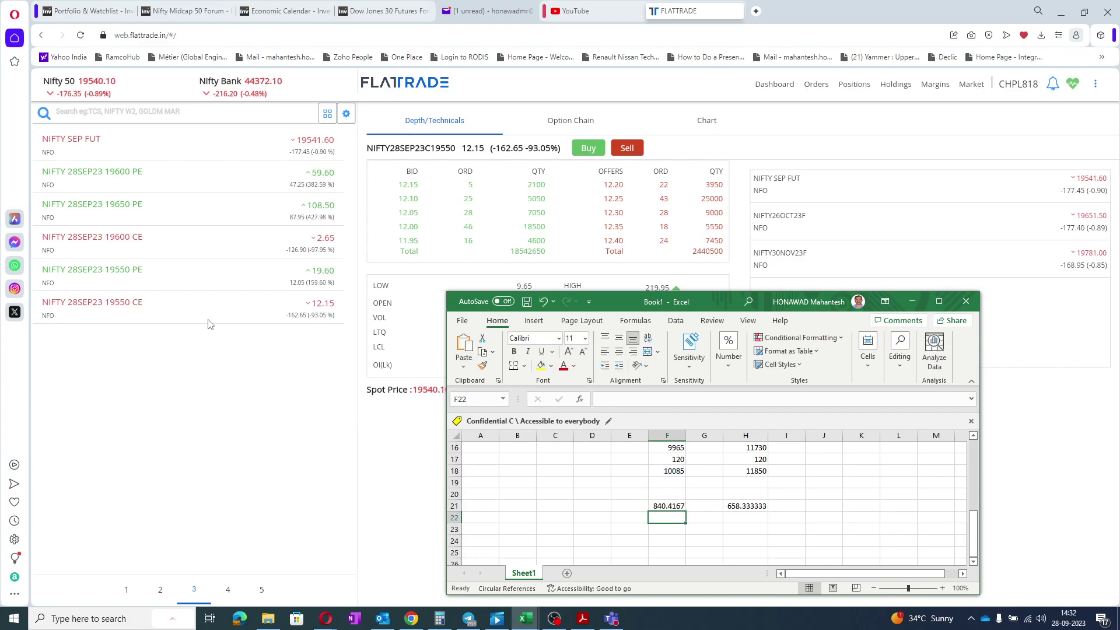
mouse_move(194, 305)
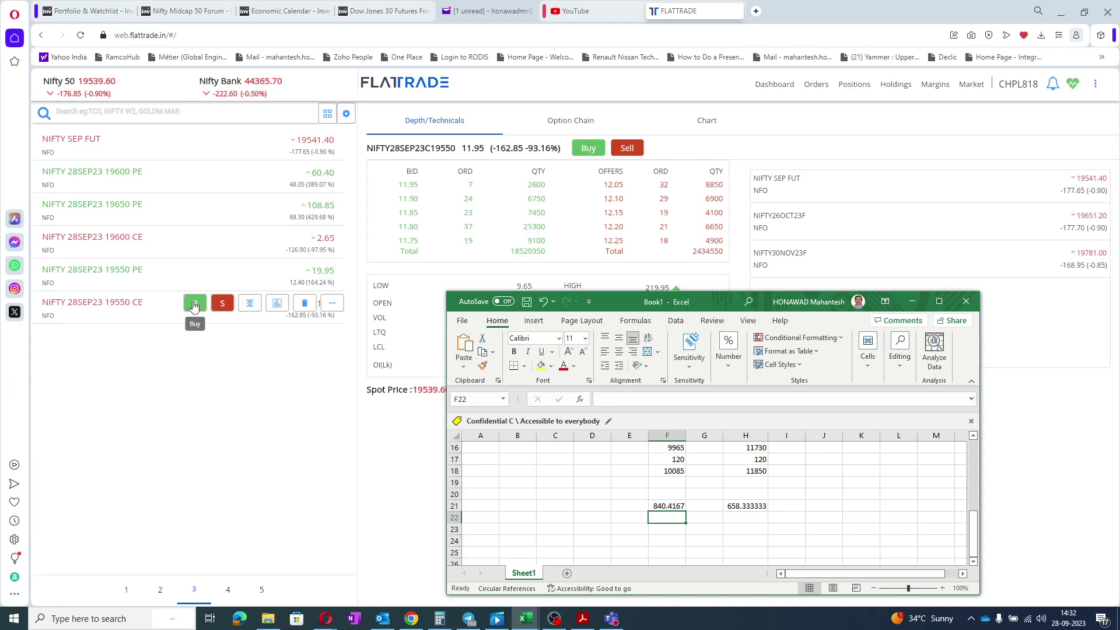
left_click(194, 304)
type("800")
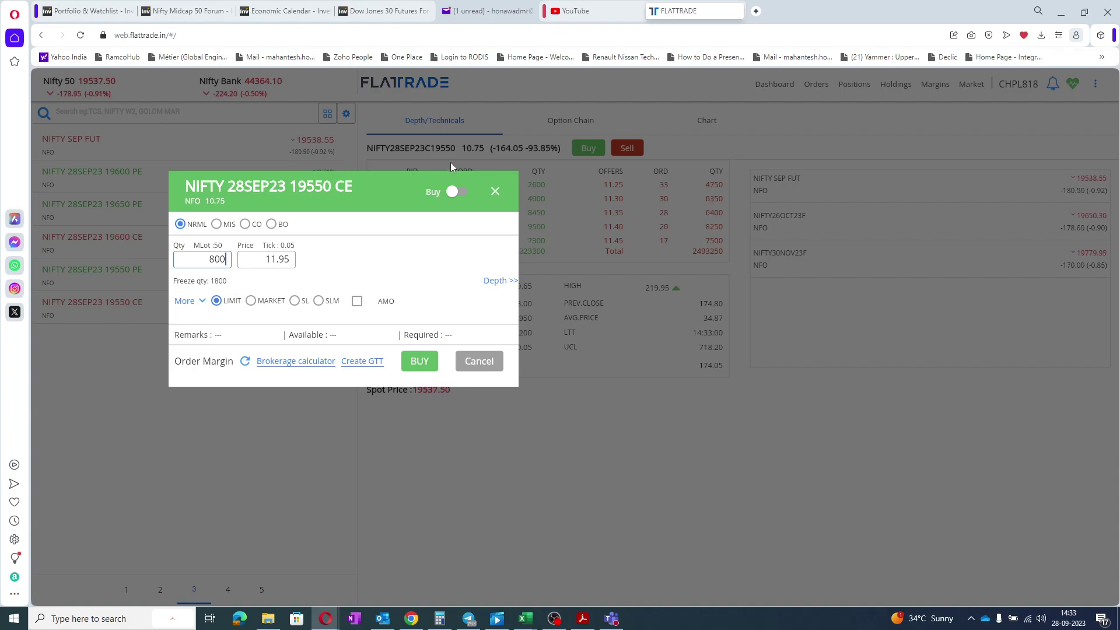
left_click(493, 192)
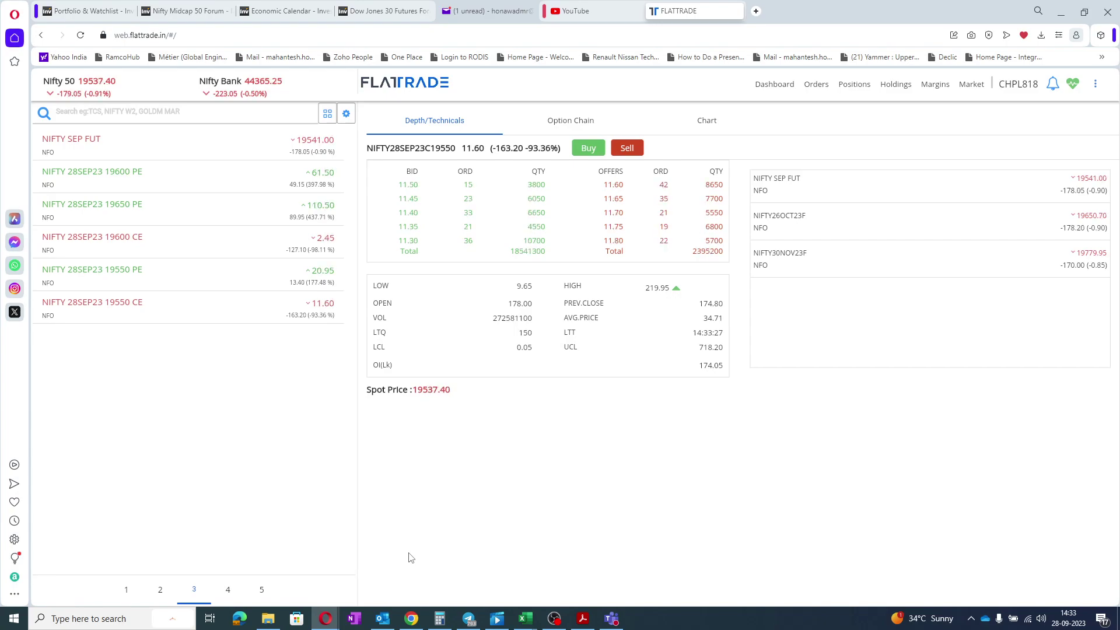
- Change the formula in cell F21 of the Book1 workbook in Excel to =F18/11
mouse_move(525, 617)
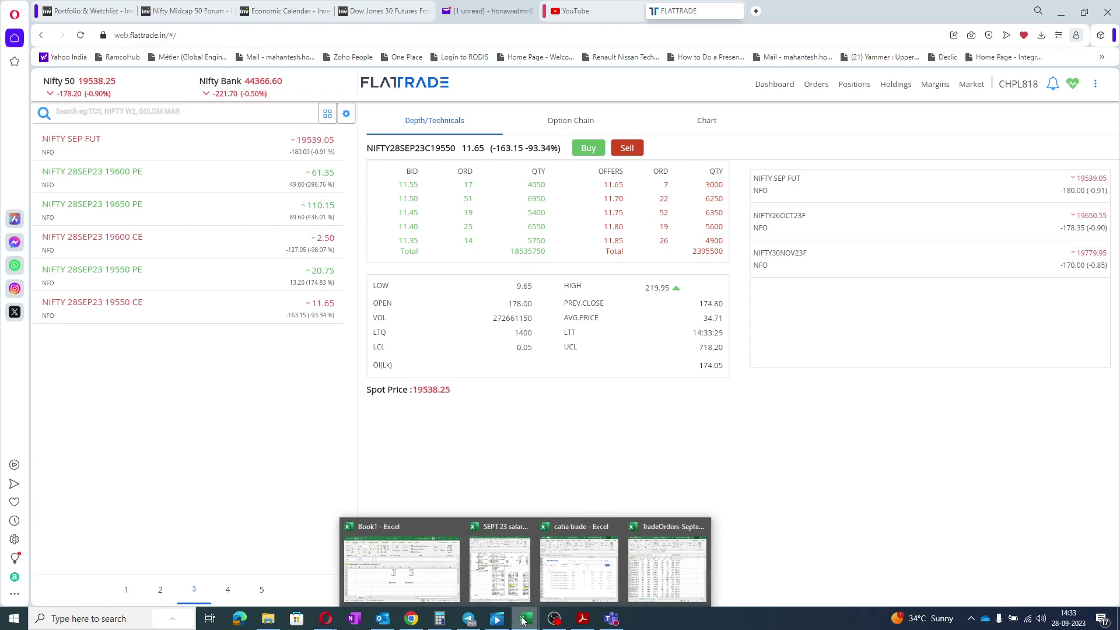
left_click(434, 564)
left_click(659, 506)
left_click(667, 398)
key("BackSpace")
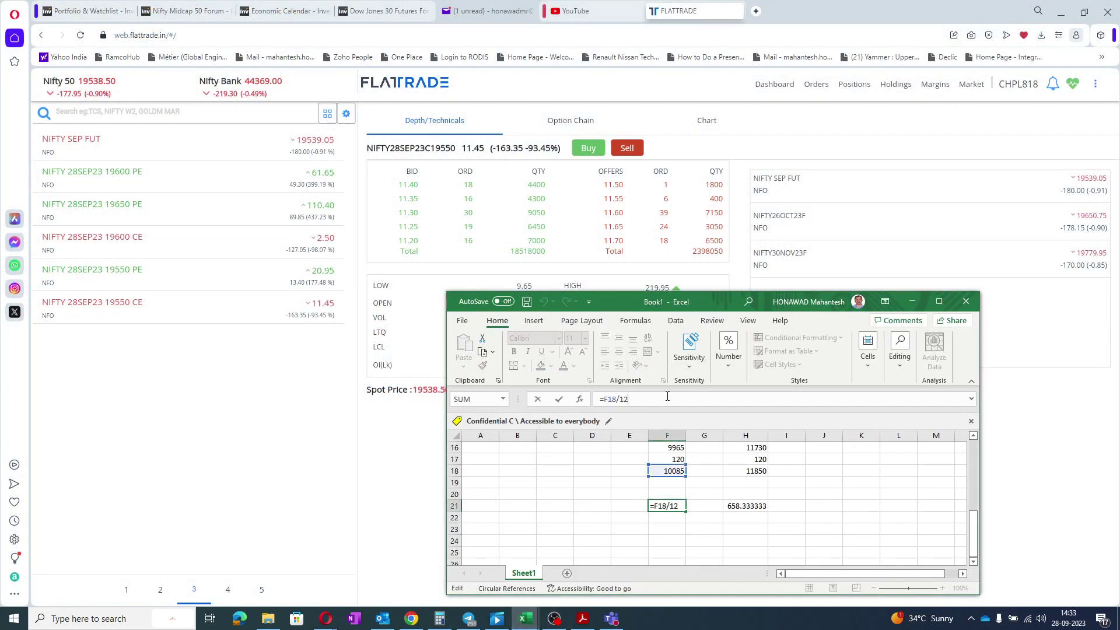
key("Return")
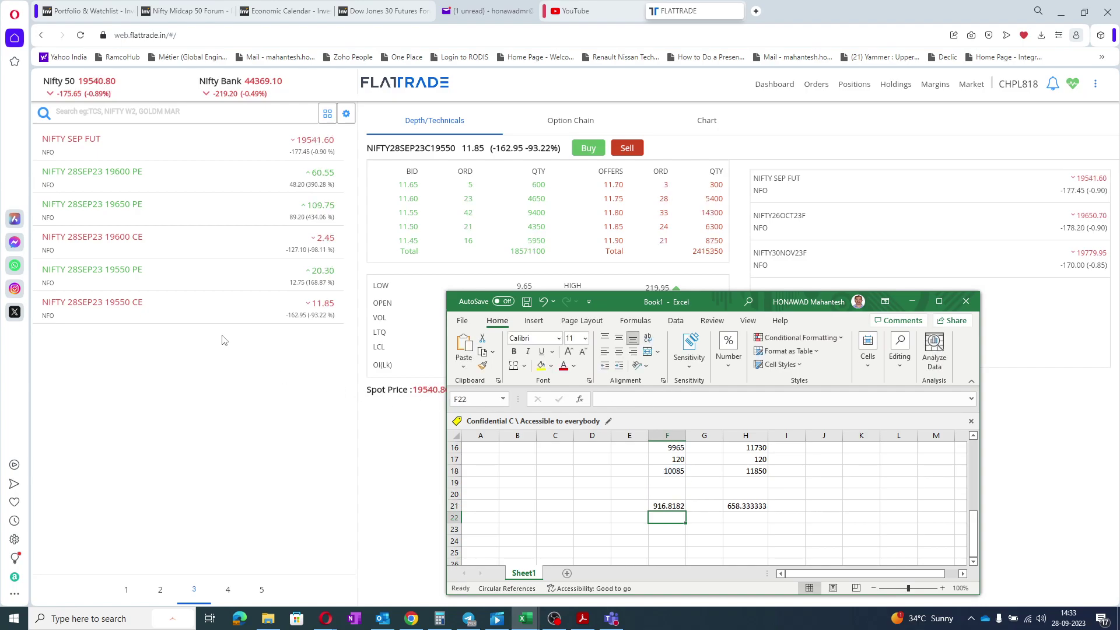
- Place an NRML limit buy order in Flattrade for 900 NIFTY 28SEP23 19550 CE at a price of 11
left_click(199, 305)
left_click(195, 303)
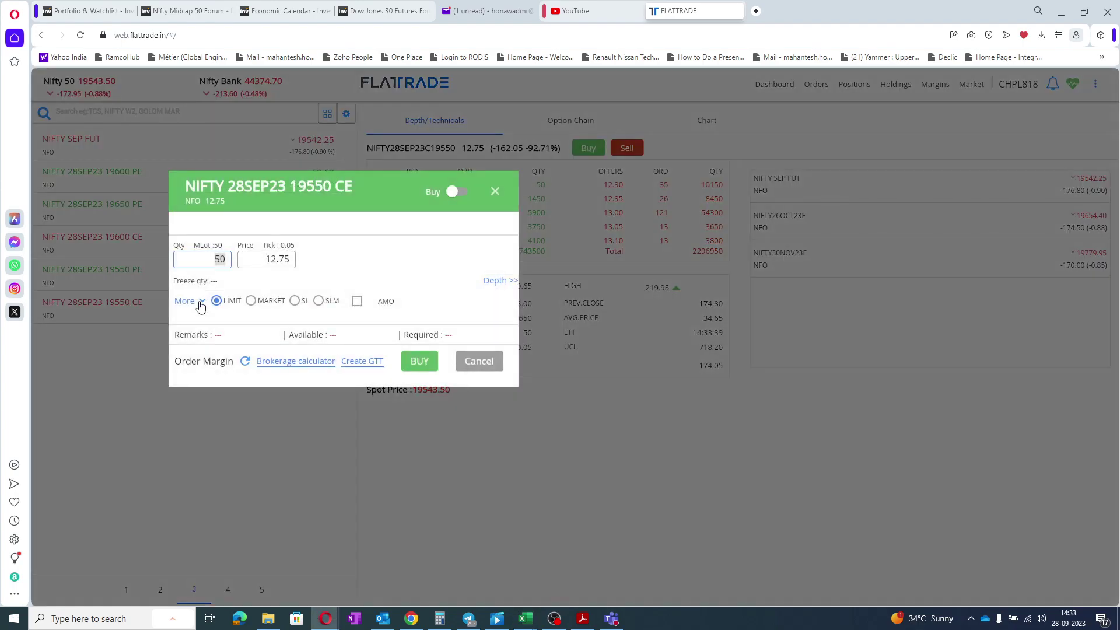
type("900")
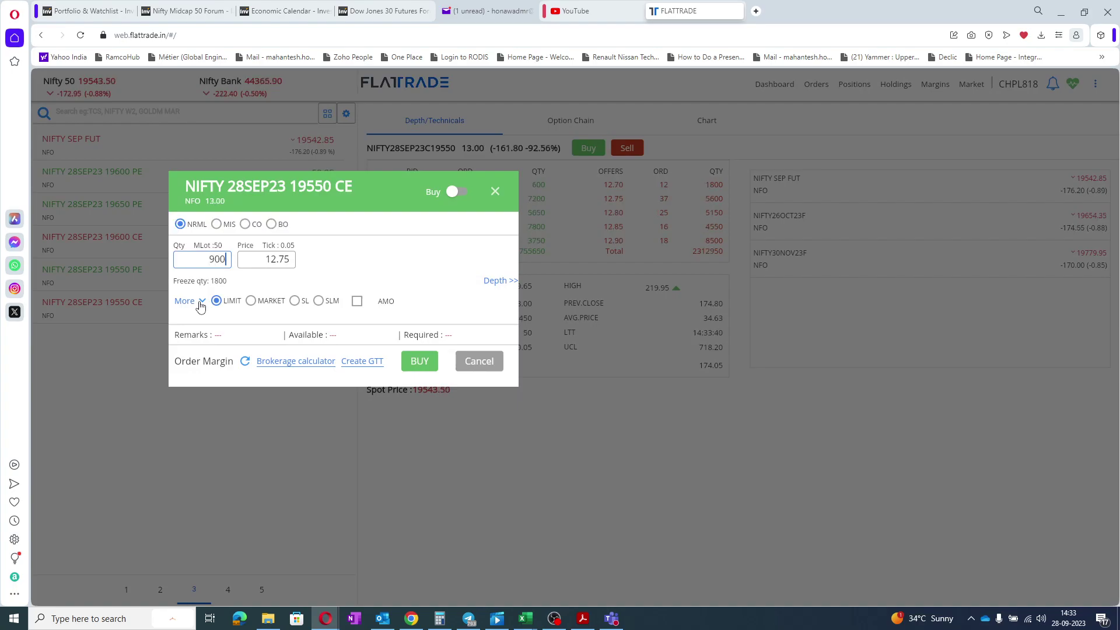
left_click(259, 263)
type("11")
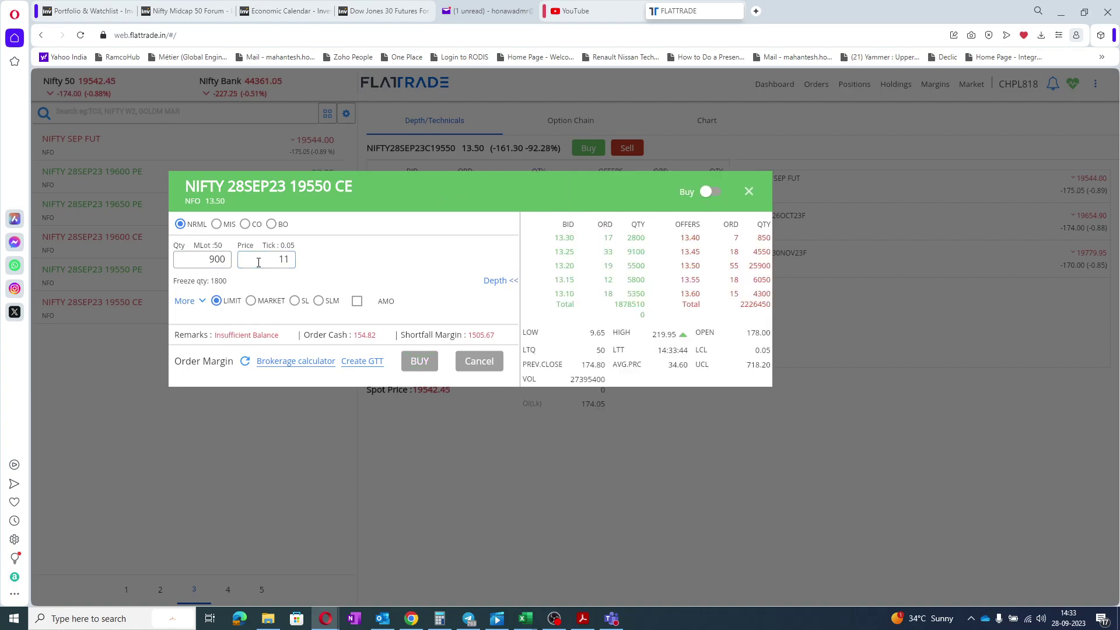
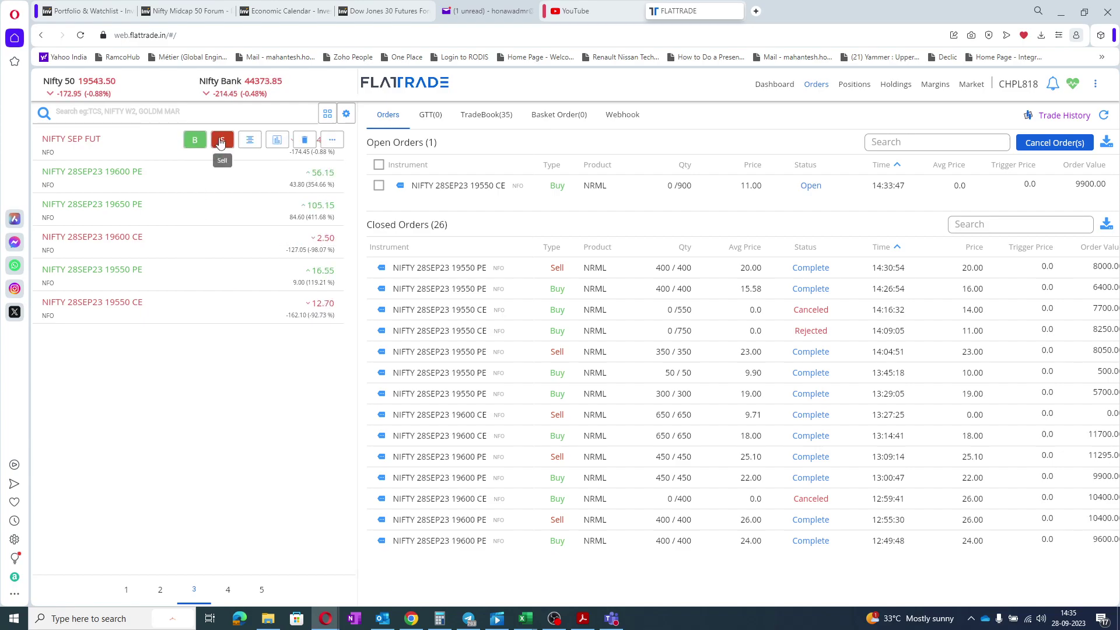
- View the market depth of NIFTY SEP FUT, and set cell F21 of Book1 in Excel to =F18/13
left_click(247, 143)
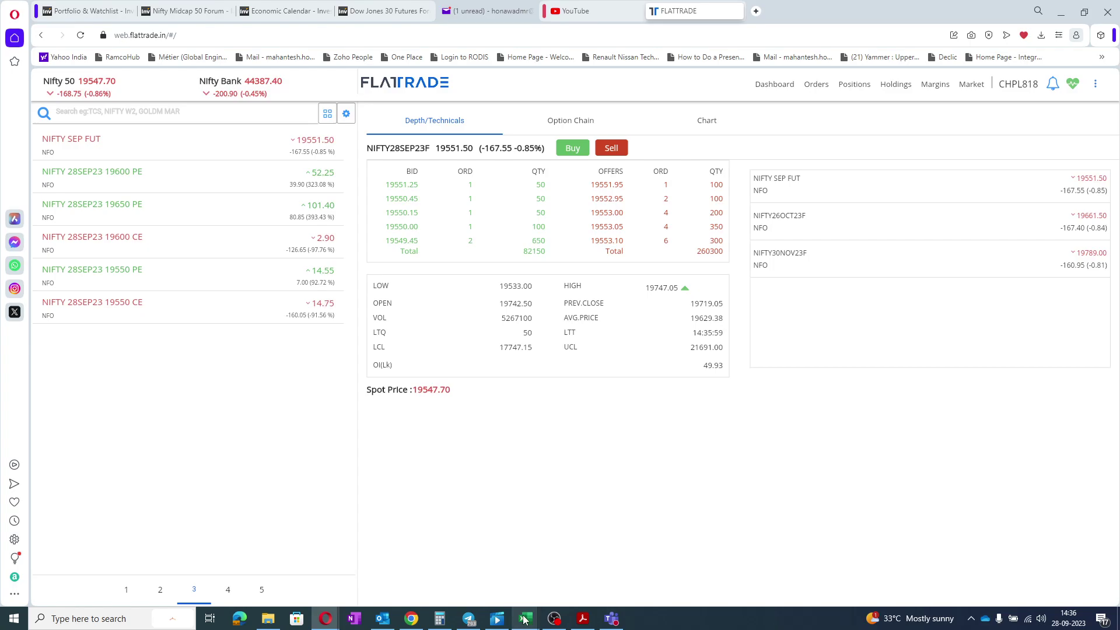
mouse_move(524, 620)
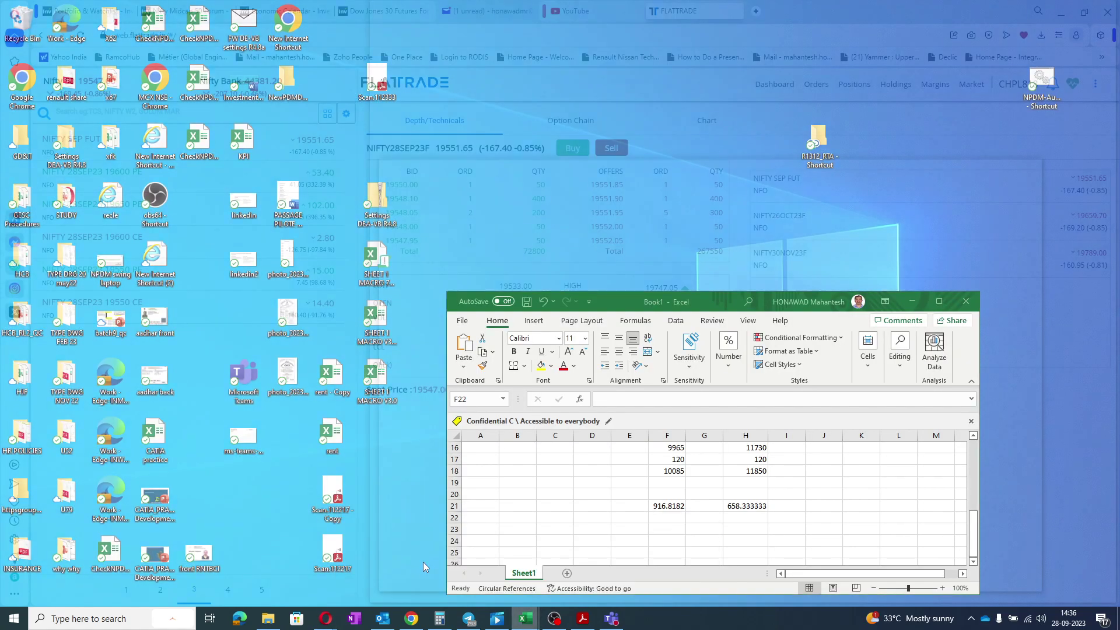
left_click(422, 562)
left_click(660, 505)
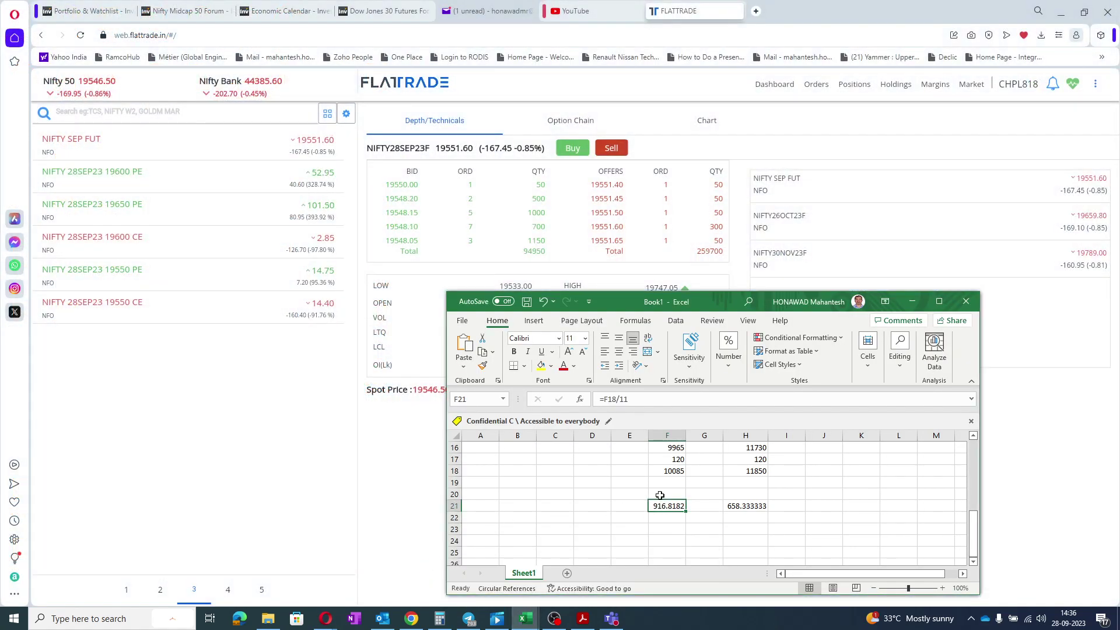
left_click(651, 399)
key("BackSpace")
type("3")
key("Return")
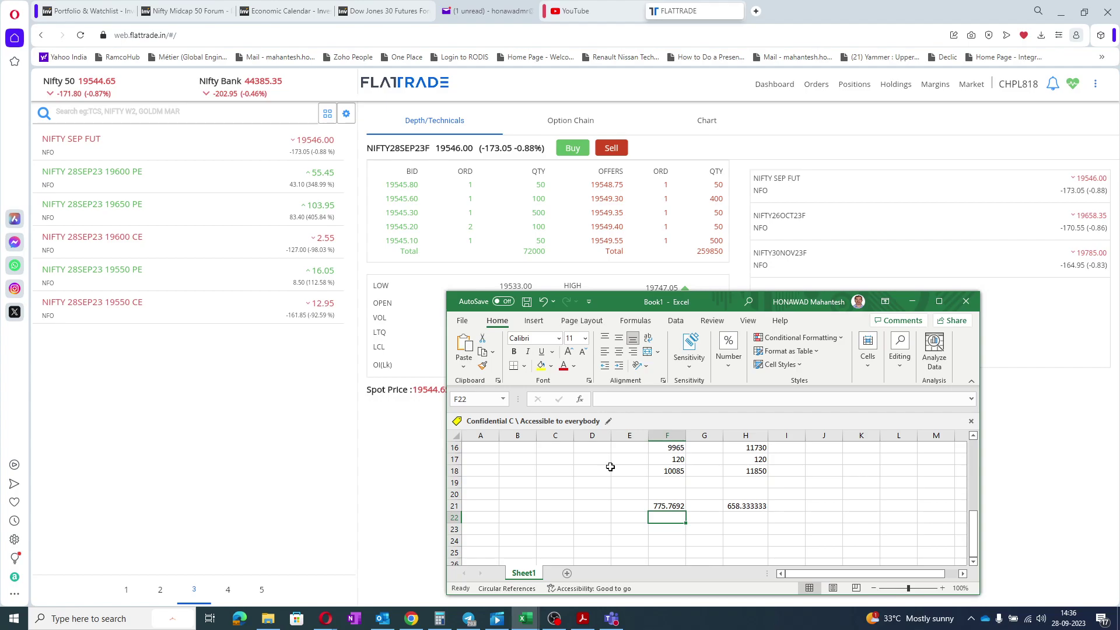
- Set the formula in cell F21 to =F18/12
left_click(663, 506)
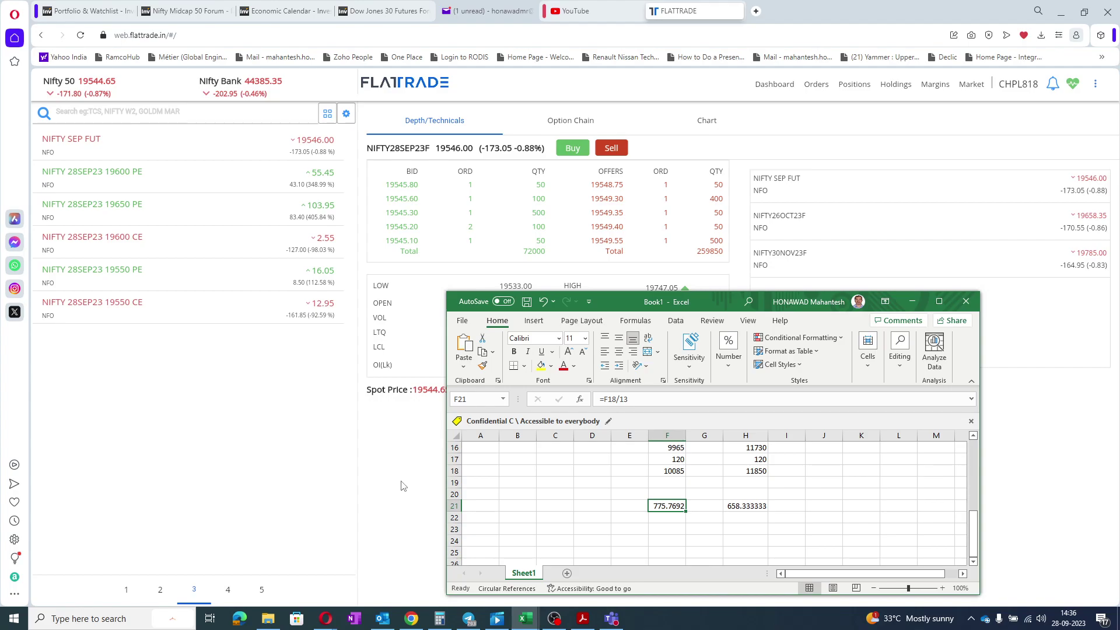
left_click(644, 393)
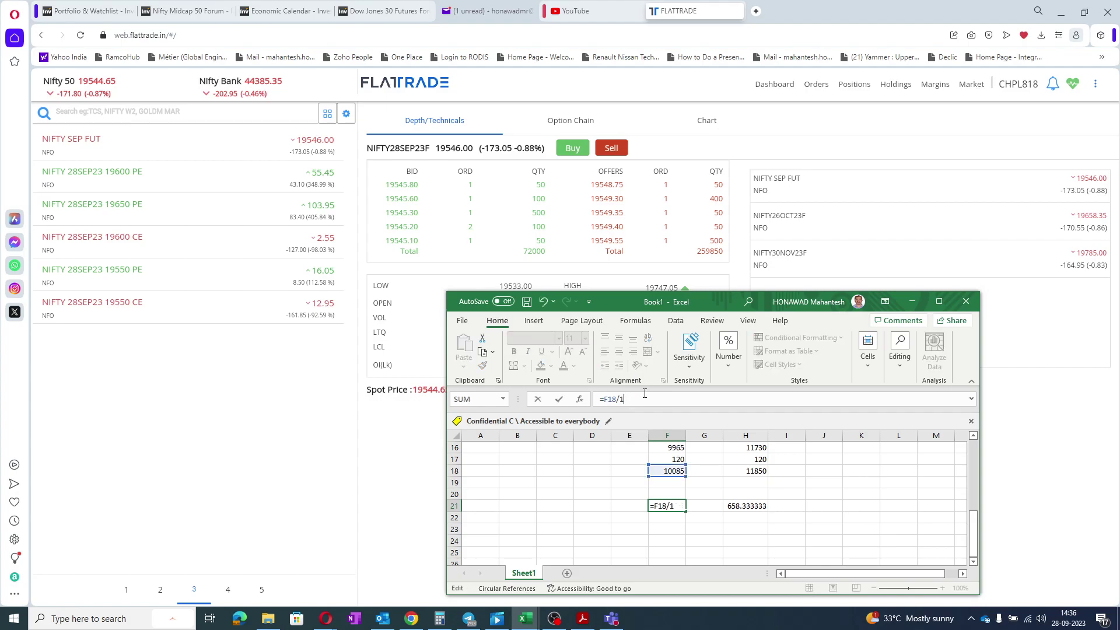
key("Return")
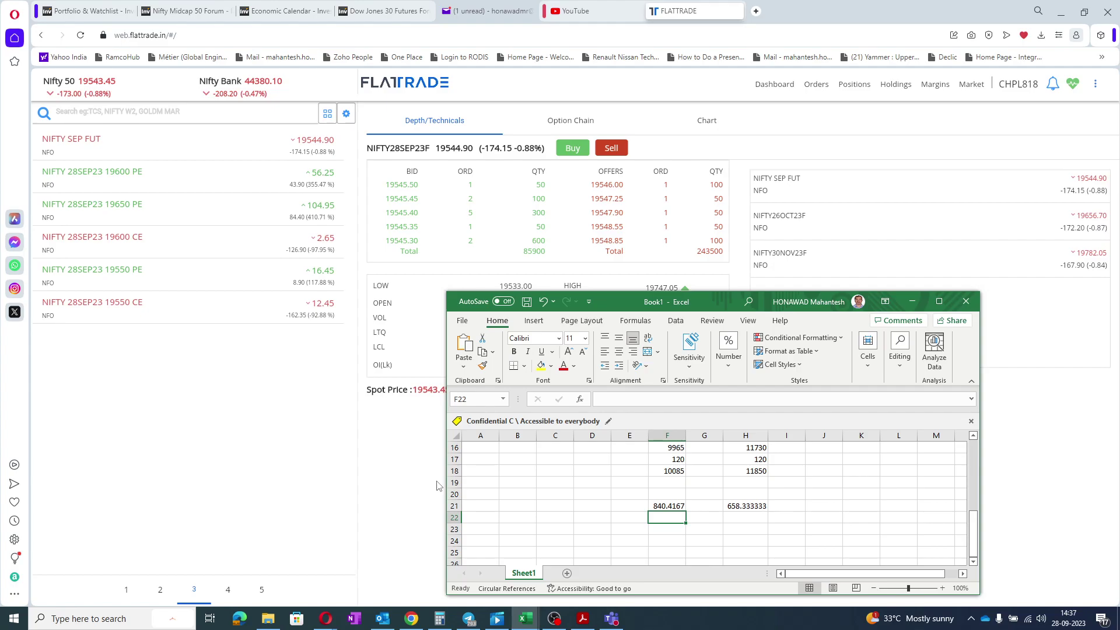
left_click(678, 505)
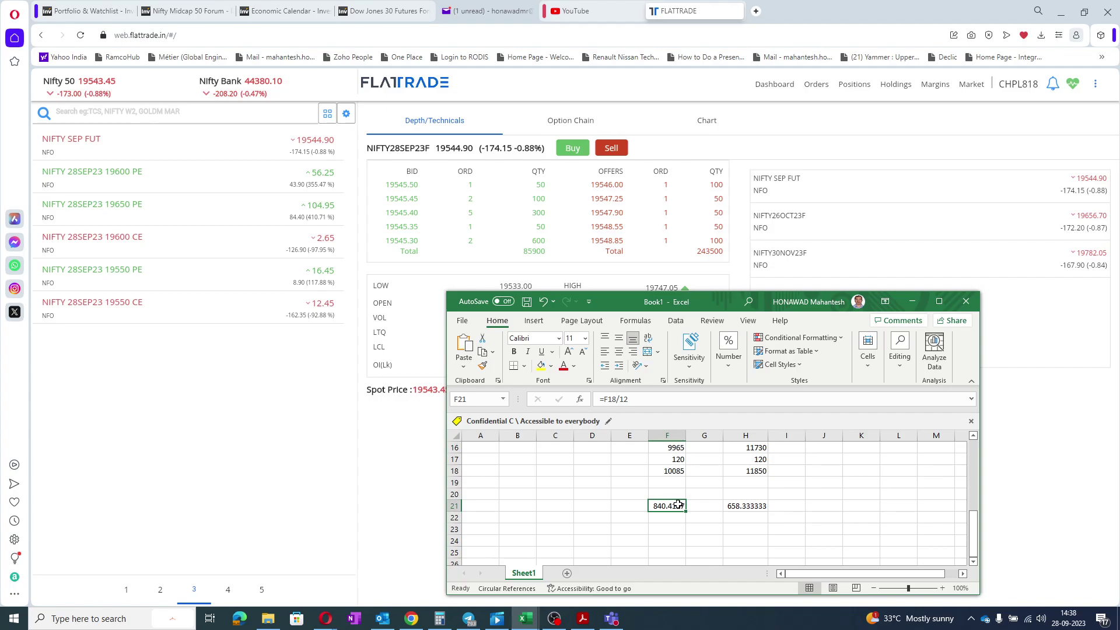
- Modify the open NIFTY 28SEP23 19550 CE buy order in Flattrade to a quantity of 800 at a price of 12
left_click(820, 88)
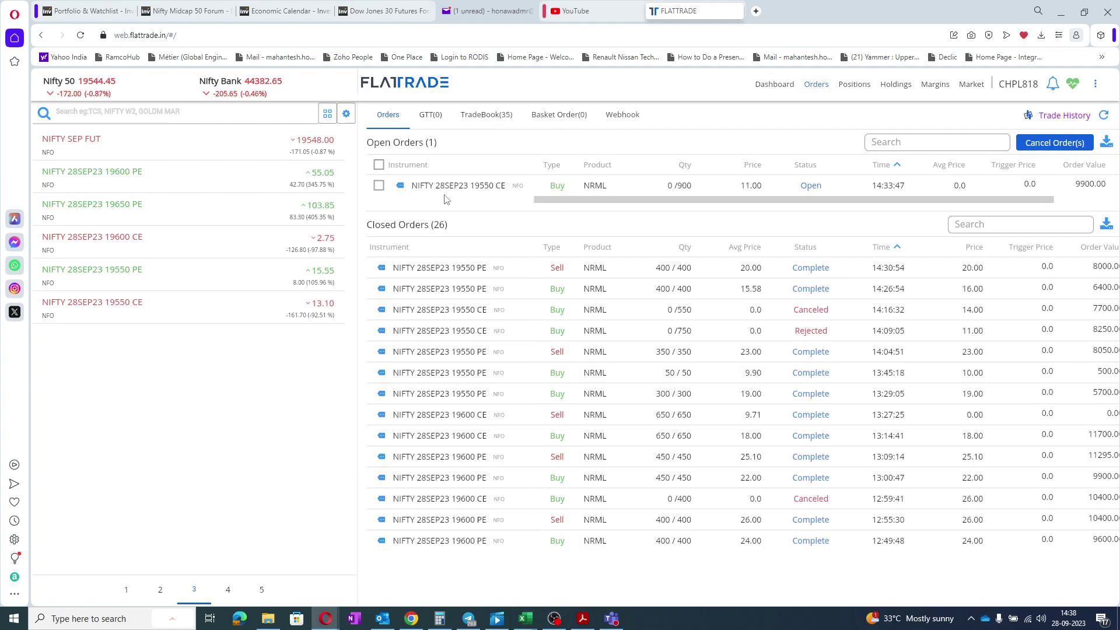
left_click(400, 188)
left_click(418, 188)
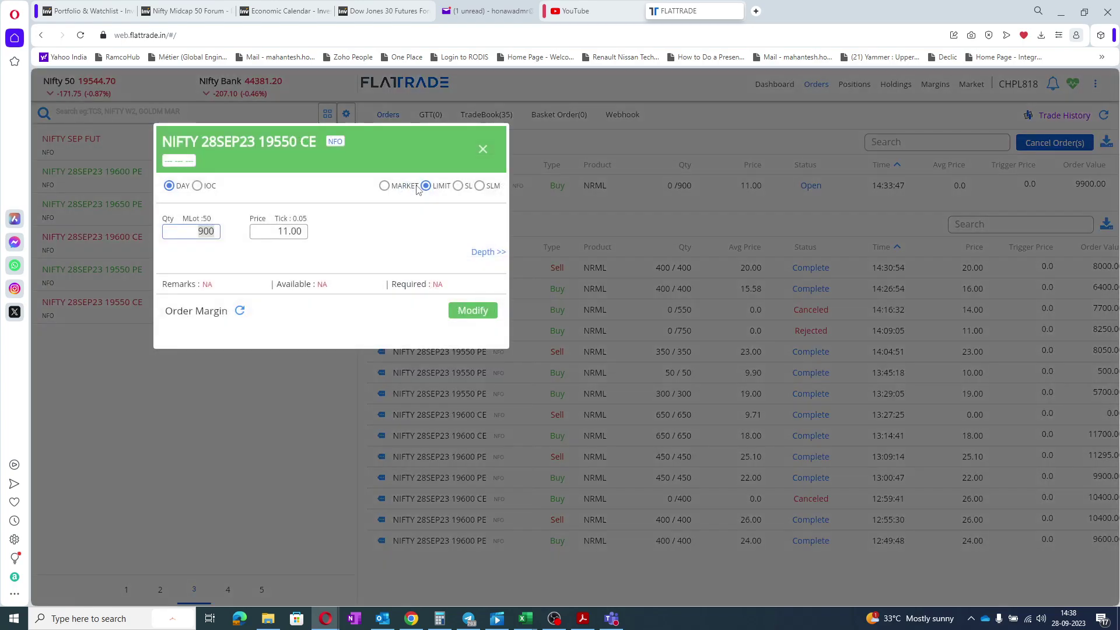
type("800")
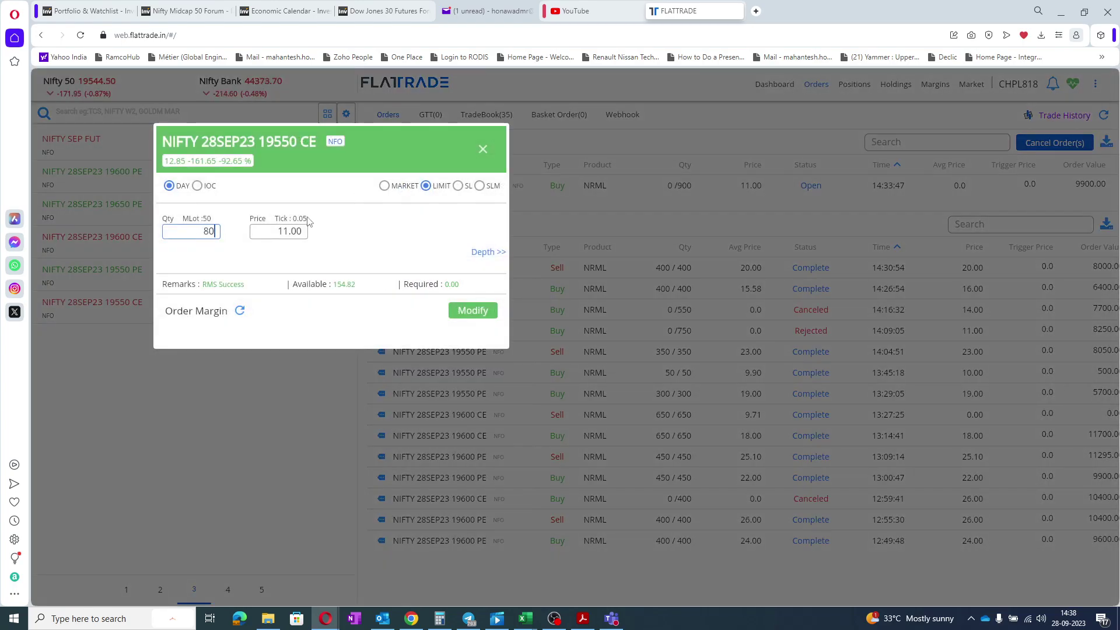
left_click(304, 230)
type("12")
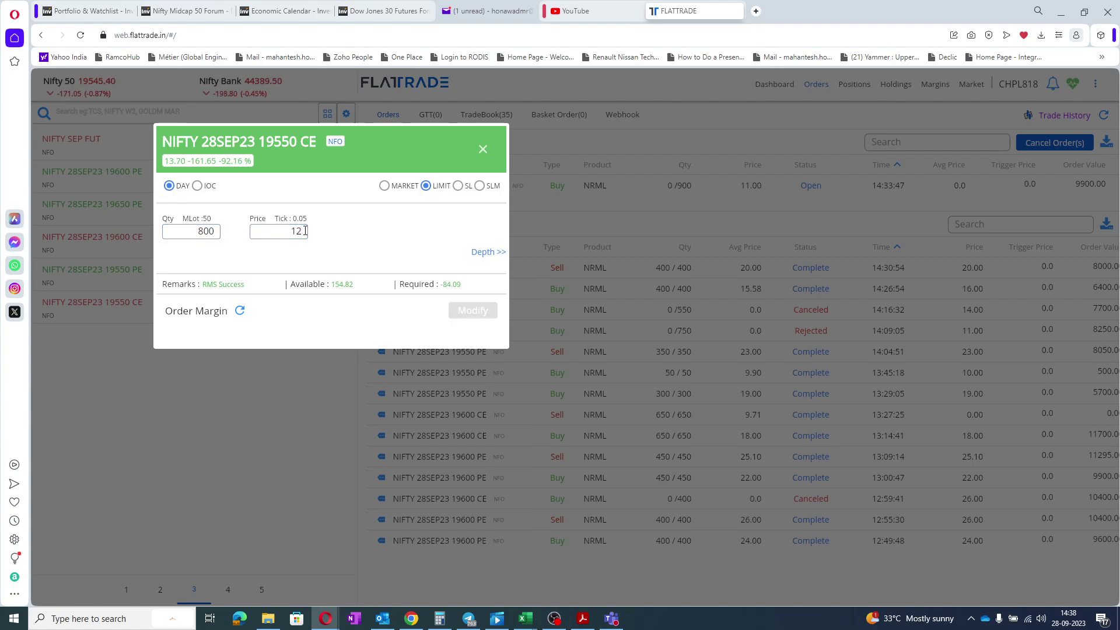
key("Return")
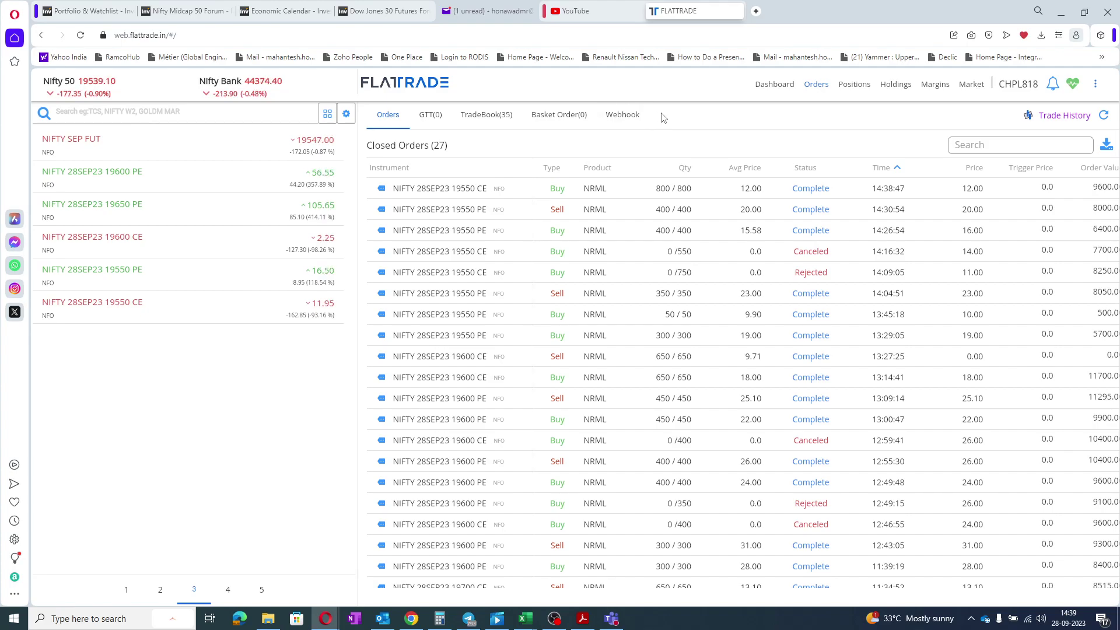
- View the NIFTY SEP FUT market depth, and exit the 800-quantity NIFTY 28SEP23 19550 CE position with a limit sell order at 13.5
left_click(848, 87)
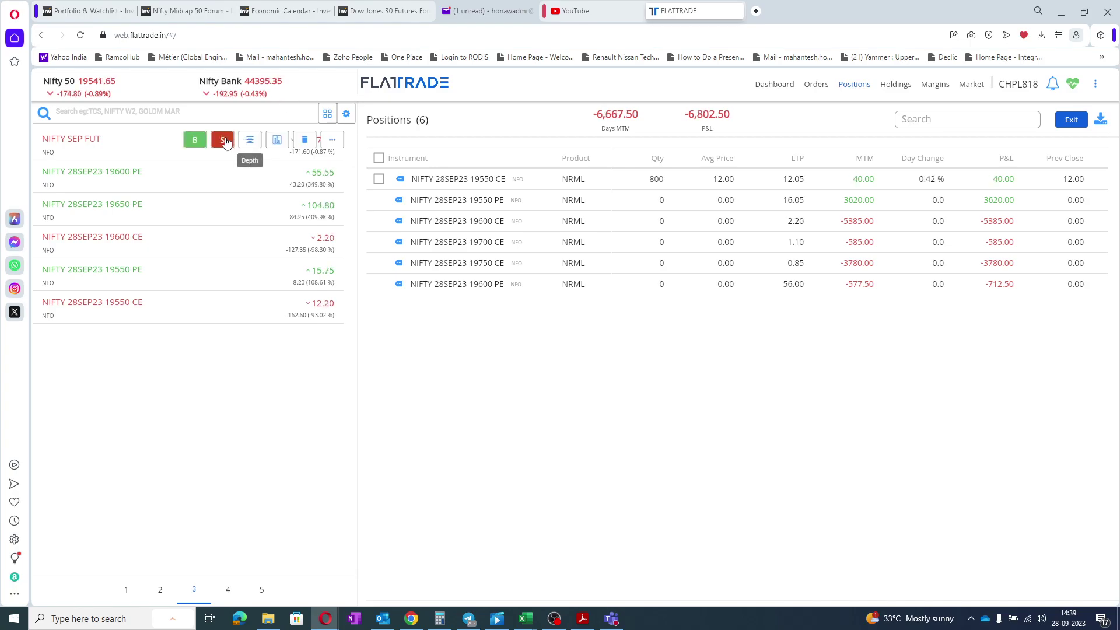
left_click(249, 140)
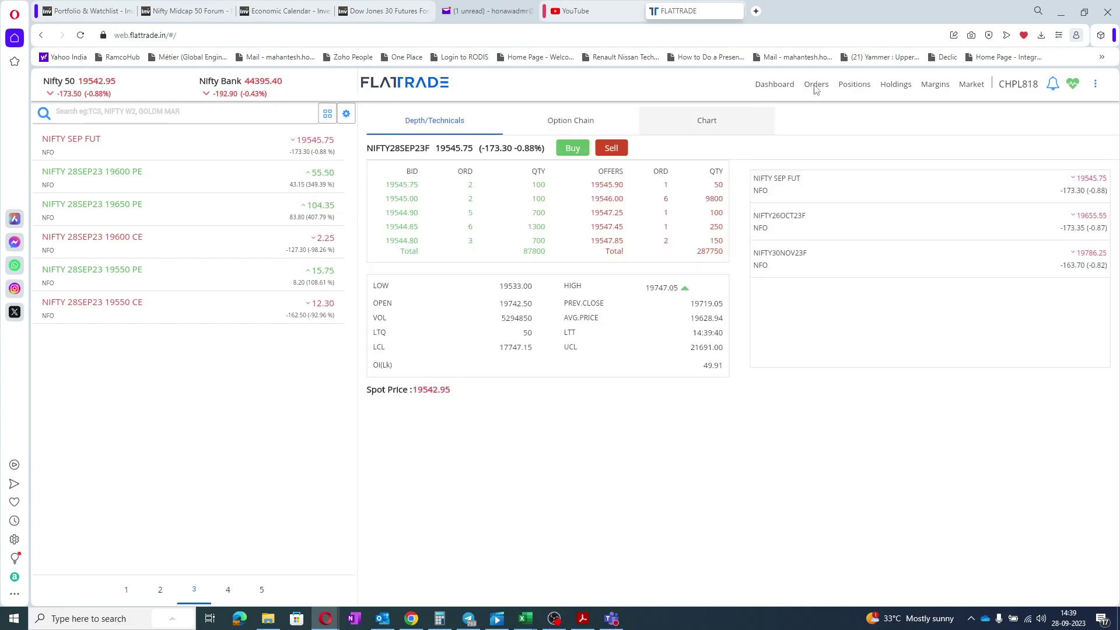
left_click(849, 87)
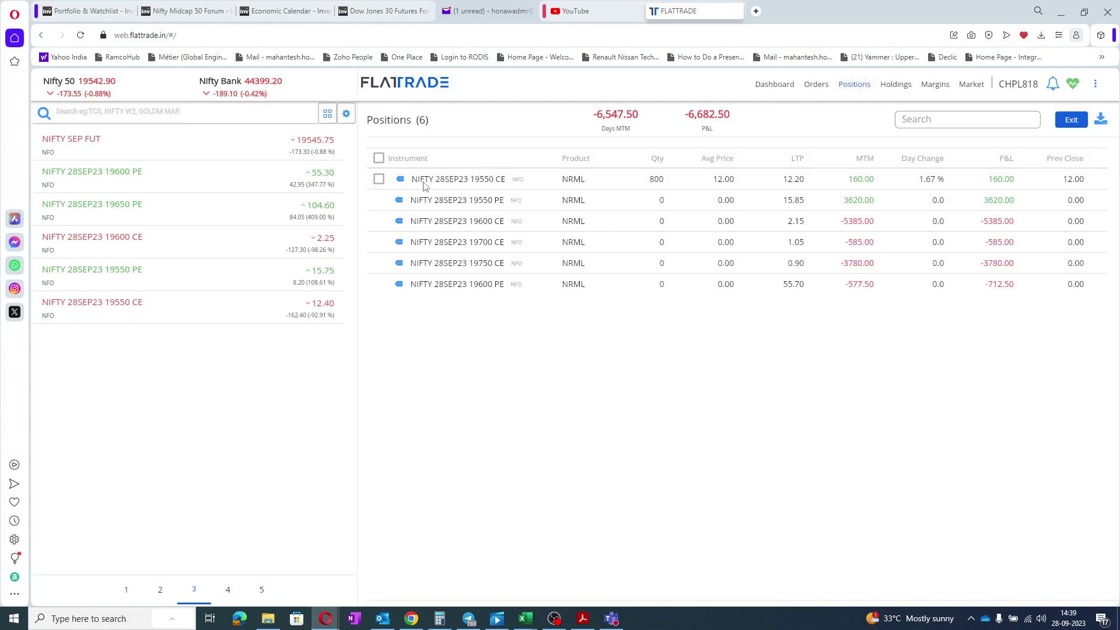
left_click(400, 180)
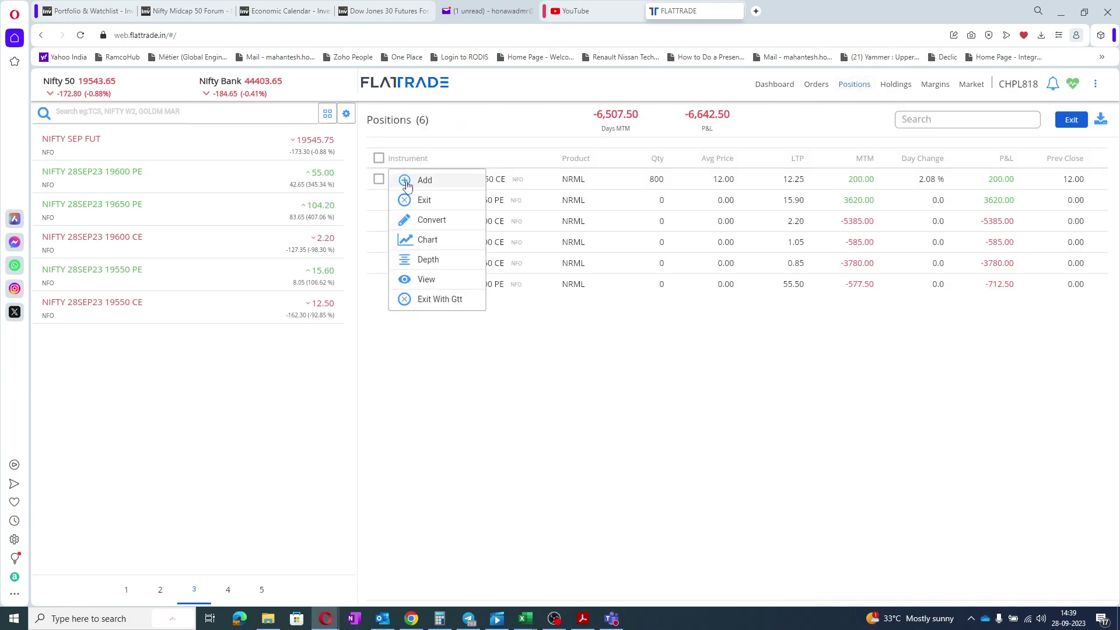
left_click(424, 199)
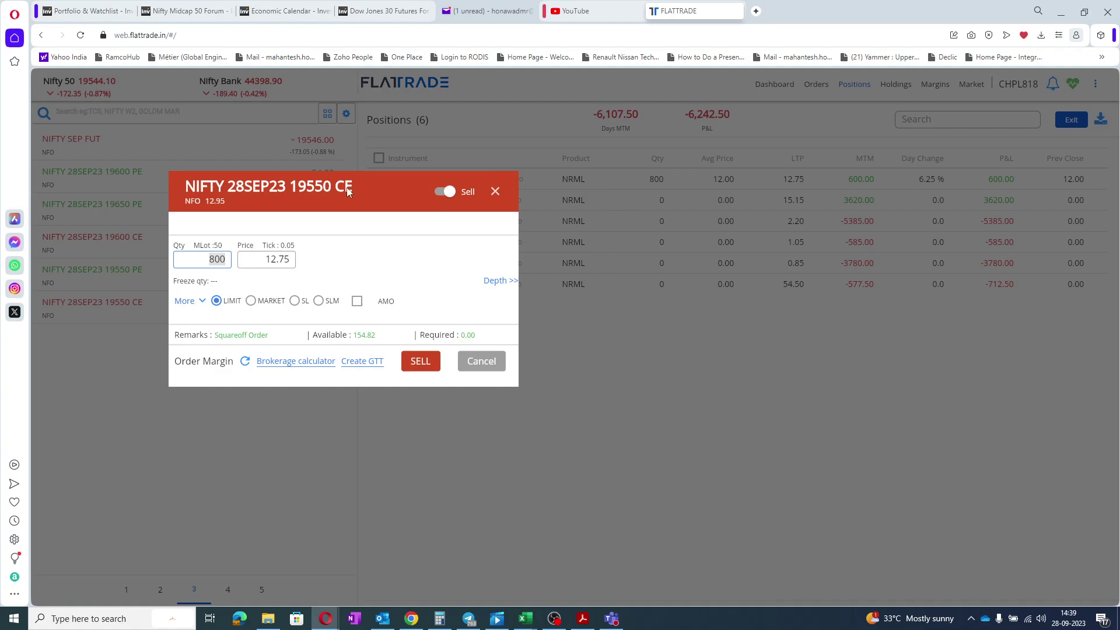
left_click_drag(345, 187, 563, 231)
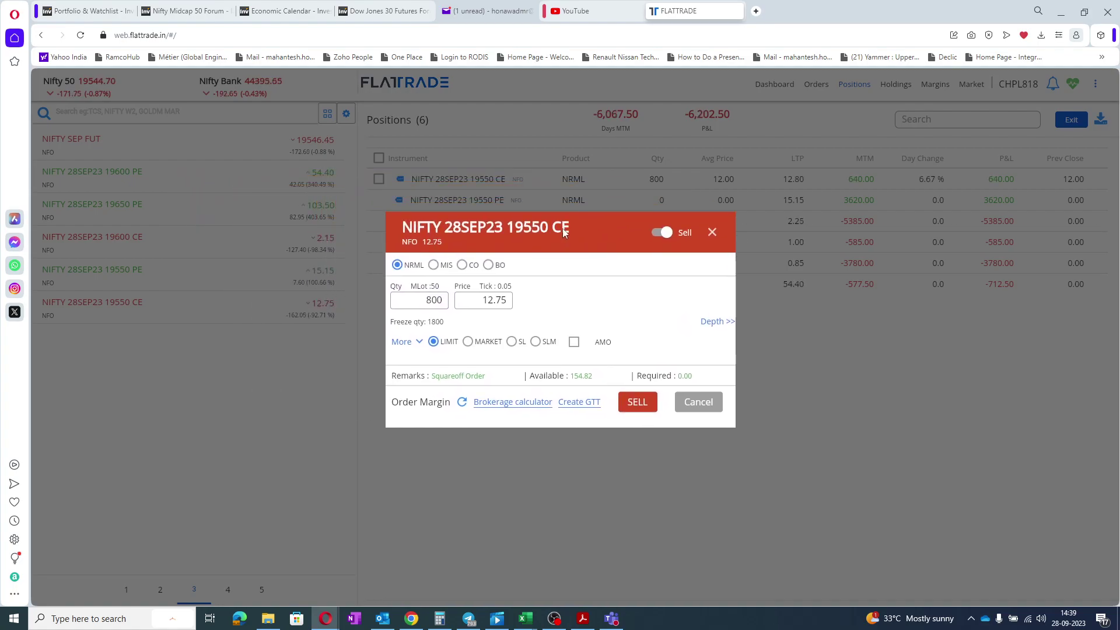
left_click(484, 299)
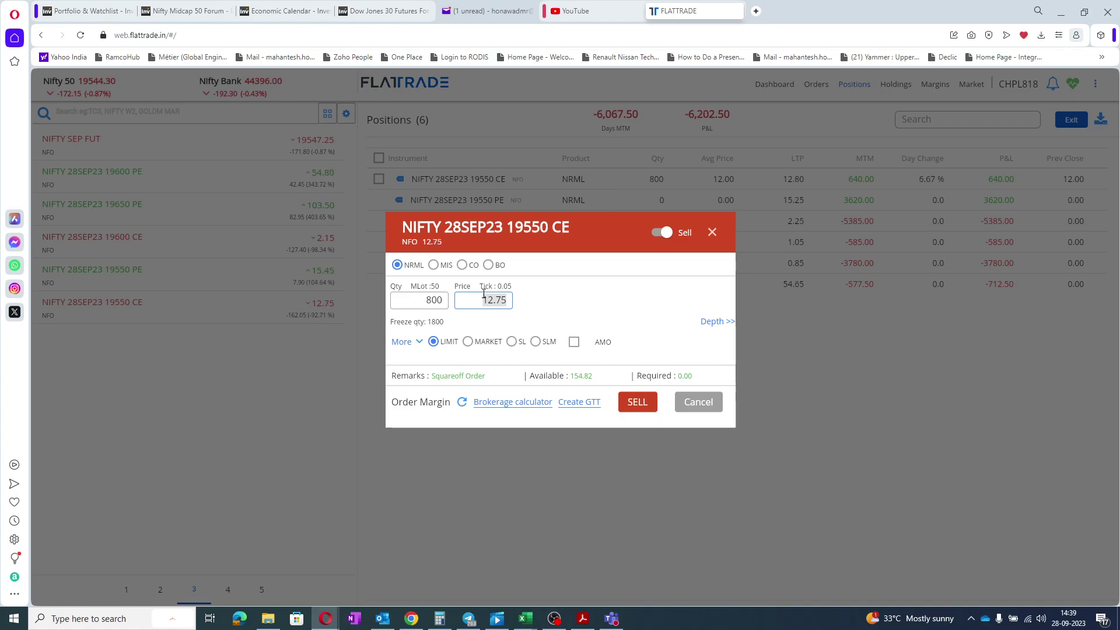
type("13.5")
left_click(630, 404)
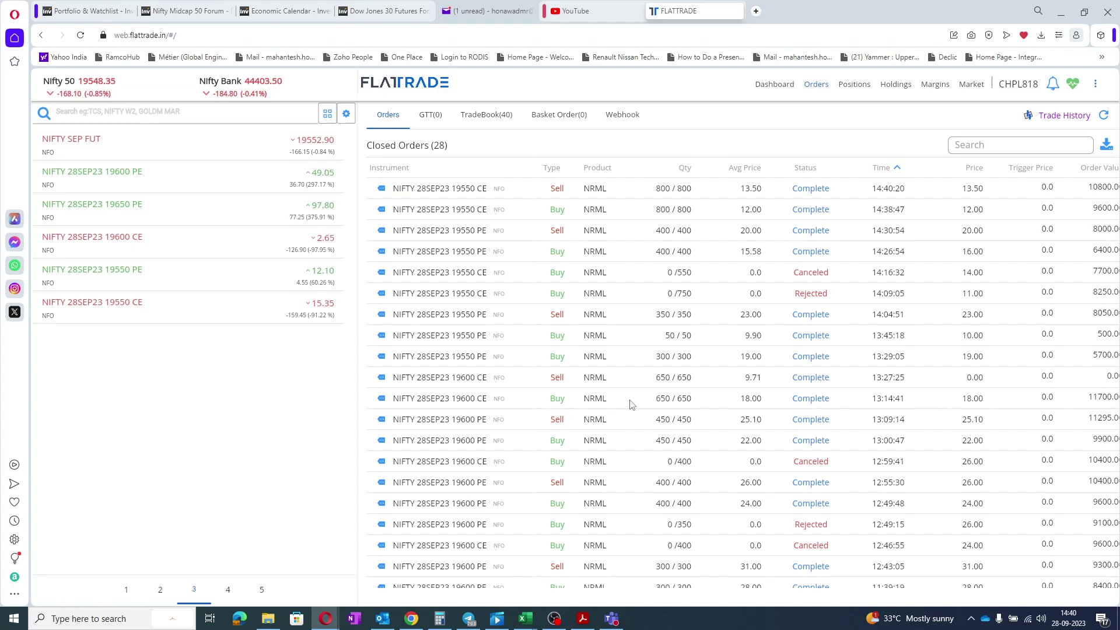
- Check the positions and margins in Flattrade, and set cell F16 of the Book1 workbook in Excel to 11165
left_click(850, 85)
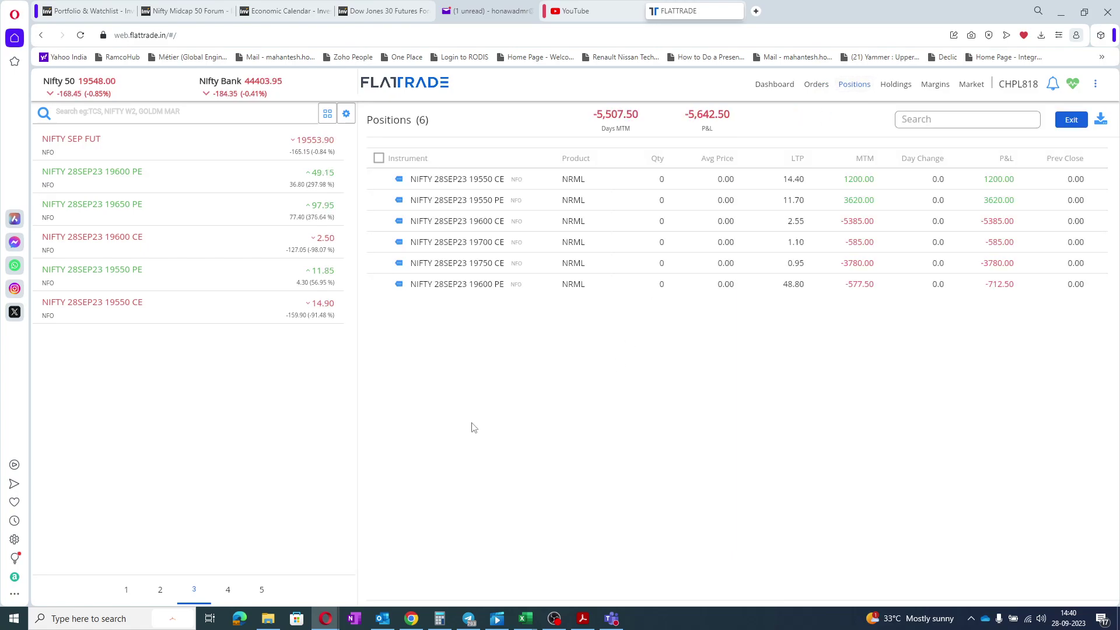
left_click(935, 84)
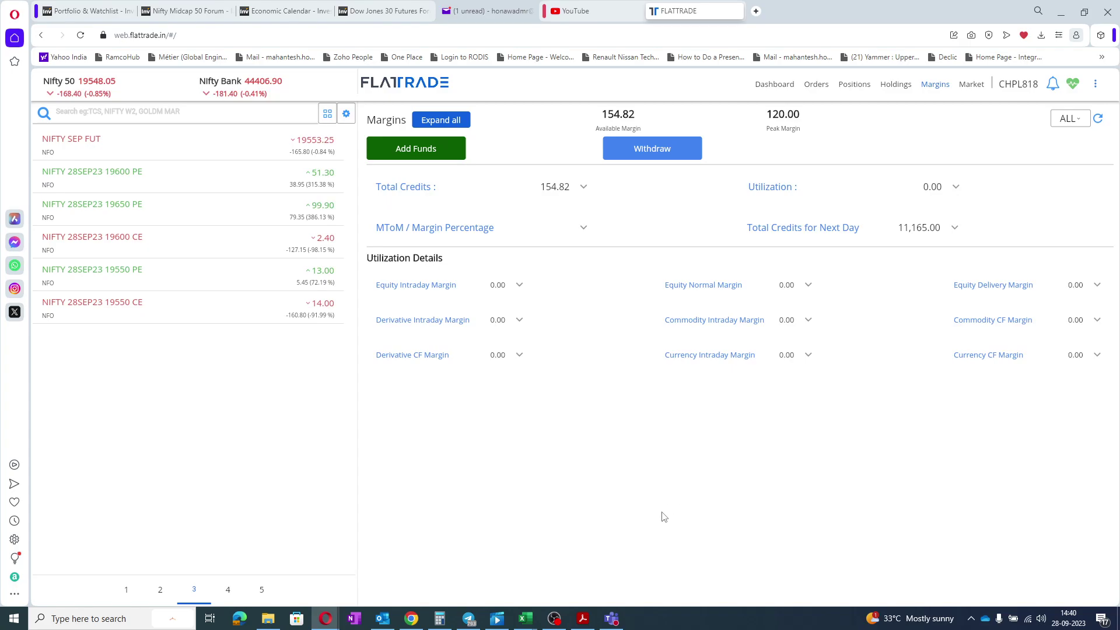
mouse_move(525, 619)
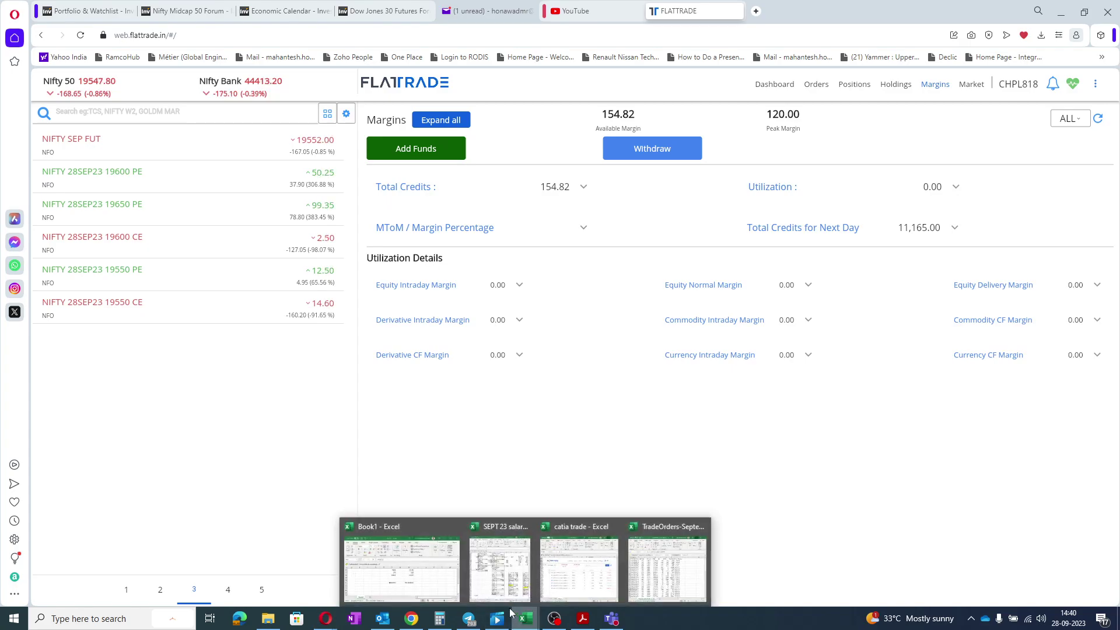
left_click(425, 551)
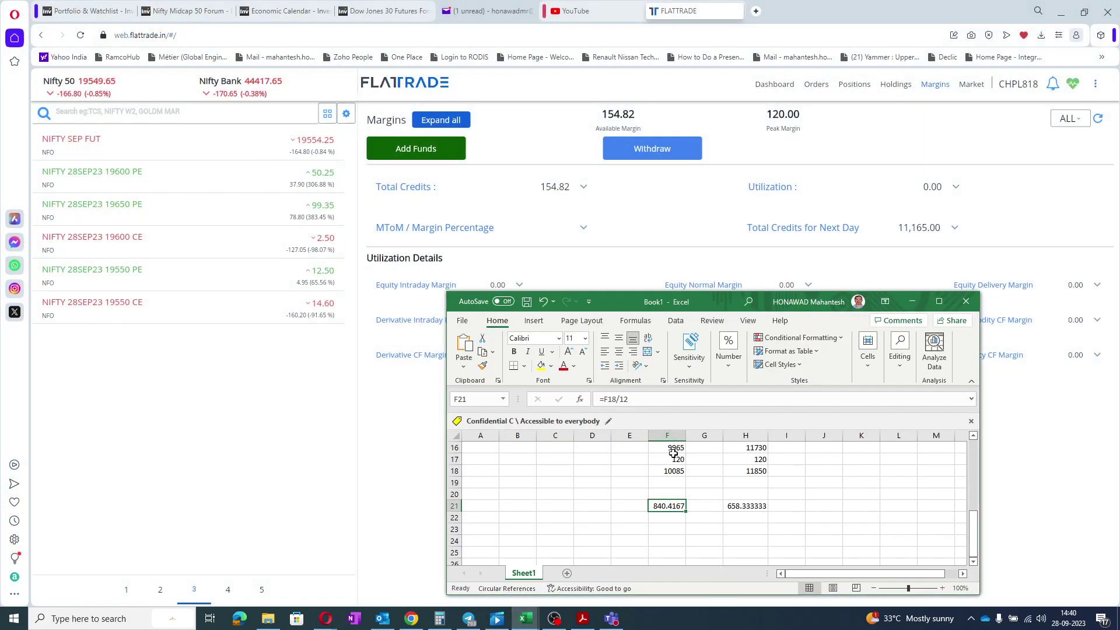
left_click(671, 447)
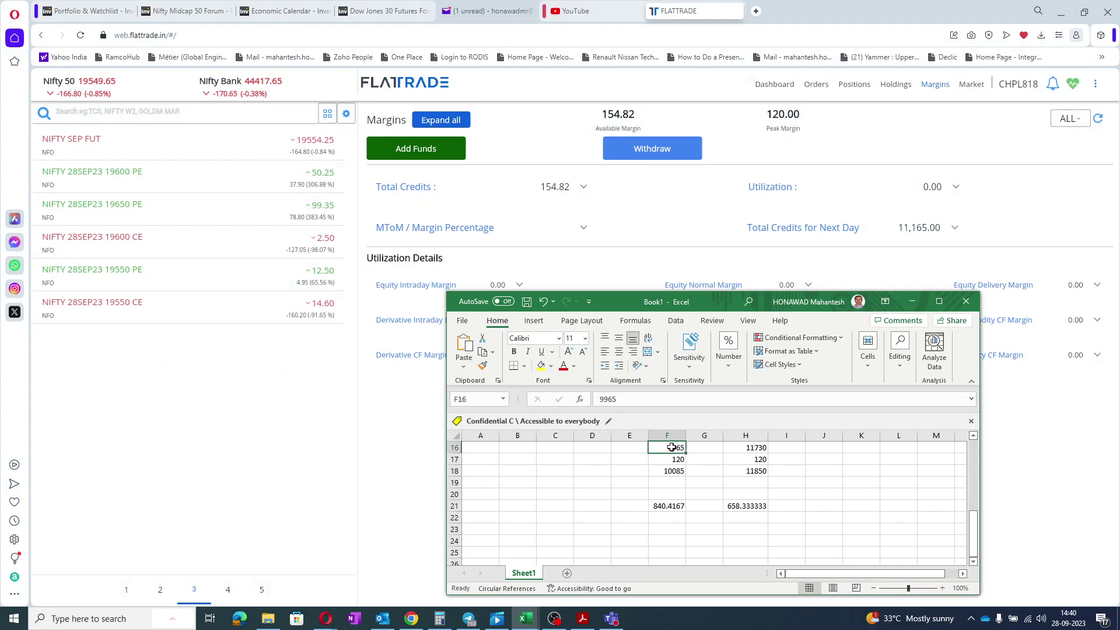
type("111")
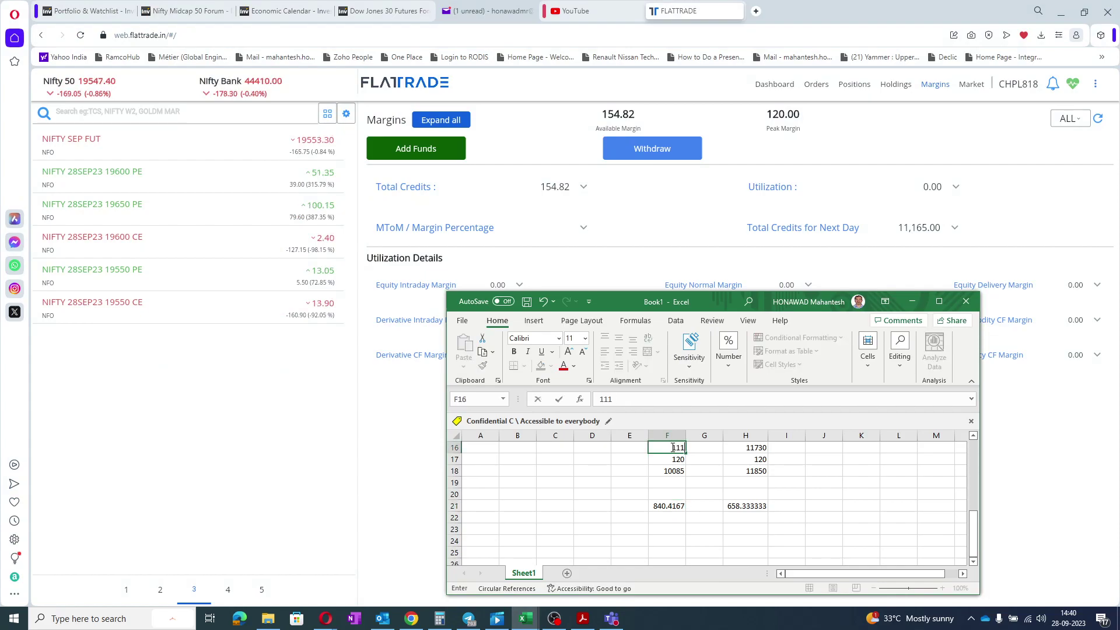
key("Return")
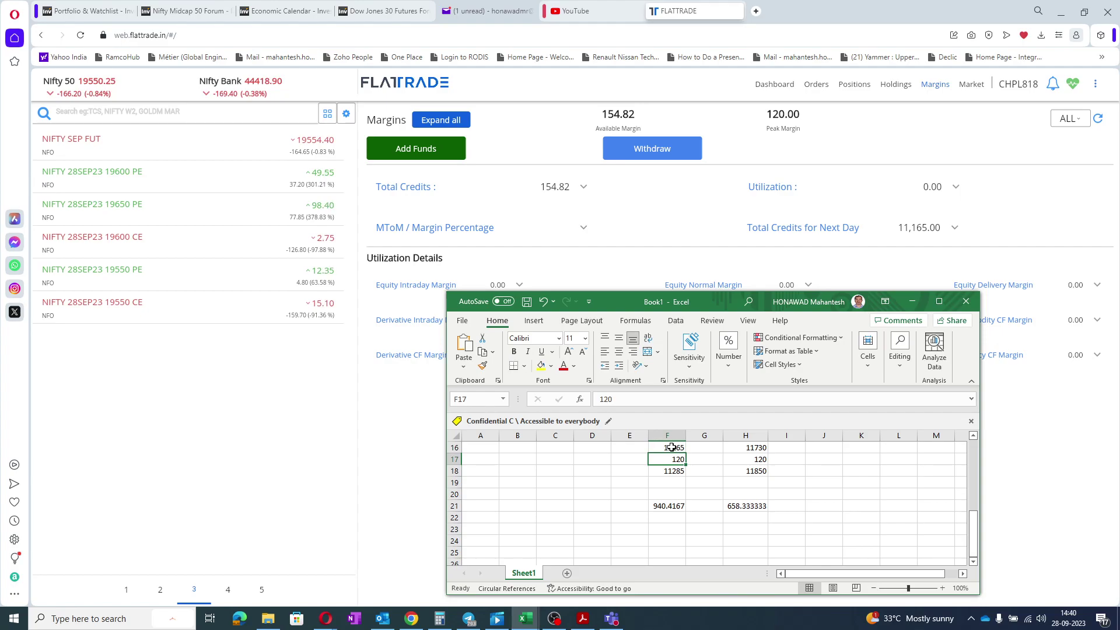
left_click(667, 505)
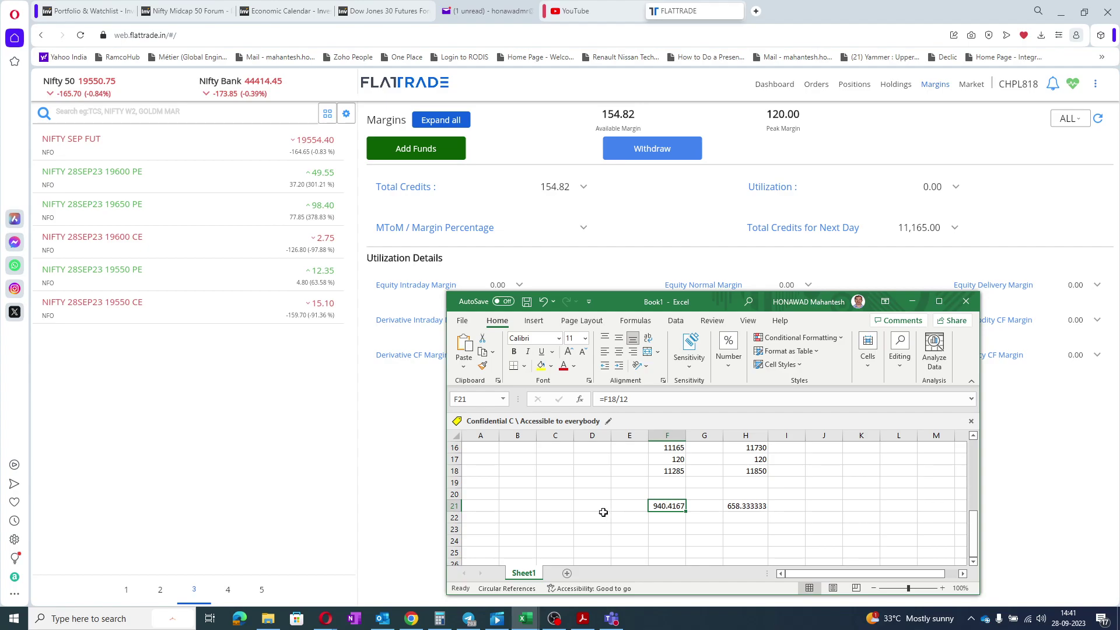
left_click(913, 302)
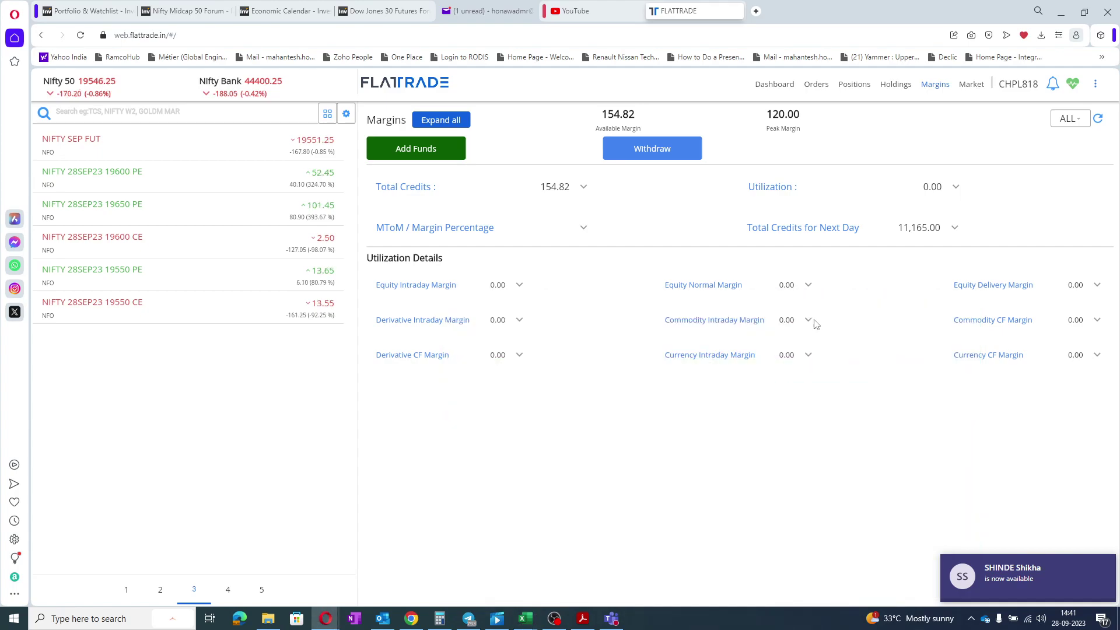
- Place an NRML limit buy order in Flattrade for 900 NIFTY 28SEP23 19550 PE at a price of 12
left_click(194, 271)
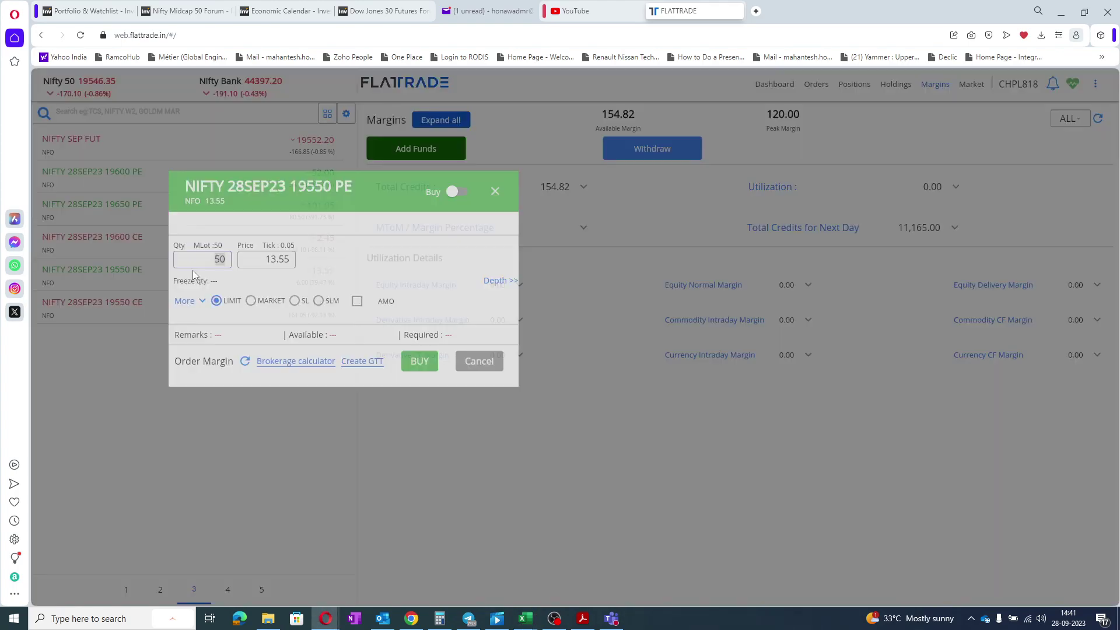
type("900")
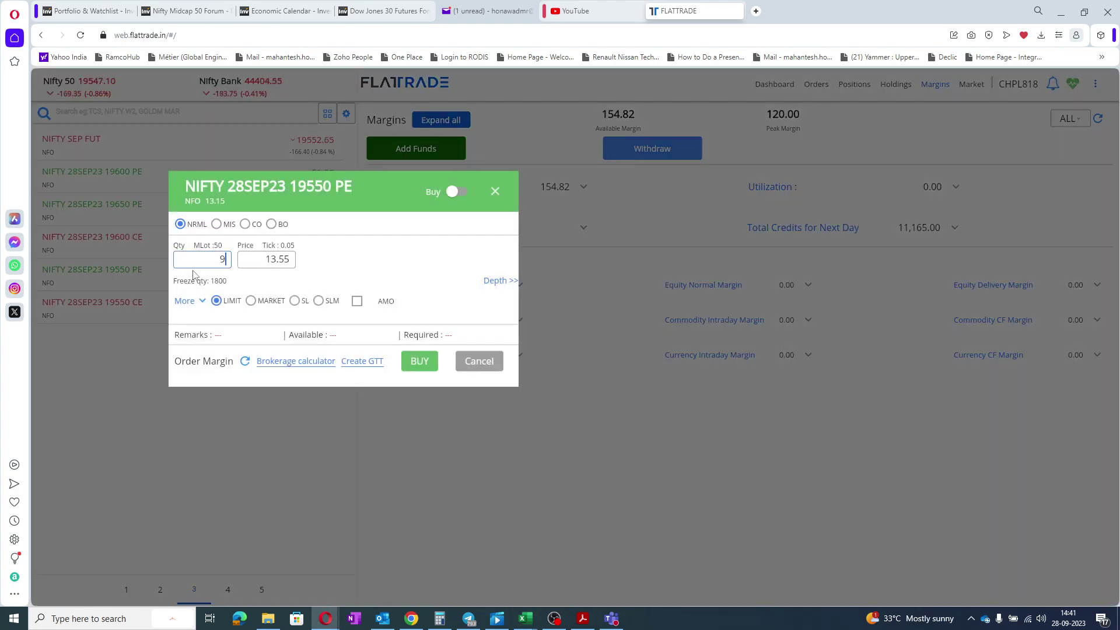
left_click(255, 260)
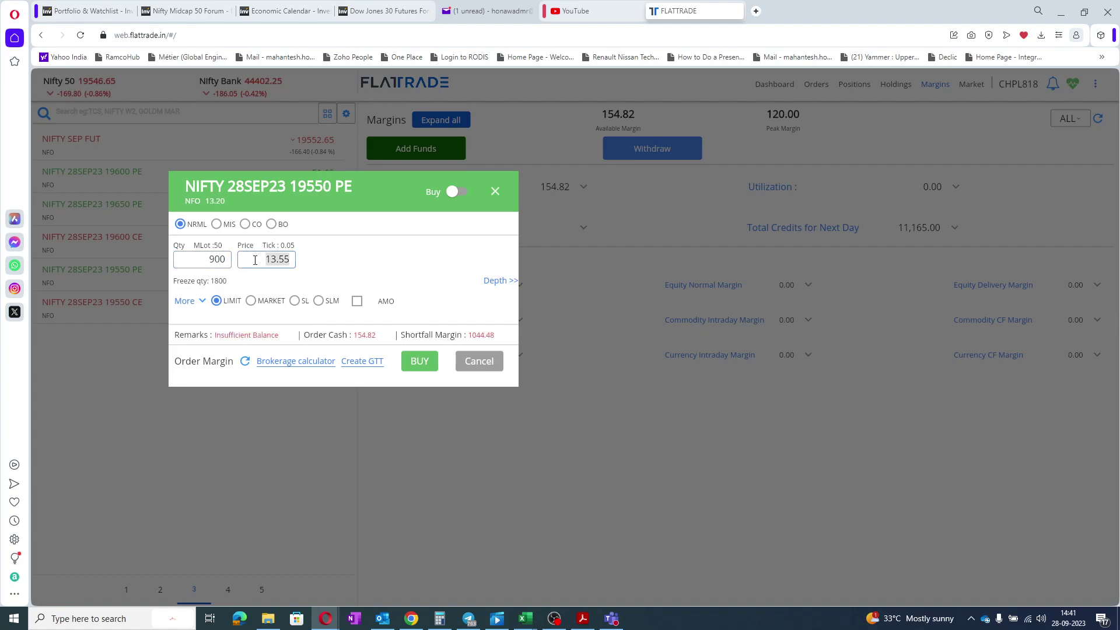
type("12")
left_click_drag(310, 187, 596, 271)
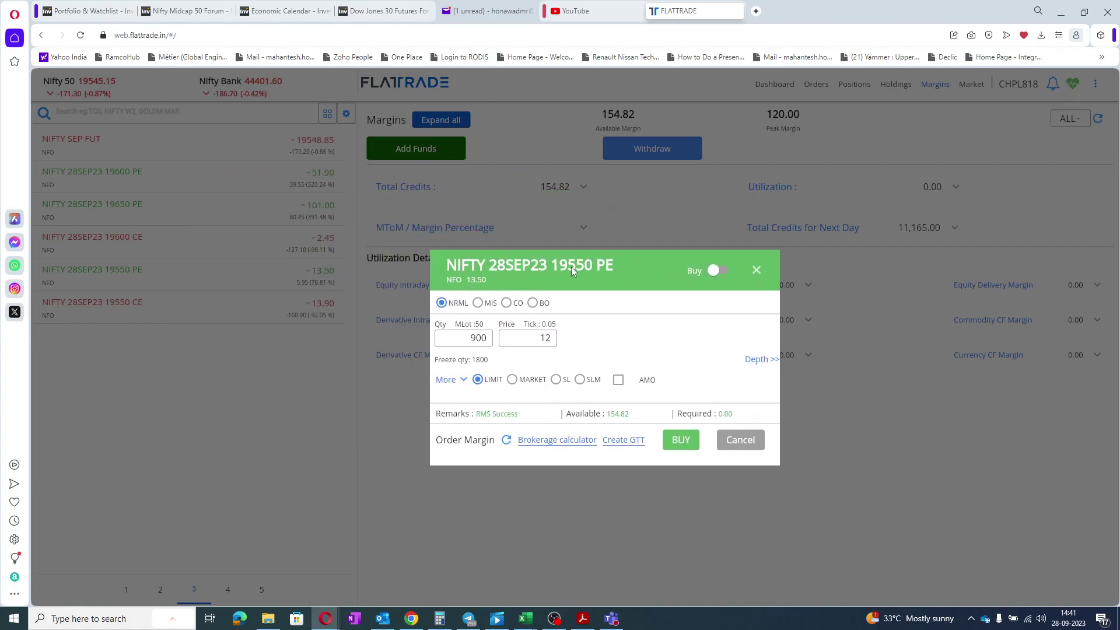
left_click(680, 440)
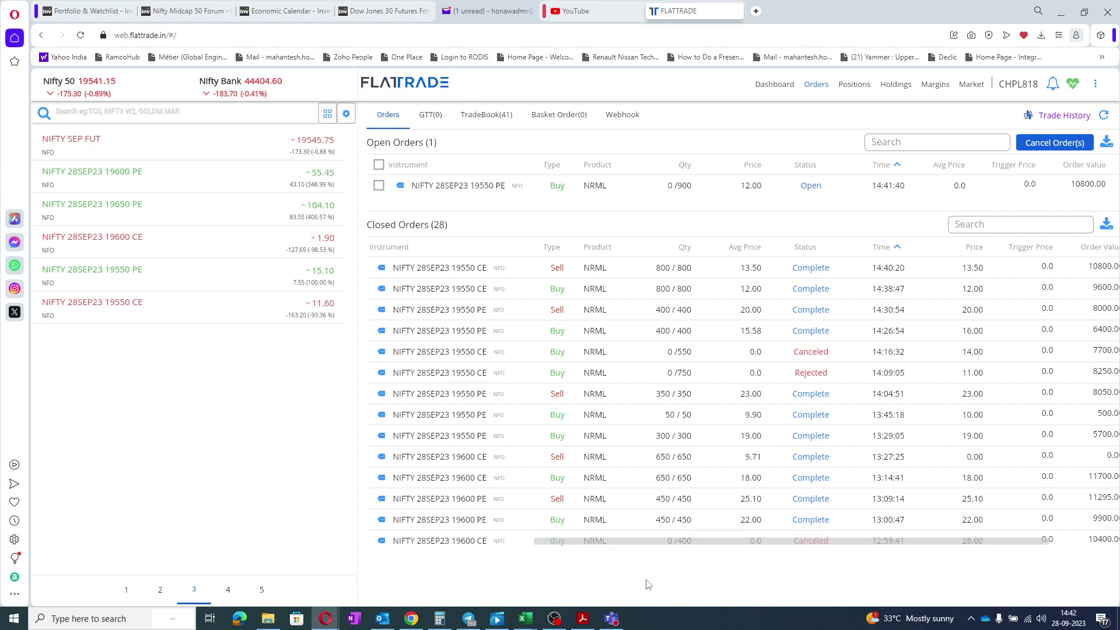
- Change the formula in cell F21 of the Book1 workbook in Excel to =F18/14
mouse_move(532, 623)
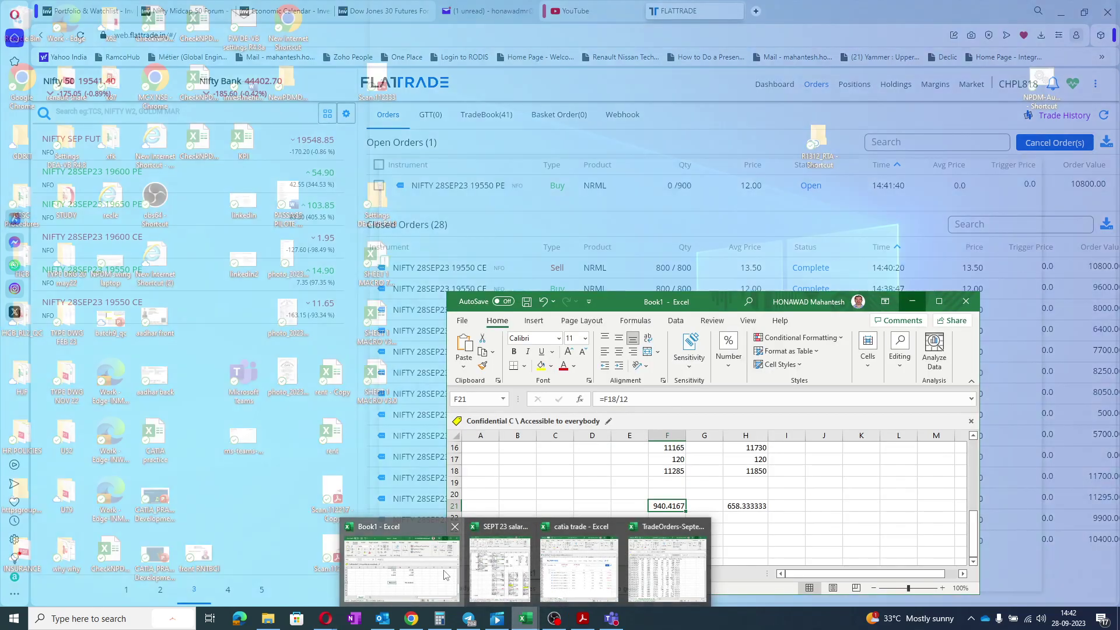
left_click(444, 570)
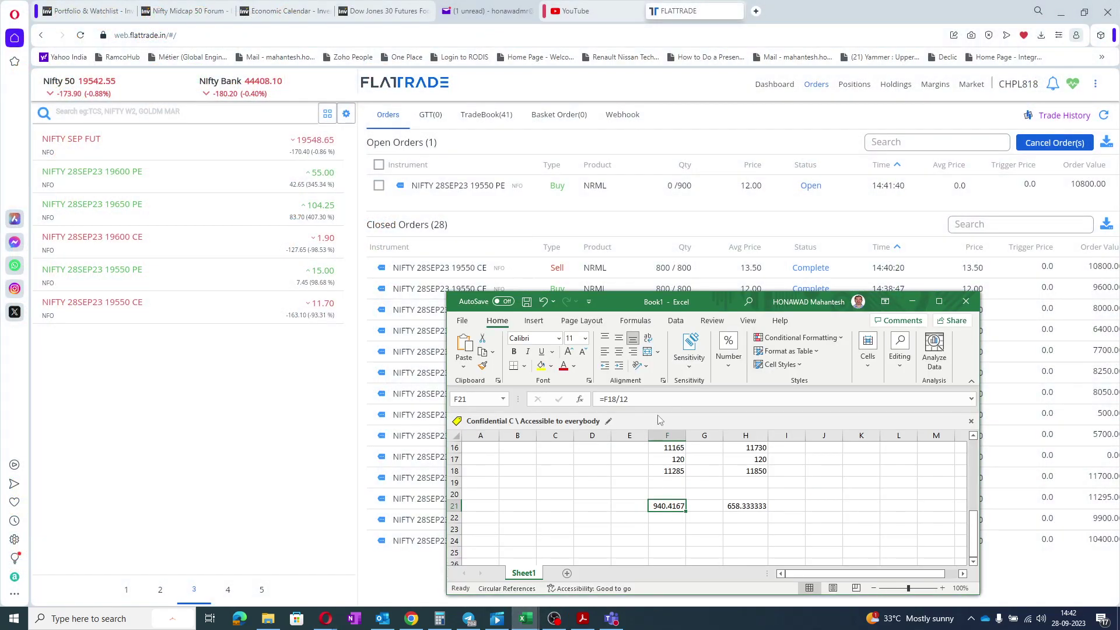
left_click(652, 402)
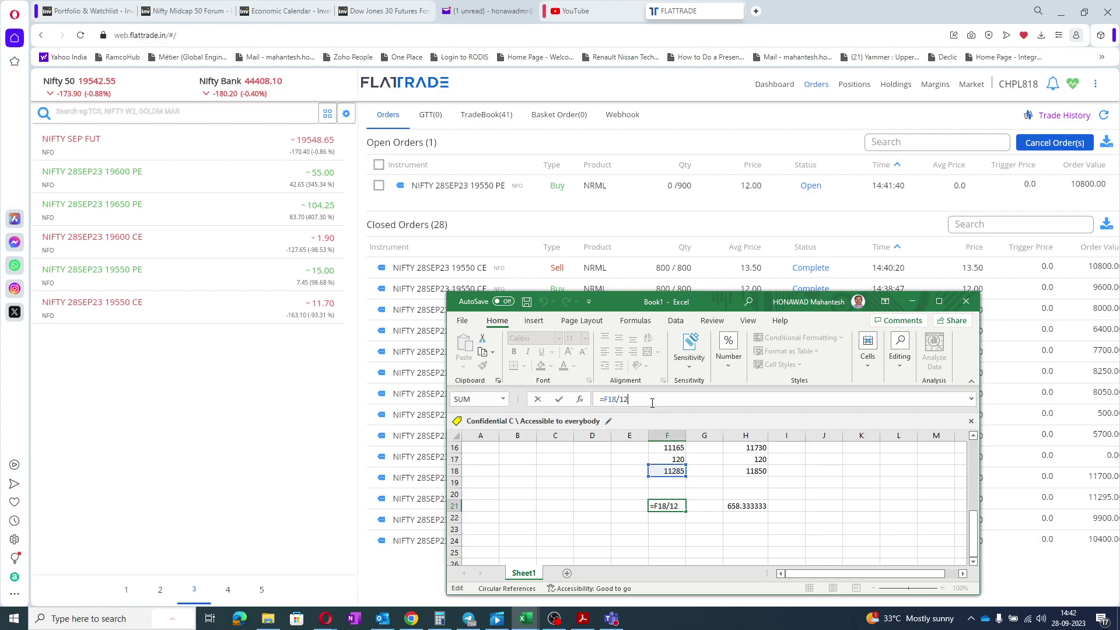
key("BackSpace")
key("Return")
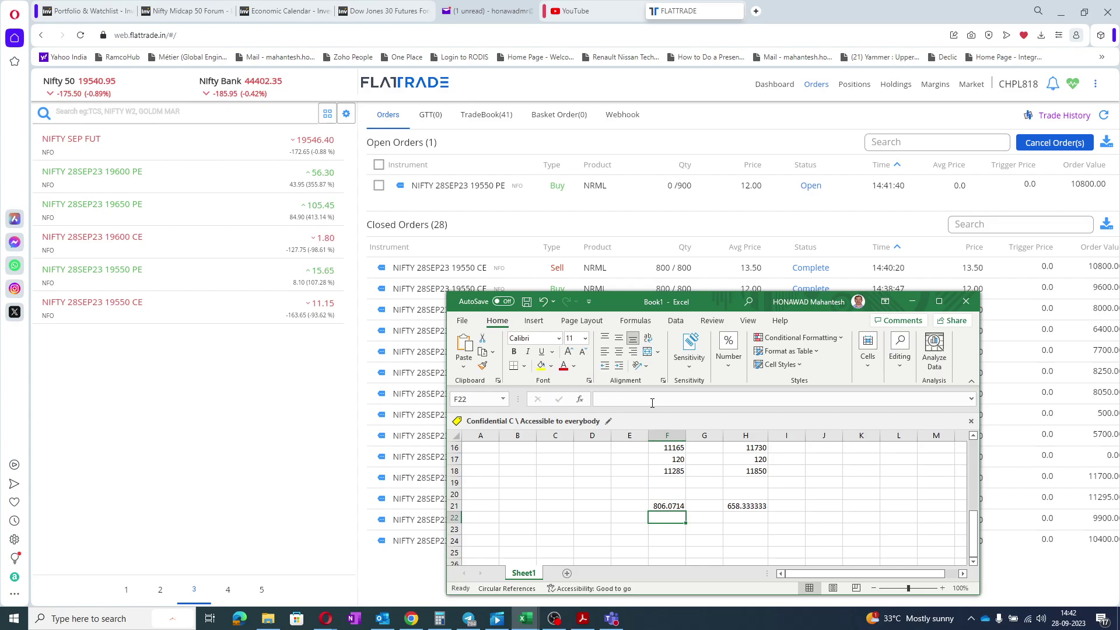
left_click(910, 303)
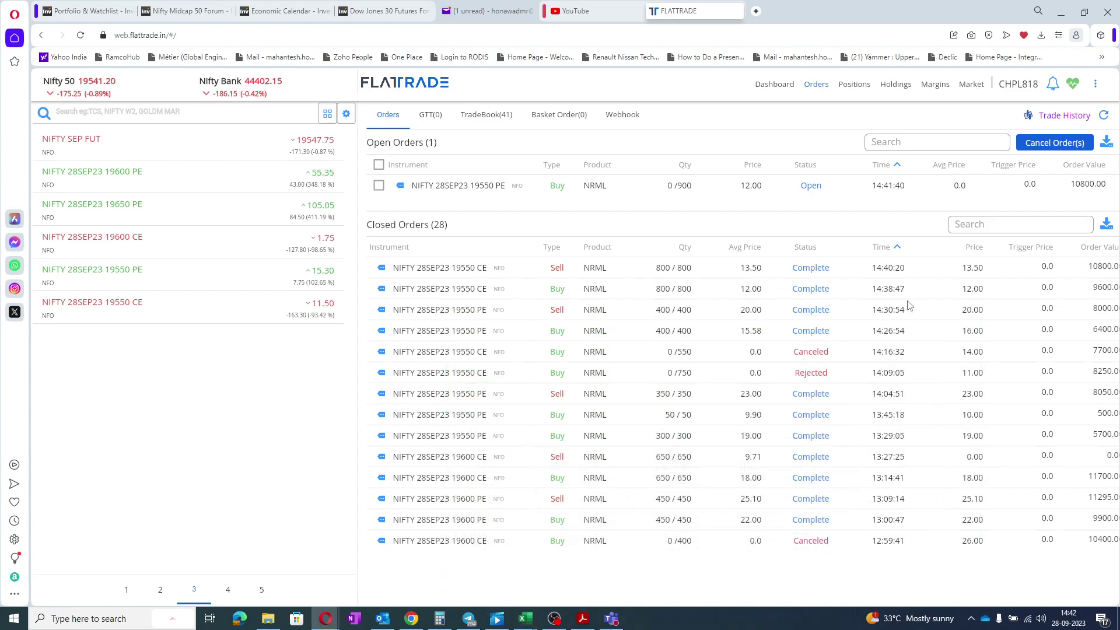
- Try to modify the open NIFTY 28SEP23 19550 PE buy order to a quantity of 800 at a price of 14
left_click(397, 186)
left_click(415, 182)
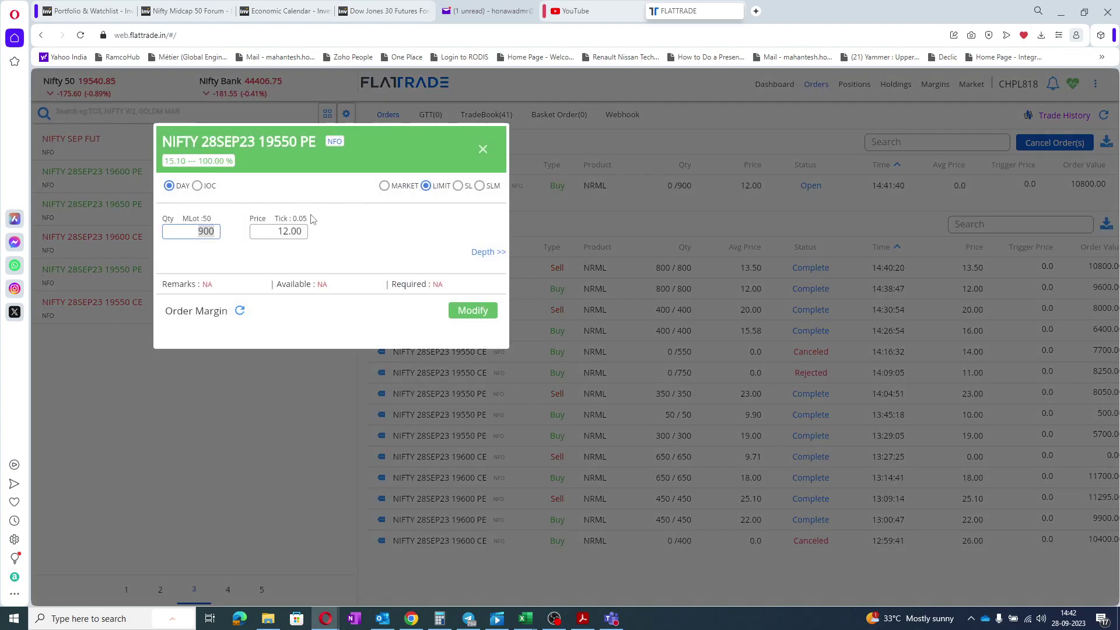
key("BackSpace")
type("800")
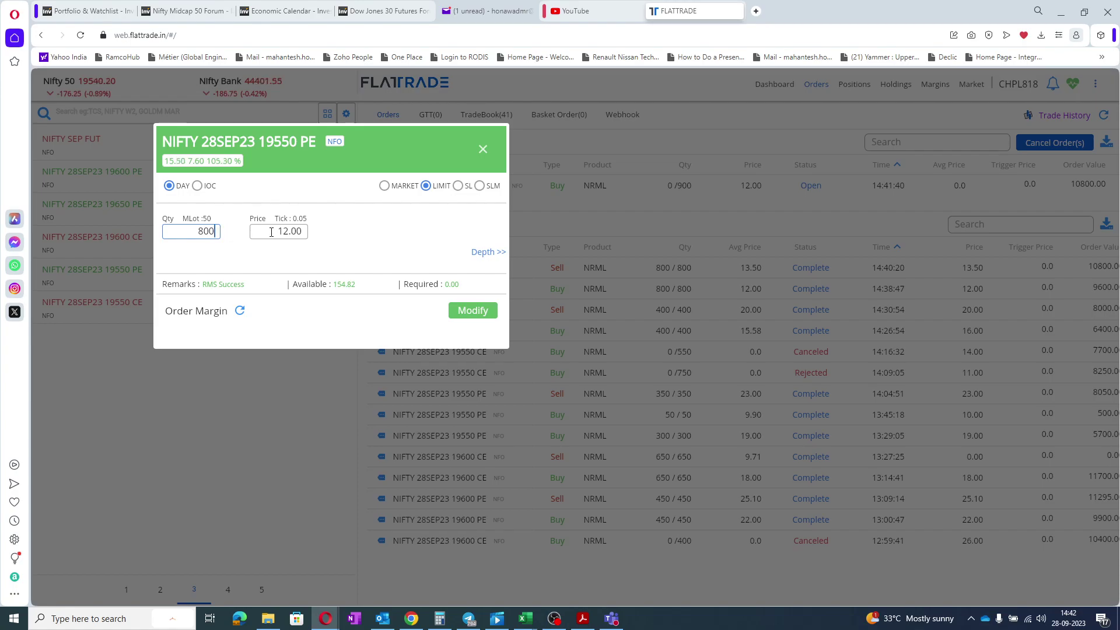
left_click(273, 232)
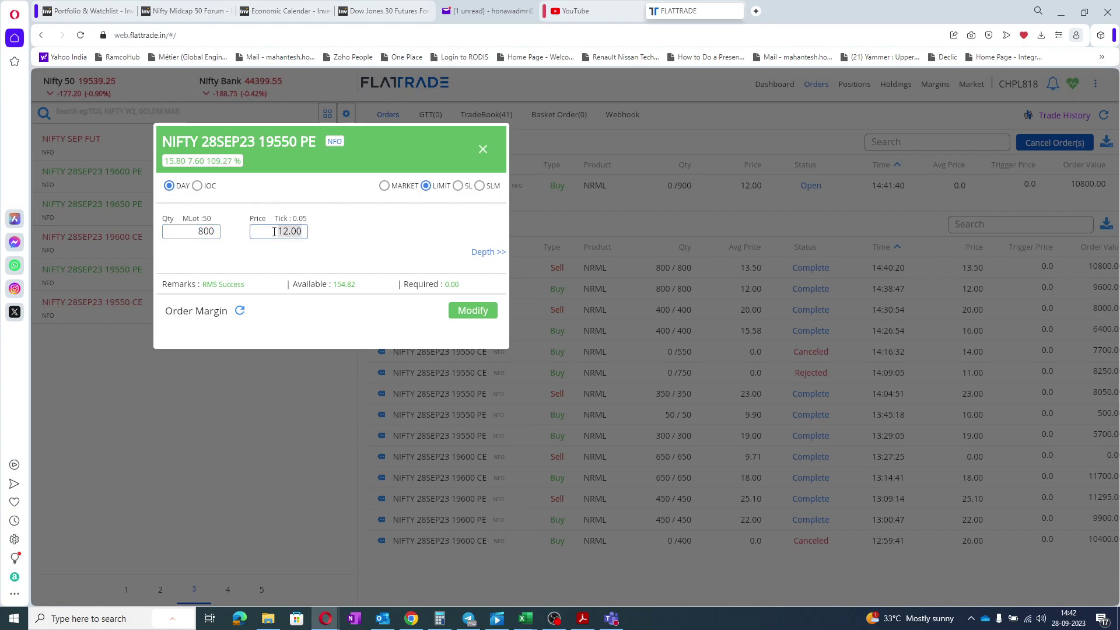
type("14")
key("Return")
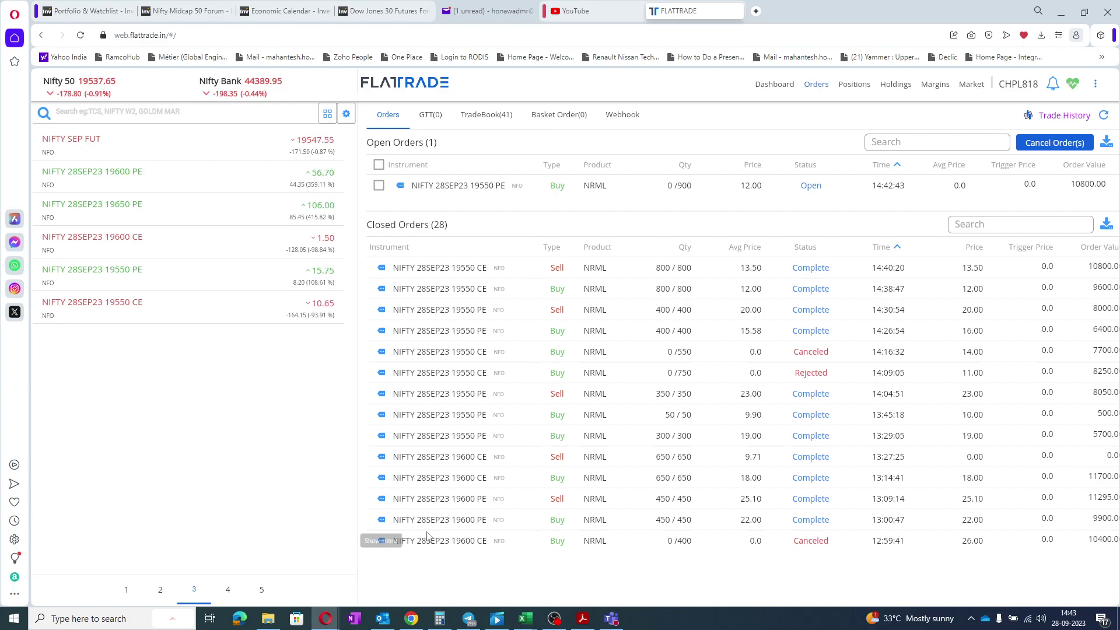
- Check the affordable quantity in cell F21 of the Book1 workbook in Excel
mouse_move(525, 618)
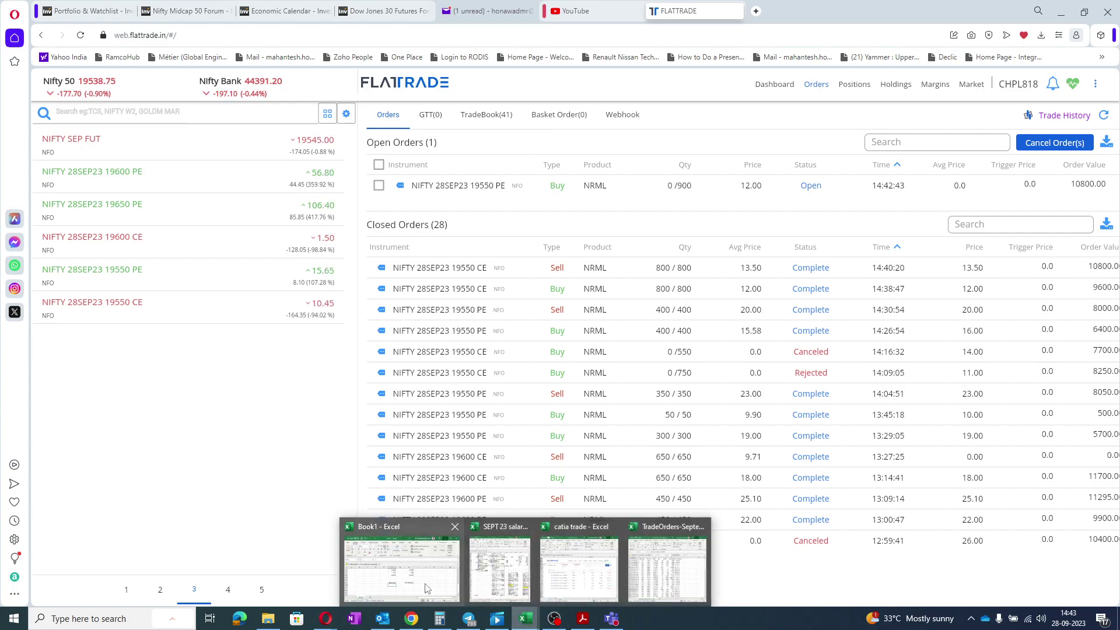
left_click(425, 589)
left_click(664, 506)
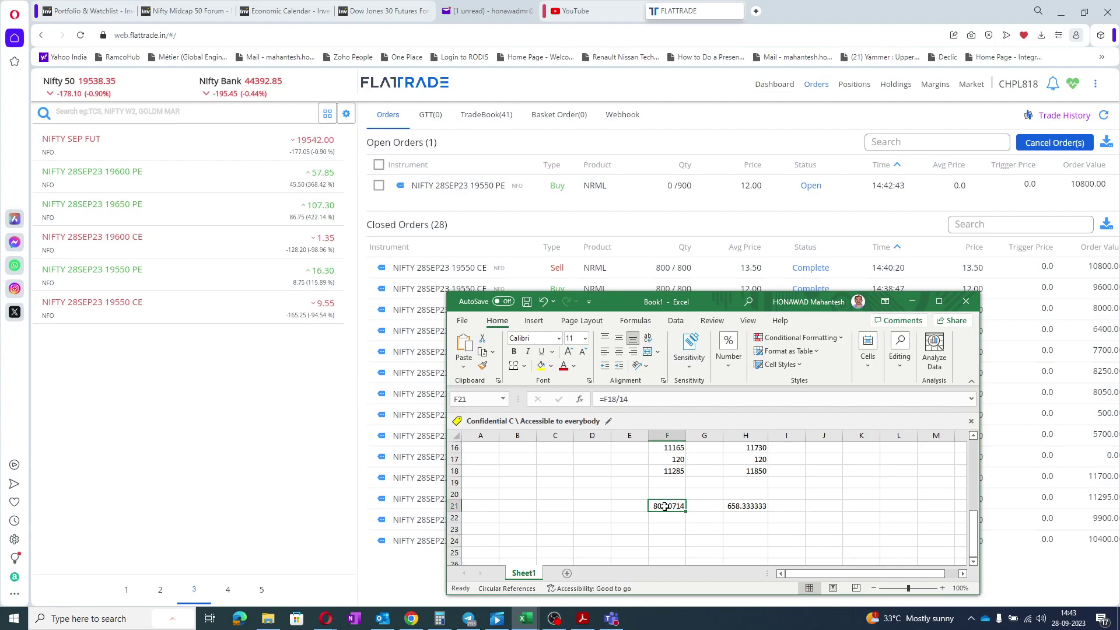
left_click(913, 302)
- Modify the open NIFTY 28SEP23 19550 PE buy order in Flattrade to a quantity of 750 at a price of 14
left_click(394, 188)
left_click(410, 187)
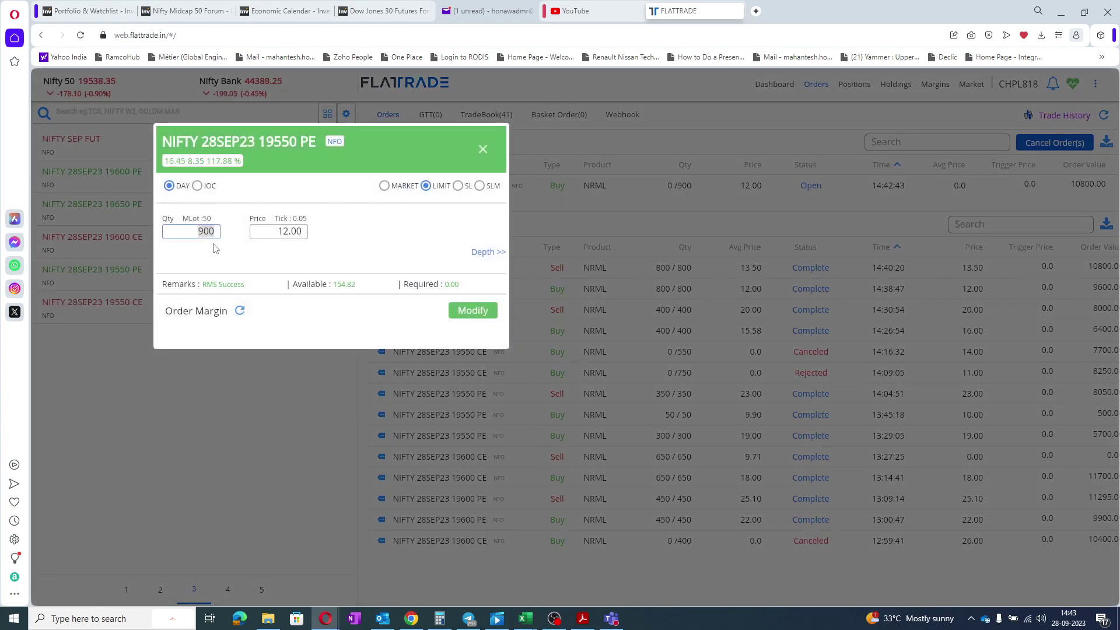
type("750")
left_click(273, 232)
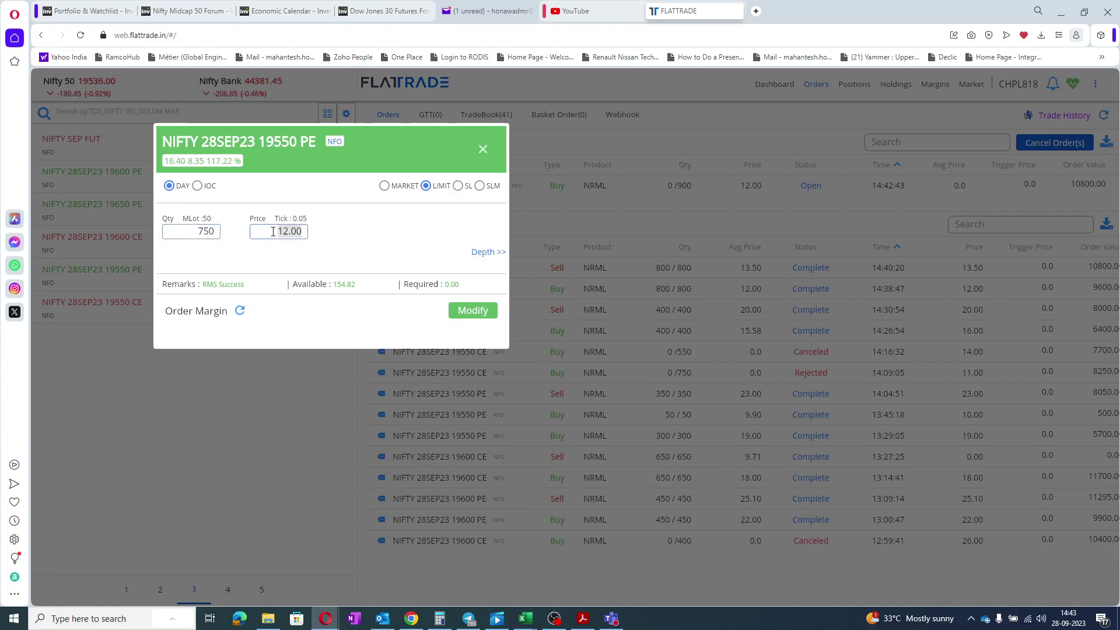
type("14")
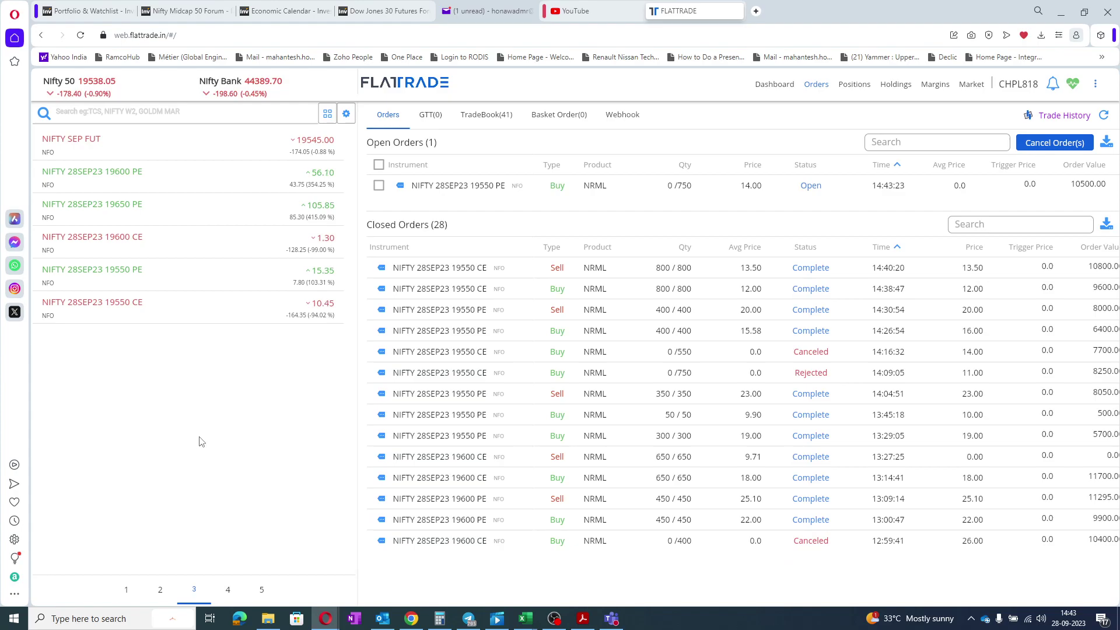
- Check the TRADING LEGEND F&O channel in Telegram and the GFE-13 RL2 Drawing Clarification meeting e-mail in Outlook
left_click(468, 619)
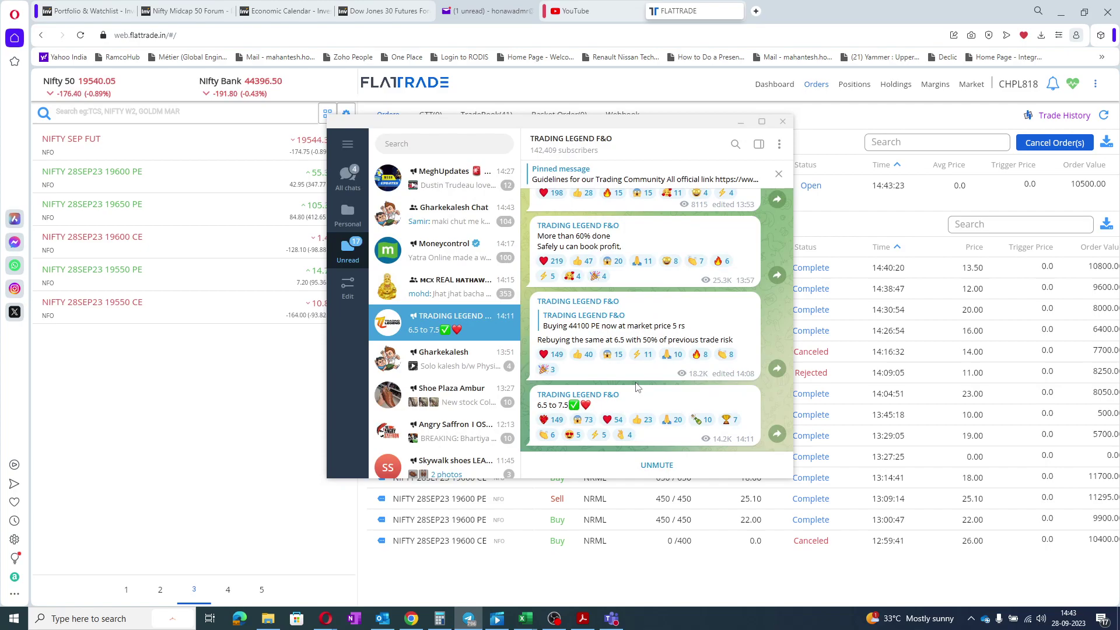
left_click(739, 122)
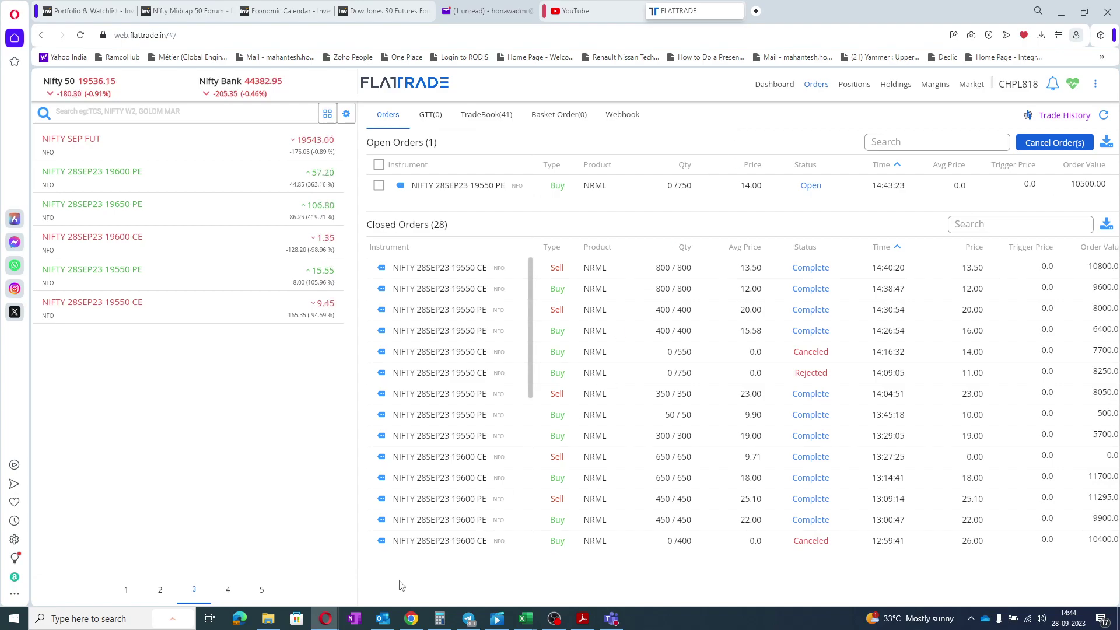
left_click(383, 617)
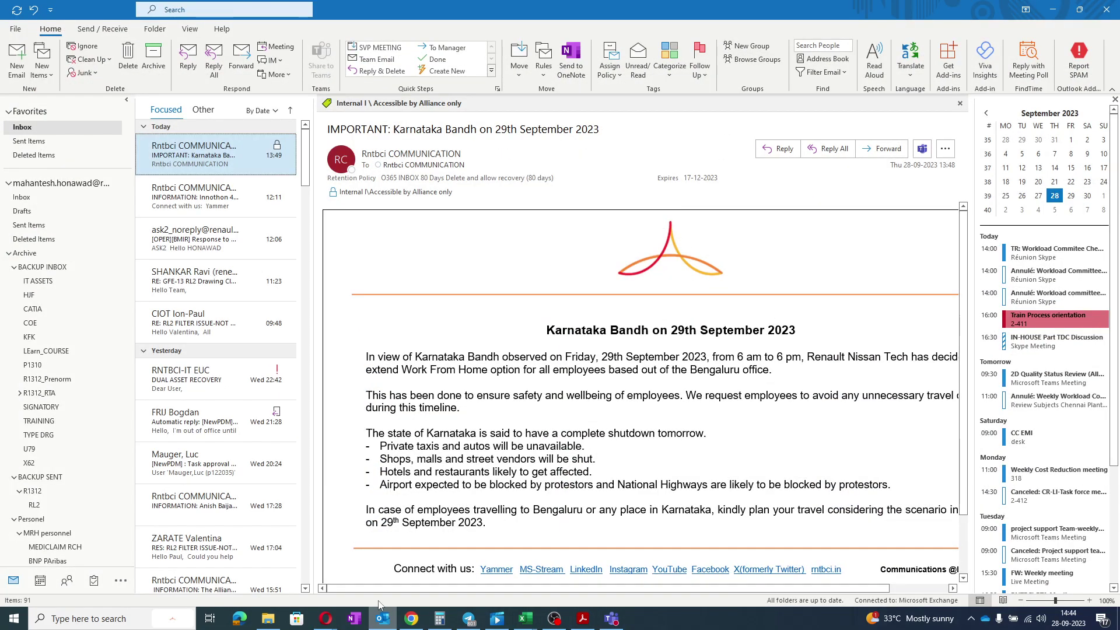
left_click(208, 281)
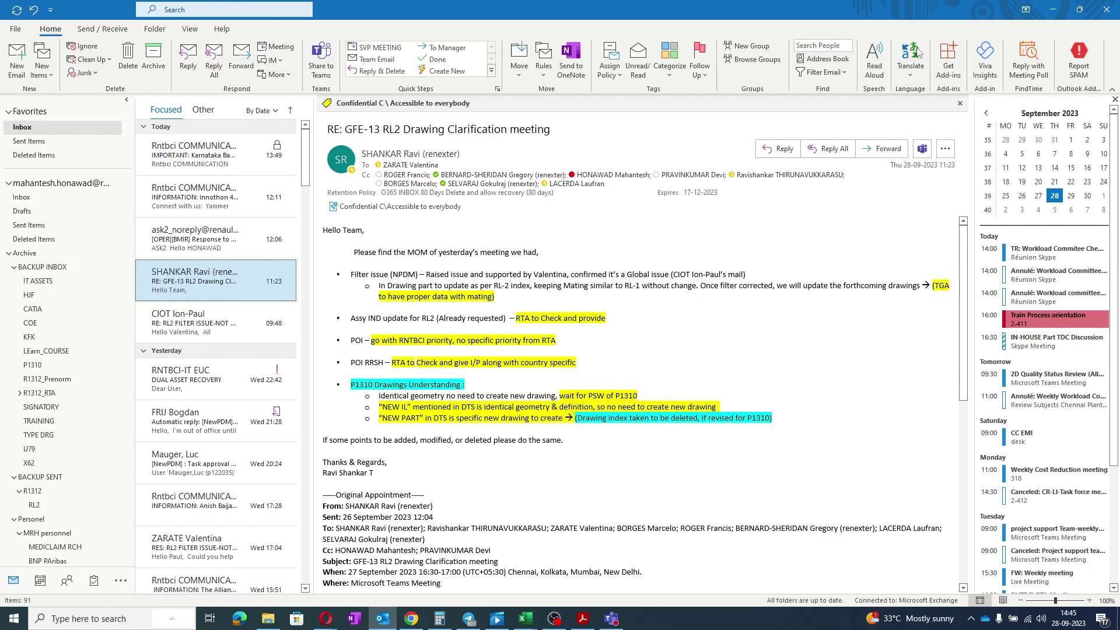
left_click(1054, 11)
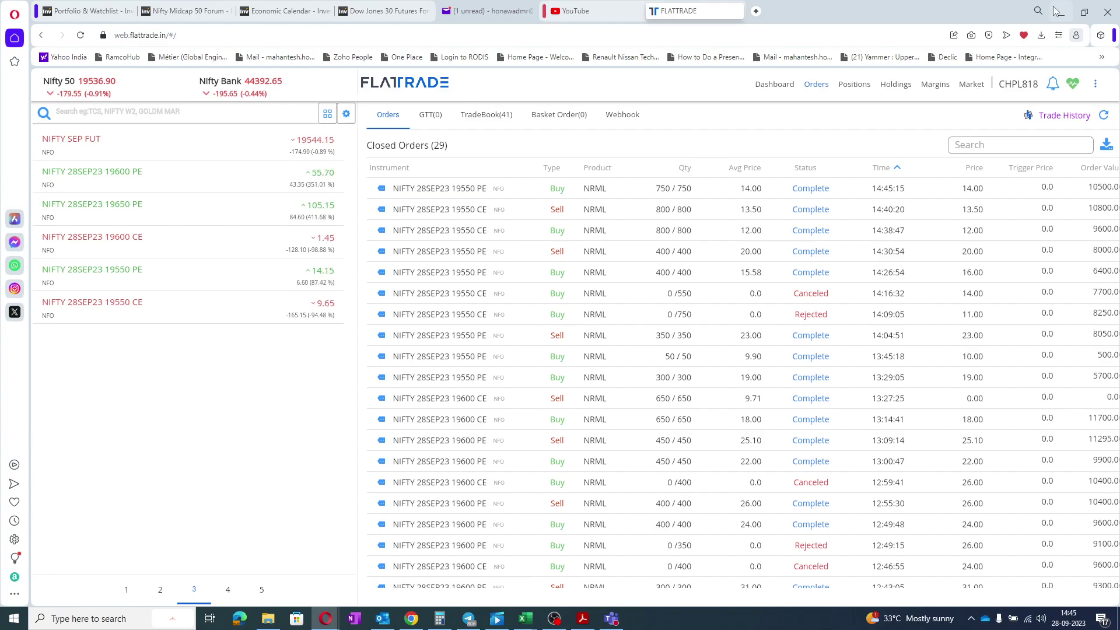
- Check the positions and the NIFTY SEP FUT market depth in Flattrade, and return to the positions
left_click(855, 88)
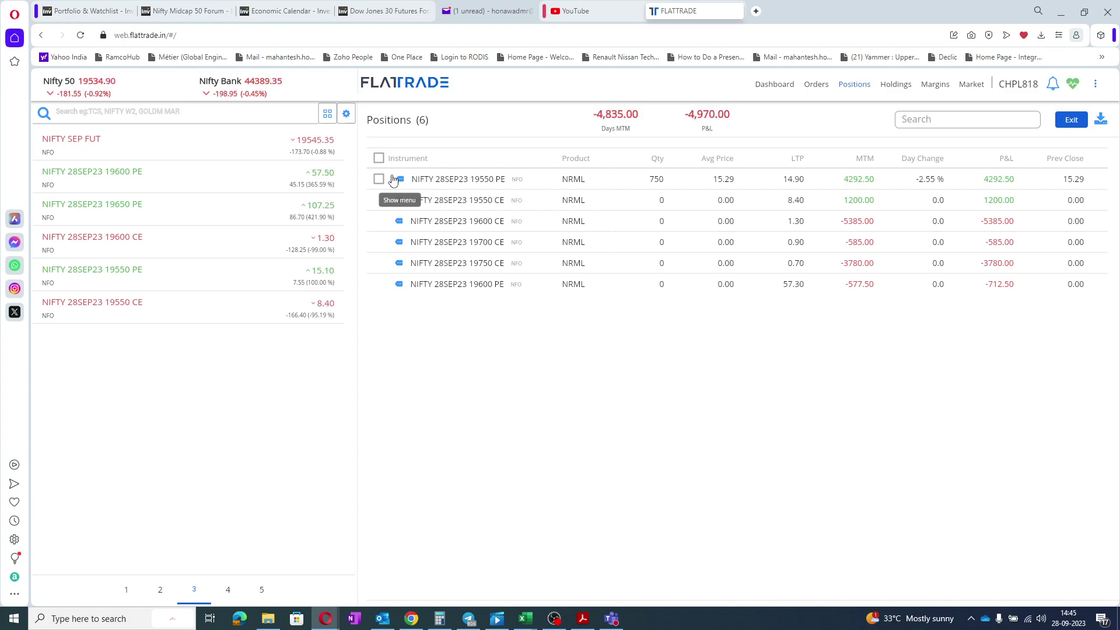
left_click(244, 143)
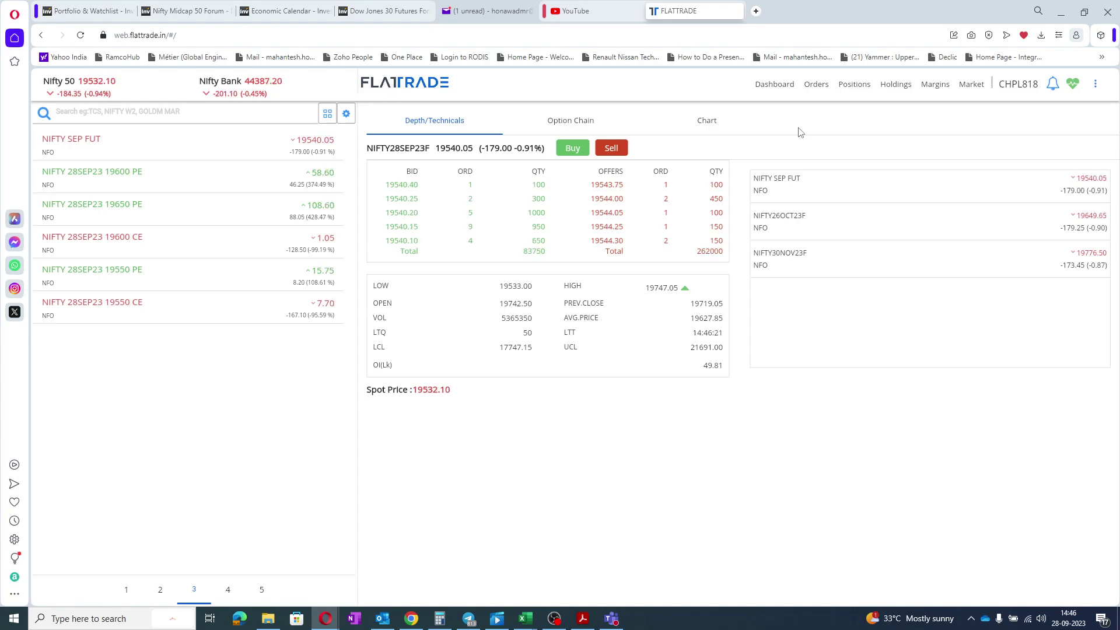
left_click(852, 95)
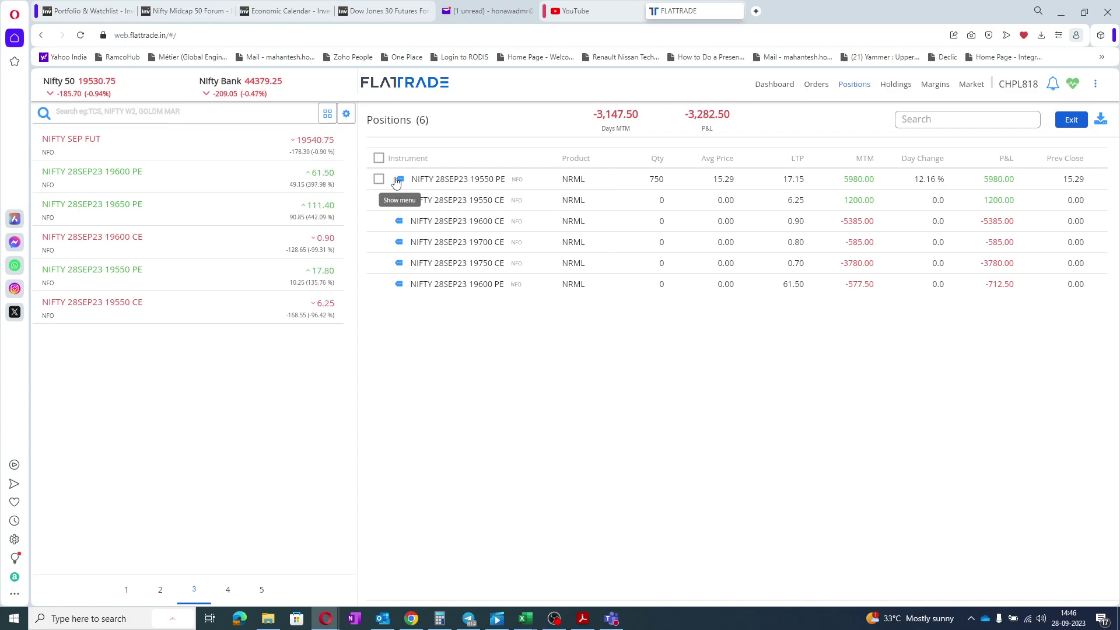
- Open an exit order for the 750-quantity NIFTY 28SEP23 19550 PE position and move its window clear of the watchlist
left_click(395, 182)
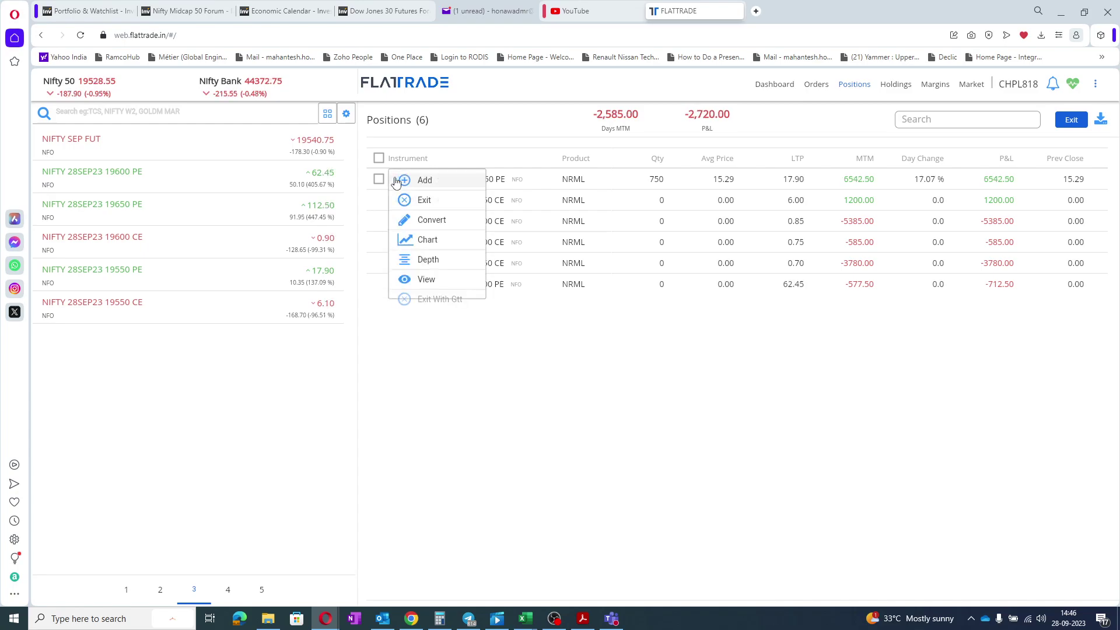
left_click(422, 200)
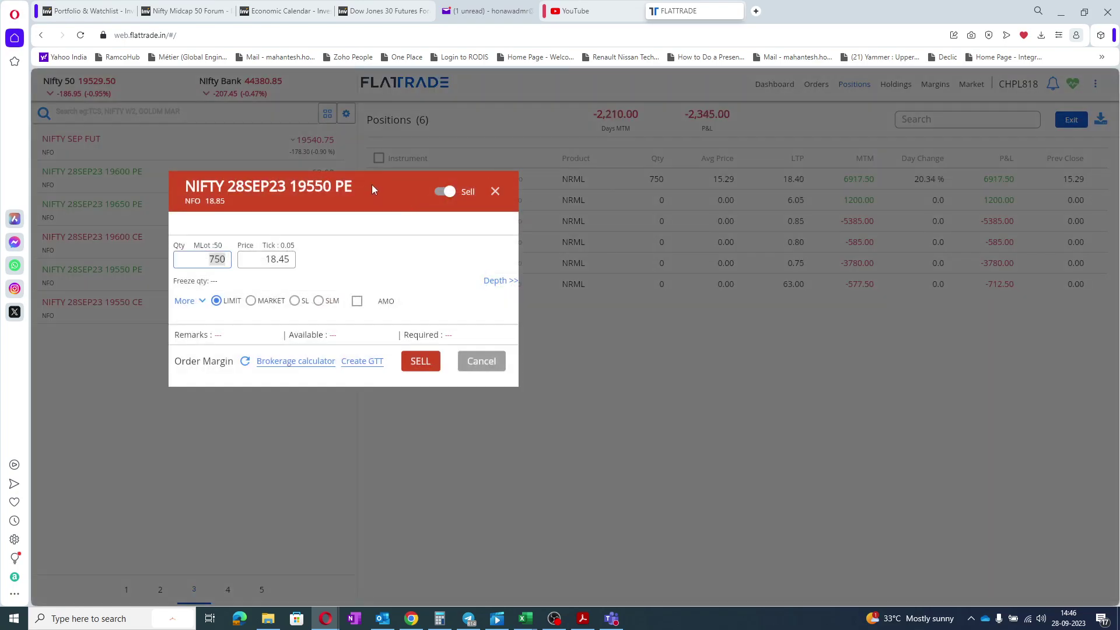
left_click_drag(370, 184, 667, 201)
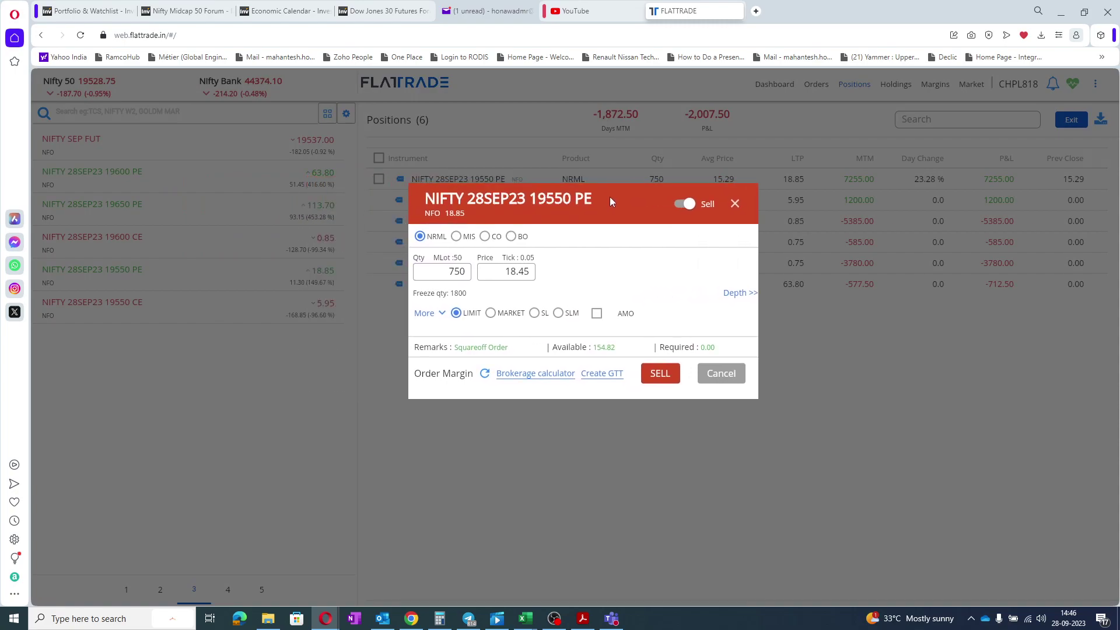
- Try to set up the exit order as an SL order with a price of 18 and a trigger of 18.4
left_click(534, 314)
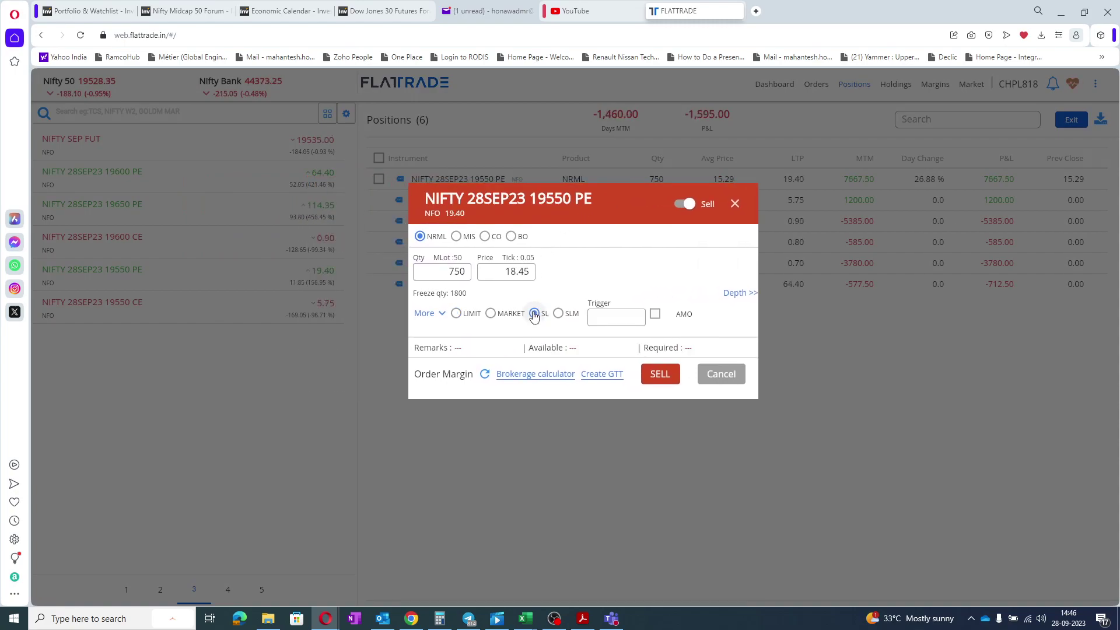
left_click(501, 275)
type("18")
left_click(613, 319)
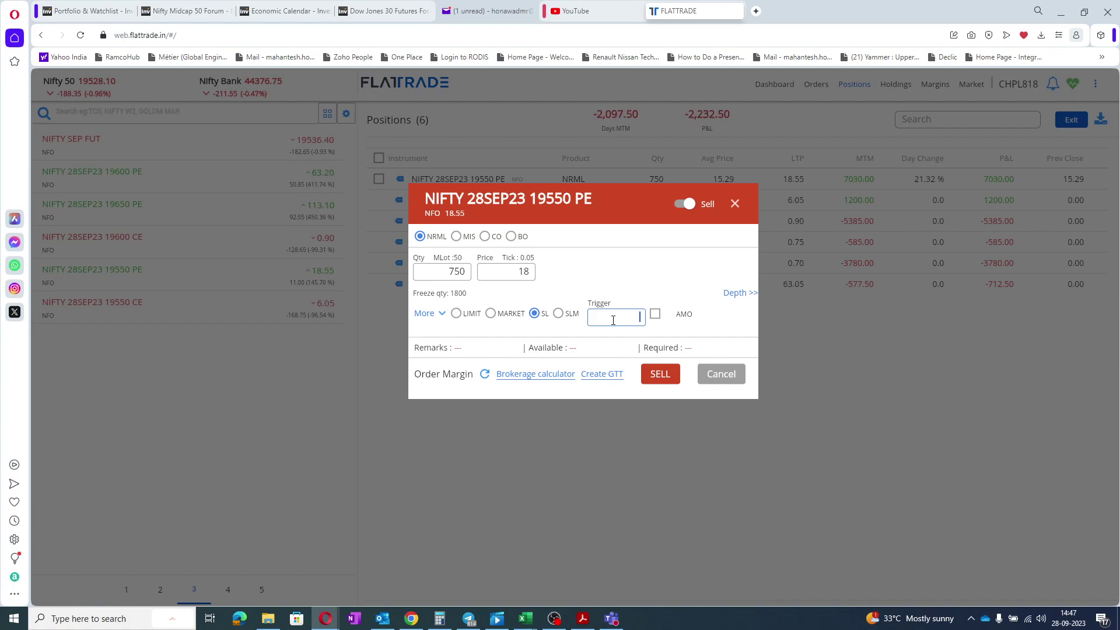
type("8.4")
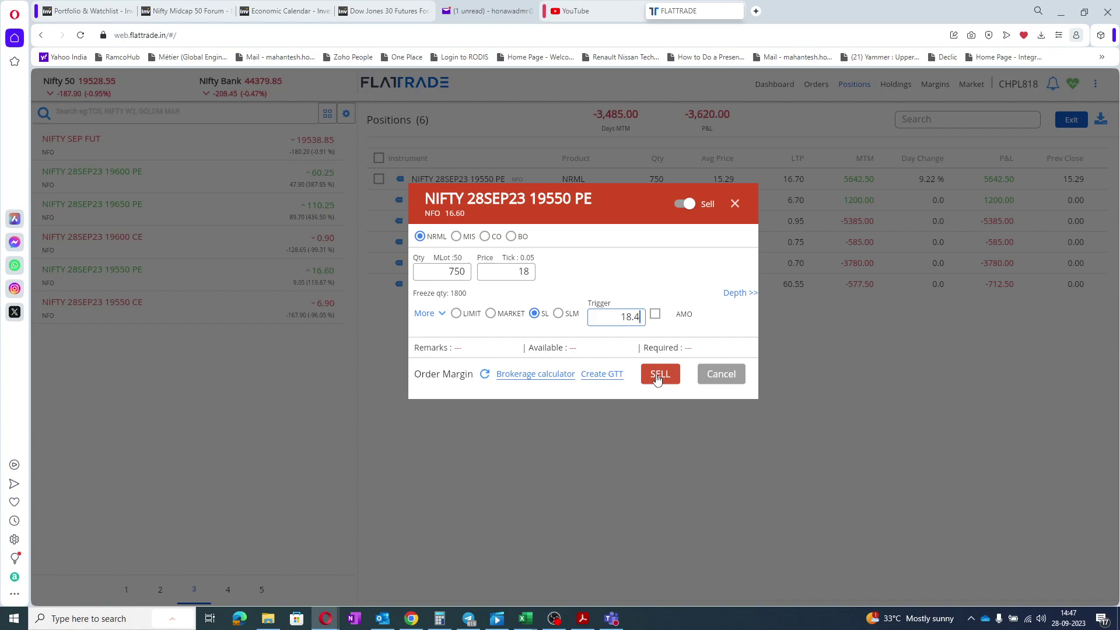
- Change the exit order to a limit order and sell 750 NIFTY 28SEP23 19550 PE at a price of 18
left_click(491, 314)
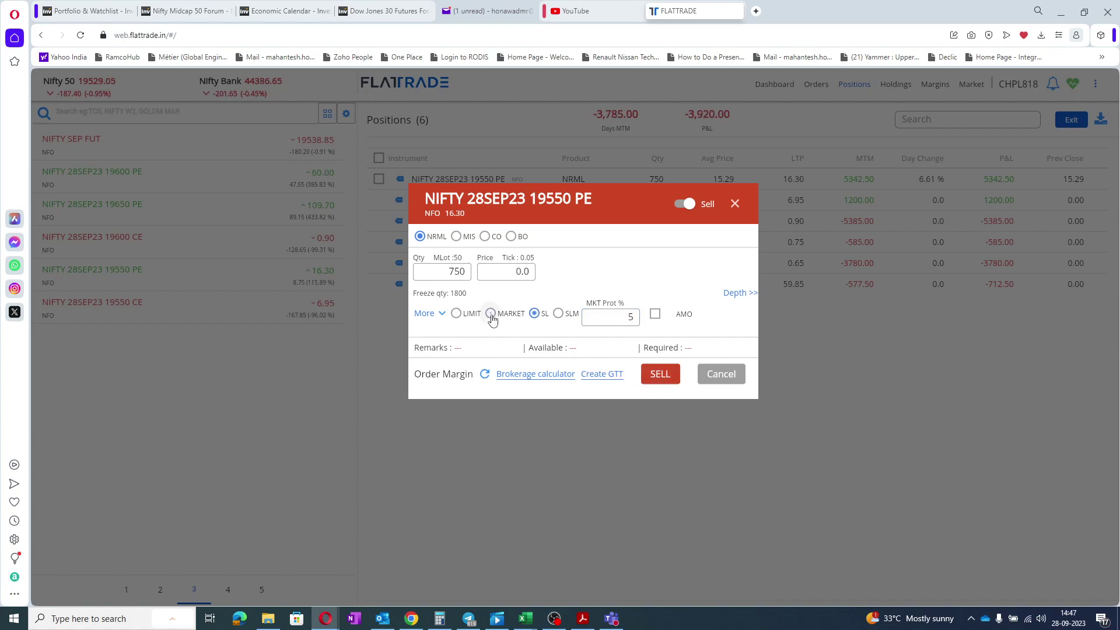
left_click(455, 313)
double_click(494, 278)
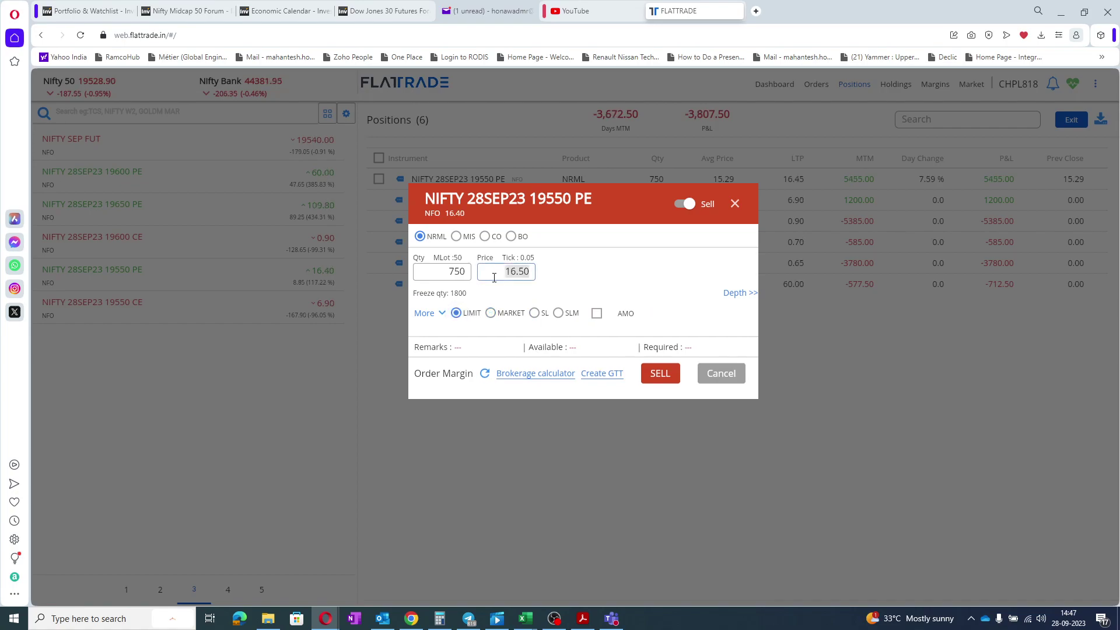
type("18")
key("Return")
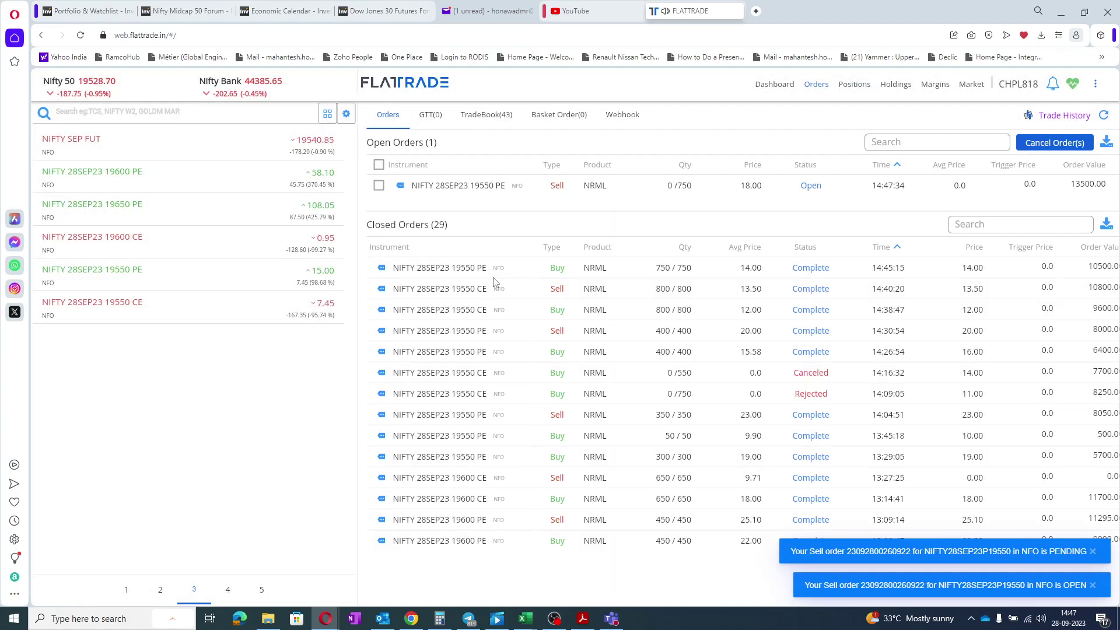
- Monitor the open positions and the NIFTY SEP FUT market depth
left_click(851, 87)
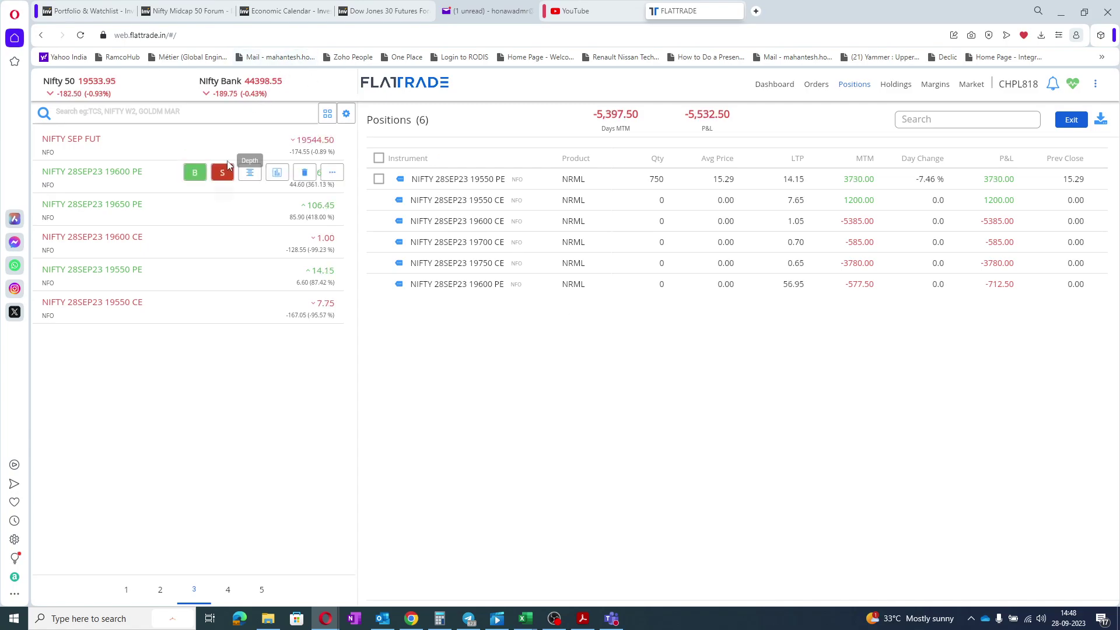
left_click(249, 141)
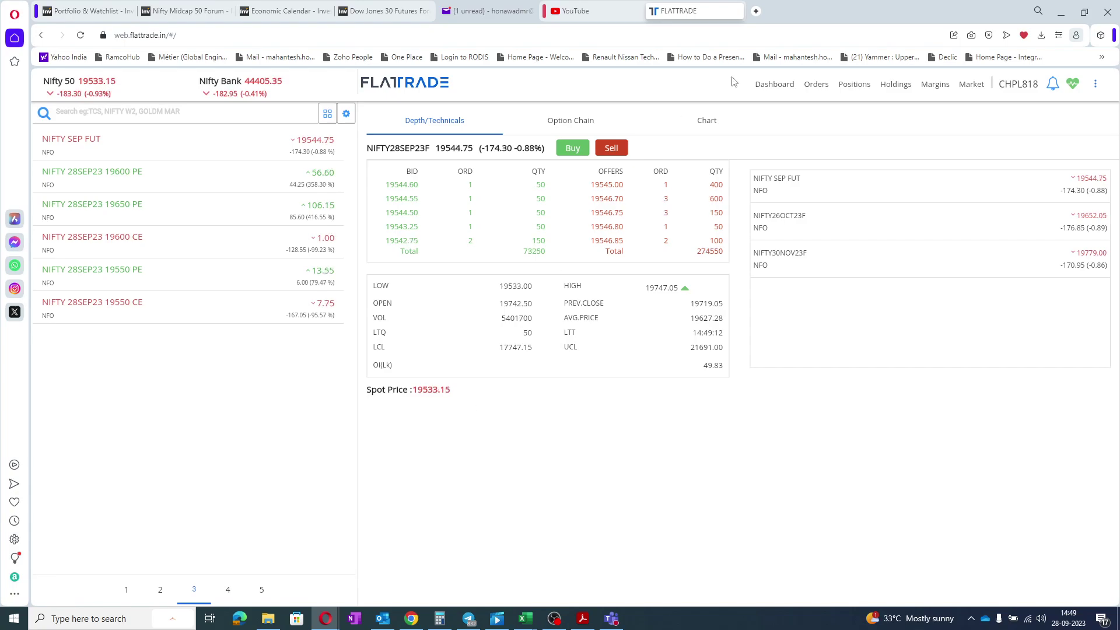
left_click(855, 88)
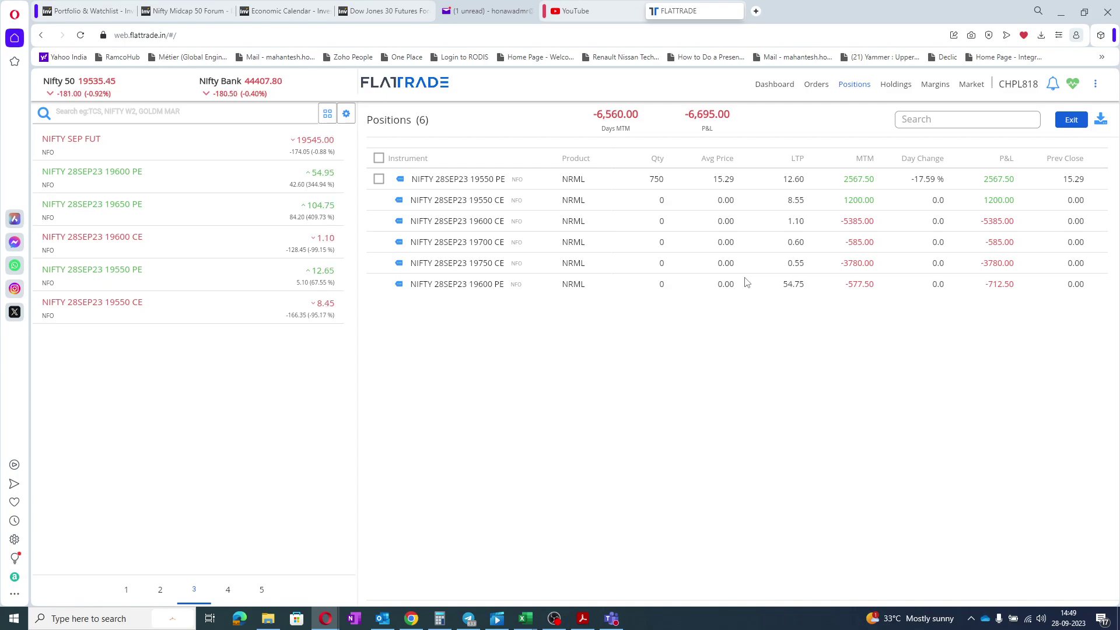
mouse_move(295, 154)
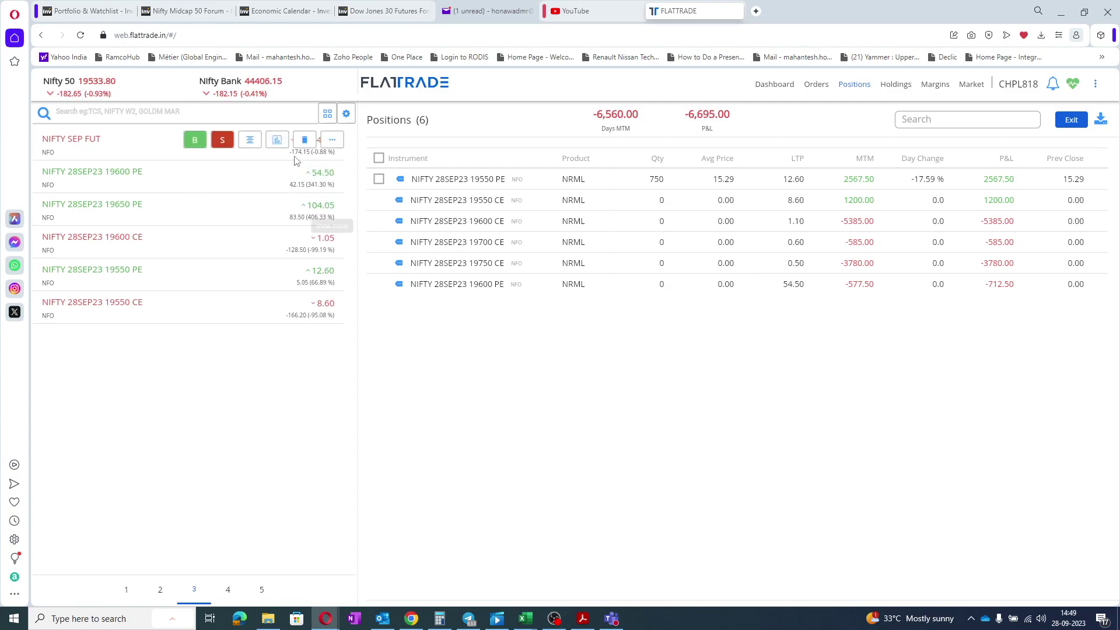
left_click(254, 138)
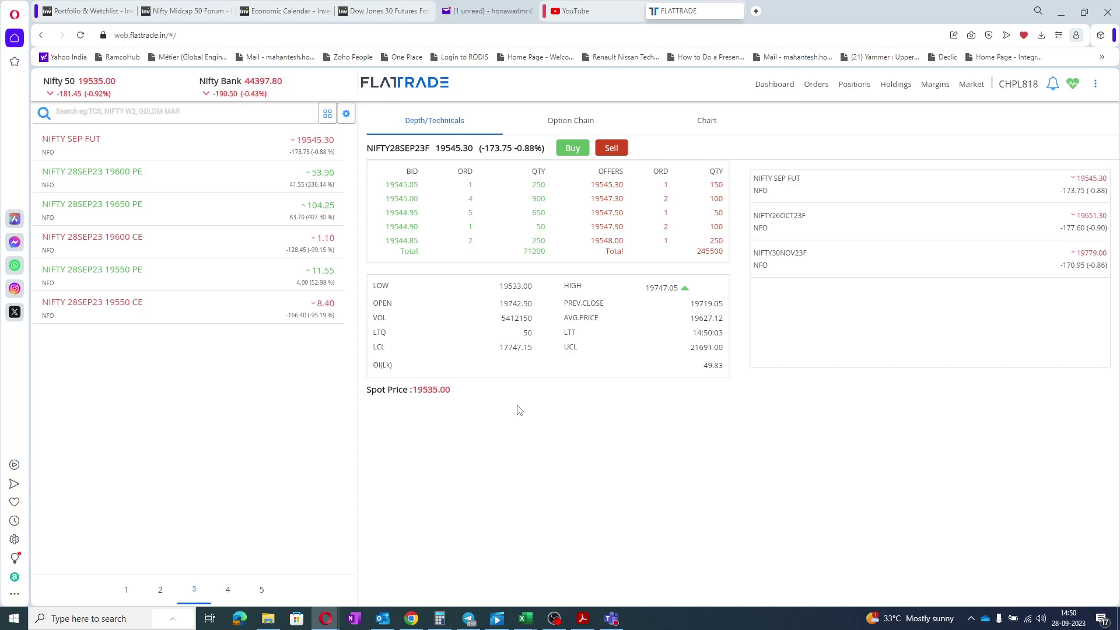
- Search for 19500, add NIFTY 28SEP23 19500 PE to the watchlist, and view its market depth
left_click(210, 110)
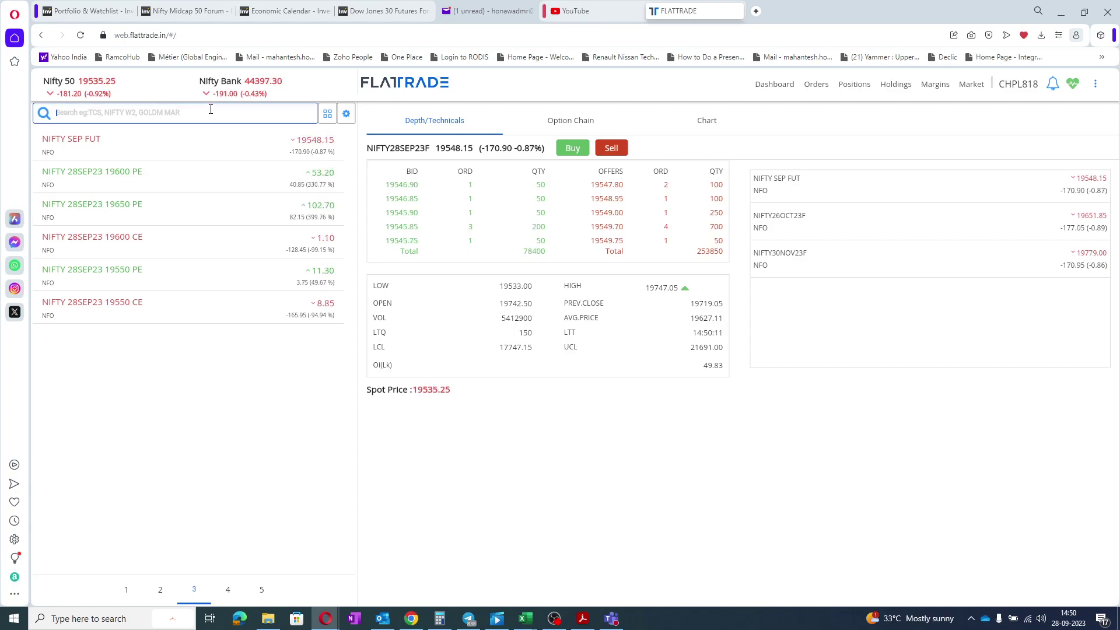
type("19500")
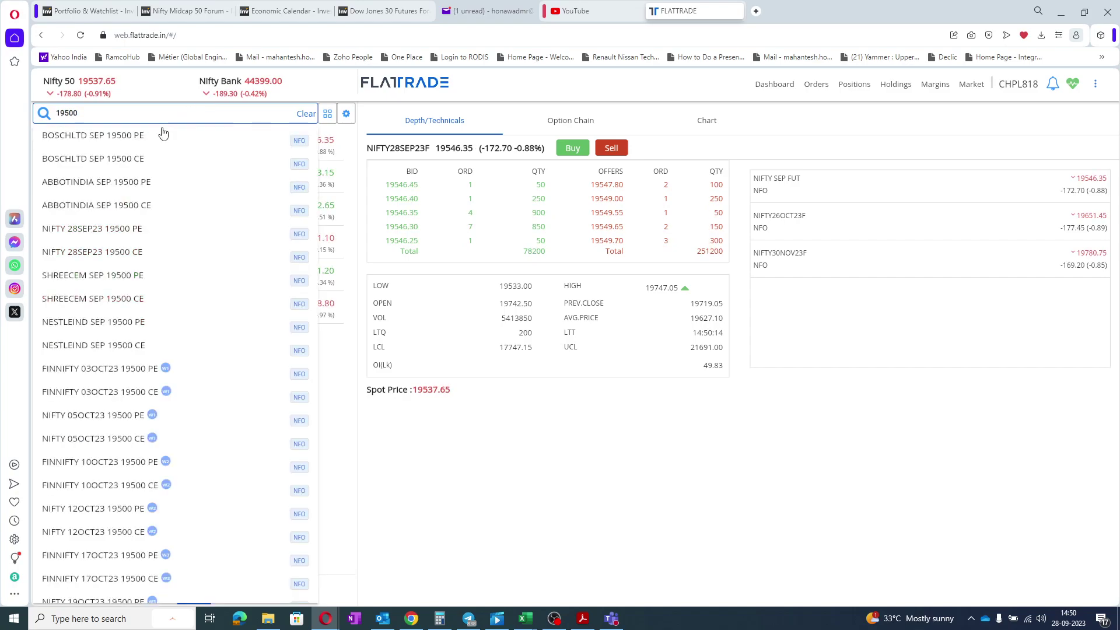
left_click(100, 229)
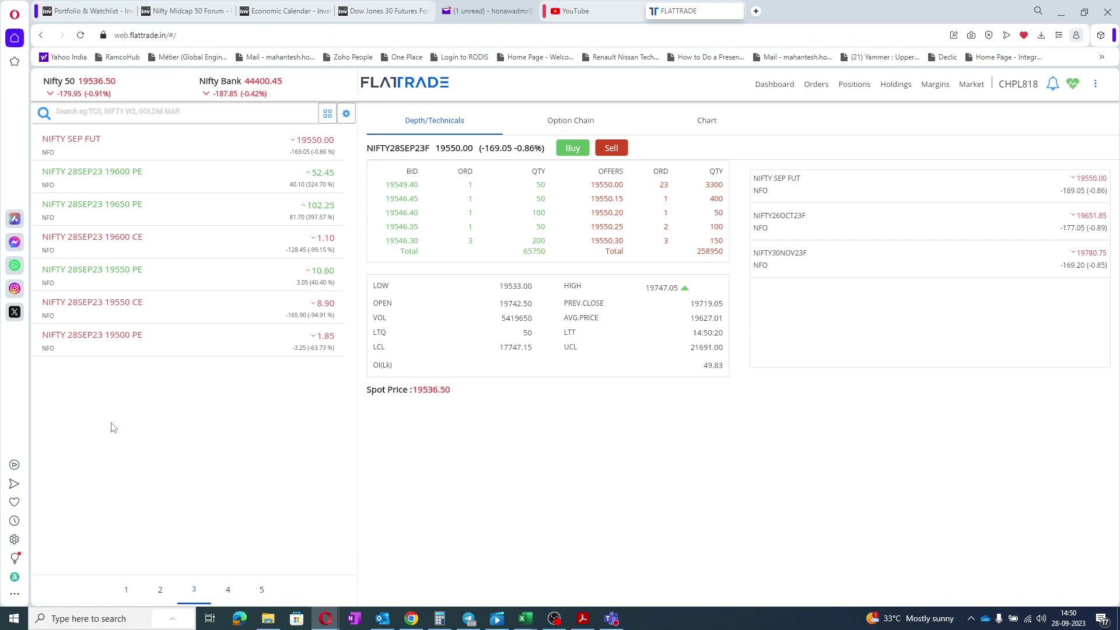
left_click(249, 337)
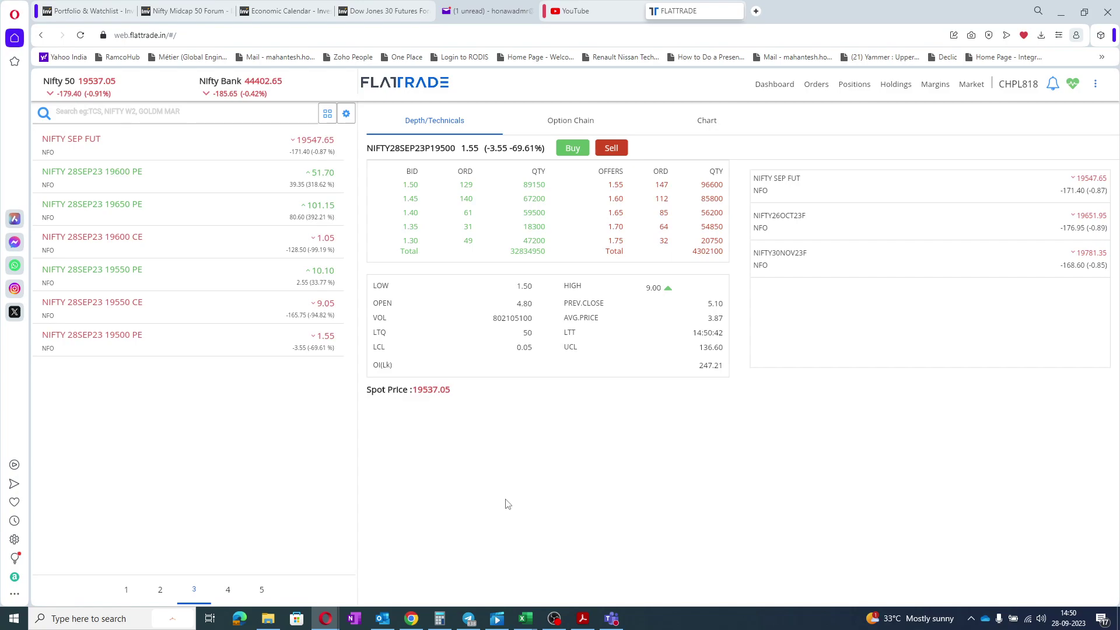
- Monitor the open positions, the pending exit order and the NIFTY SEP FUT market depth
left_click(846, 86)
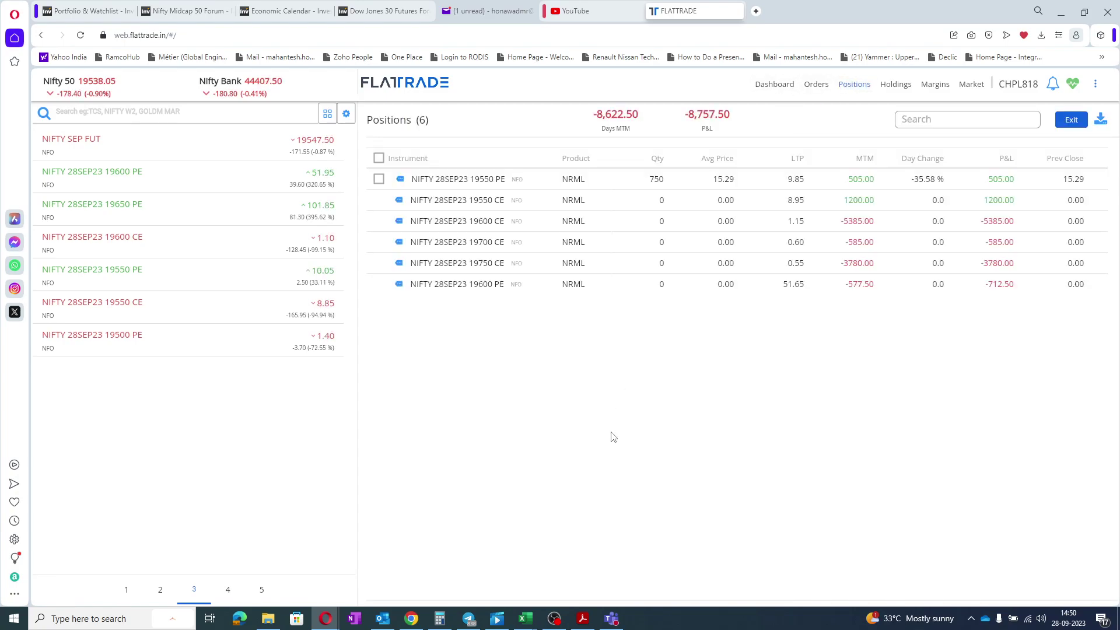
left_click(814, 86)
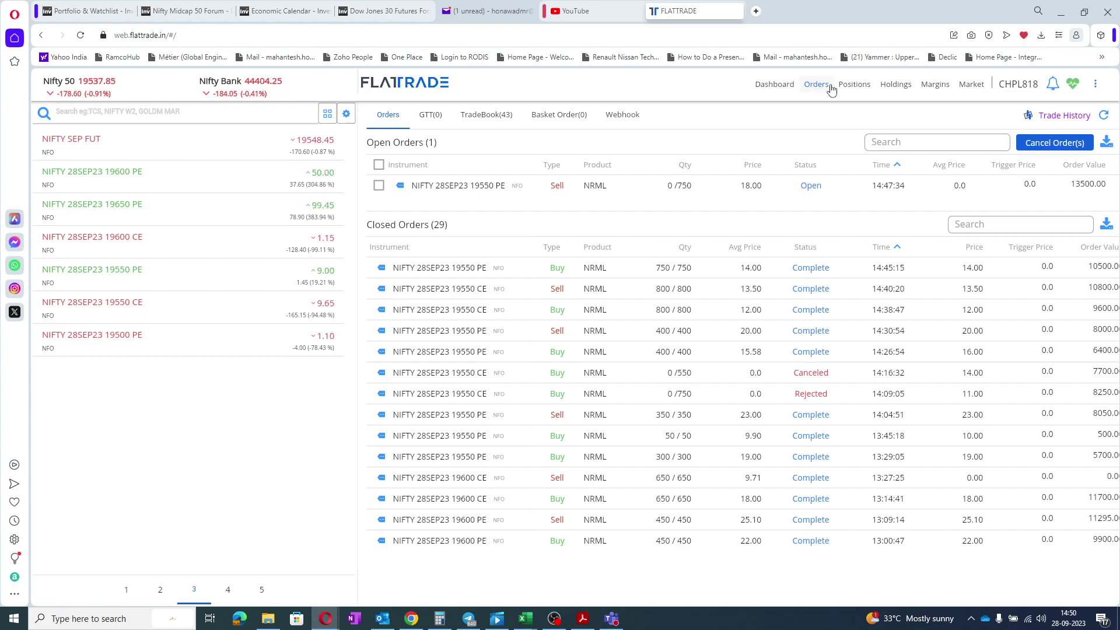
left_click(852, 87)
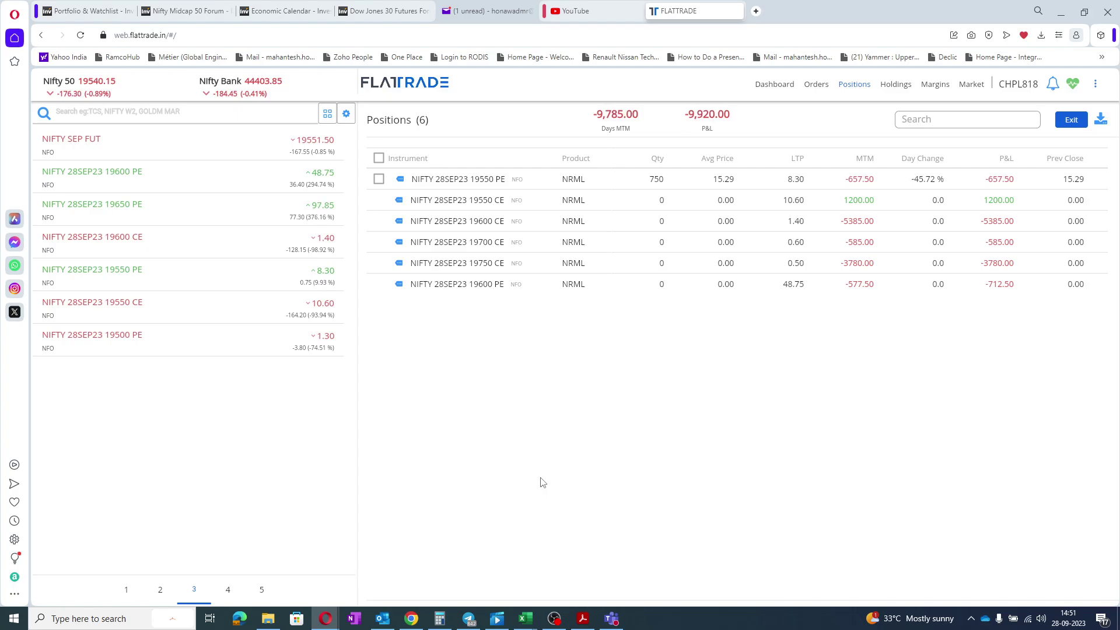
left_click(811, 86)
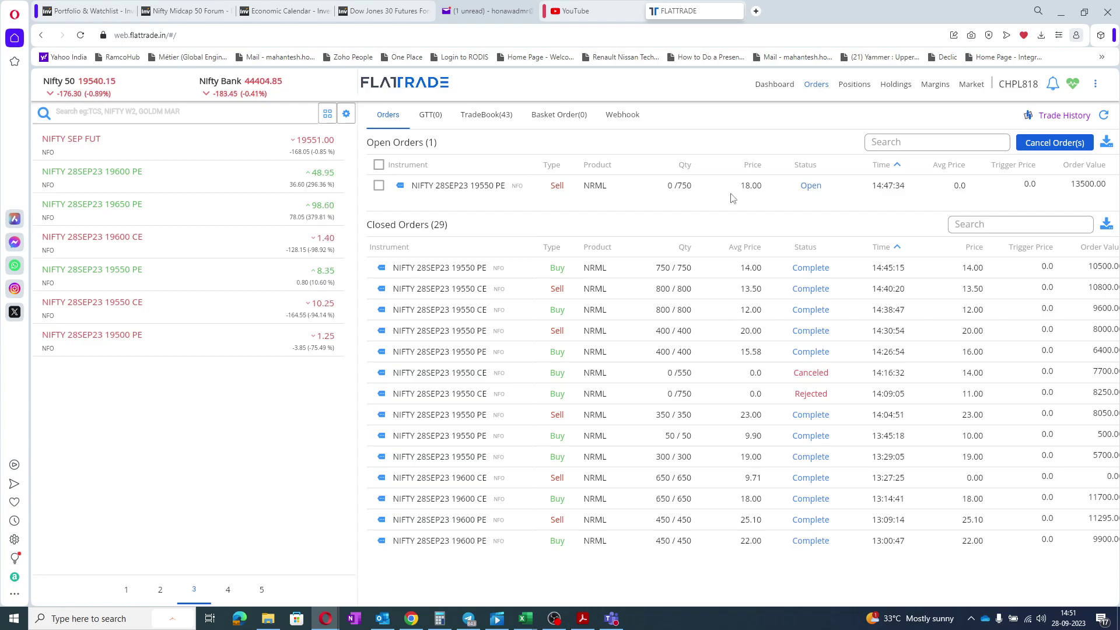
left_click(848, 86)
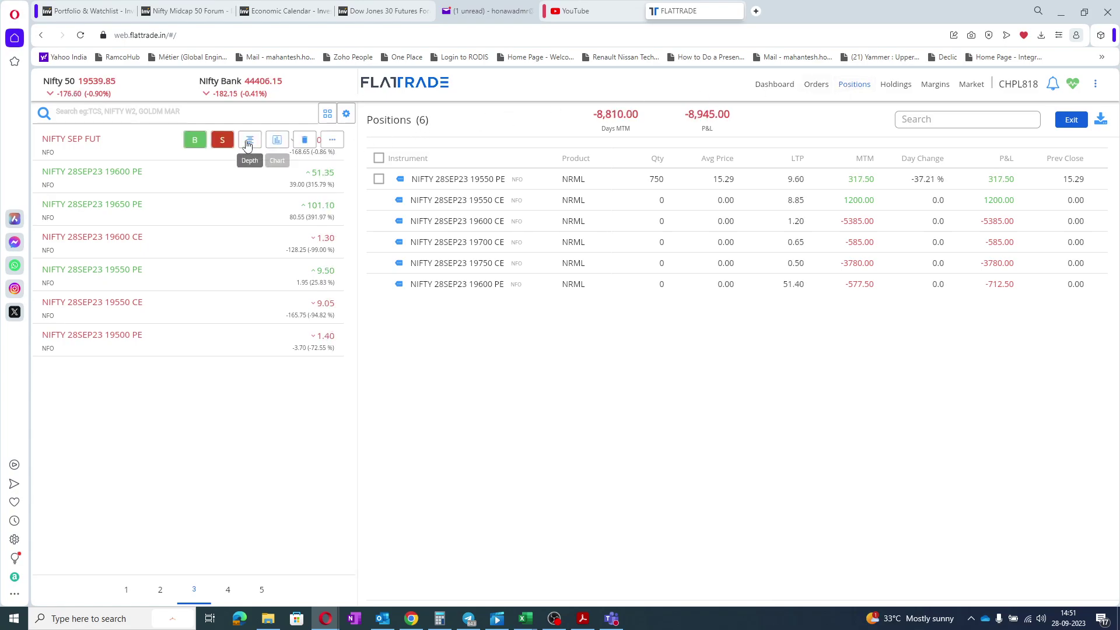
left_click(249, 137)
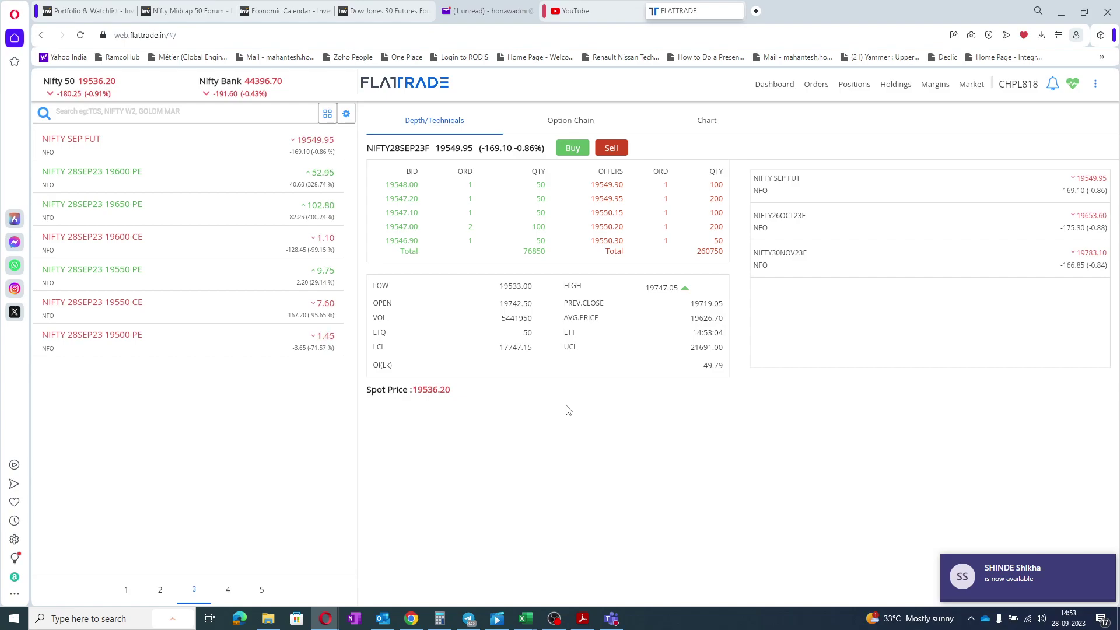
left_click(853, 85)
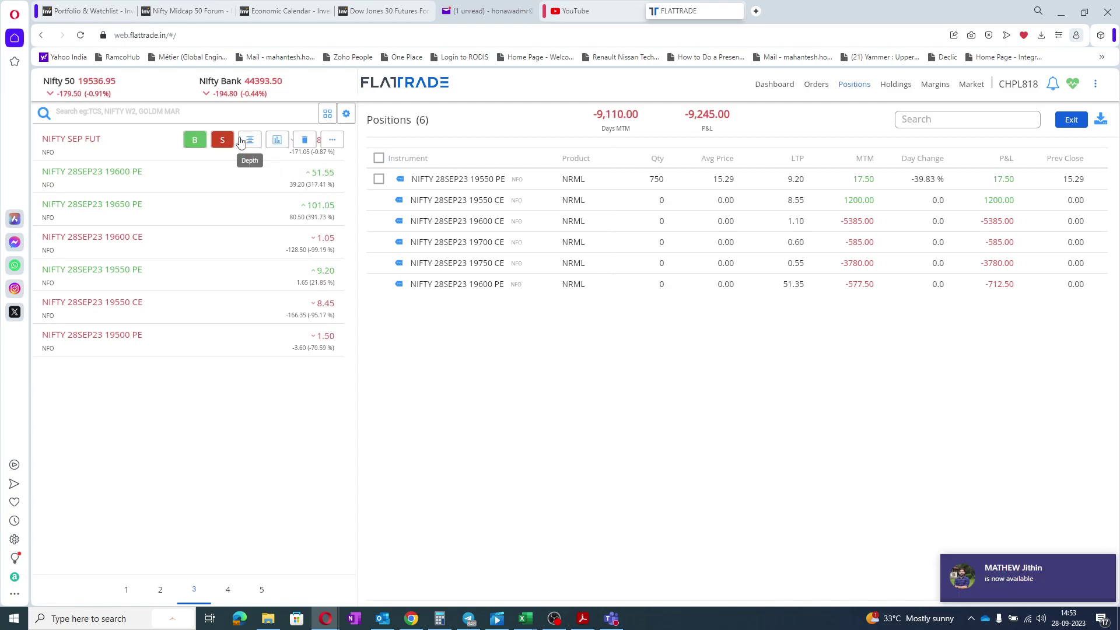
left_click(247, 141)
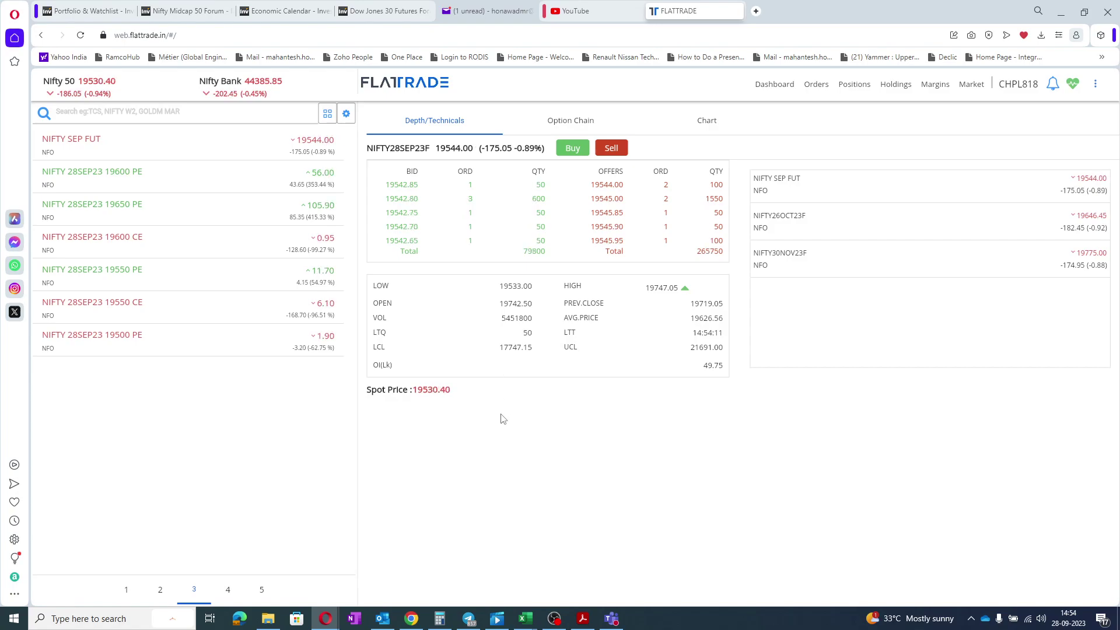
- Multiply 60 by 1350 in Calculator and return to the trading page
left_click(453, 623)
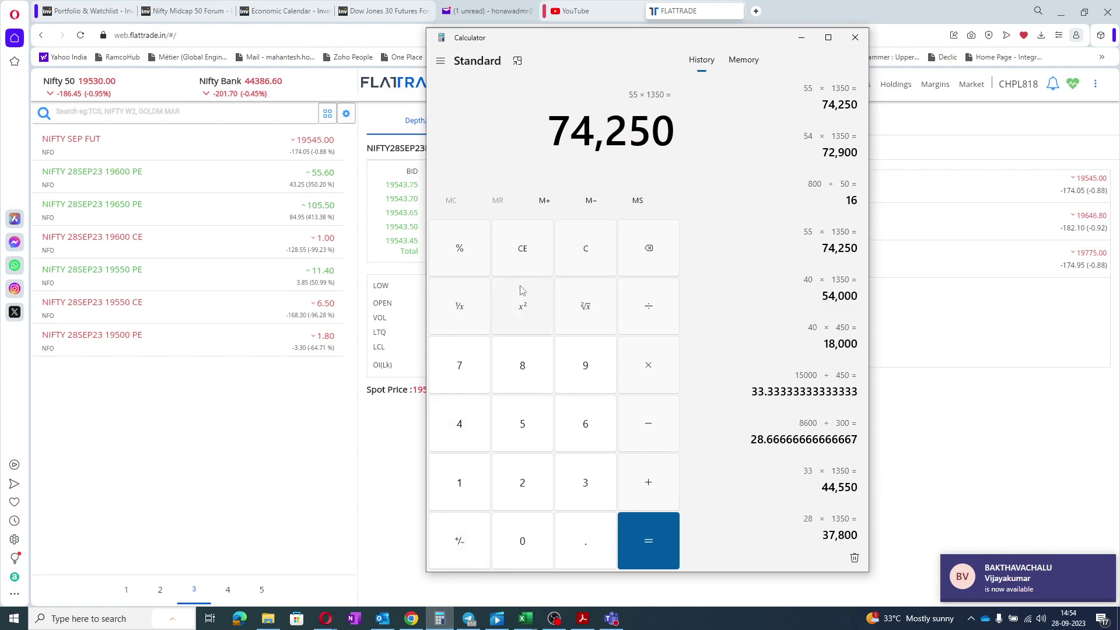
left_click(516, 266)
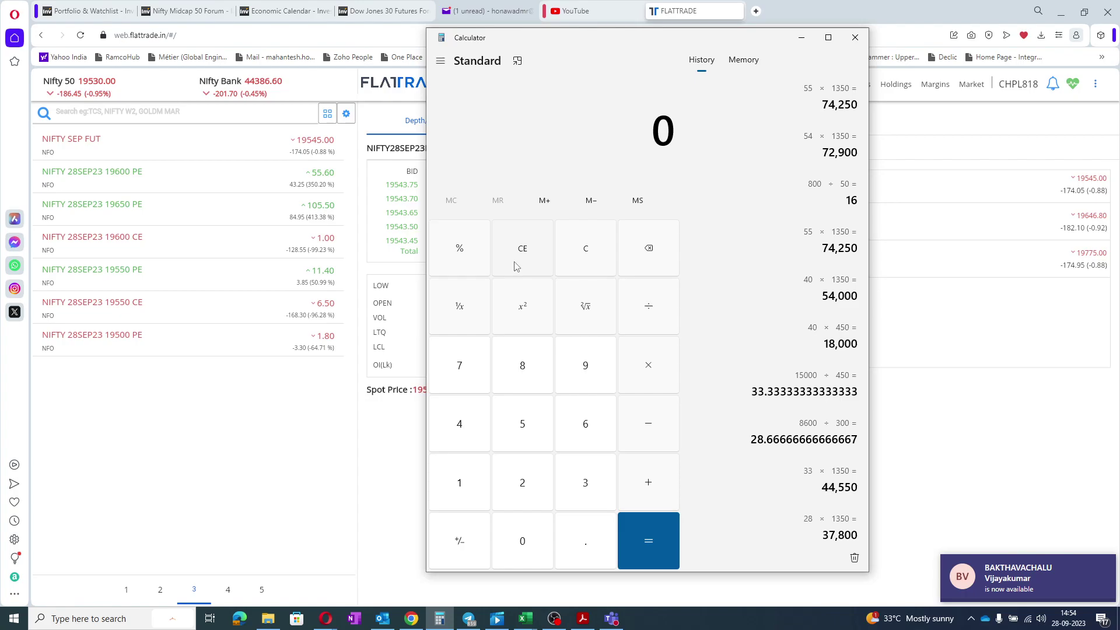
type("6")
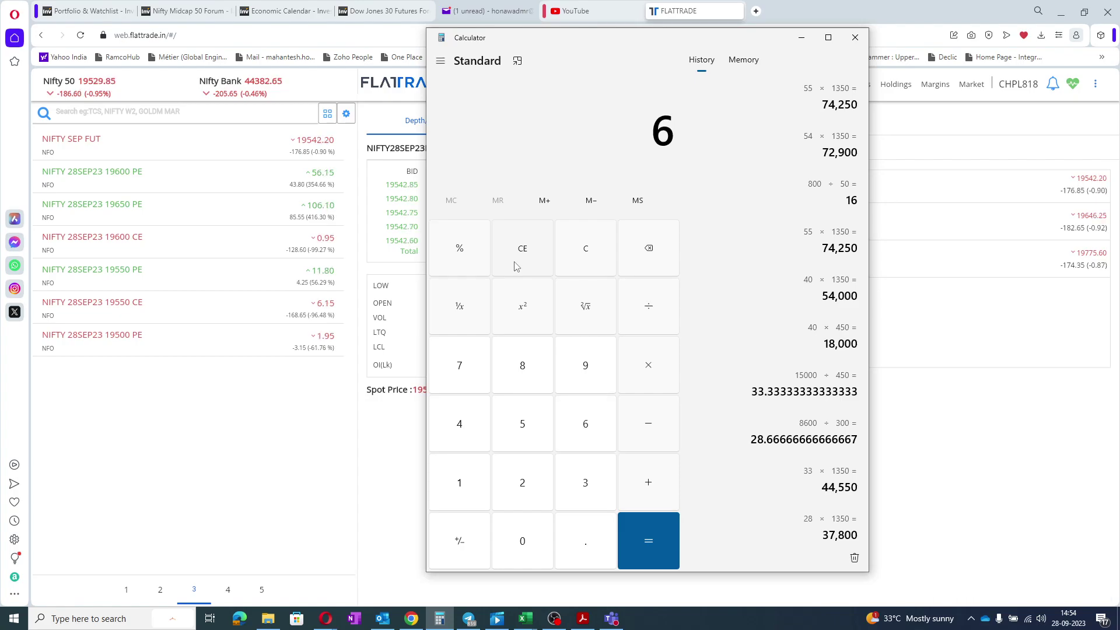
type("0 × 1,350")
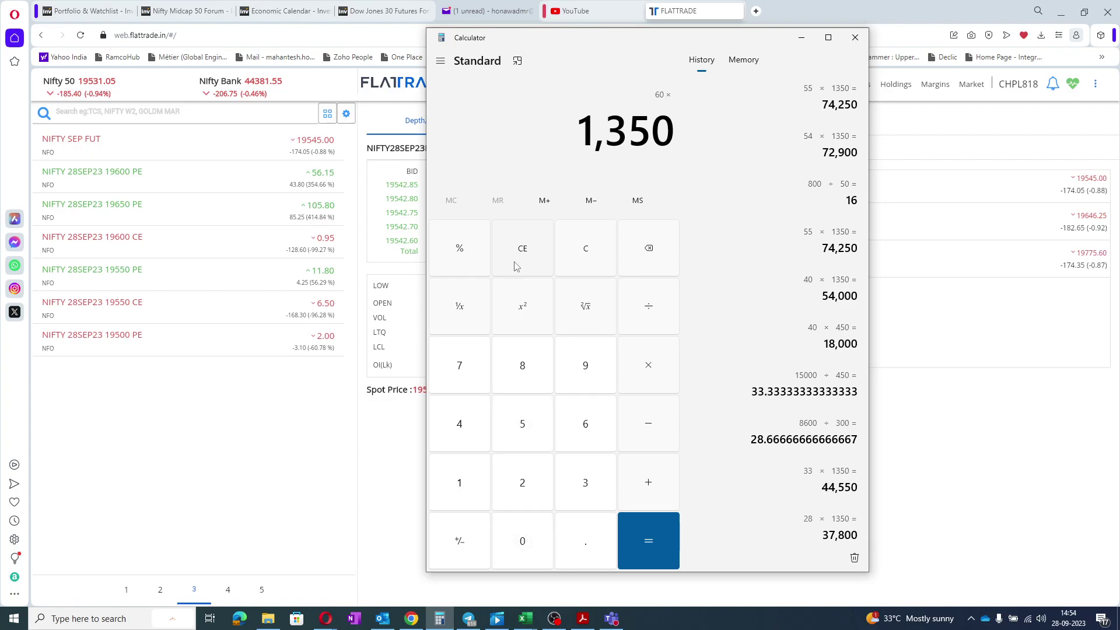
key("Return")
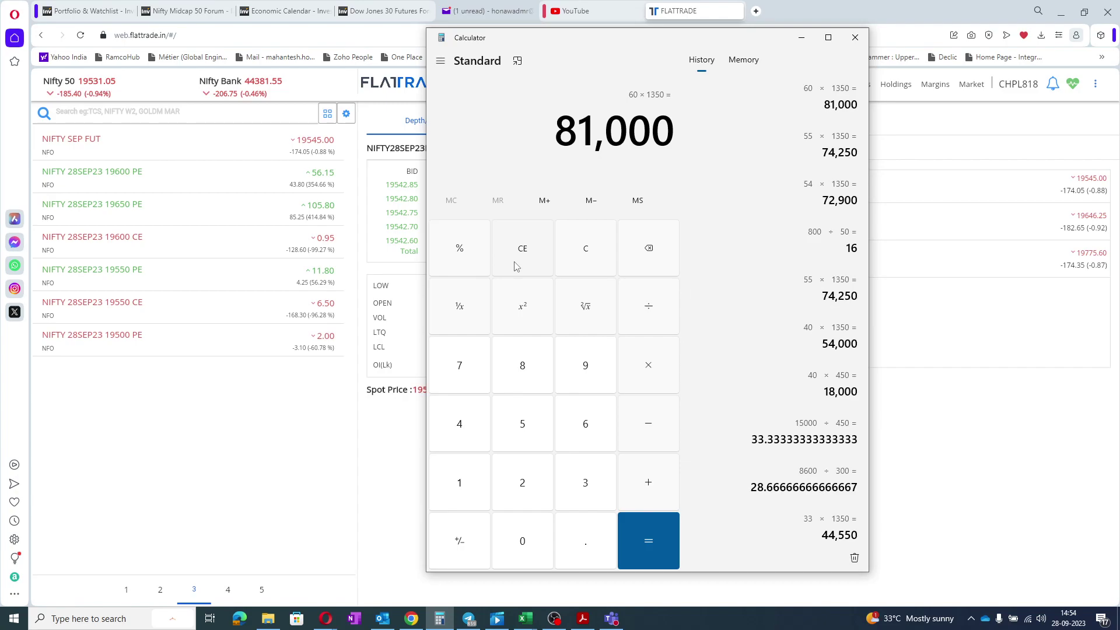
left_click(806, 40)
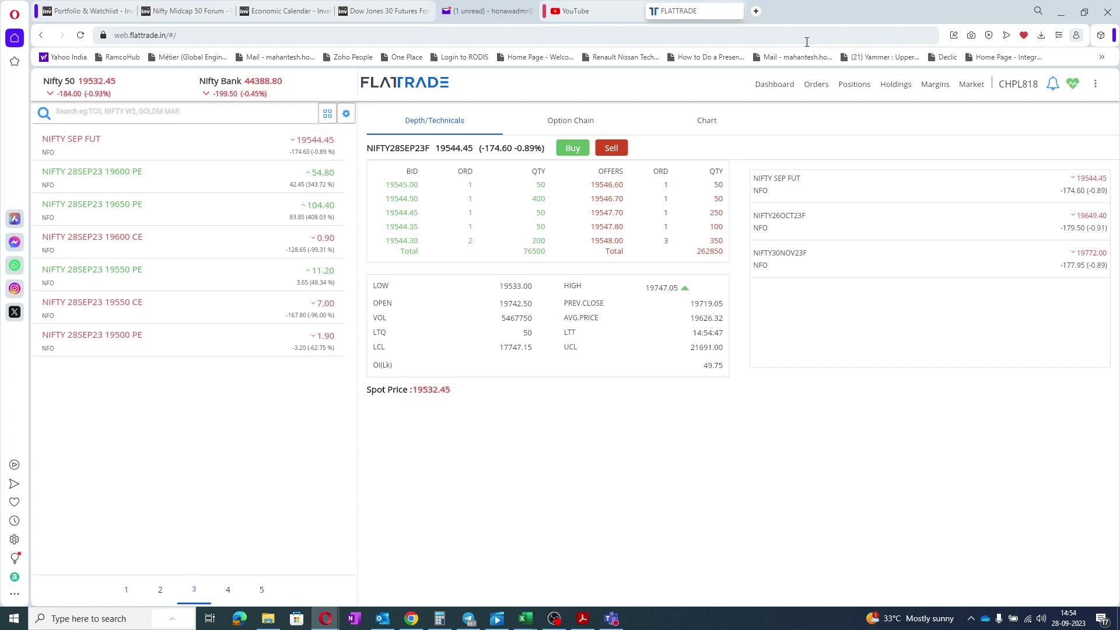
- Check the order book, the NIFTY SEP FUT market depth and the positions to follow the pending exit order
left_click(826, 86)
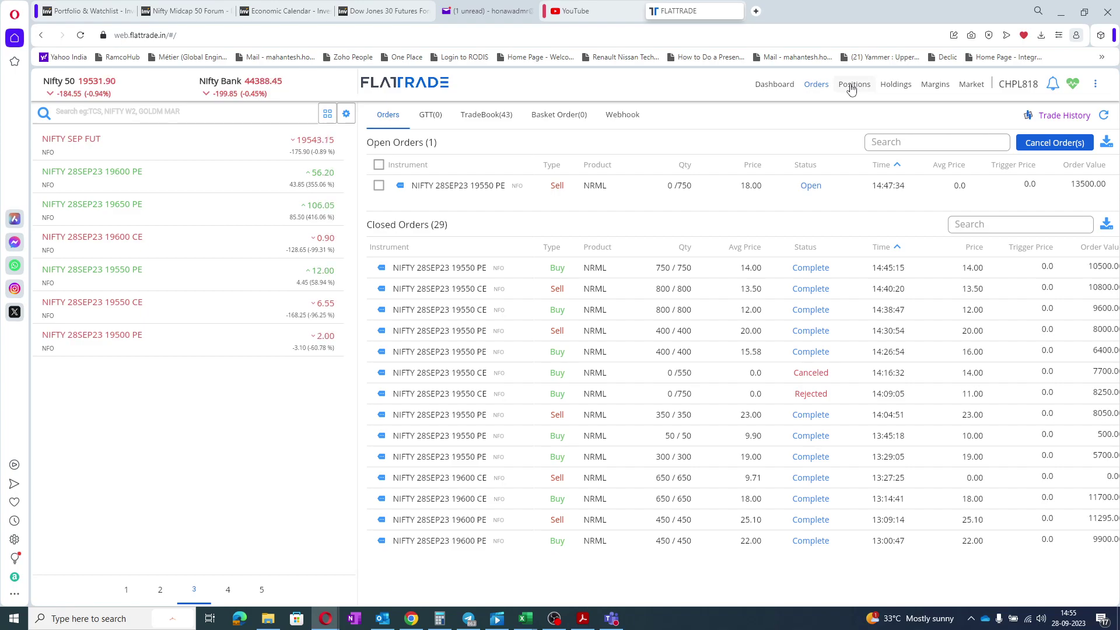
mouse_move(222, 142)
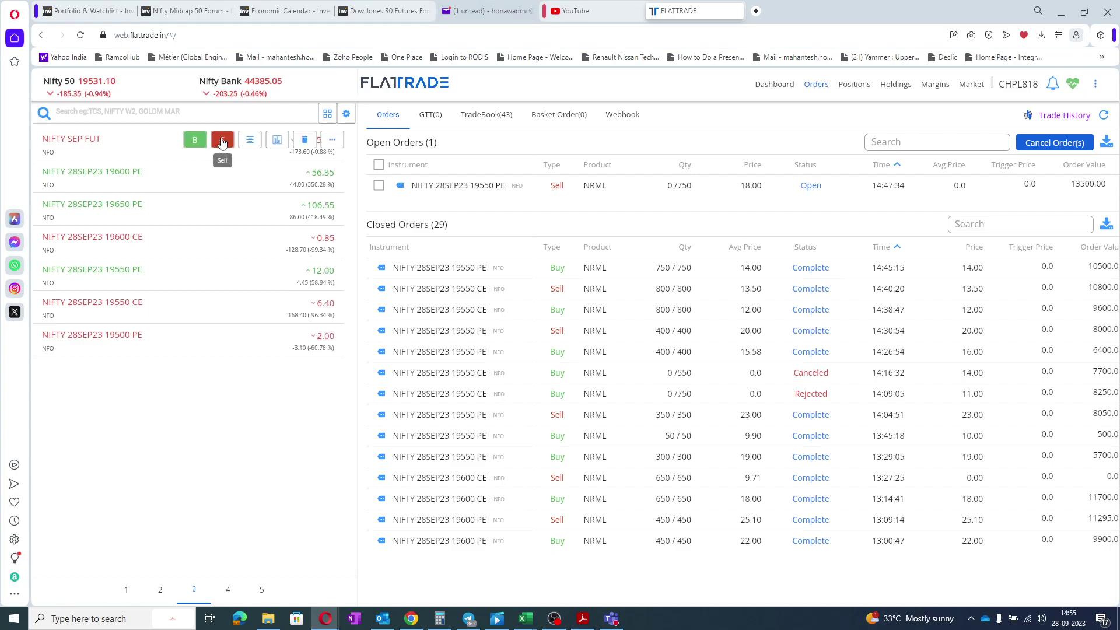
left_click(248, 140)
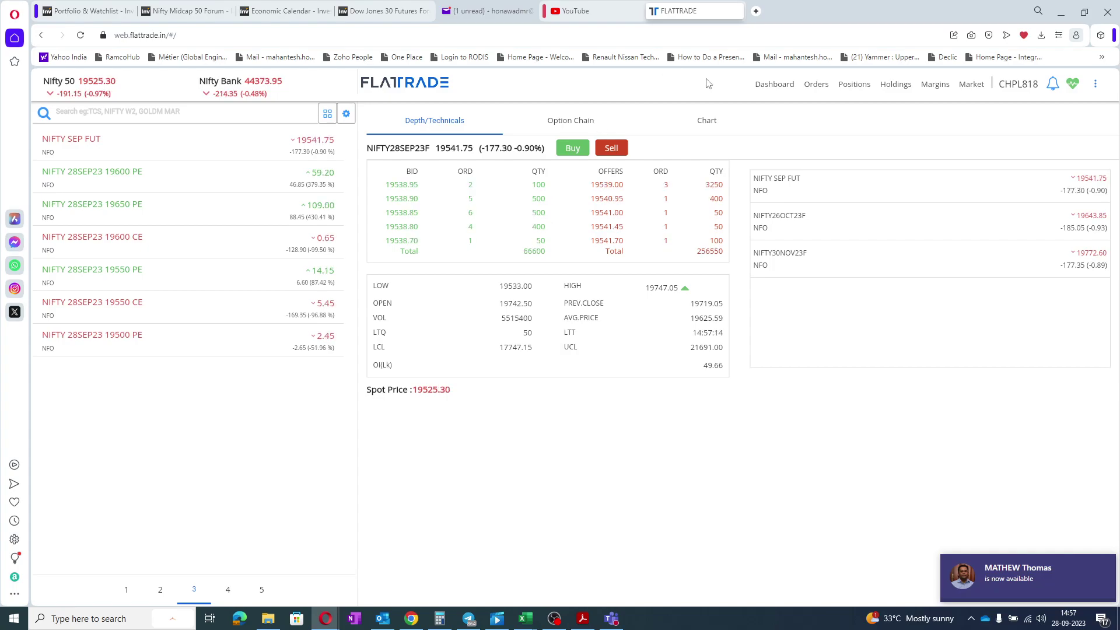
left_click(842, 85)
left_click(817, 85)
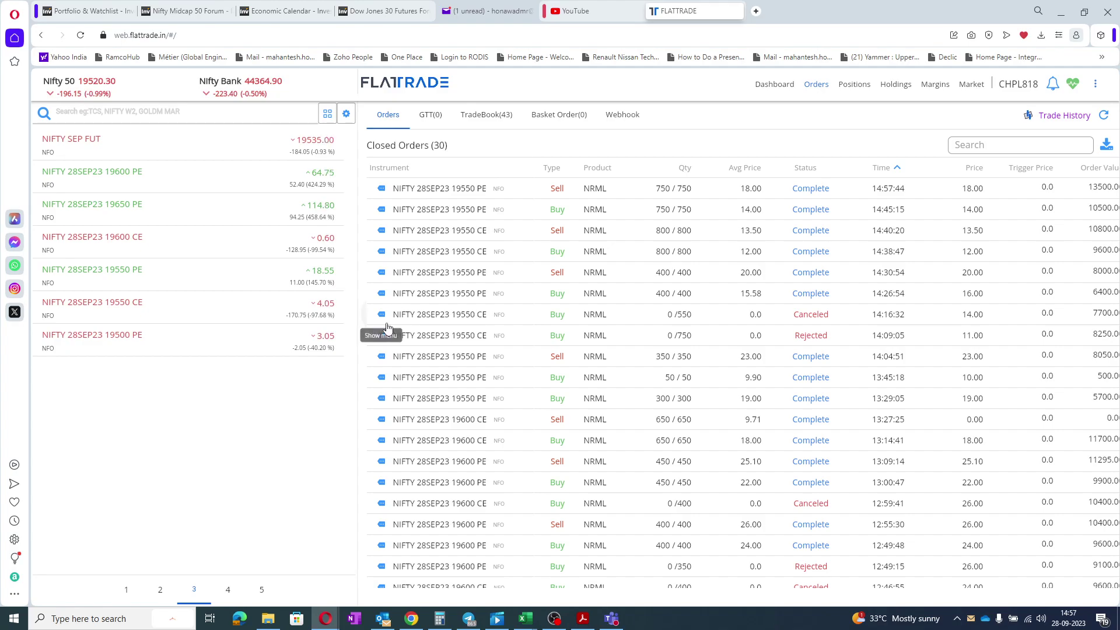
mouse_move(315, 349)
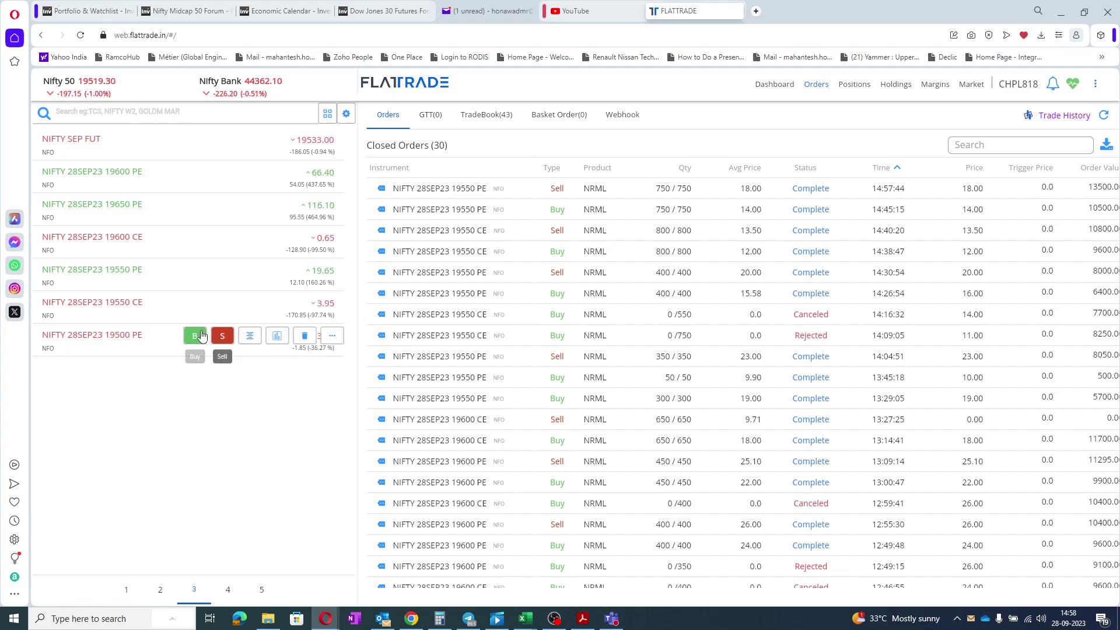
left_click(196, 337)
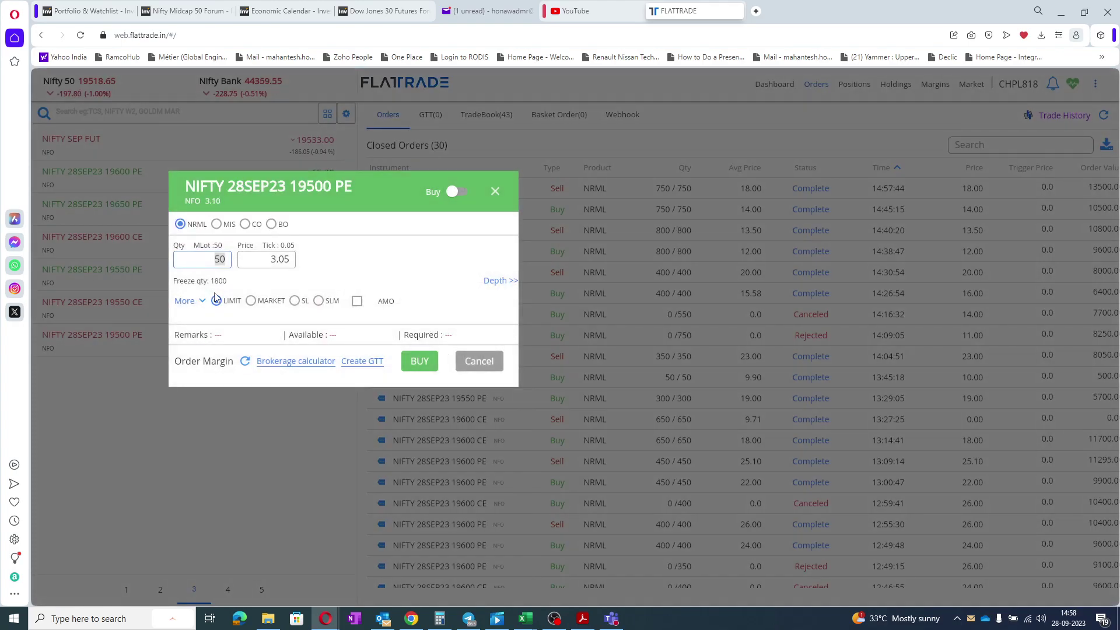
type("1000")
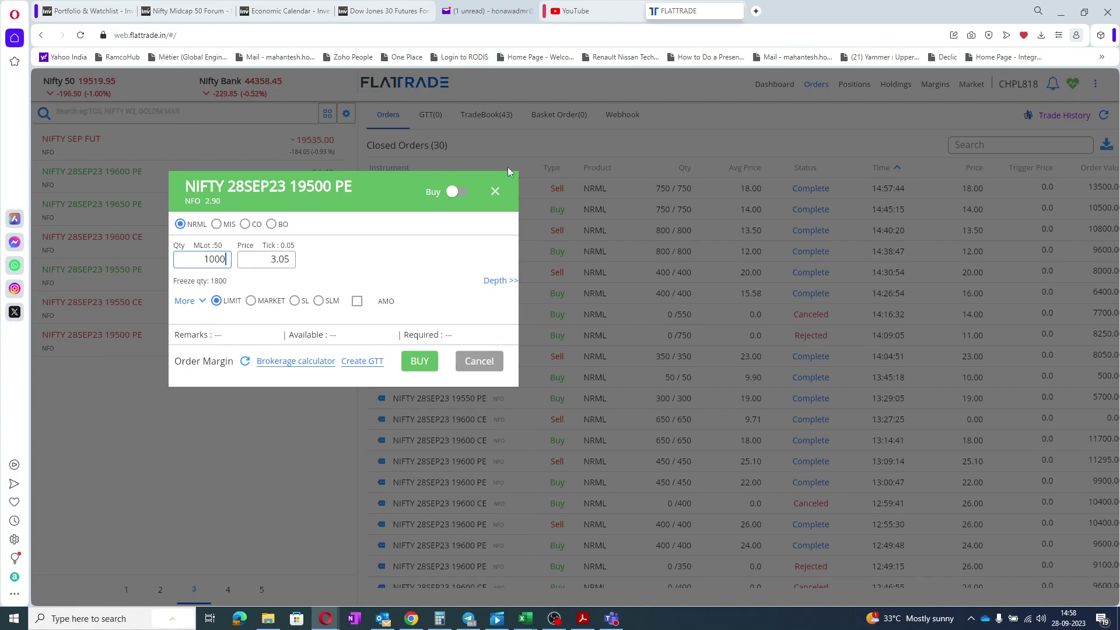
left_click(495, 192)
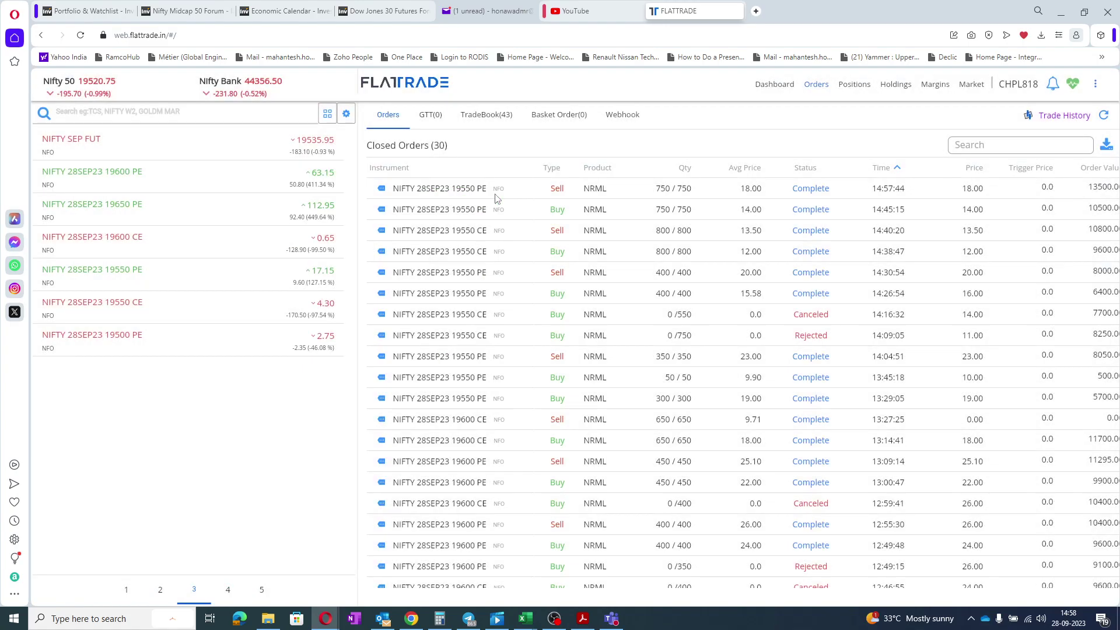
- Check the margins and positions, and set cell F16 to 14000 in the Excel sheet to recalculate the order quantity
left_click(926, 90)
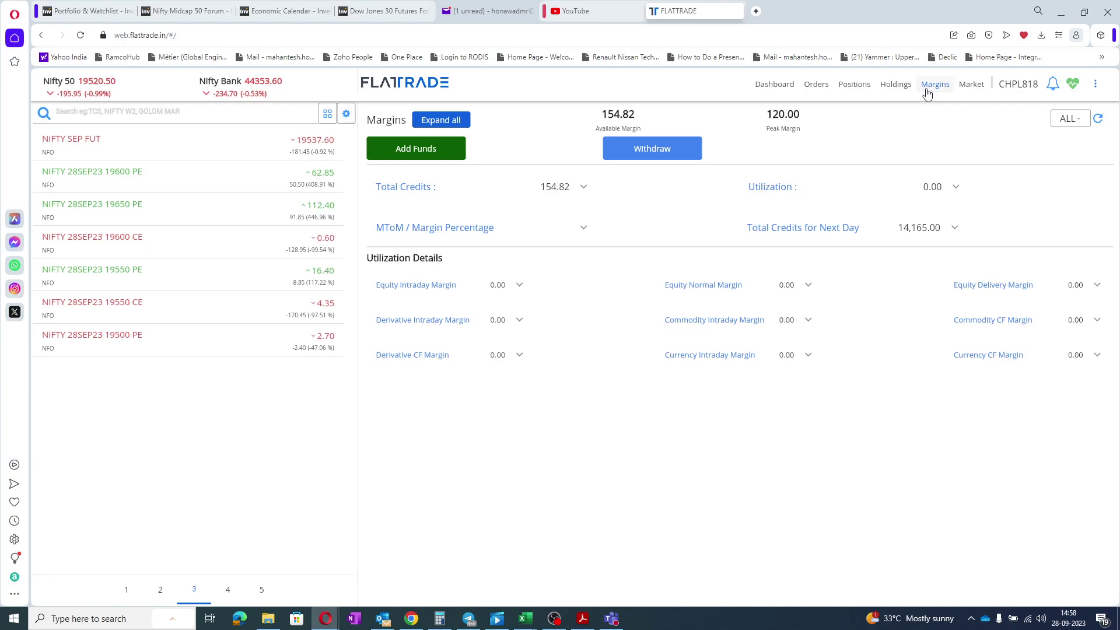
left_click(857, 86)
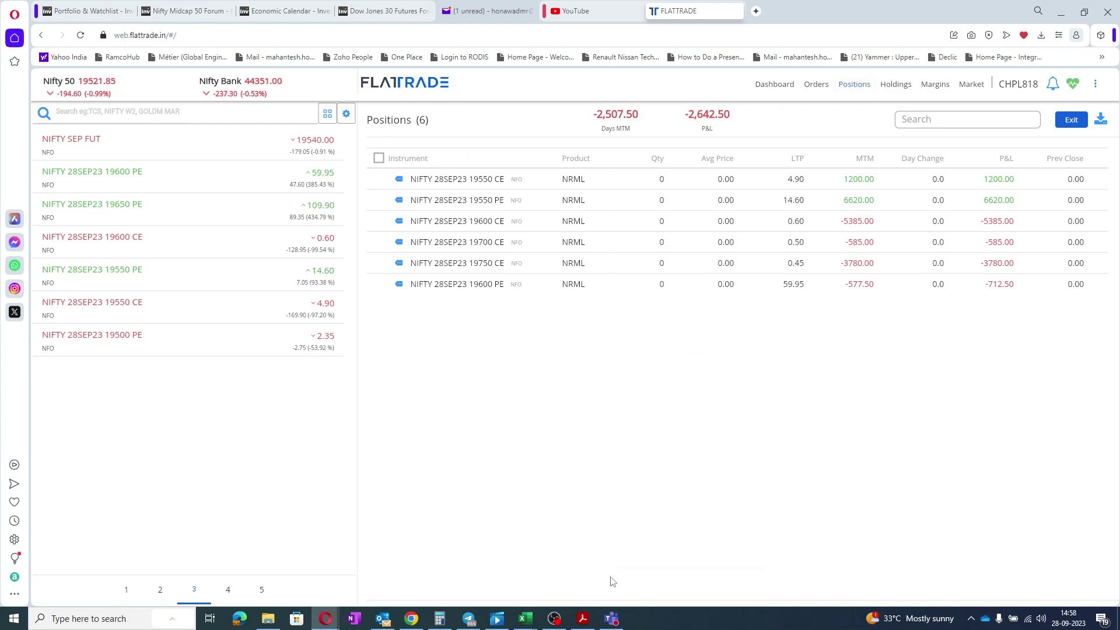
mouse_move(525, 619)
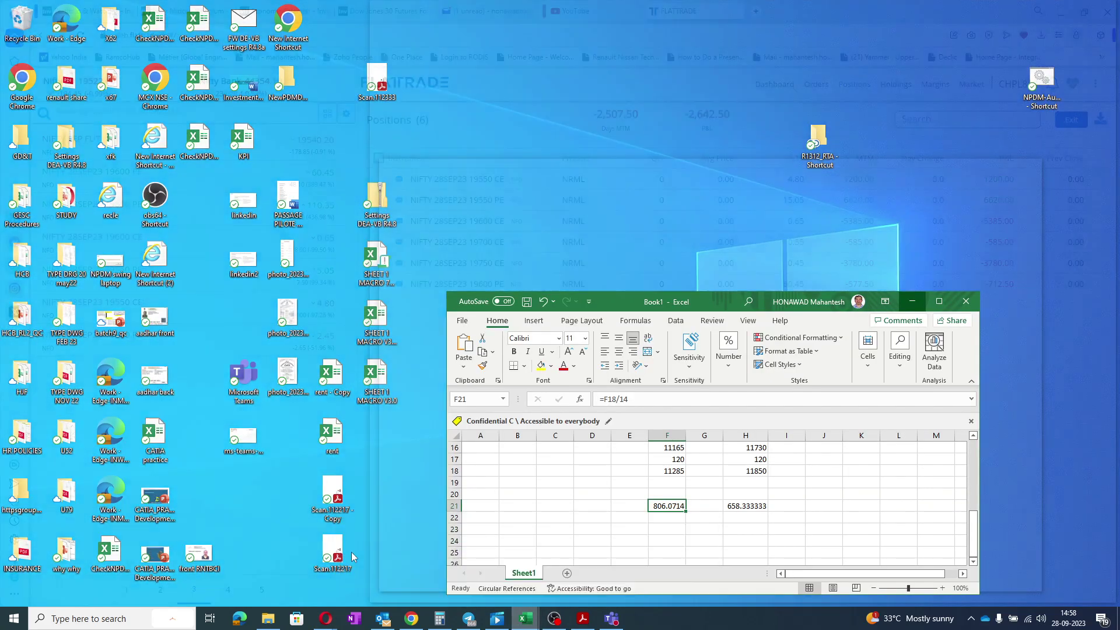
left_click(351, 554)
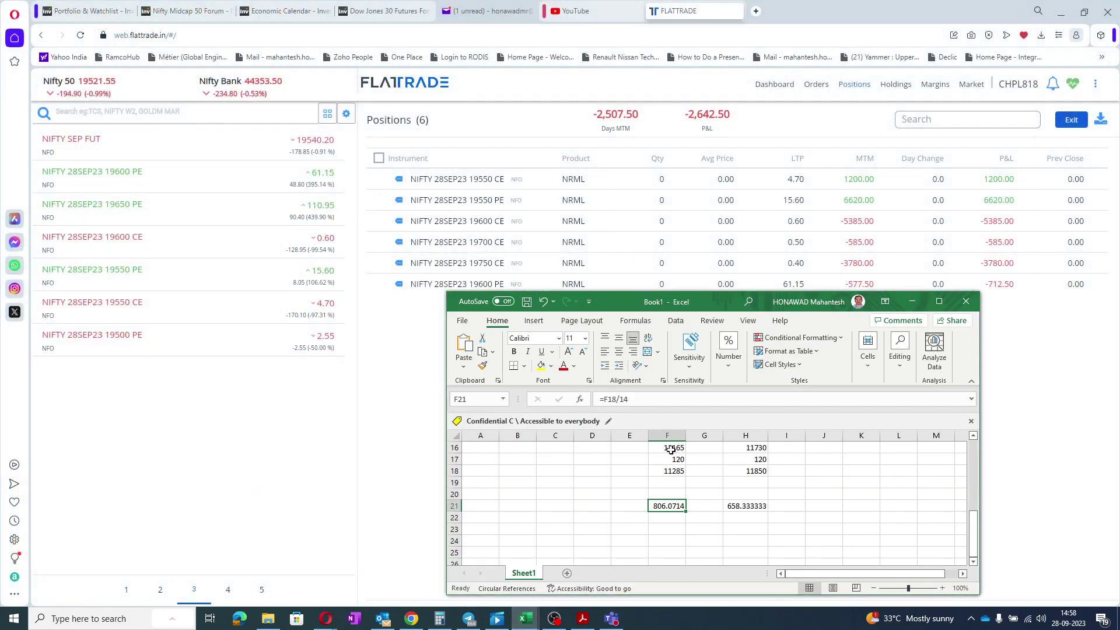
left_click(671, 448)
type("1")
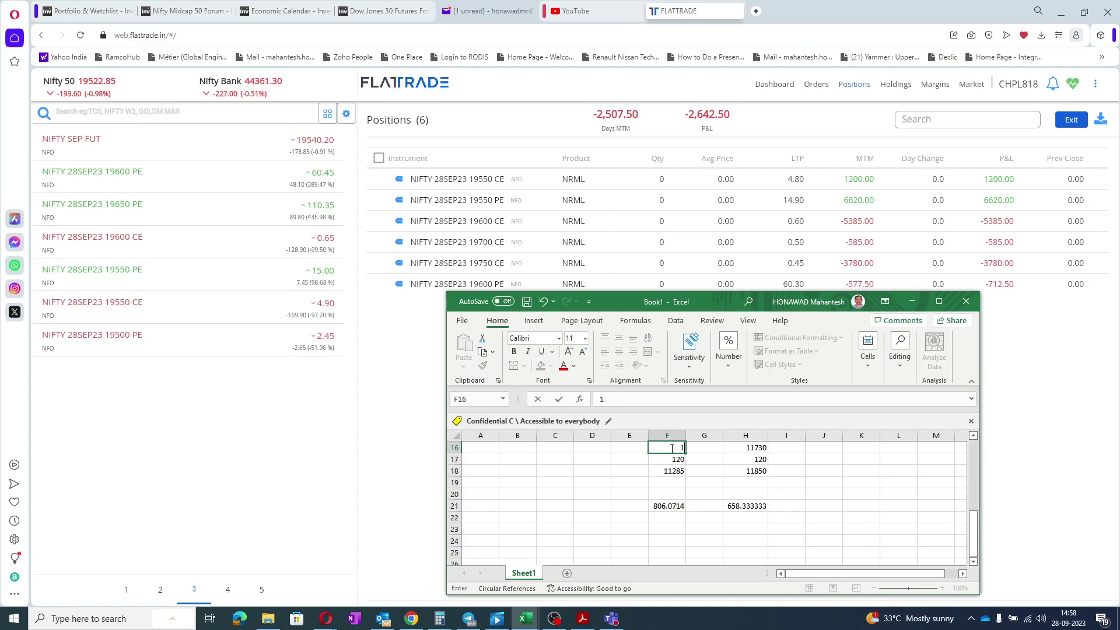
type("4000")
key("Return")
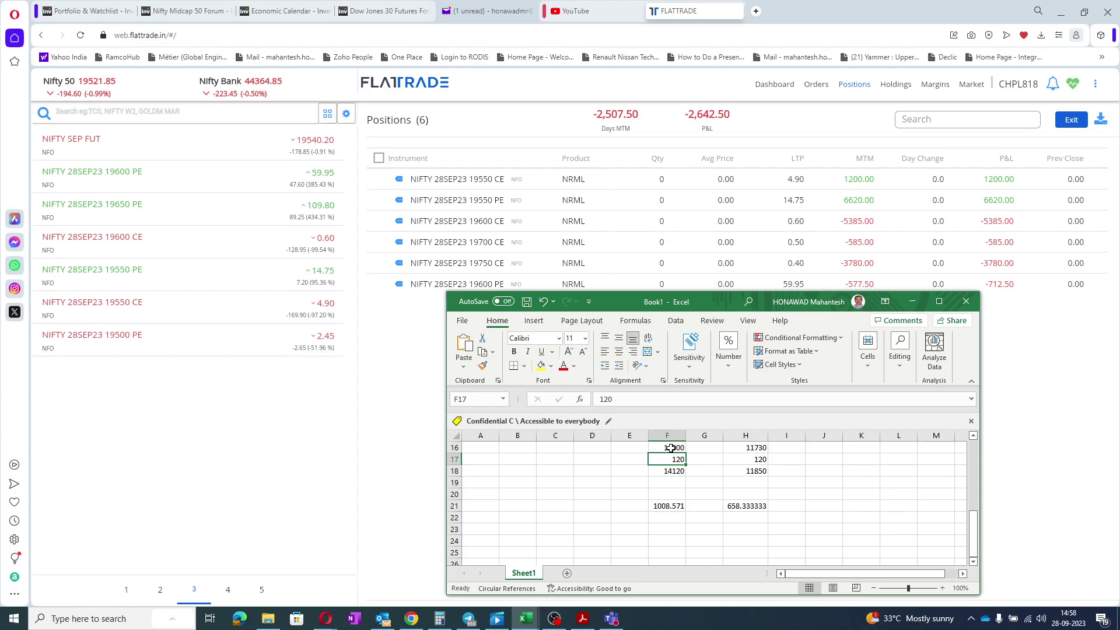
left_click(670, 504)
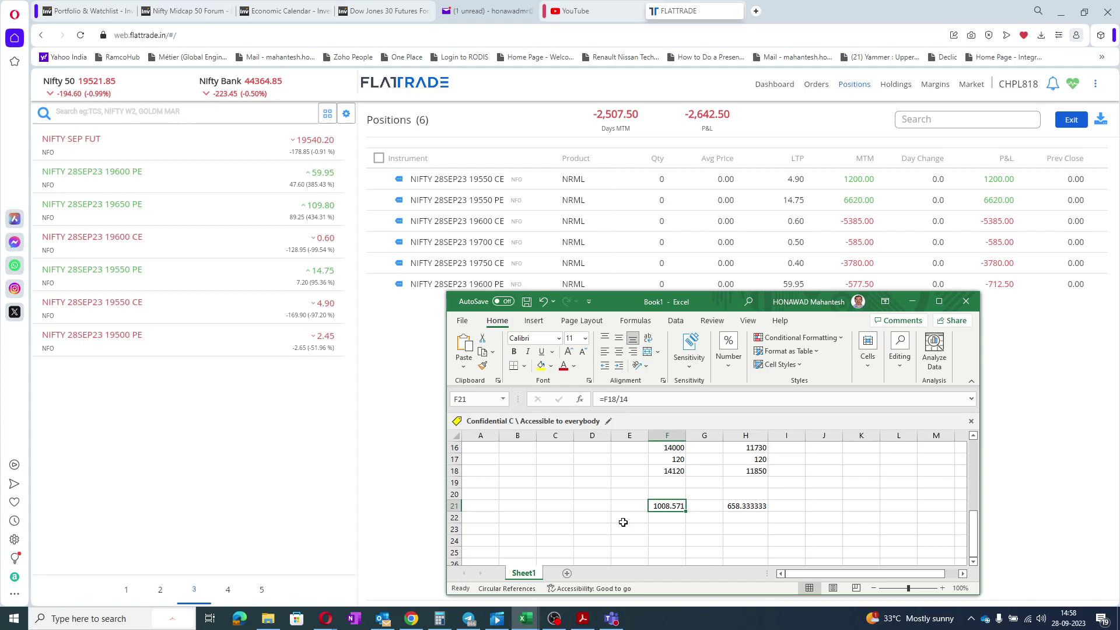
- Place a limit buy order for 1000 NIFTY 28SEP23 19550 PE at a price of 8
left_click(197, 271)
left_click(198, 272)
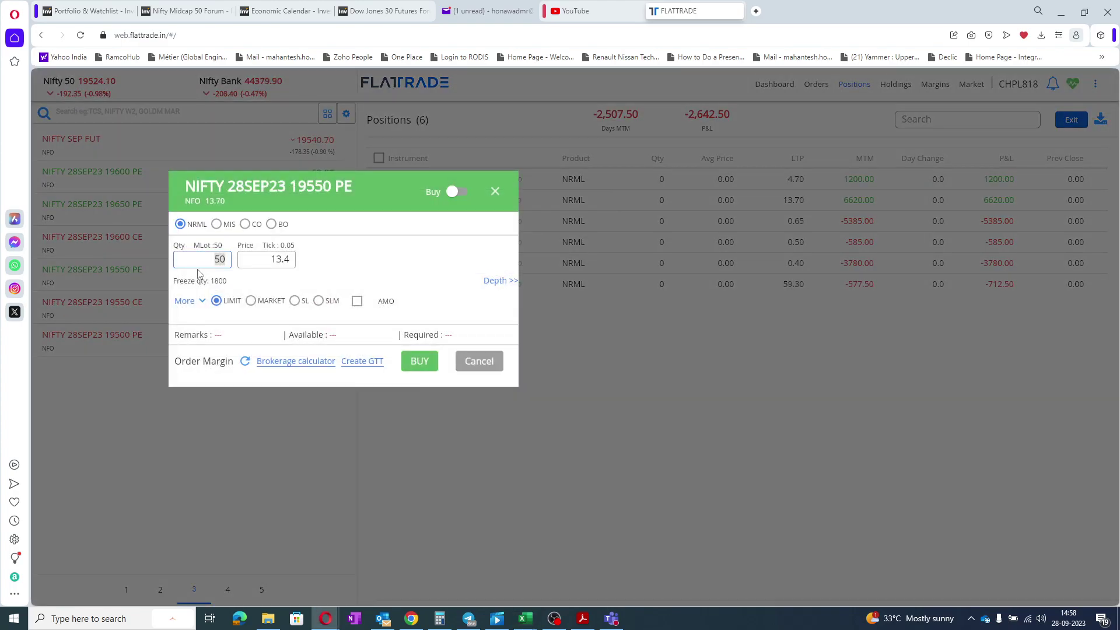
type("1000")
left_click(260, 260)
type("8")
key("Return")
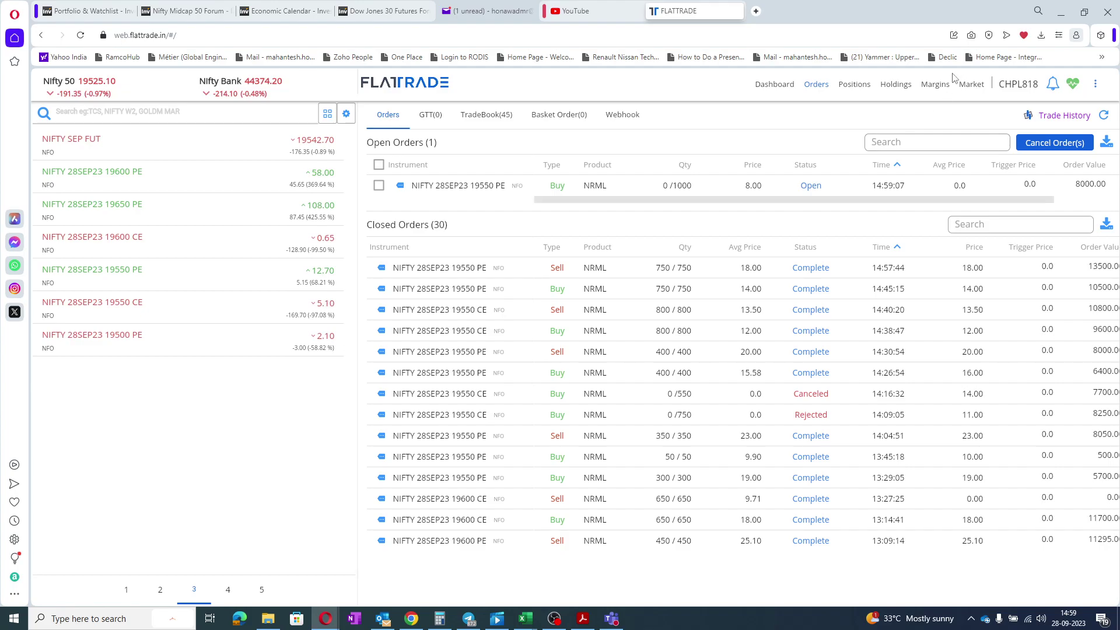
- Review the margins and the NIFTY SEP FUT market depth
left_click(935, 85)
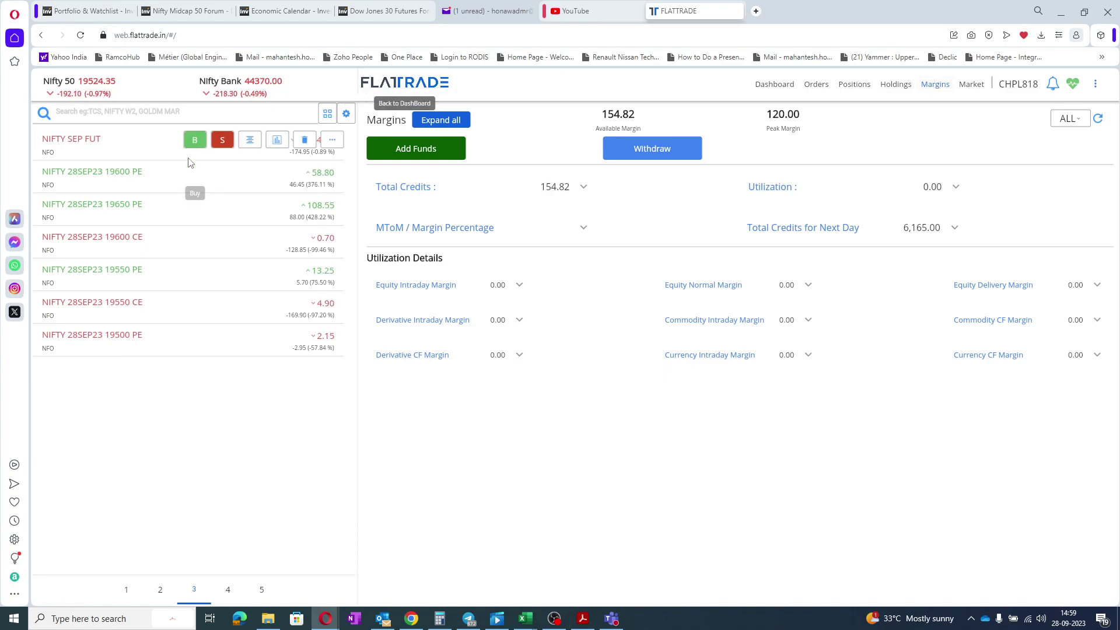
left_click(249, 140)
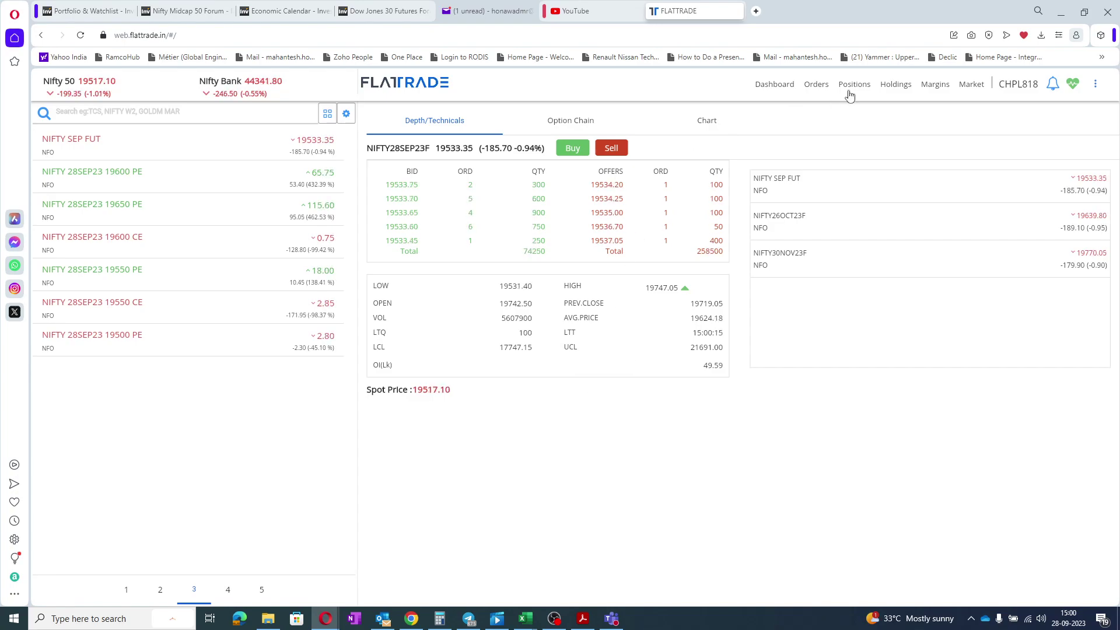
- Modify the open buy order for 1000 NIFTY 28SEP23 19550 PE to a limit price of 14
left_click(818, 89)
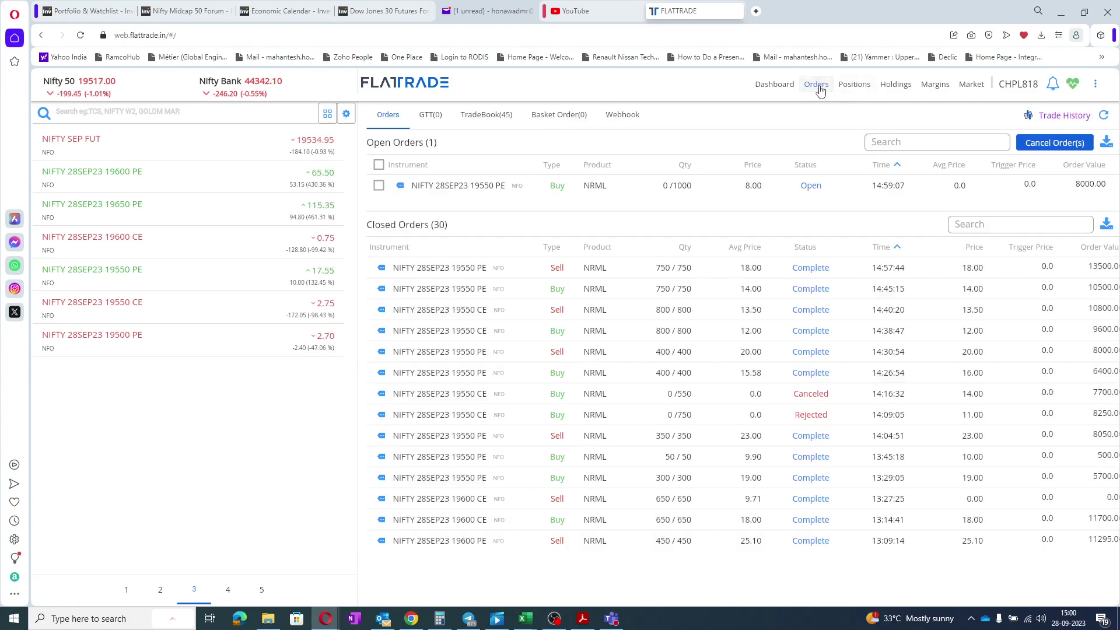
left_click(379, 186)
left_click(395, 187)
left_click(424, 188)
left_click(268, 234)
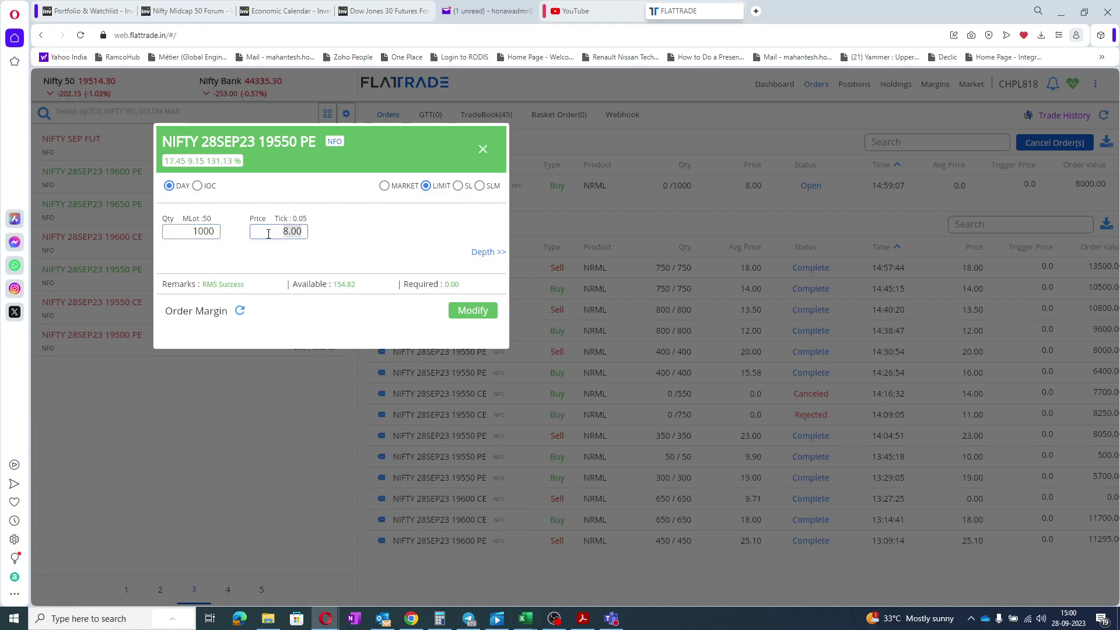
type("14")
key("Return")
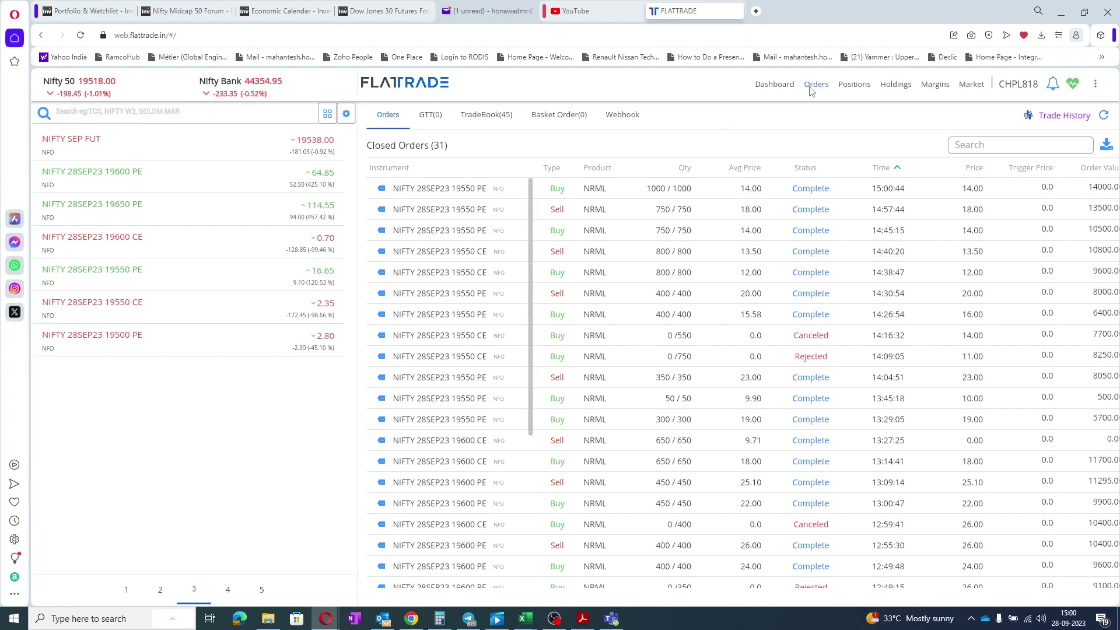
- Exit the NIFTY 28SEP23 19550 PE position with a limit sell order for 1000 at a price of 19
left_click(844, 89)
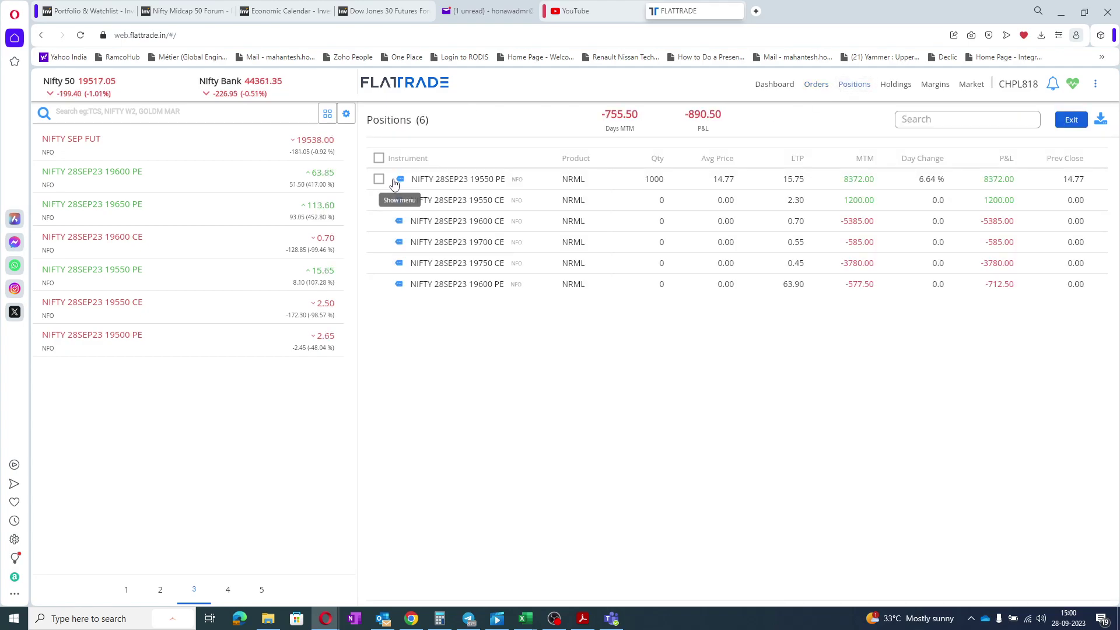
left_click(393, 183)
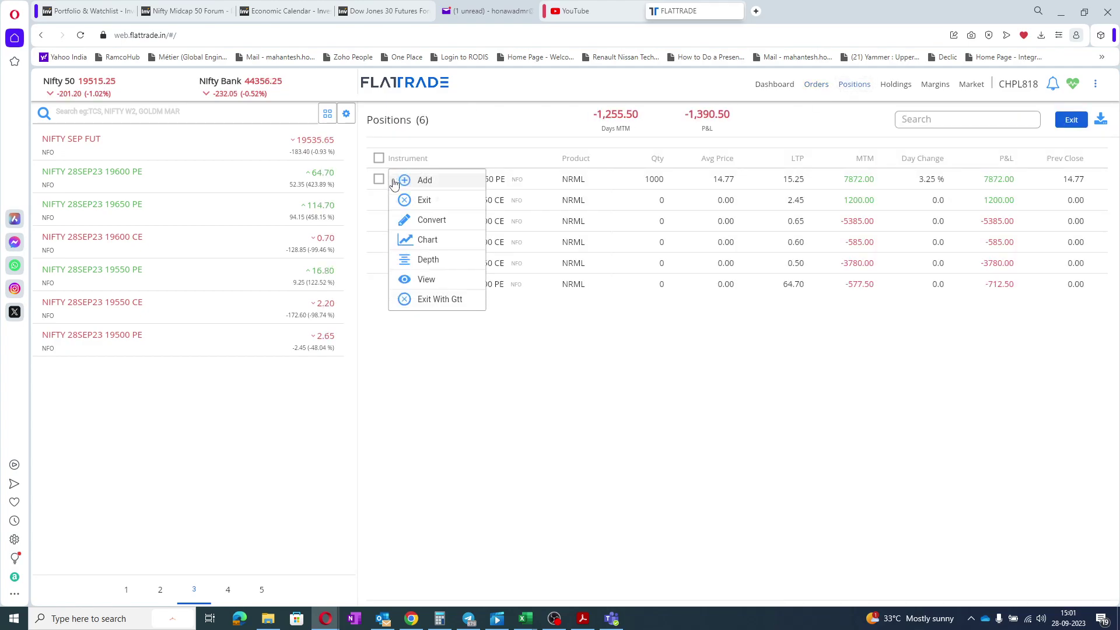
left_click(422, 200)
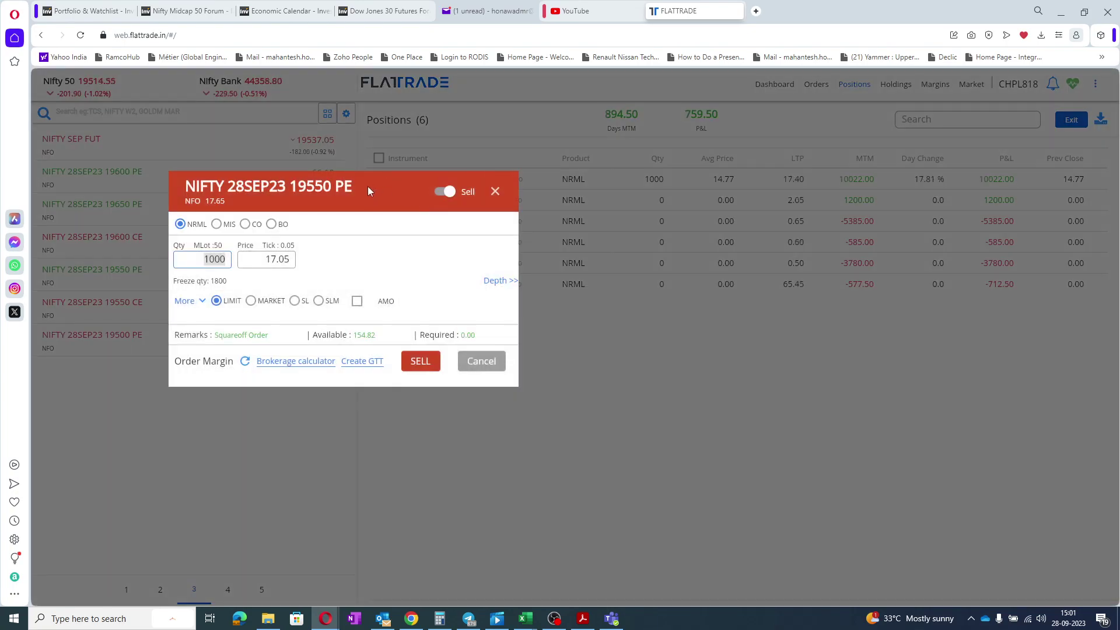
left_click_drag(447, 228, 601, 307)
double_click(501, 386)
type("1")
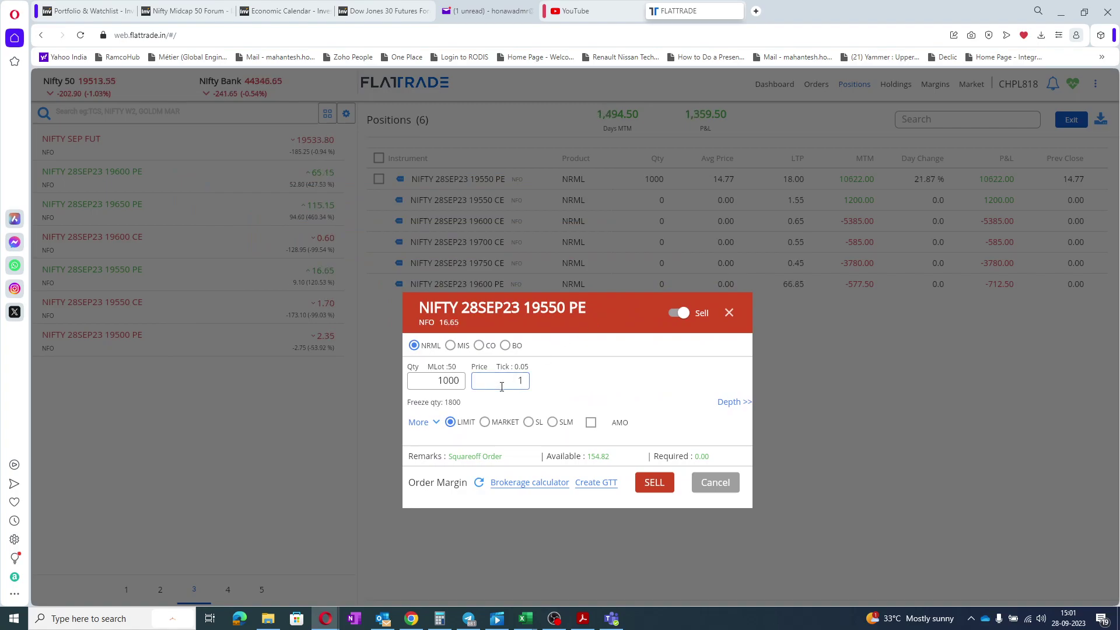
key("Return")
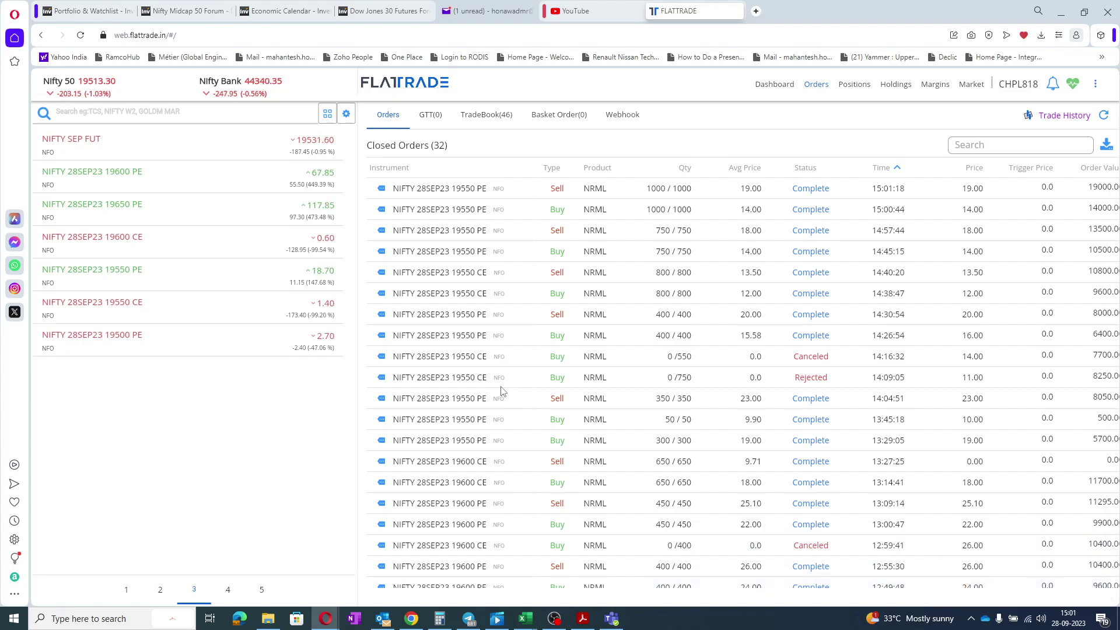
- Check the positions and margins, and place a limit buy order for 1000 NIFTY 28SEP23 19550 PE at a price of 12
left_click(845, 88)
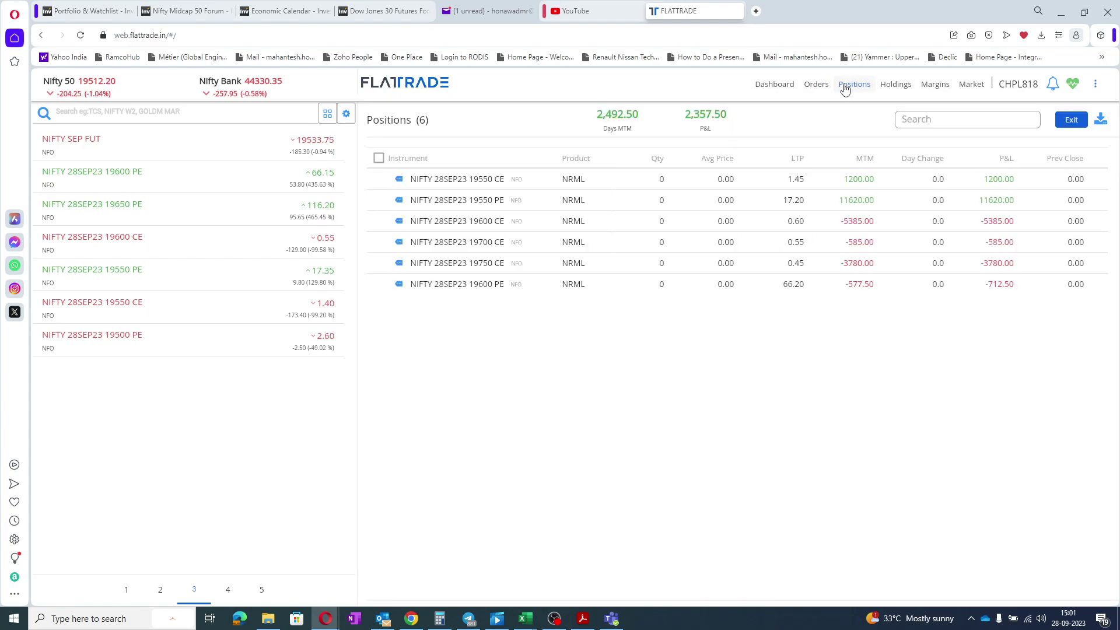
left_click(935, 85)
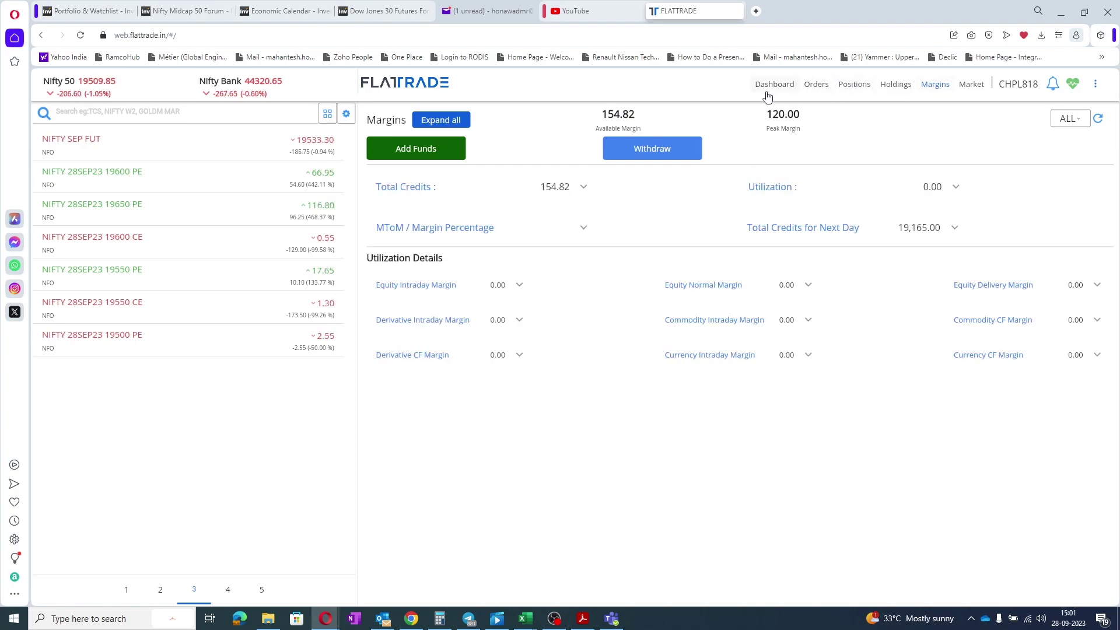
mouse_move(331, 273)
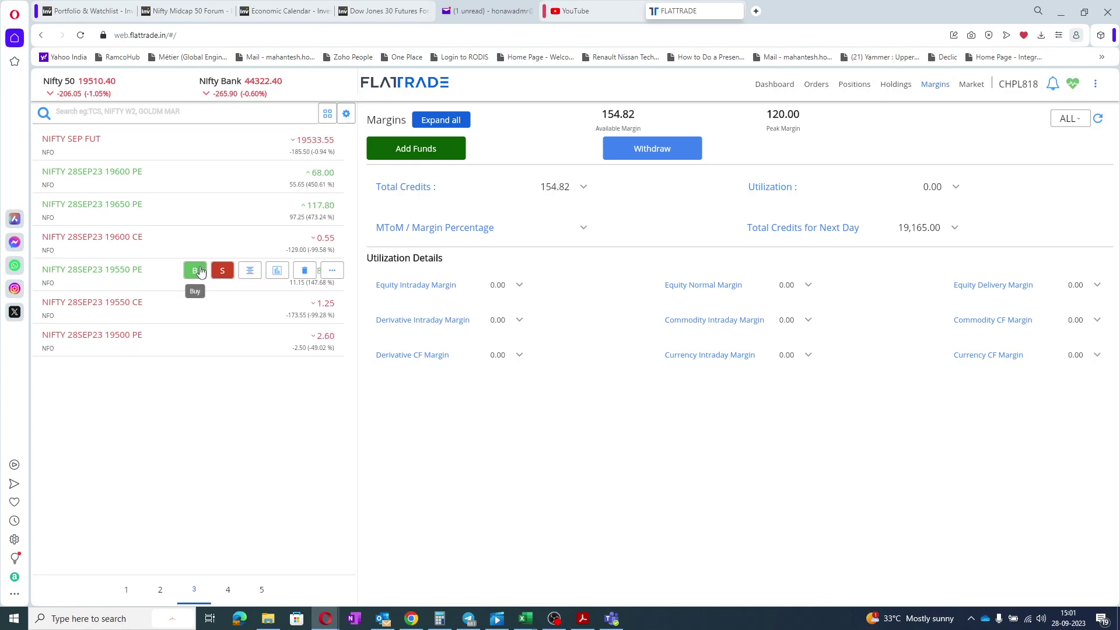
left_click(196, 270)
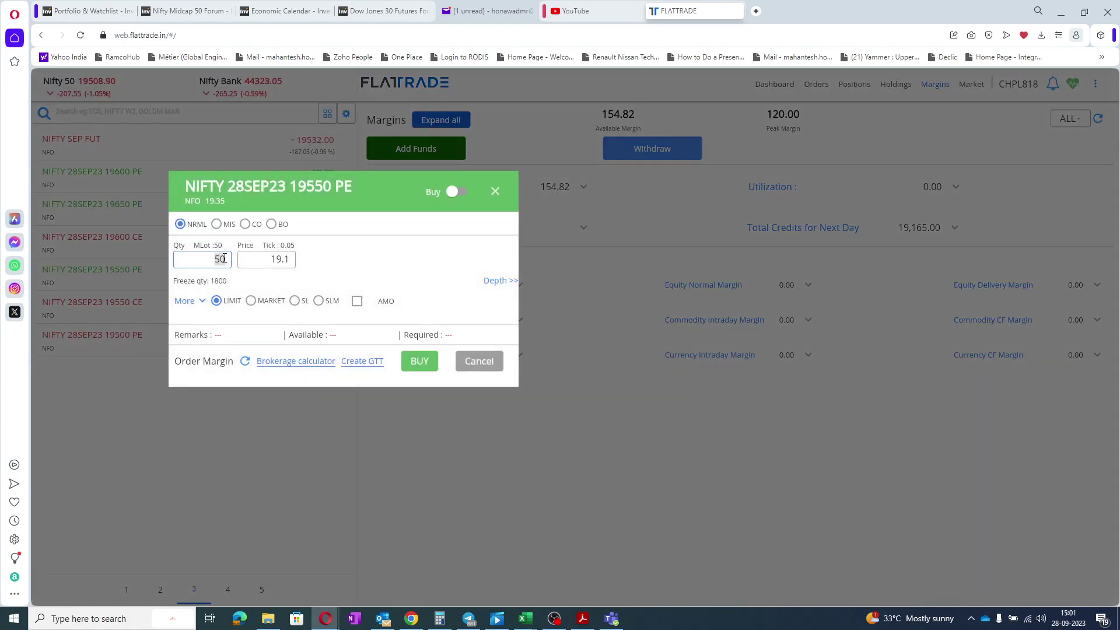
type("1000")
left_click(262, 258)
type("12")
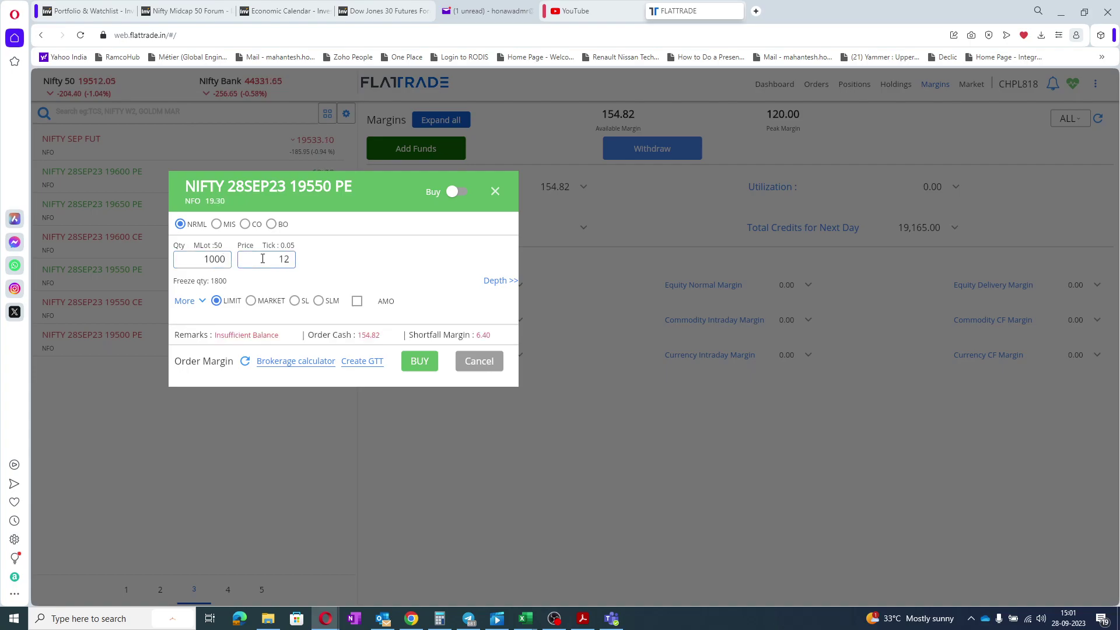
key("Return")
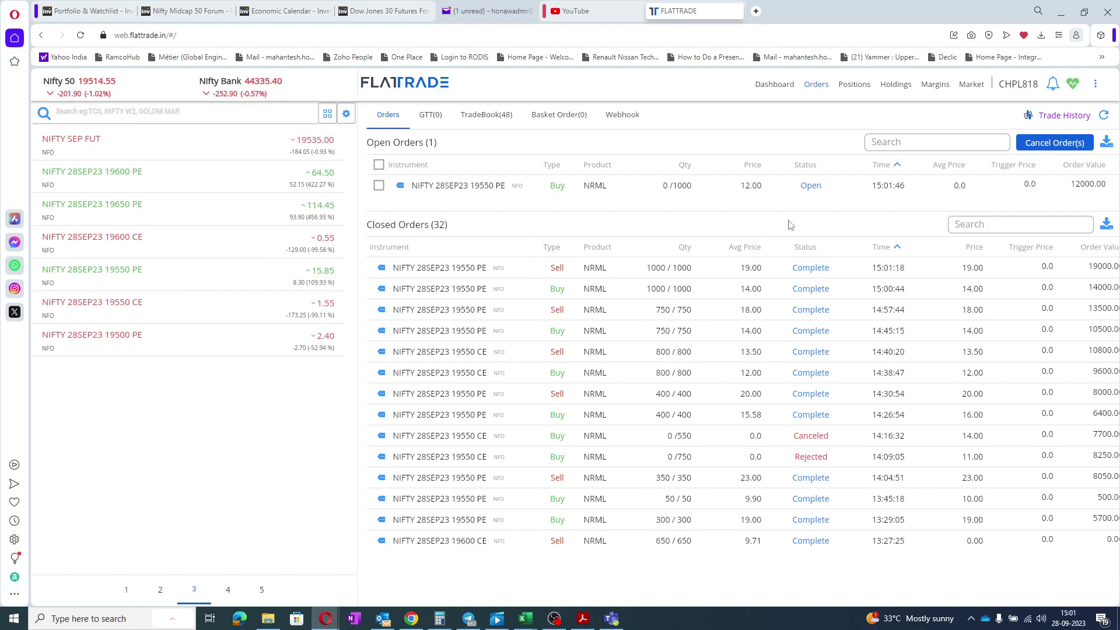
- Review the margins, the order book, and the market depth of NIFTY SEP FUT and NIFTY 28SEP23 19550 PE
left_click(934, 85)
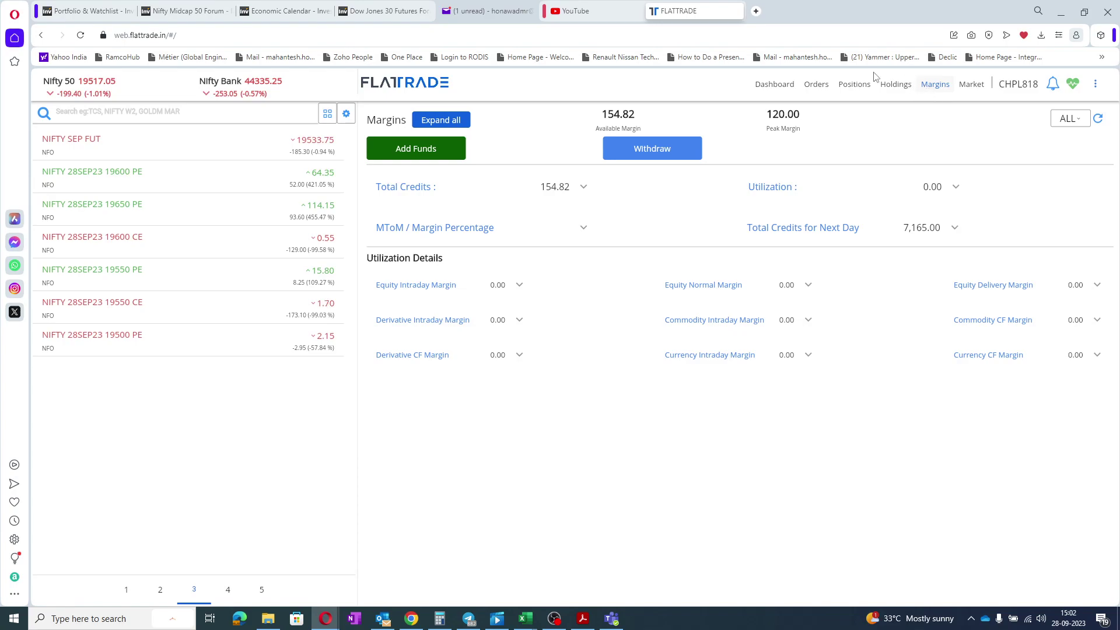
left_click(825, 86)
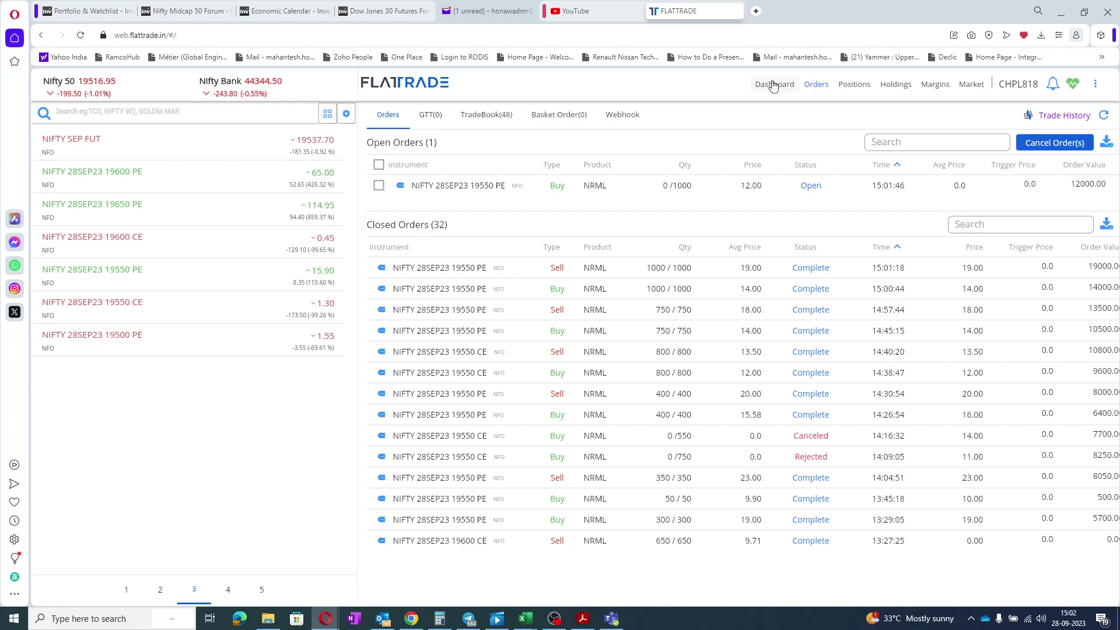
left_click(250, 141)
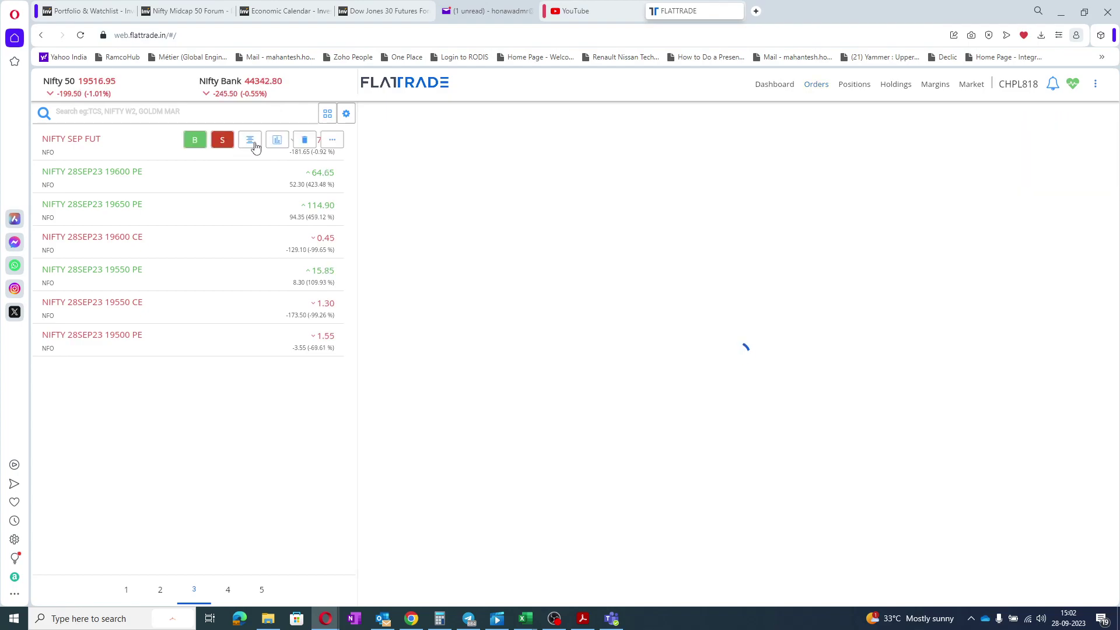
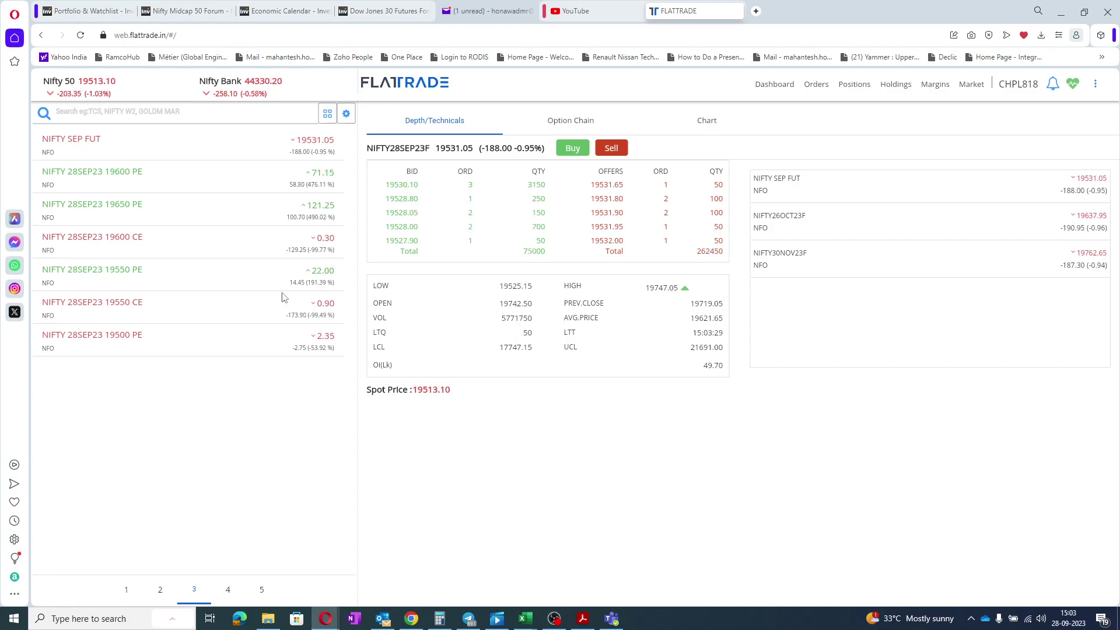
left_click(262, 271)
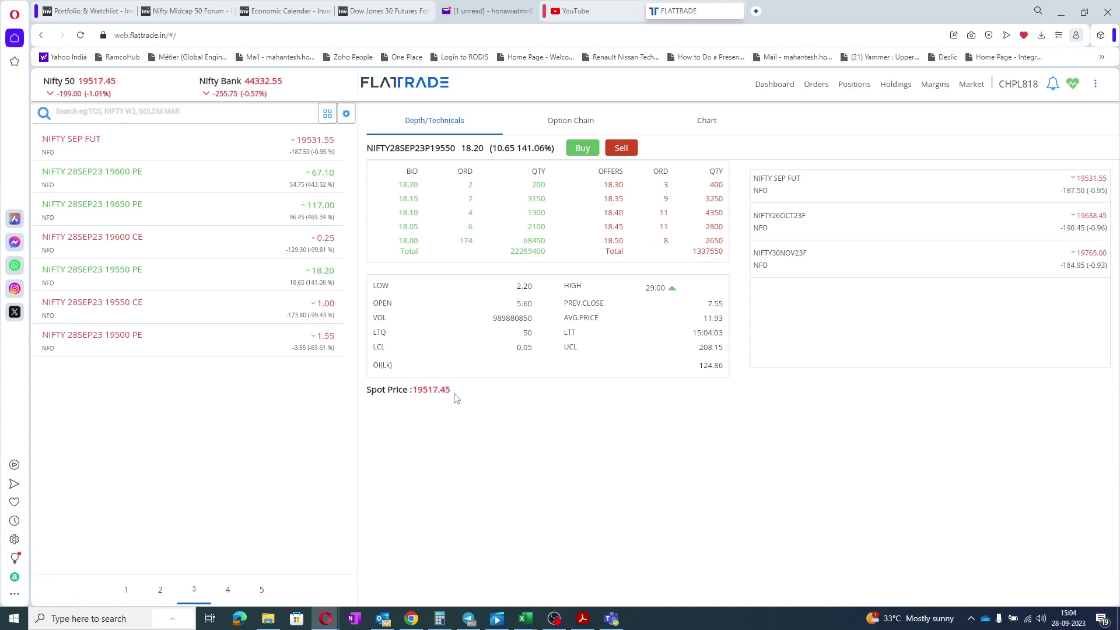
mouse_move(314, 140)
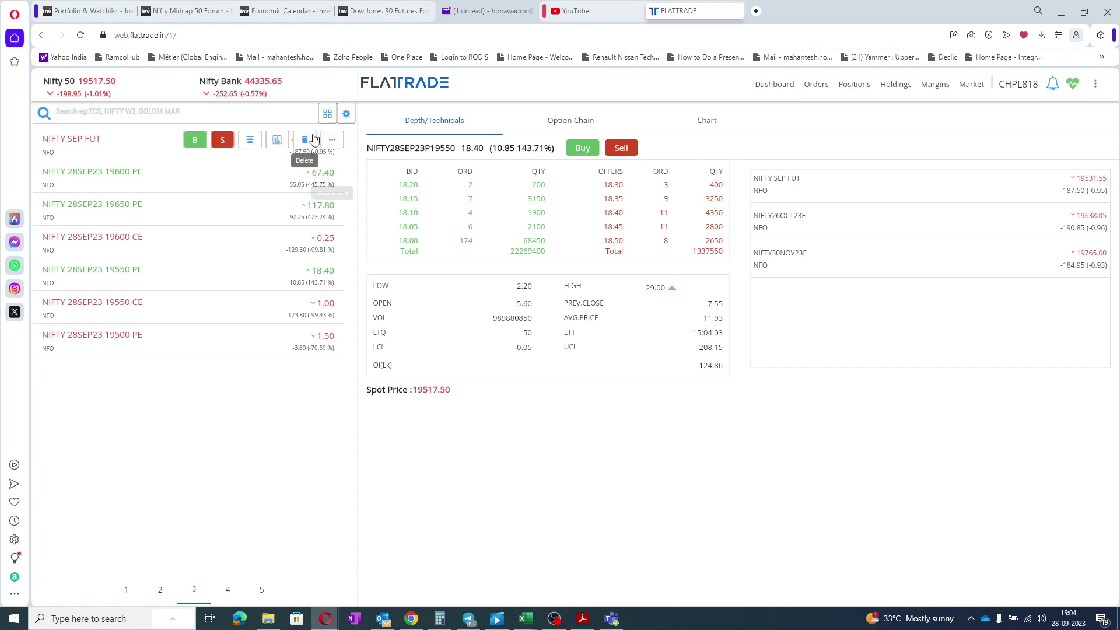
left_click(248, 142)
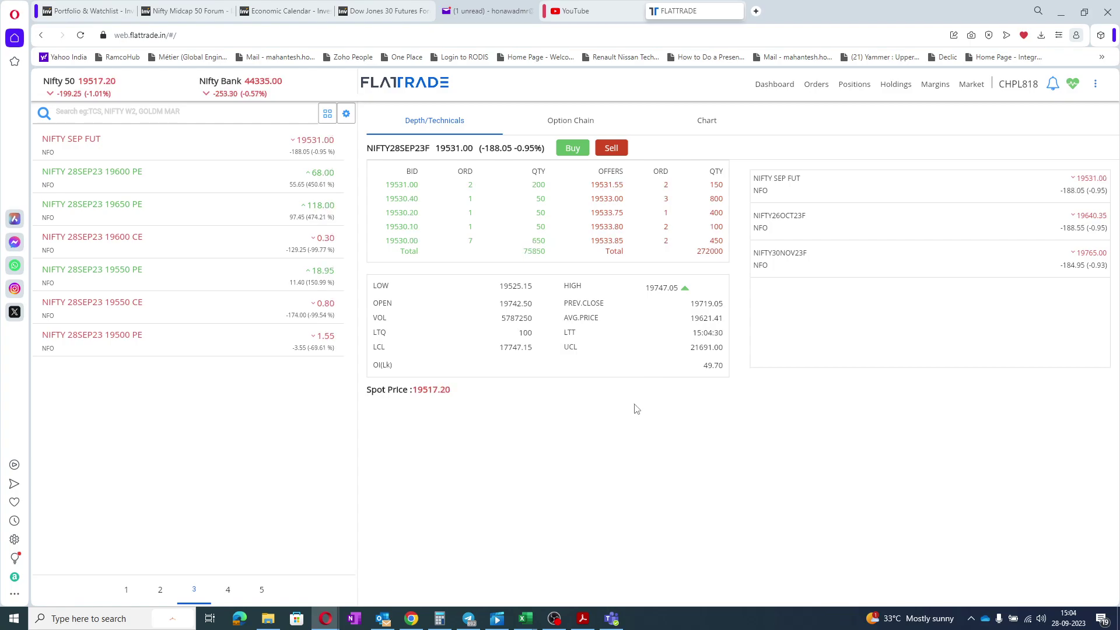
left_click(554, 619)
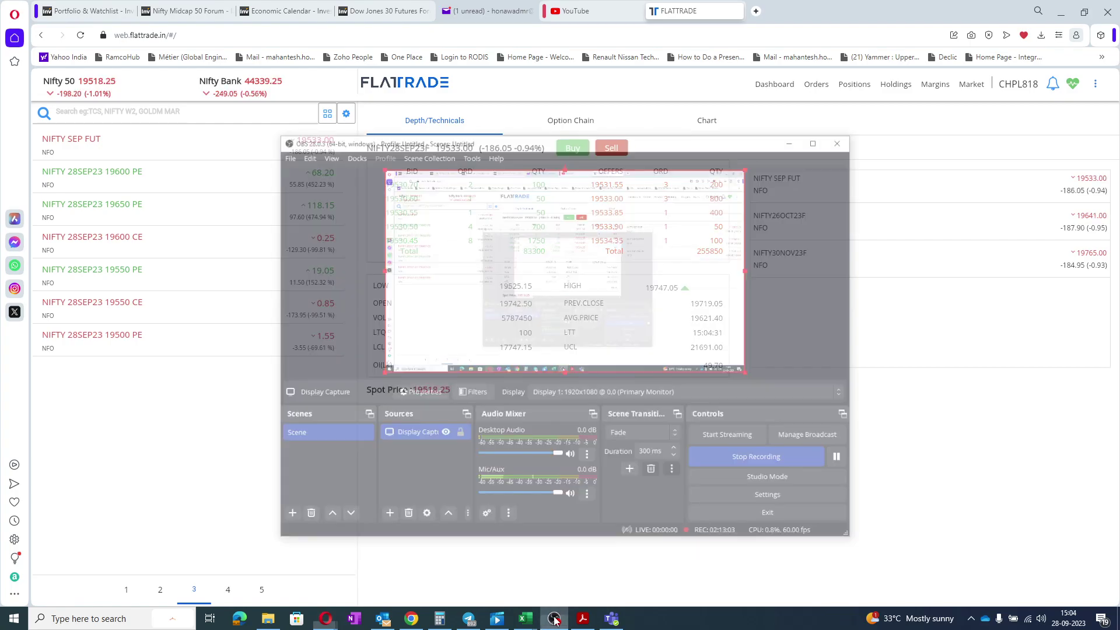
left_click(554, 619)
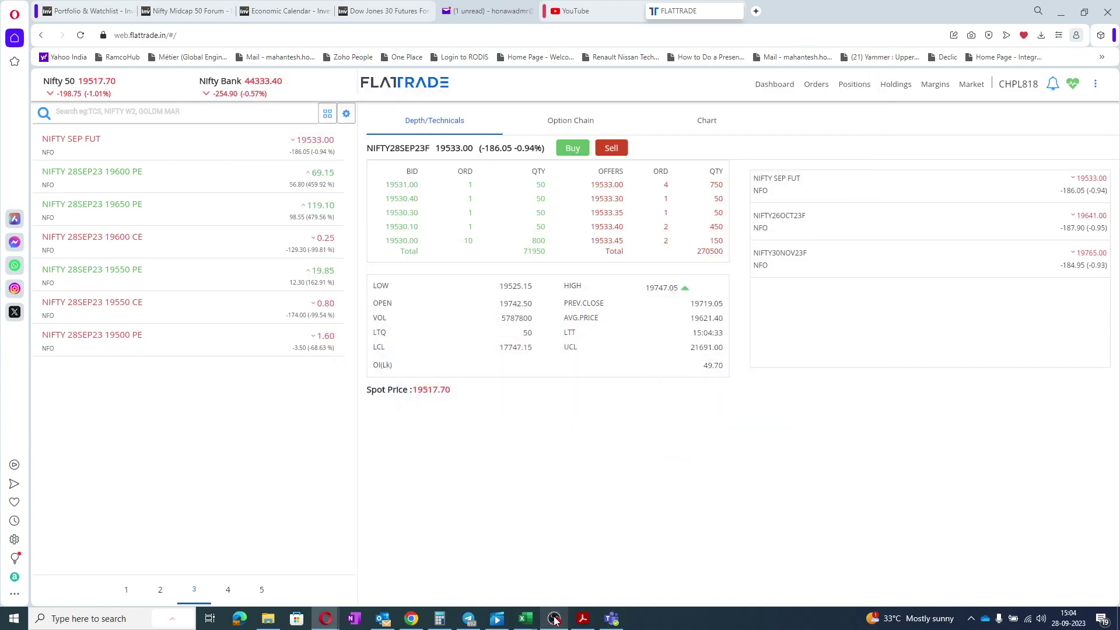
- Switch to Microsoft Teams, view the profile card of the open chat's contact, and return to the trading page
left_click(609, 617)
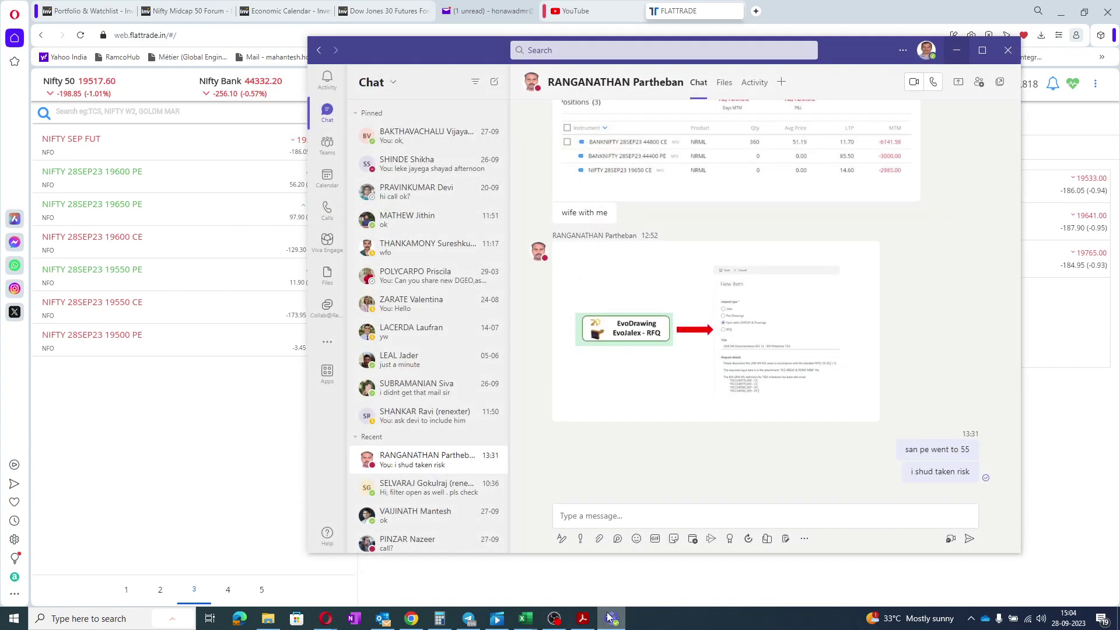
left_click(609, 617)
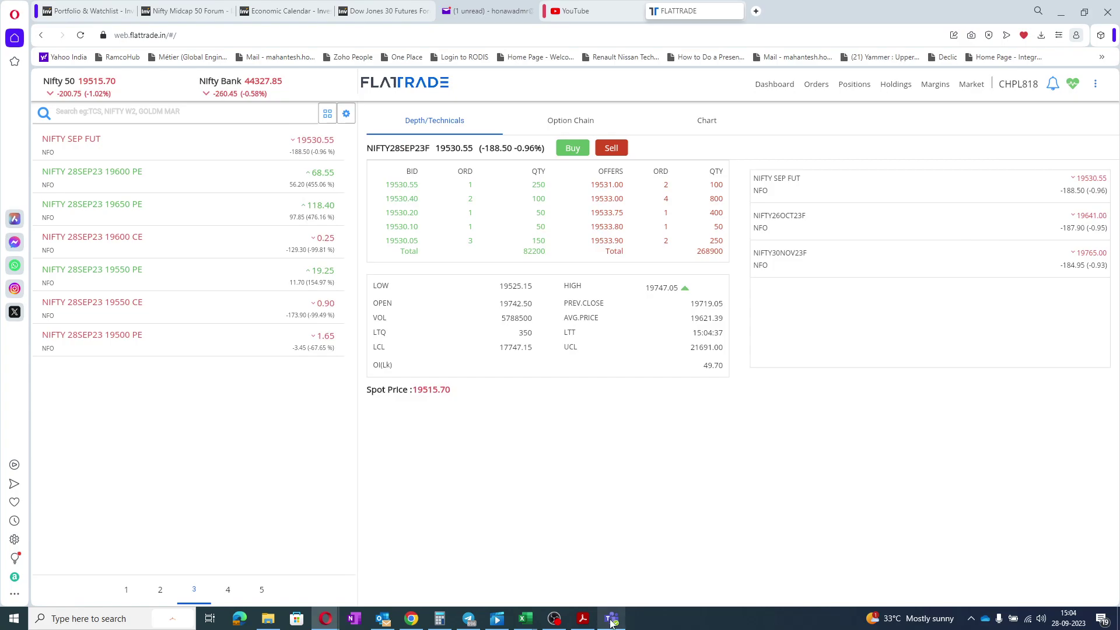
left_click(610, 621)
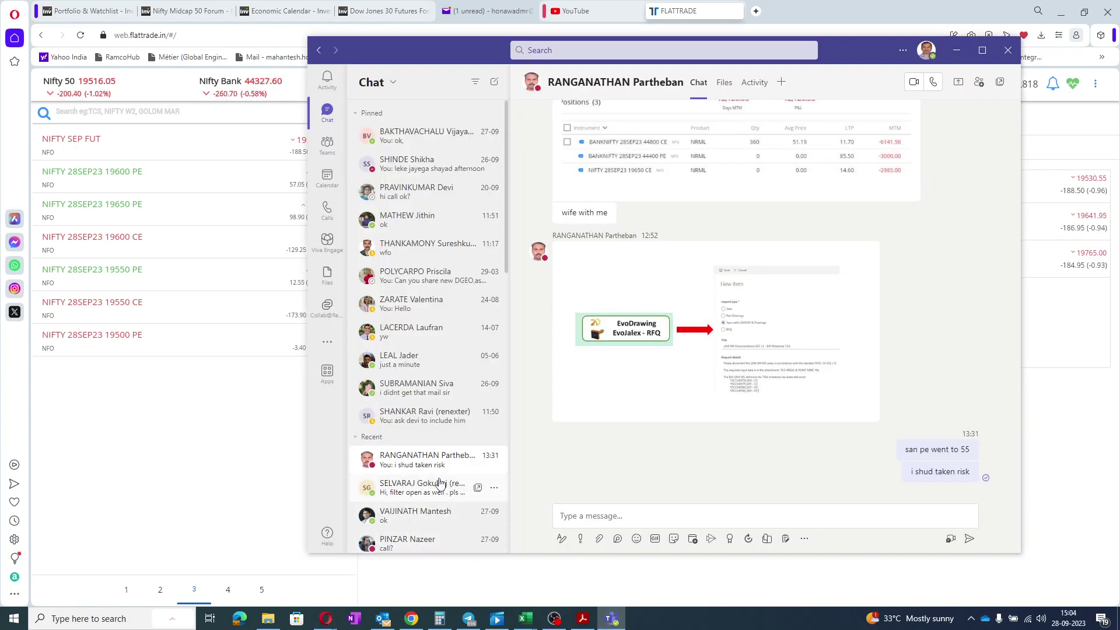
left_click(596, 88)
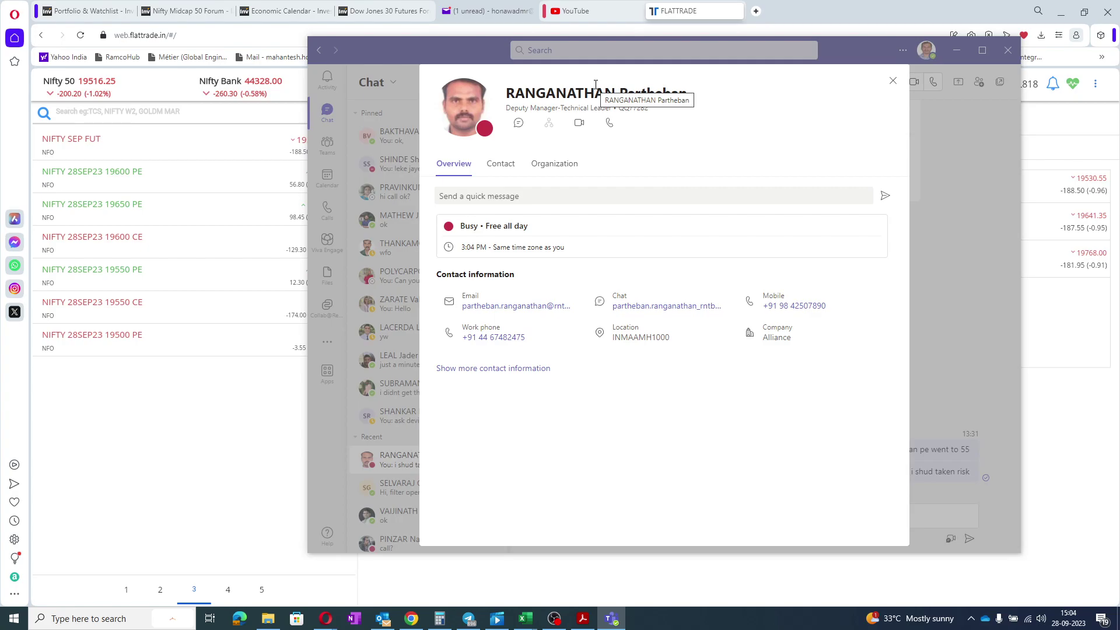
left_click(892, 81)
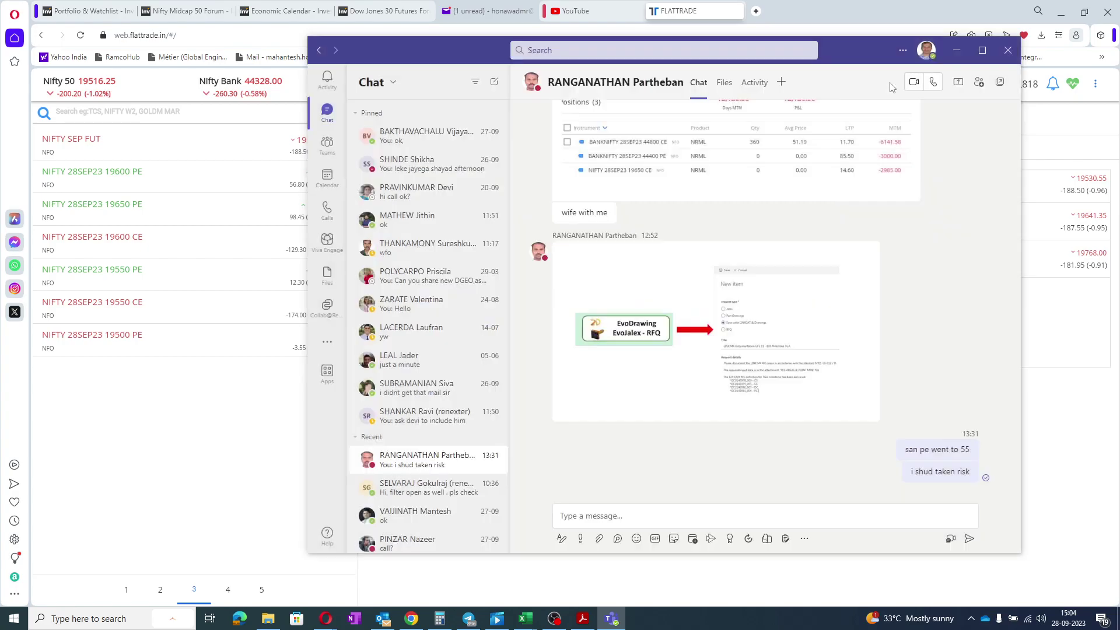
left_click(956, 51)
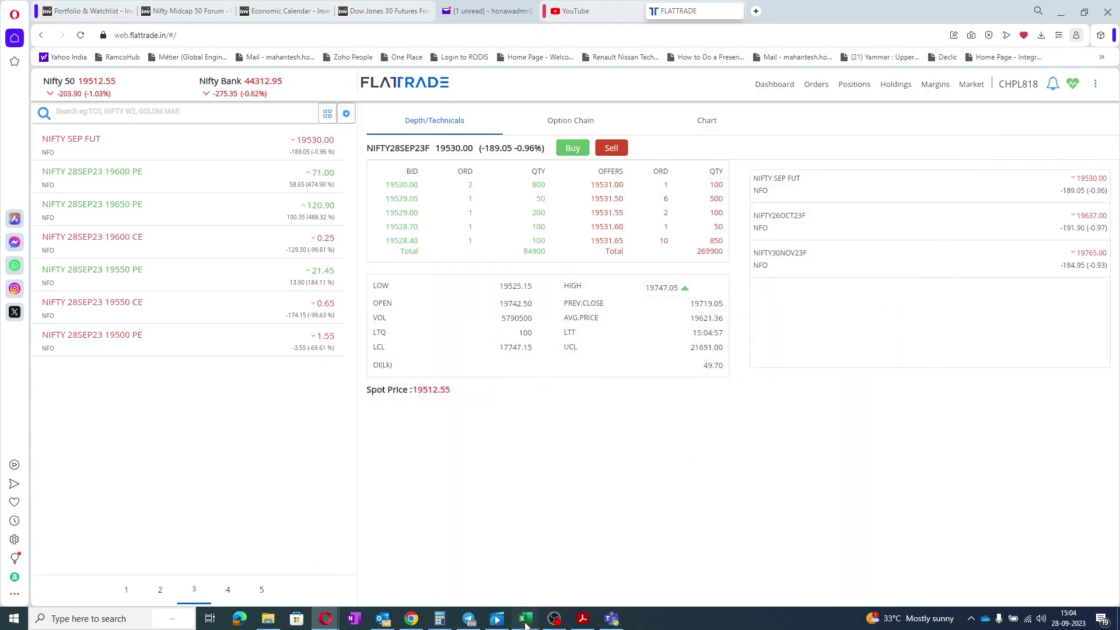
- Copy the positions screenshot from Sheet4 of the catia trade Excel workbook and minimize the workbook
mouse_move(526, 622)
mouse_move(412, 564)
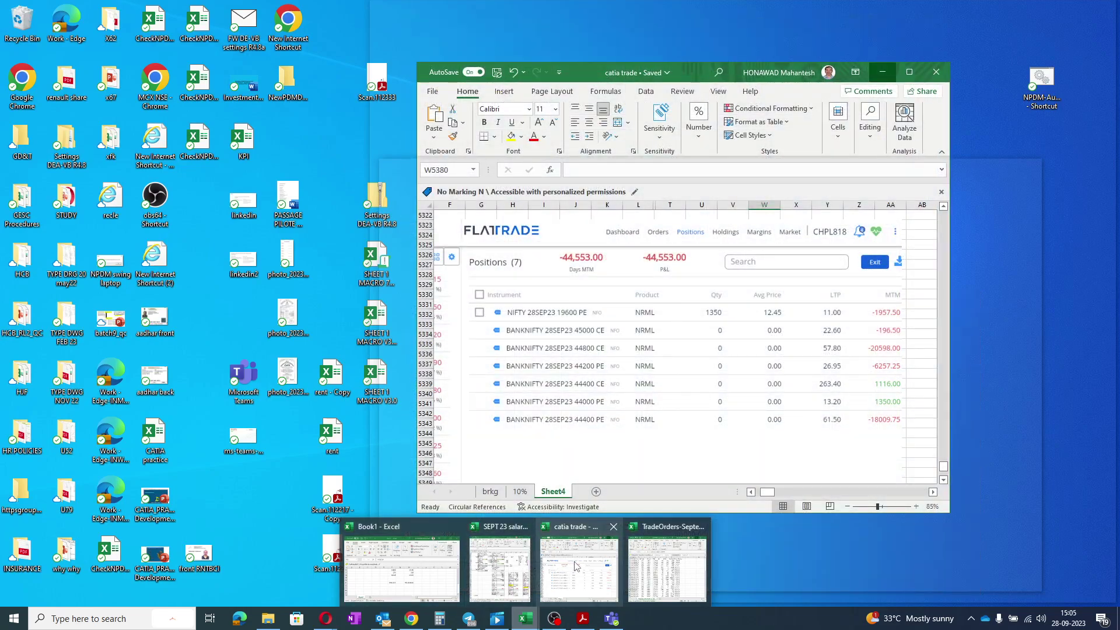
left_click(576, 566)
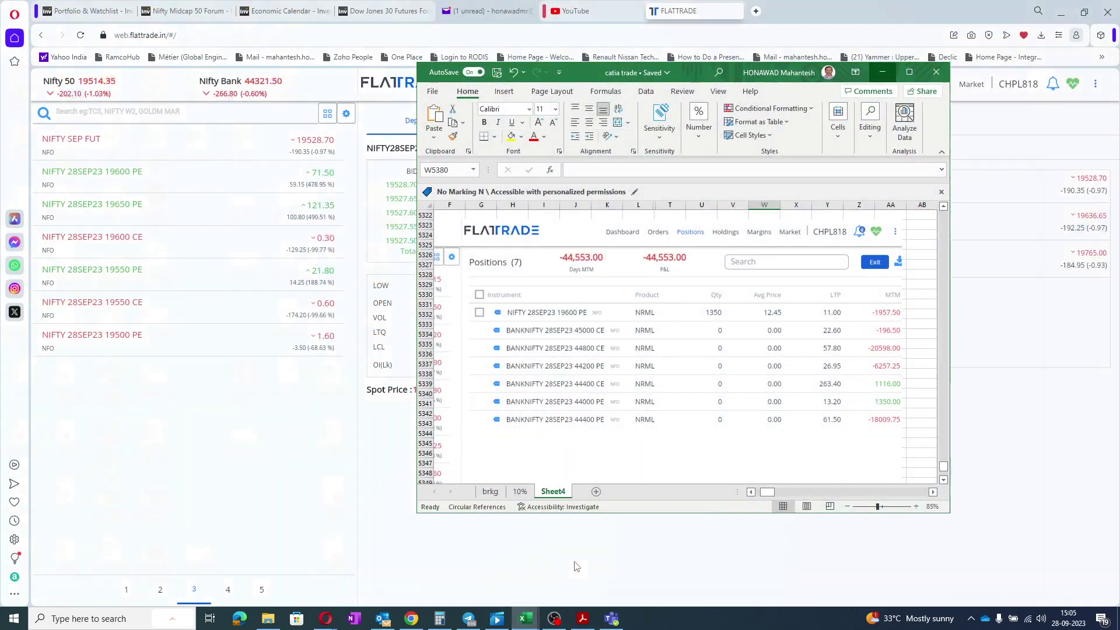
right_click(667, 382)
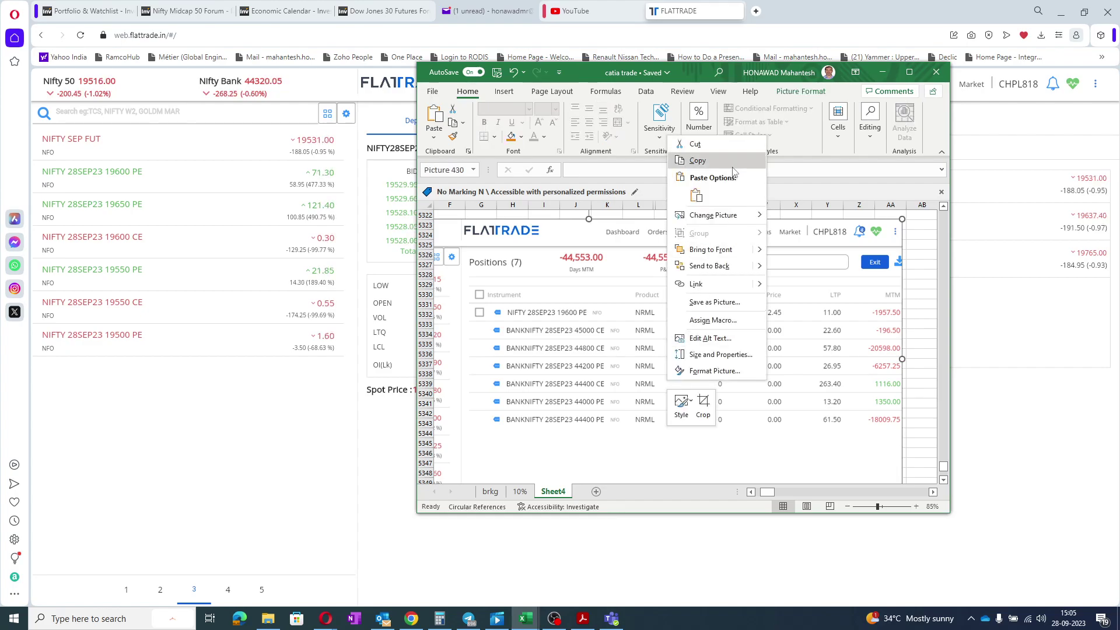
left_click(728, 163)
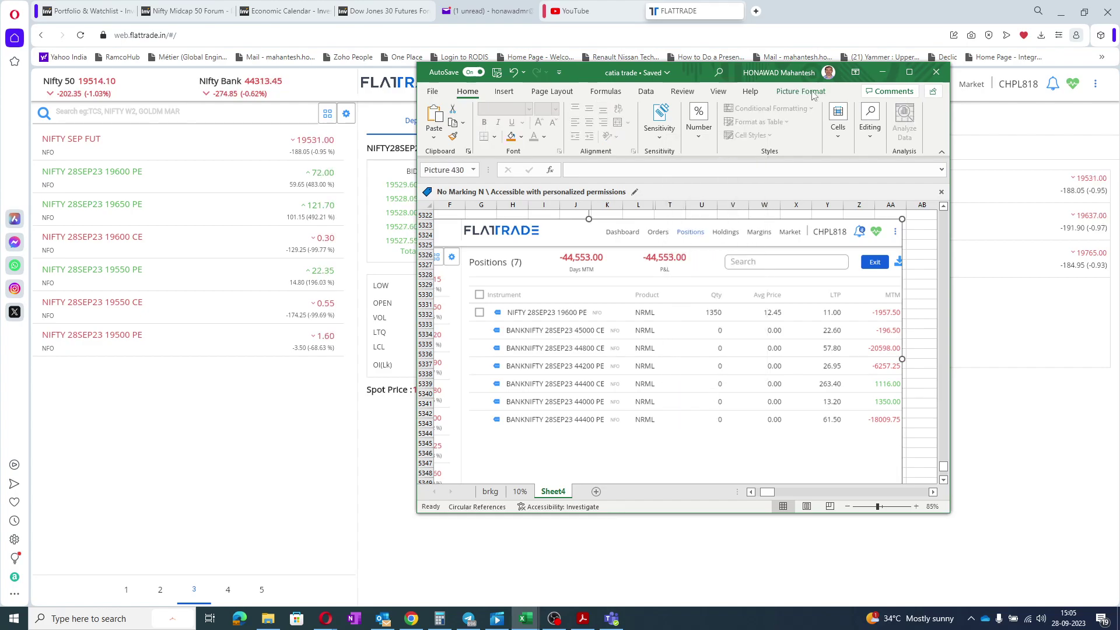
left_click(881, 72)
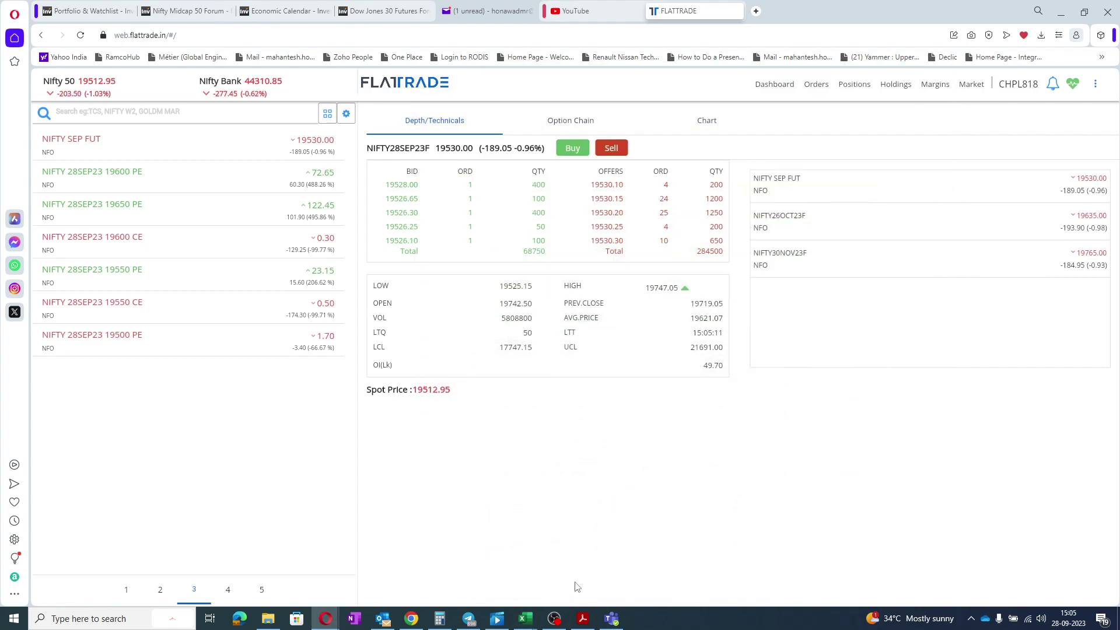
- Switch to Microsoft Teams, send the copied positions screenshot in the open chat, and return to the trading page
left_click(611, 618)
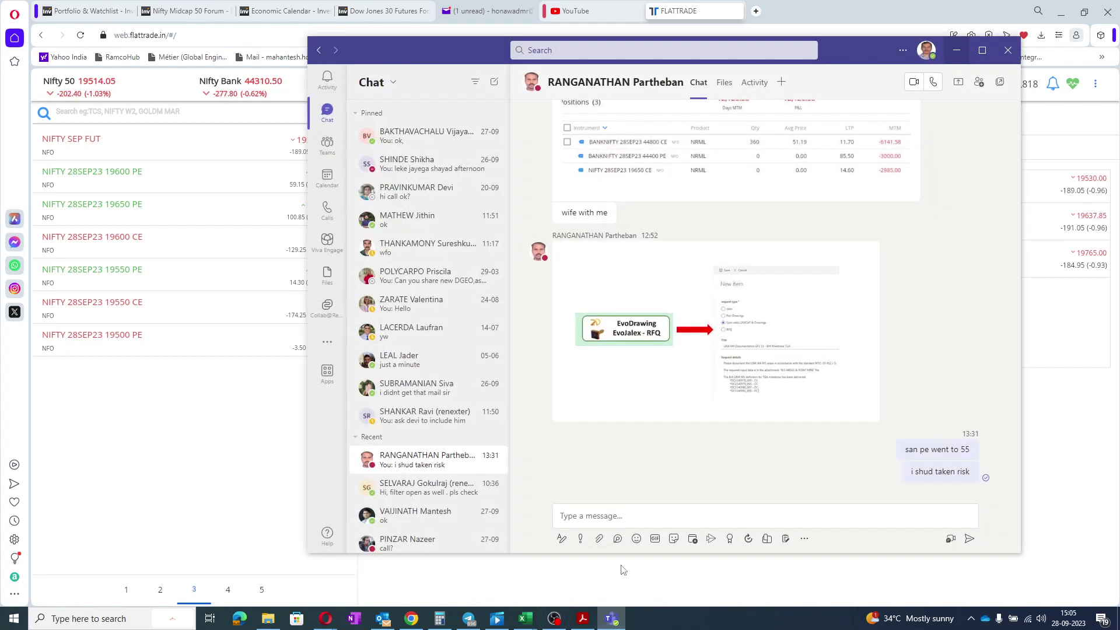
left_click(611, 515)
key("ctrl+v")
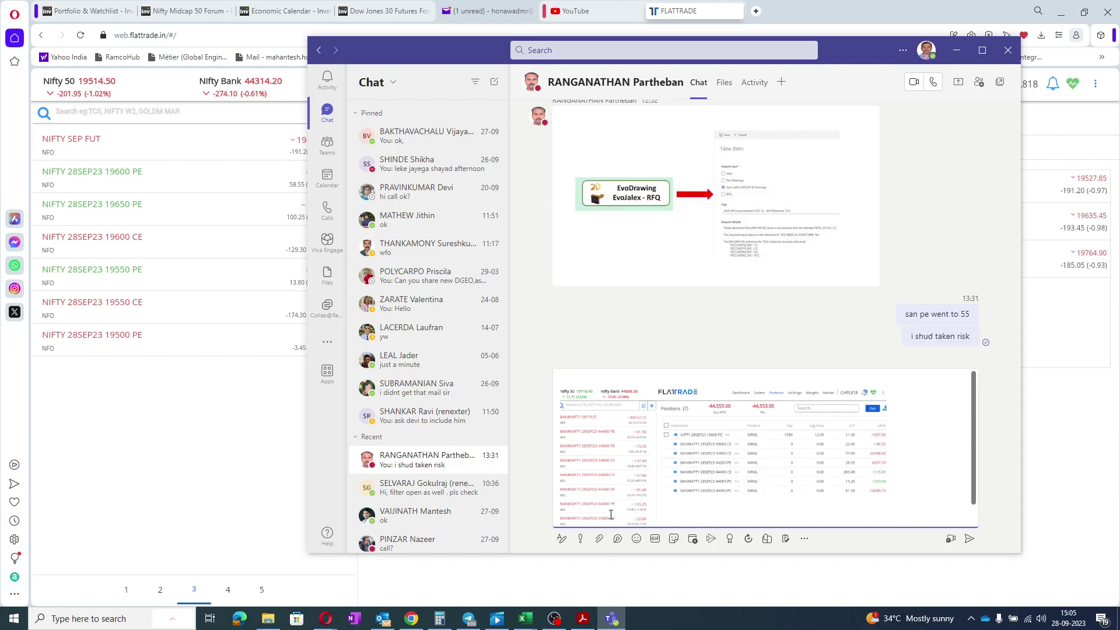
key("Return")
left_click(188, 476)
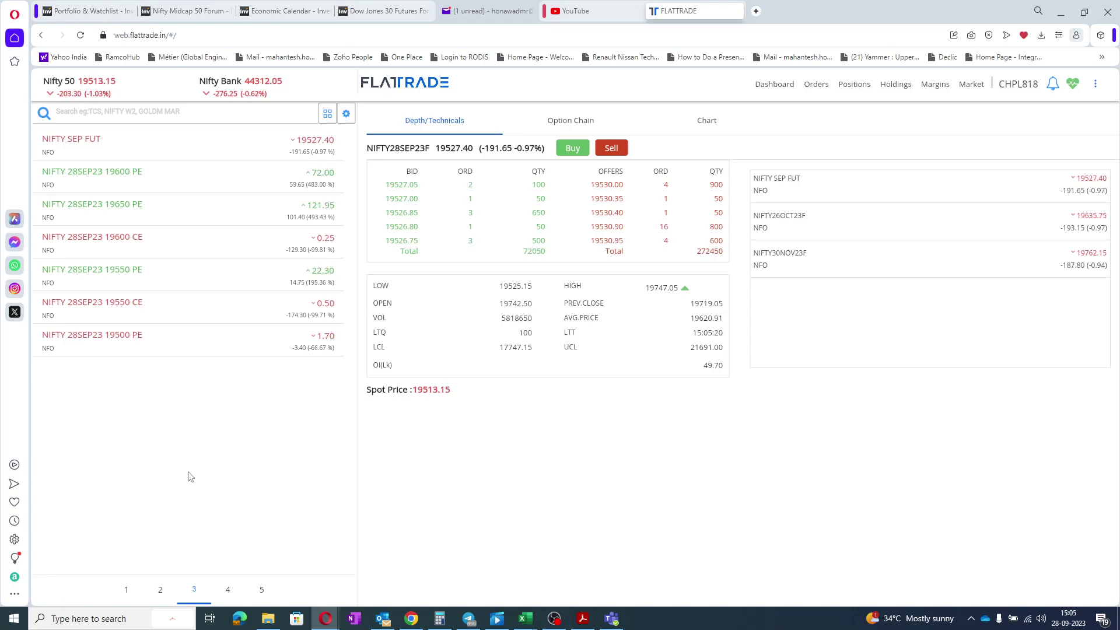
- Modify the open NIFTY 28SEP23 19550 PE buy order to a quantity of 500 at a limit price of 20
left_click(815, 85)
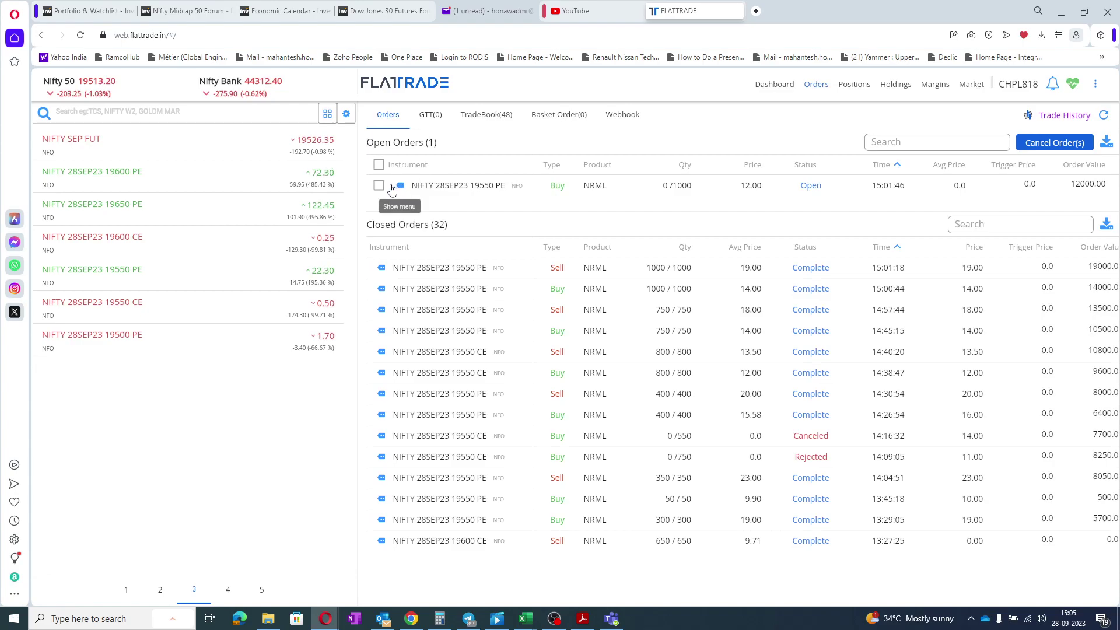
left_click(391, 186)
left_click(424, 187)
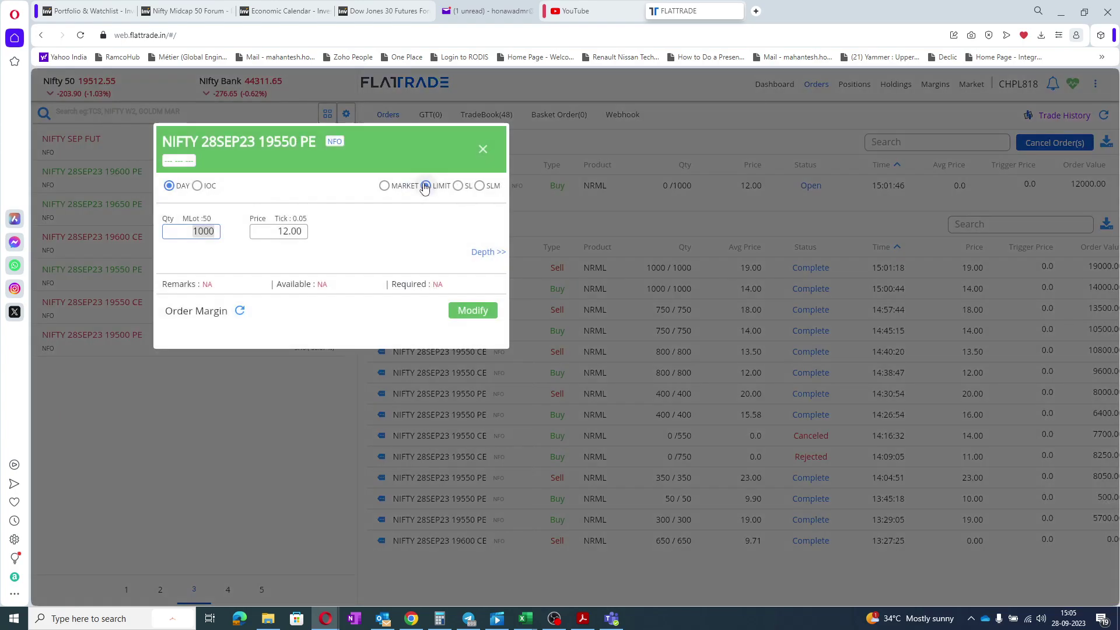
type("5")
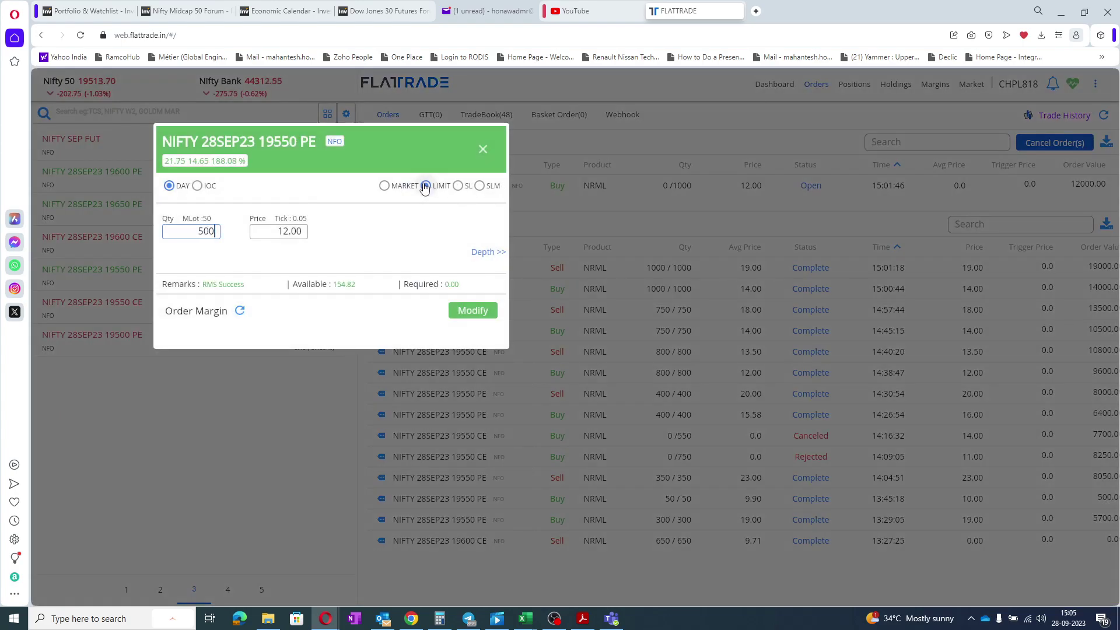
double_click(297, 233)
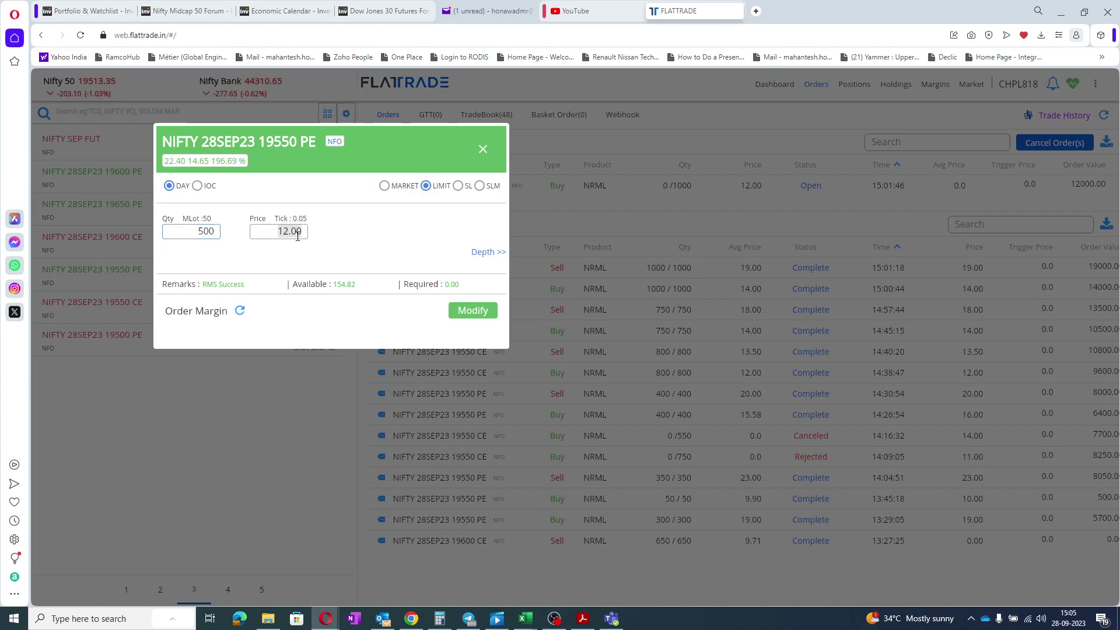
type("2")
left_click(471, 312)
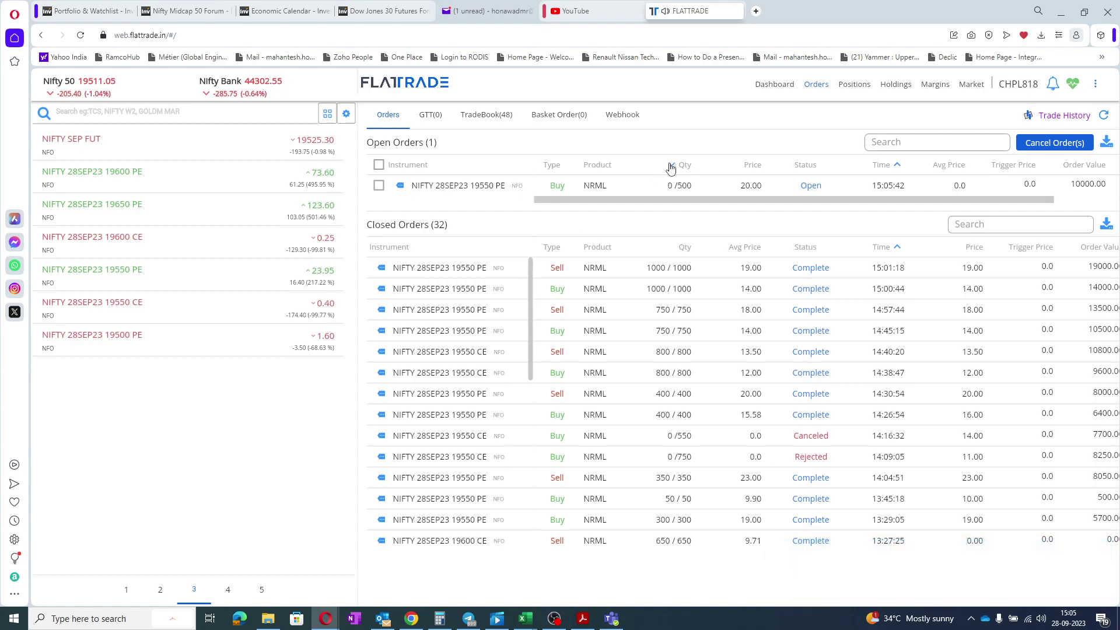
- Raise the limit price of the open NIFTY 28SEP23 19550 PE buy order to 25
left_click(390, 190)
left_click(418, 191)
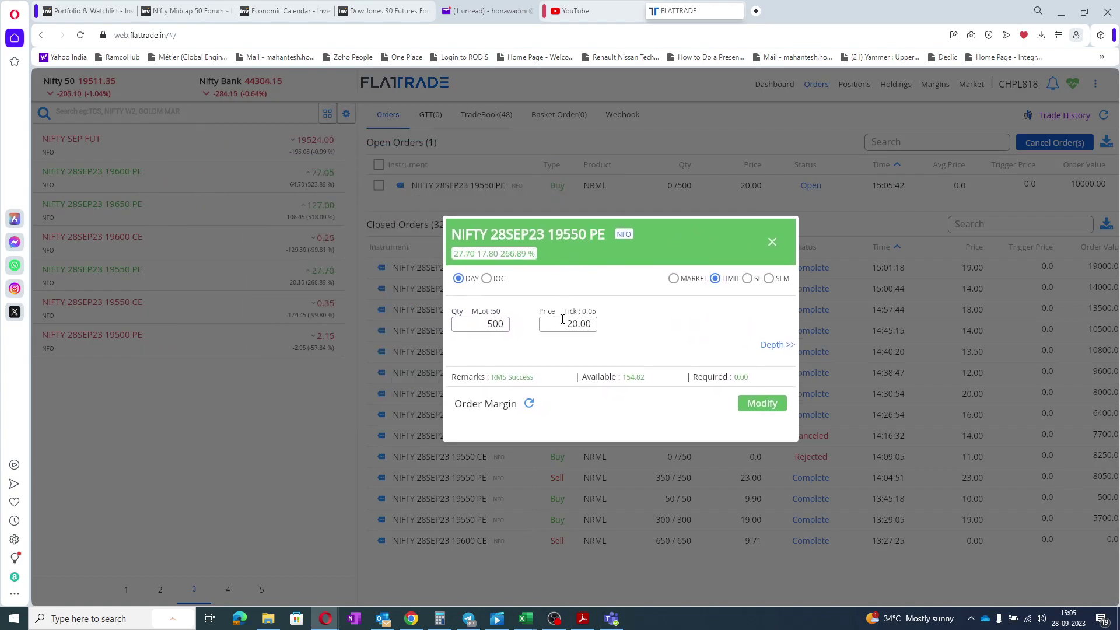
double_click(562, 320)
type("25")
key("Return")
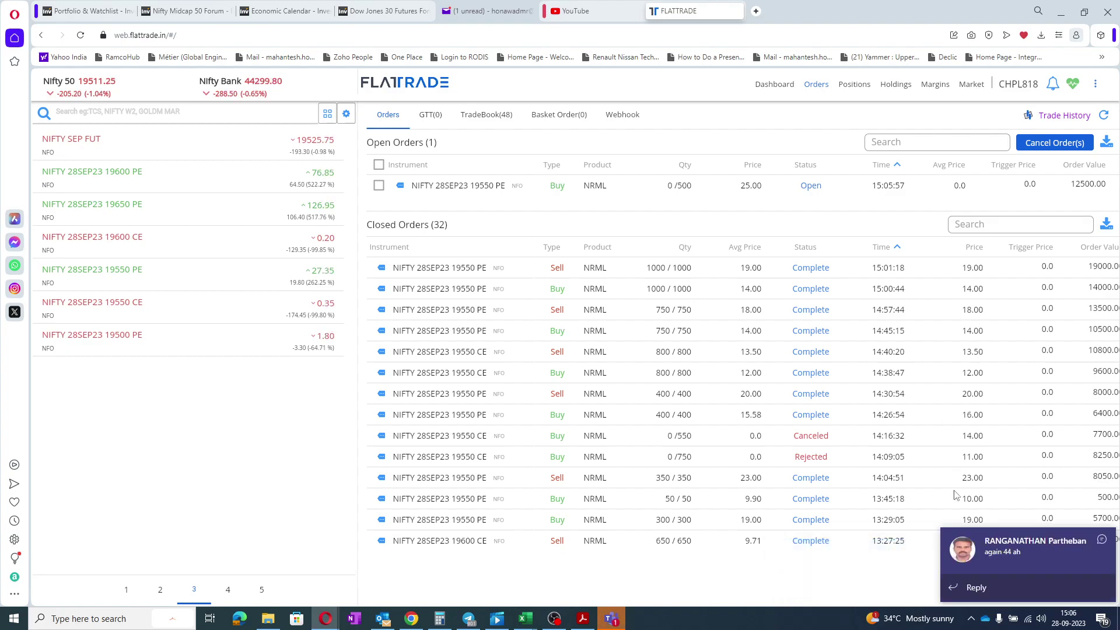
- Reply in the Teams chat with "no san yesterday" and "now that pe became 75", and return to the trading page
left_click(1007, 558)
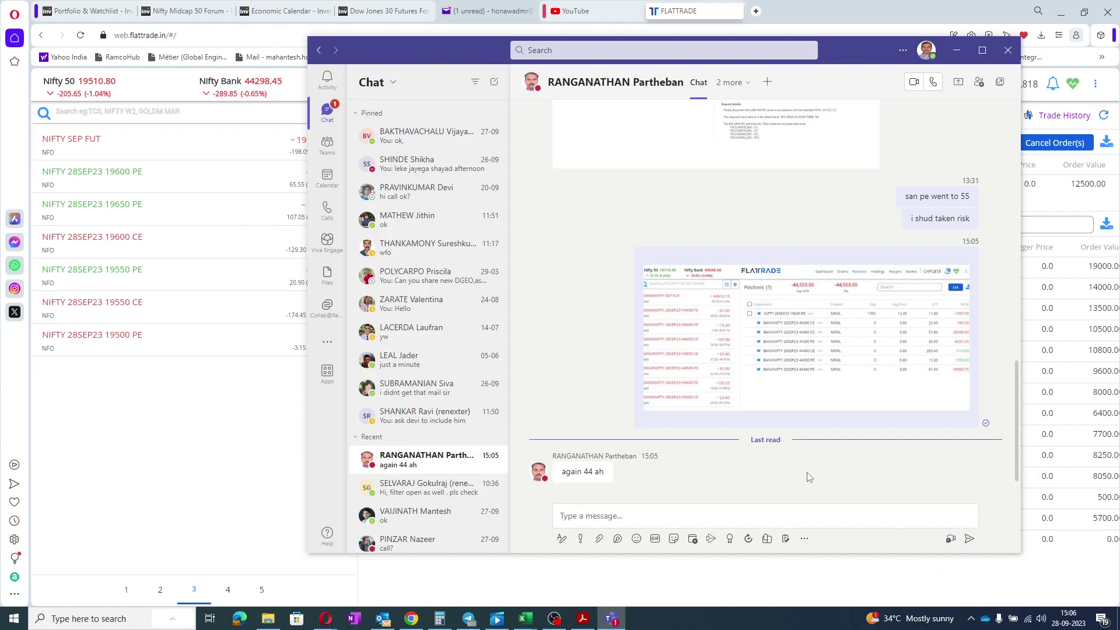
type("no san yesterday")
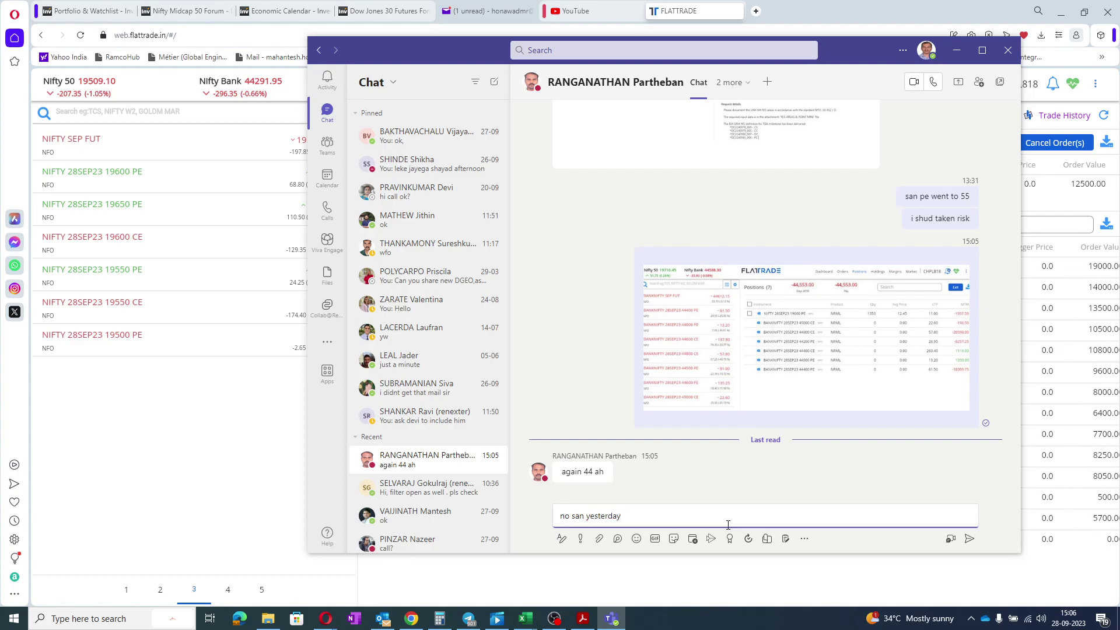
key("Return")
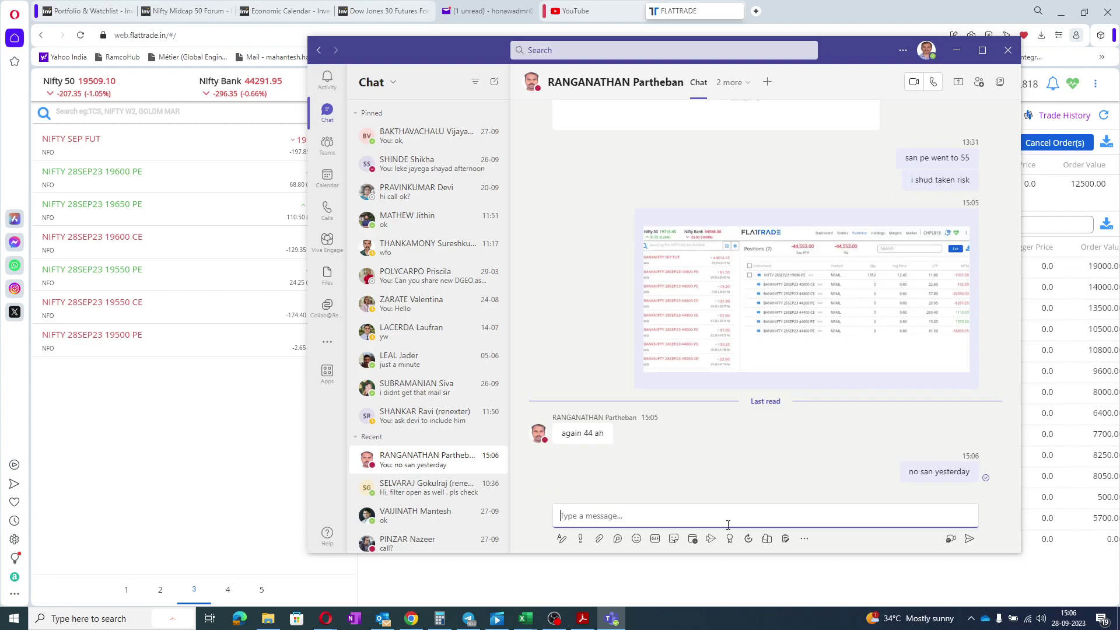
type("now that pe became 75")
key("Return")
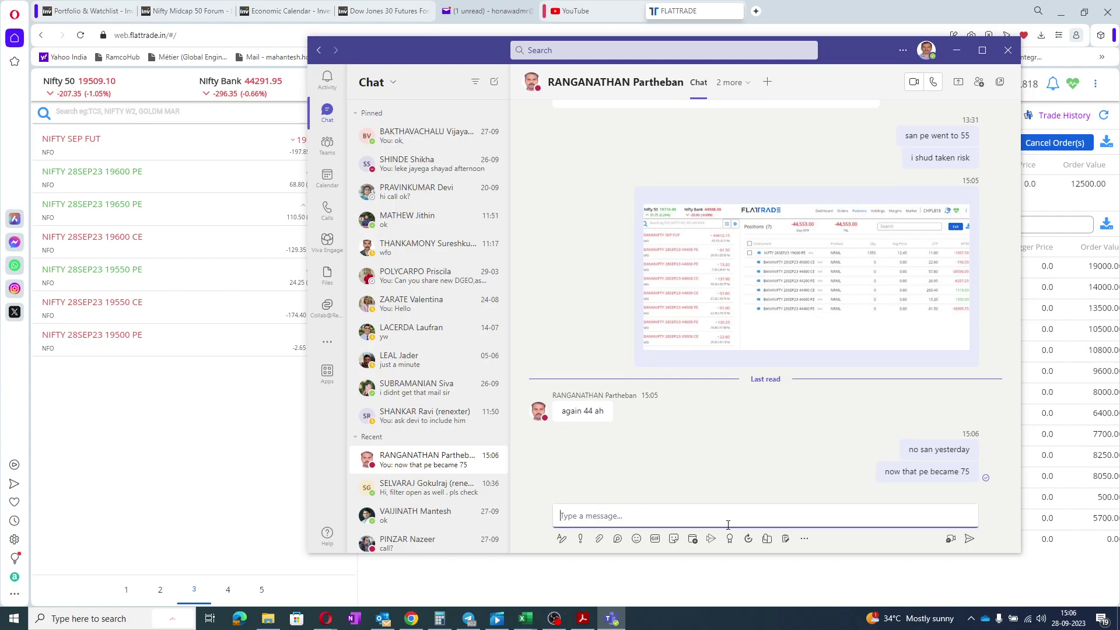
left_click(243, 471)
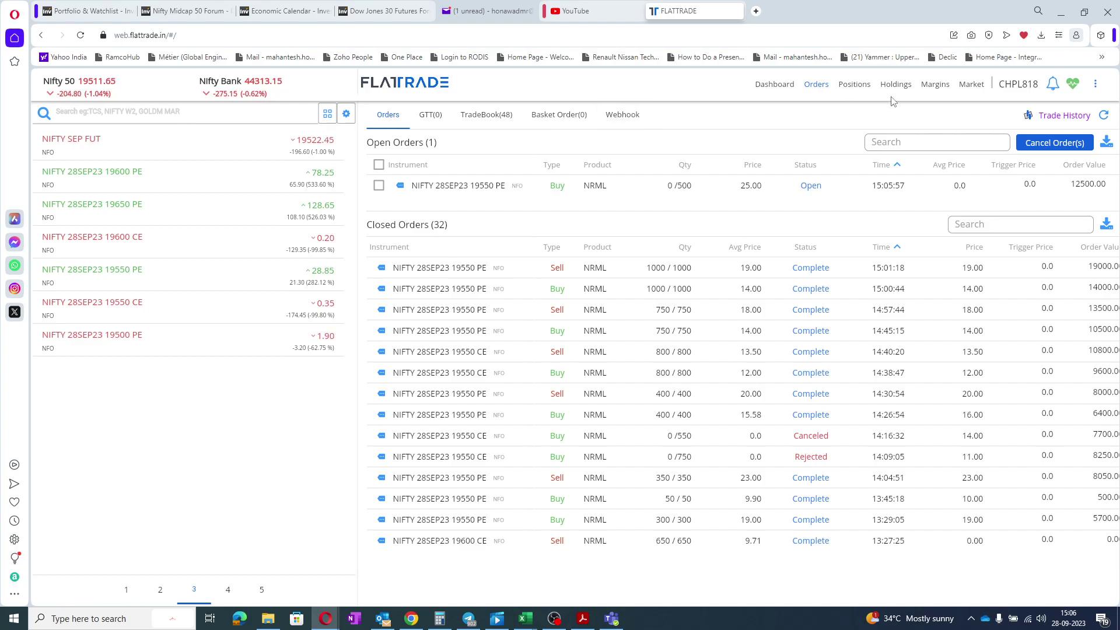
- Check the utilization breakdown in the margins, and enter 6700 in cell C17 of the Book1 Excel workbook
left_click(924, 86)
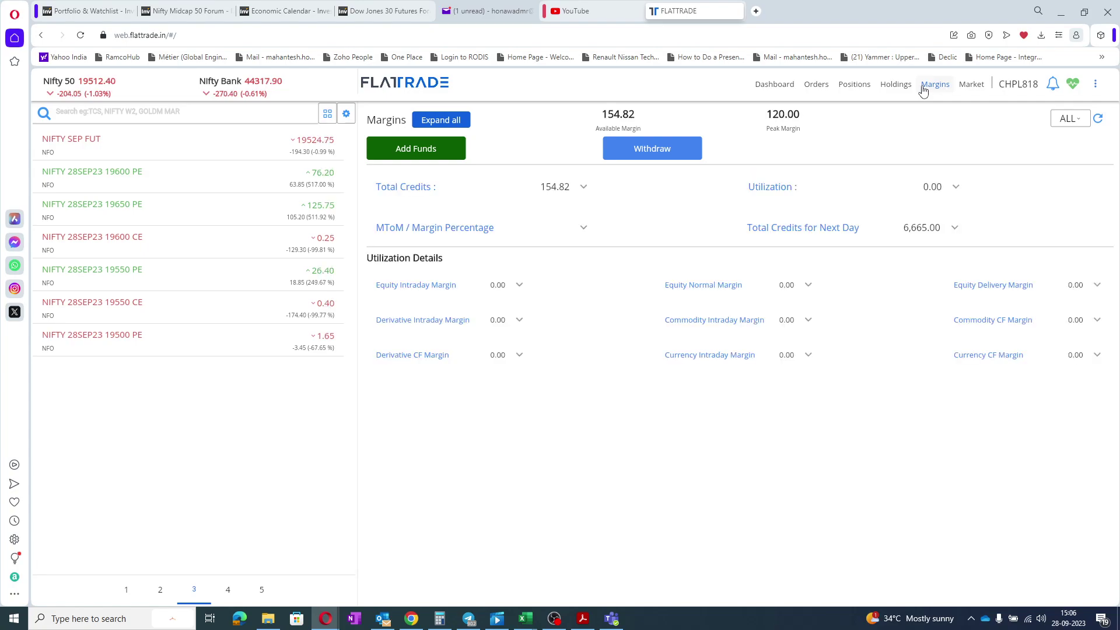
left_click(865, 185)
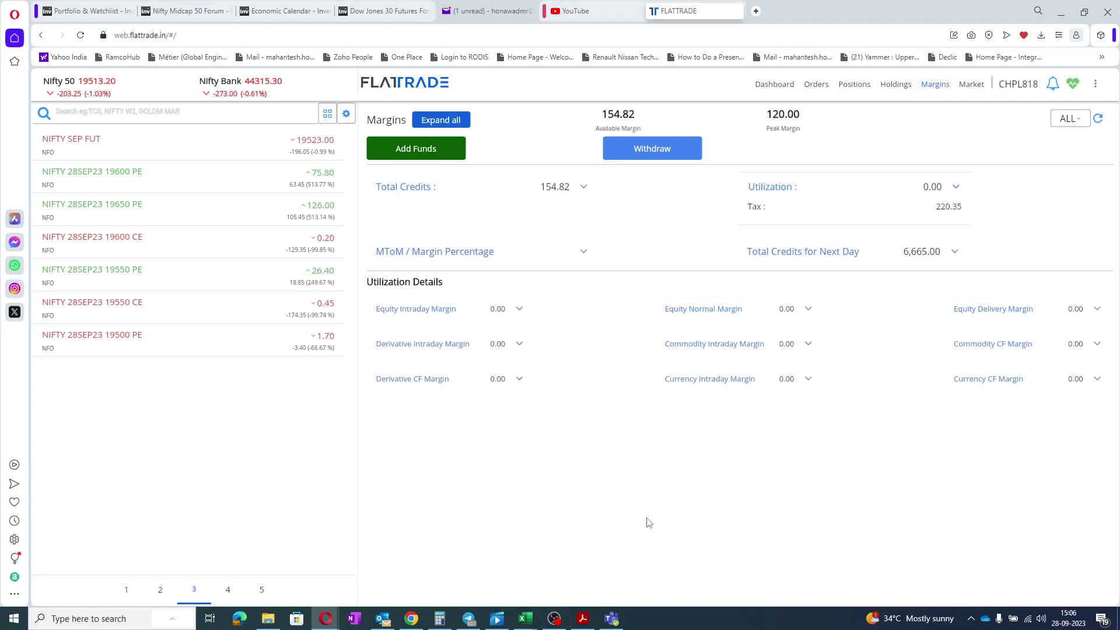
mouse_move(529, 623)
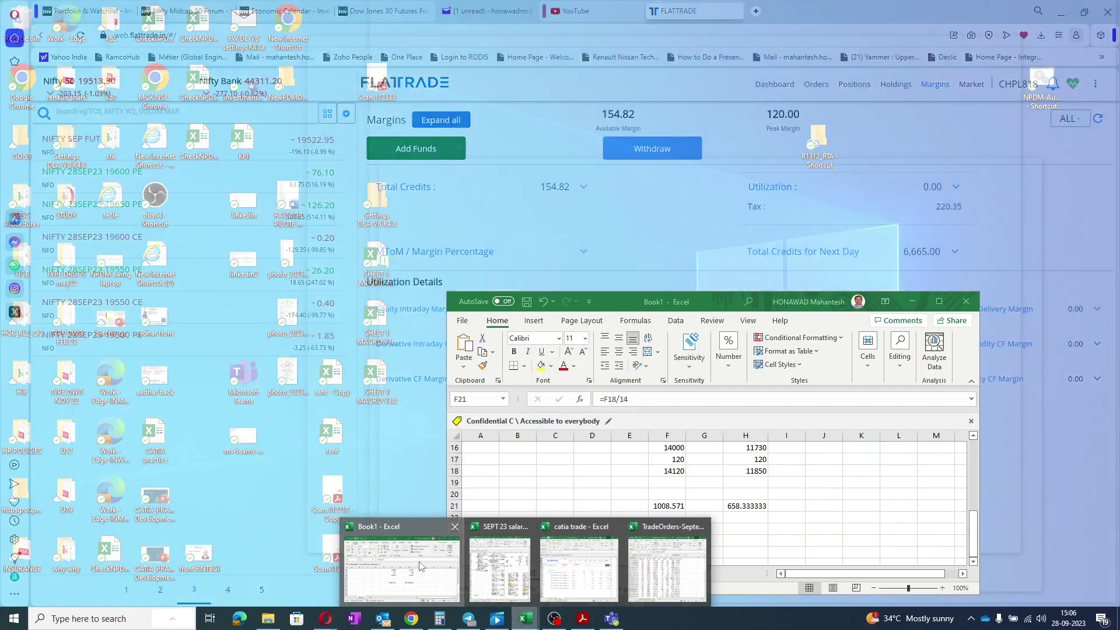
left_click(419, 565)
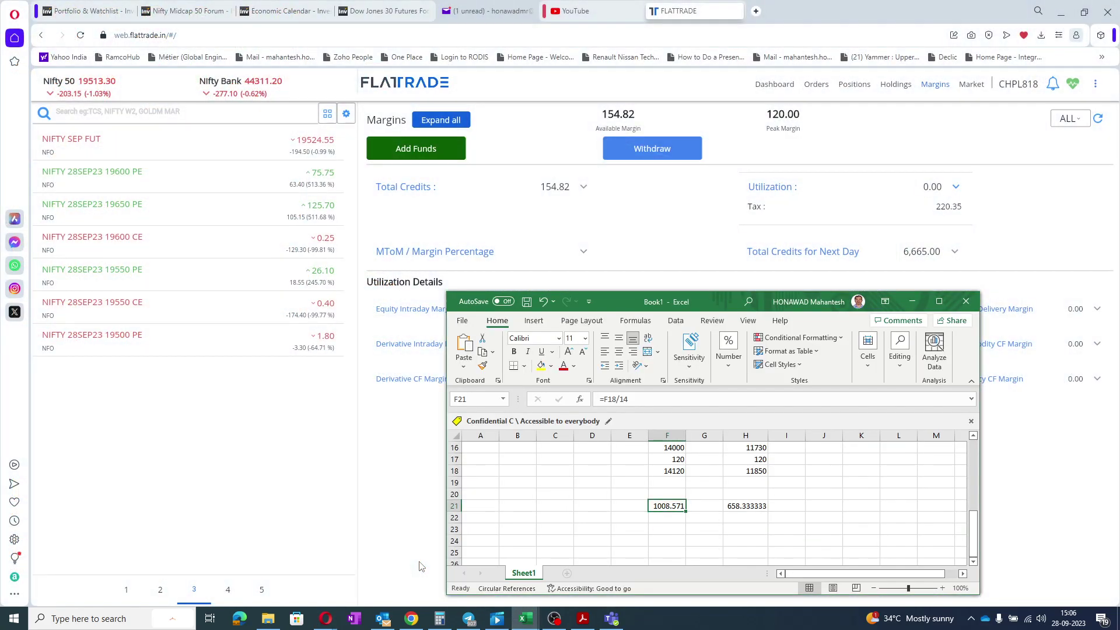
left_click(542, 461)
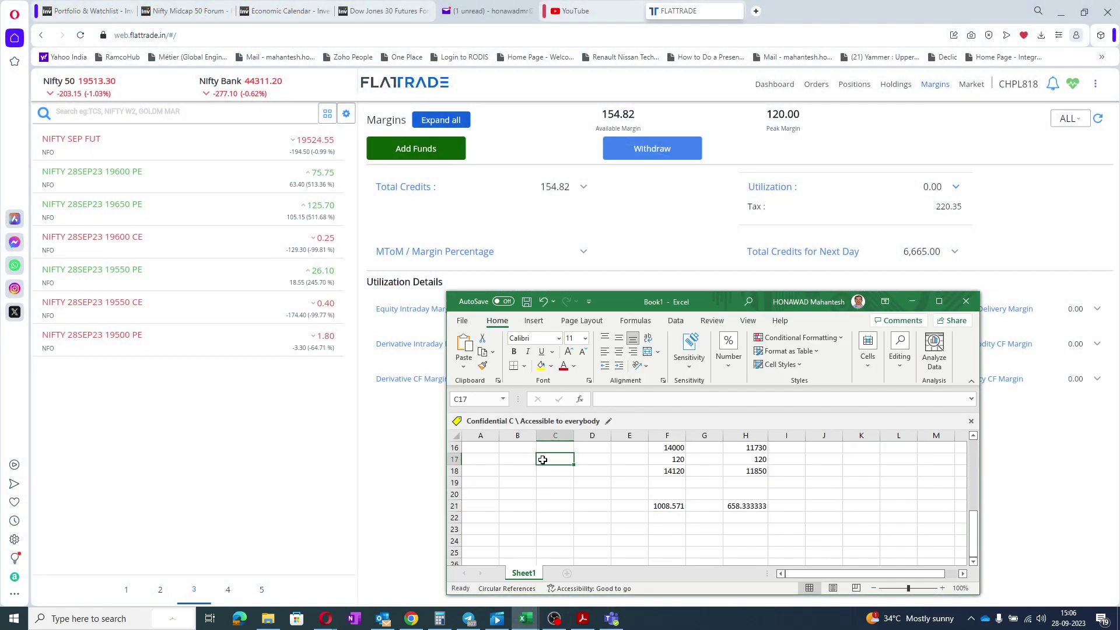
type("6700")
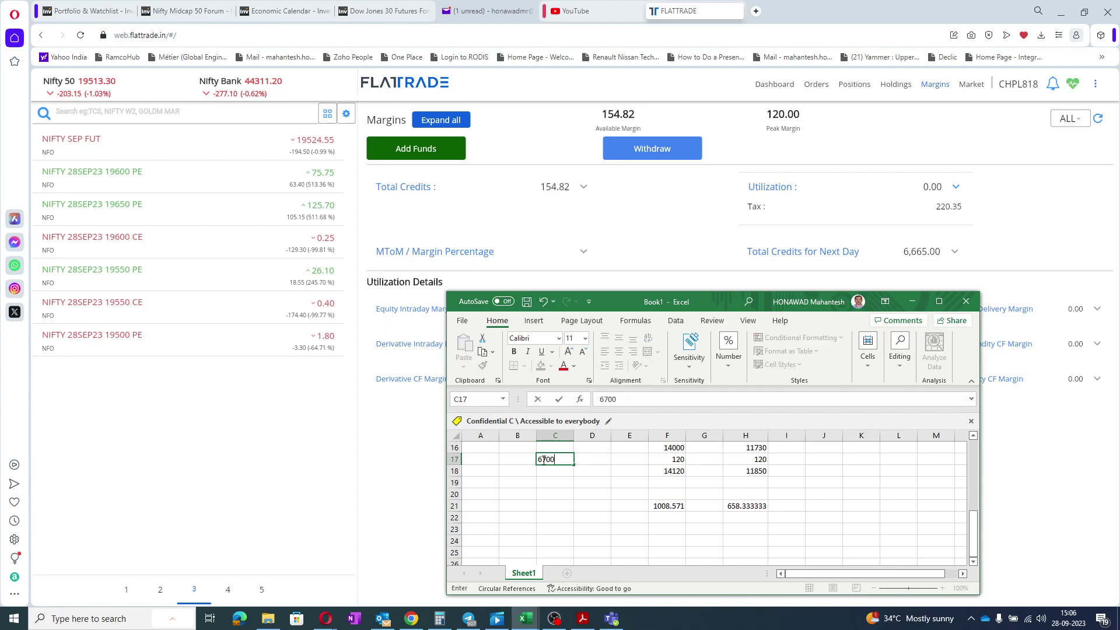
key("Return")
key("Return")
key("Return")
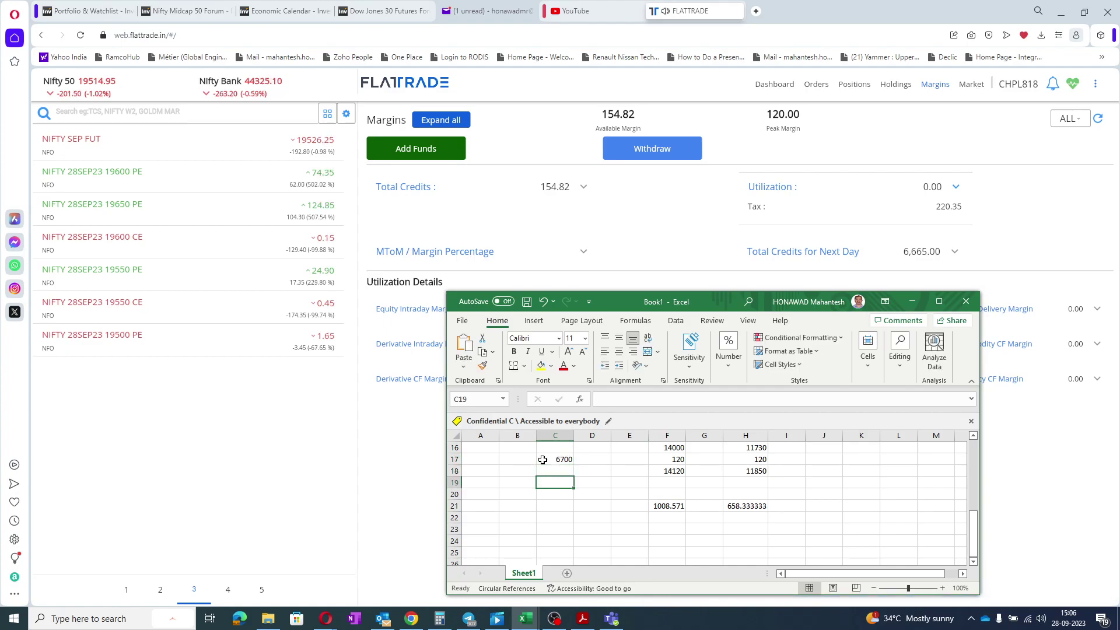
- Enter the formula =C17/24 in cell C20 and minimize the workbook
type("=")
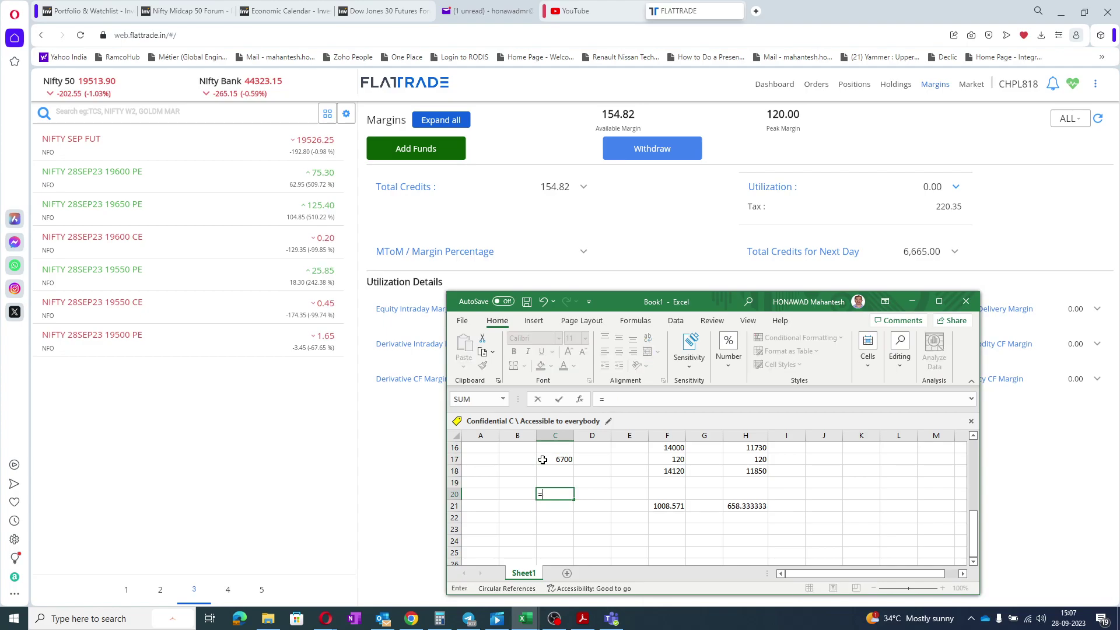
left_click(559, 460)
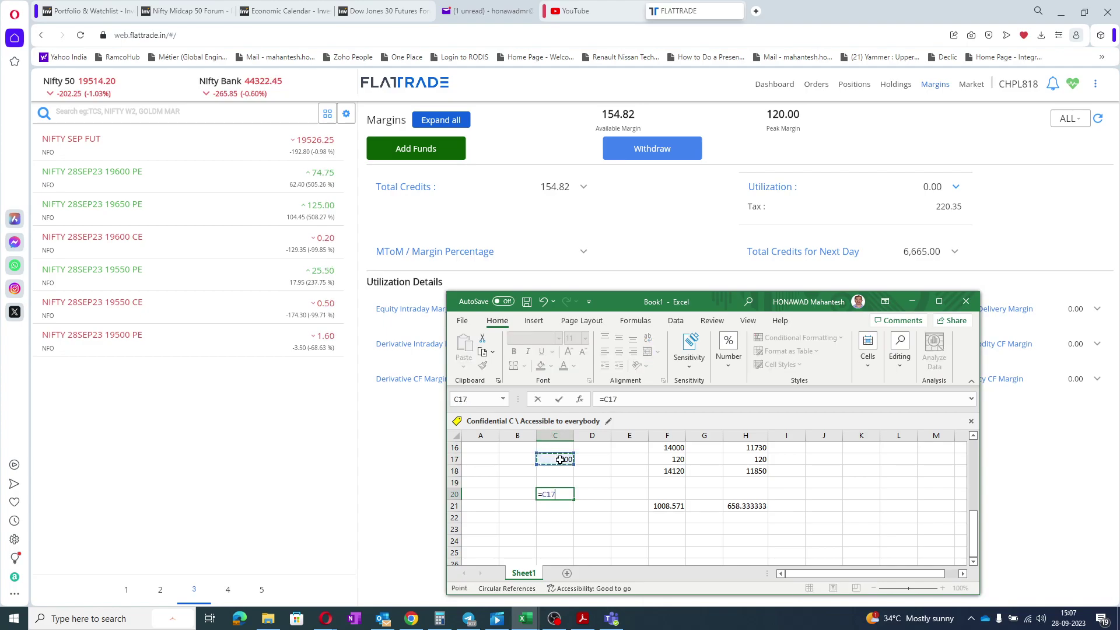
type("/24")
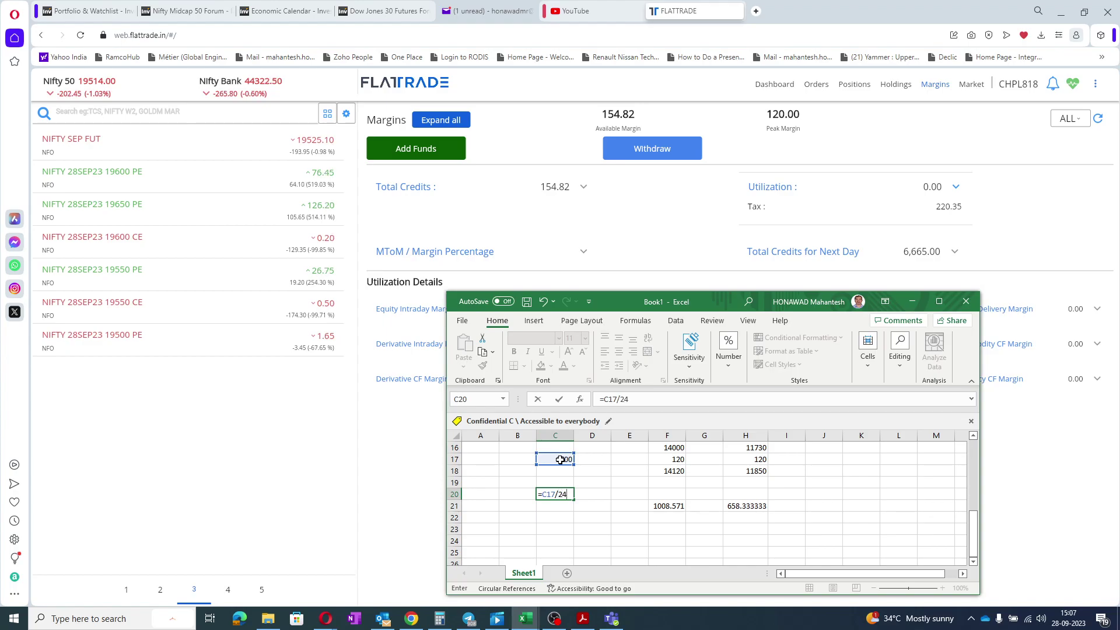
key("Return")
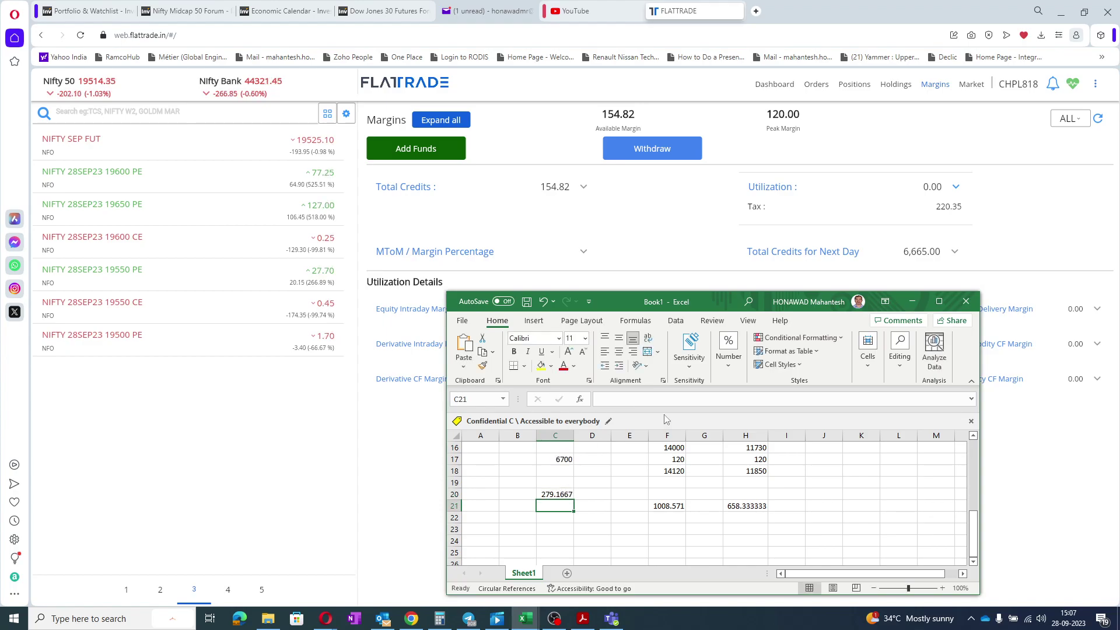
left_click(911, 301)
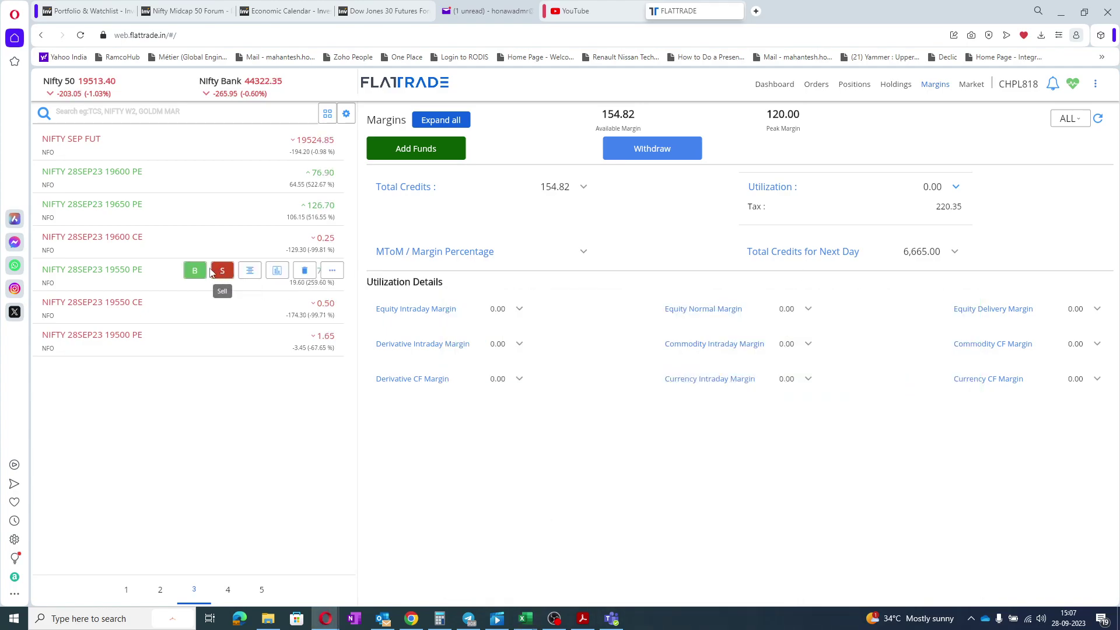
- Place a limit buy order for 250 NIFTY 28SEP23 19550 PE at a price of 24
left_click(196, 272)
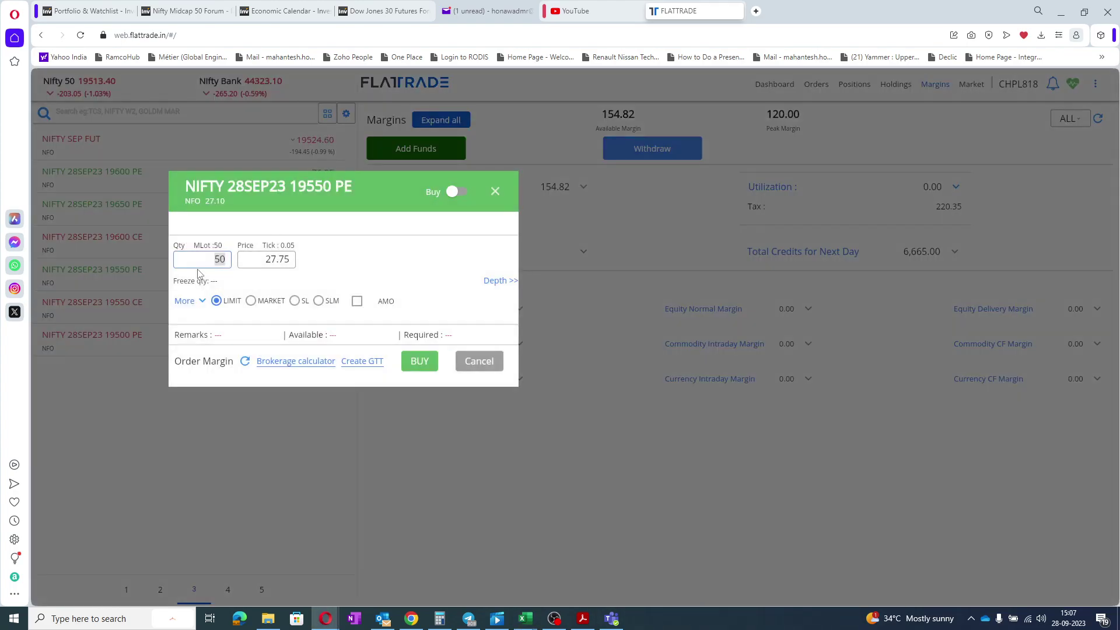
type("2")
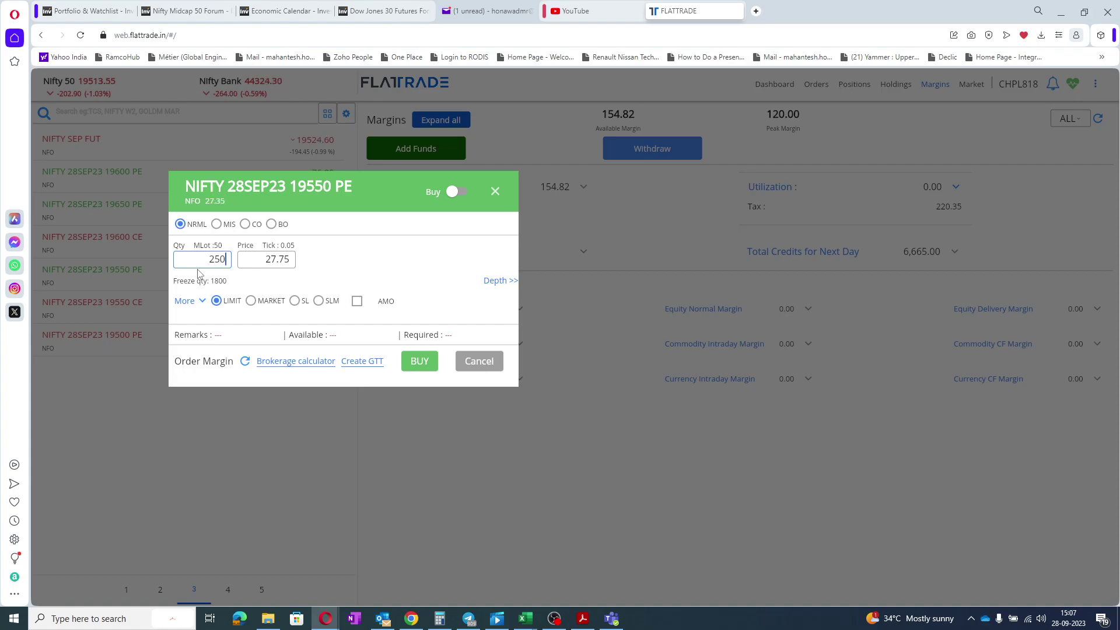
type("24")
key("Return")
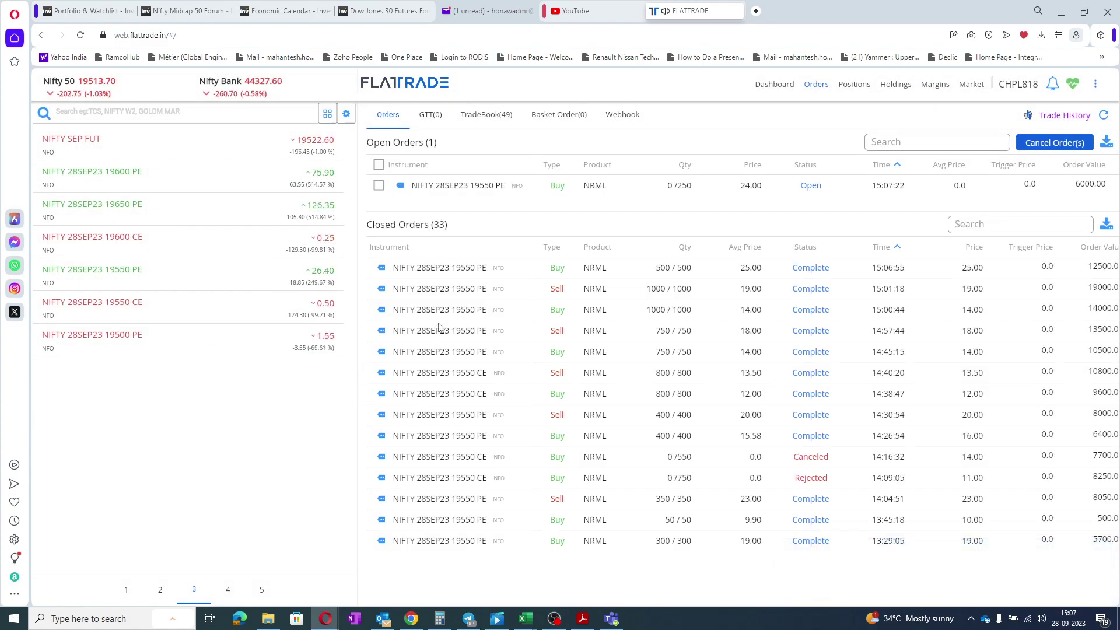
- Exit the NIFTY 28SEP23 19550 PE position with a limit sell order for 500 at a price of 28
left_click(839, 89)
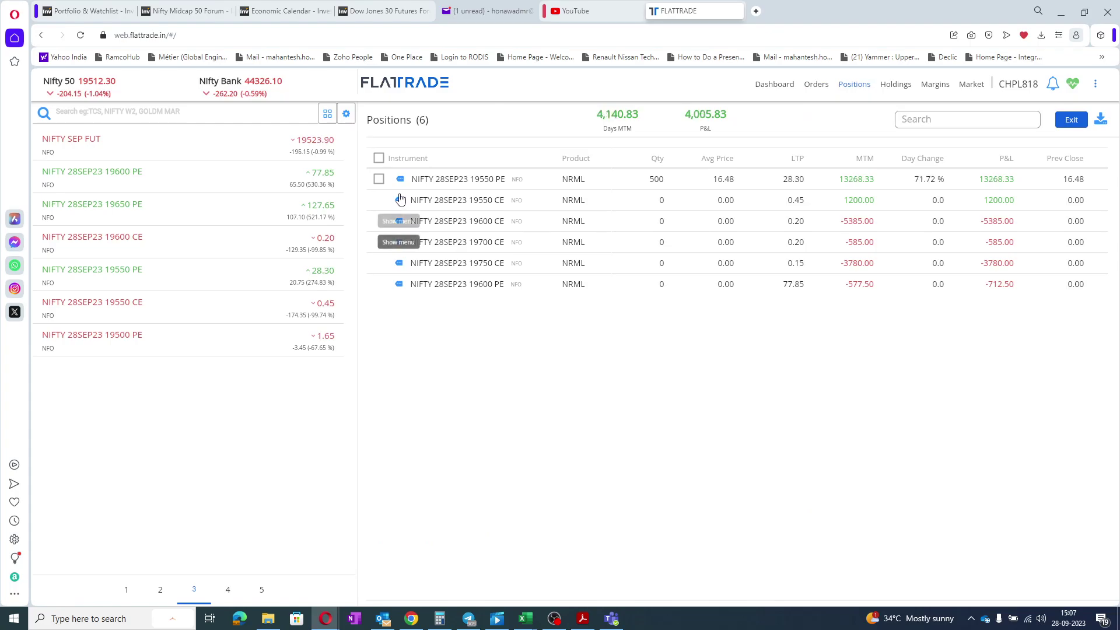
left_click(398, 179)
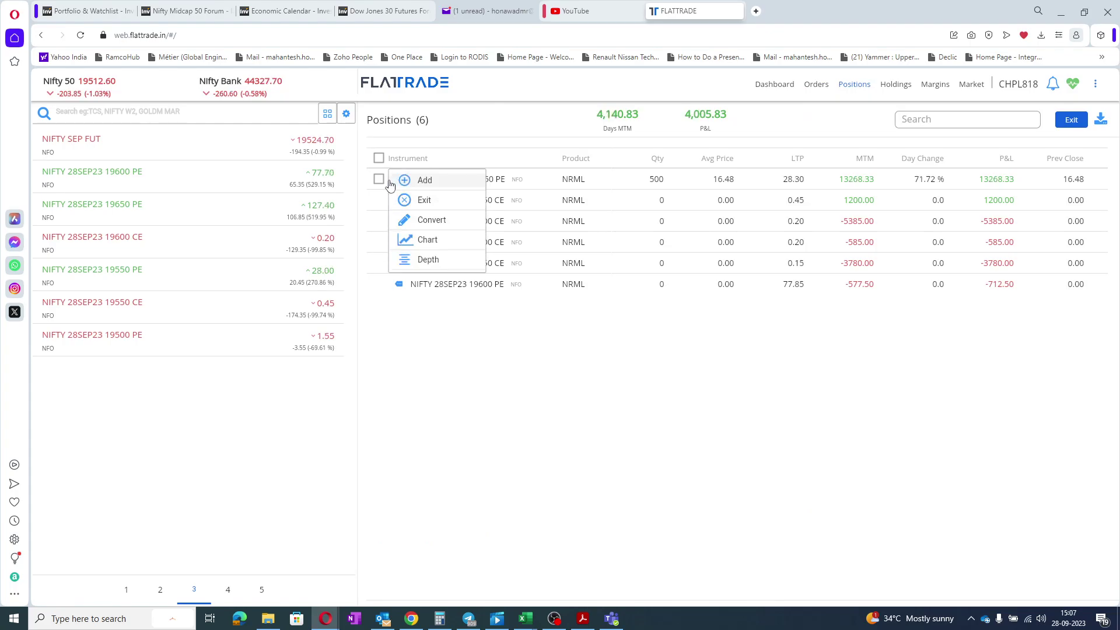
left_click(425, 202)
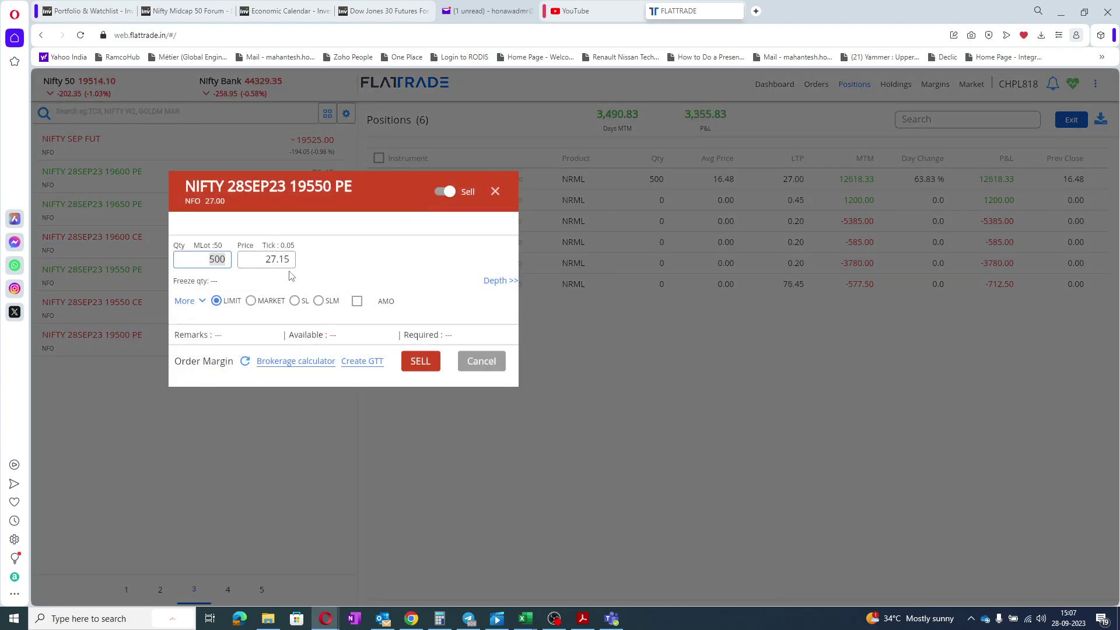
left_click(277, 257)
type("2")
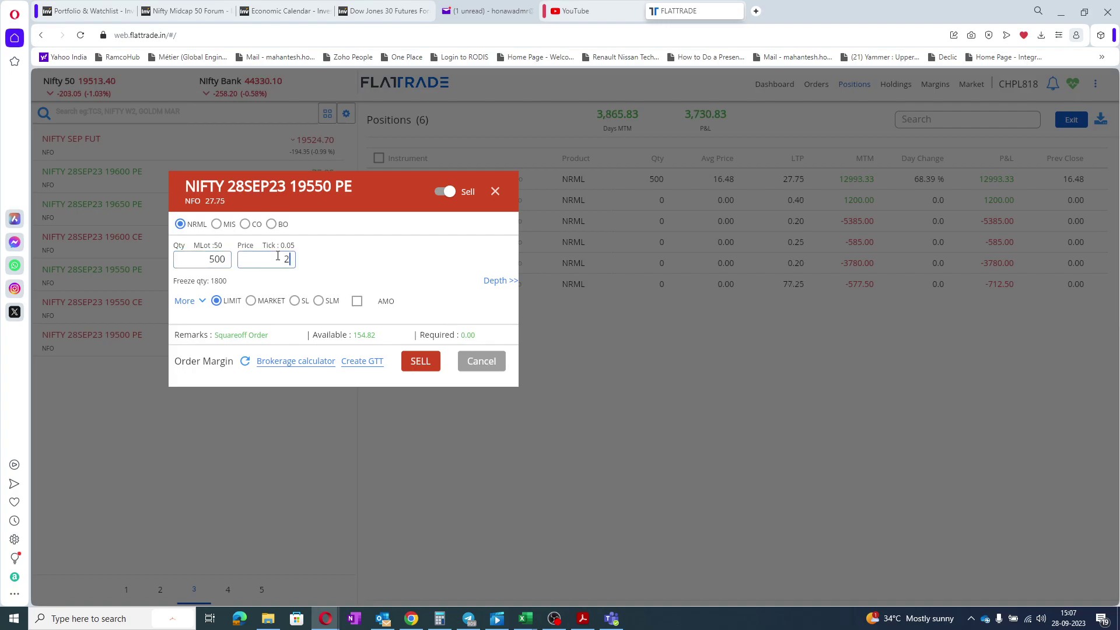
type("8")
key("Return")
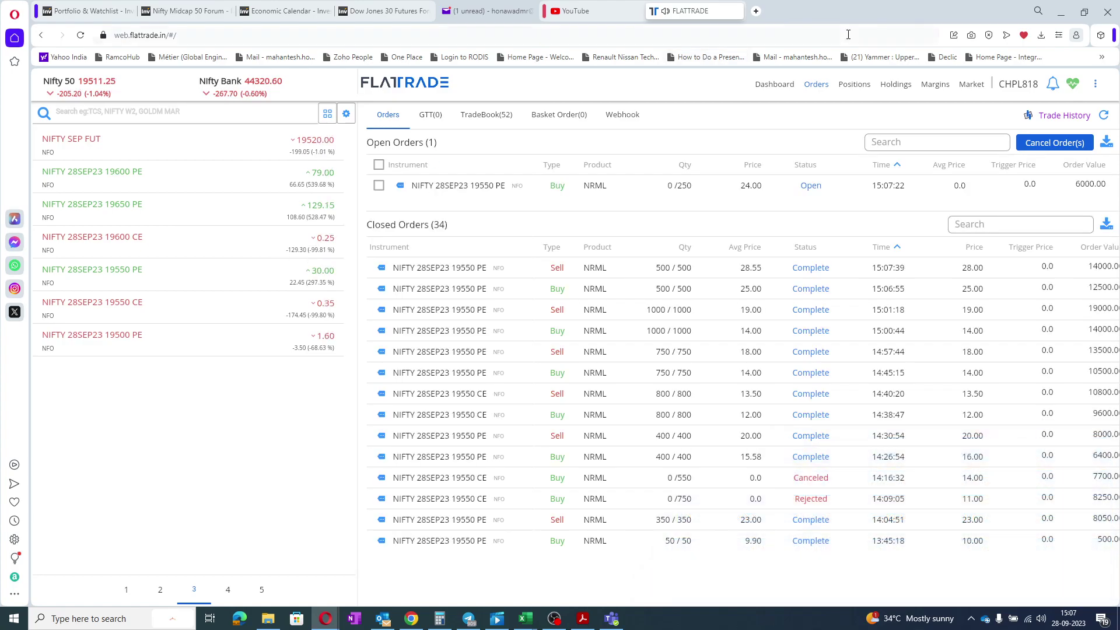
- Check the positions, and modify the open NIFTY 28SEP23 19550 PE buy order to a quantity of 500
left_click(850, 87)
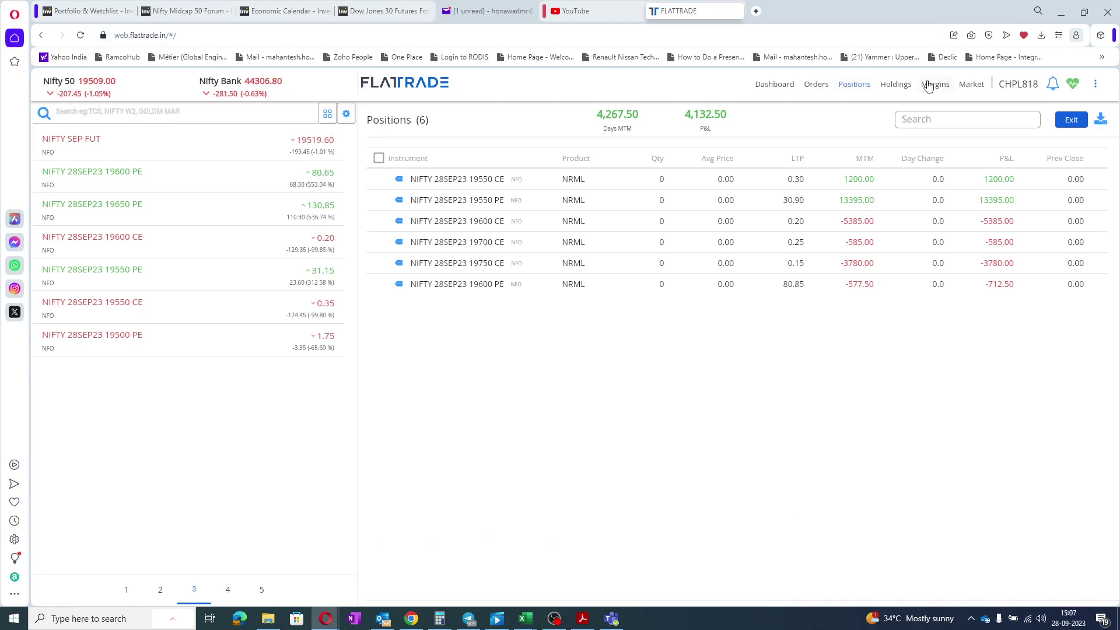
left_click(820, 86)
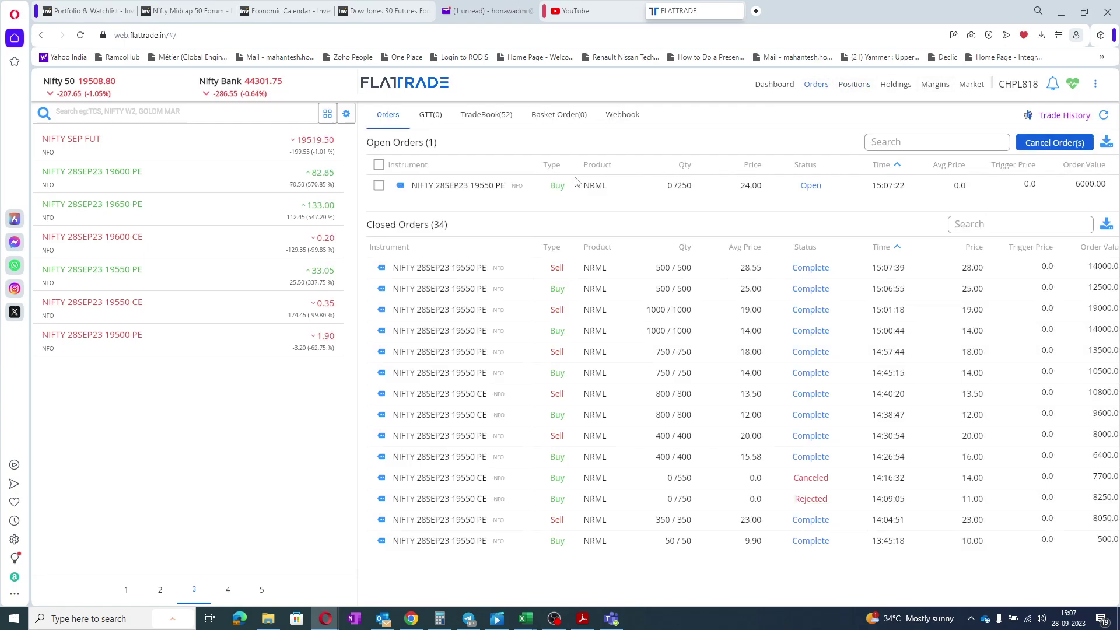
left_click(392, 187)
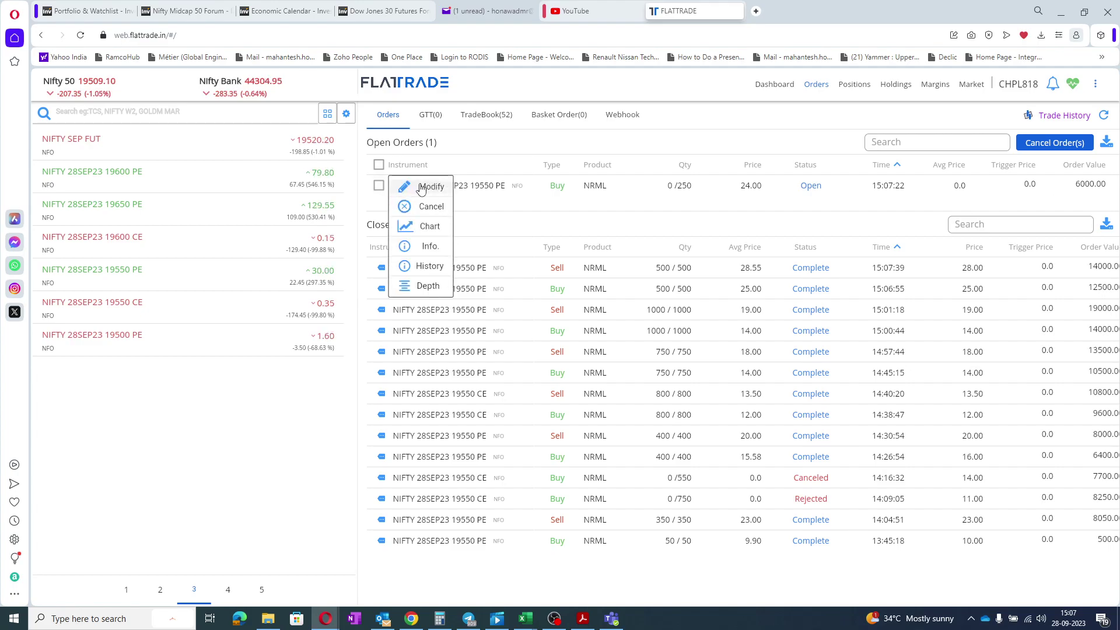
left_click(421, 187)
type("500")
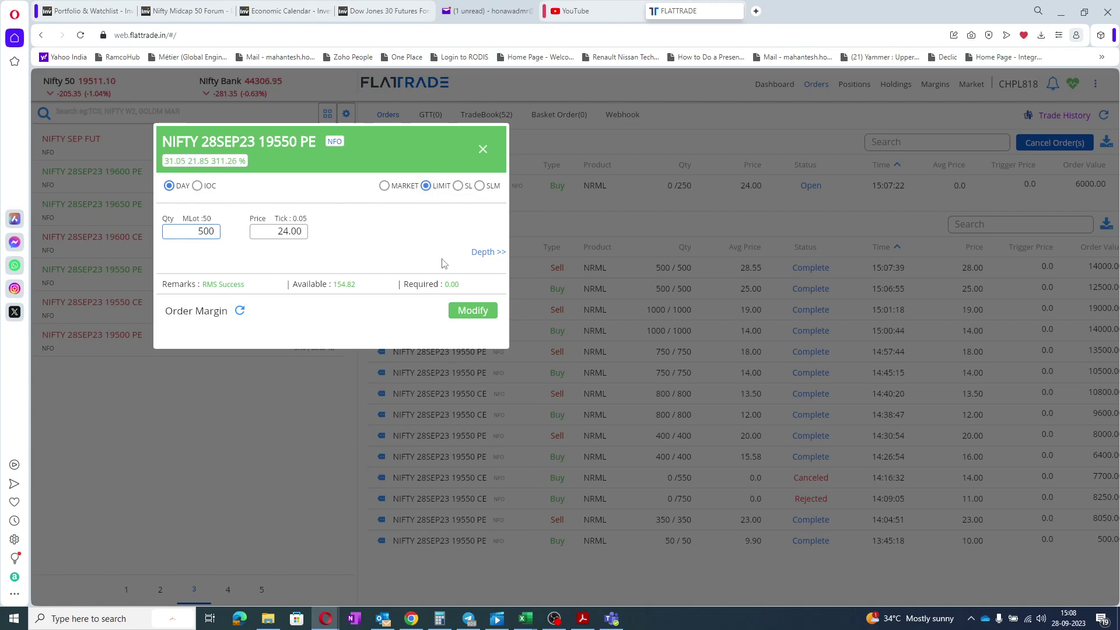
left_click(473, 311)
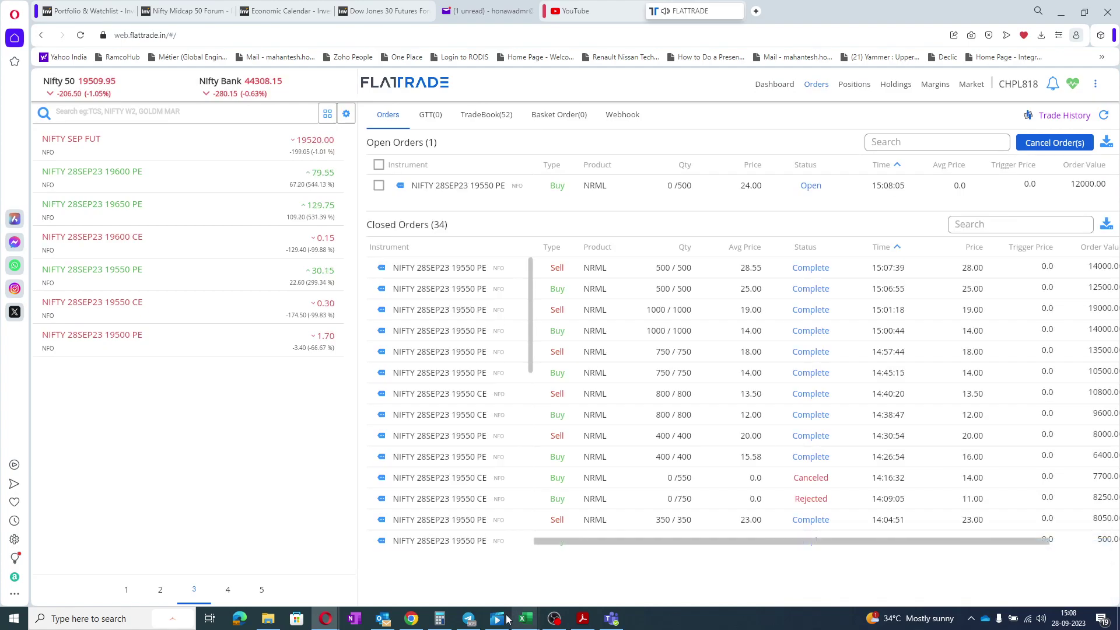
- Calculate 80 × 1350 in the Calculator app
left_click(440, 621)
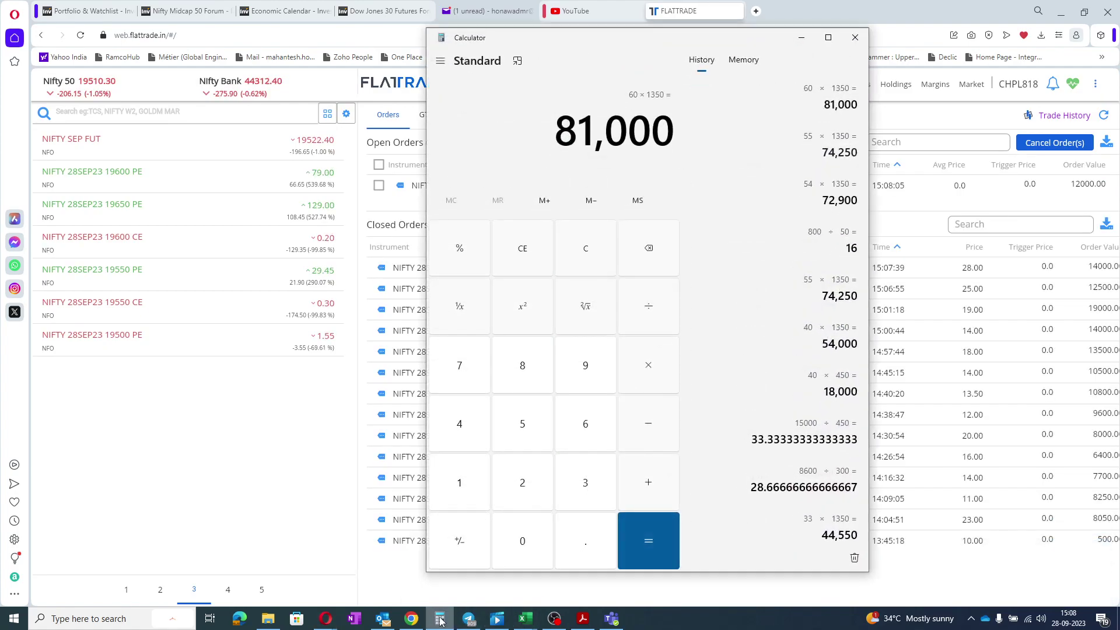
left_click(523, 251)
type("80")
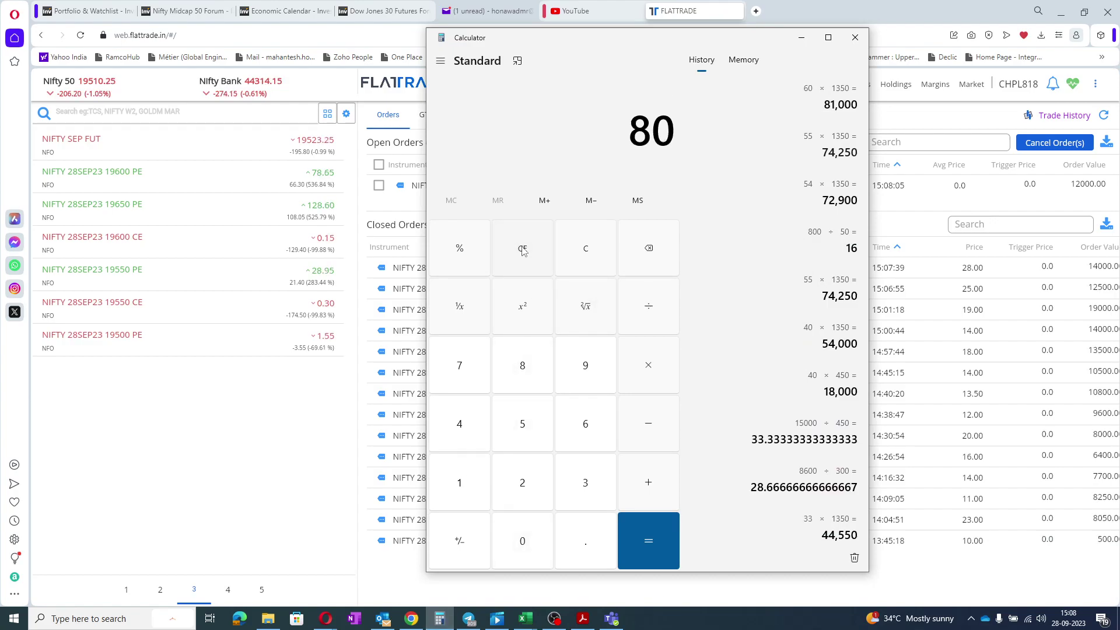
type(" × 1350")
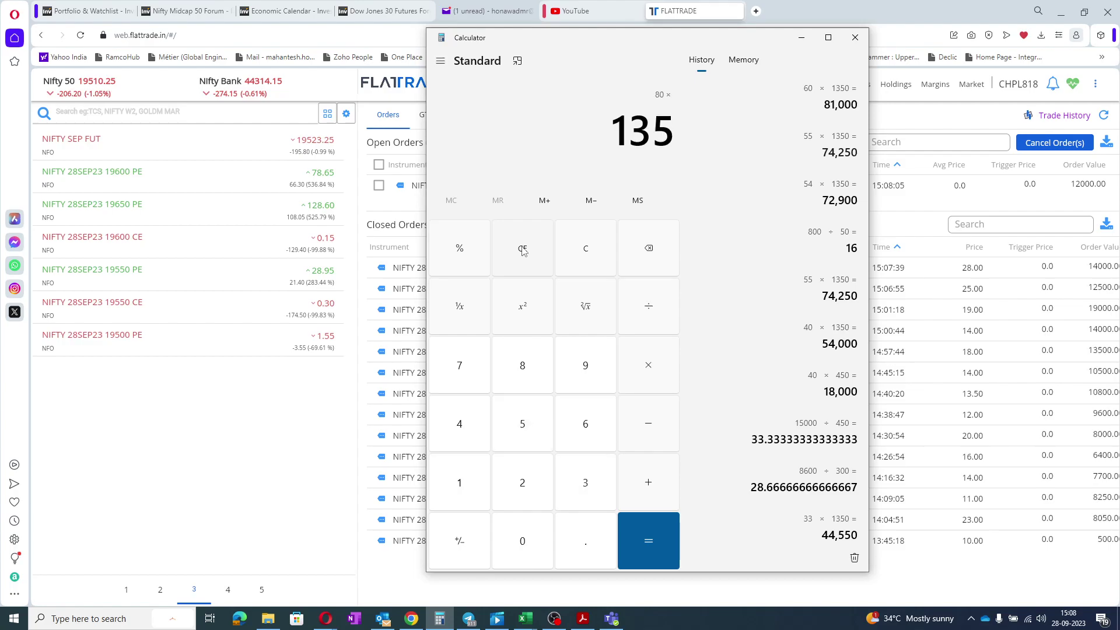
key("Return")
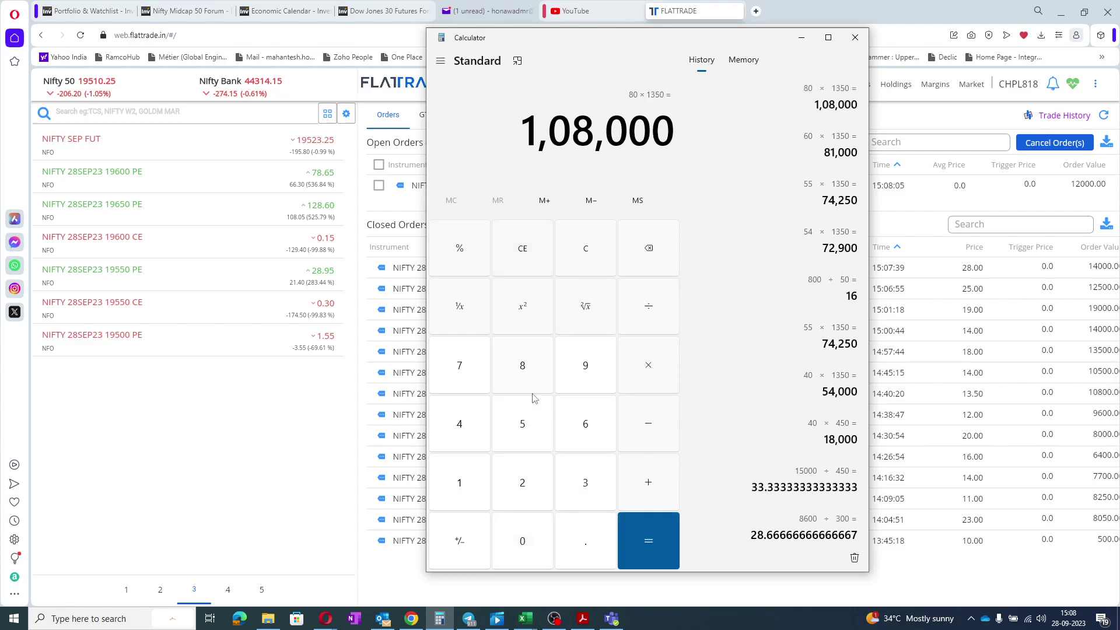
- Capture the calculation and its result with Snipping Tool, and underline both in red
left_click(99, 615)
type("snip")
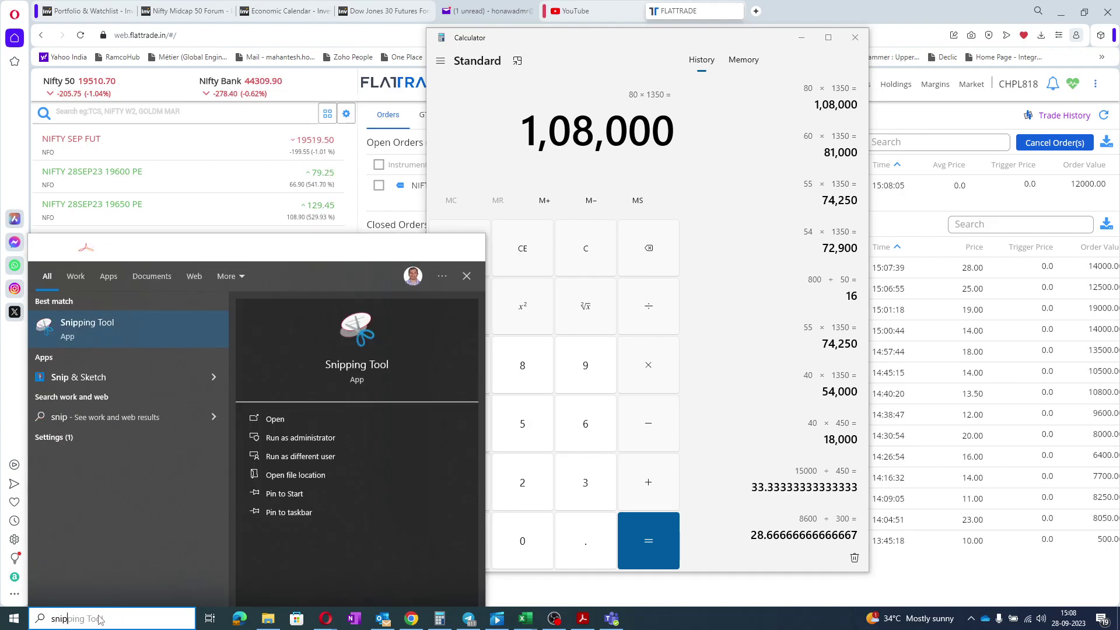
left_click(75, 328)
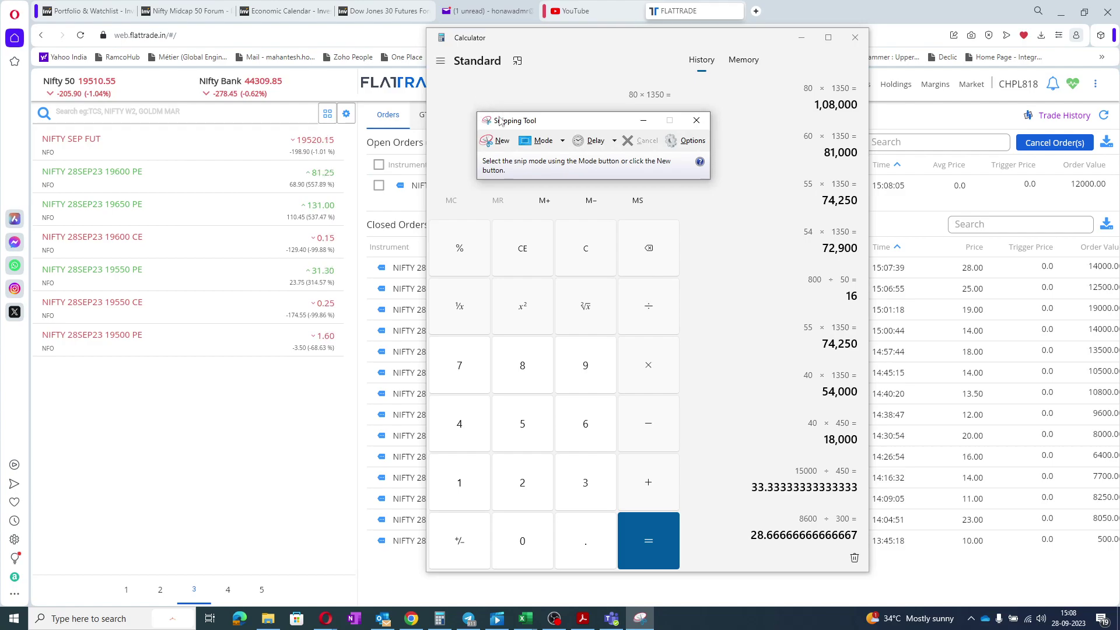
left_click(497, 141)
left_click_drag(451, 79, 767, 269)
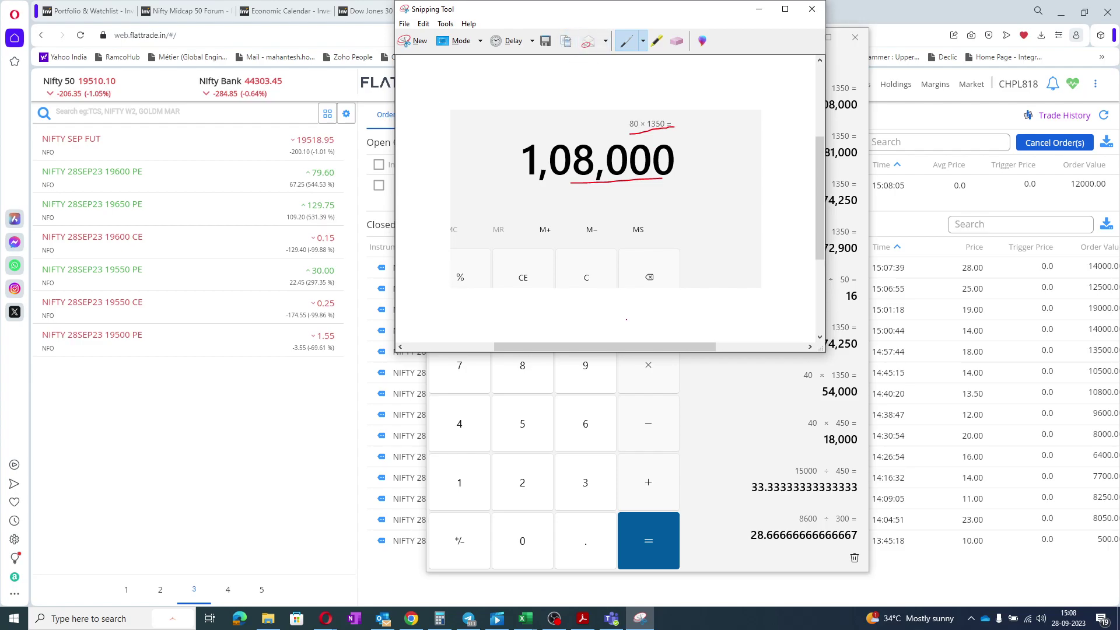
- Send the captured snip in the open Teams chat, followed by the message "i exited at 8", and return to Flattrade
left_click(611, 618)
left_click(637, 521)
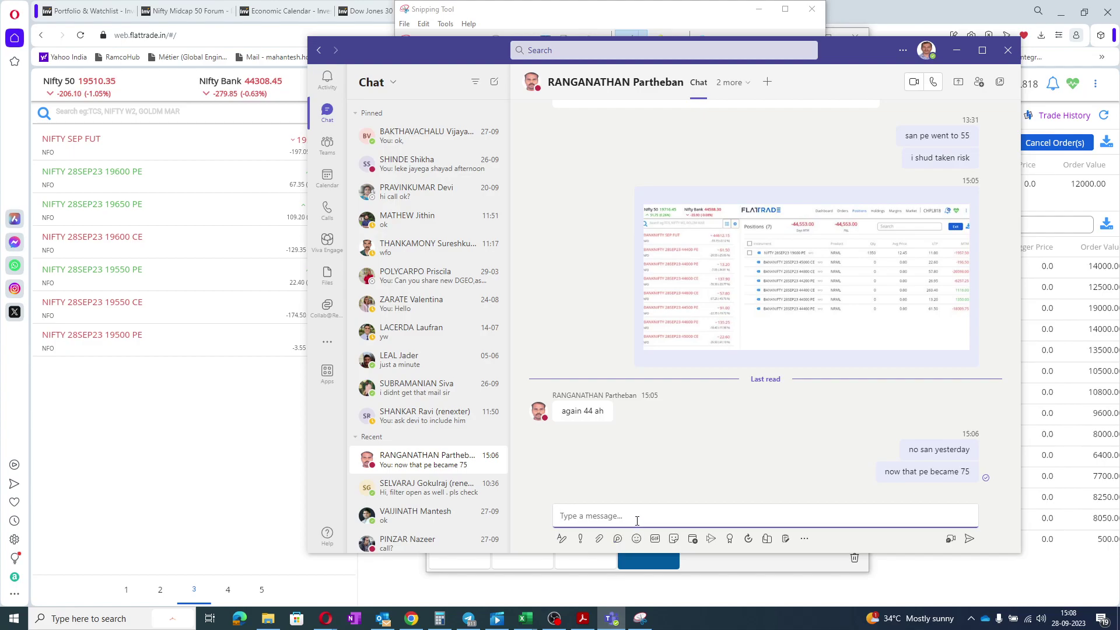
key("ctrl+v")
key("Return")
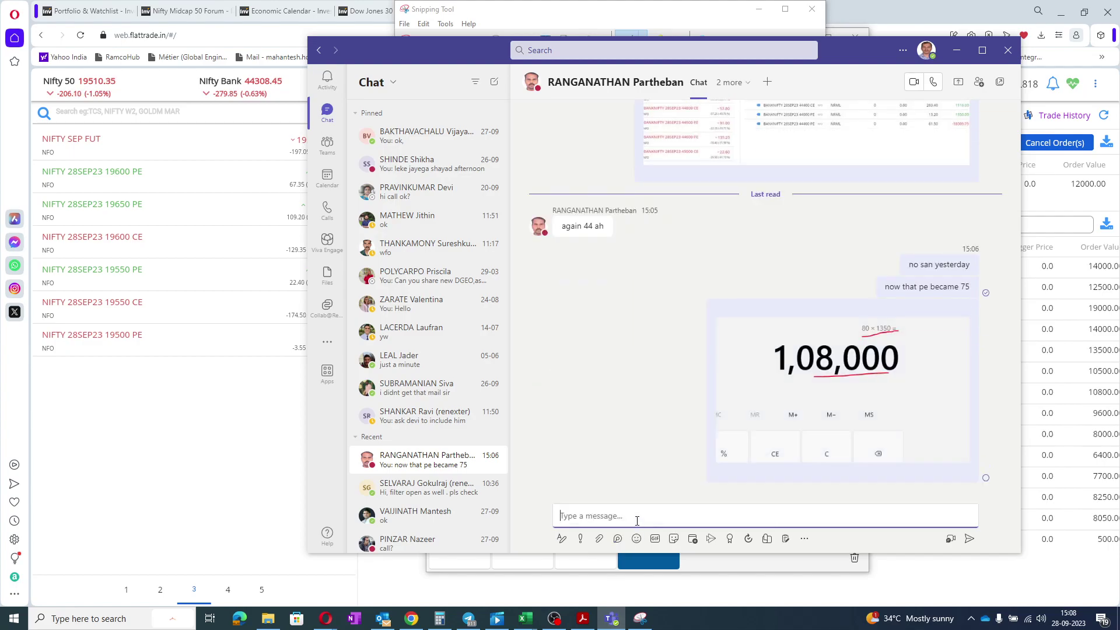
type("i exited at")
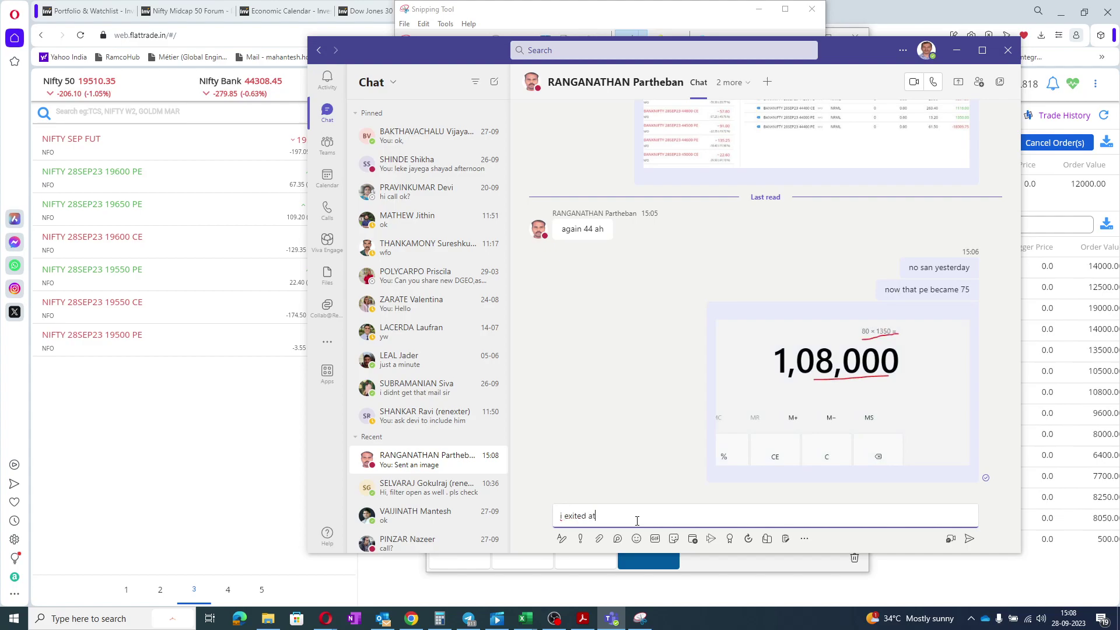
key("Return")
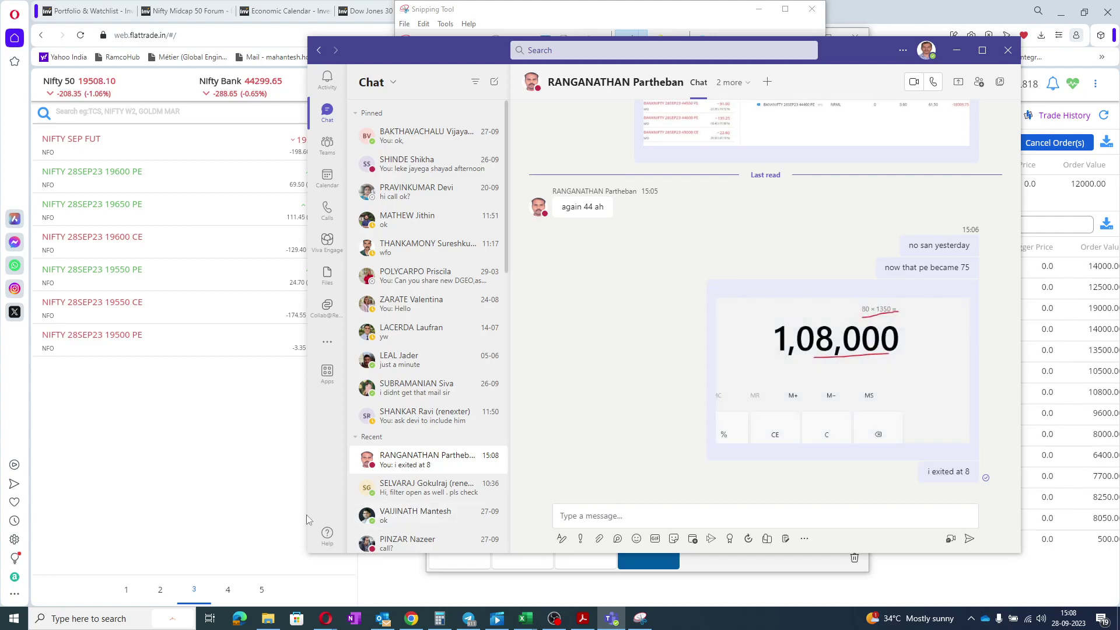
left_click(355, 516)
left_click(162, 415)
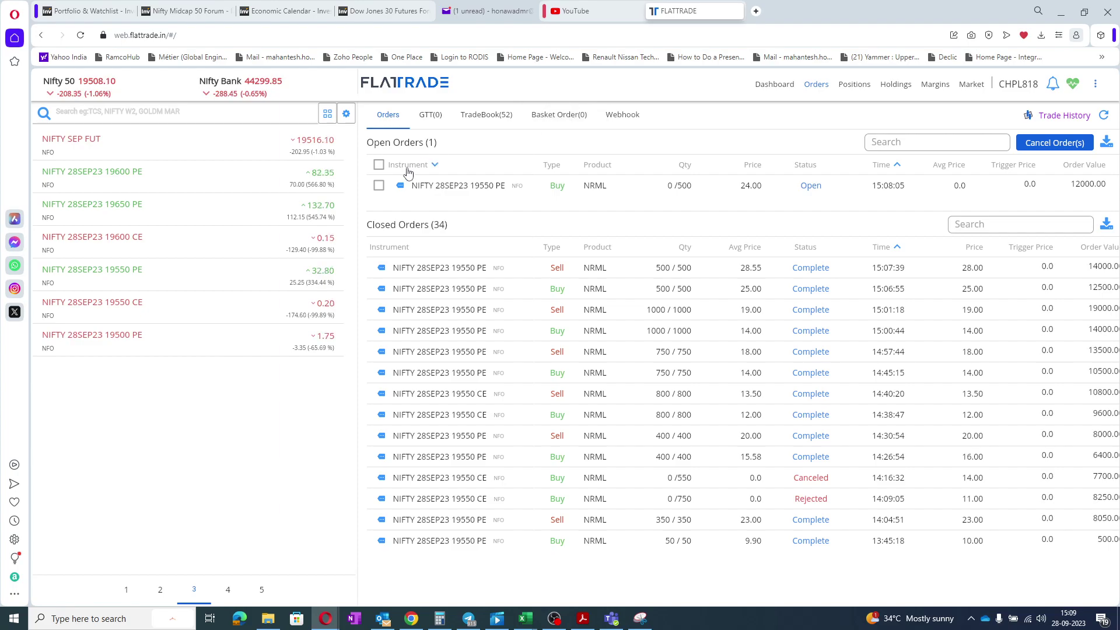
- Modify the open NIFTY 28SEP23 19550 PE buy order to a limit price of 31
left_click(400, 186)
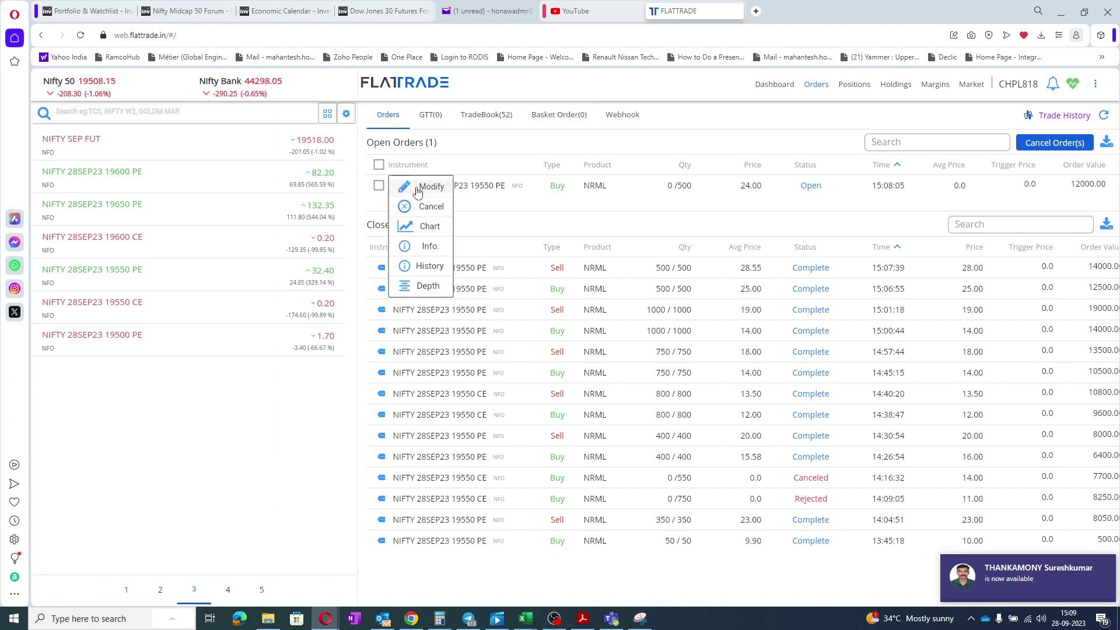
left_click(417, 187)
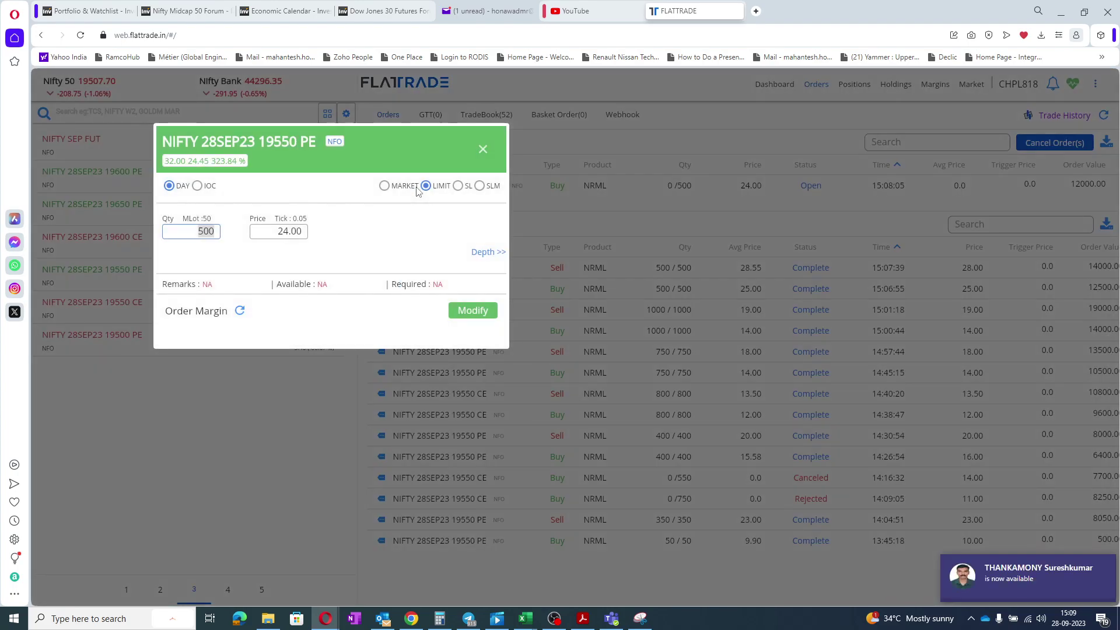
double_click(302, 230)
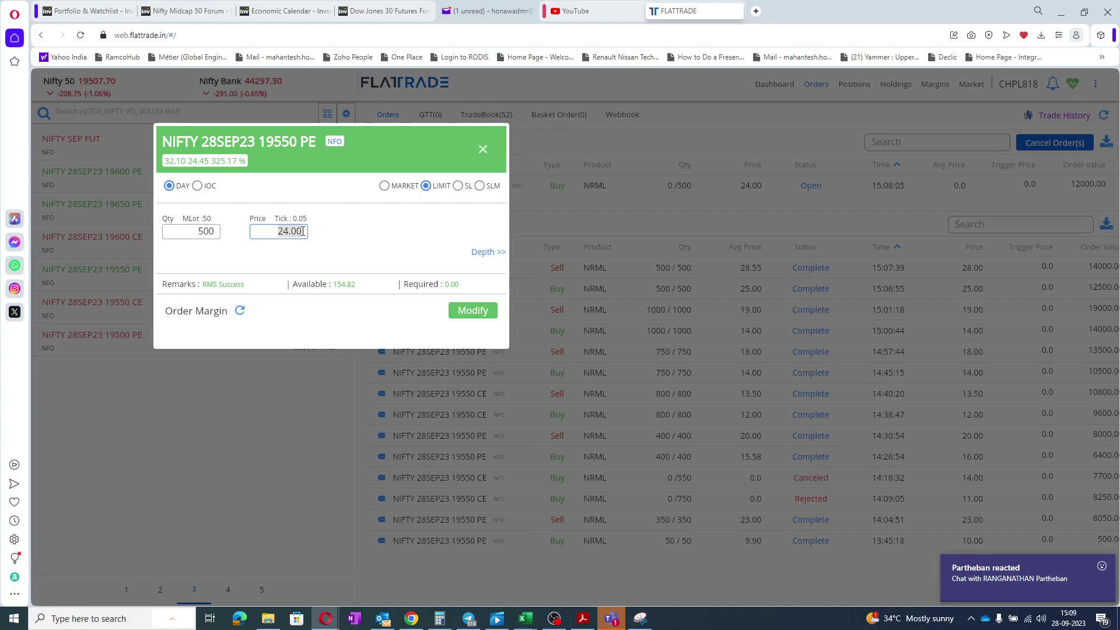
type("31")
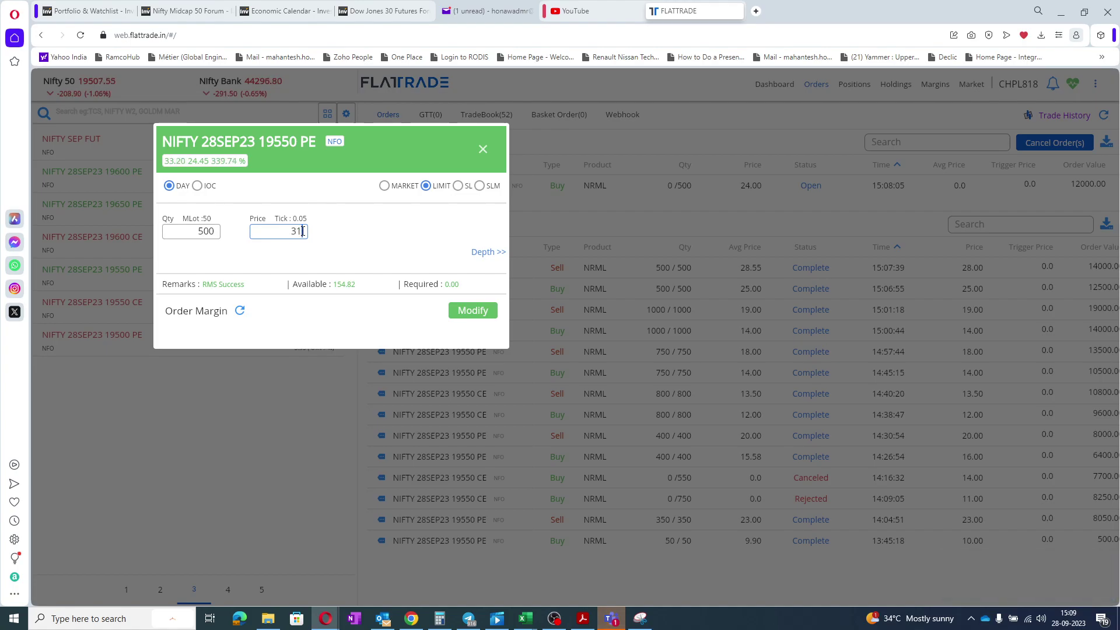
key("Return")
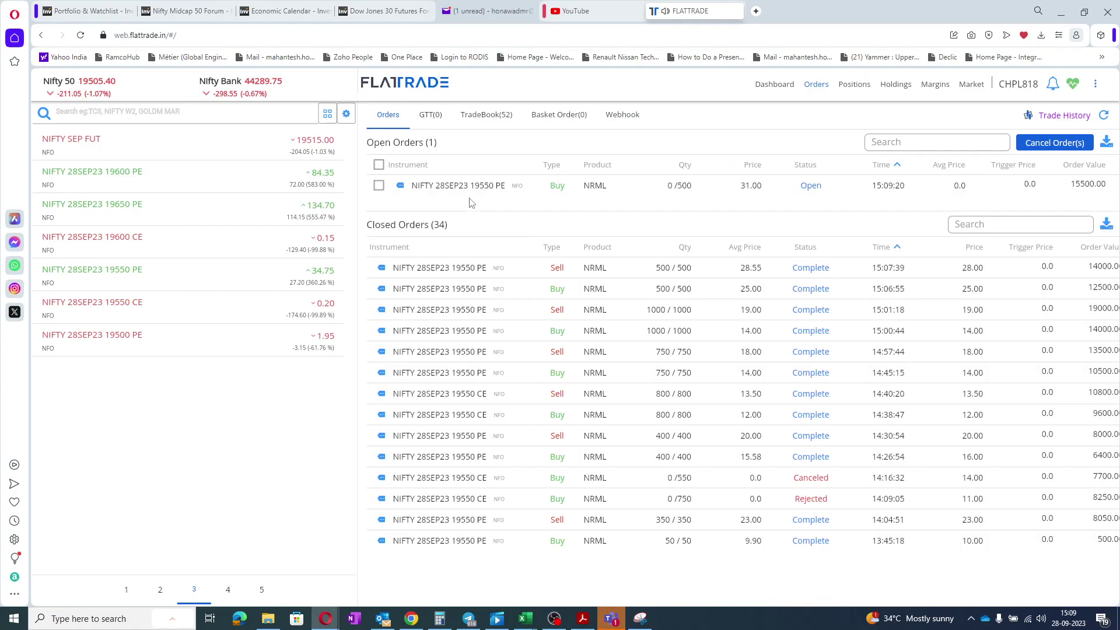
- Raise the limit price of the open NIFTY 28SEP23 19550 PE buy order to 34
left_click(394, 190)
left_click(418, 186)
left_click(284, 230)
type("34")
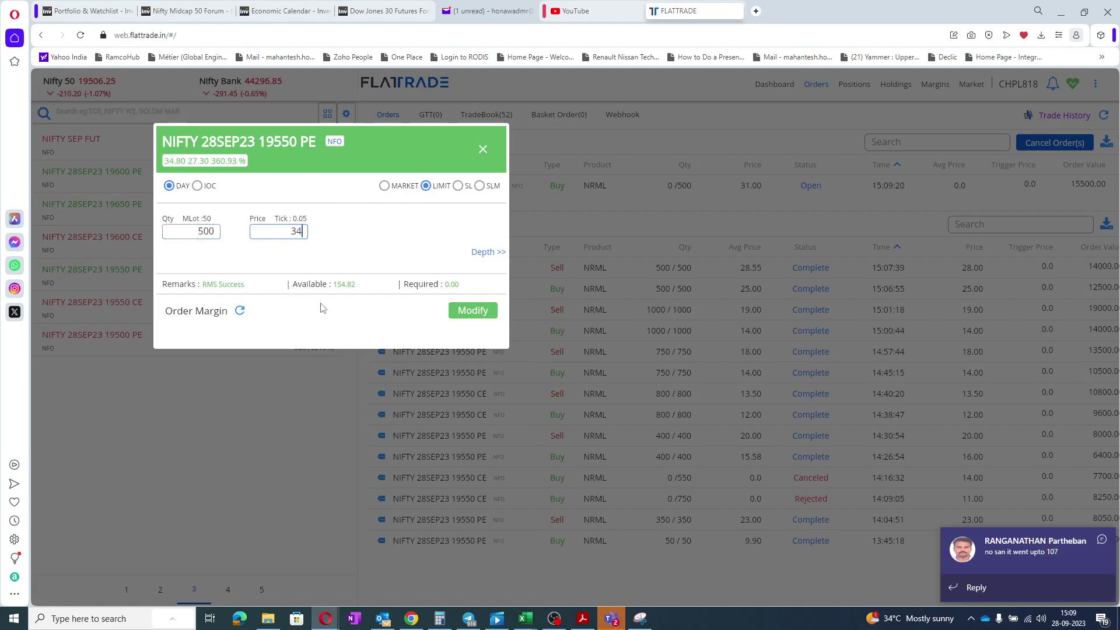
left_click(465, 312)
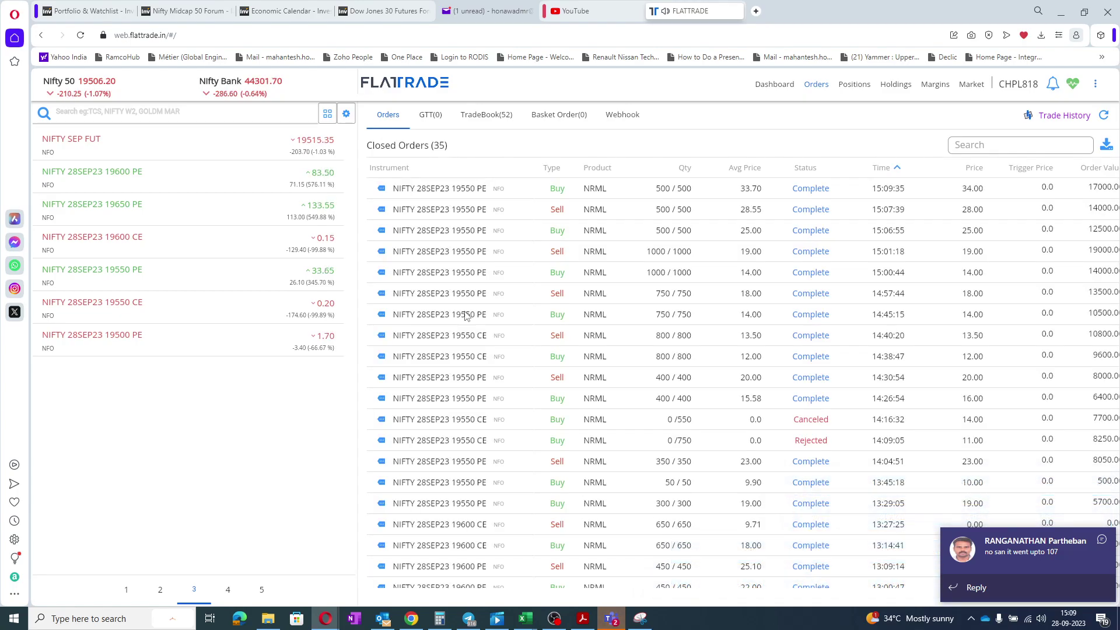
- Check the margins, and place a limit buy order for 100 NIFTY 28SEP23 19550 PE at a price of 31.95
left_click(936, 85)
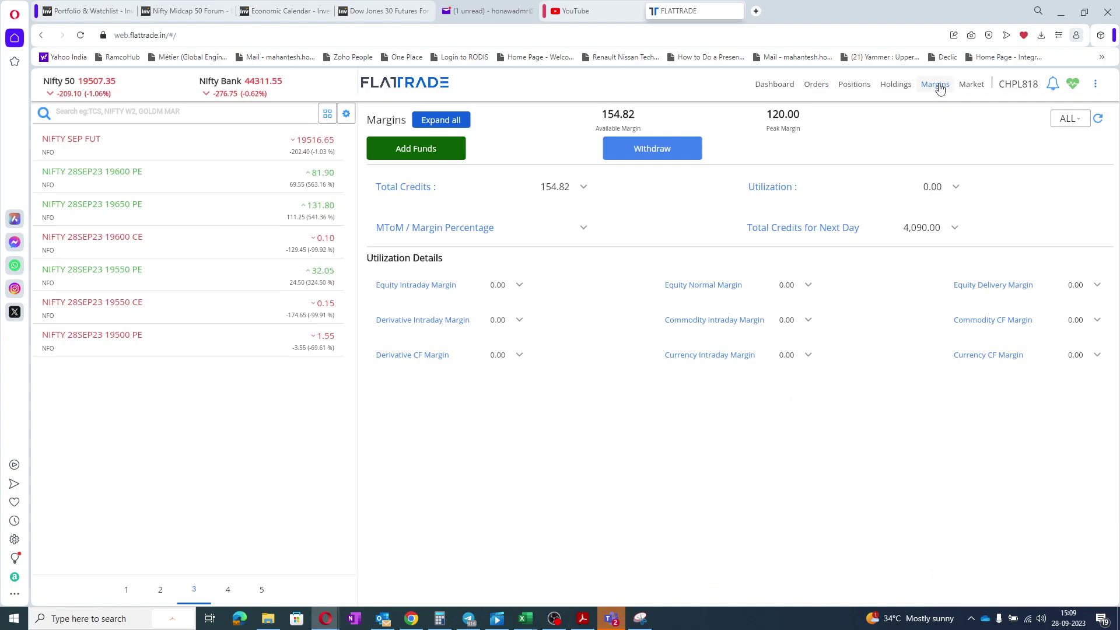
left_click(815, 88)
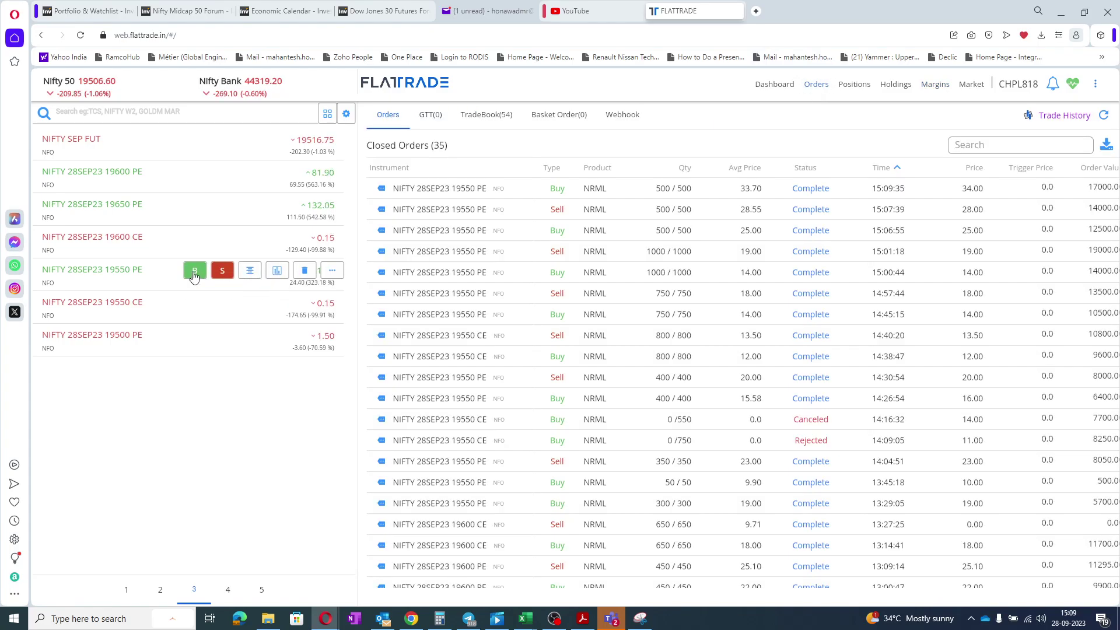
left_click(195, 270)
type("100")
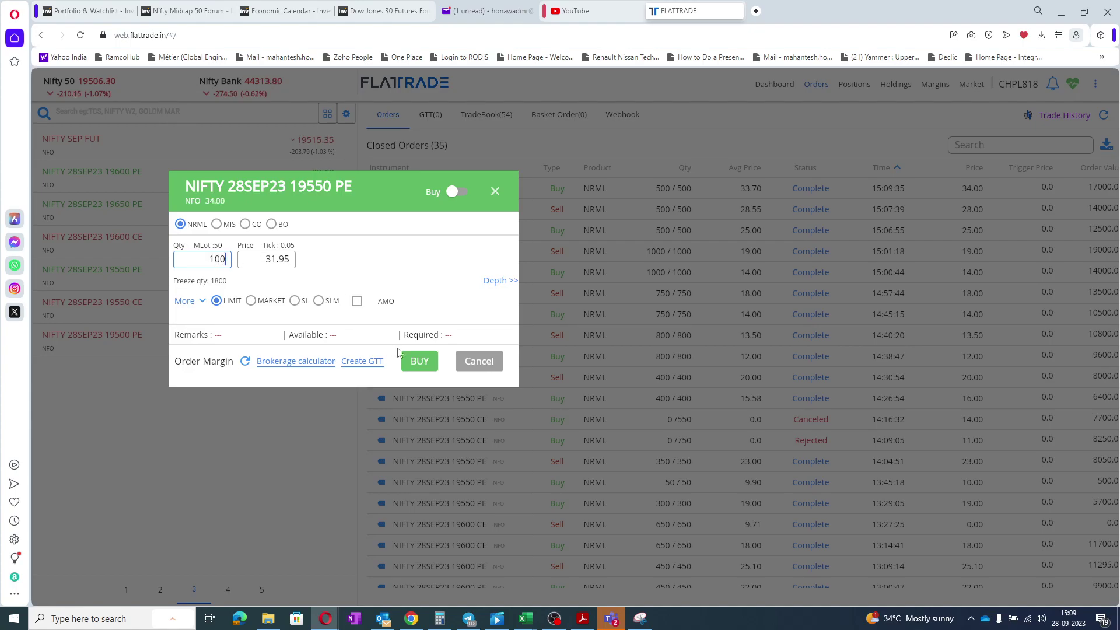
left_click(419, 361)
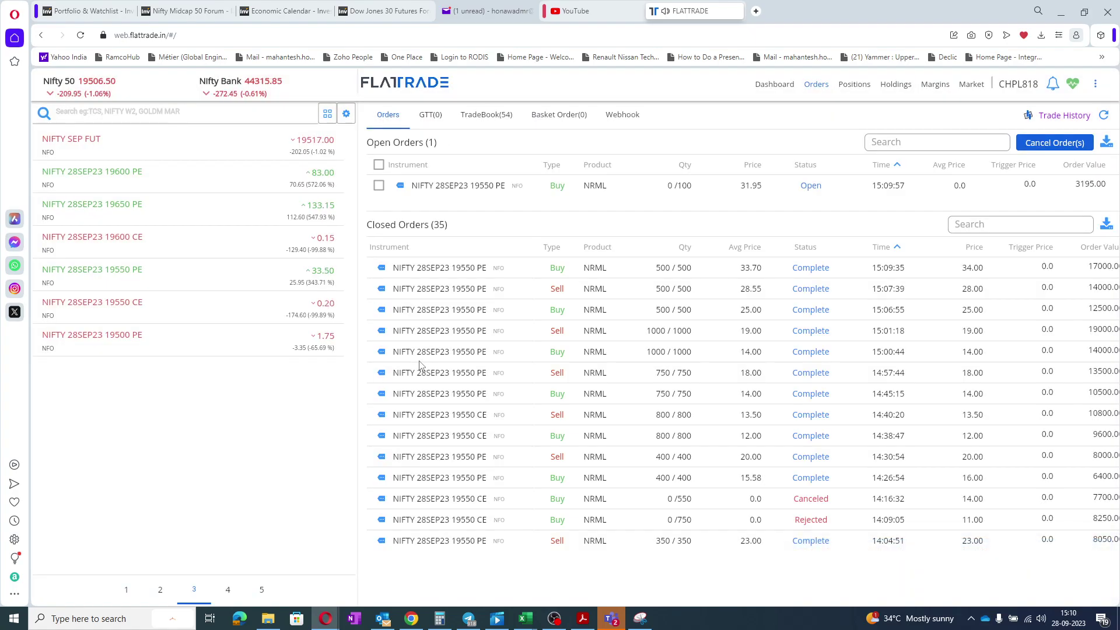
- Review the positions and the market depth of NIFTY 28SEP23 19600 PE and NIFTY SEP FUT
left_click(854, 85)
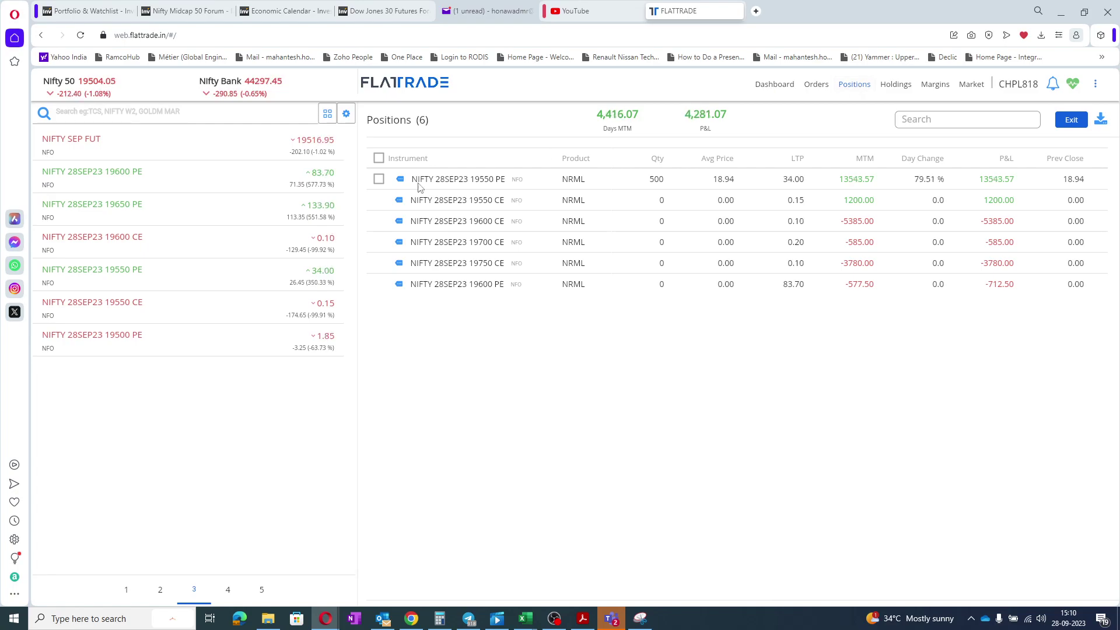
left_click(246, 174)
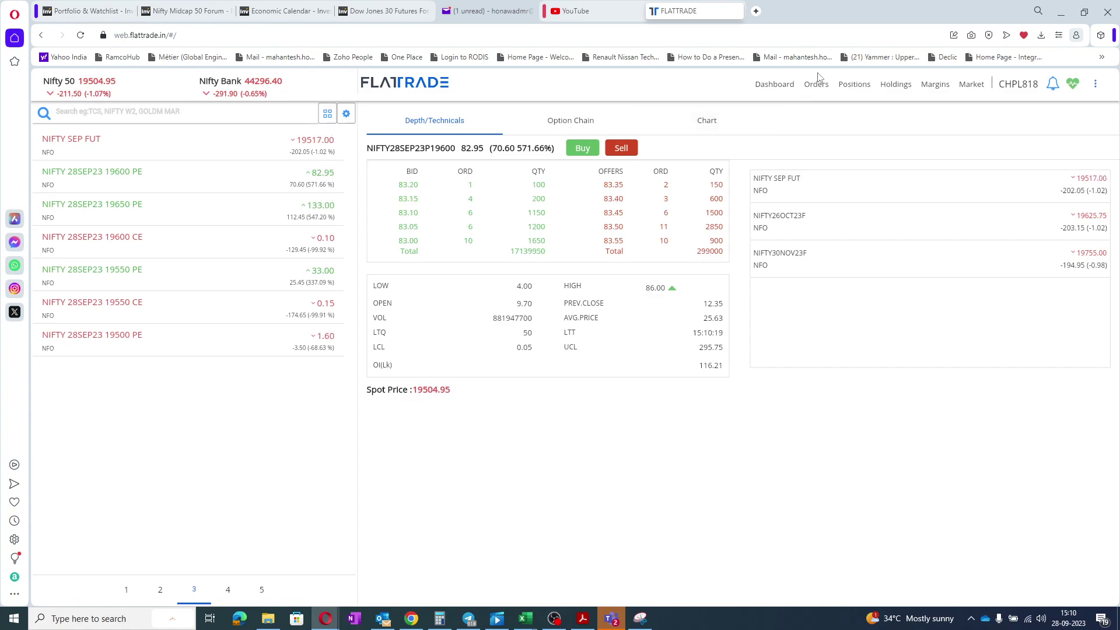
left_click(846, 87)
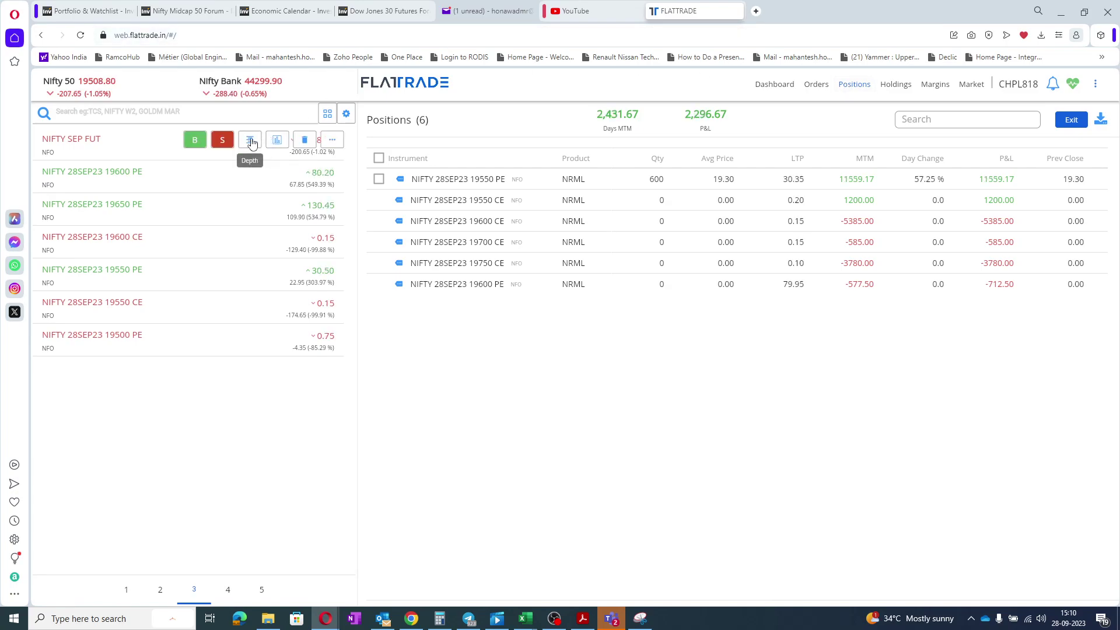
left_click(250, 141)
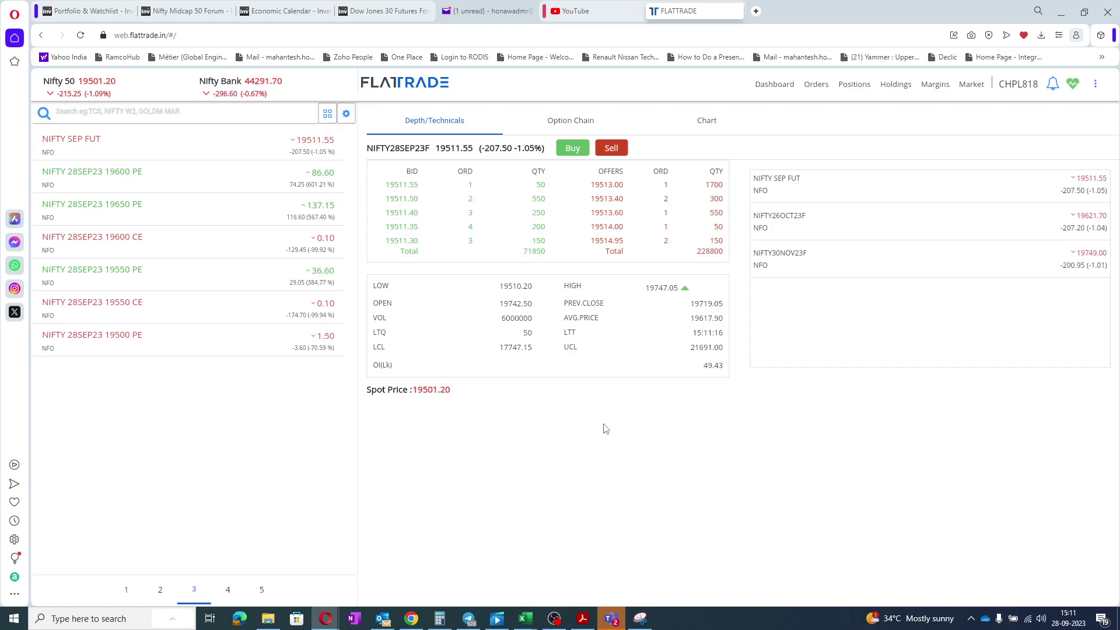
- Start an exit sell order for the 600-quantity NIFTY 28SEP23 19550 PE position, and move the order window clear of the watchlist
left_click(856, 84)
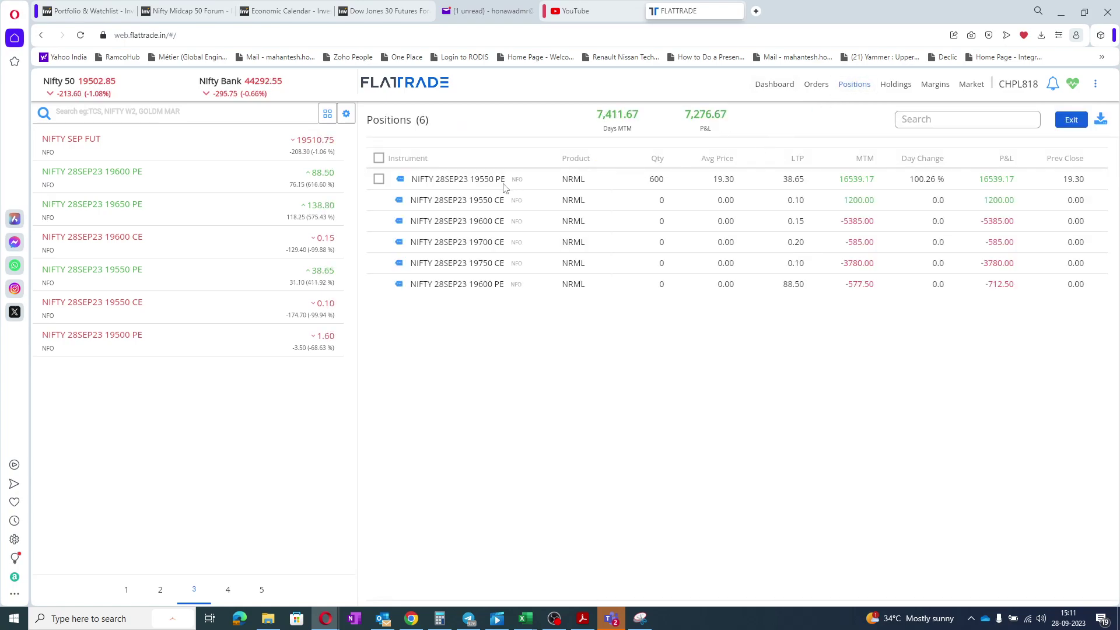
left_click(396, 182)
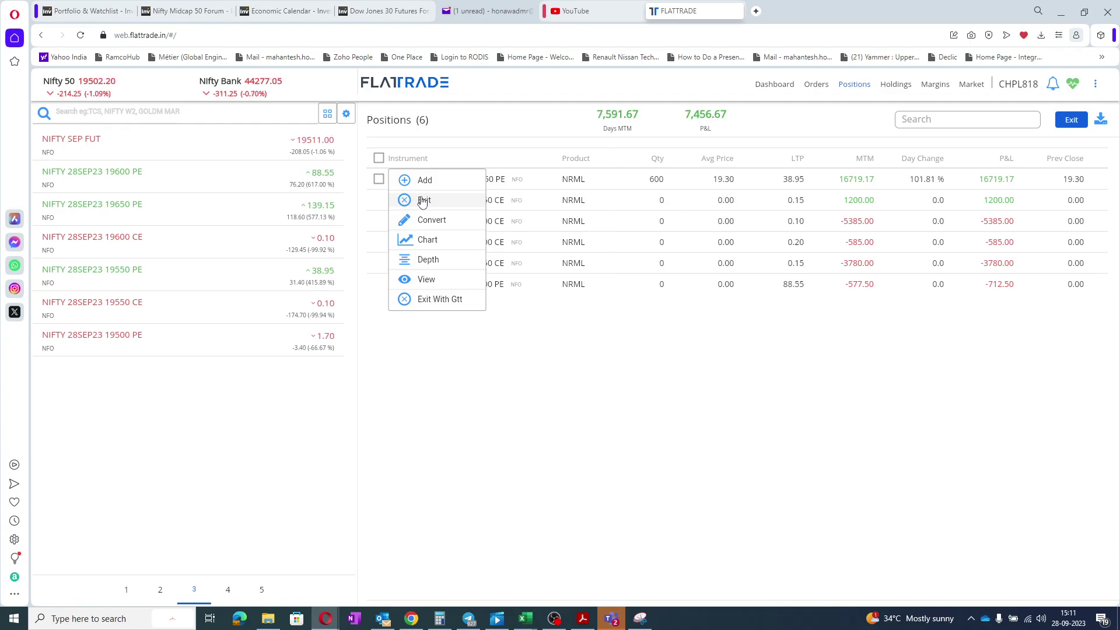
left_click(422, 202)
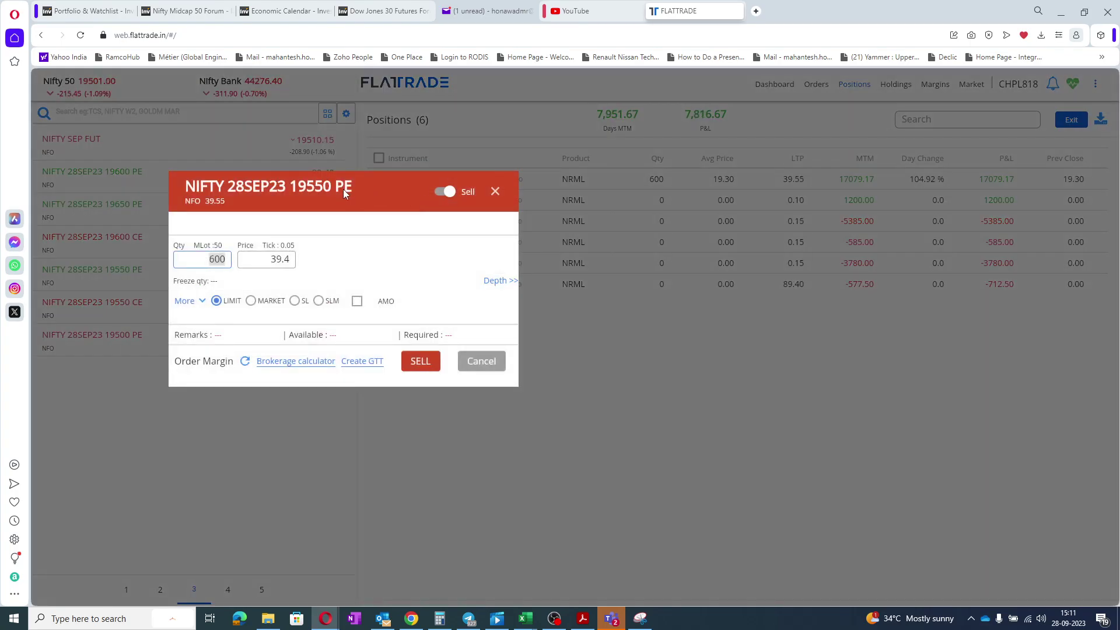
left_click_drag(344, 193, 570, 192)
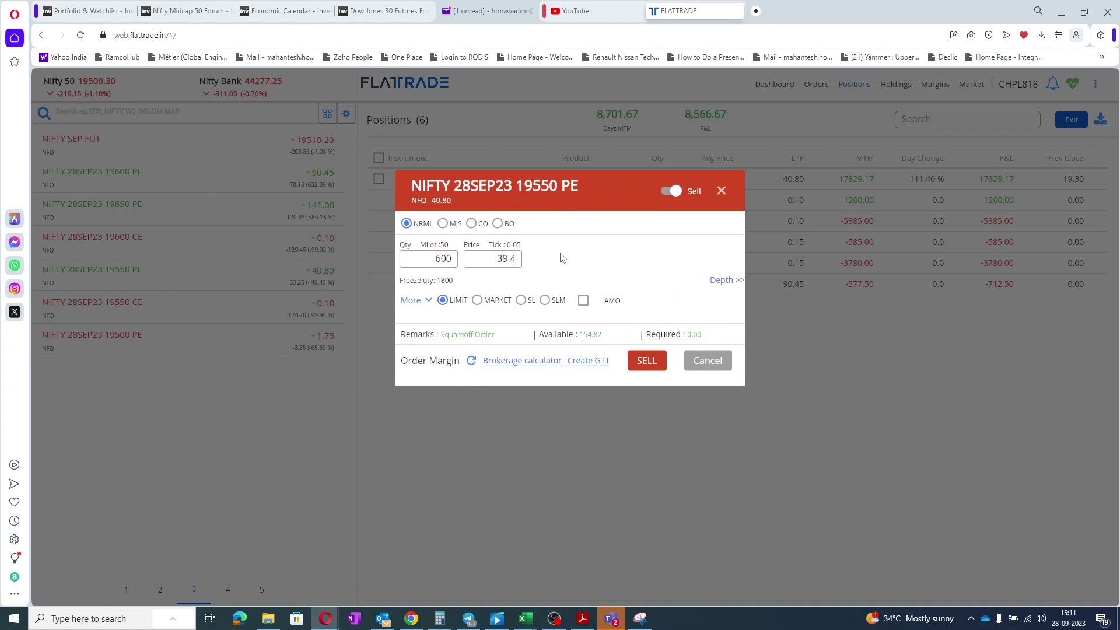
left_click(522, 300)
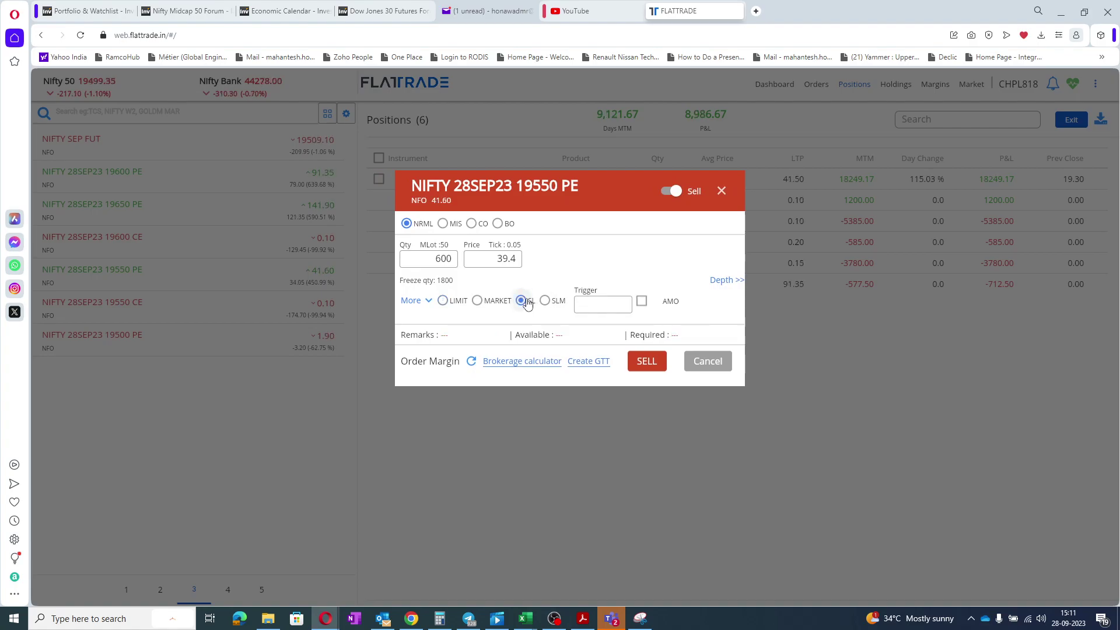
left_click(586, 304)
type("40")
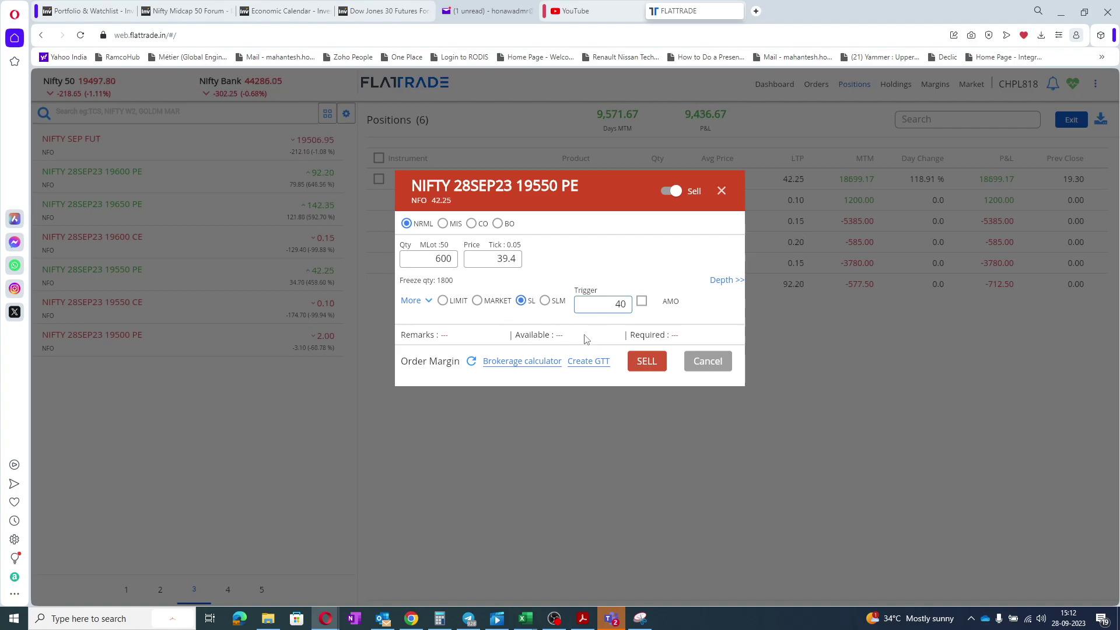
left_click(443, 301)
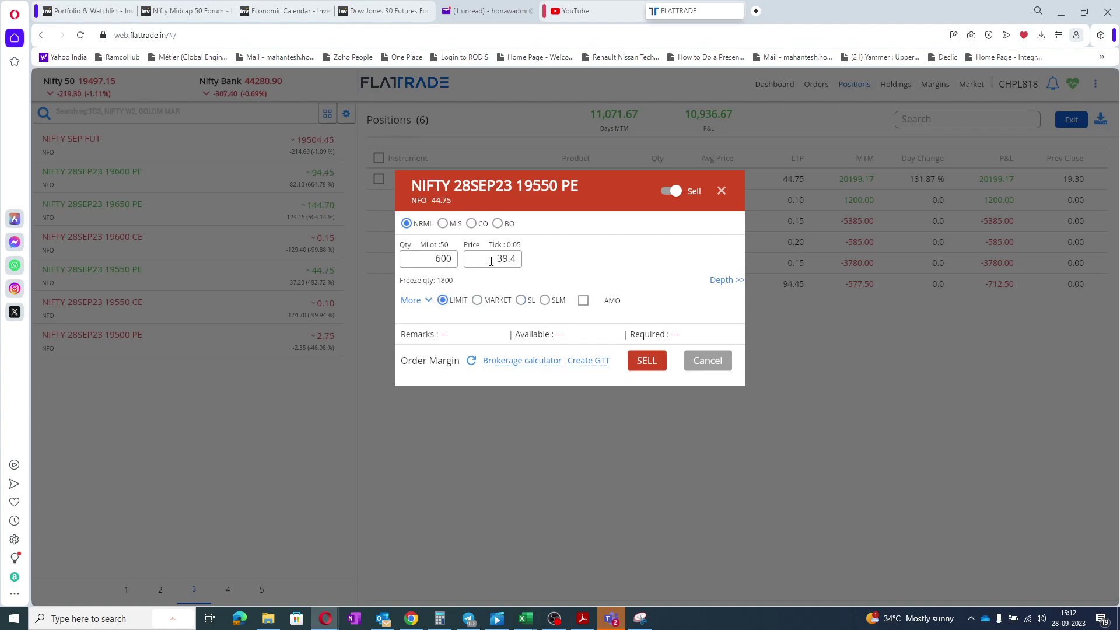
- Set the NIFTY 28SEP23 19550 PE exit order's limit price to 45 and submit the sell order
left_click(491, 262)
type("45")
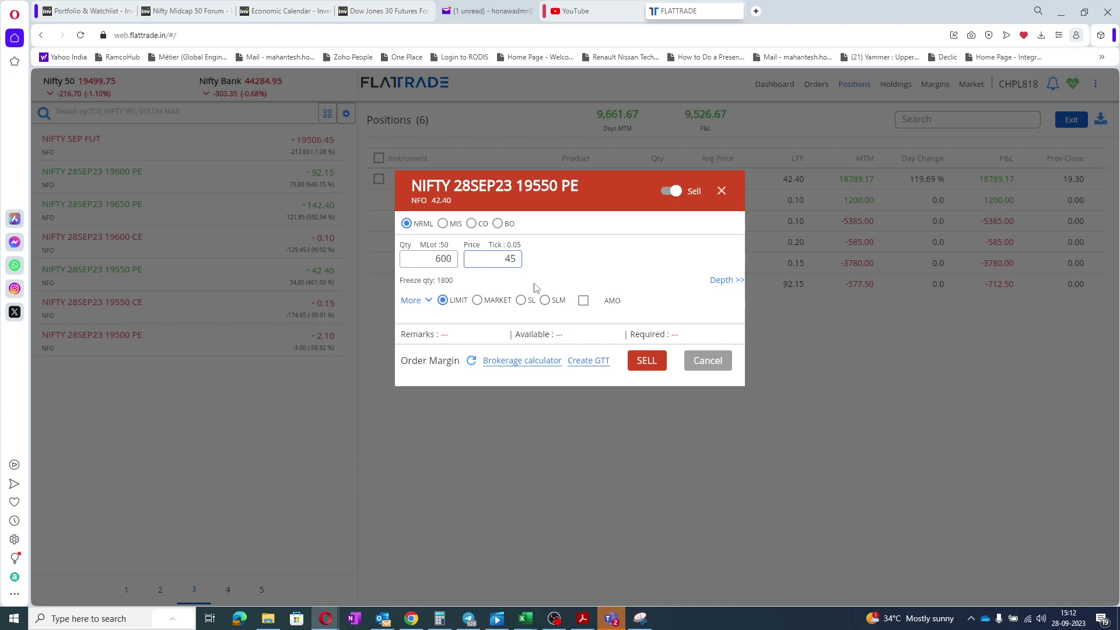
left_click(644, 361)
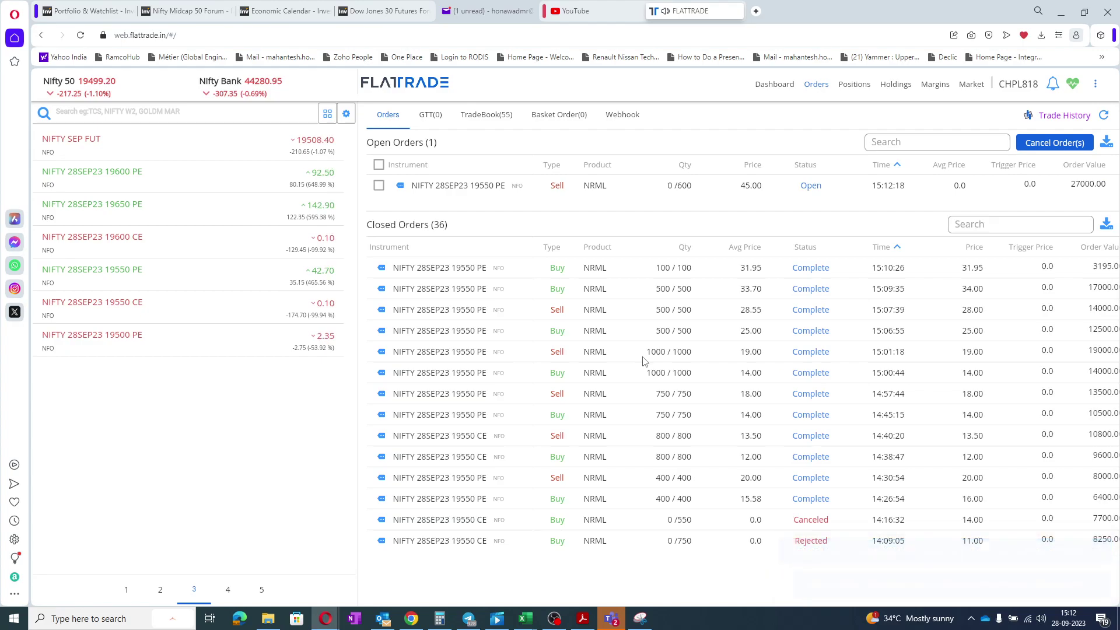
- Modify the open NIFTY 28SEP23 19550 PE sell order to a limit price of 44
left_click(843, 84)
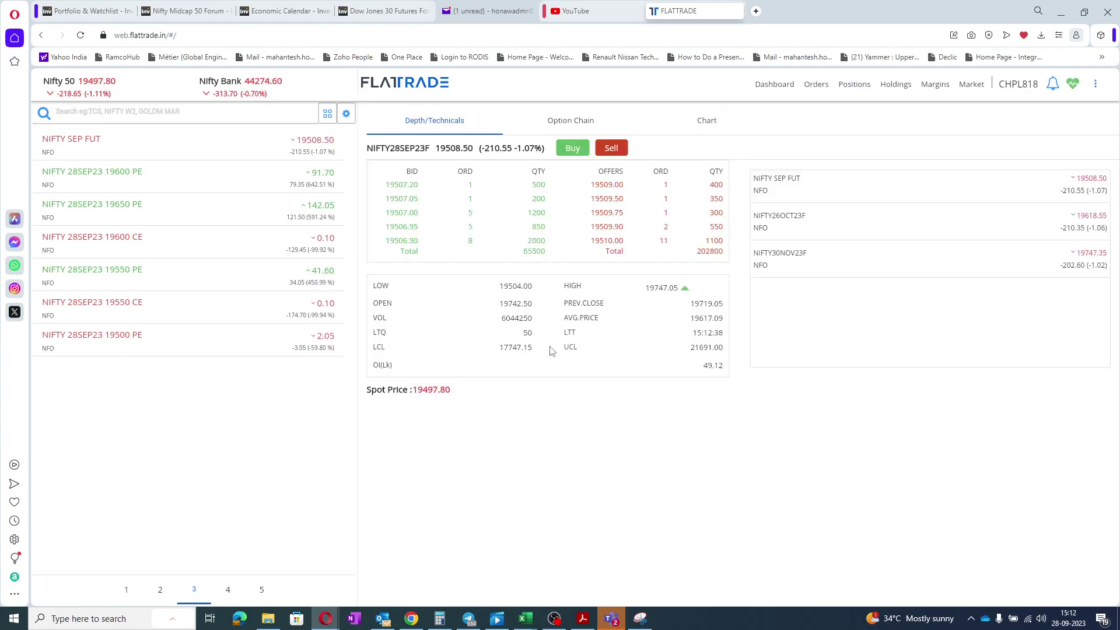
left_click(811, 87)
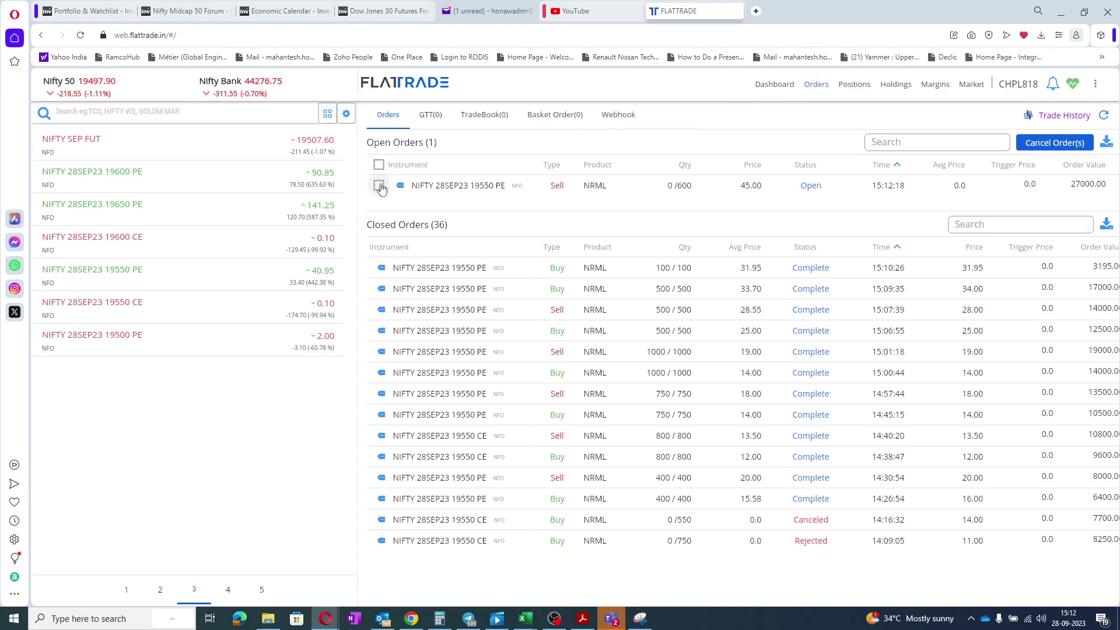
left_click(400, 186)
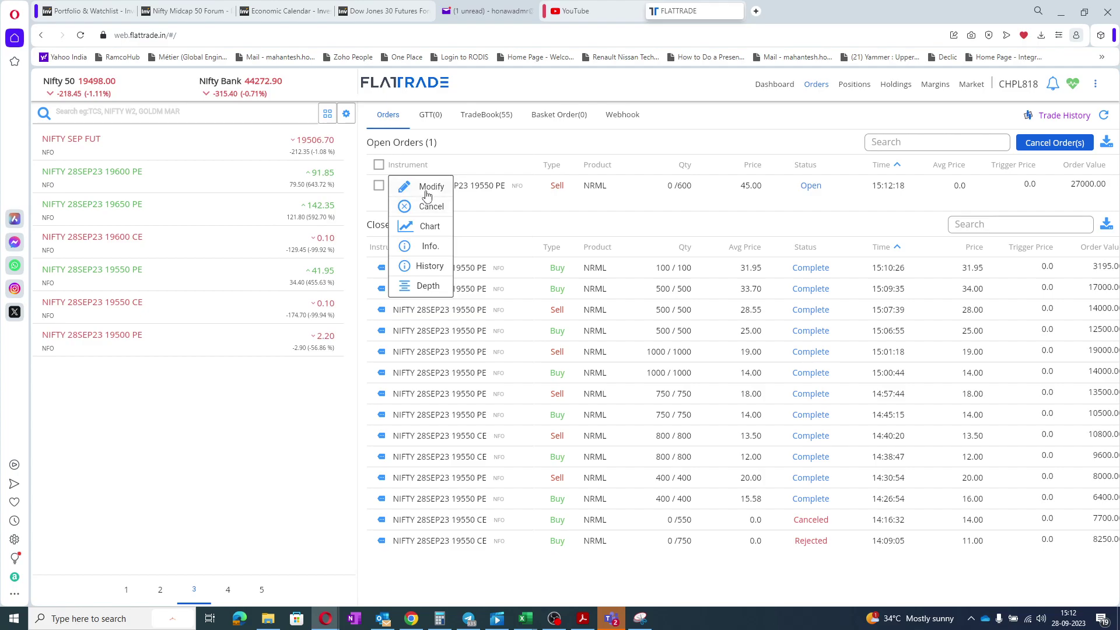
left_click(431, 186)
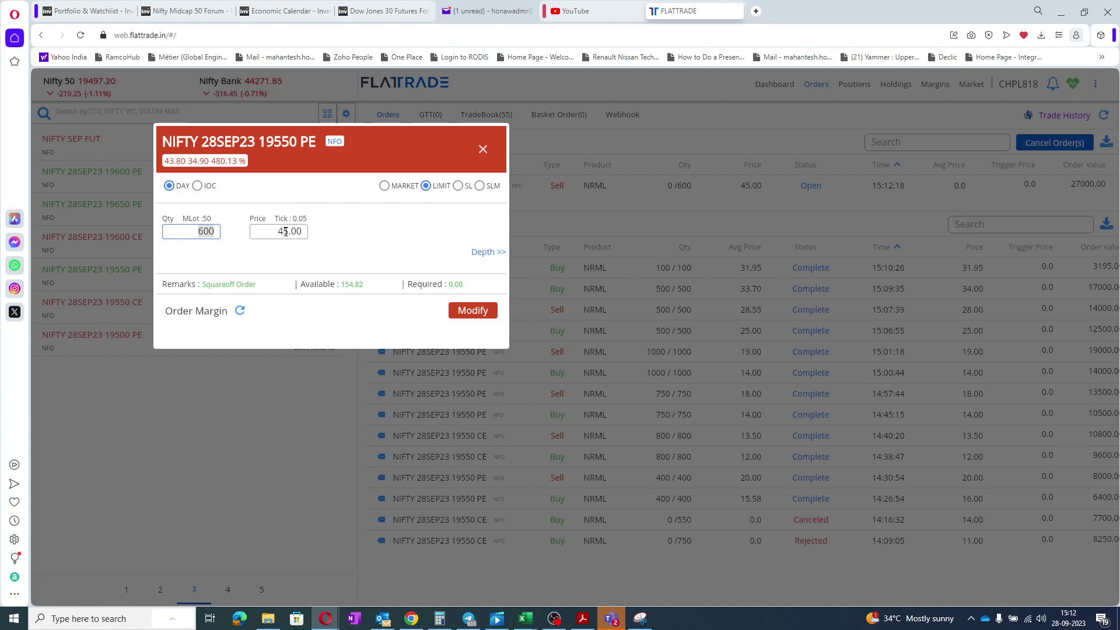
key("Tab")
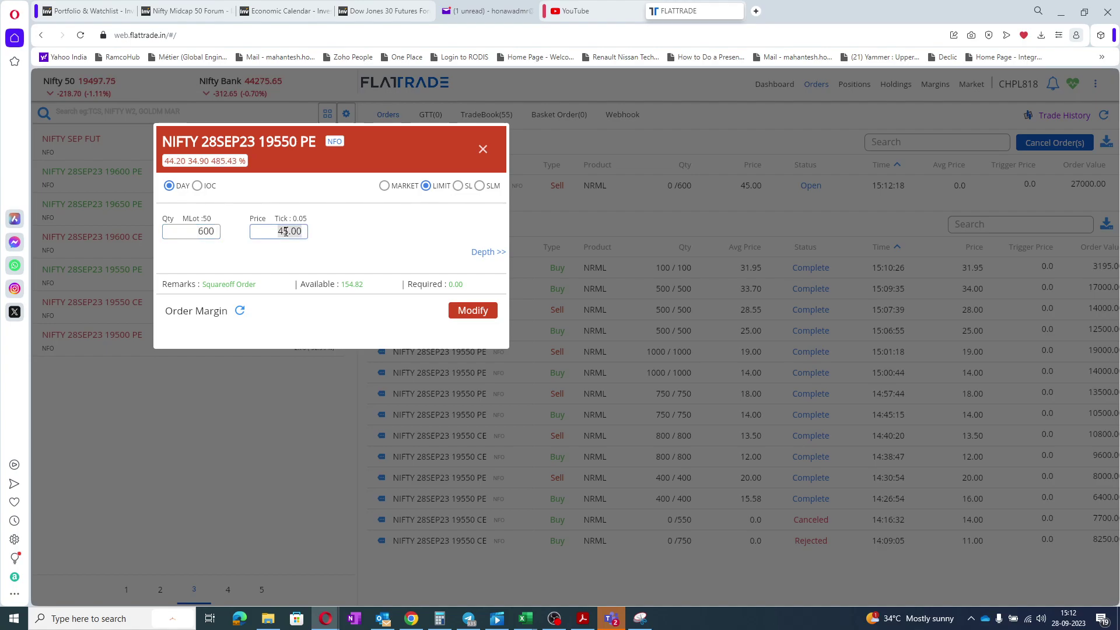
type("44")
key("Return")
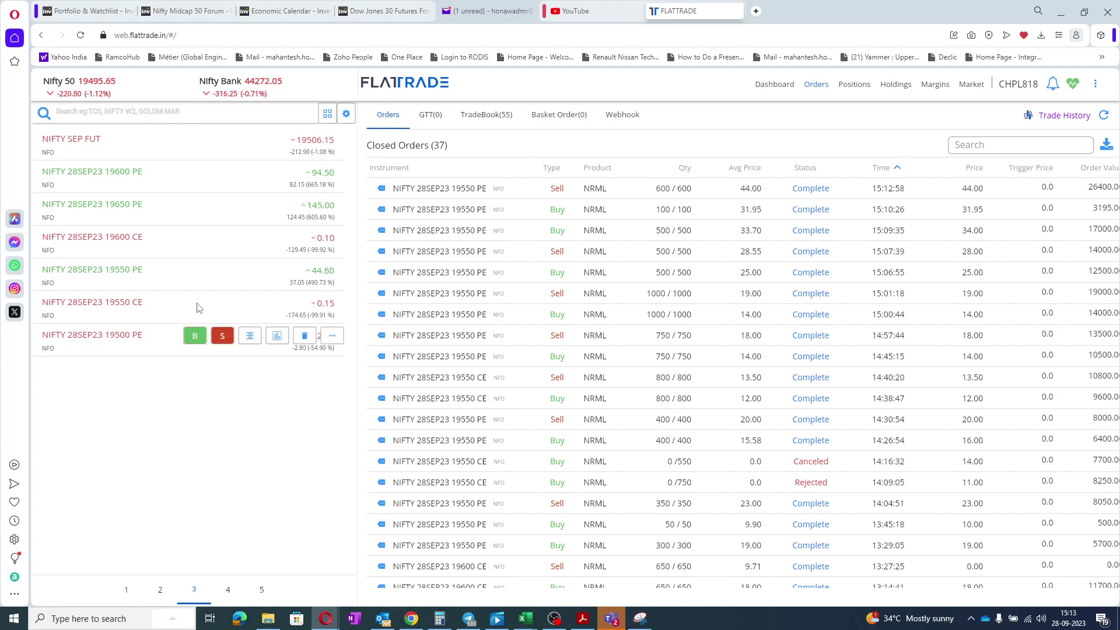
- Place a limit buy order for 600 NIFTY 28SEP23 19550 PE at a price of 38
left_click(196, 271)
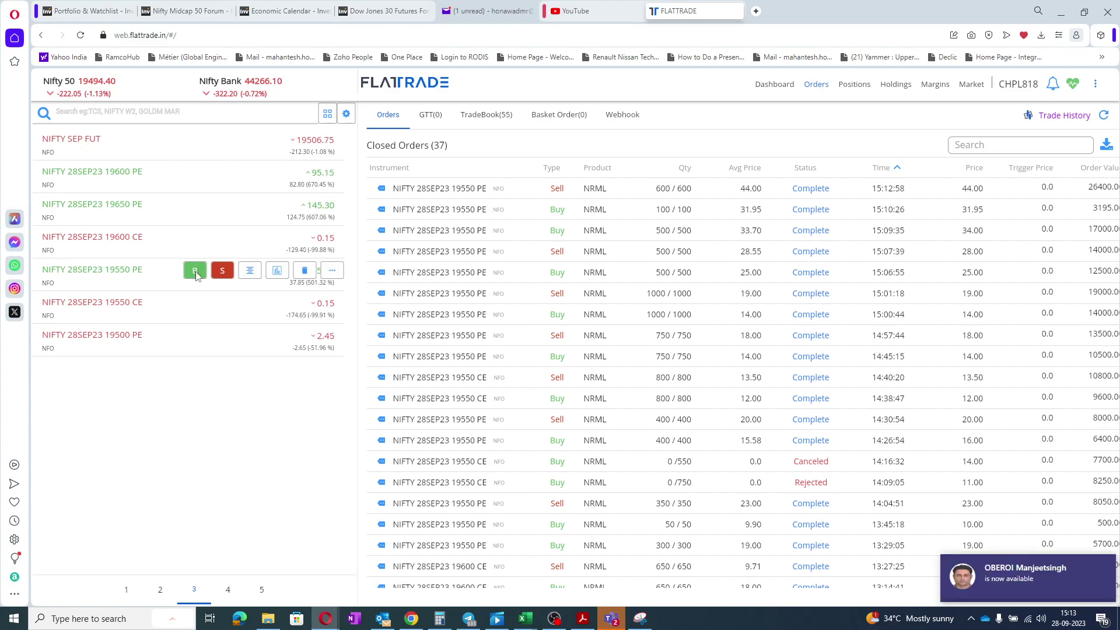
type("600")
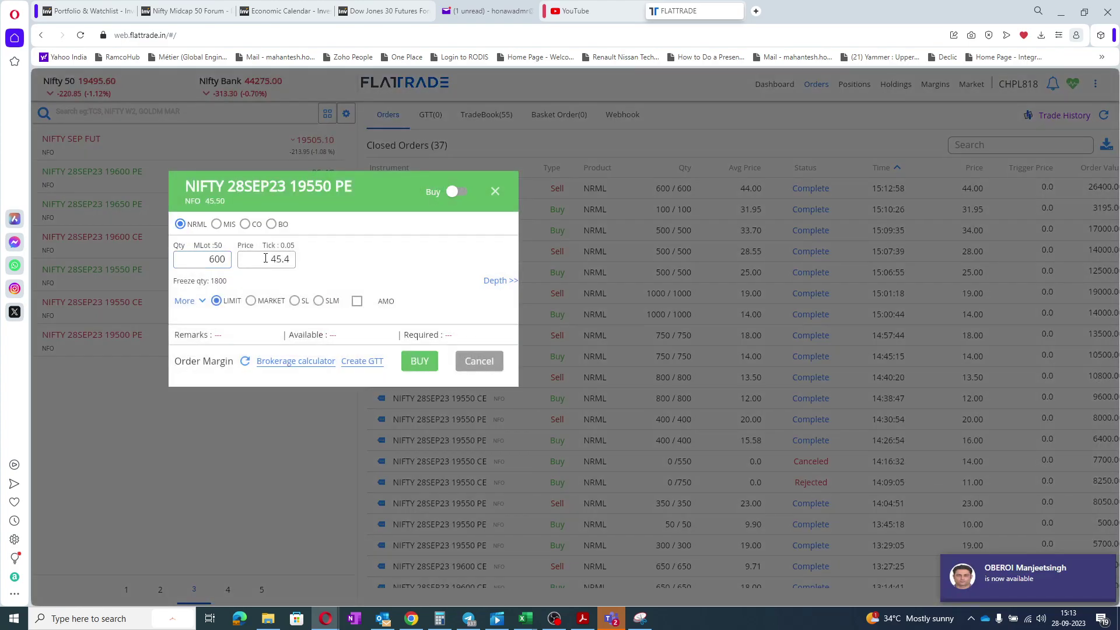
left_click(265, 257)
type("38")
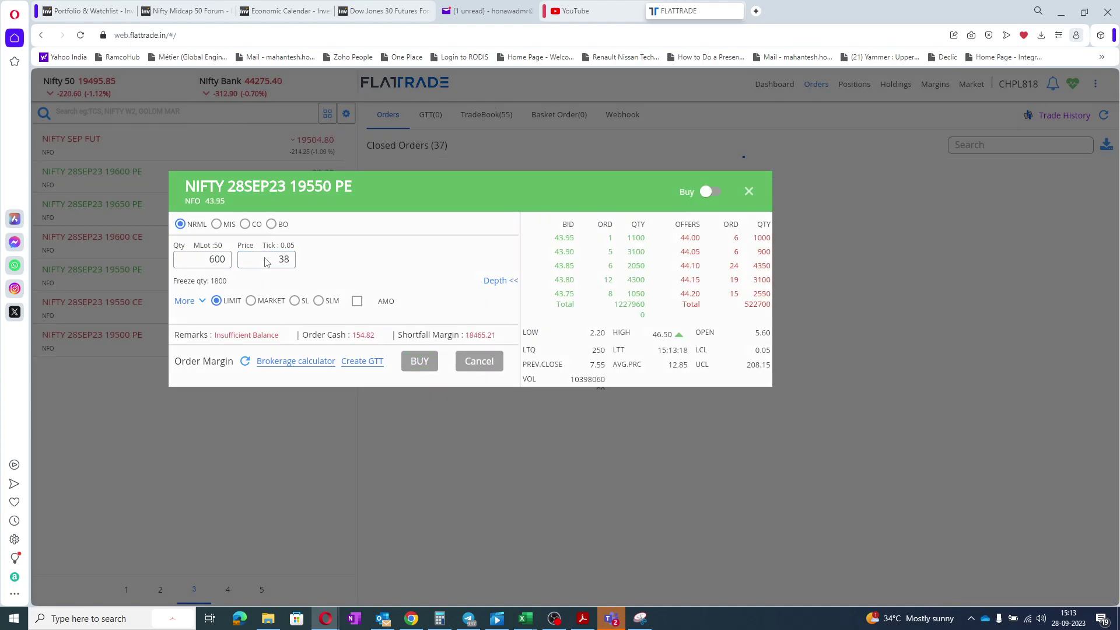
key("Return")
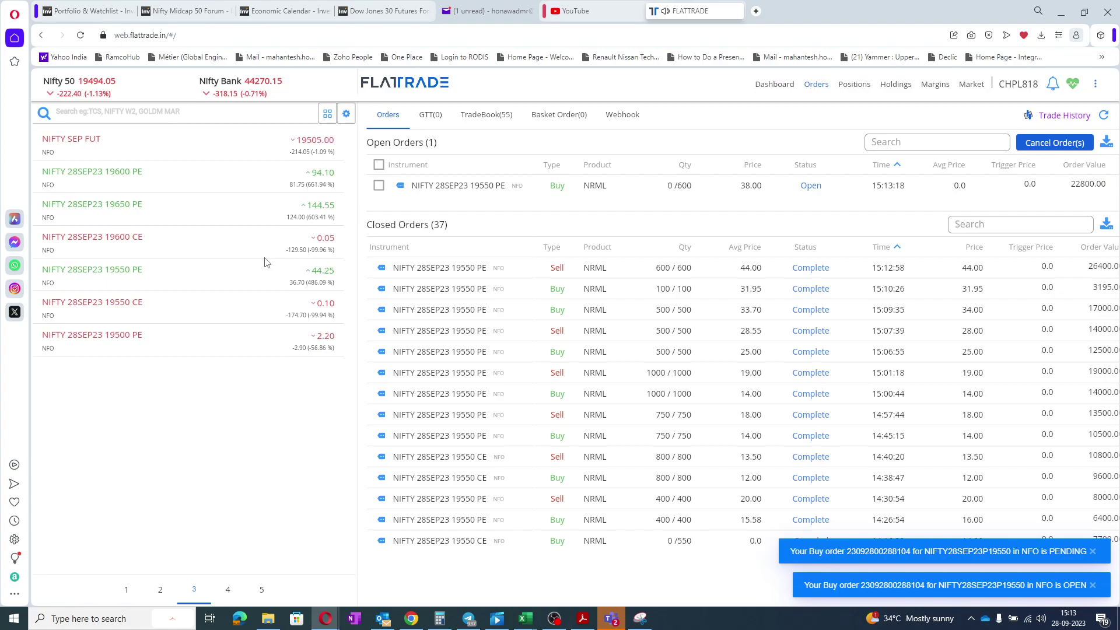
- Check the positions and margins, and raise the quantity of the open NIFTY 28SEP23 19550 PE buy order to 700
left_click(849, 91)
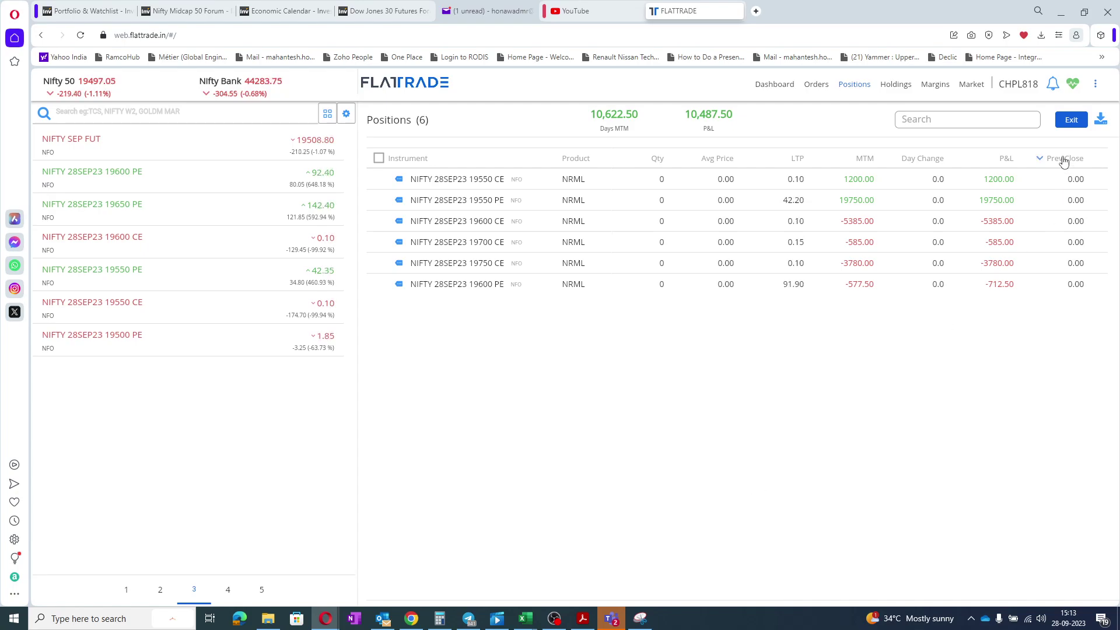
left_click(934, 85)
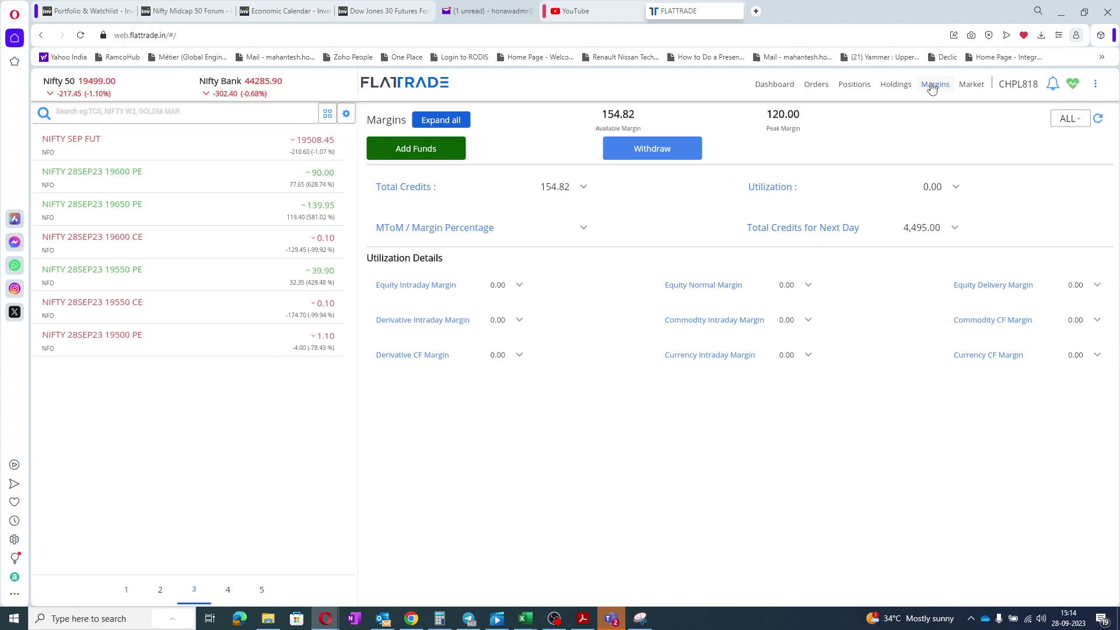
left_click(818, 86)
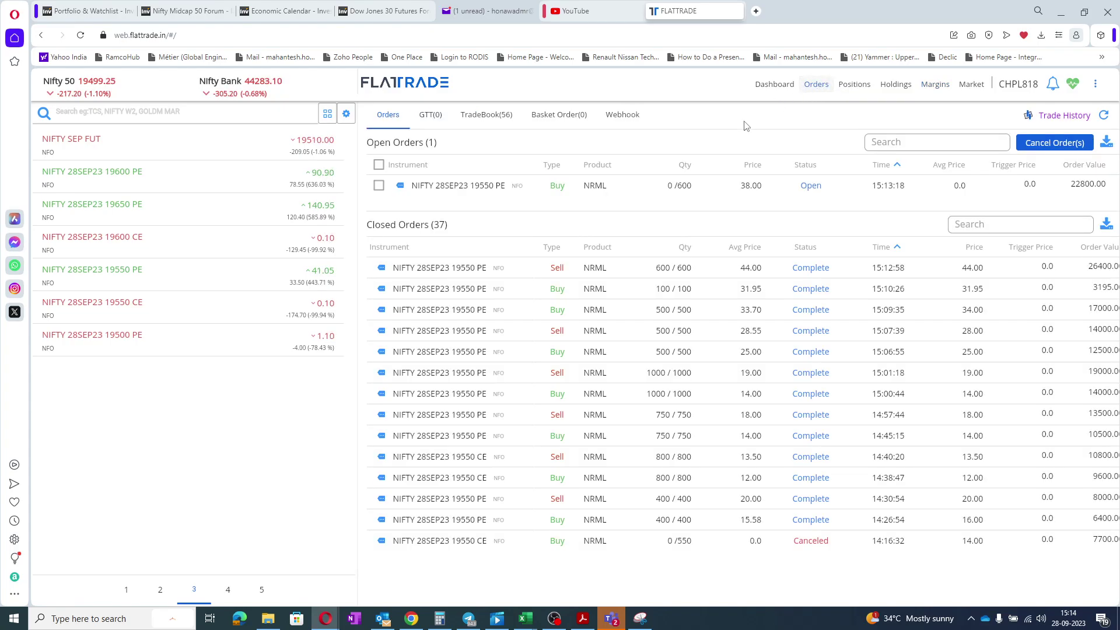
left_click(390, 186)
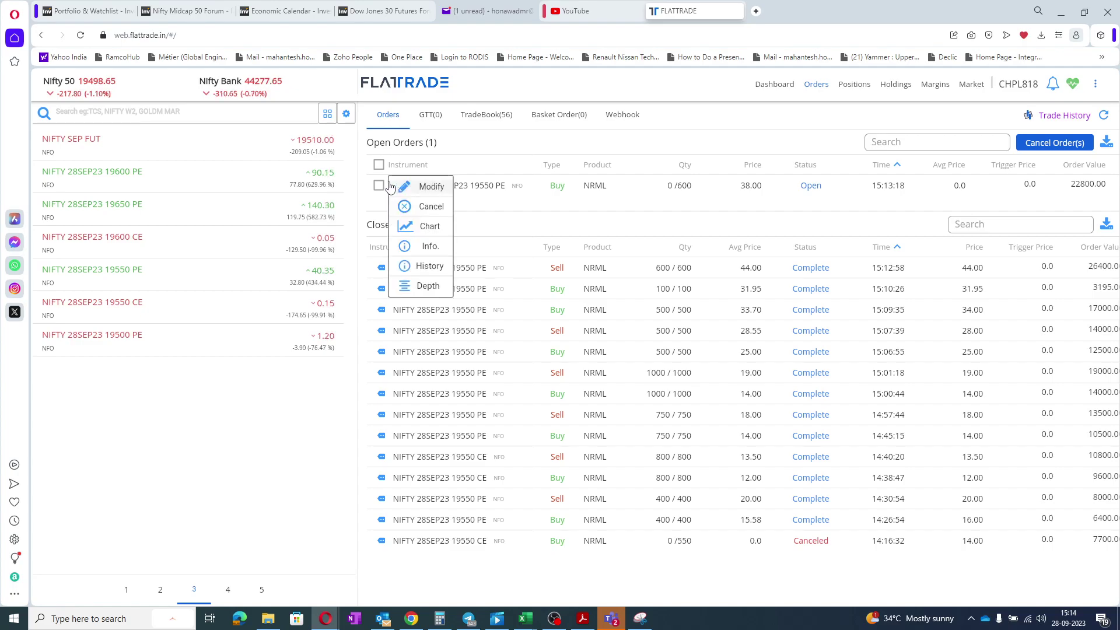
left_click(411, 187)
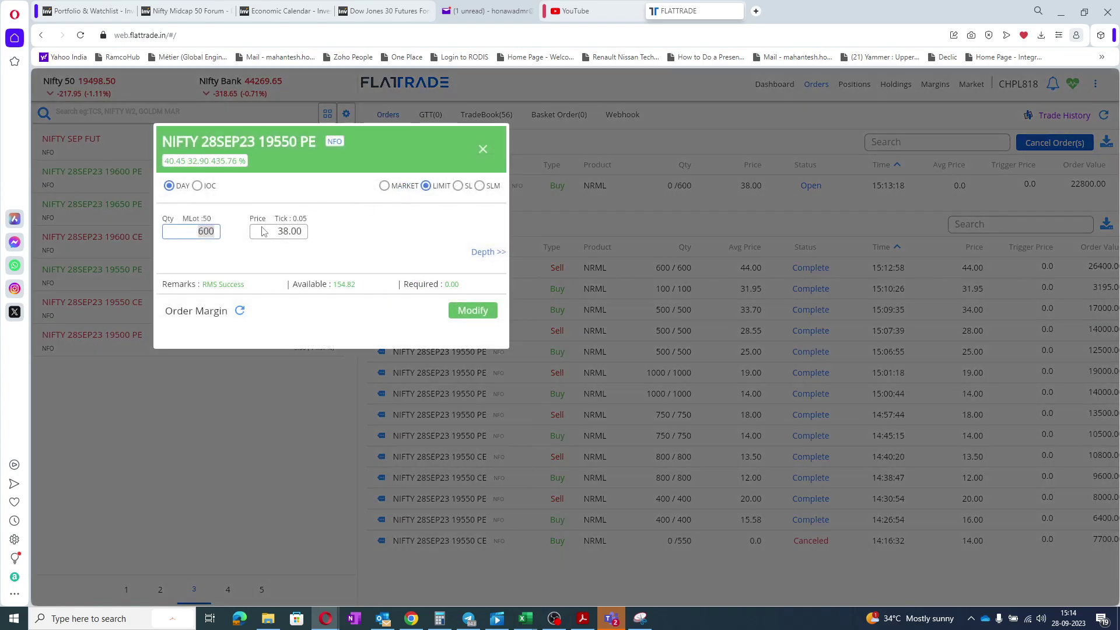
type("700")
key("Return")
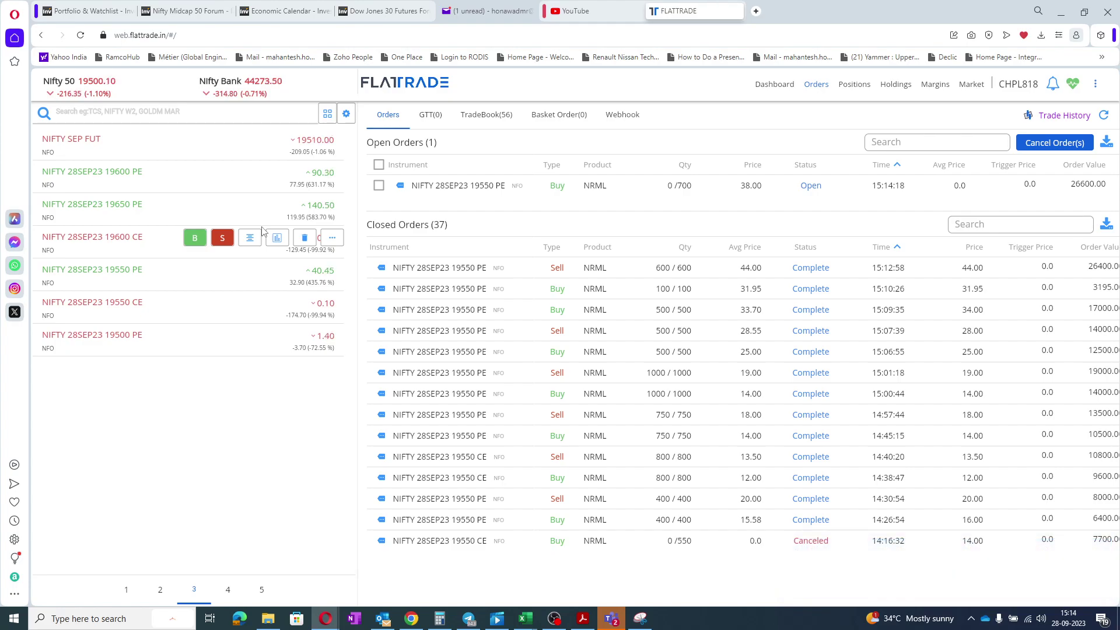
- Check the margins, and exit the NIFTY 28SEP23 19550 PE position with a limit sell order for 700 at a price of 42
left_click(928, 87)
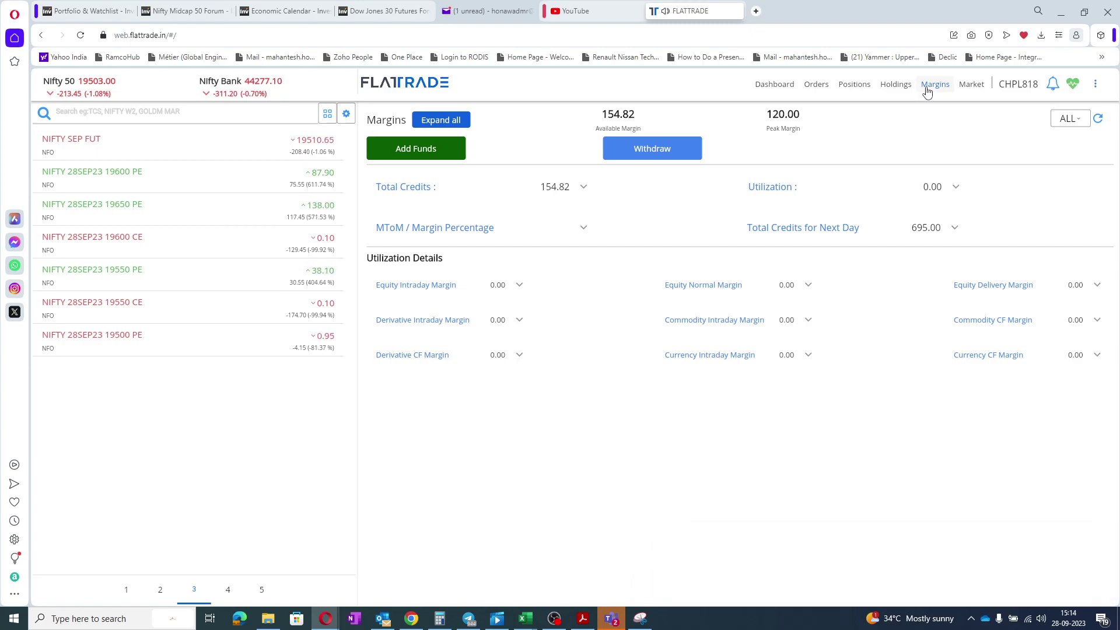
left_click(857, 86)
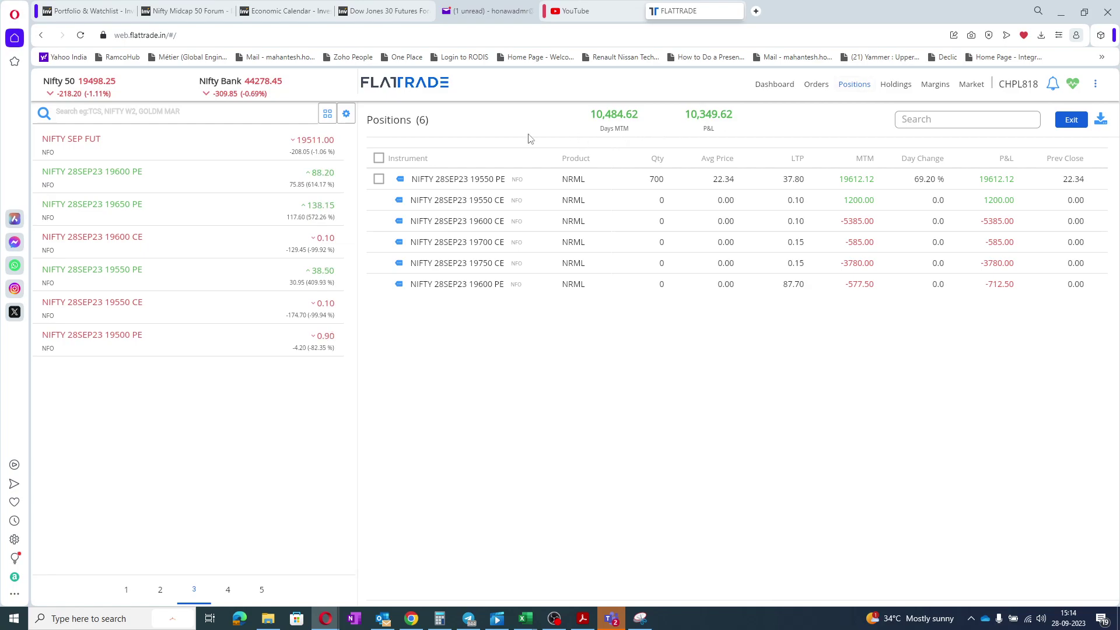
left_click(395, 180)
left_click(424, 201)
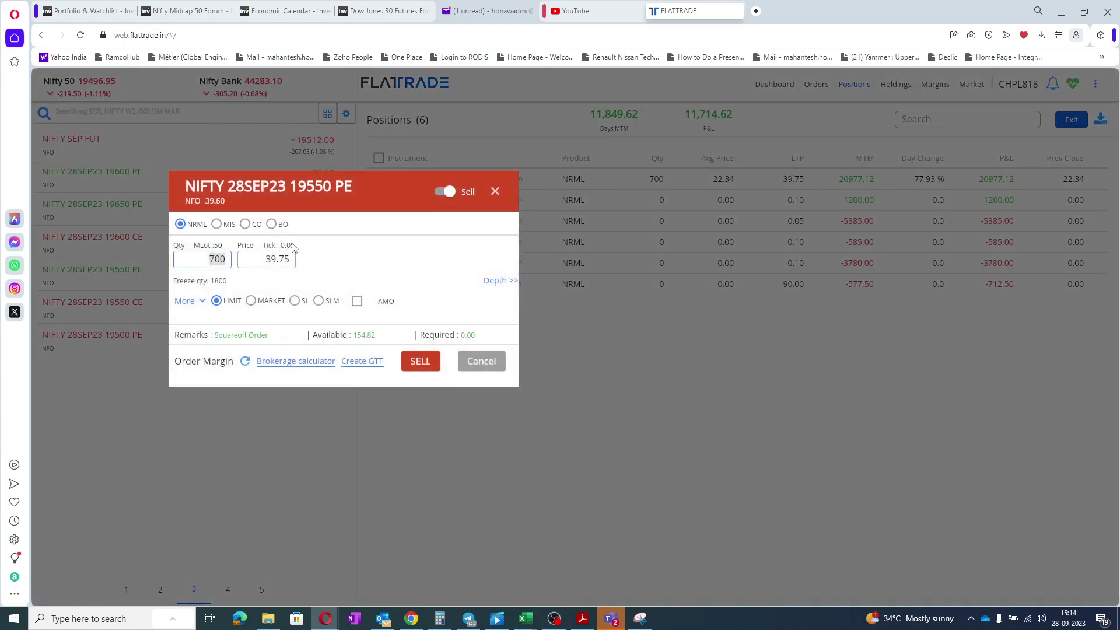
left_click(275, 262)
type("40")
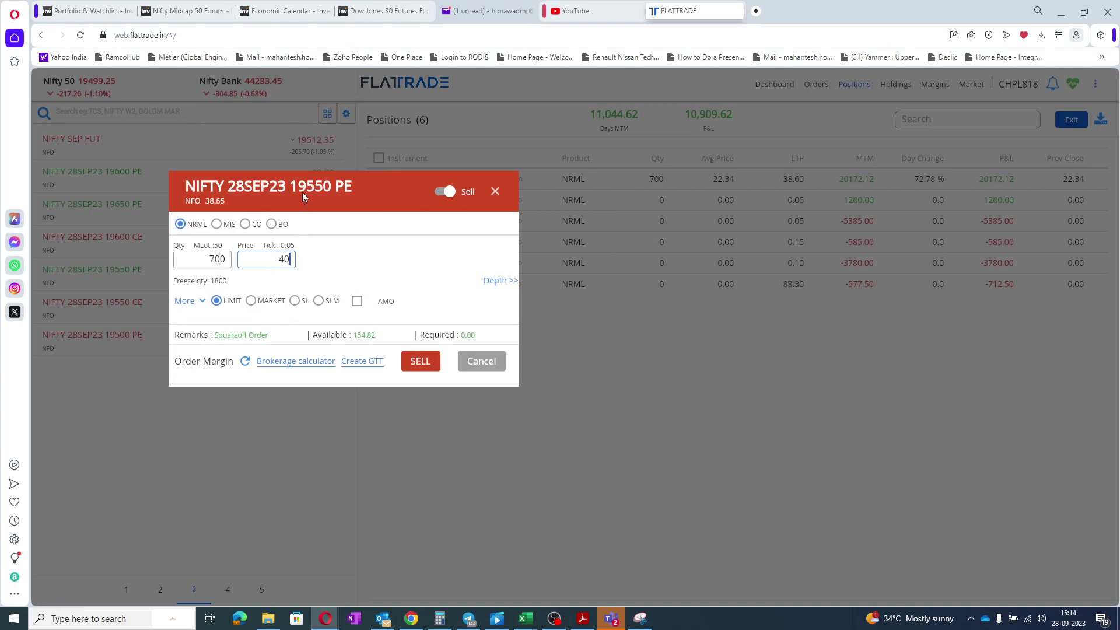
left_click_drag(316, 197, 555, 313)
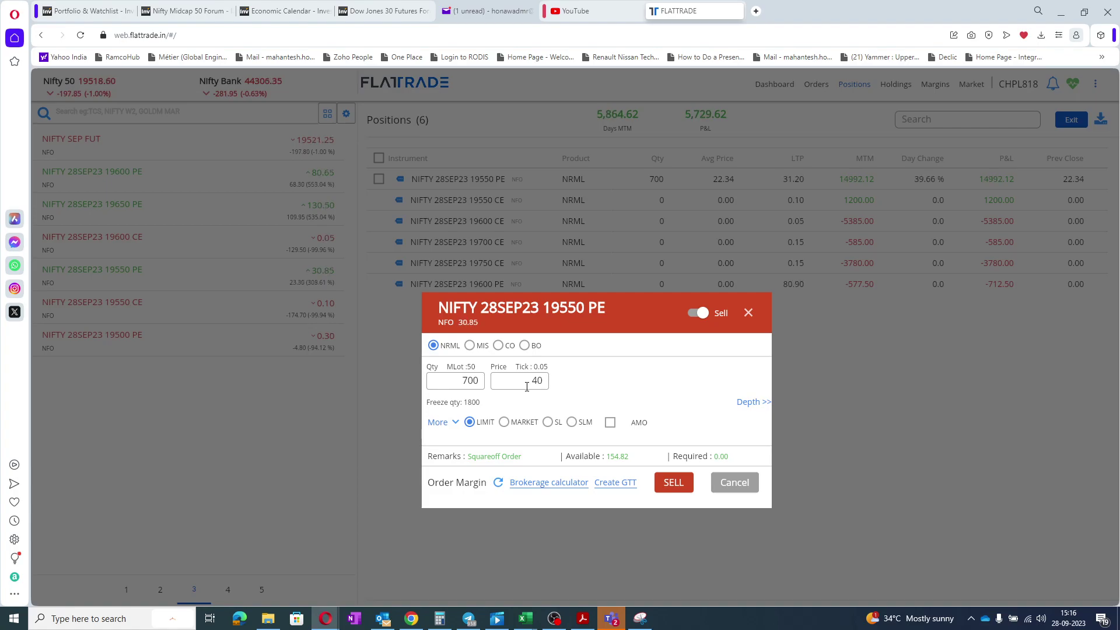
left_click(527, 386)
type("42")
key("Return")
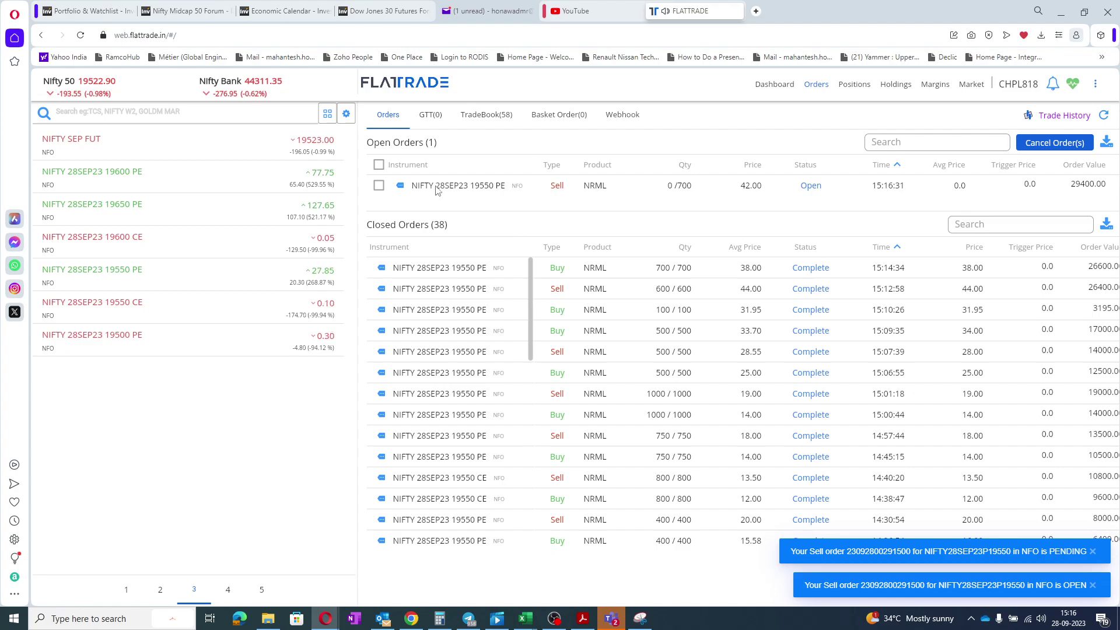
- Review the market depth of NIFTY SEP FUT and the current positions
mouse_move(255, 147)
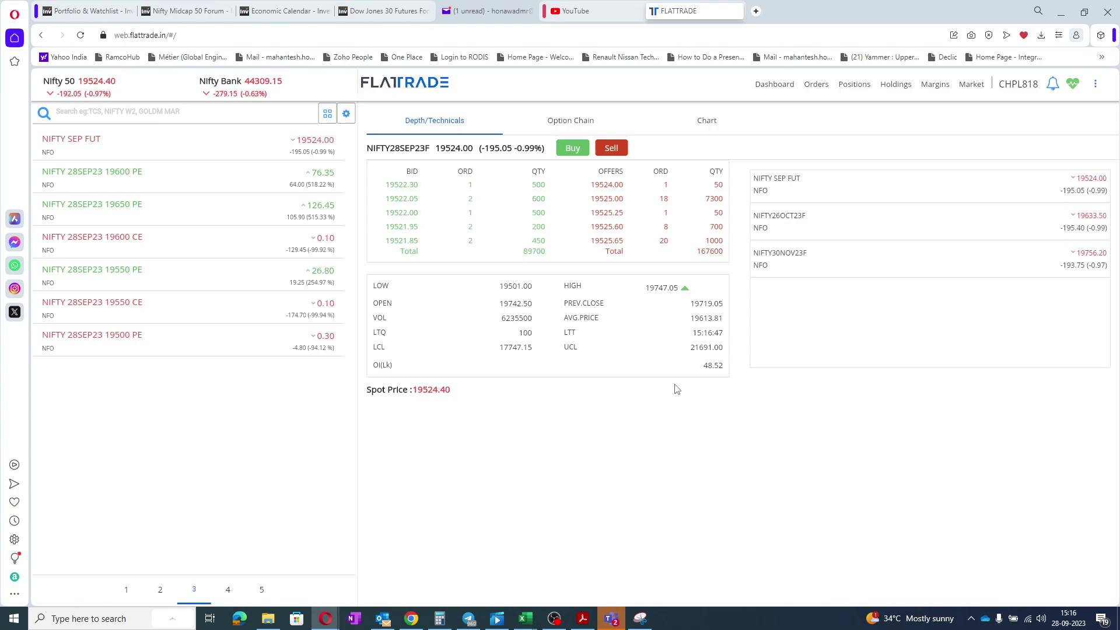
left_click(854, 85)
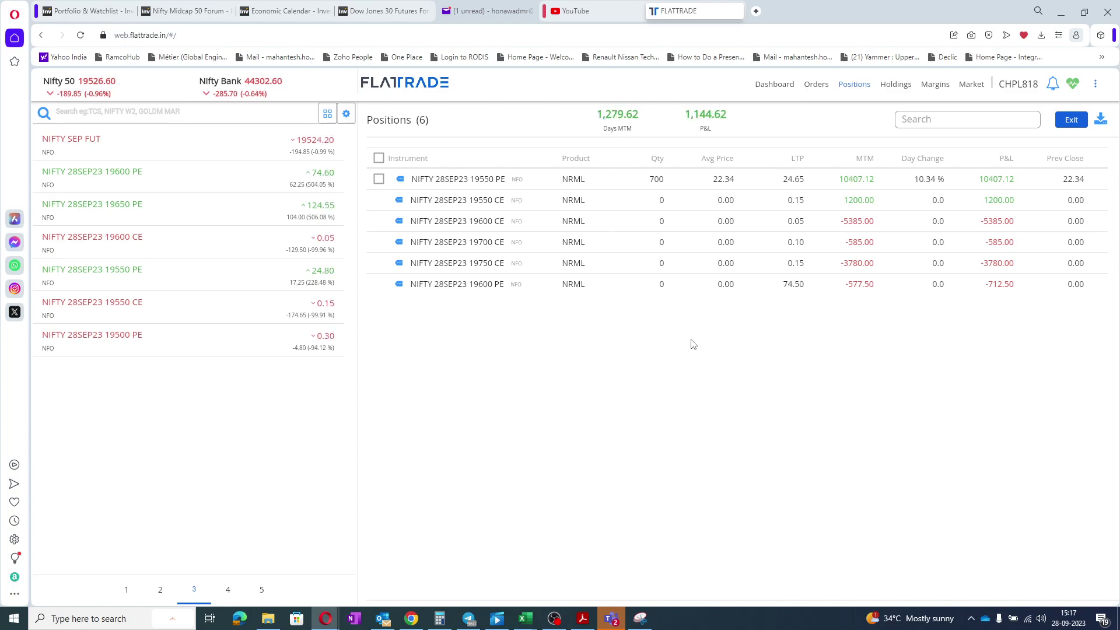
- Switch to Teams to check the unread chat message in the recent list, and return to the trading page
left_click(612, 617)
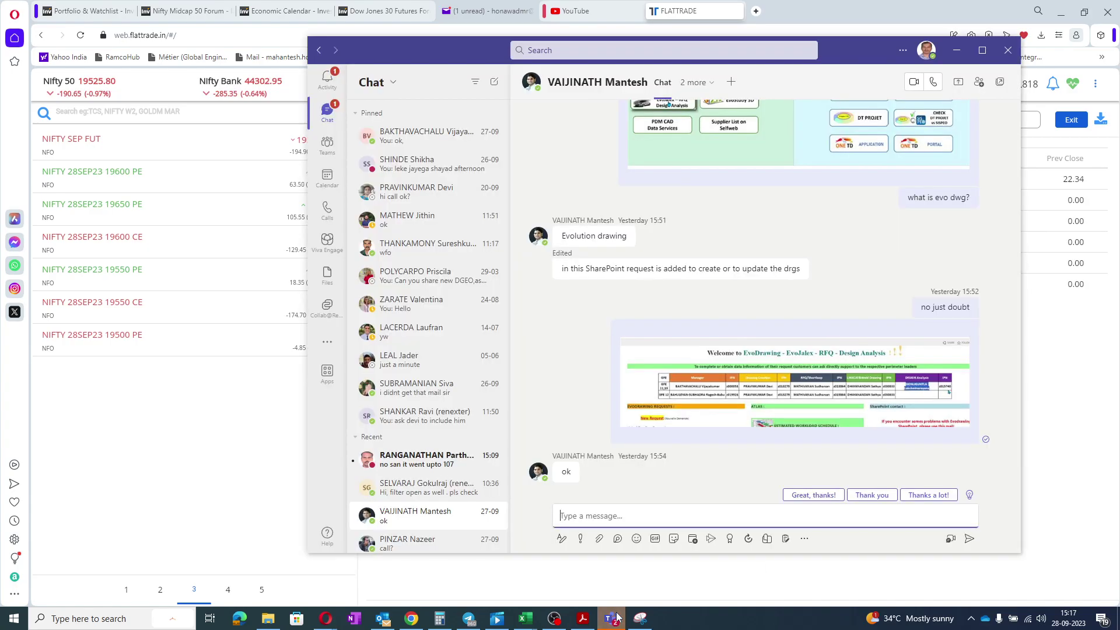
left_click(487, 461)
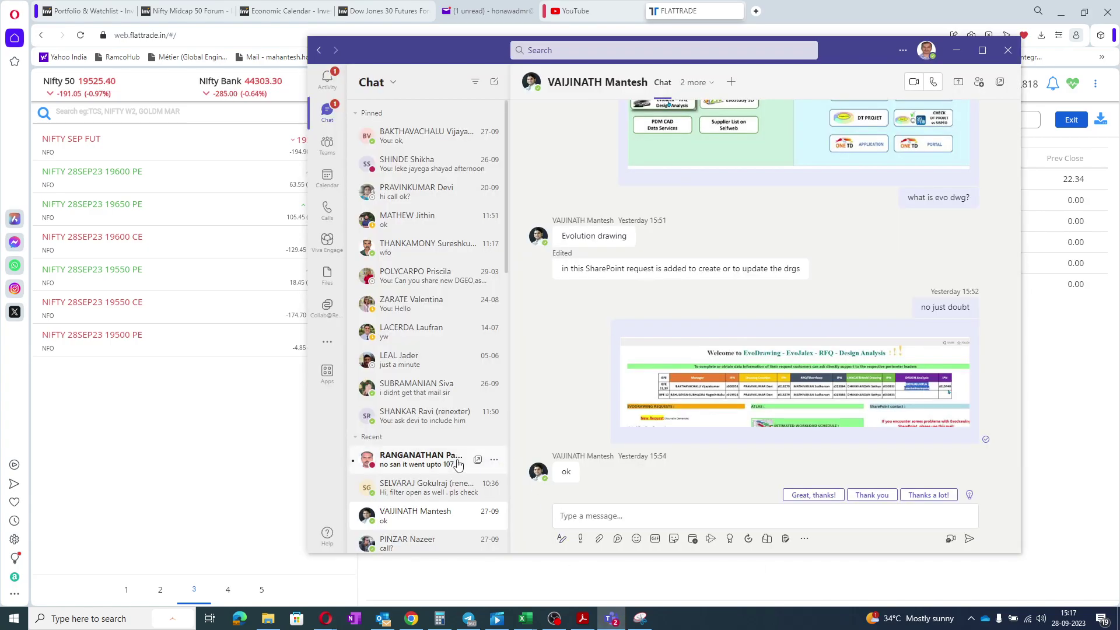
left_click(956, 50)
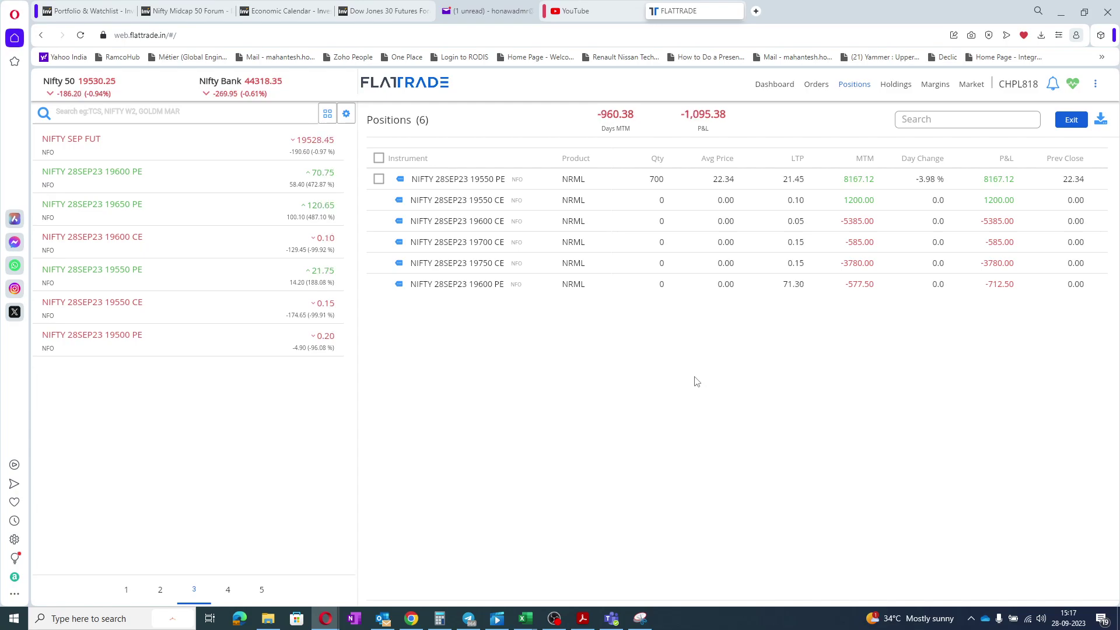
- Search the instruments for 19500 and add NIFTY 28SEP23 19500 CE to the watchlist
left_click(283, 116)
type("19")
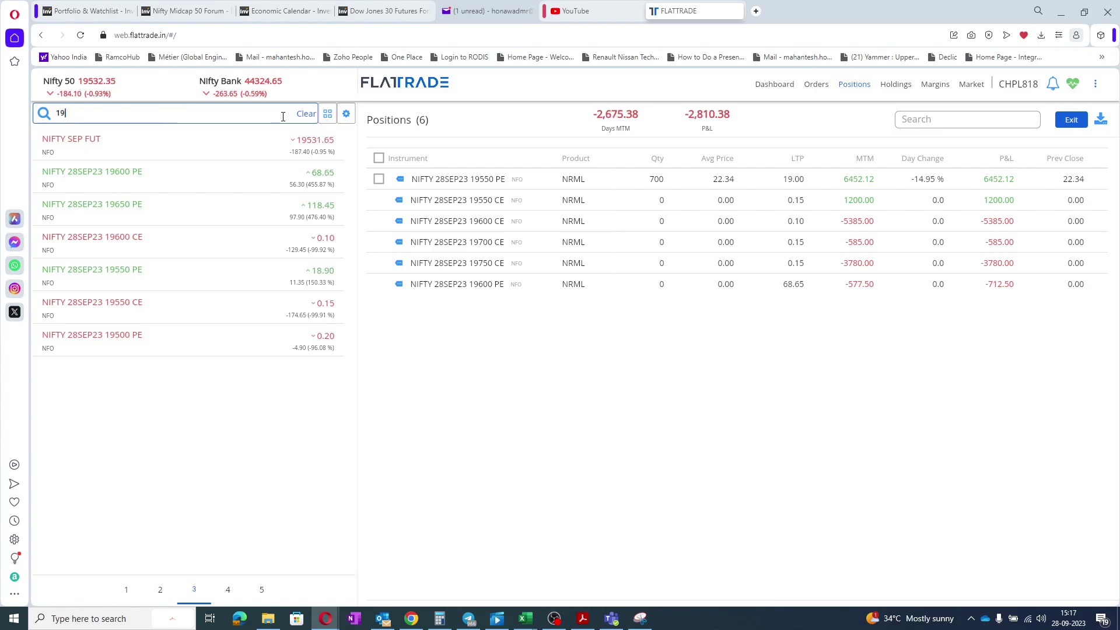
type("500")
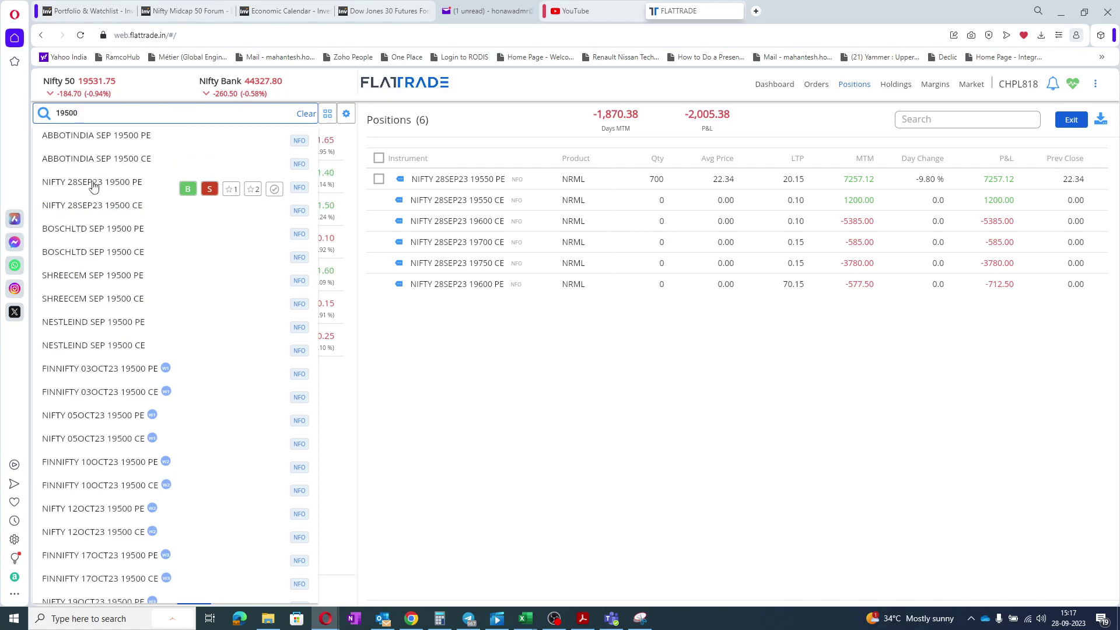
key("Escape")
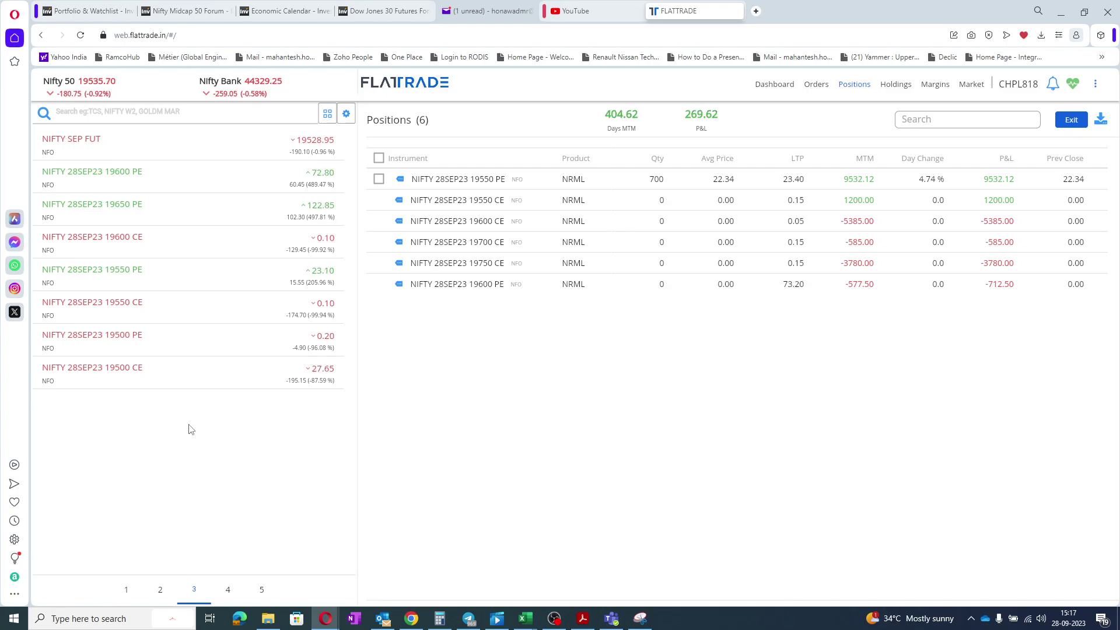
- Review the margins and positions, and the market depth of NIFTY 28SEP23 19500 CE and NIFTY SEP FUT
left_click(936, 84)
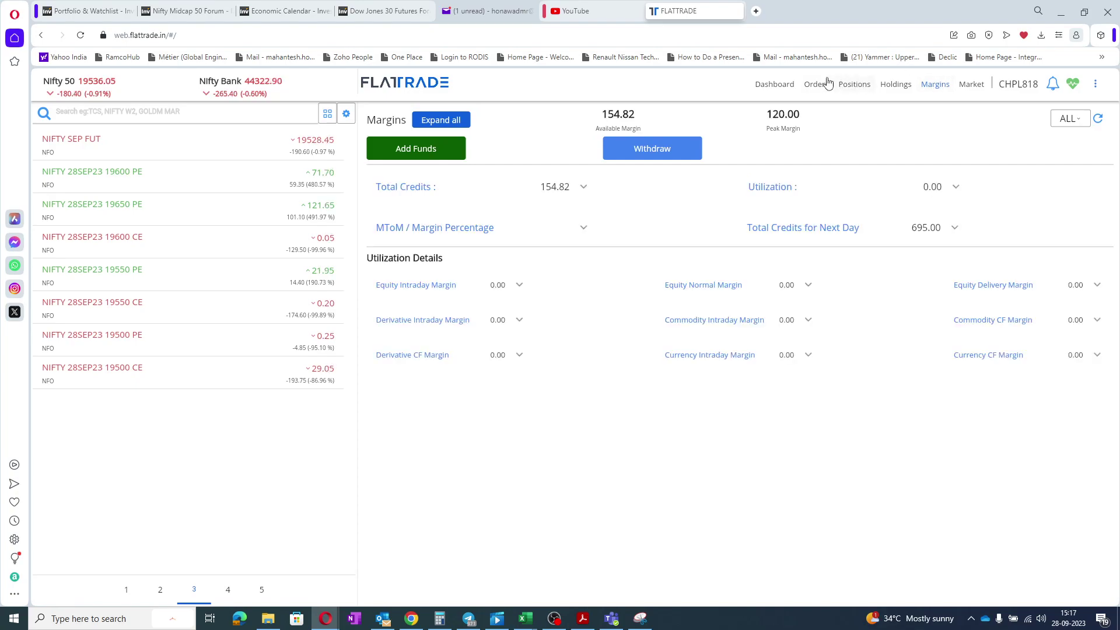
left_click(852, 85)
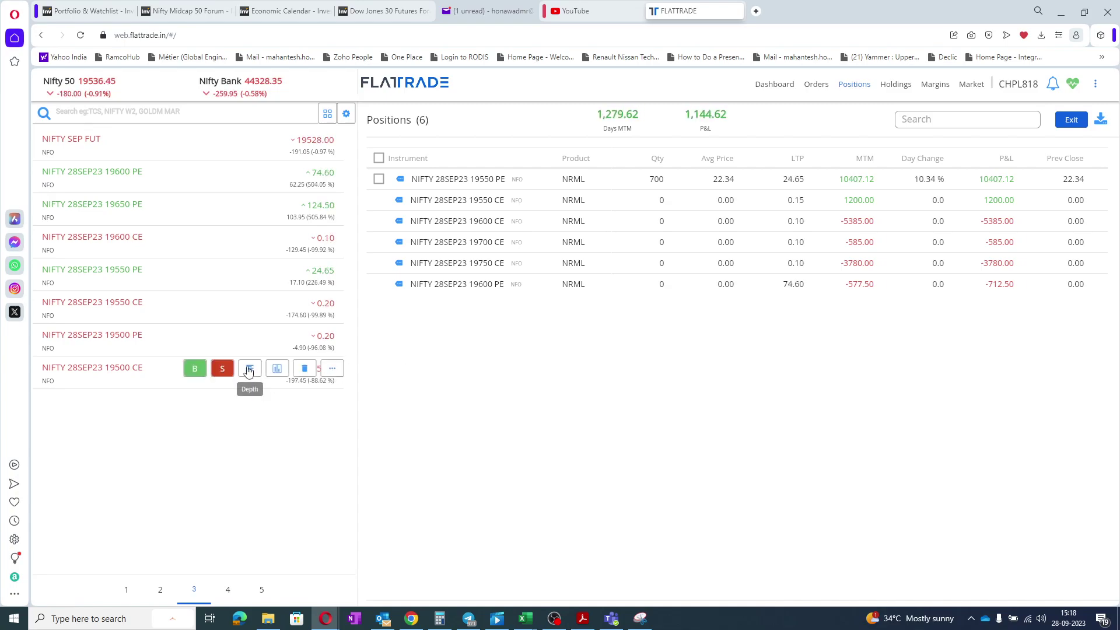
left_click(248, 372)
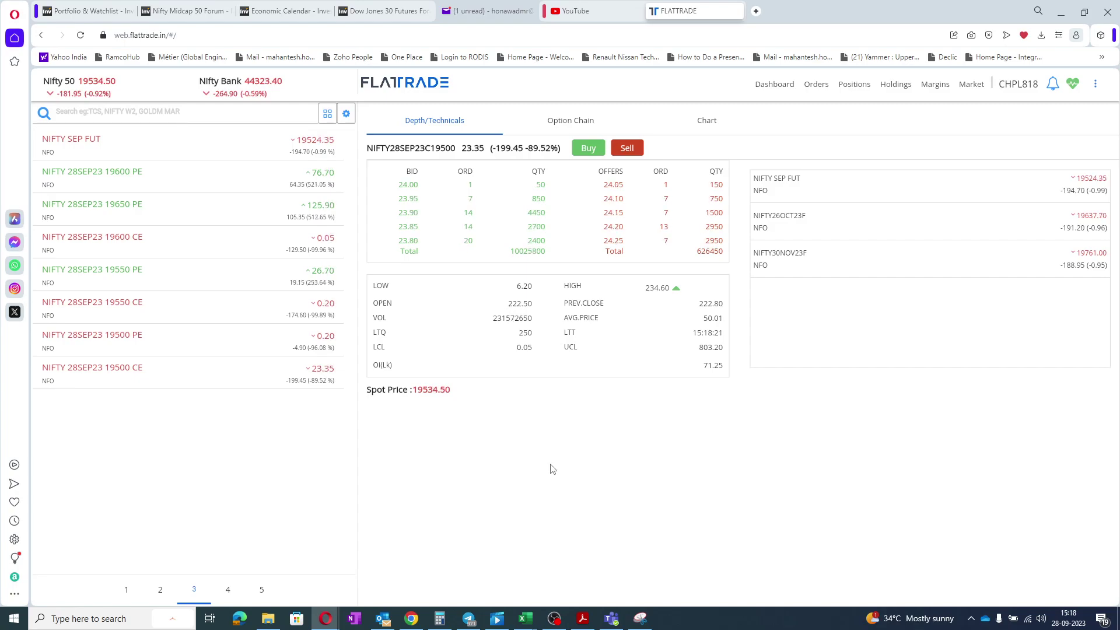
mouse_move(242, 153)
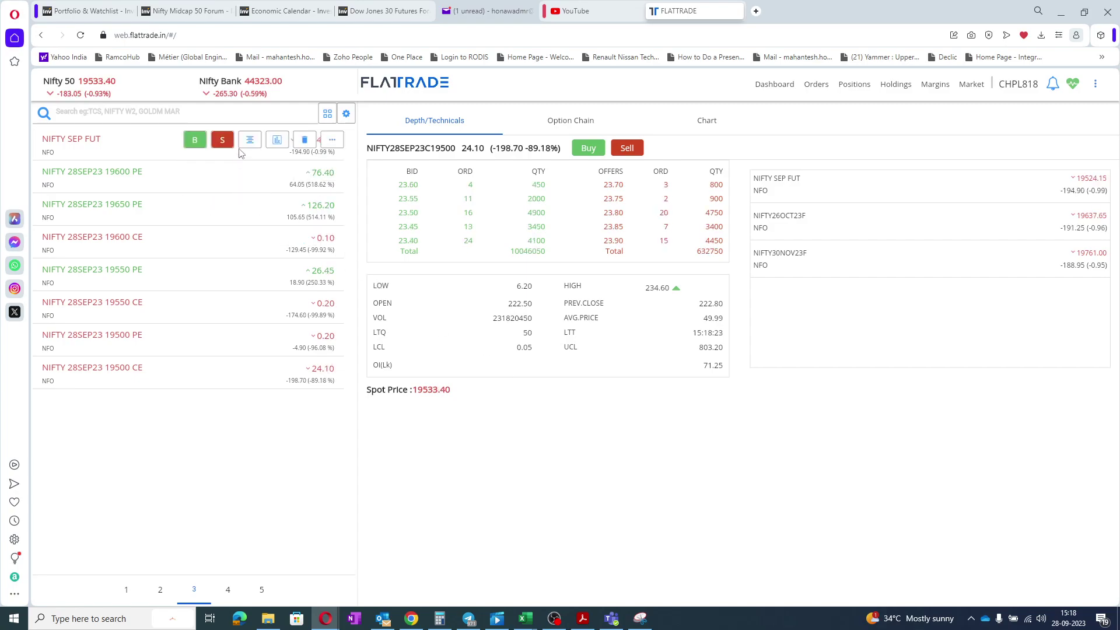
left_click(247, 142)
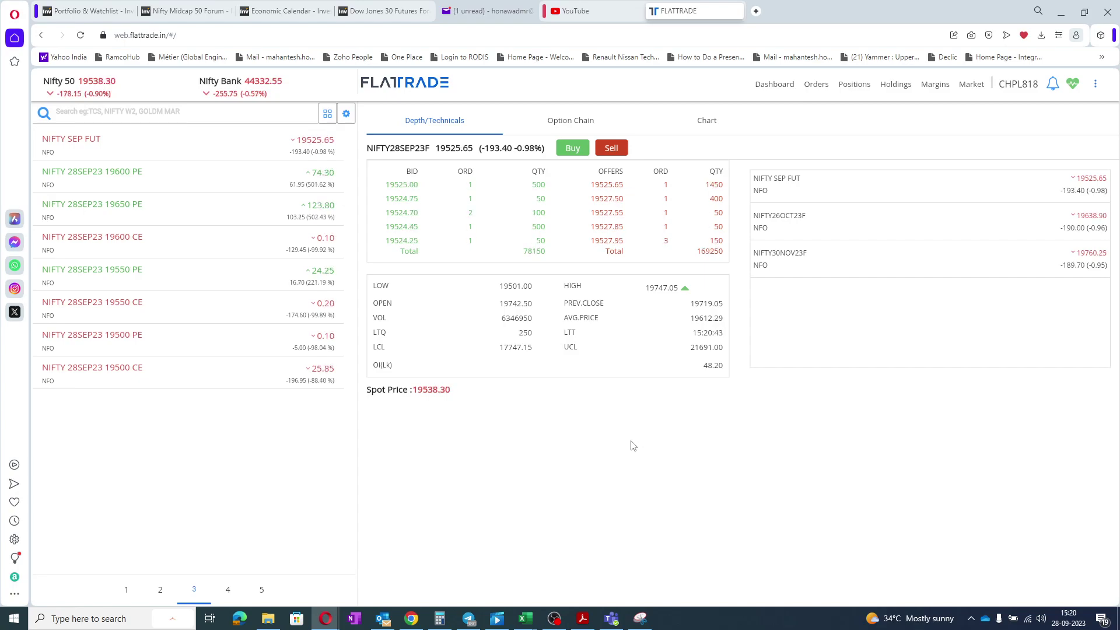
- Check the order book and positions, and view the market depth of NIFTY 28SEP23 19550 PE and NIFTY SEP FUT
left_click(813, 85)
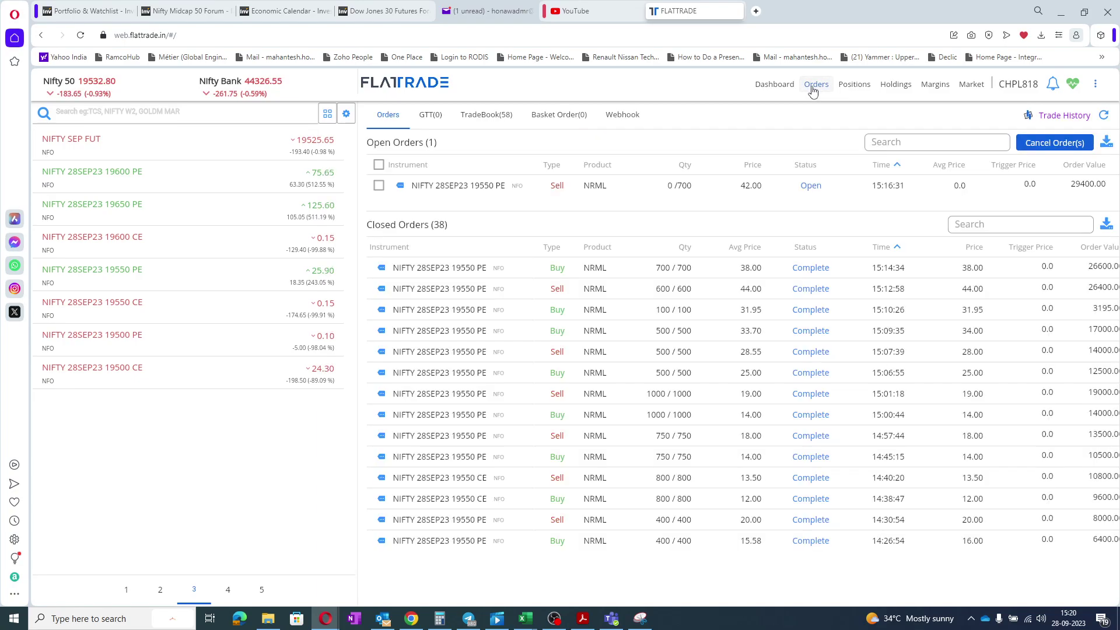
left_click(851, 85)
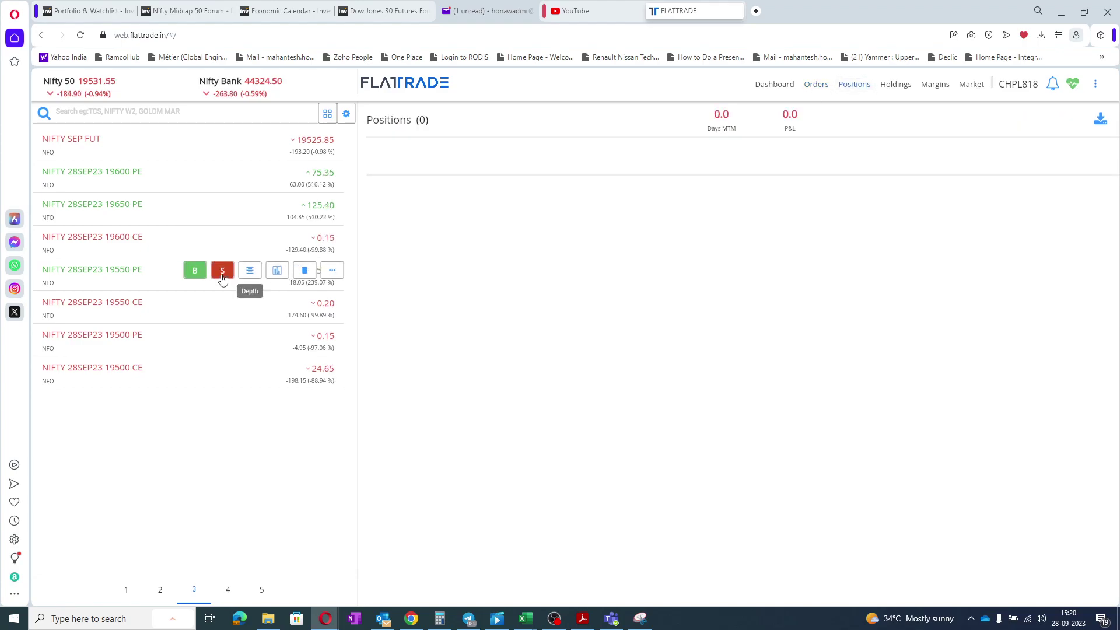
left_click(249, 271)
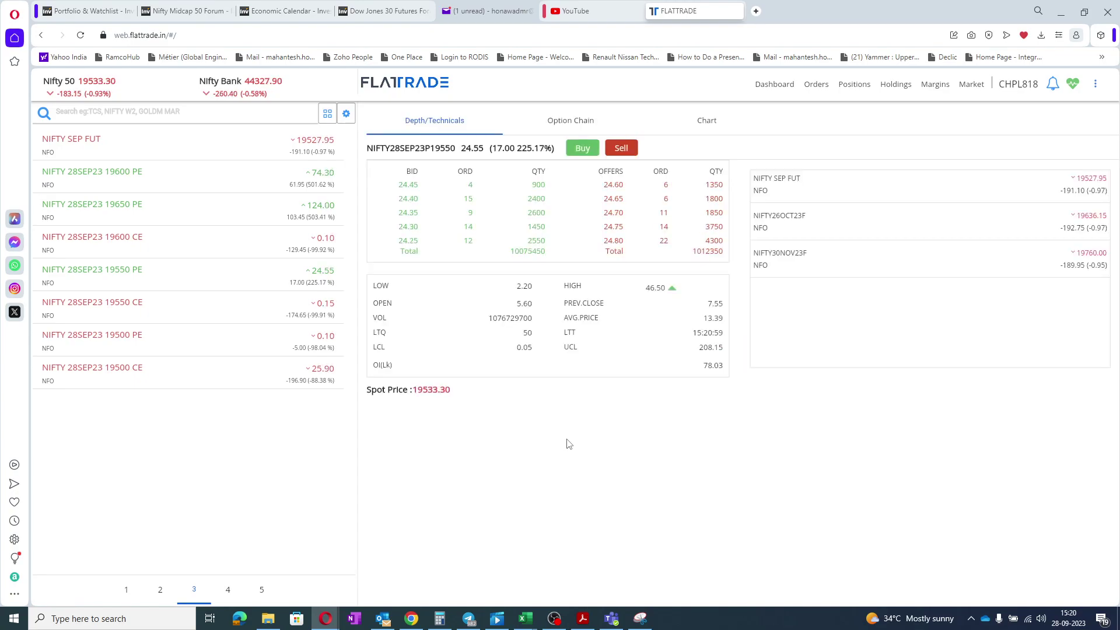
left_click(852, 87)
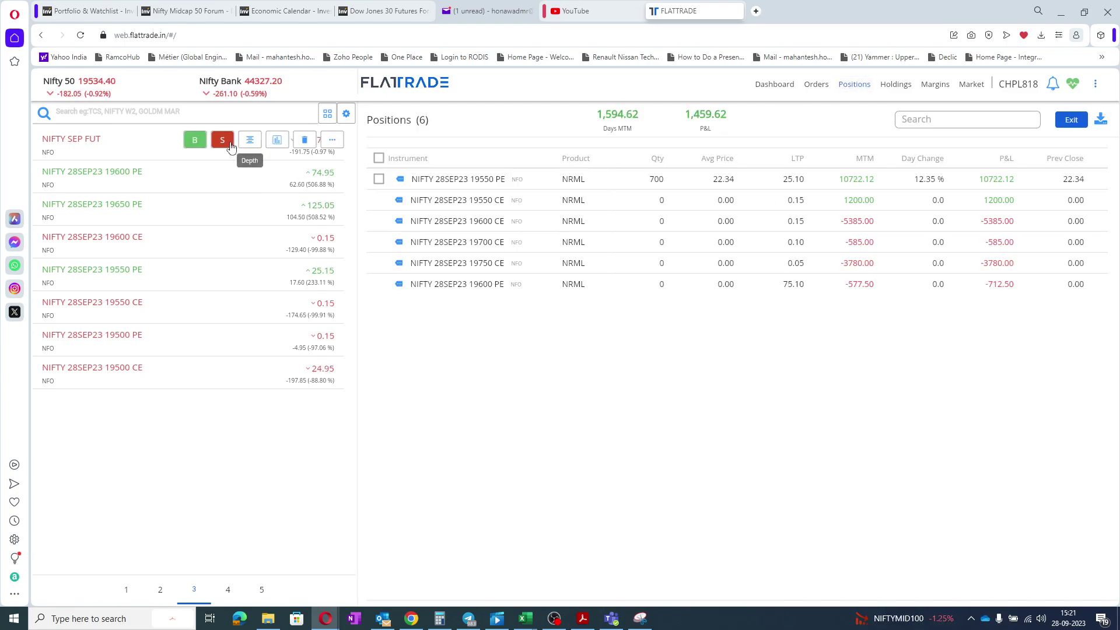
left_click(251, 143)
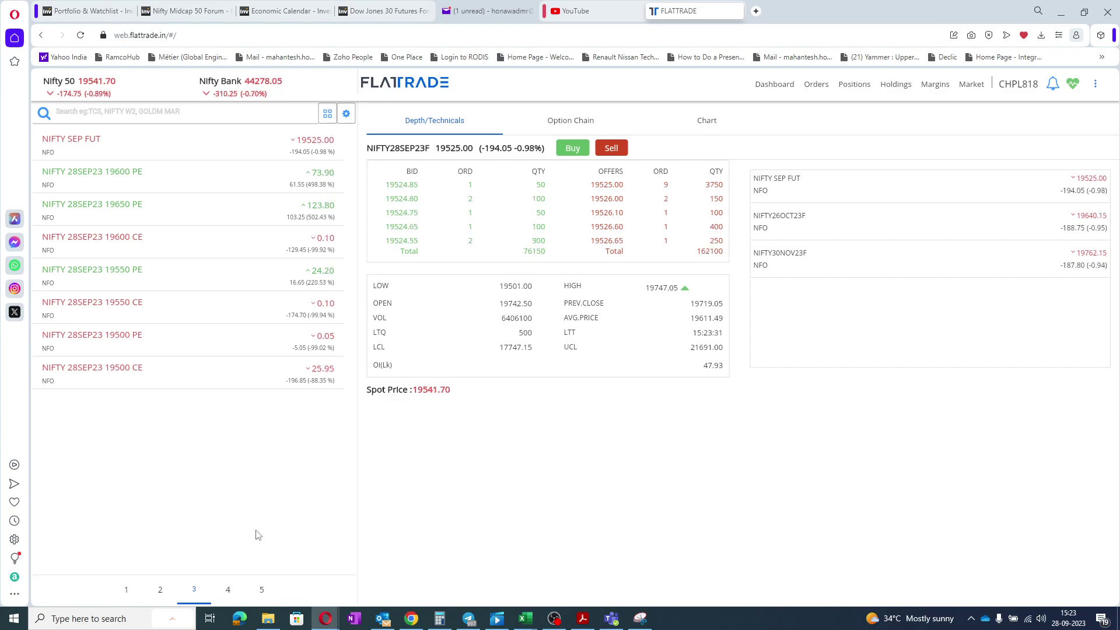
- Review the BANKNIFTY watchlist, the market depth of the NIFTY 19550 PE, 19500 CE and SEP FUT contracts, and the positions
left_click(128, 590)
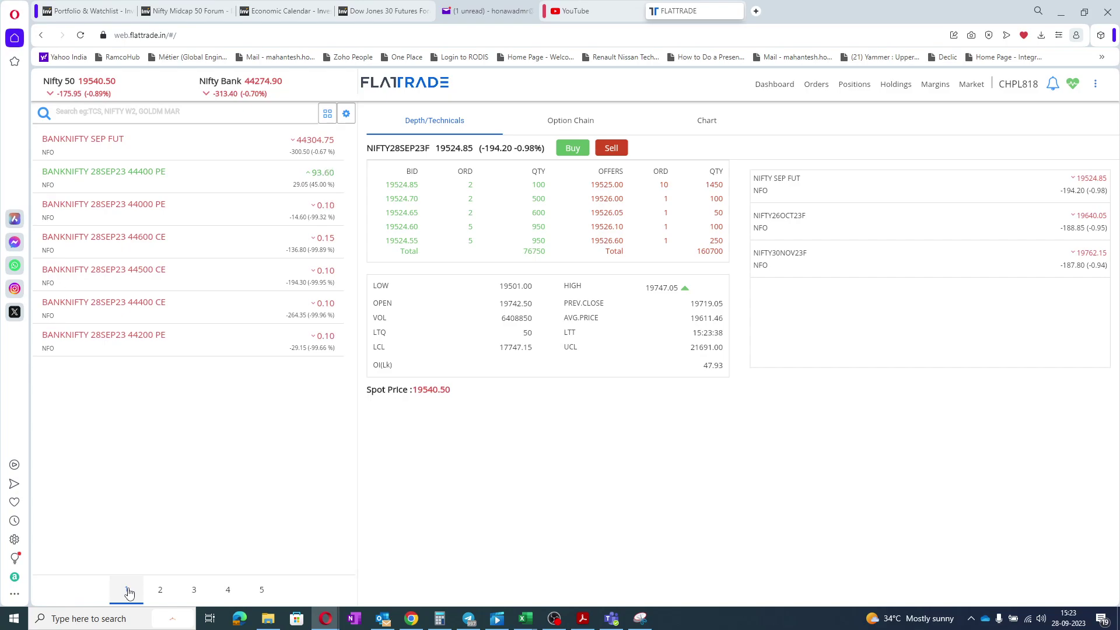
left_click(193, 593)
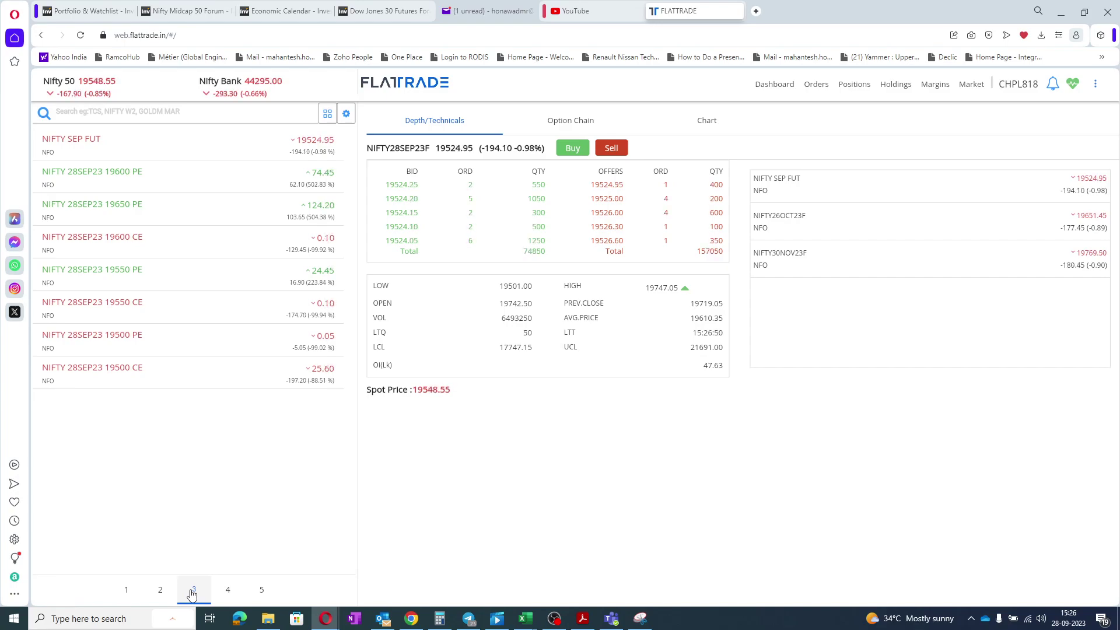
mouse_move(196, 271)
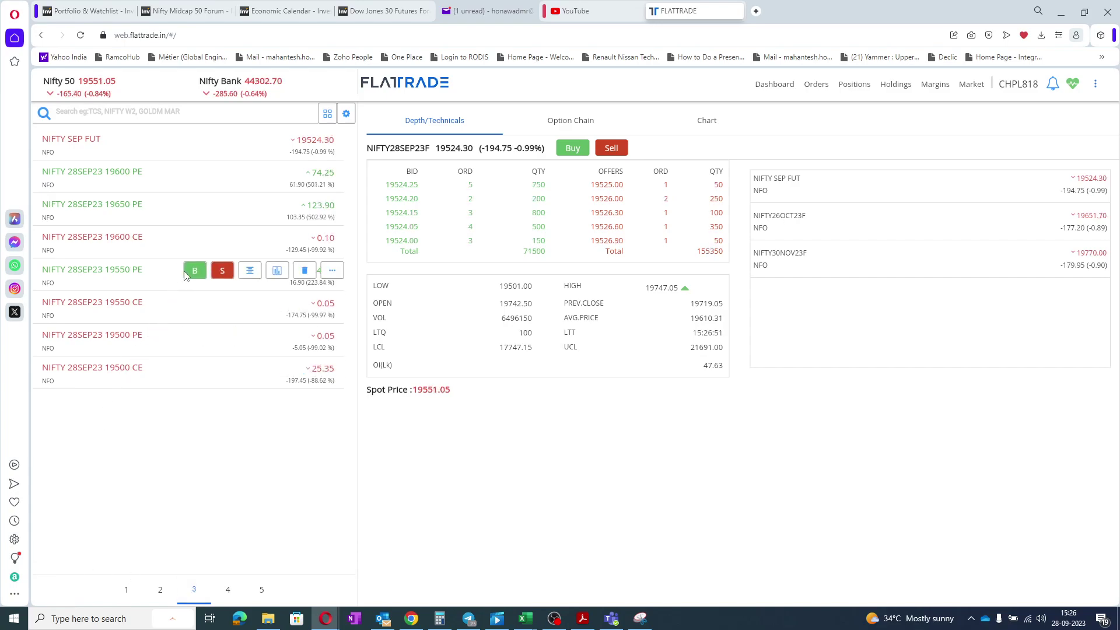
left_click(252, 271)
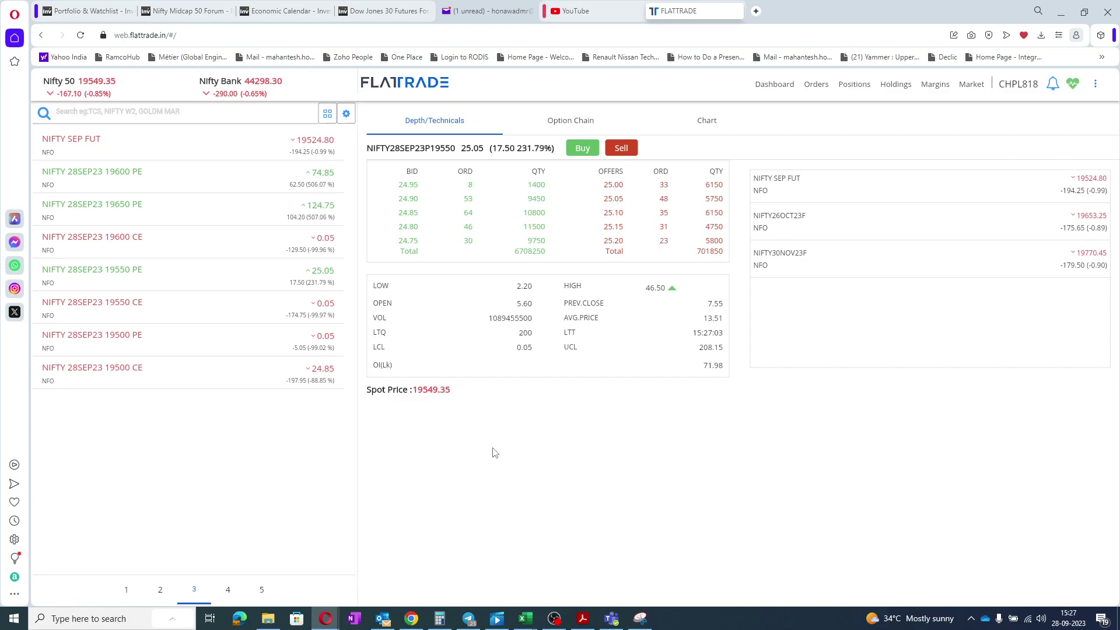
left_click(249, 369)
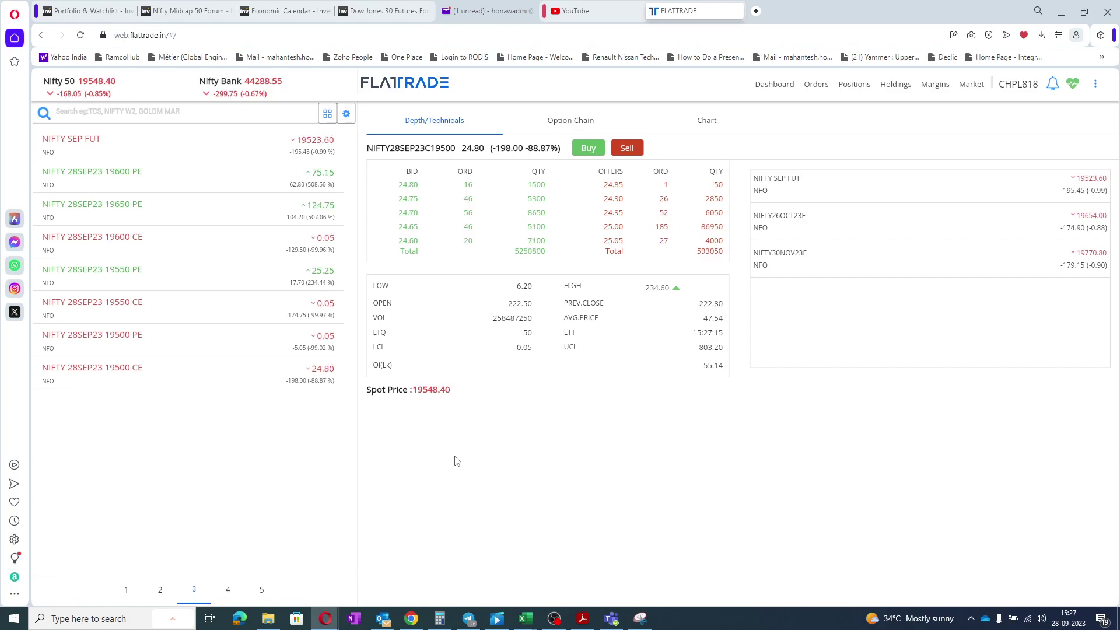
mouse_move(243, 161)
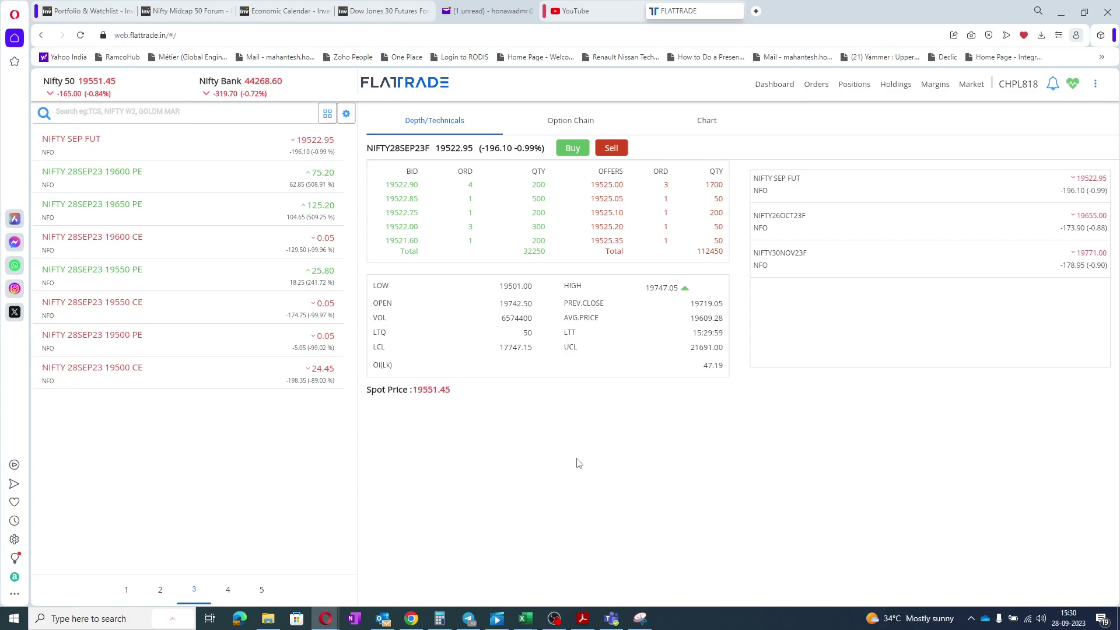
left_click(250, 273)
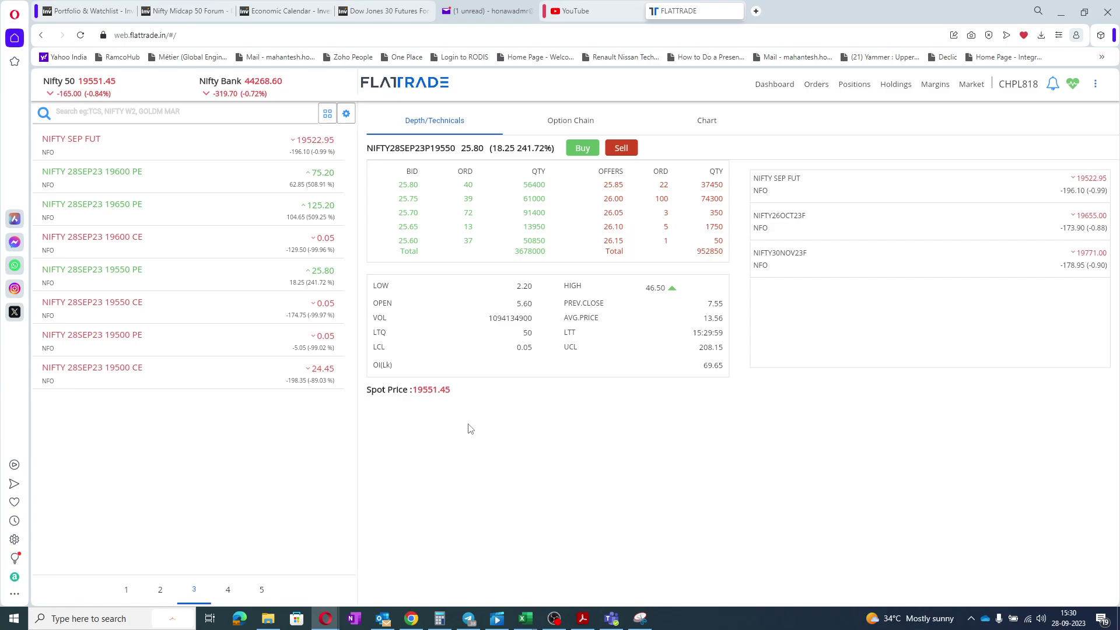
left_click(849, 86)
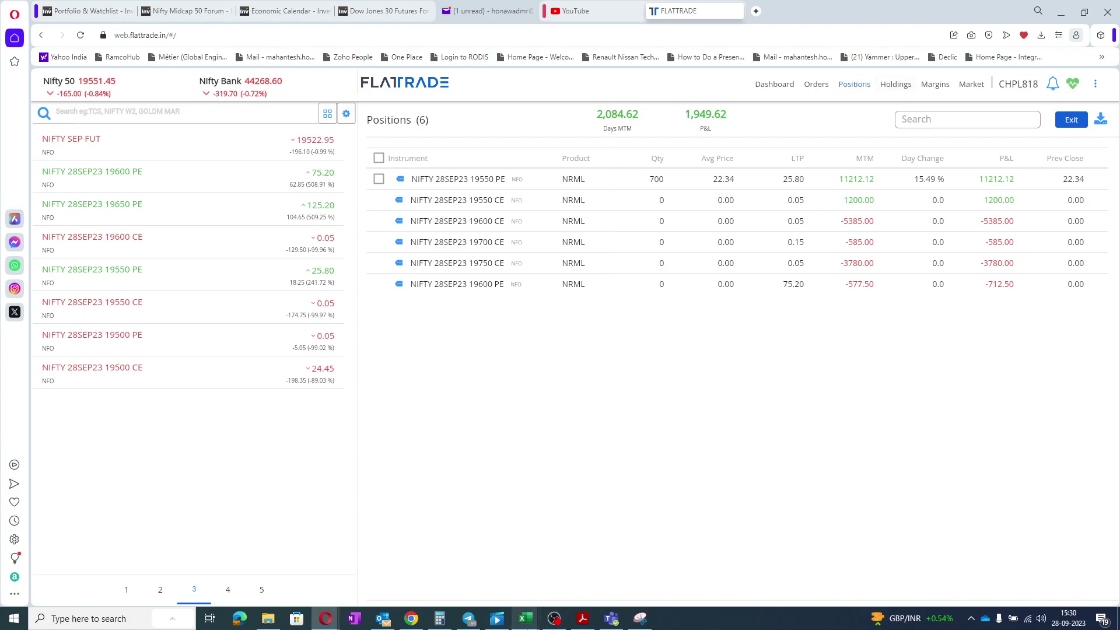
mouse_move(525, 618)
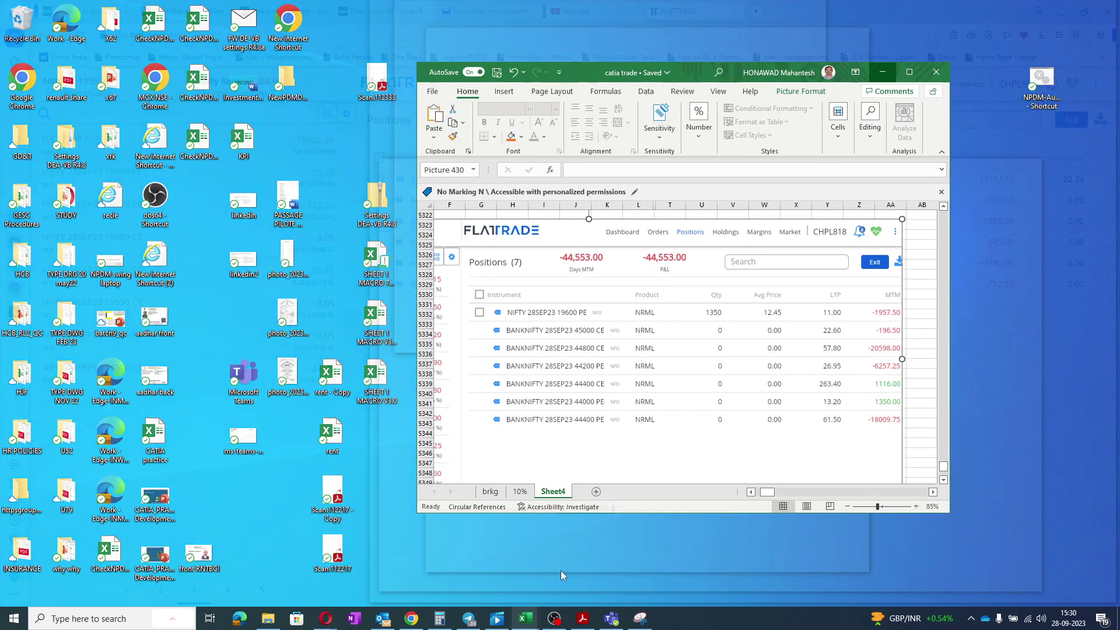
left_click(561, 570)
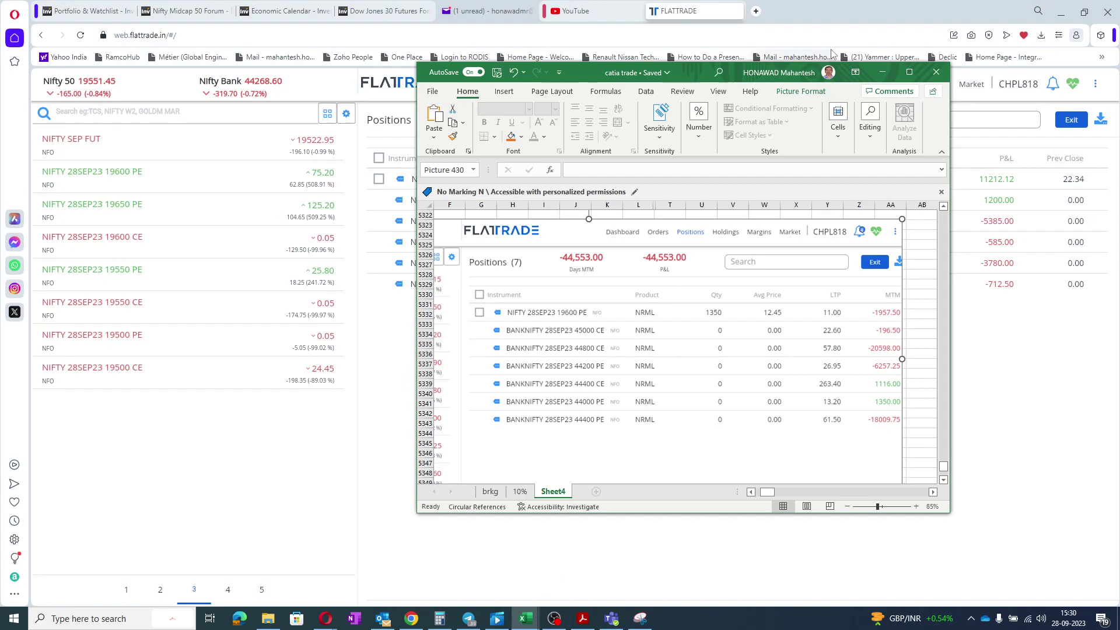
left_click(880, 73)
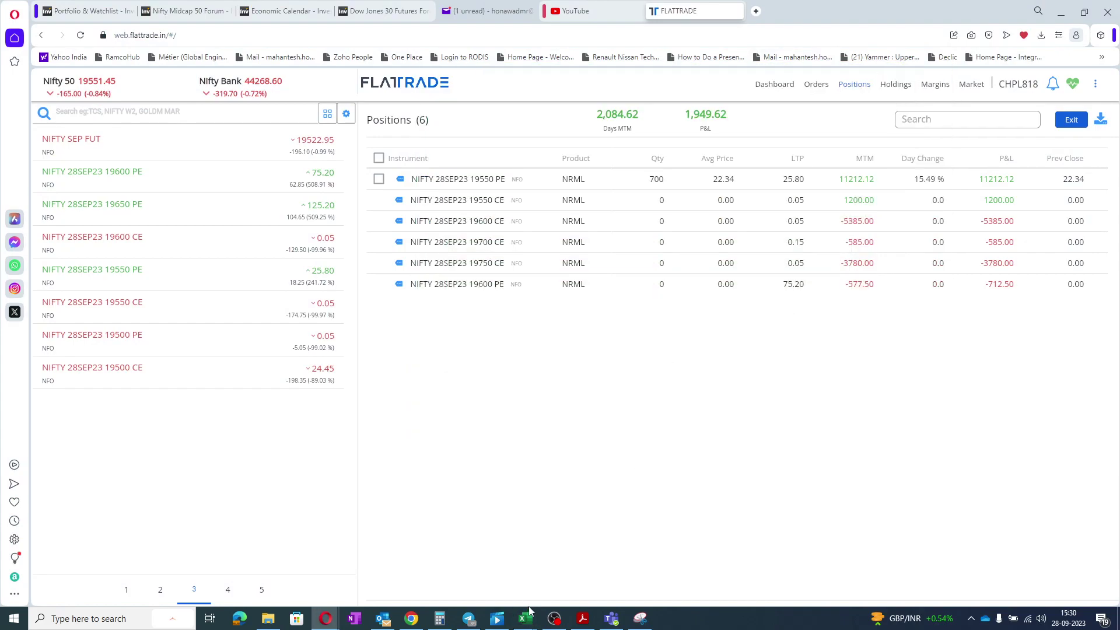
- Capture the watchlist and the positions table as a screen snip with Snipping Tool
left_click(641, 617)
left_click(413, 41)
left_click_drag(33, 72, 1088, 401)
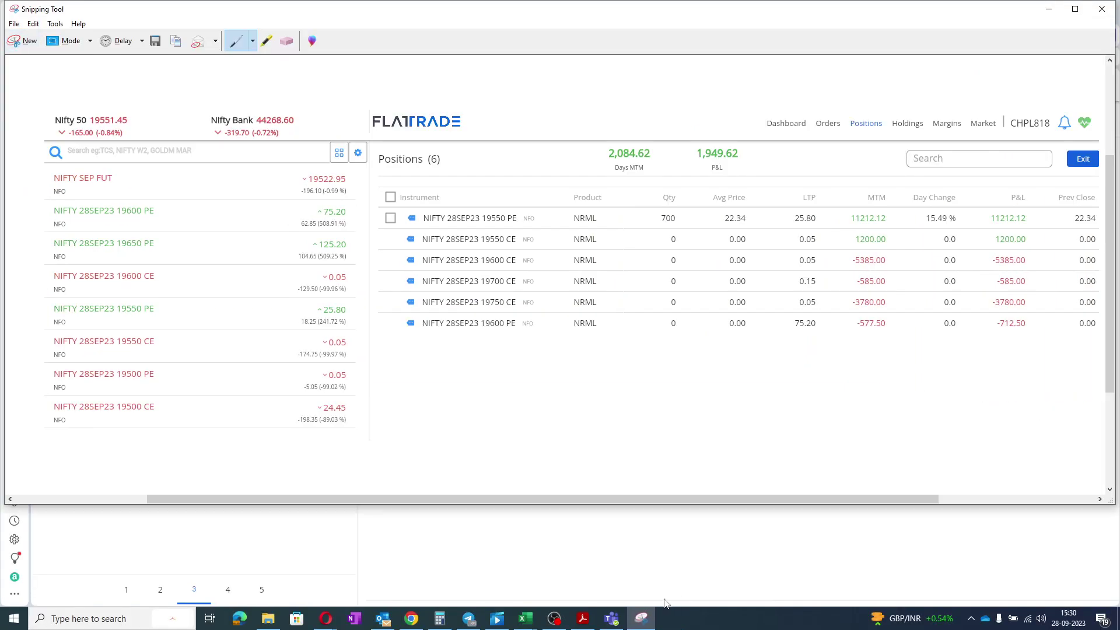
- Switch to the catia trade workbook in Excel and paste the positions snip at cell A5434 of Sheet4
left_click(531, 621)
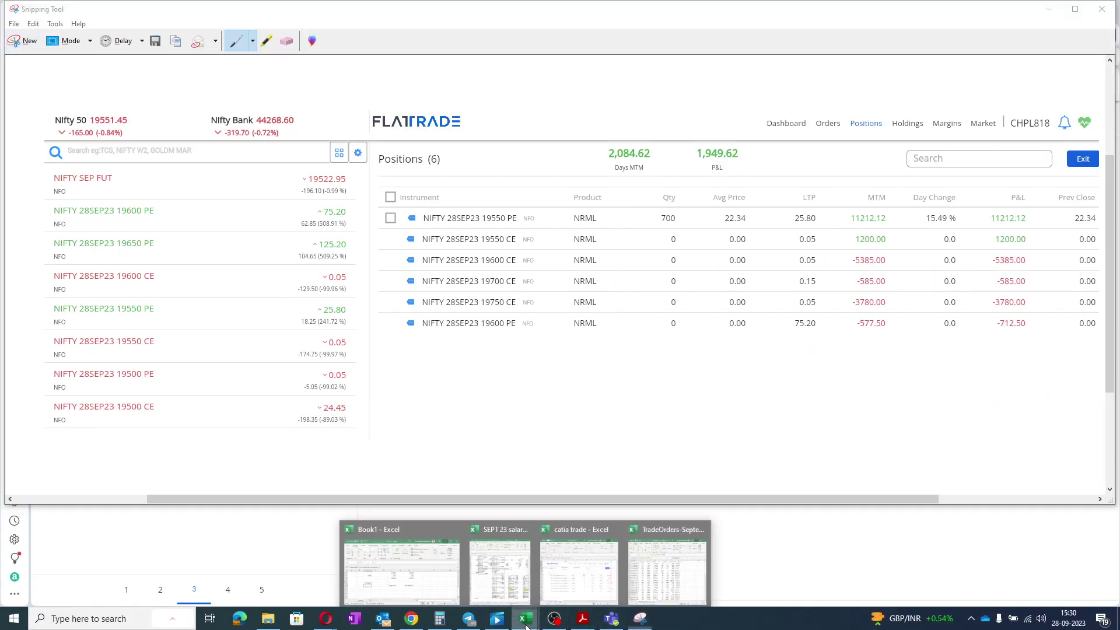
left_click(558, 576)
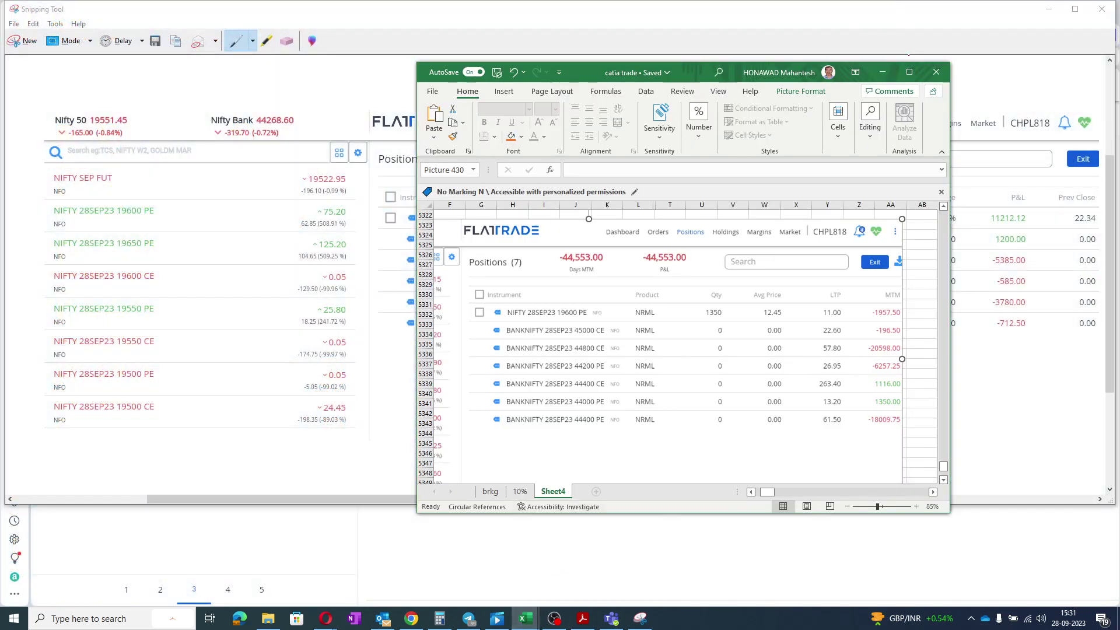
left_click(910, 73)
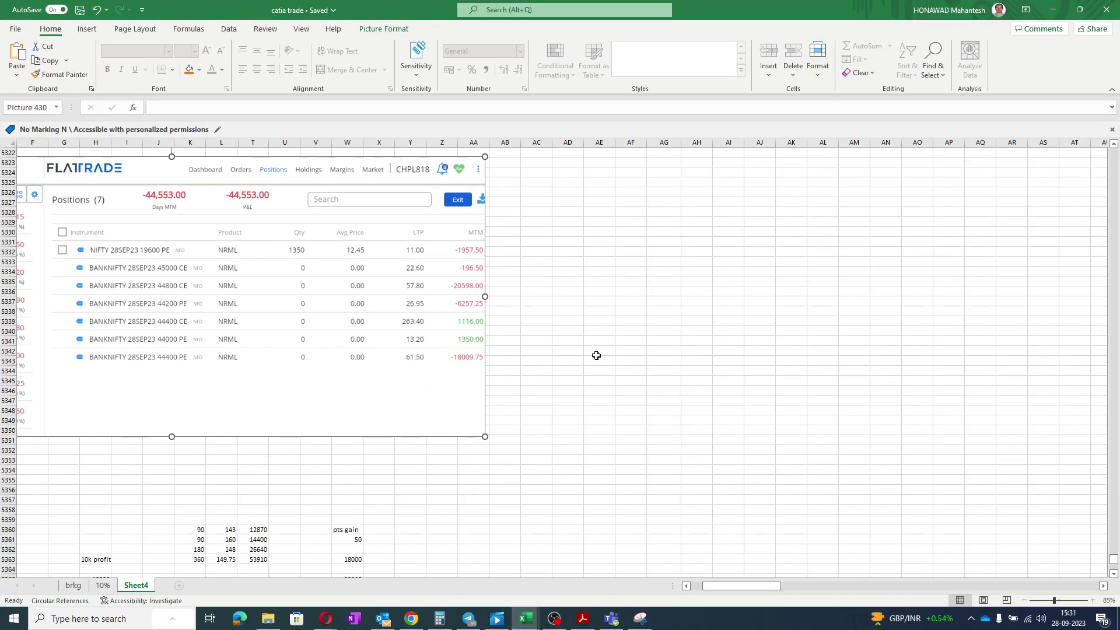
scroll(596, 355, "left", 5)
scroll(596, 355, "down", 20)
scroll(596, 355, "down", 2)
left_click(34, 241)
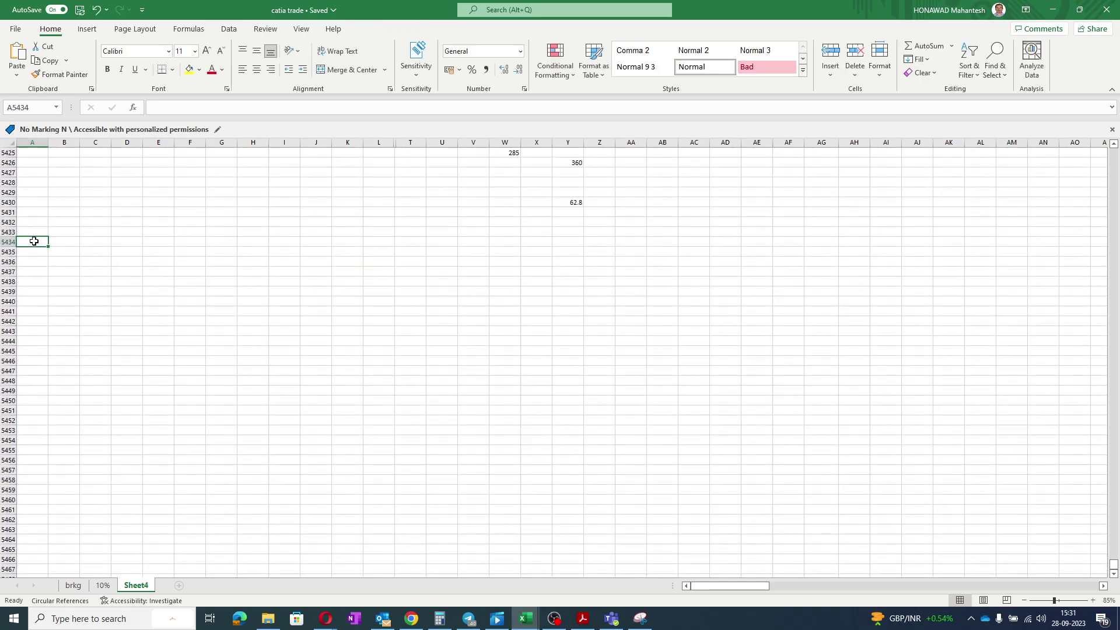
key("ctrl+v")
- Enter the notes "3.15 brought pe at 38 ,when profit was 10k" in A5431 and "now gone" in A5432
left_click(26, 211)
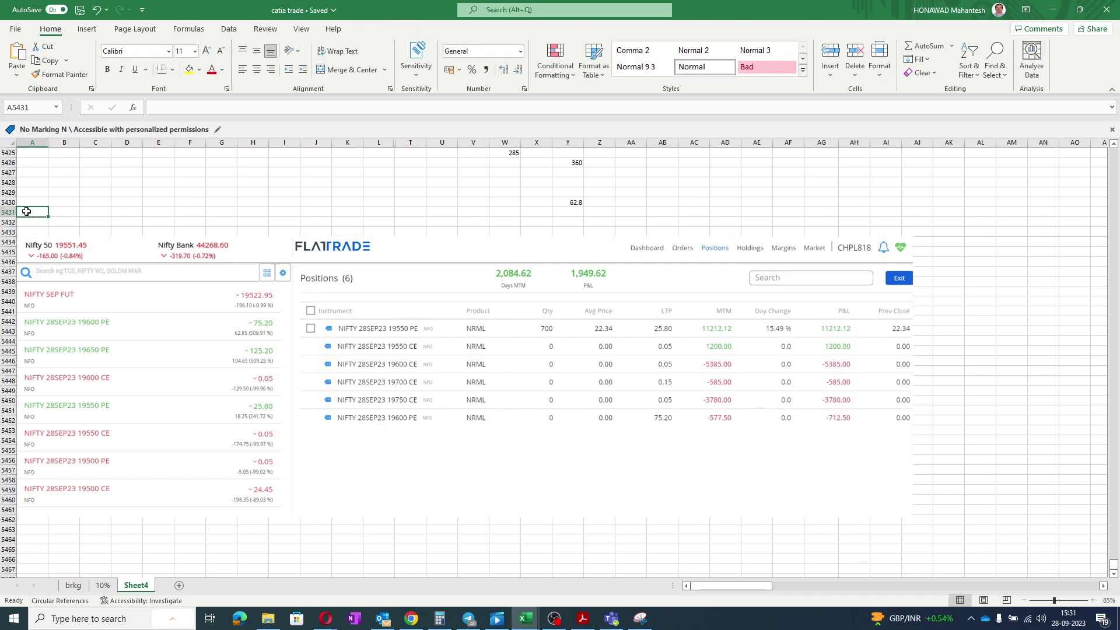
type("3.15")
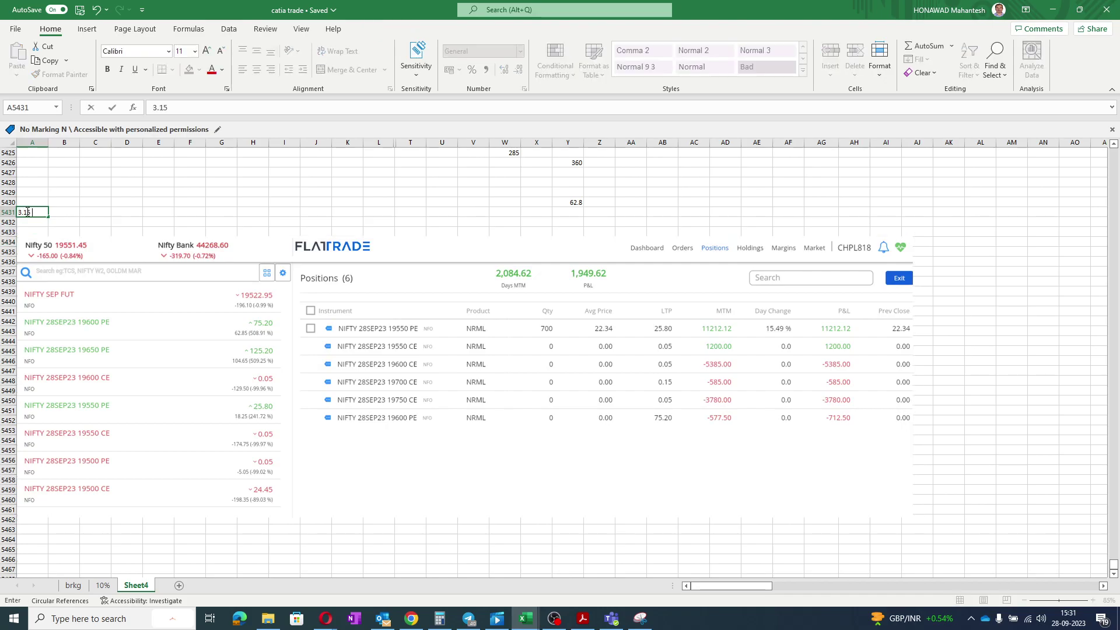
type(" brought pe at 38 ,when profit was 10k")
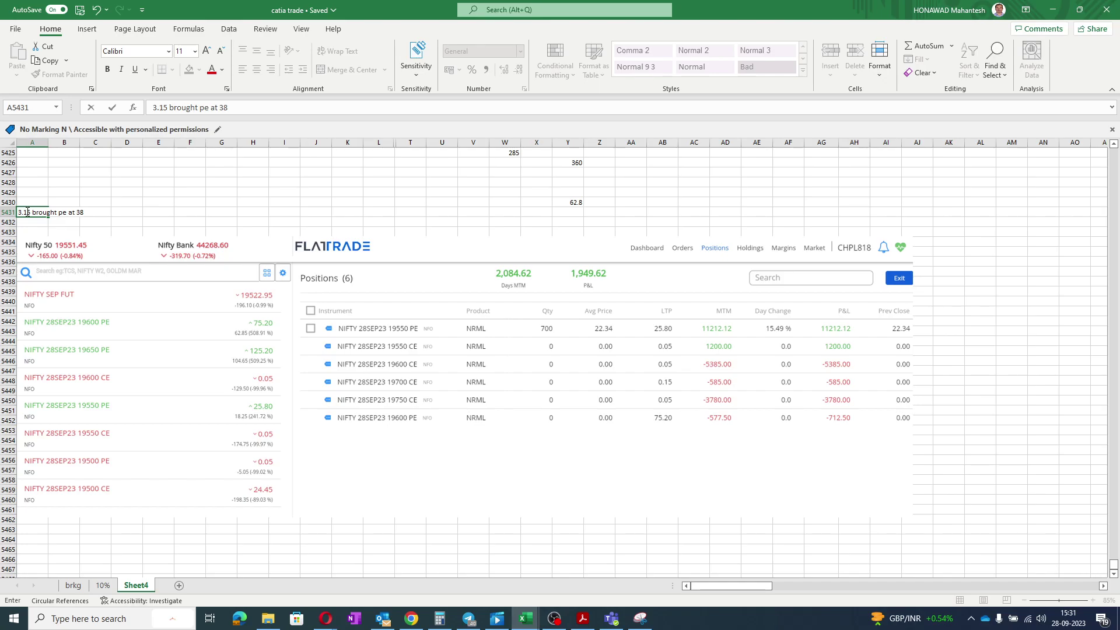
type("at 38 ,when profit was 10k")
key("Return")
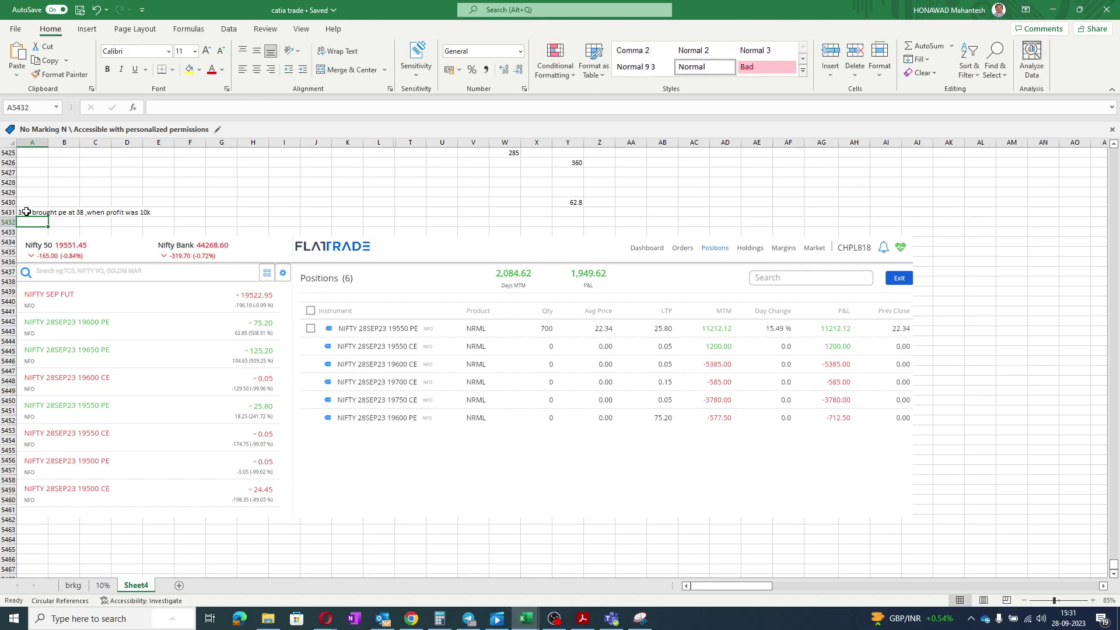
type("now g")
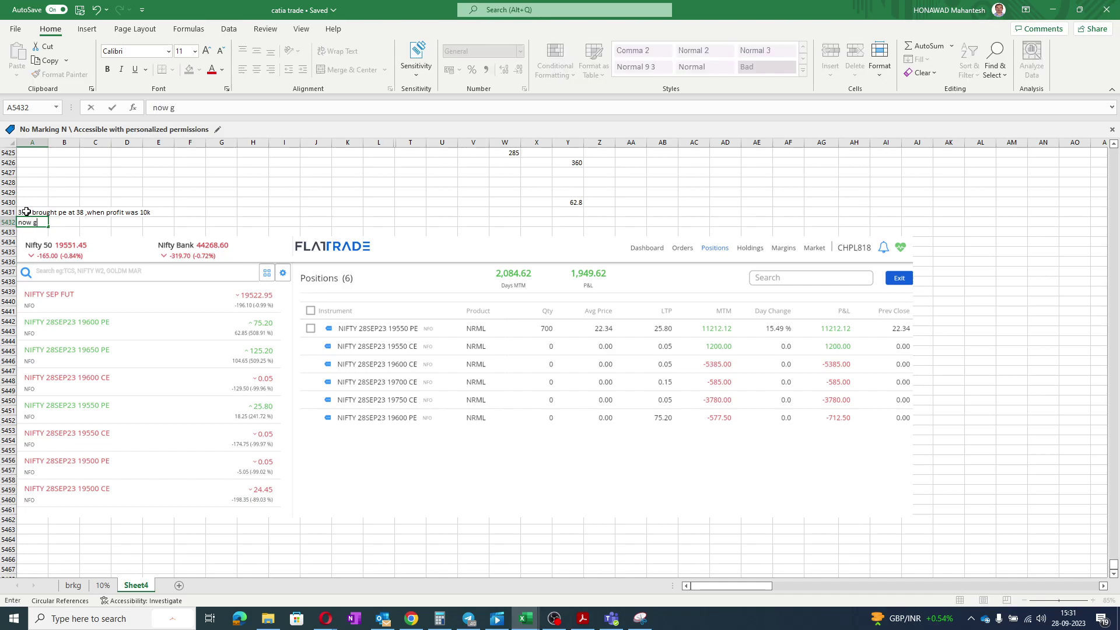
type("one")
key("Return")
- Below the pasted positions snip, enter 700 in D5464 and *25.8 in E5464
key("Return")
key("Return")
key("Return")
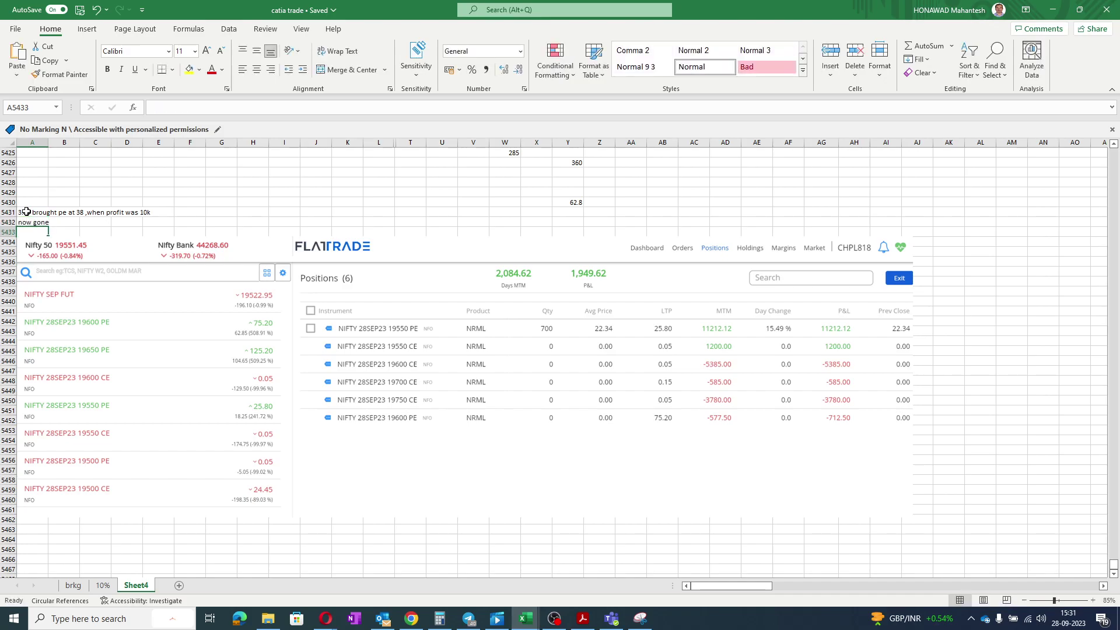
key("Return")
key("Return")
key("Return")
key("Return")
key("Return")
key("Return")
key("Return")
key("Return")
key("Return")
key("Return")
key("Return")
key("Return")
key("Return")
key("Return")
key("Return")
key("Return")
key("Return")
key("Return")
key("Return")
key("Return")
key("Return")
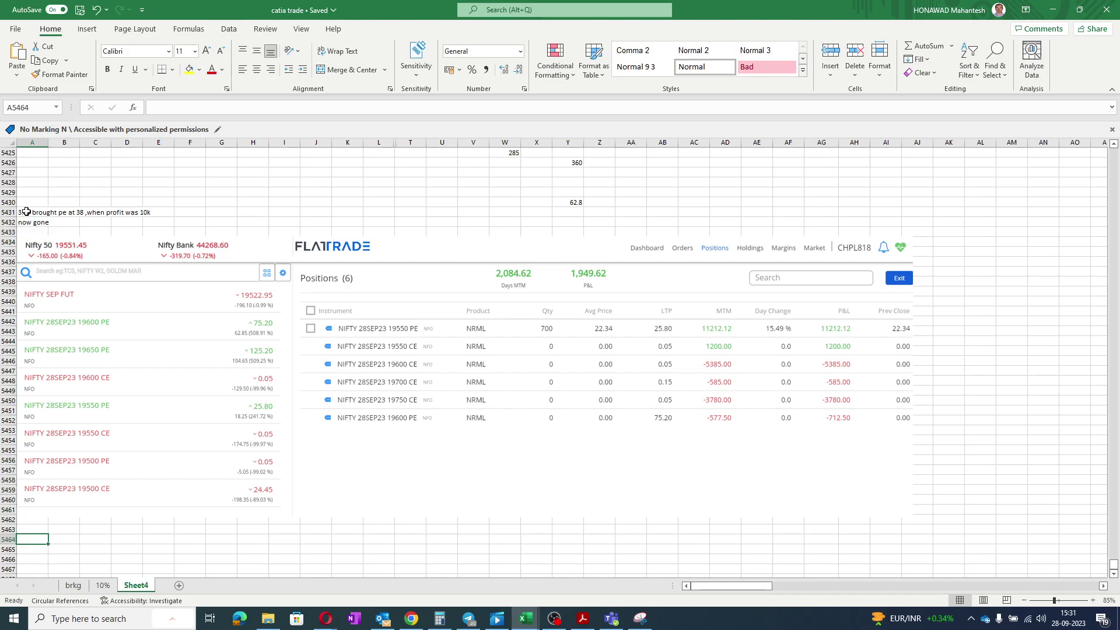
key("Right")
key("Right")
key("Right")
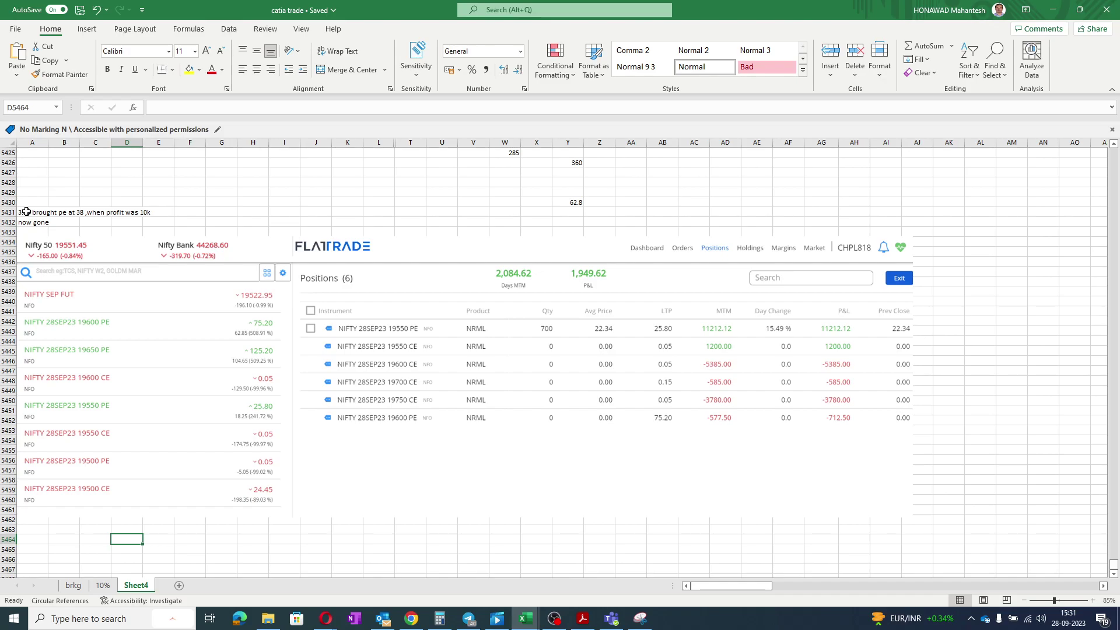
type("700")
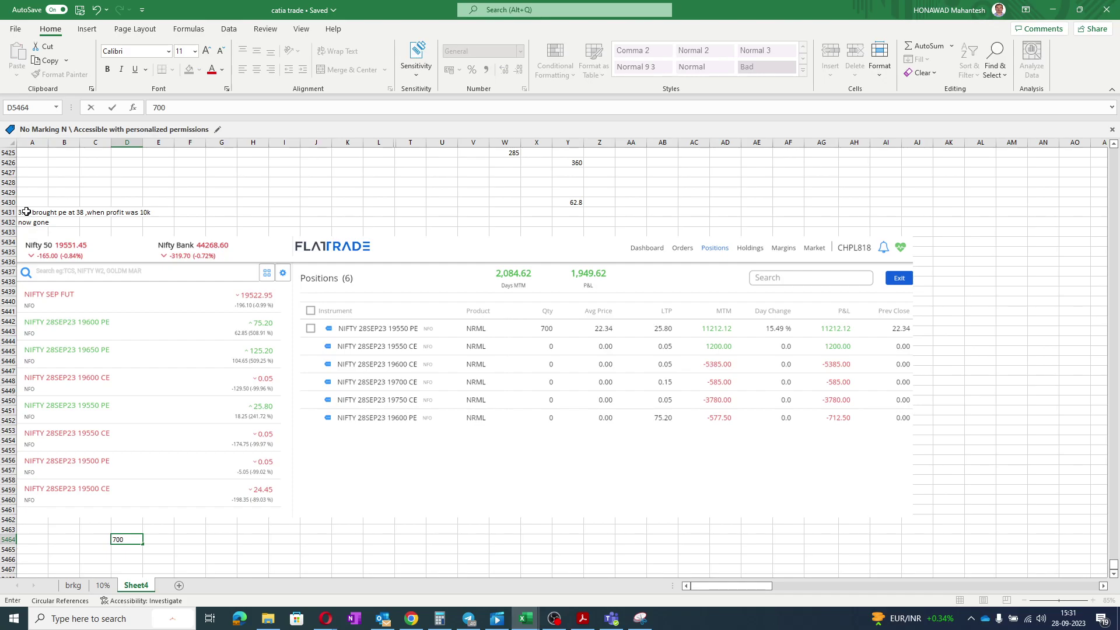
key("Right")
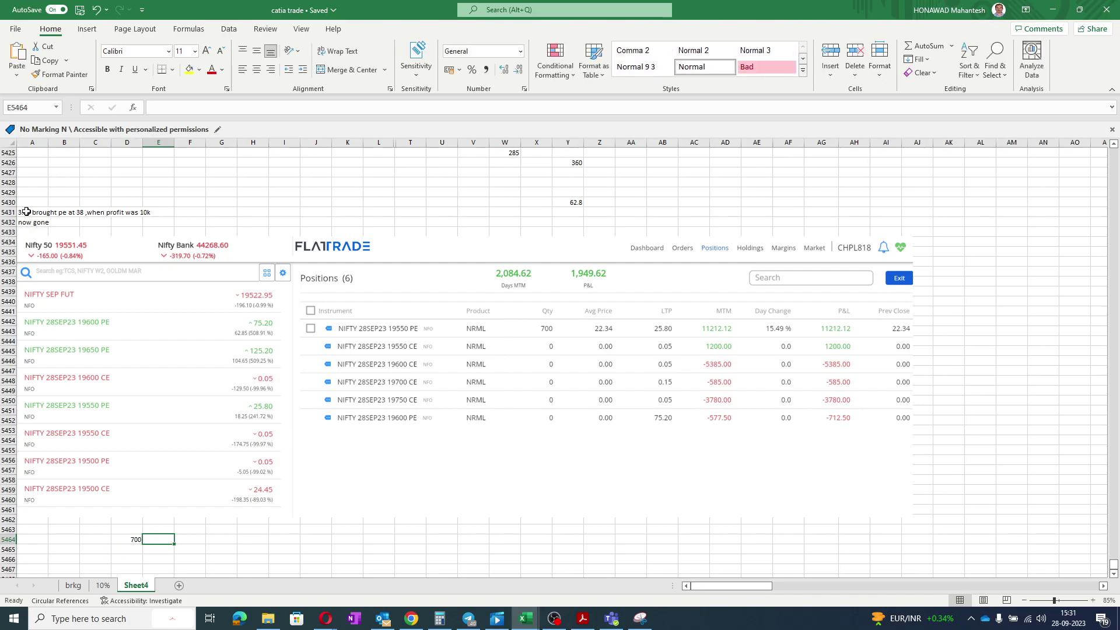
type("*25.8")
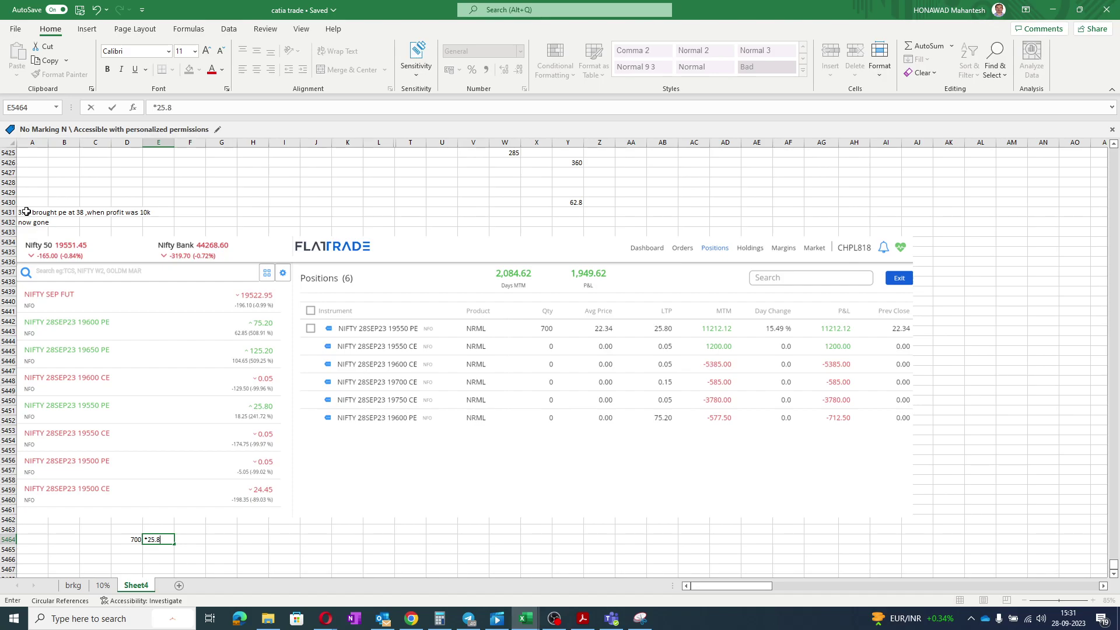
key("Return")
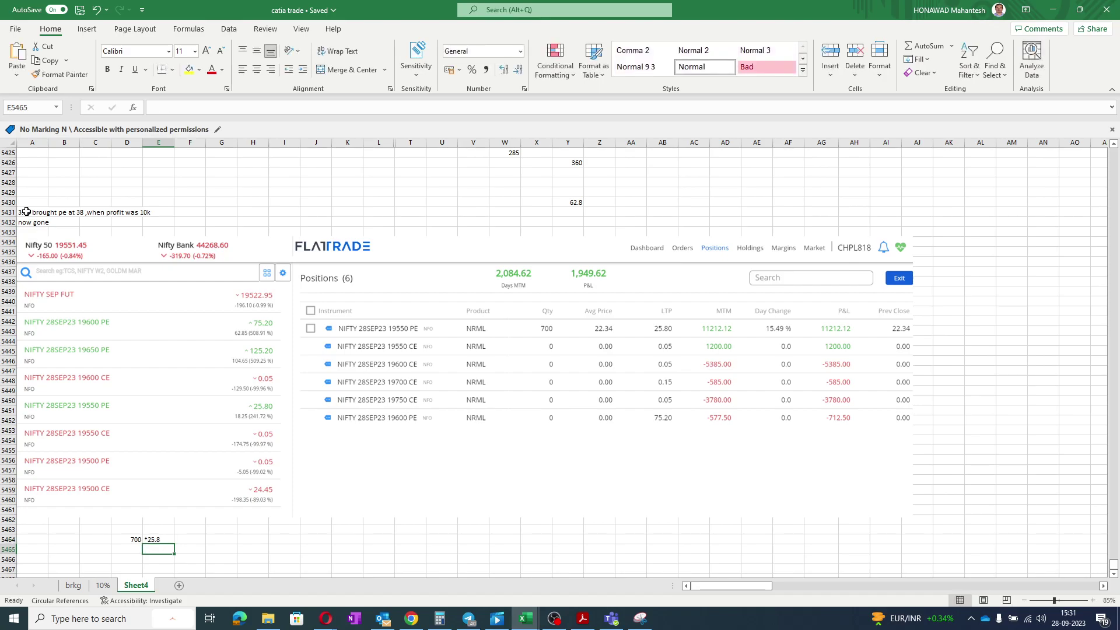
- Try replacing the entry in E5464 with the formula +700*25.8, and undo it
left_click(150, 538)
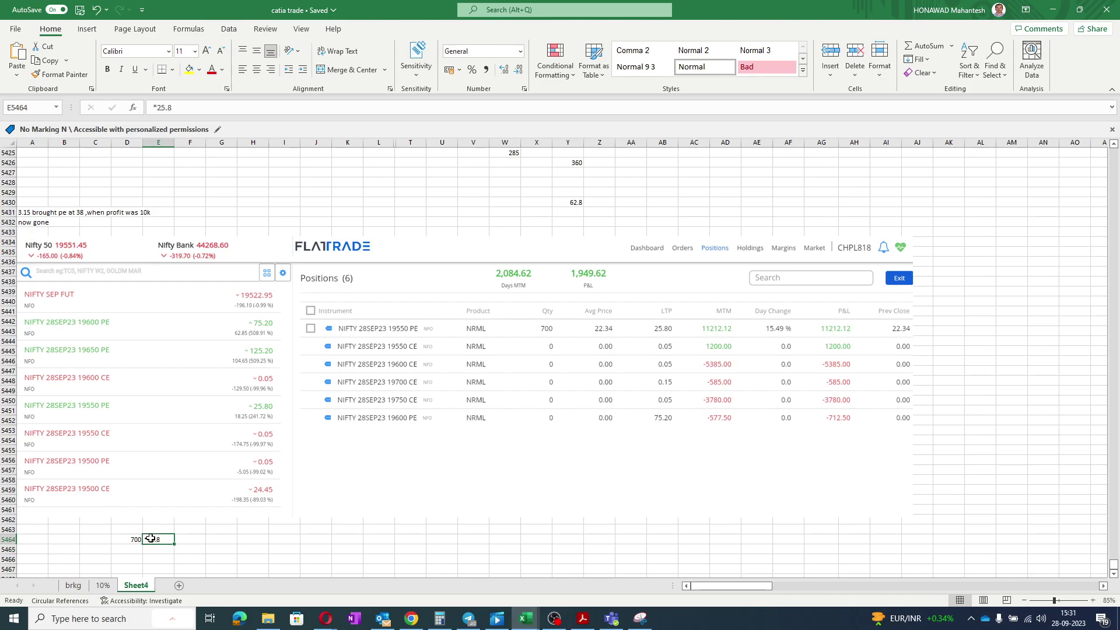
type("+700")
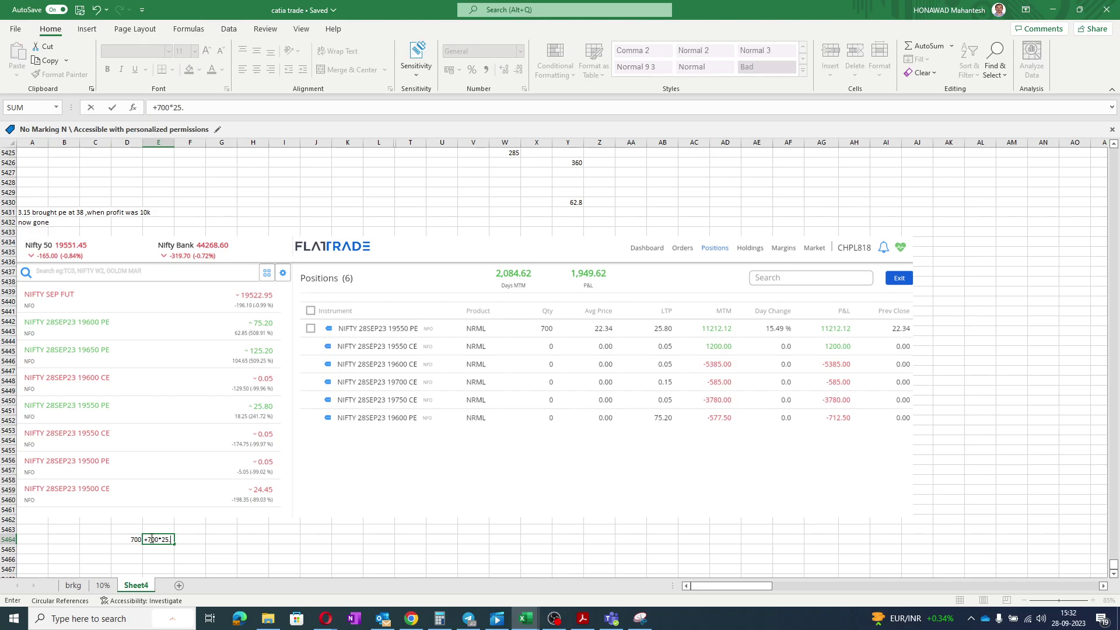
key("Return")
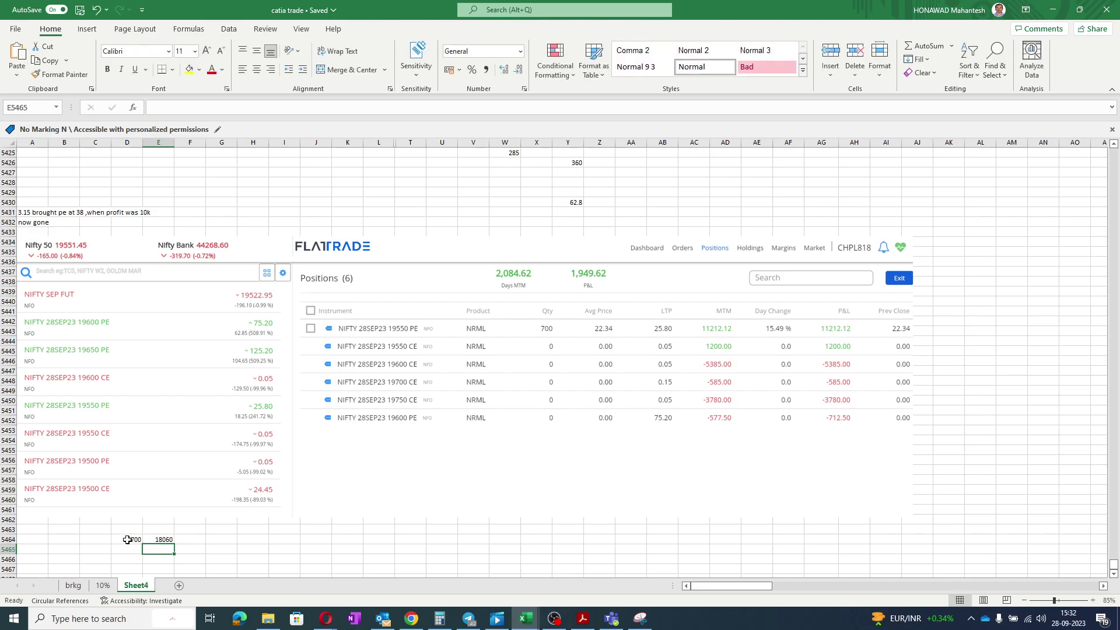
left_click(129, 537)
key("Page_Down")
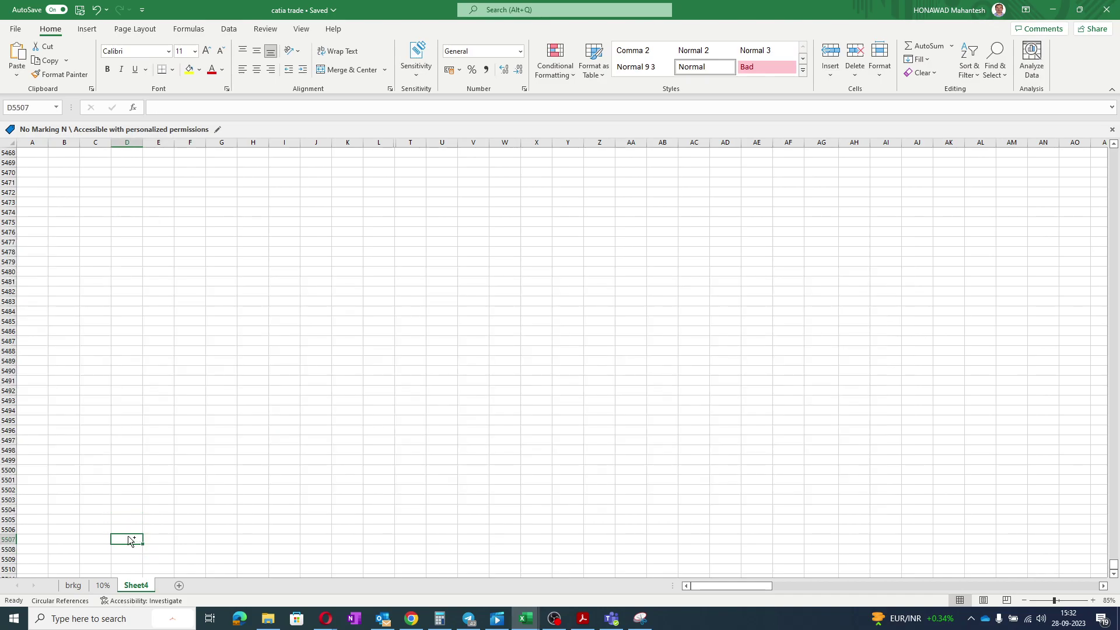
key("ctrl+z")
scroll(128, 535, "up", 7)
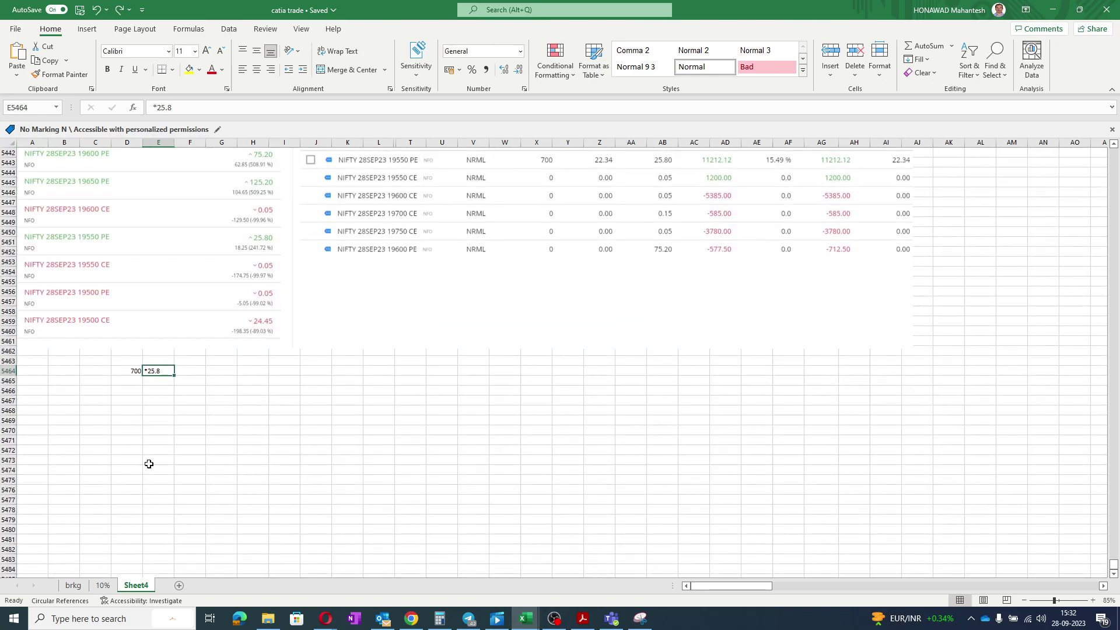
- Calculate the holding value in E5466 with the formula +700*25.8 and label it "holding" in D5466
left_click(168, 391)
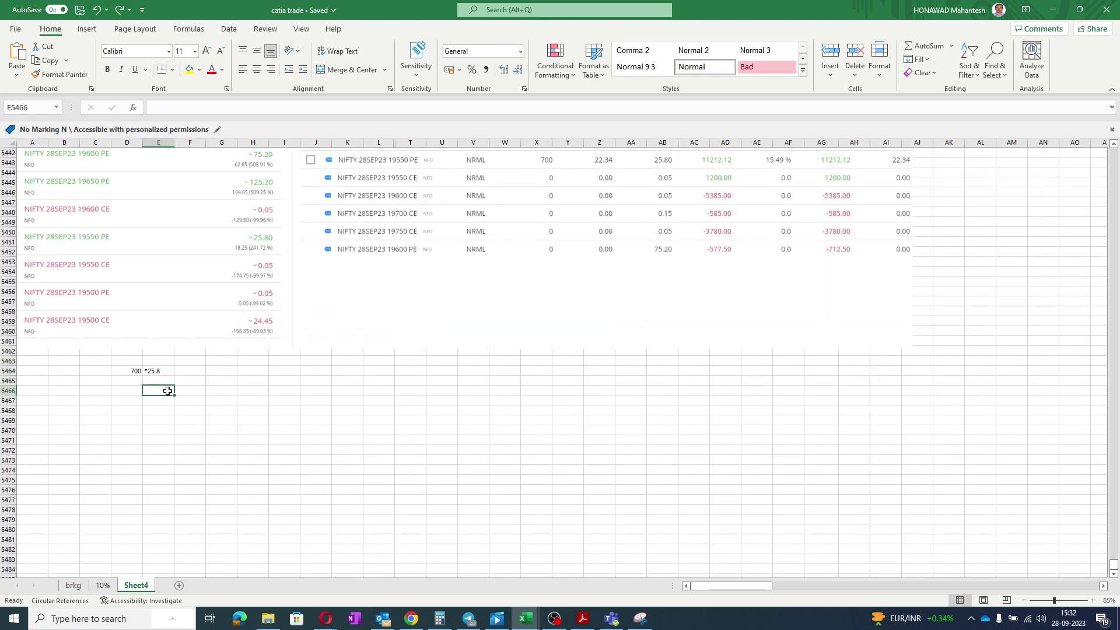
type("+")
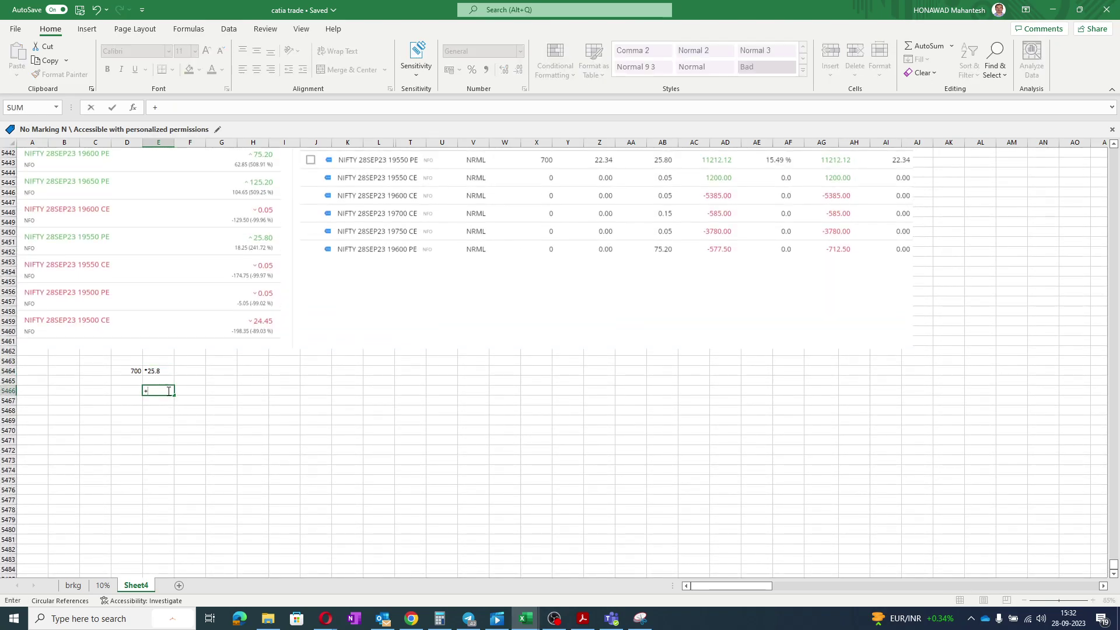
type("700*25.8")
key("Return")
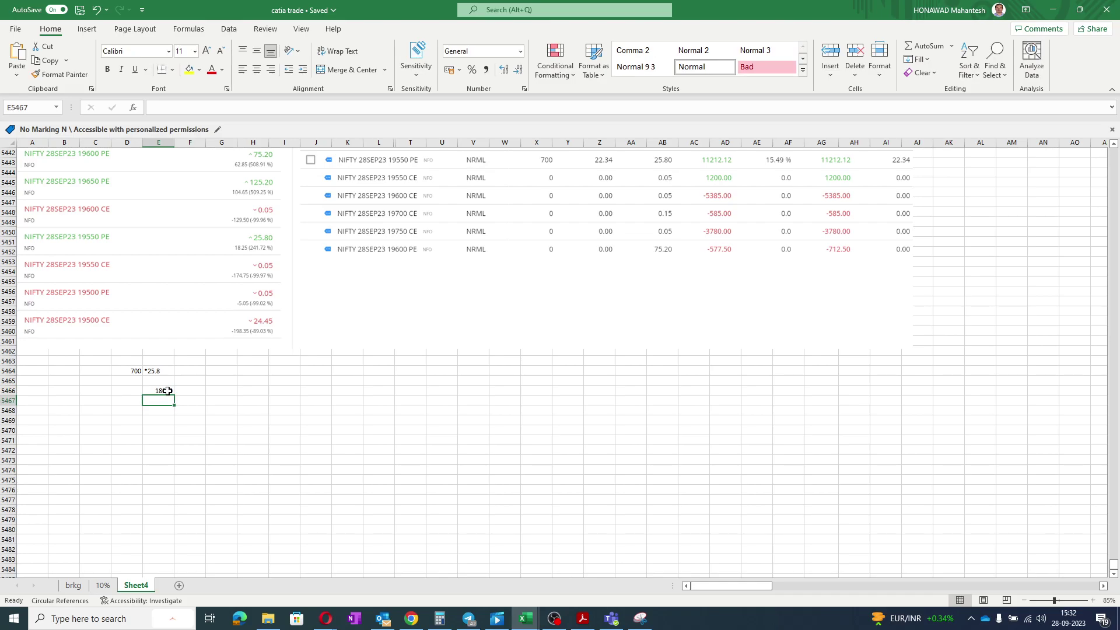
left_click(130, 392)
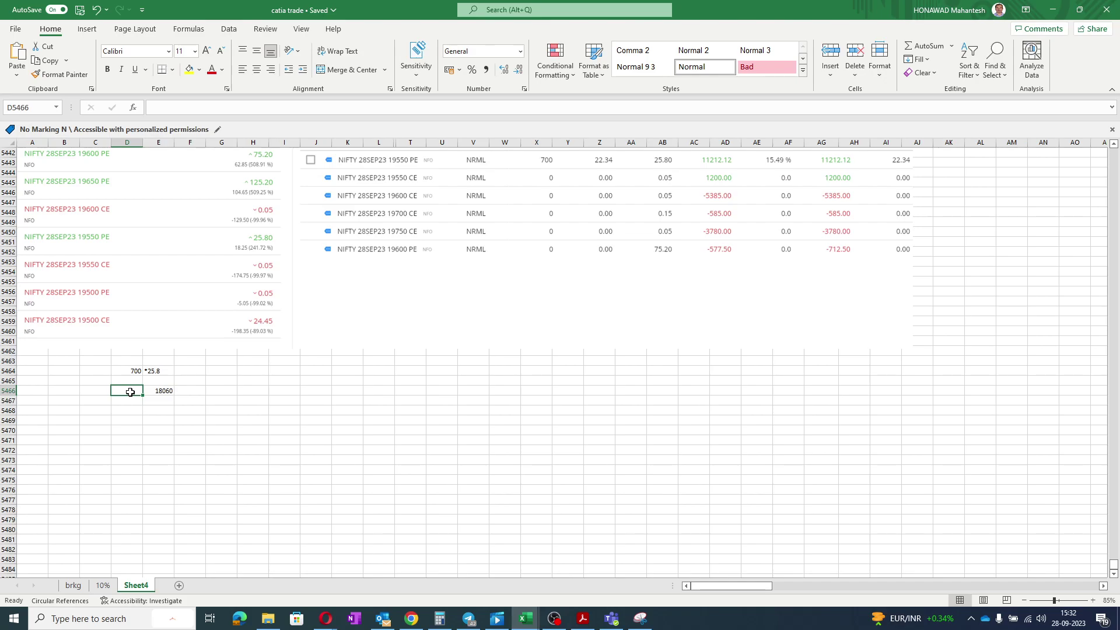
type("holding")
key("Return")
- Switch to the Flattrade window in Opera and view the account's margins overview
key("alt+Tab")
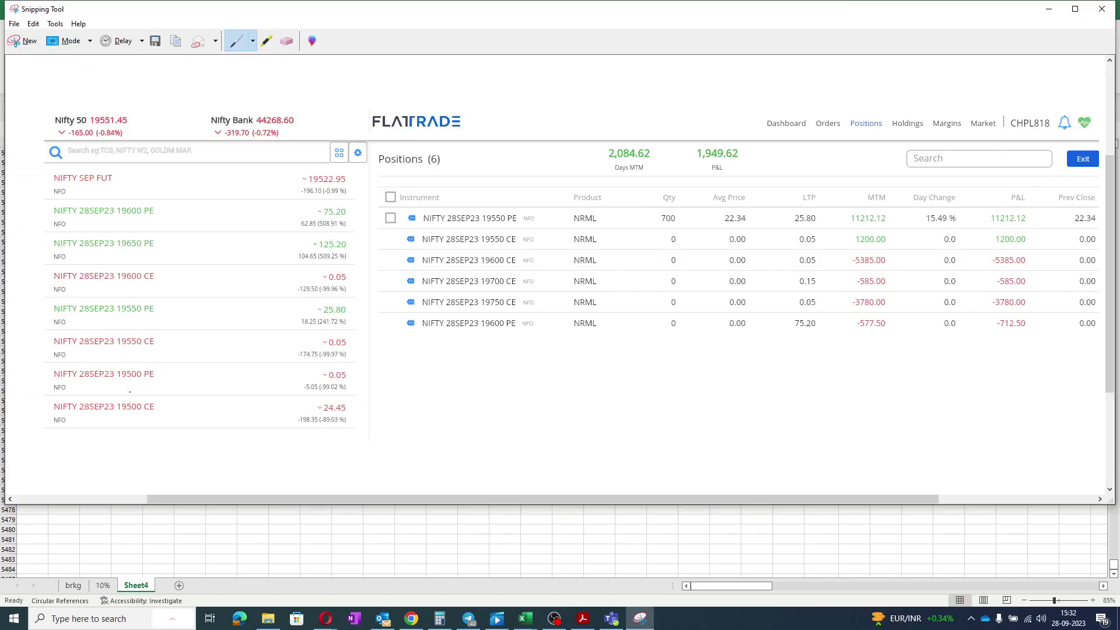
key("alt+Tab")
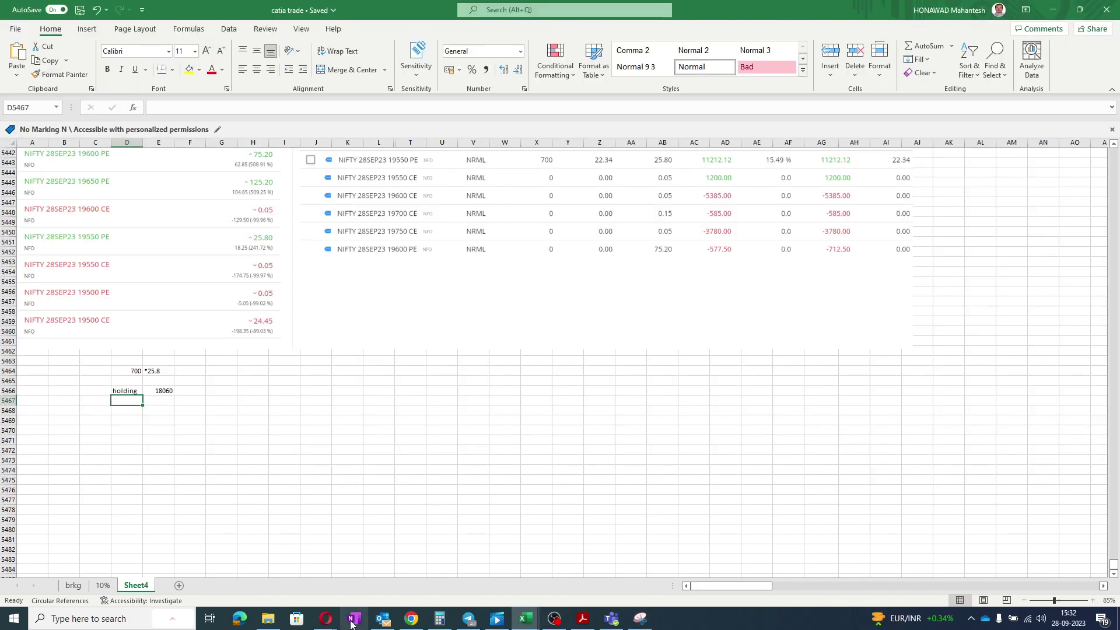
mouse_move(337, 619)
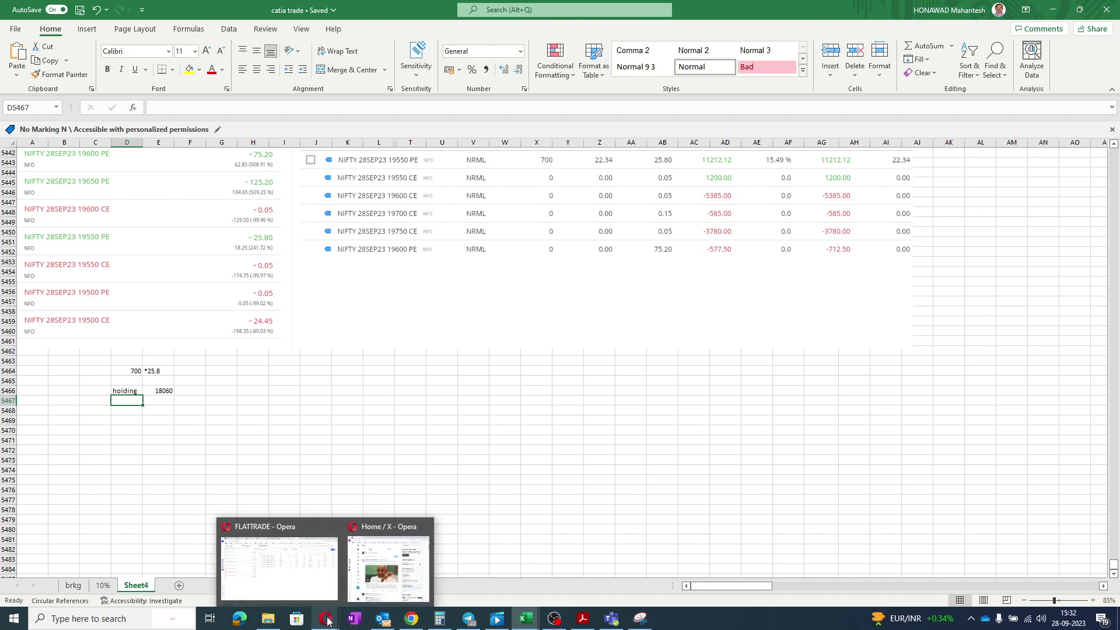
left_click(313, 577)
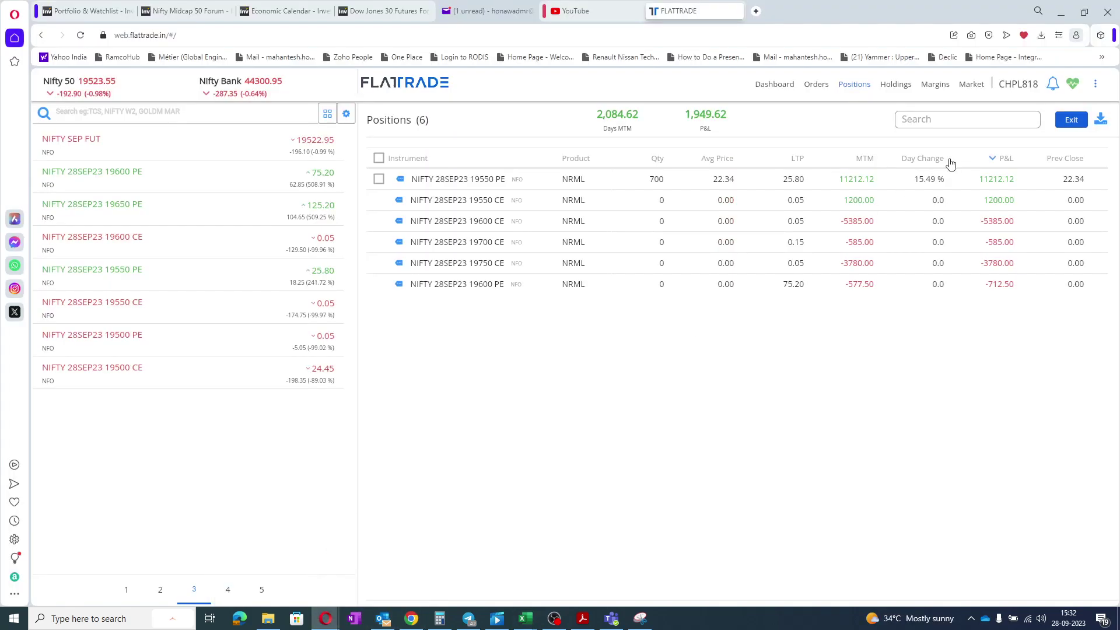
left_click(933, 86)
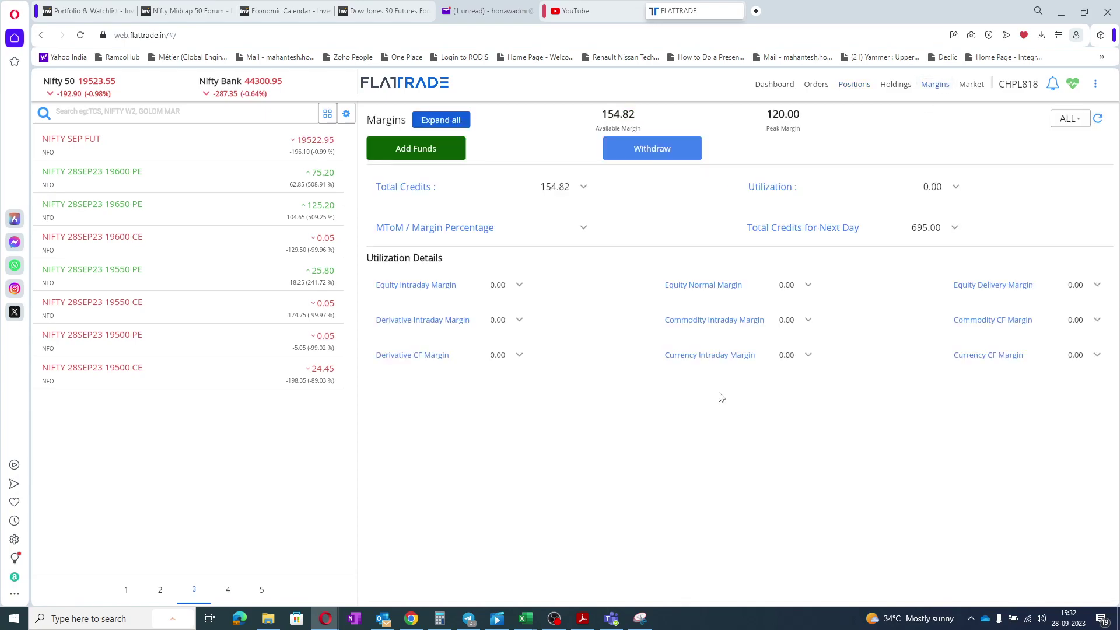
- Back in the catia trade workbook, record the next-day credits of 695 in E5467 and the available margin of 154 in E5468
key("alt+Tab")
key("ctrl+s")
key("Right")
type("18")
key("Return")
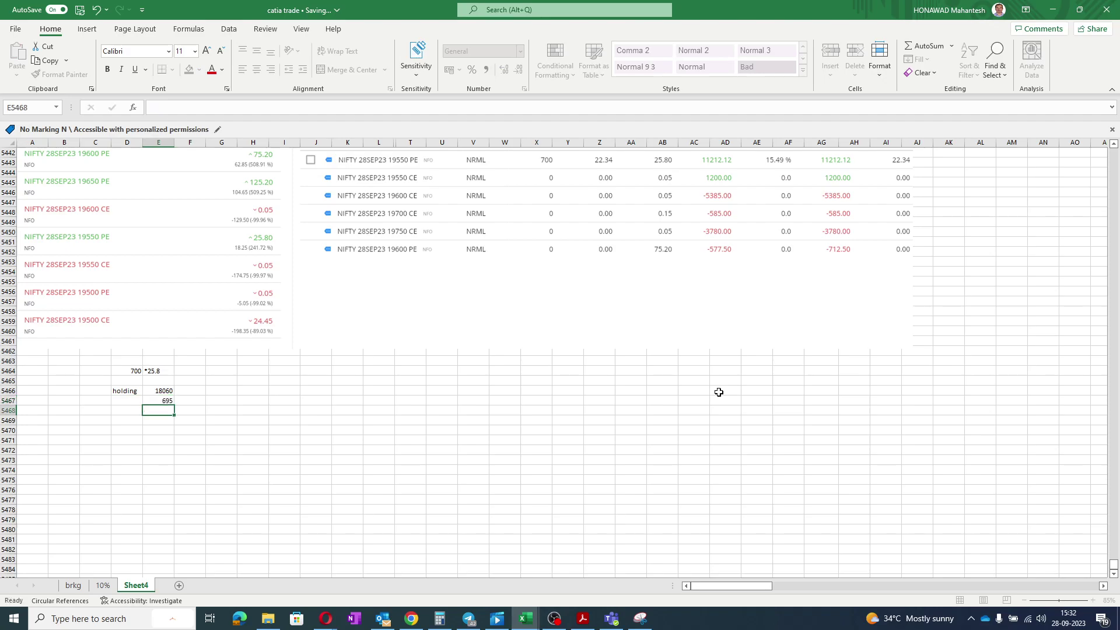
key("alt+Tab")
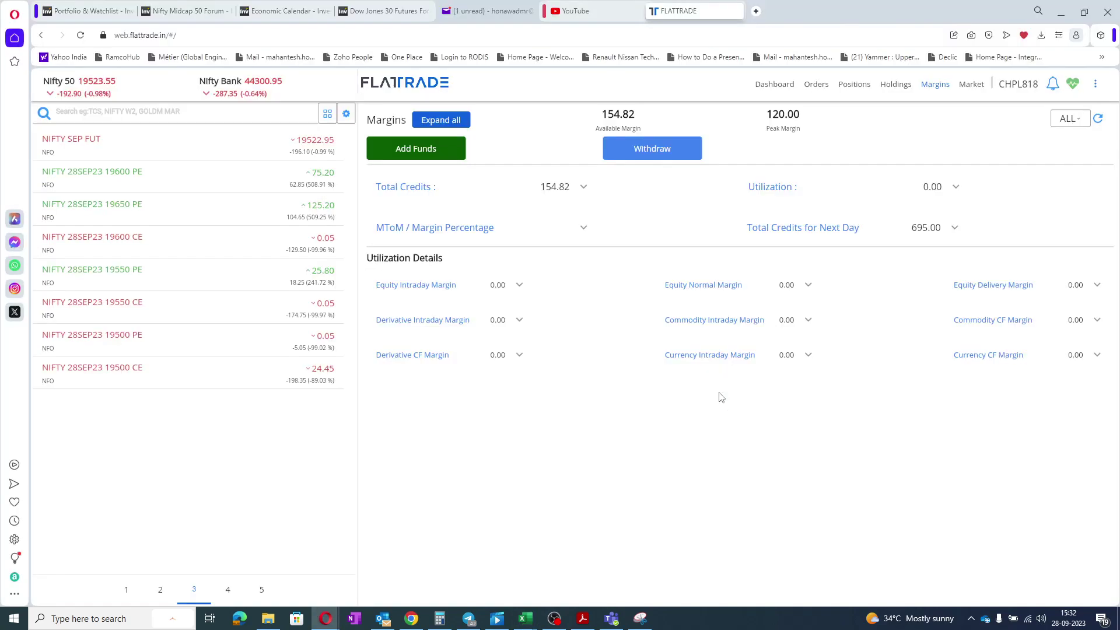
key("alt+Tab")
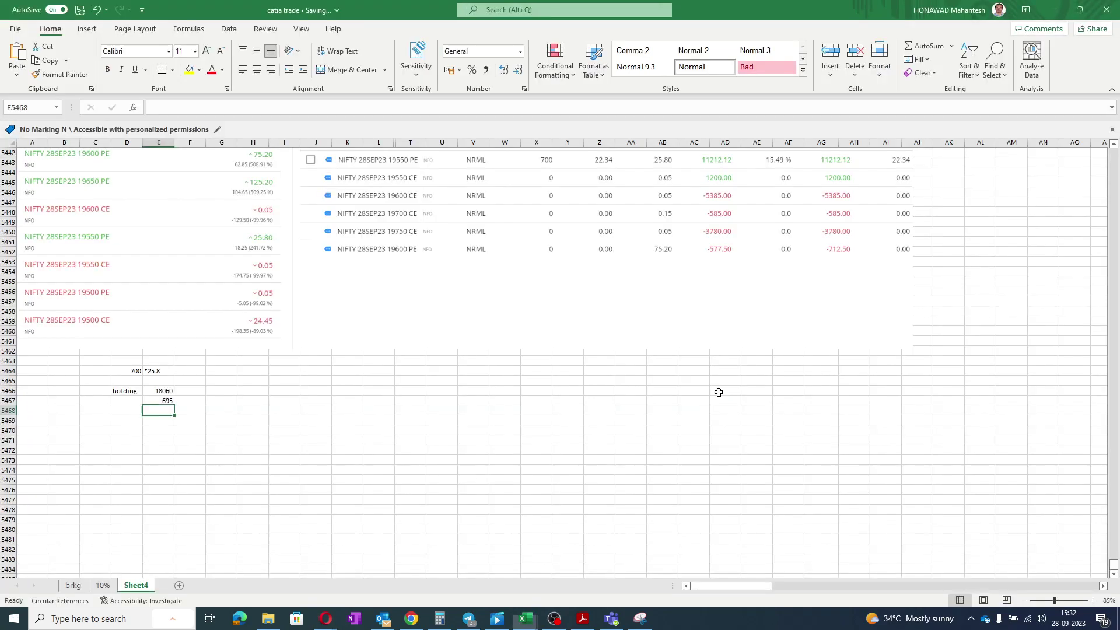
type("154")
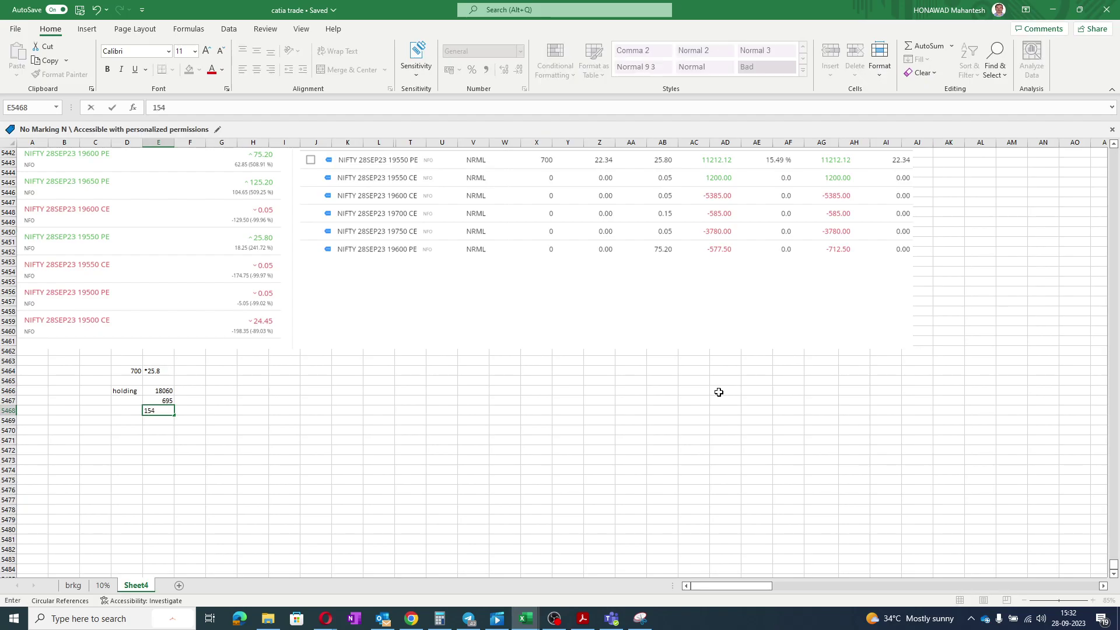
key("Return")
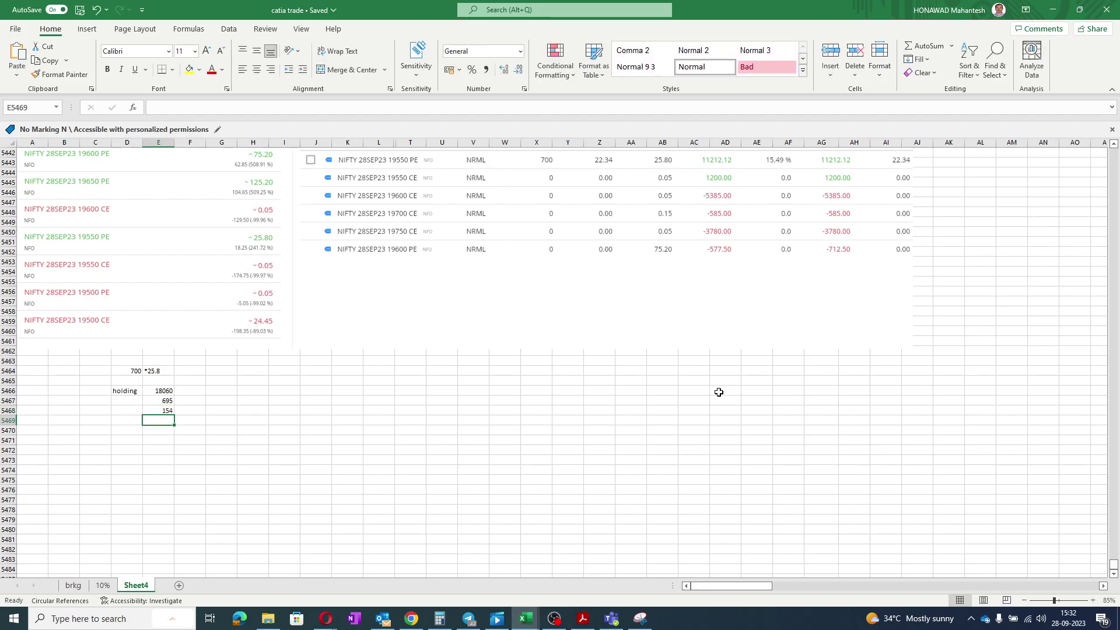
- Return to the Flattrade margins and expand the breakdown of Total Credits for Next Day
key("alt+Tab")
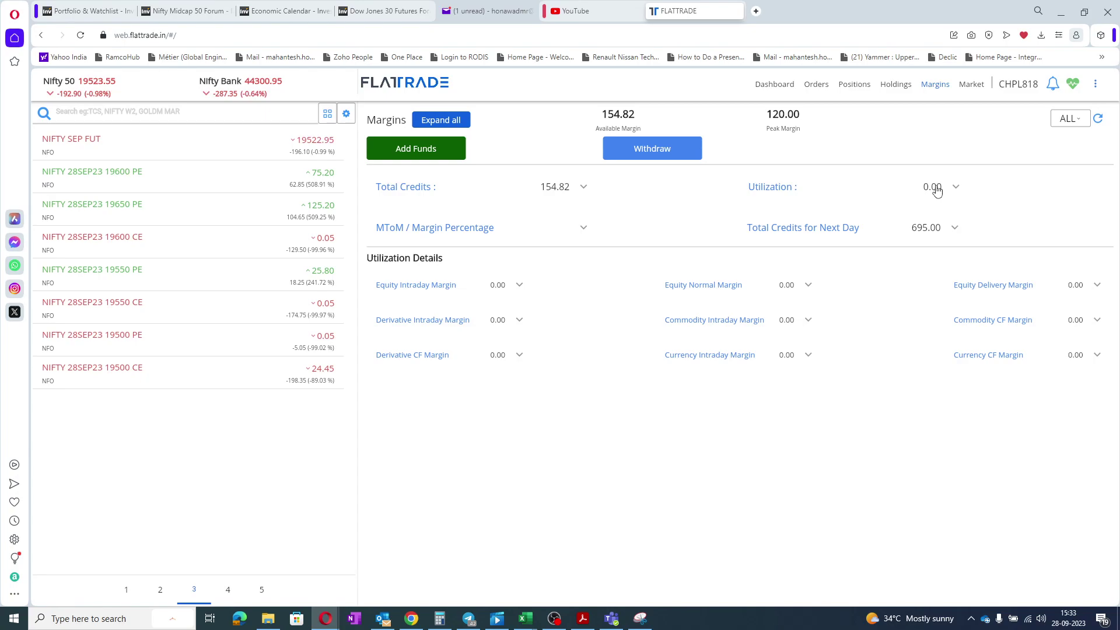
left_click(957, 233)
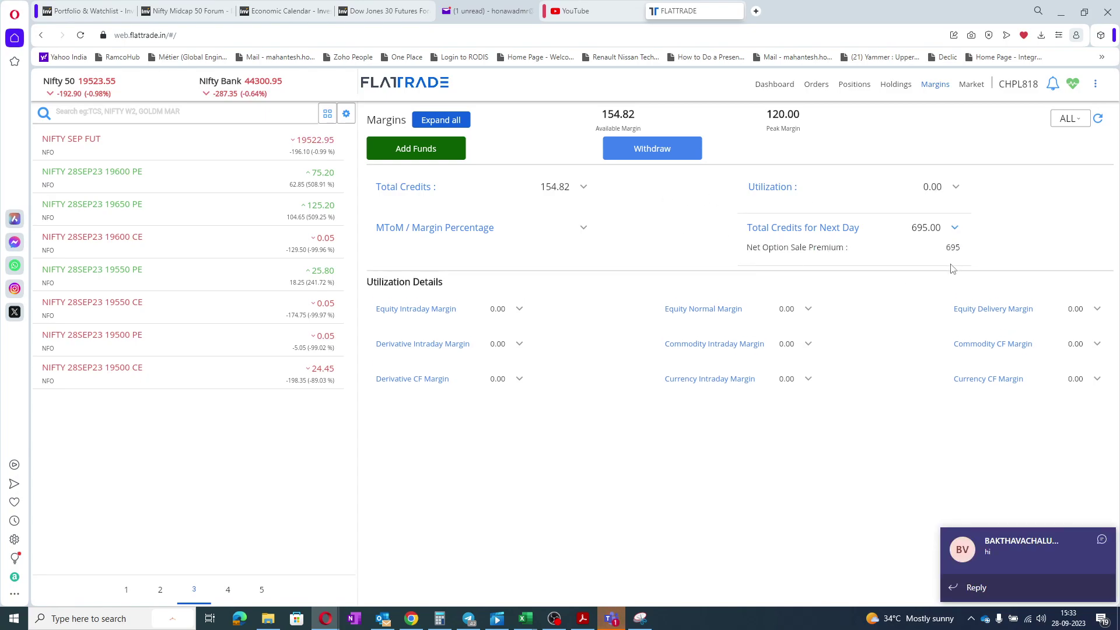
- Reply in the Teams chat about the plan with "making sir,some new developemnt in yesterday meeting" and "drafting mail"
left_click(1000, 551)
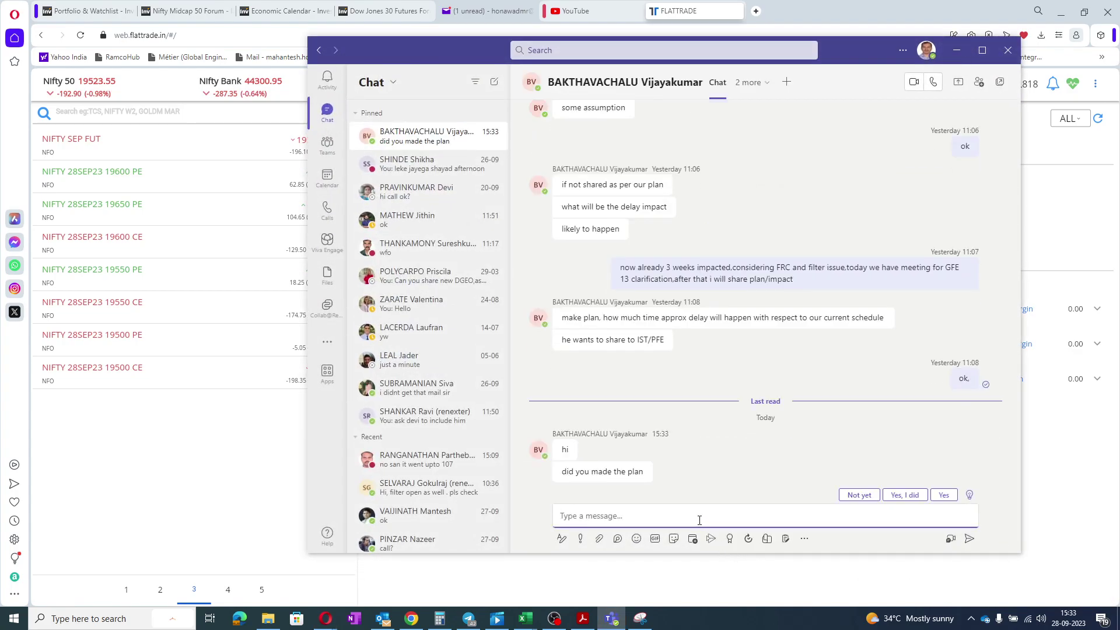
type("making sir,some new developemnt in yeste")
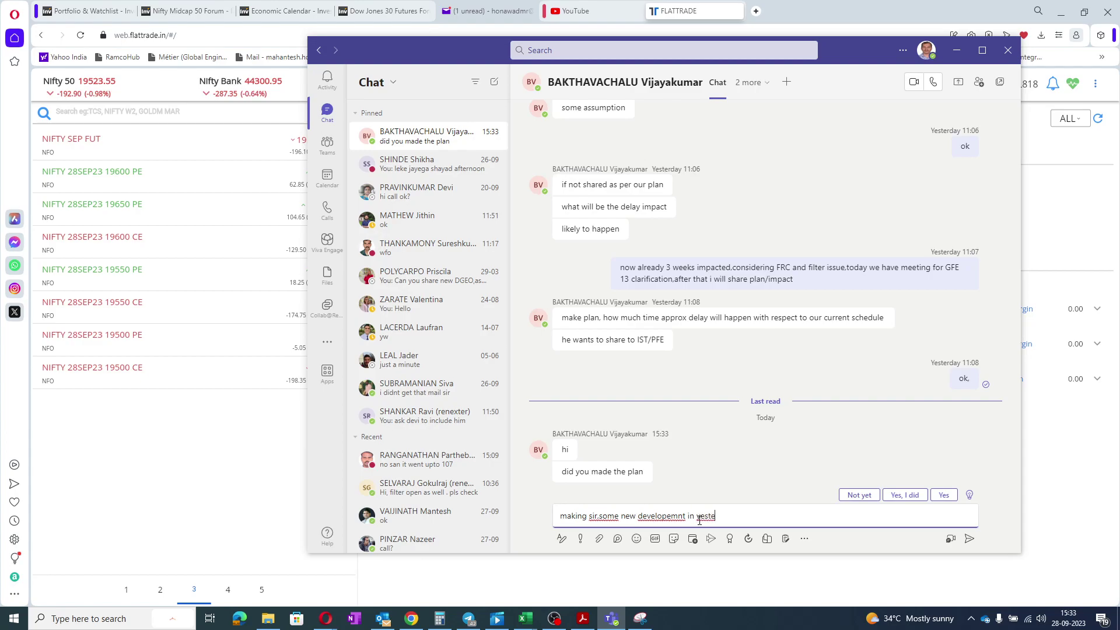
type("rday meeting")
key("Return")
type("draftin")
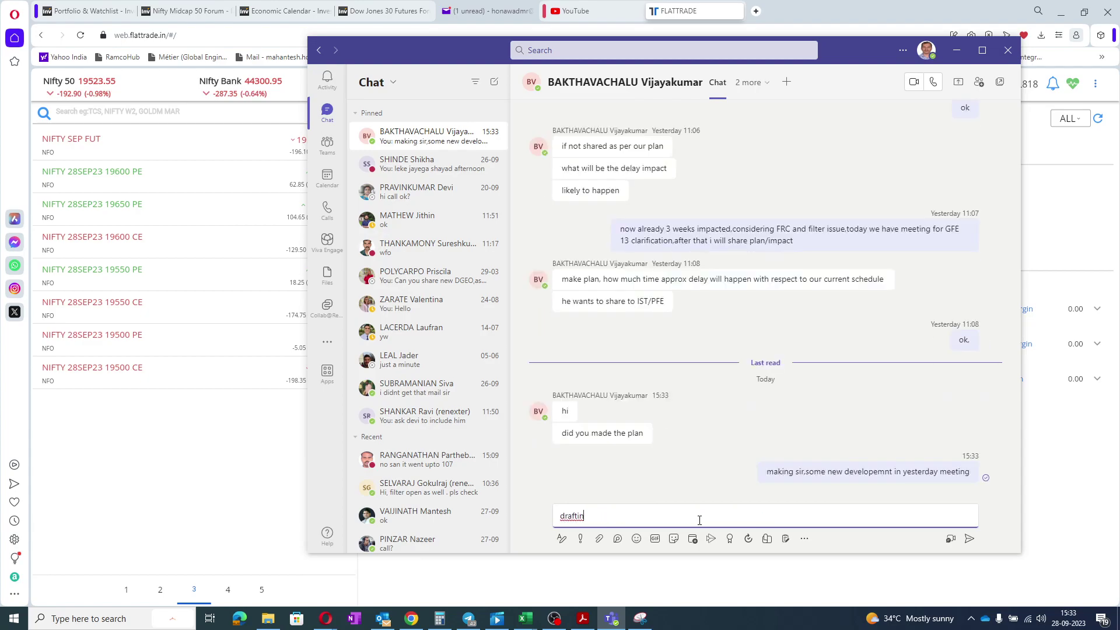
type("g mail")
key("Return")
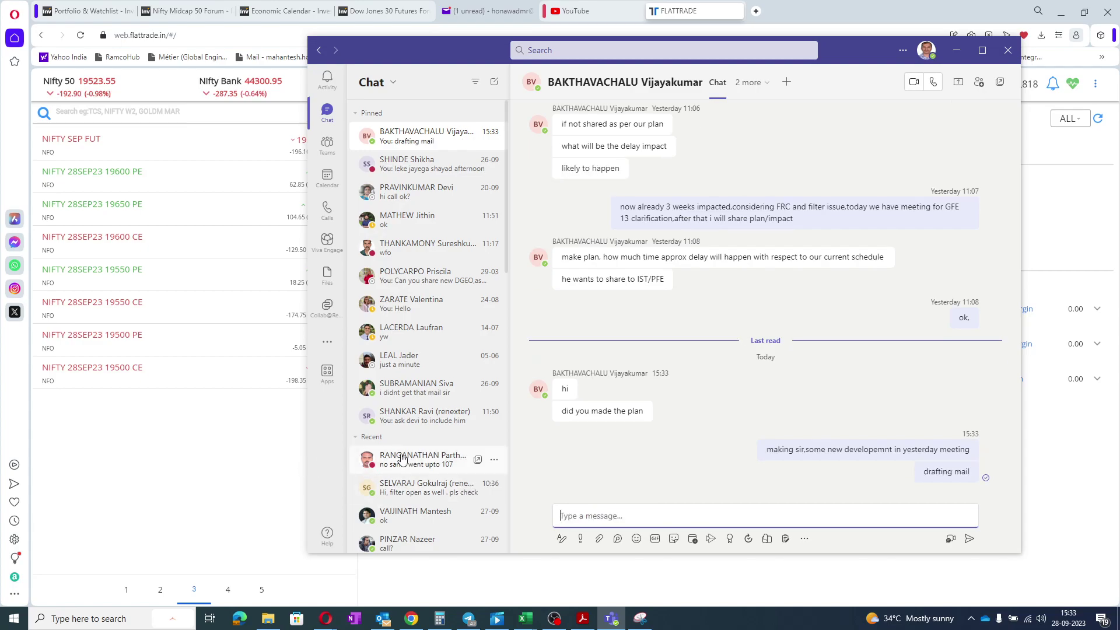
- Send the message "call?" to the colleague whose Teams chat ends with "ask devi to include him"
left_click(431, 415)
left_click(568, 515)
type("call")
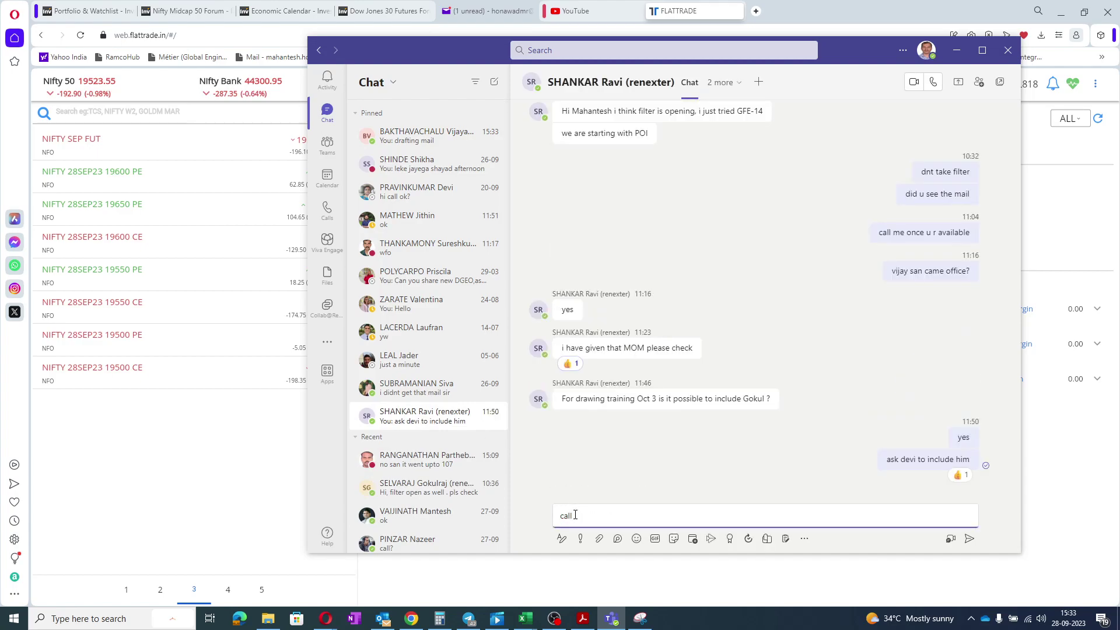
type("?")
key("Return")
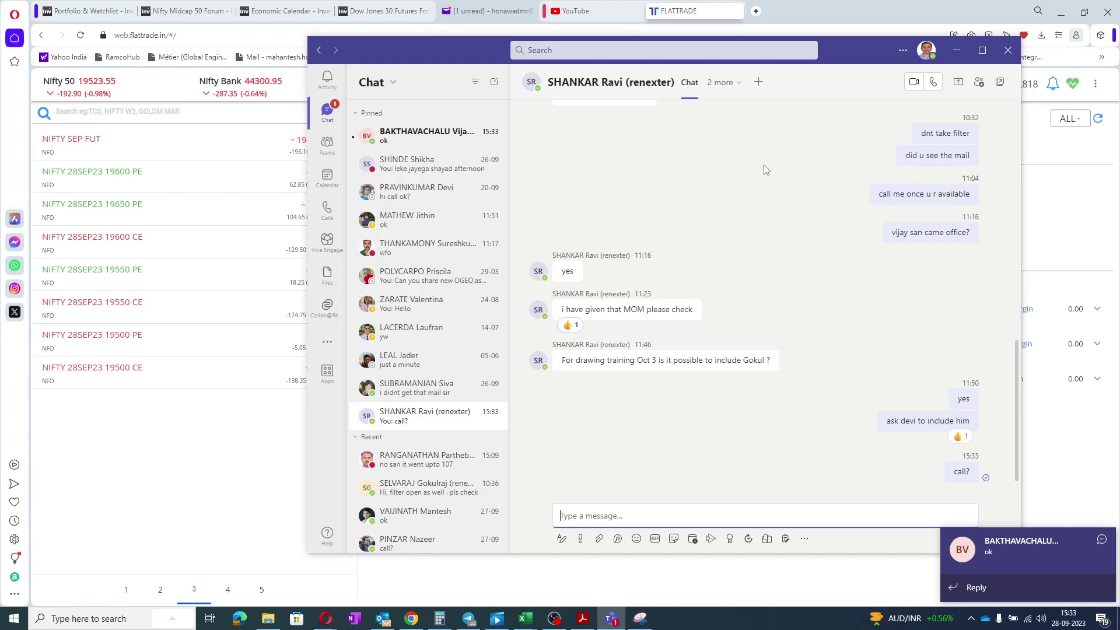
- Minimize Teams, switch to Outlook and read the "<Urgent Request> Body 2 SharePoint Details" mail
left_click(957, 50)
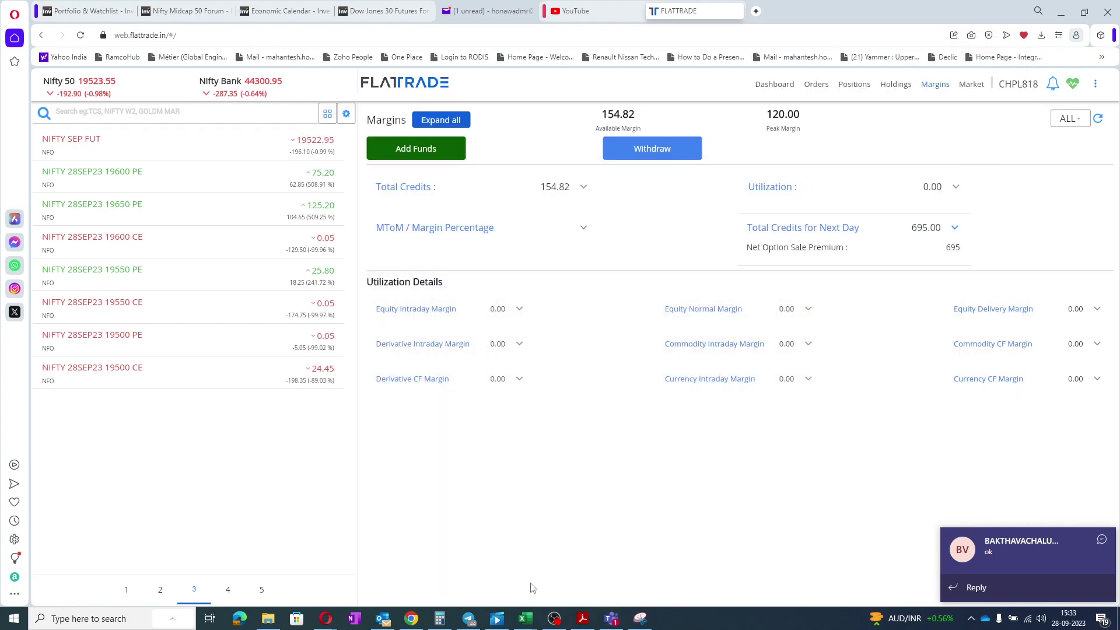
left_click(384, 618)
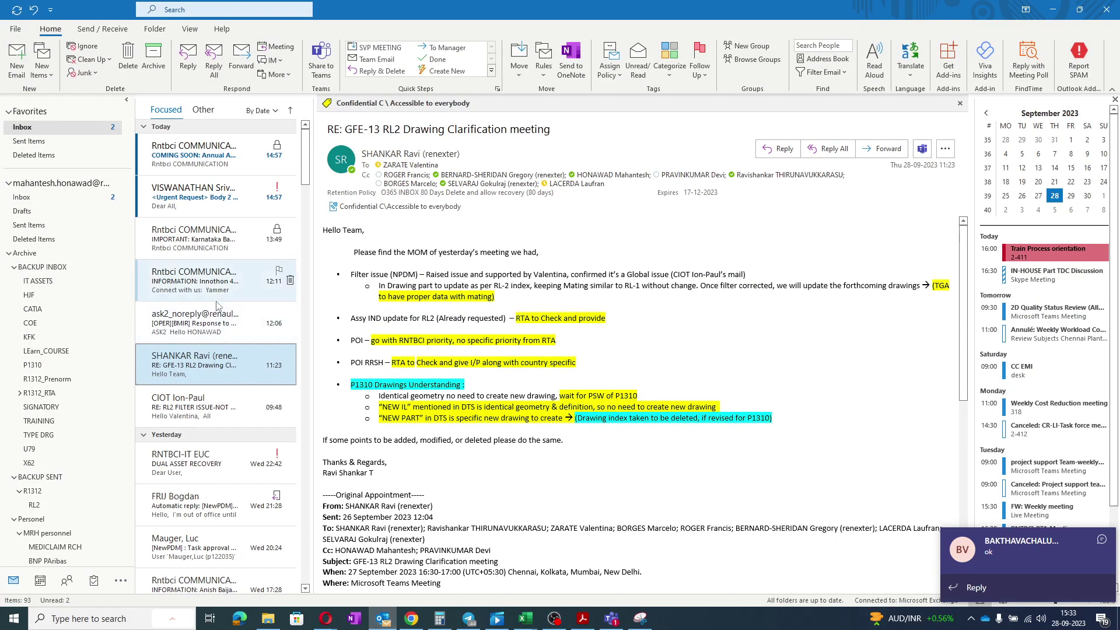
left_click(182, 214)
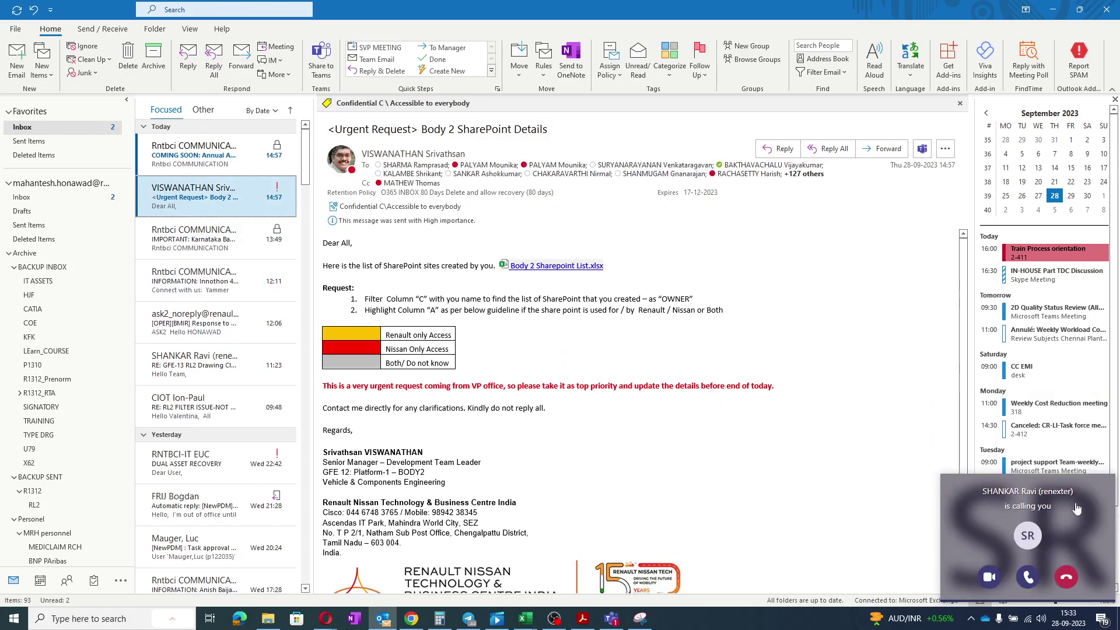
- Answer the colleague's incoming Teams call as audio and maximize the call window
left_click(1034, 569)
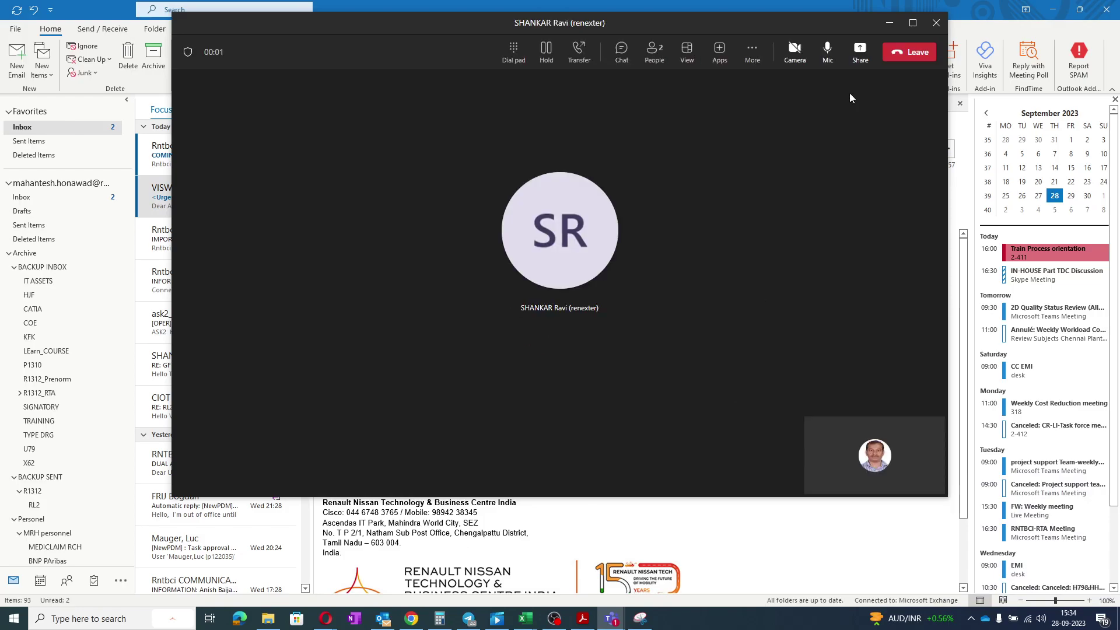
left_click(912, 23)
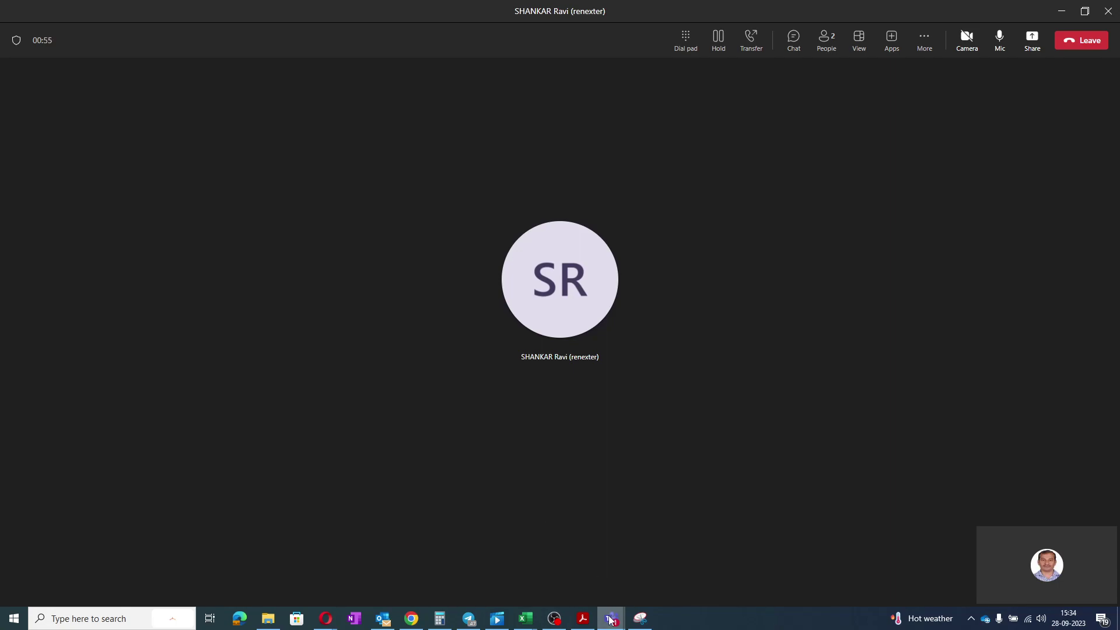
mouse_move(610, 619)
left_click(539, 554)
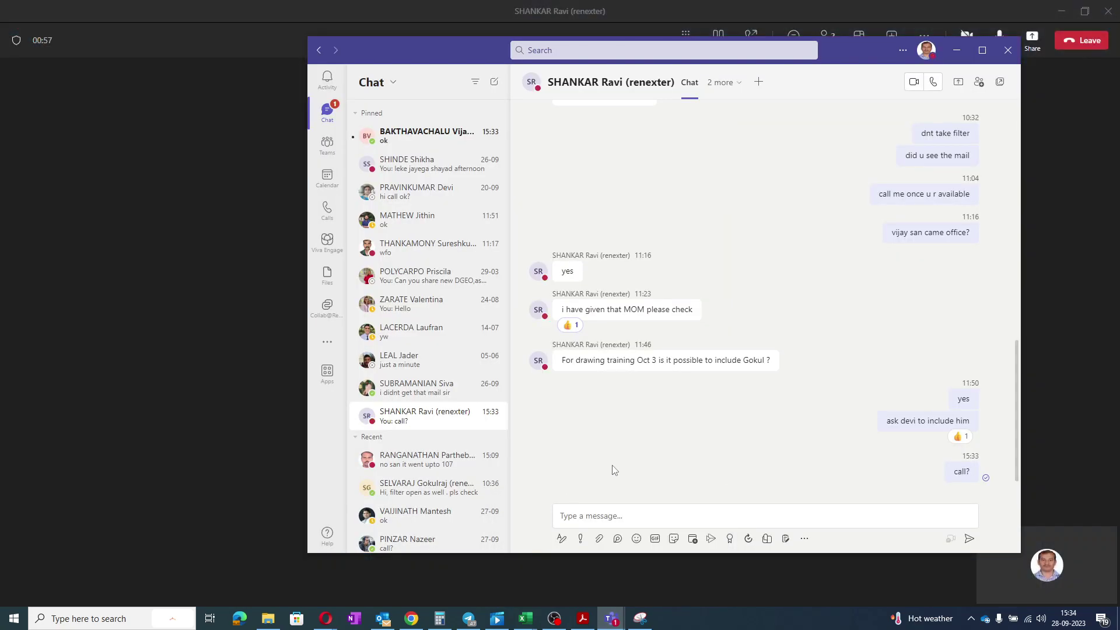
left_click(956, 51)
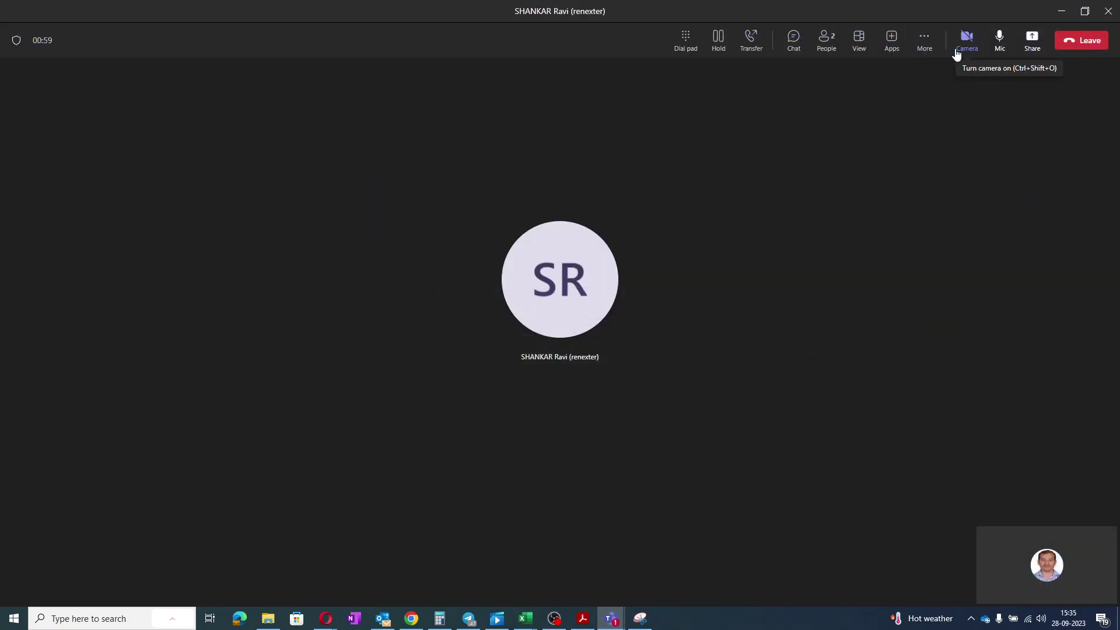
left_click(1059, 11)
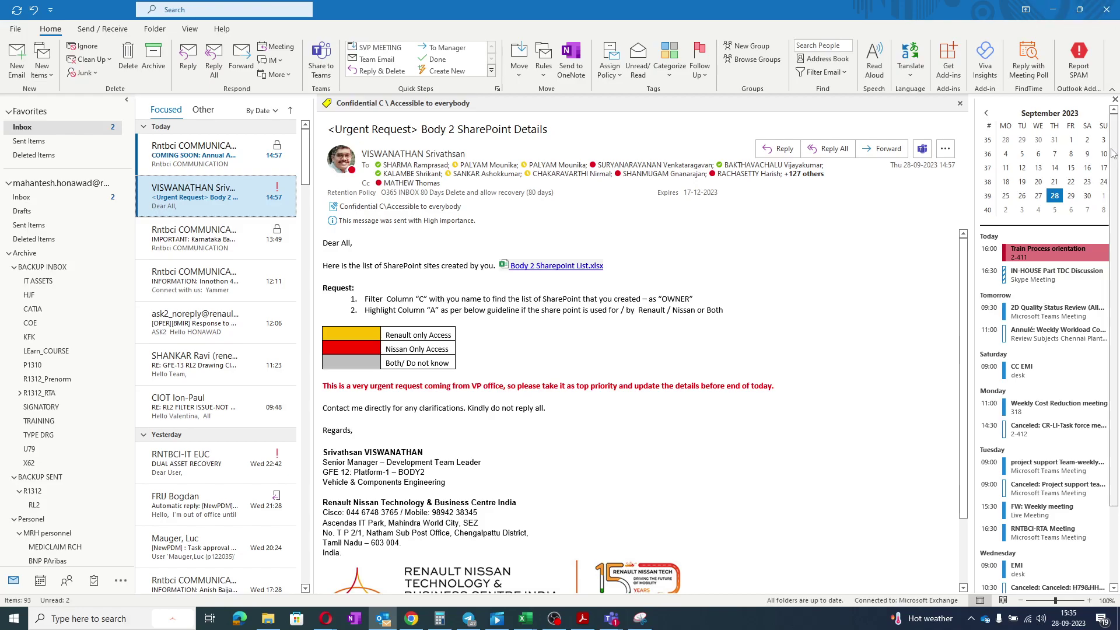
- Bring the Teams call back up to view the shared GFE-13 POE drawing list, and restore the window to its smaller size
left_click(611, 618)
left_click(580, 569)
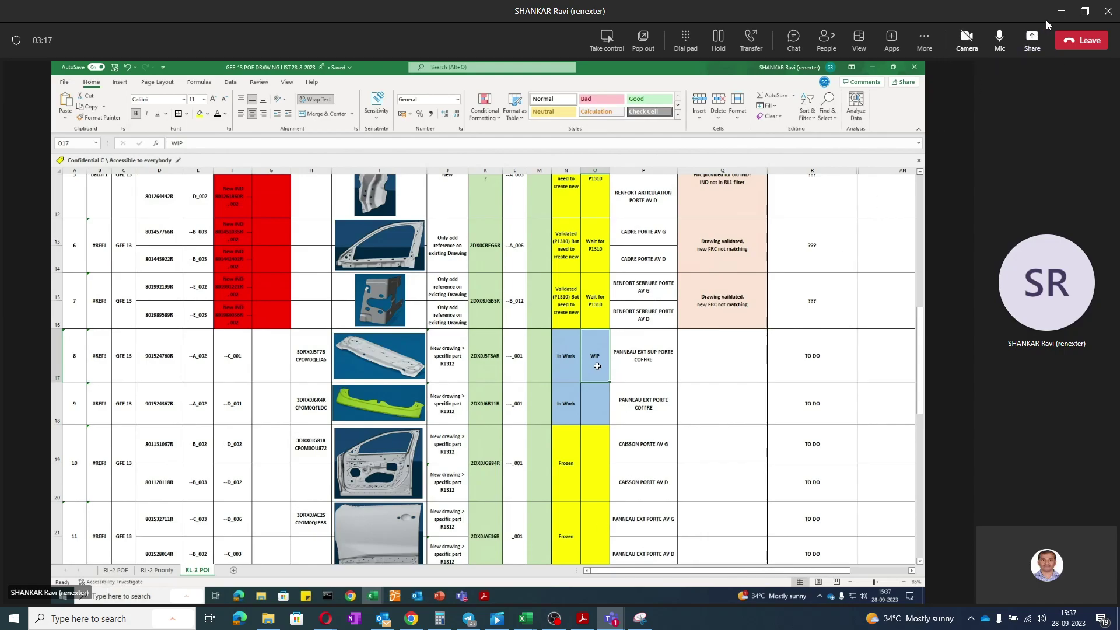
left_click(1084, 14)
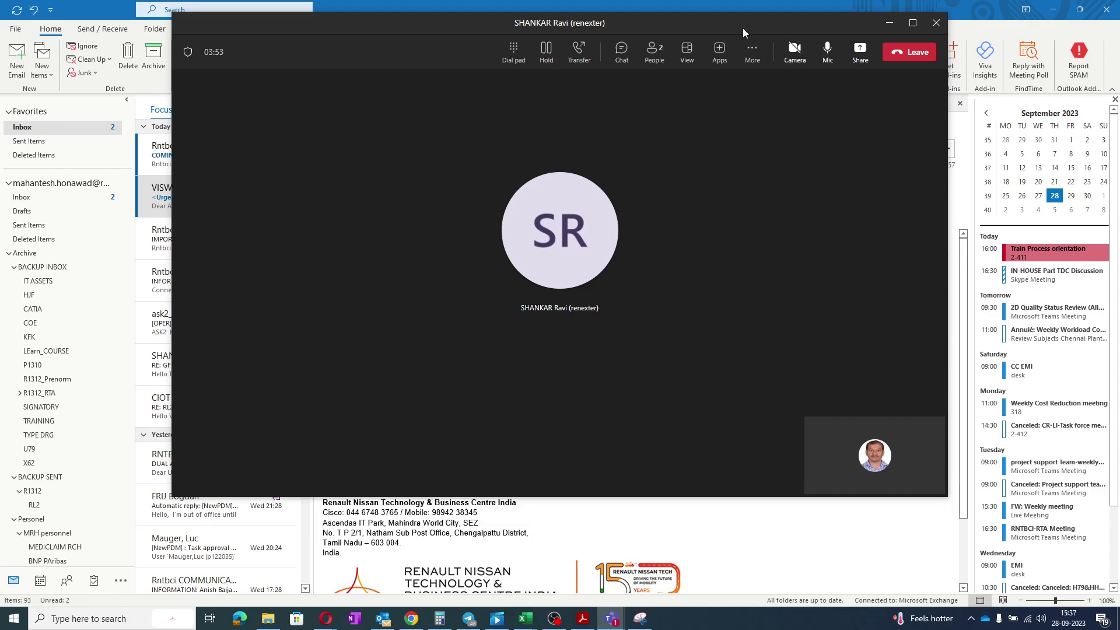
left_click(901, 617)
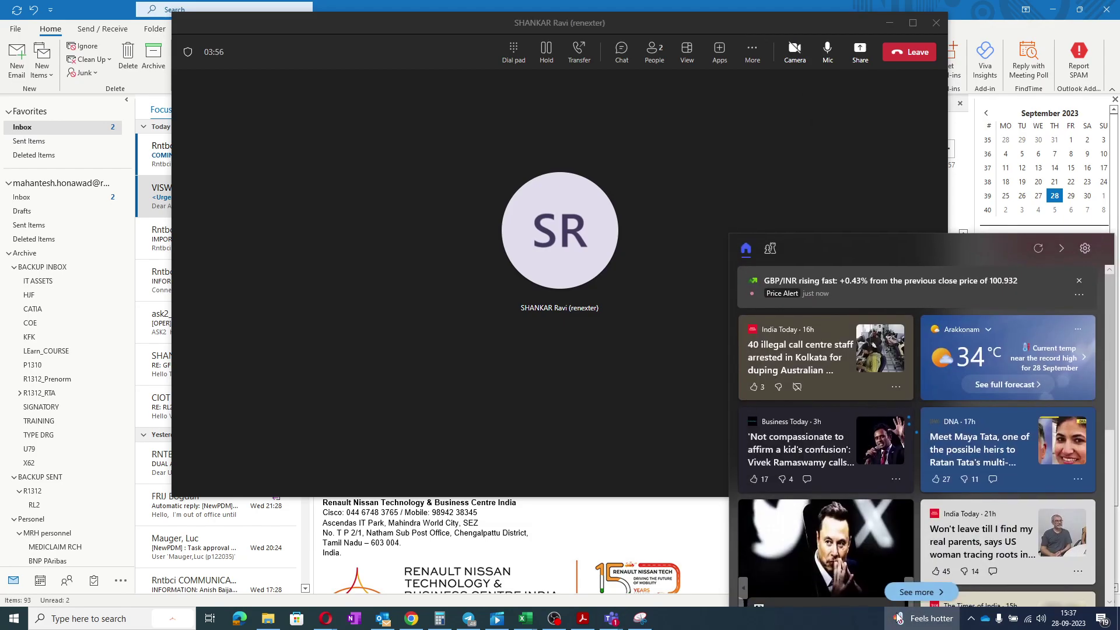
left_click(659, 522)
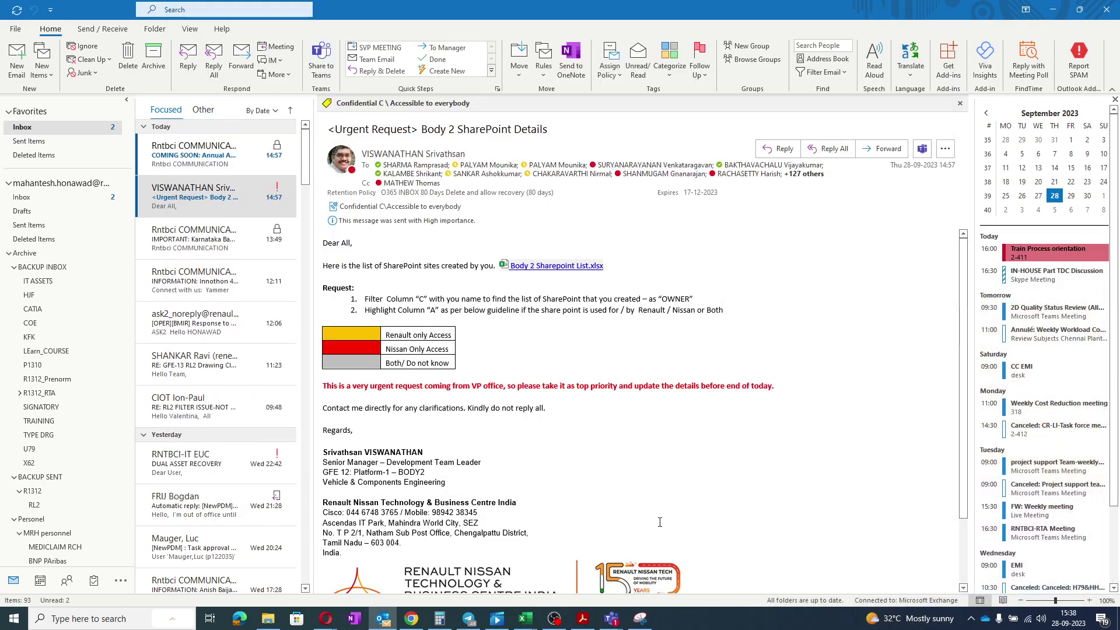
- Bring up the Book1 workbook in Excel and close it without saving its changes
mouse_move(525, 618)
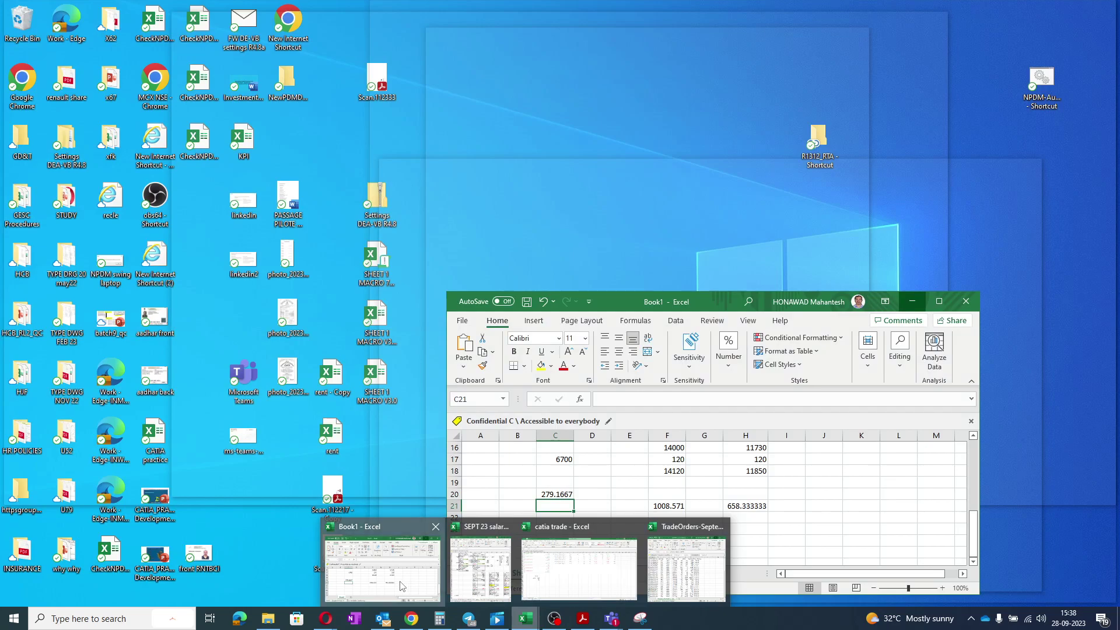
left_click(402, 586)
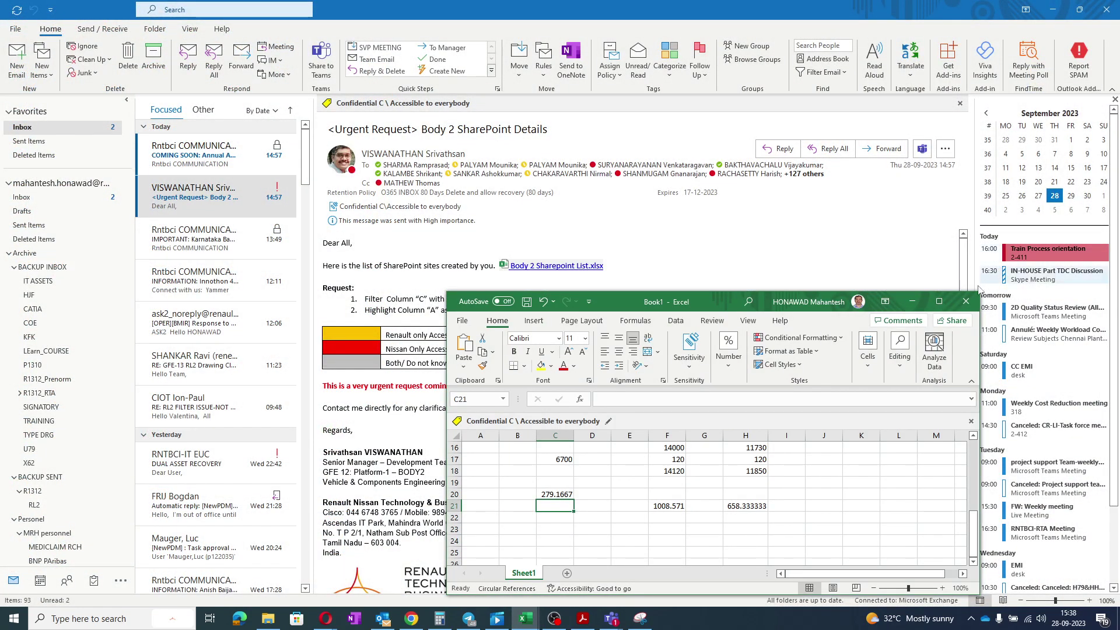
left_click(965, 300)
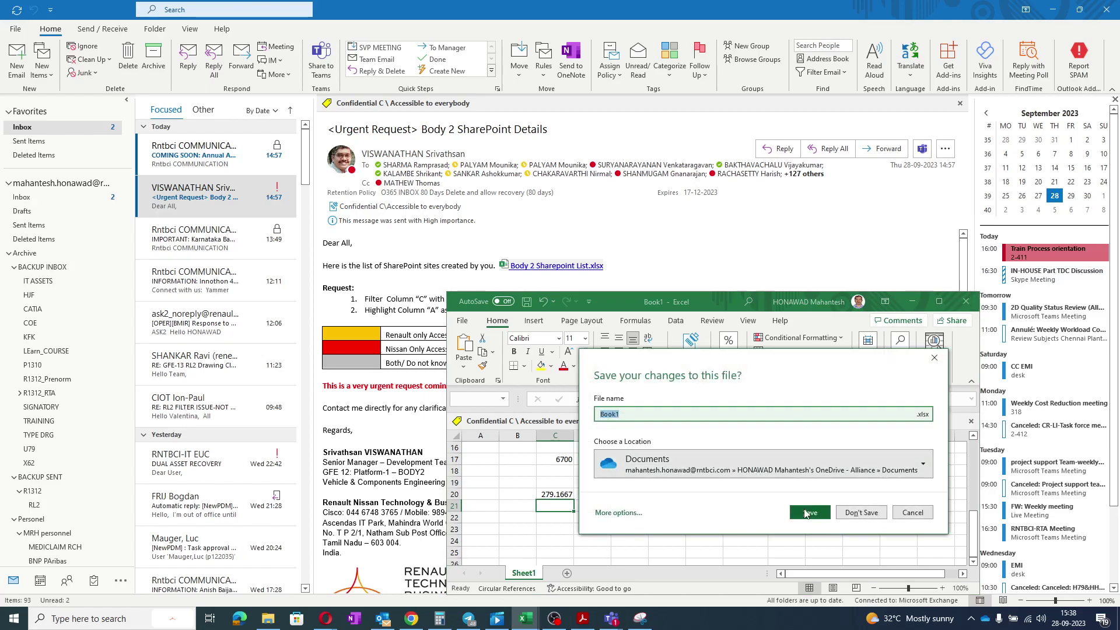
left_click(852, 513)
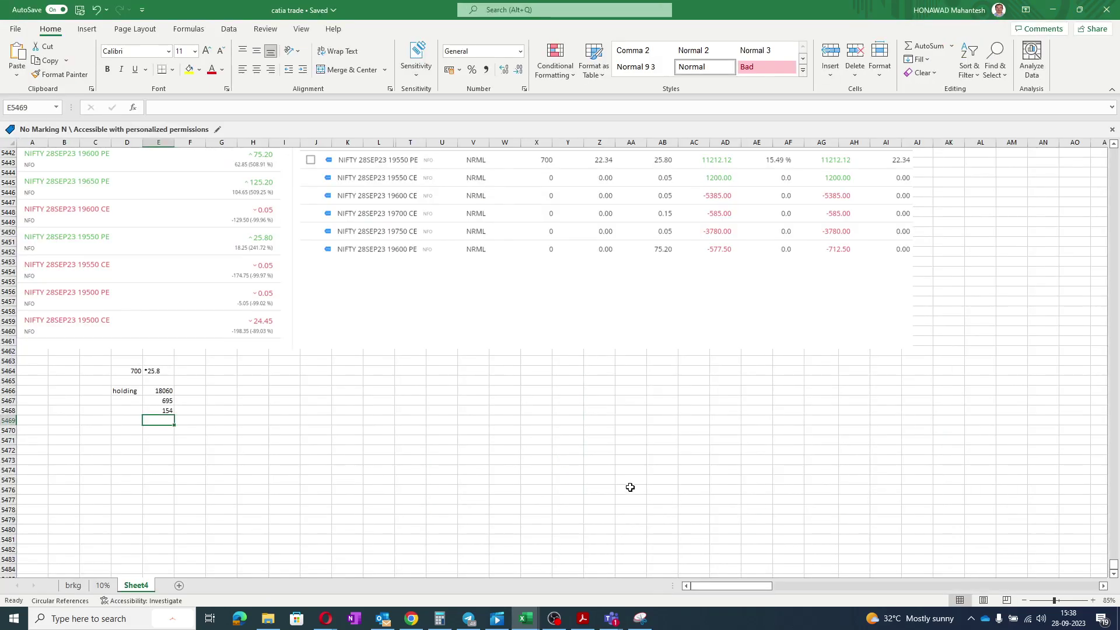
- In the catia trade workbook, total the holding, next-day credits and available margin with AutoSum in E5469
left_click(629, 487)
left_click(160, 421)
key("alt+equal")
key("Return")
left_click(245, 462)
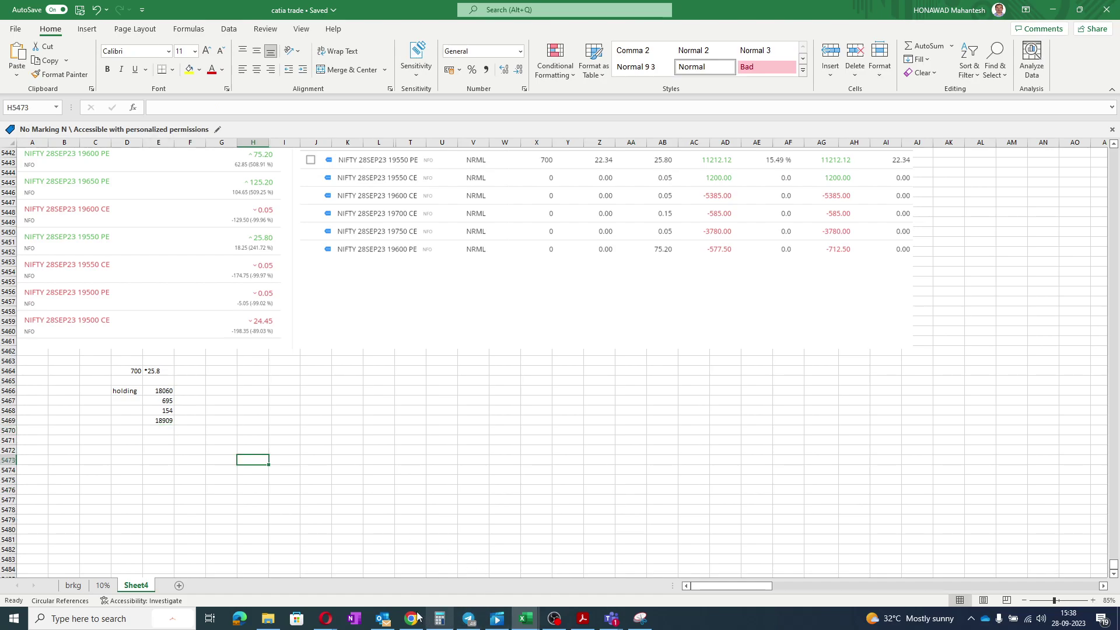
- Switch to Outlook and open the "RE: GFE-13 RL2 Drawing Clarification meeting" mail in its own maximized window
left_click(388, 619)
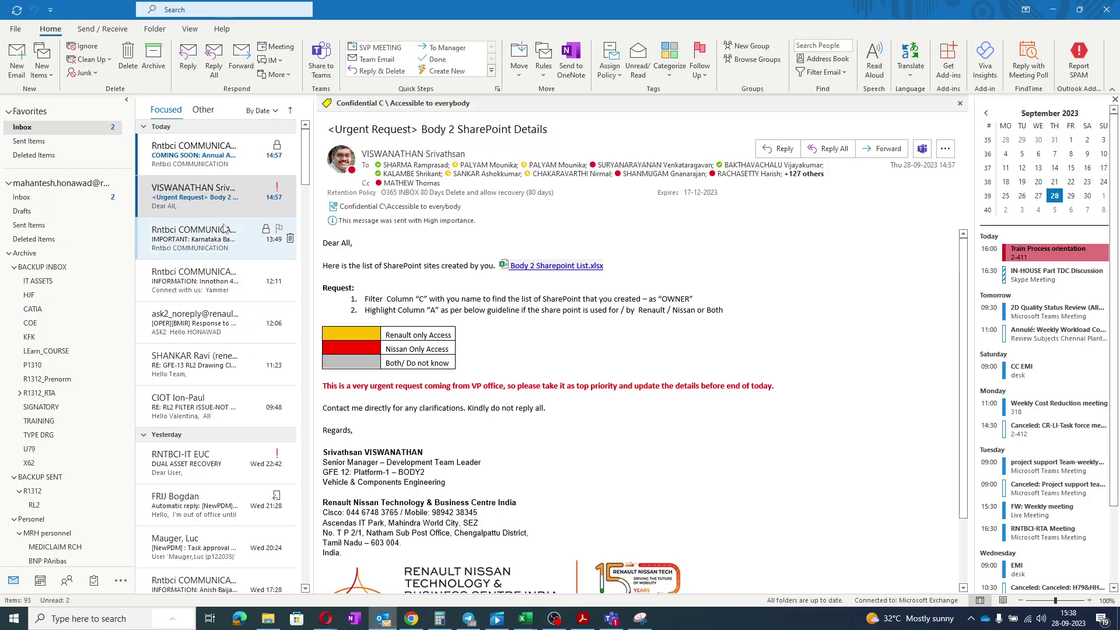
left_click(187, 156)
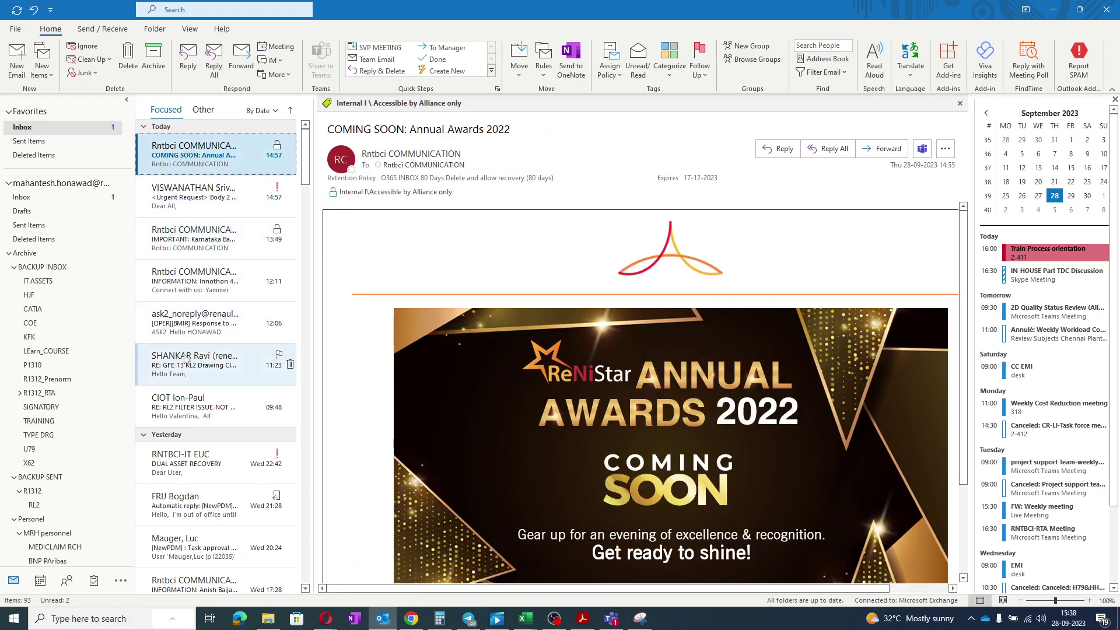
double_click(186, 376)
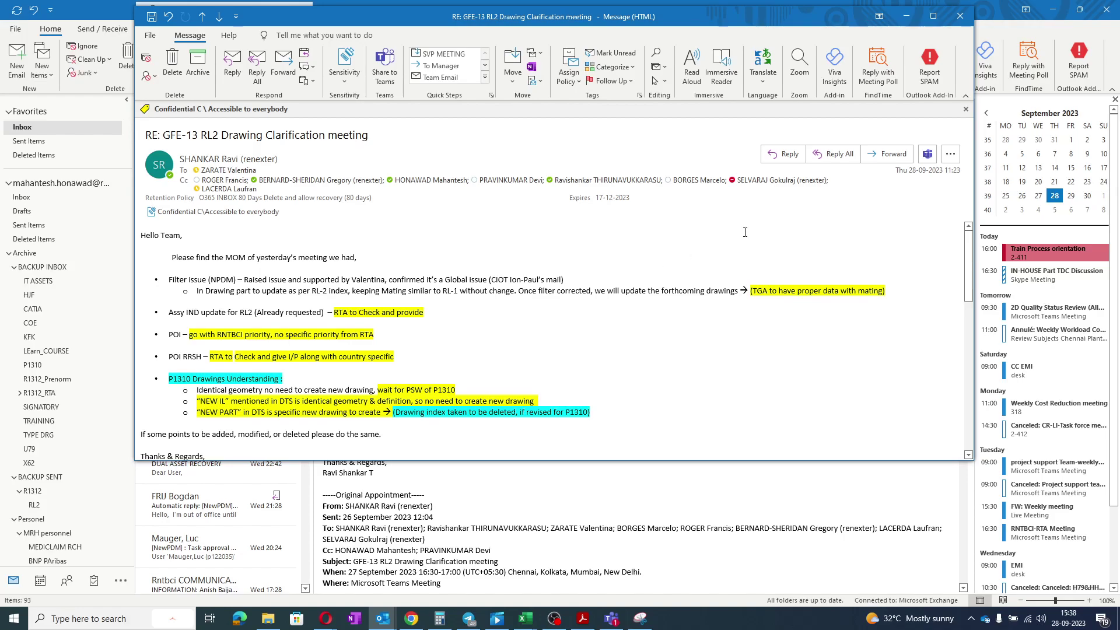
left_click(932, 16)
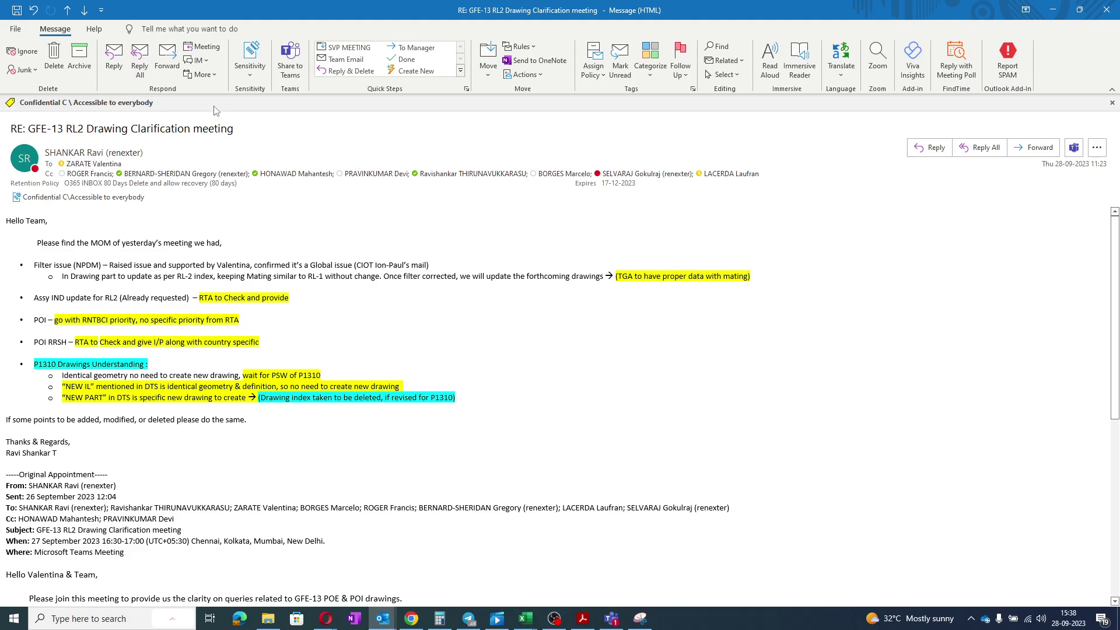
- Forward the drawing clarification mail and address it to the first contact suggested for "rodri"
left_click(165, 63)
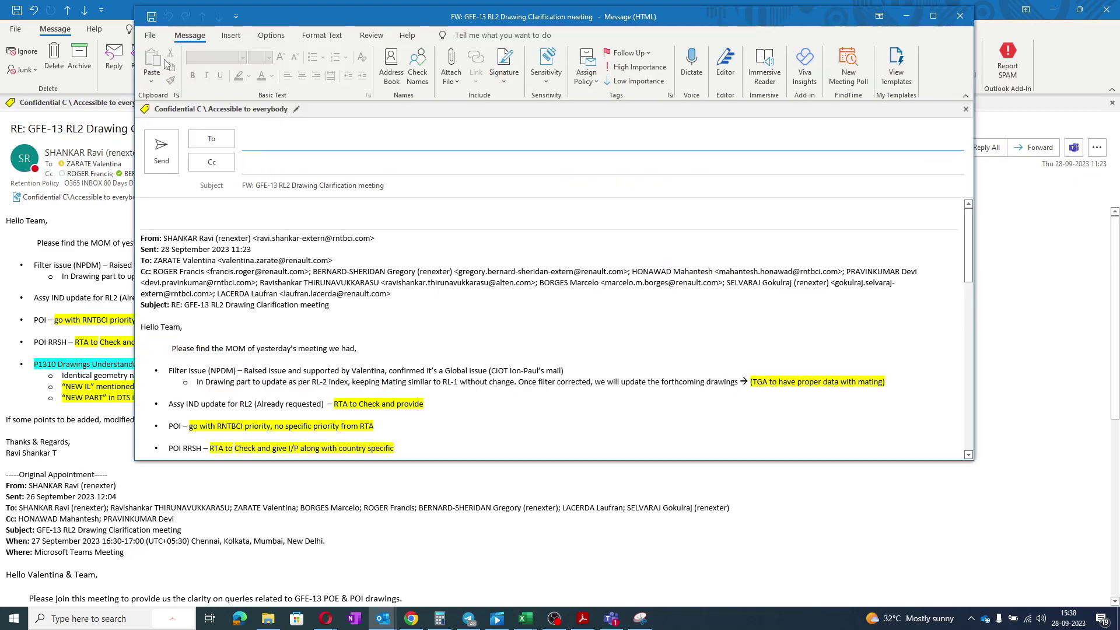
left_click(276, 145)
type("rodri")
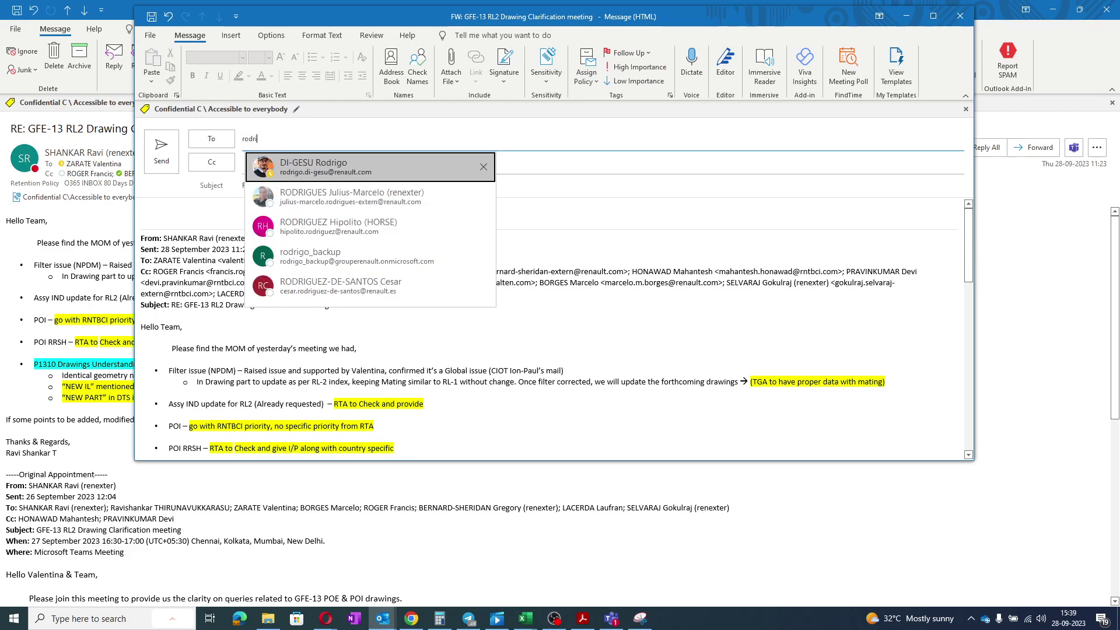
left_click(323, 163)
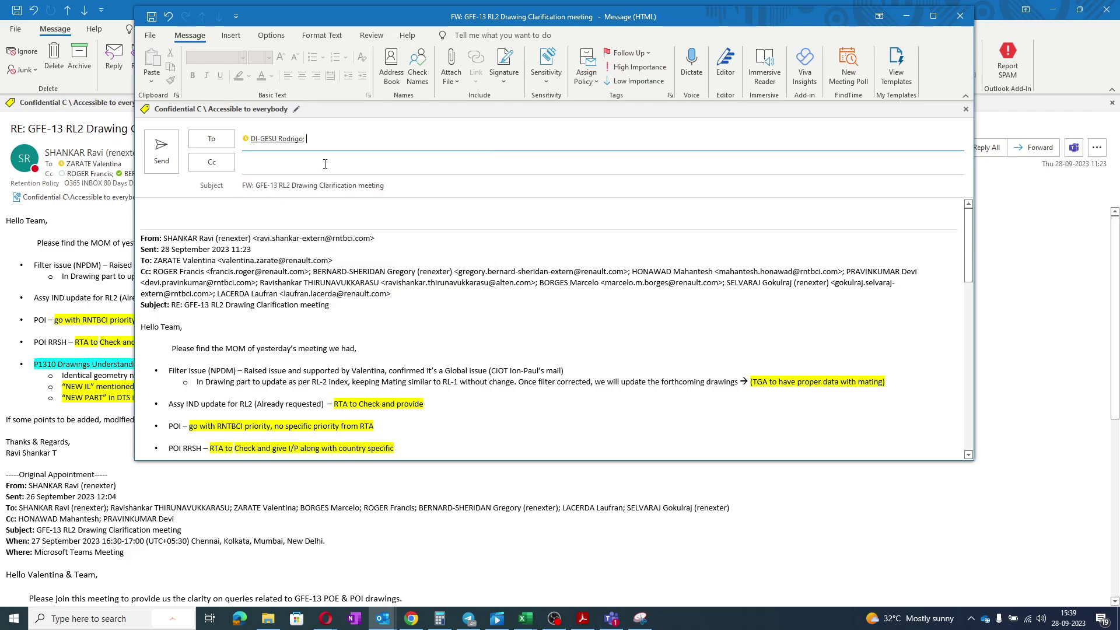
- Add four colleagues as Cc recipients of the forwarded mail, including the original sender, choosing each from the suggested contacts
left_click(325, 164)
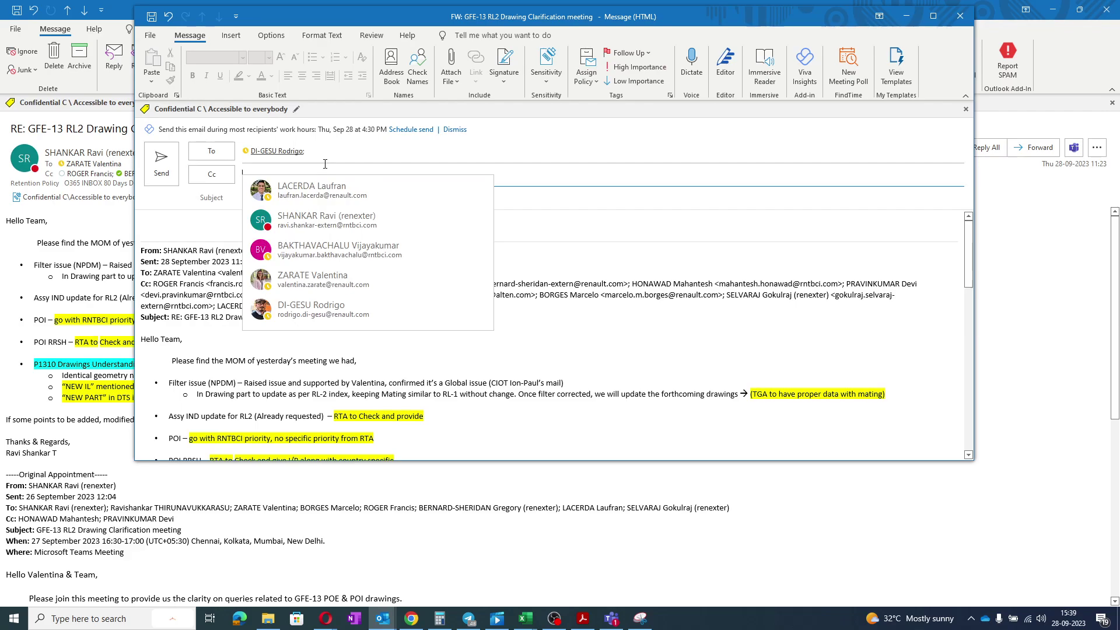
left_click(333, 187)
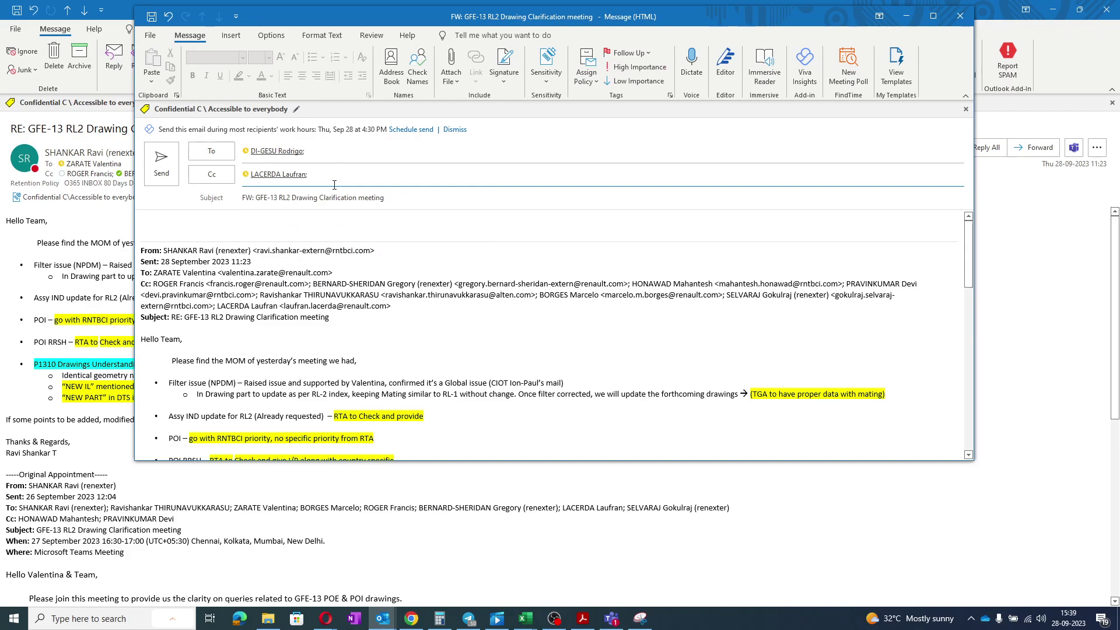
type("valen")
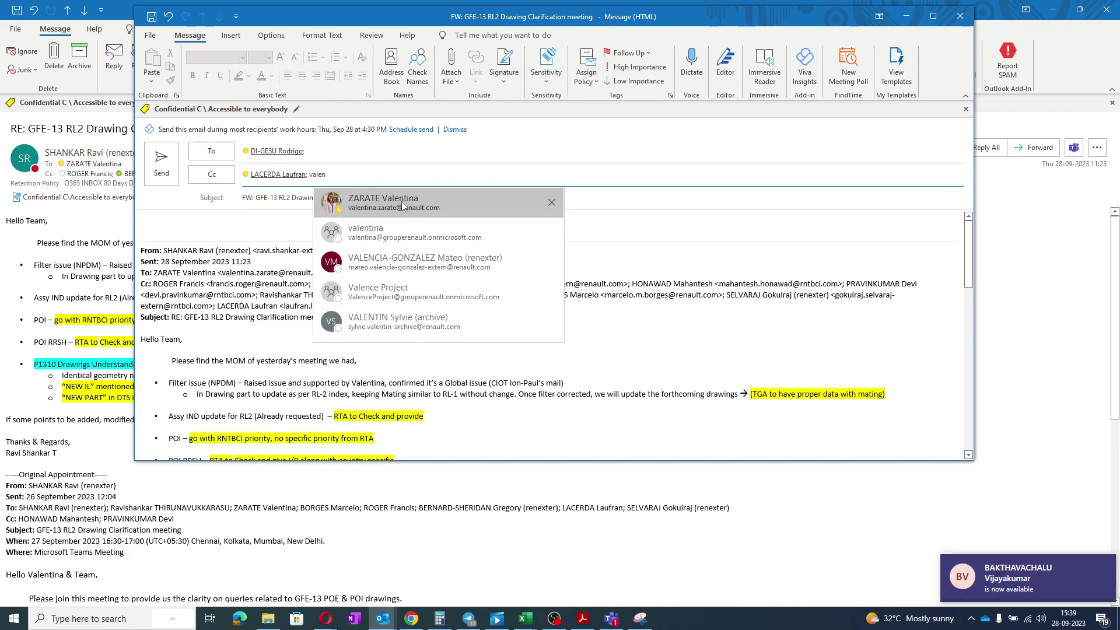
left_click(403, 201)
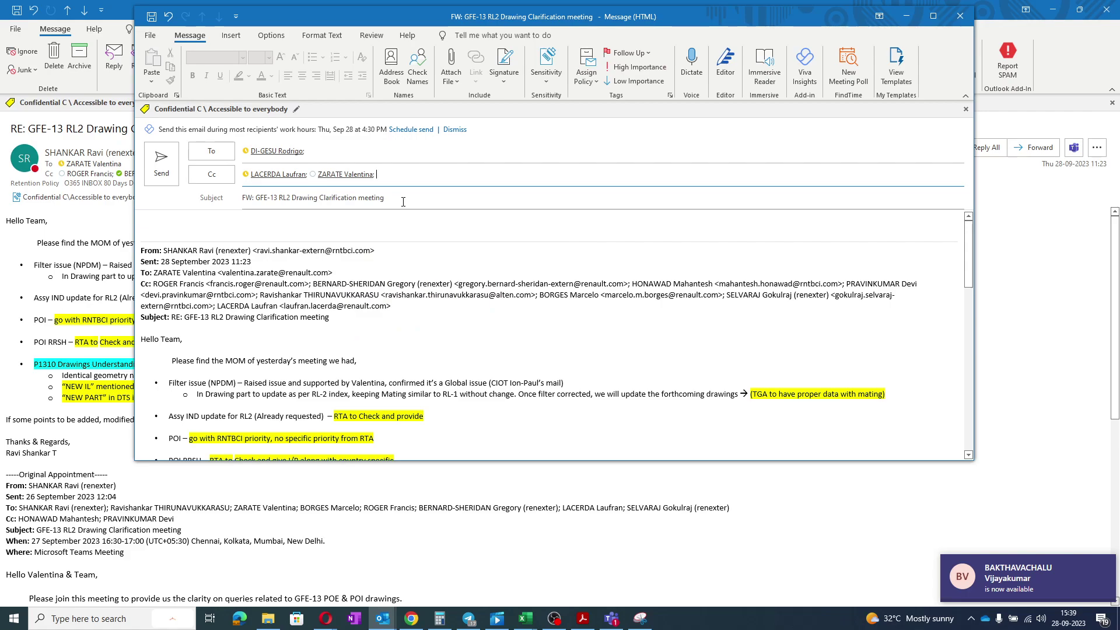
type("vijay")
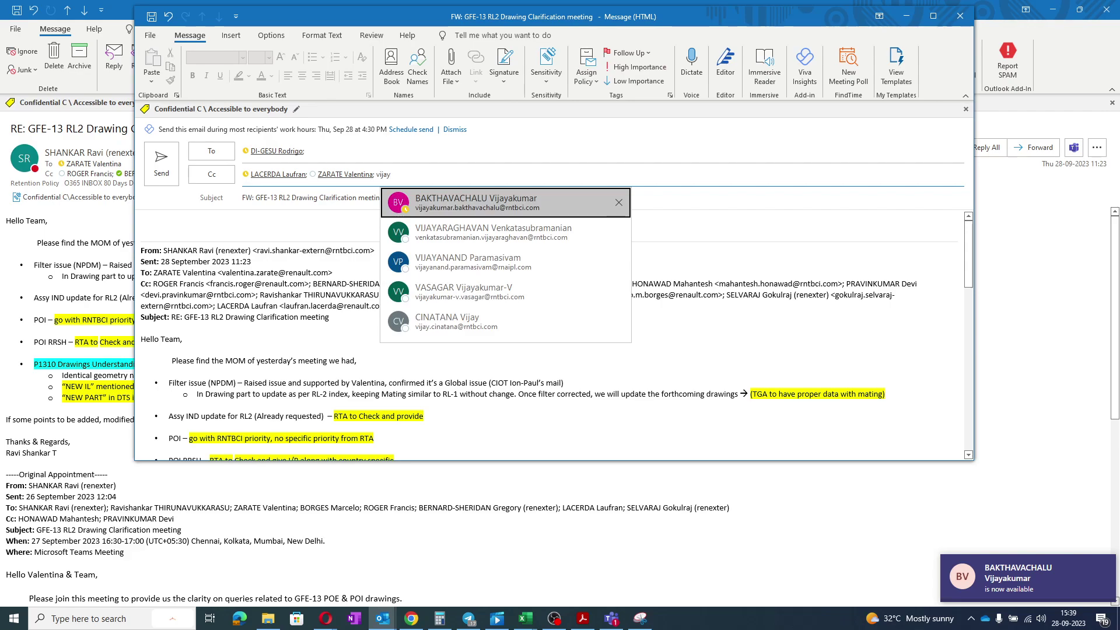
left_click(501, 203)
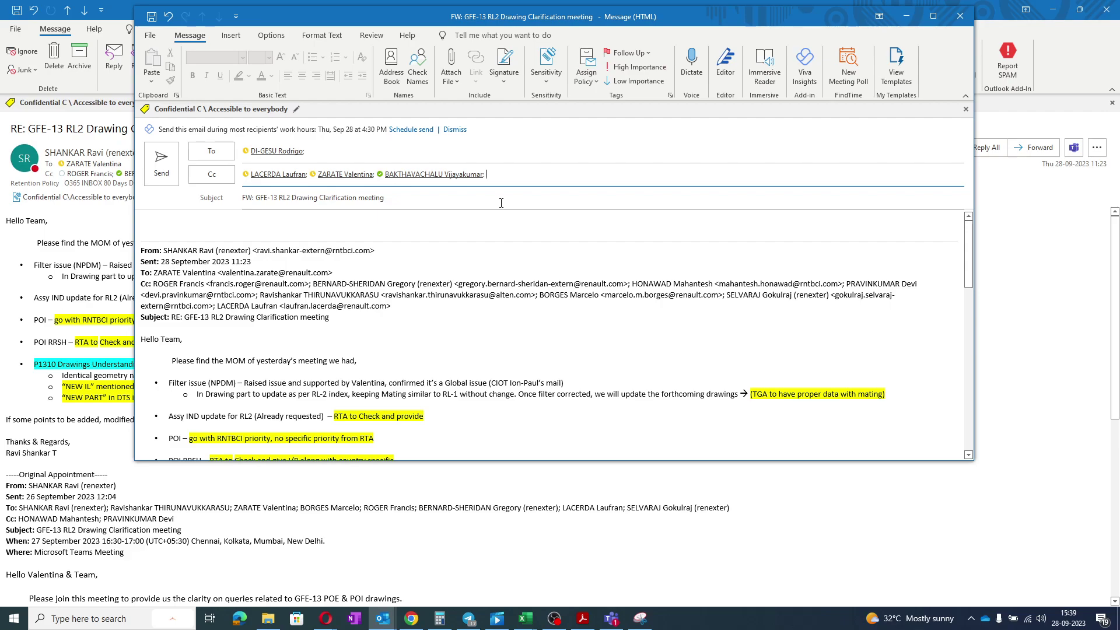
type("ra")
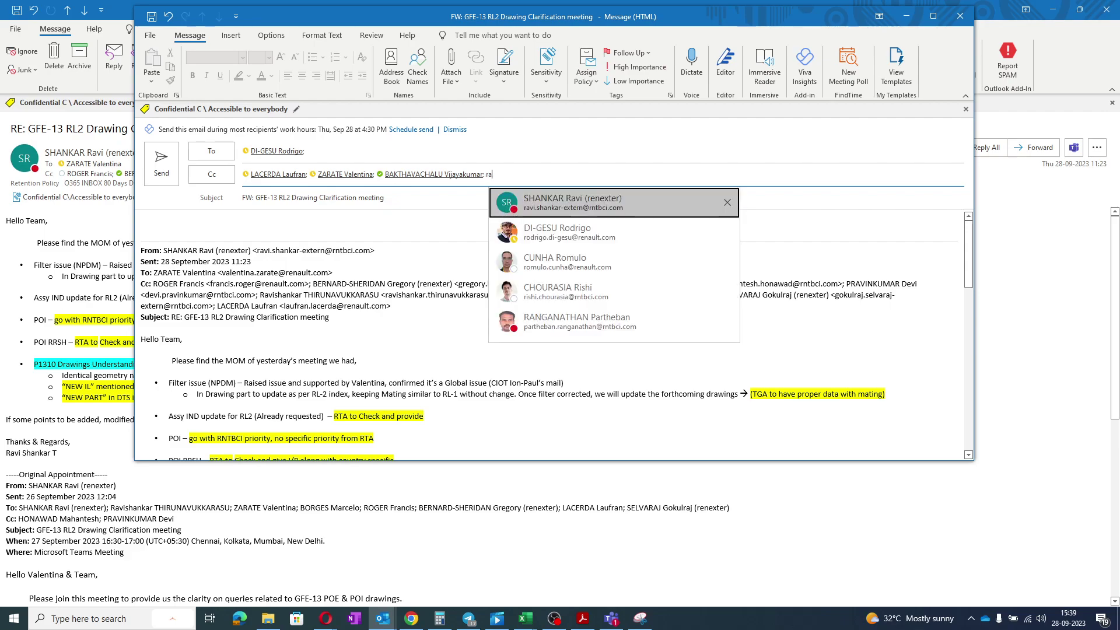
type("vi")
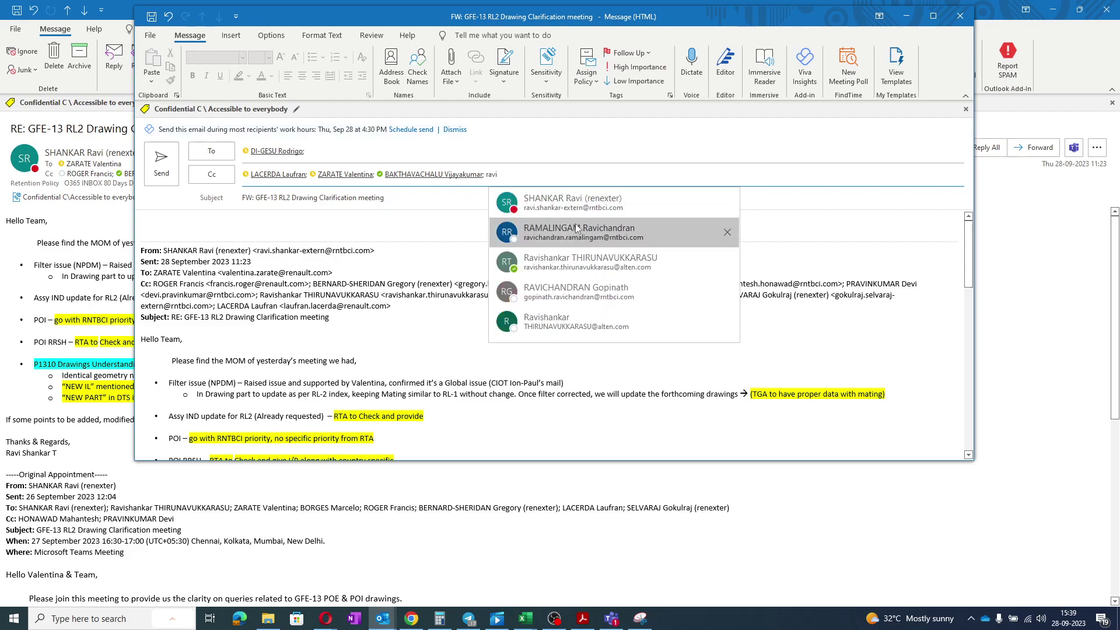
left_click(582, 201)
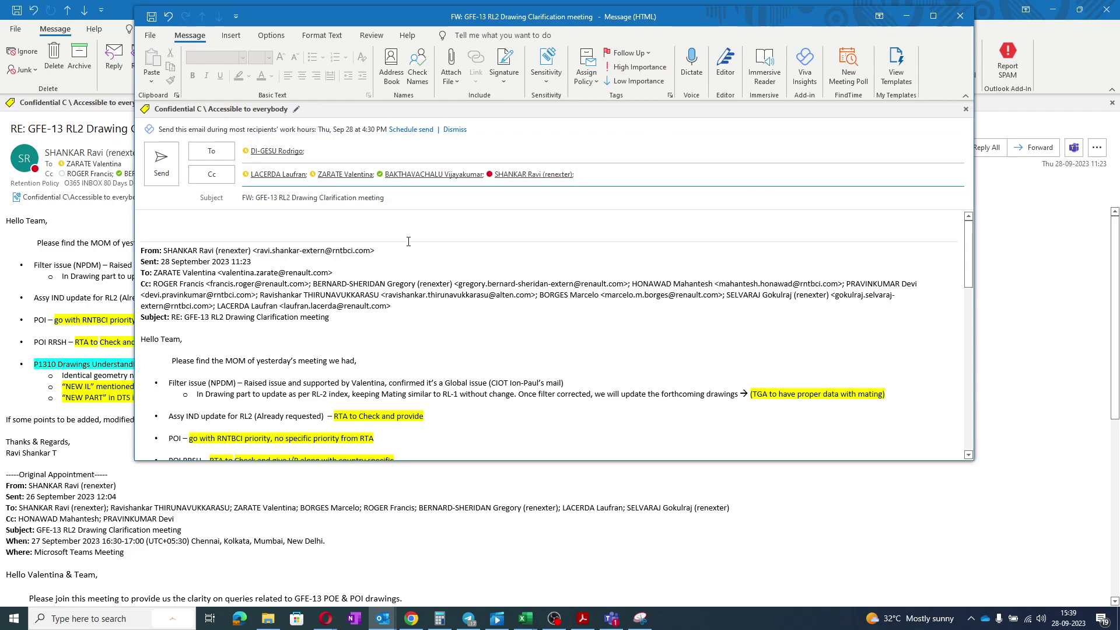
- Begin the message above the forwarded drawing clarification text with the greeting "Hello"
left_click(360, 228)
type("H")
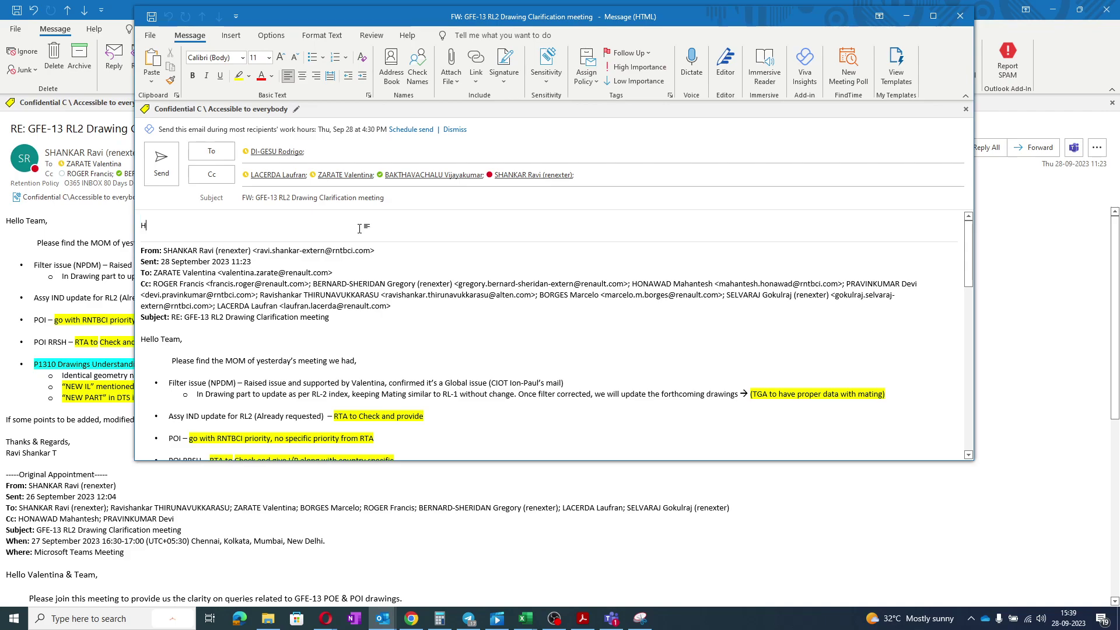
type("ello")
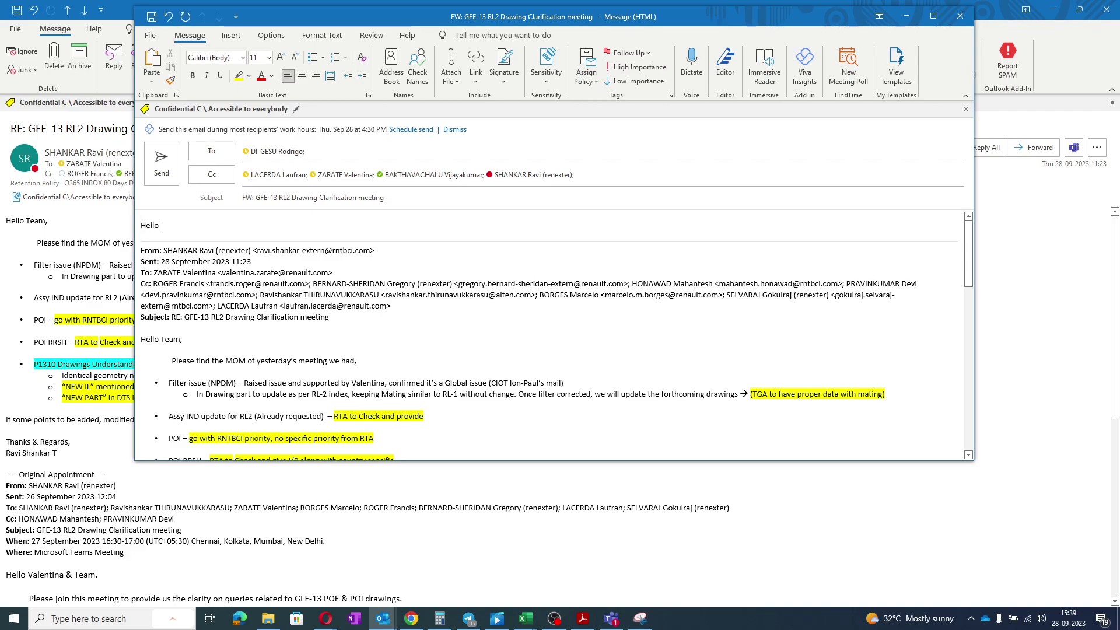